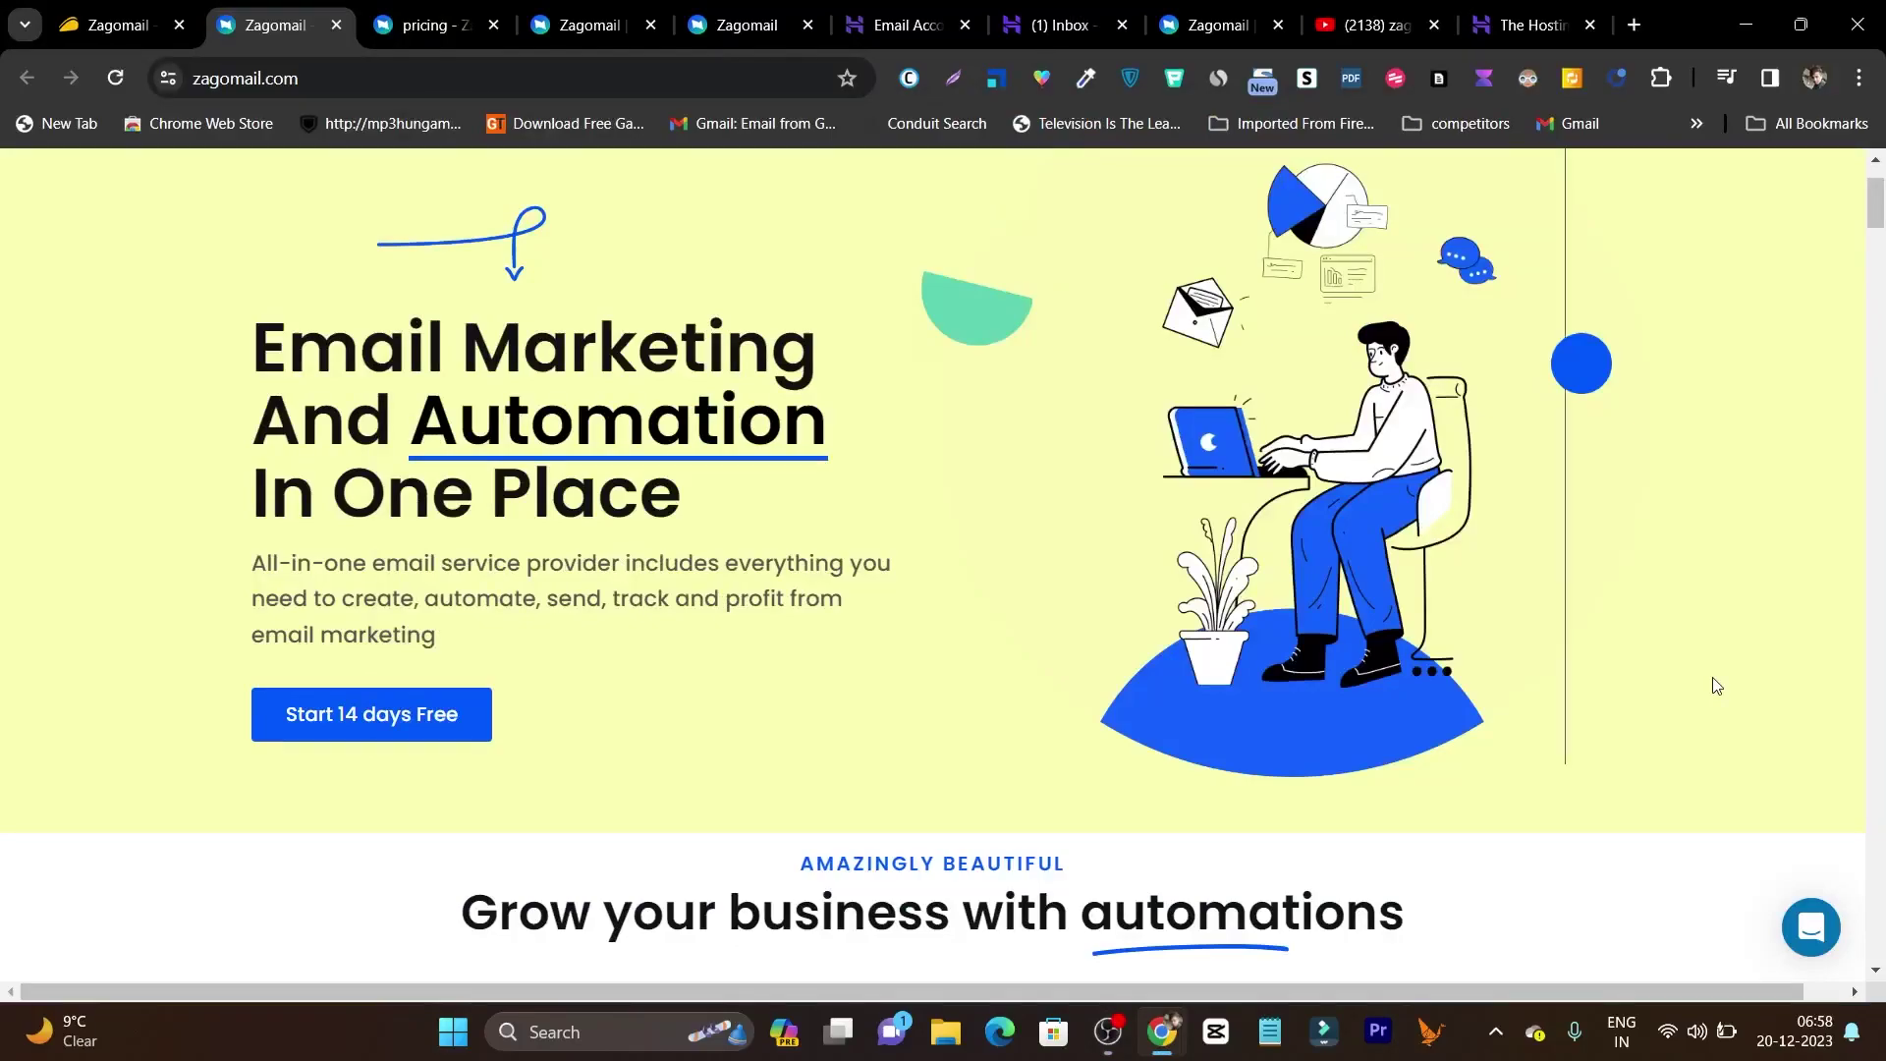
Scroll through the Zagomail homepage, then bring up the AppSumo Zagomail lifetime deal page ($69).
{"action": "scroll", "coordinate": [699, 701], "scroll_direction": "down", "scroll_amount": 2}
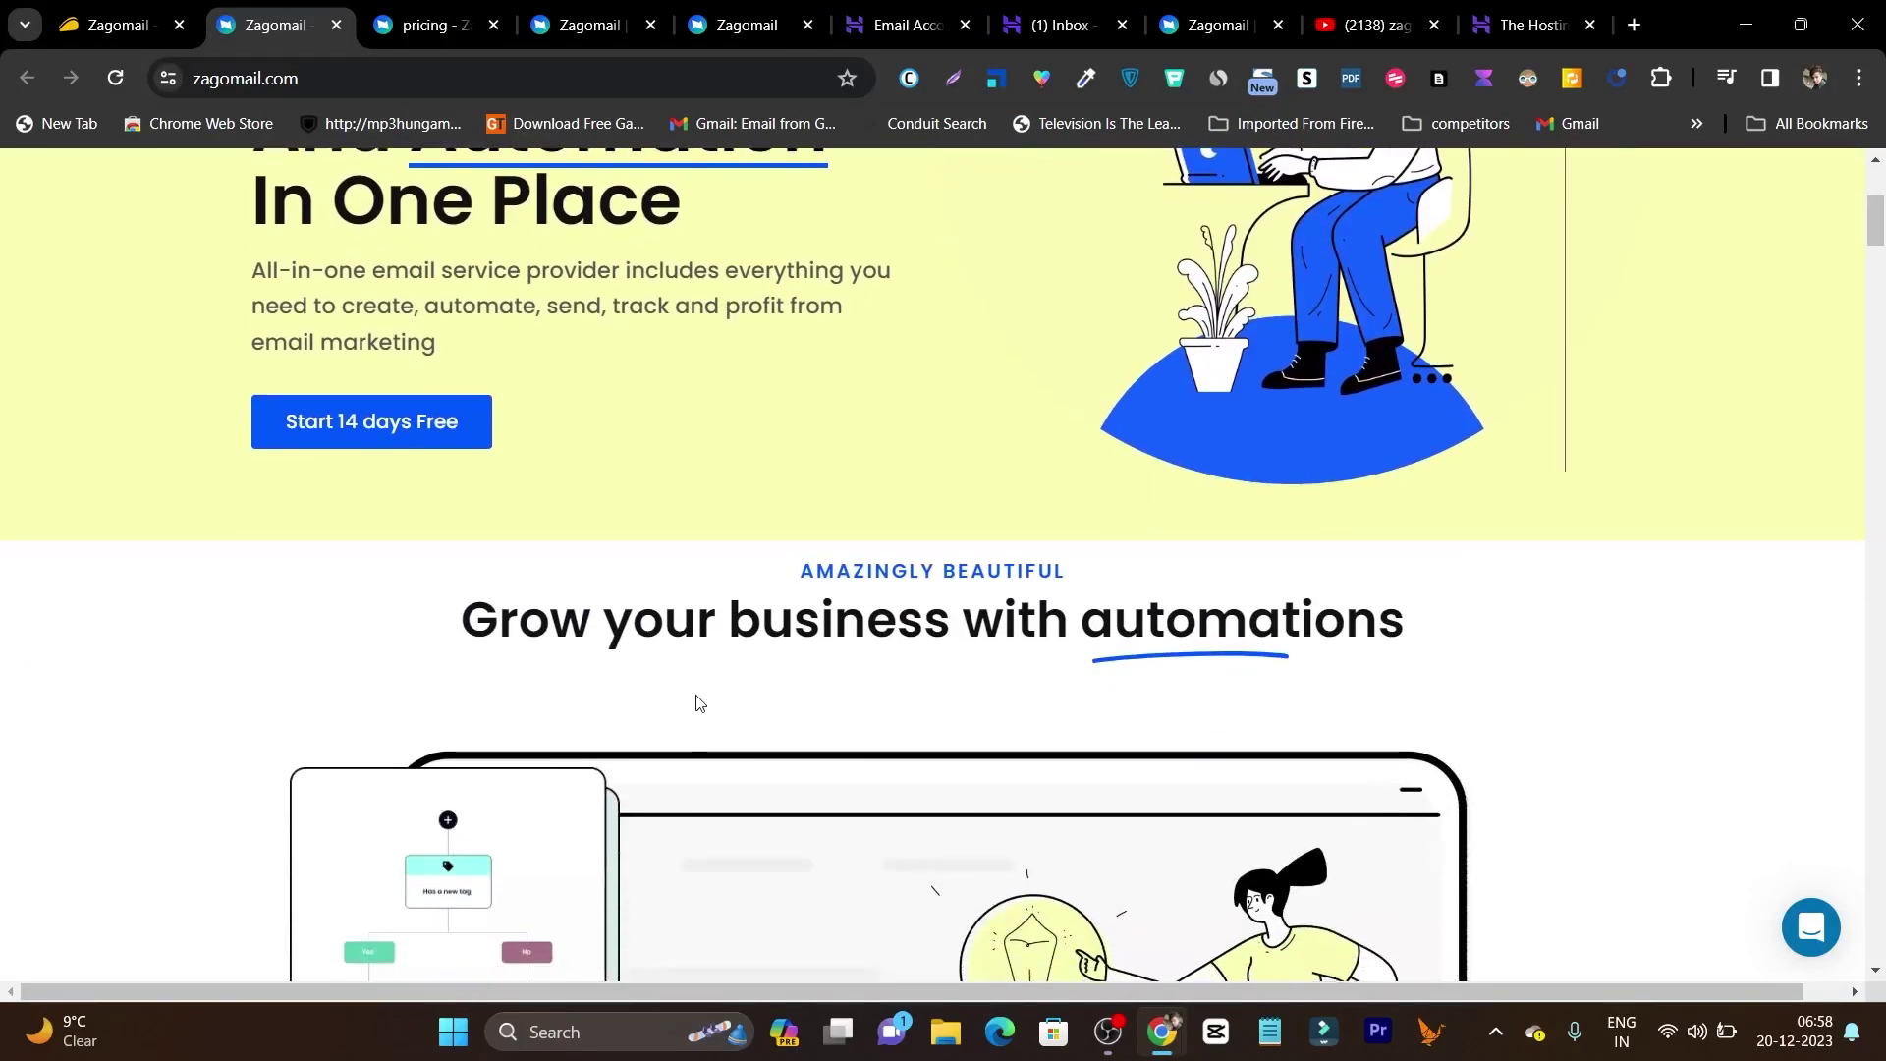
{"action": "scroll", "coordinate": [700, 702], "scroll_direction": "down", "scroll_amount": 3}
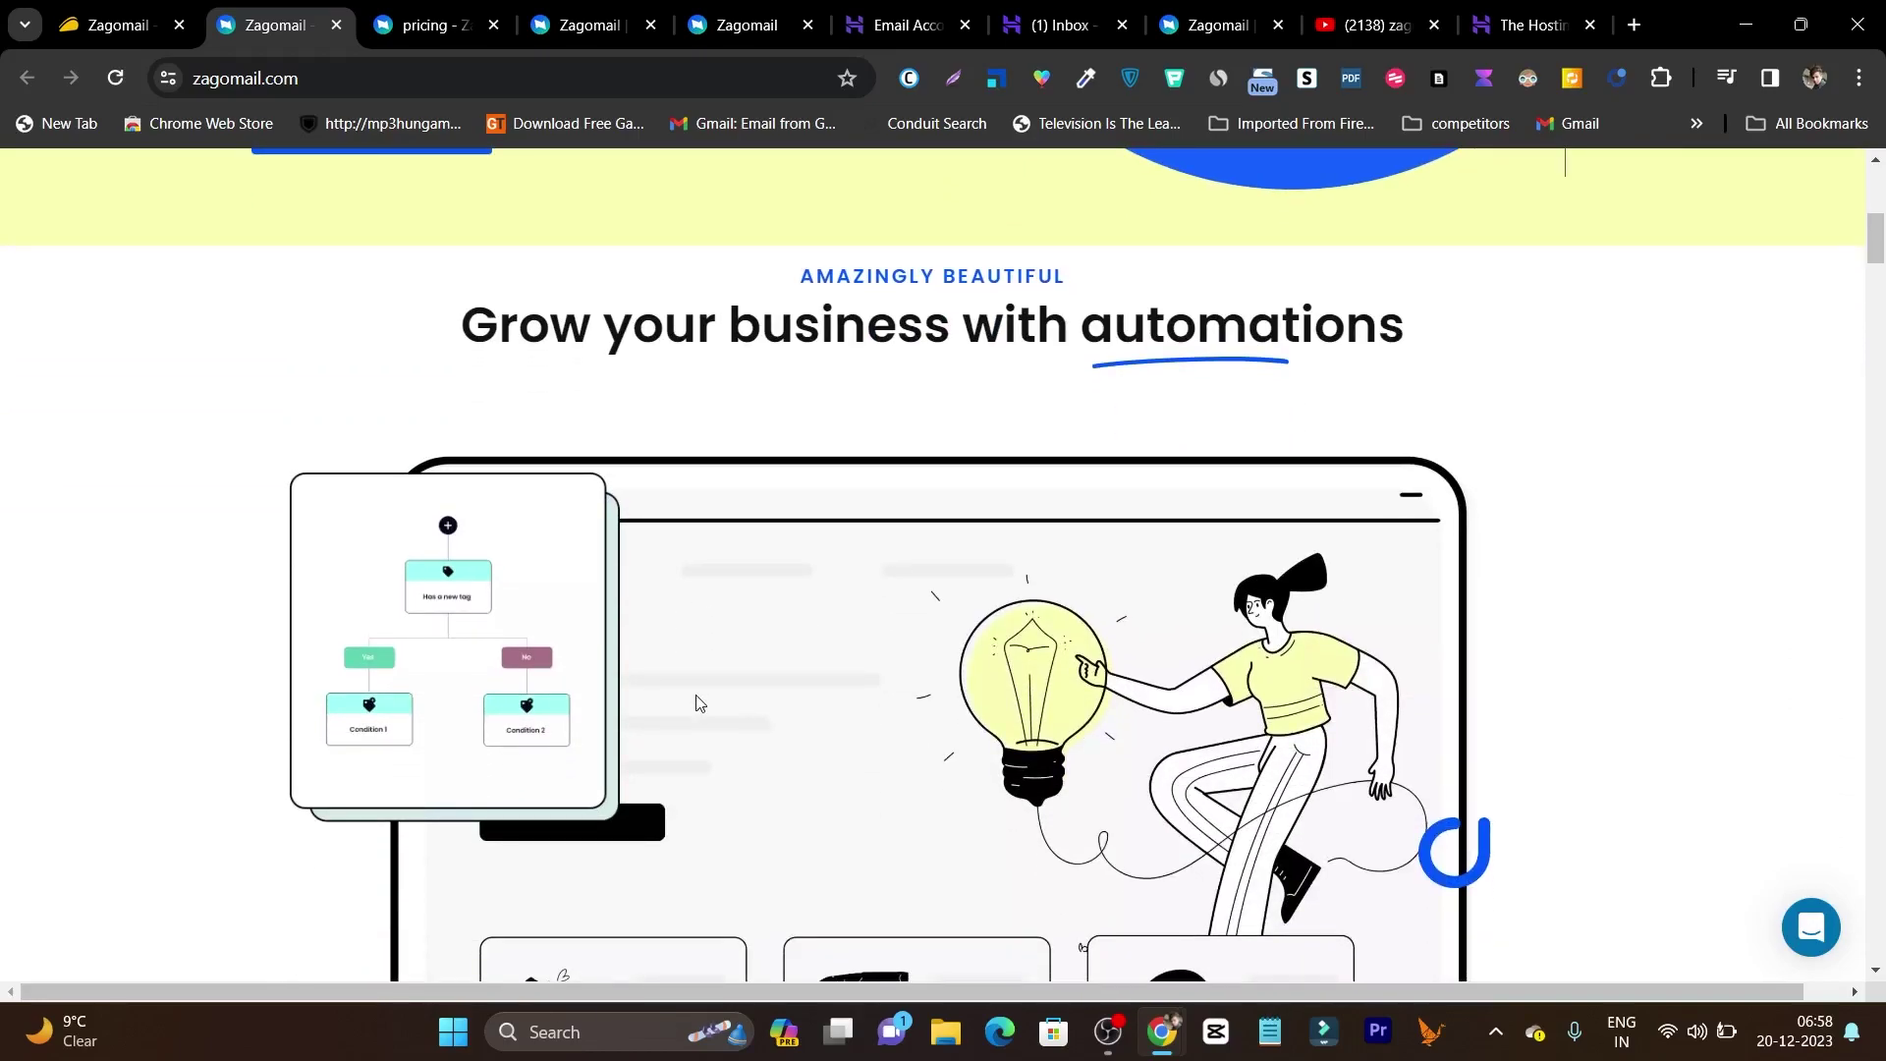
{"action": "scroll", "coordinate": [699, 701], "scroll_direction": "down", "scroll_amount": 3}
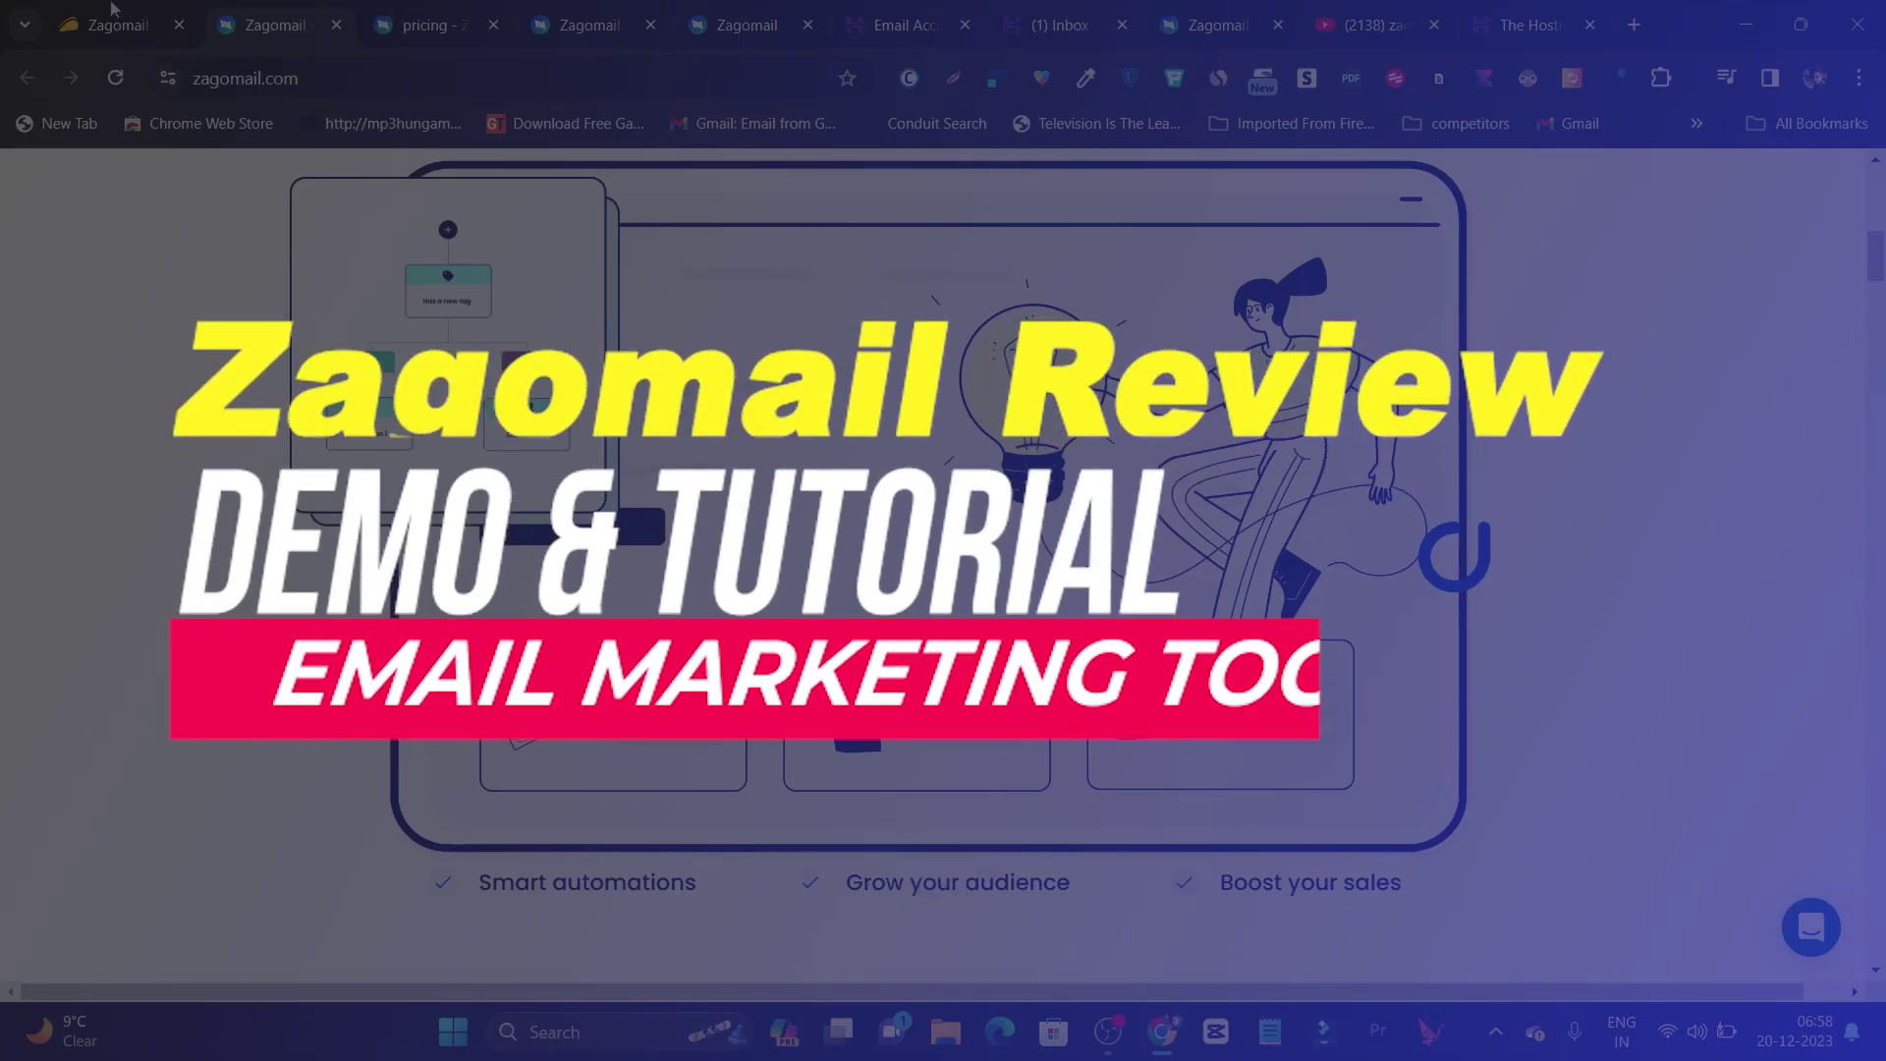
{"action": "left_click", "coordinate": [111, 22]}
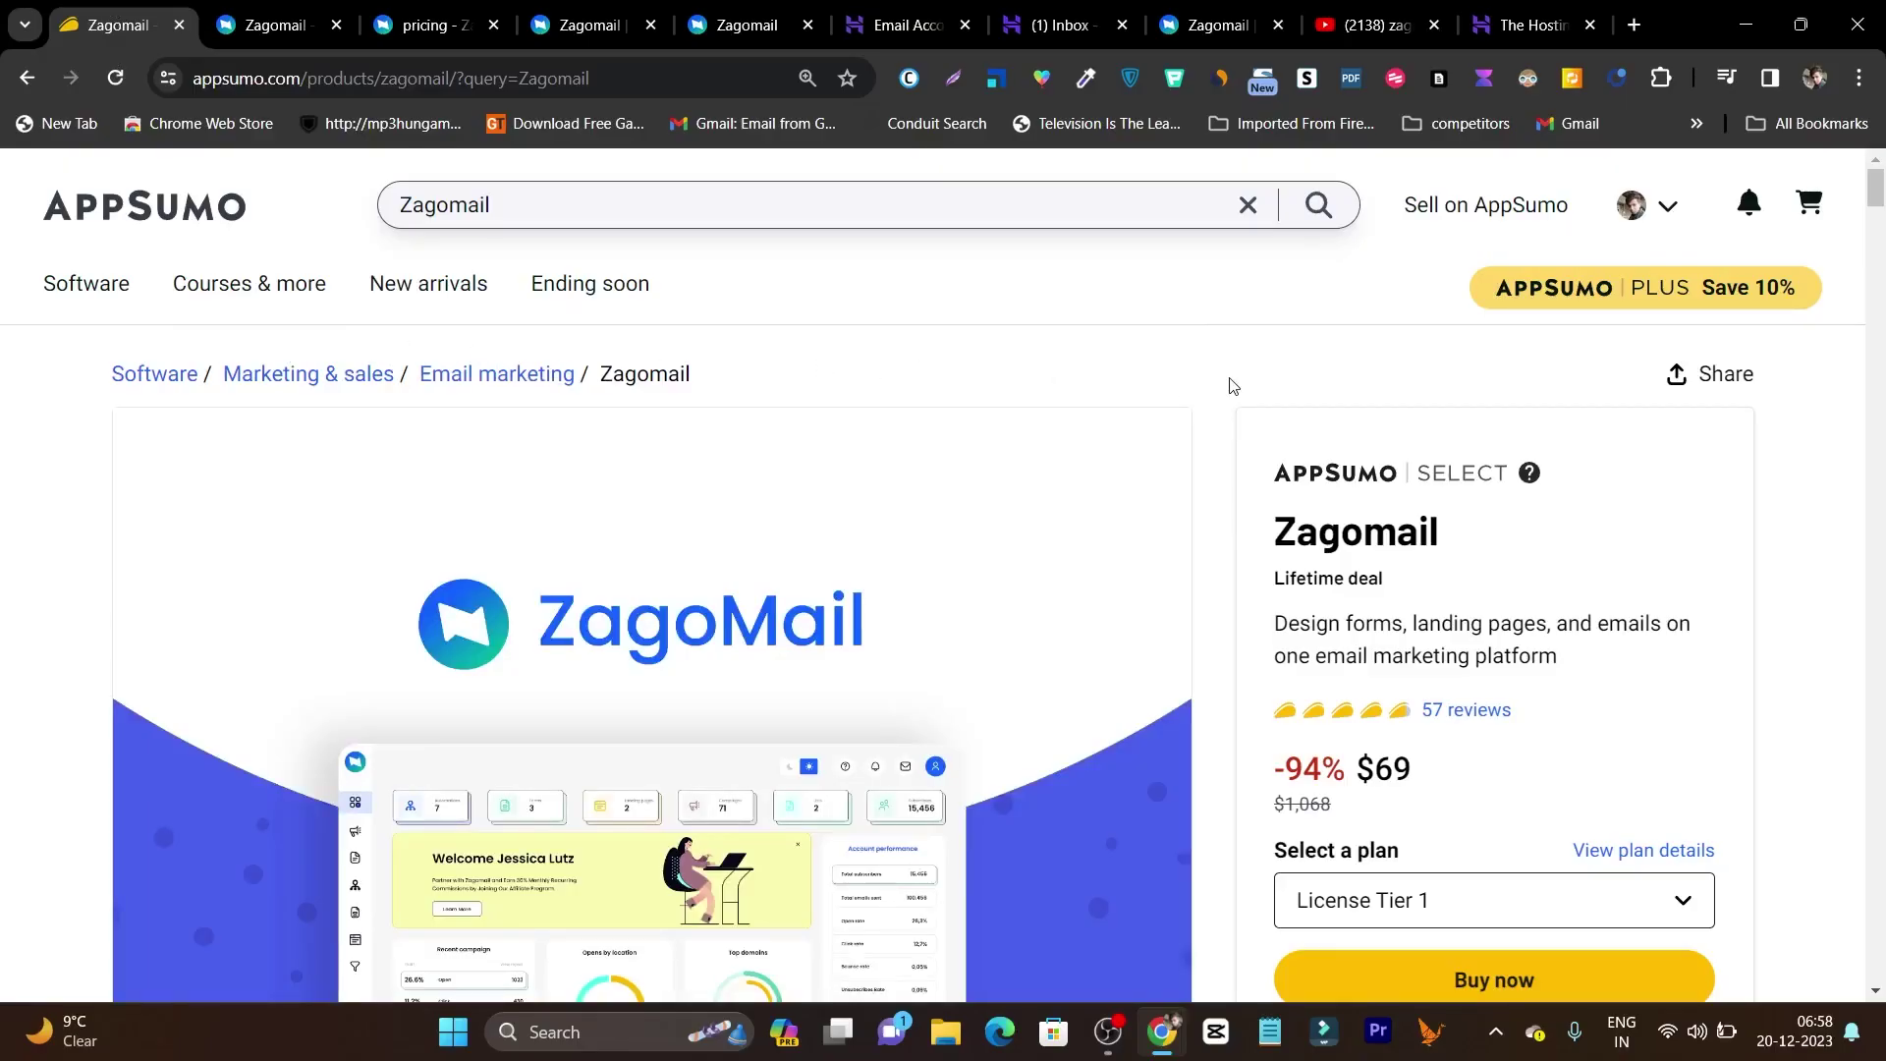
{"action": "scroll", "coordinate": [1234, 386], "scroll_direction": "down", "scroll_amount": 1}
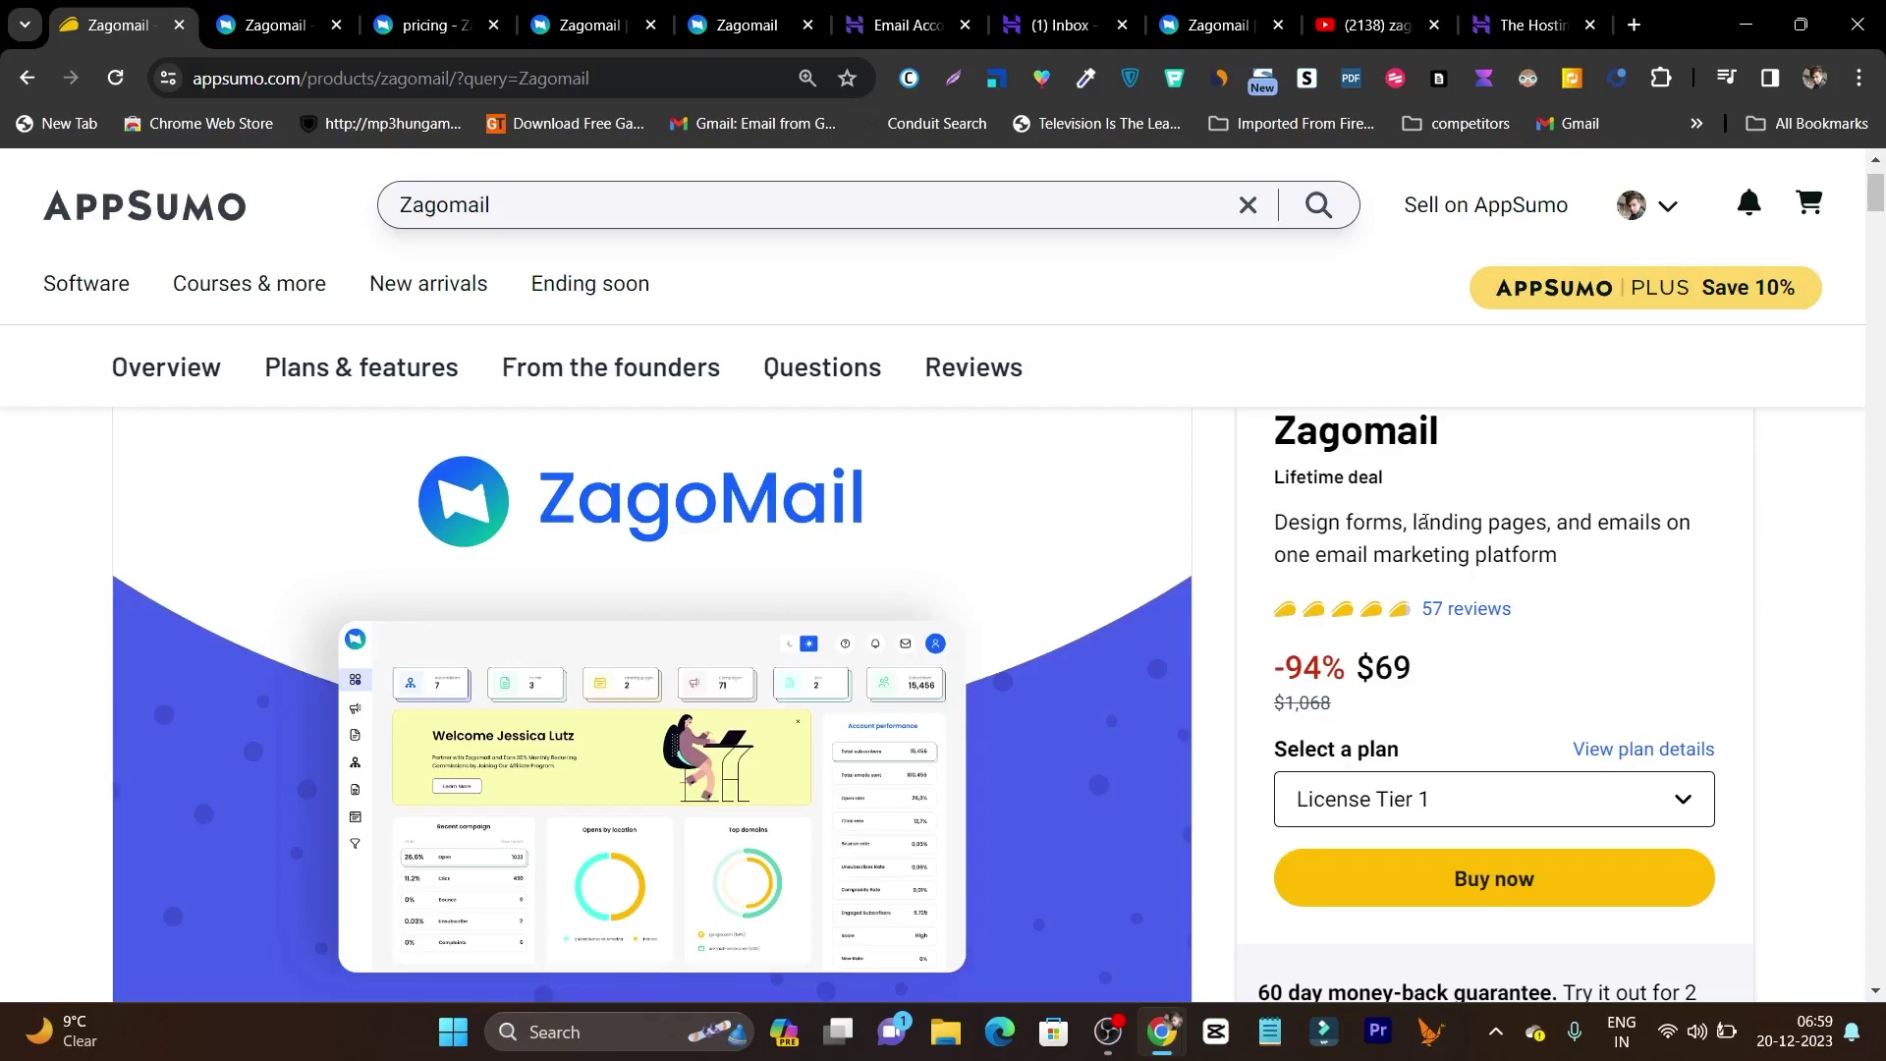
{"action": "scroll", "coordinate": [1218, 589], "scroll_direction": "down", "scroll_amount": 2}
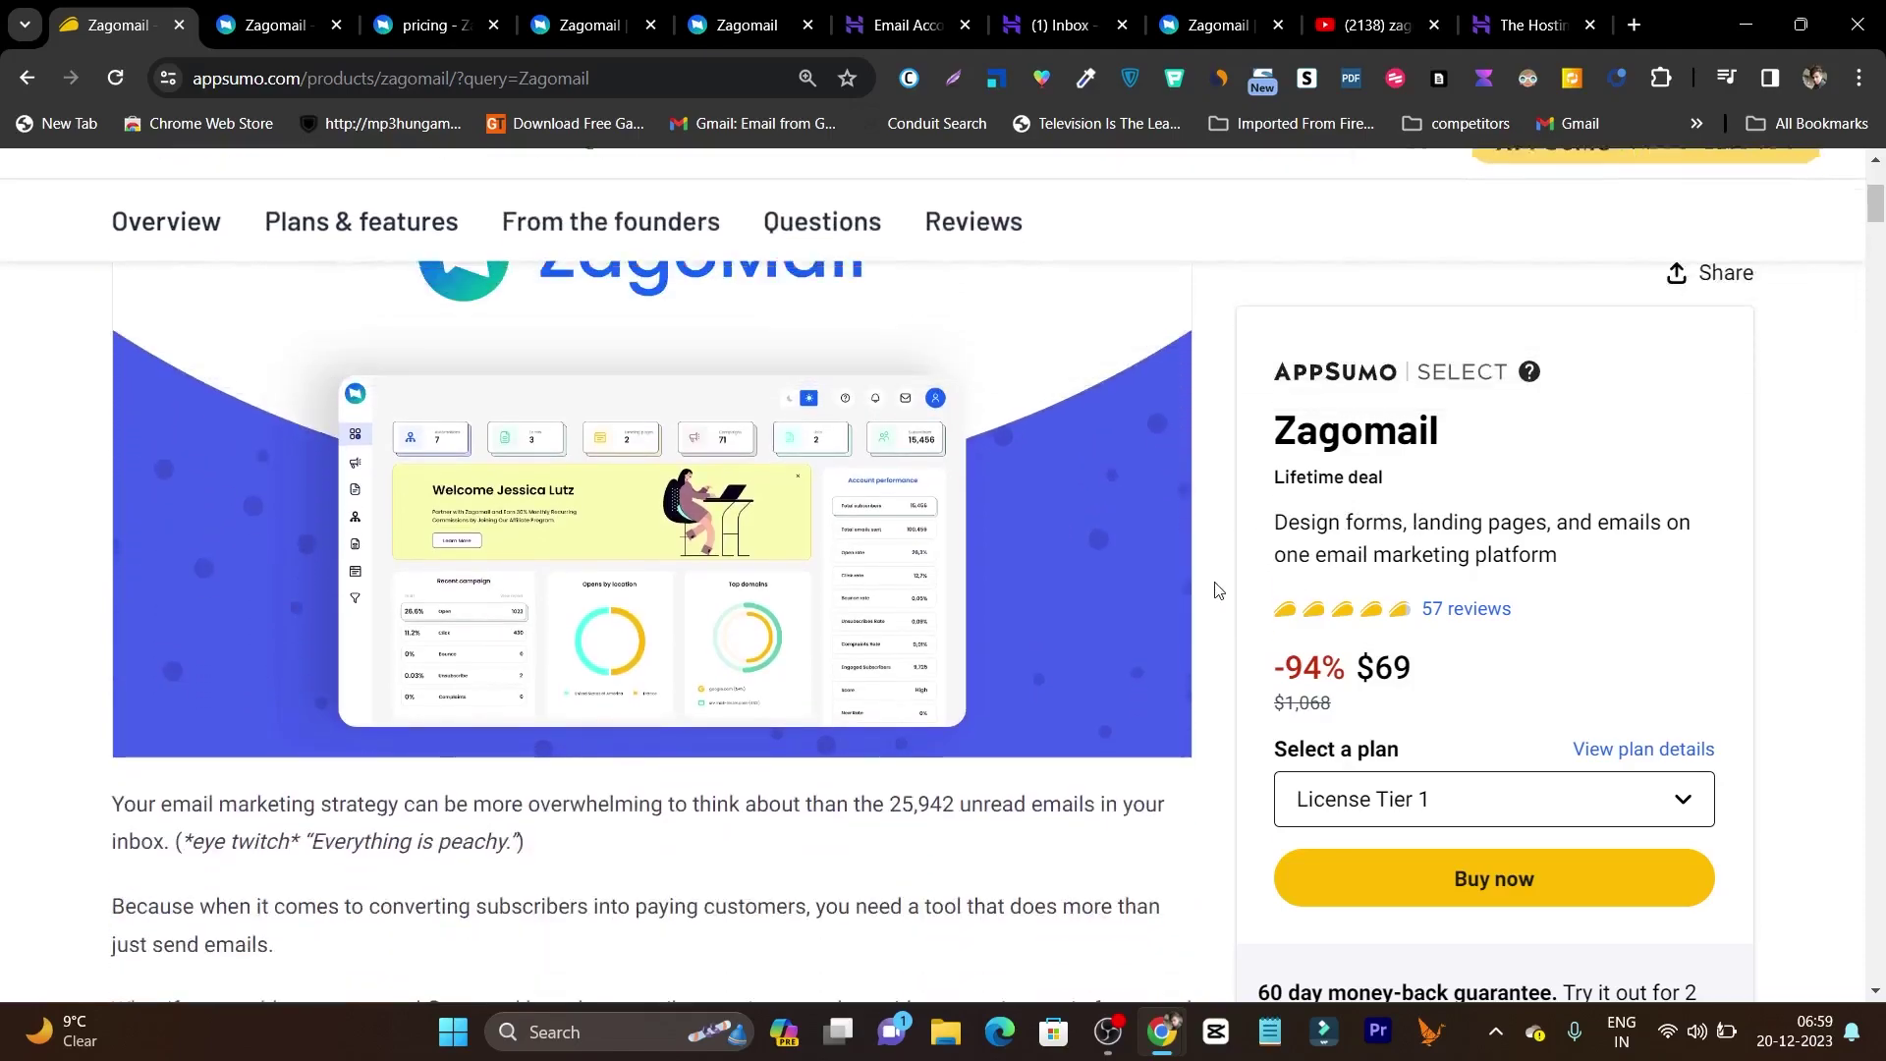
{"action": "scroll", "coordinate": [1222, 601], "scroll_direction": "up", "scroll_amount": 1}
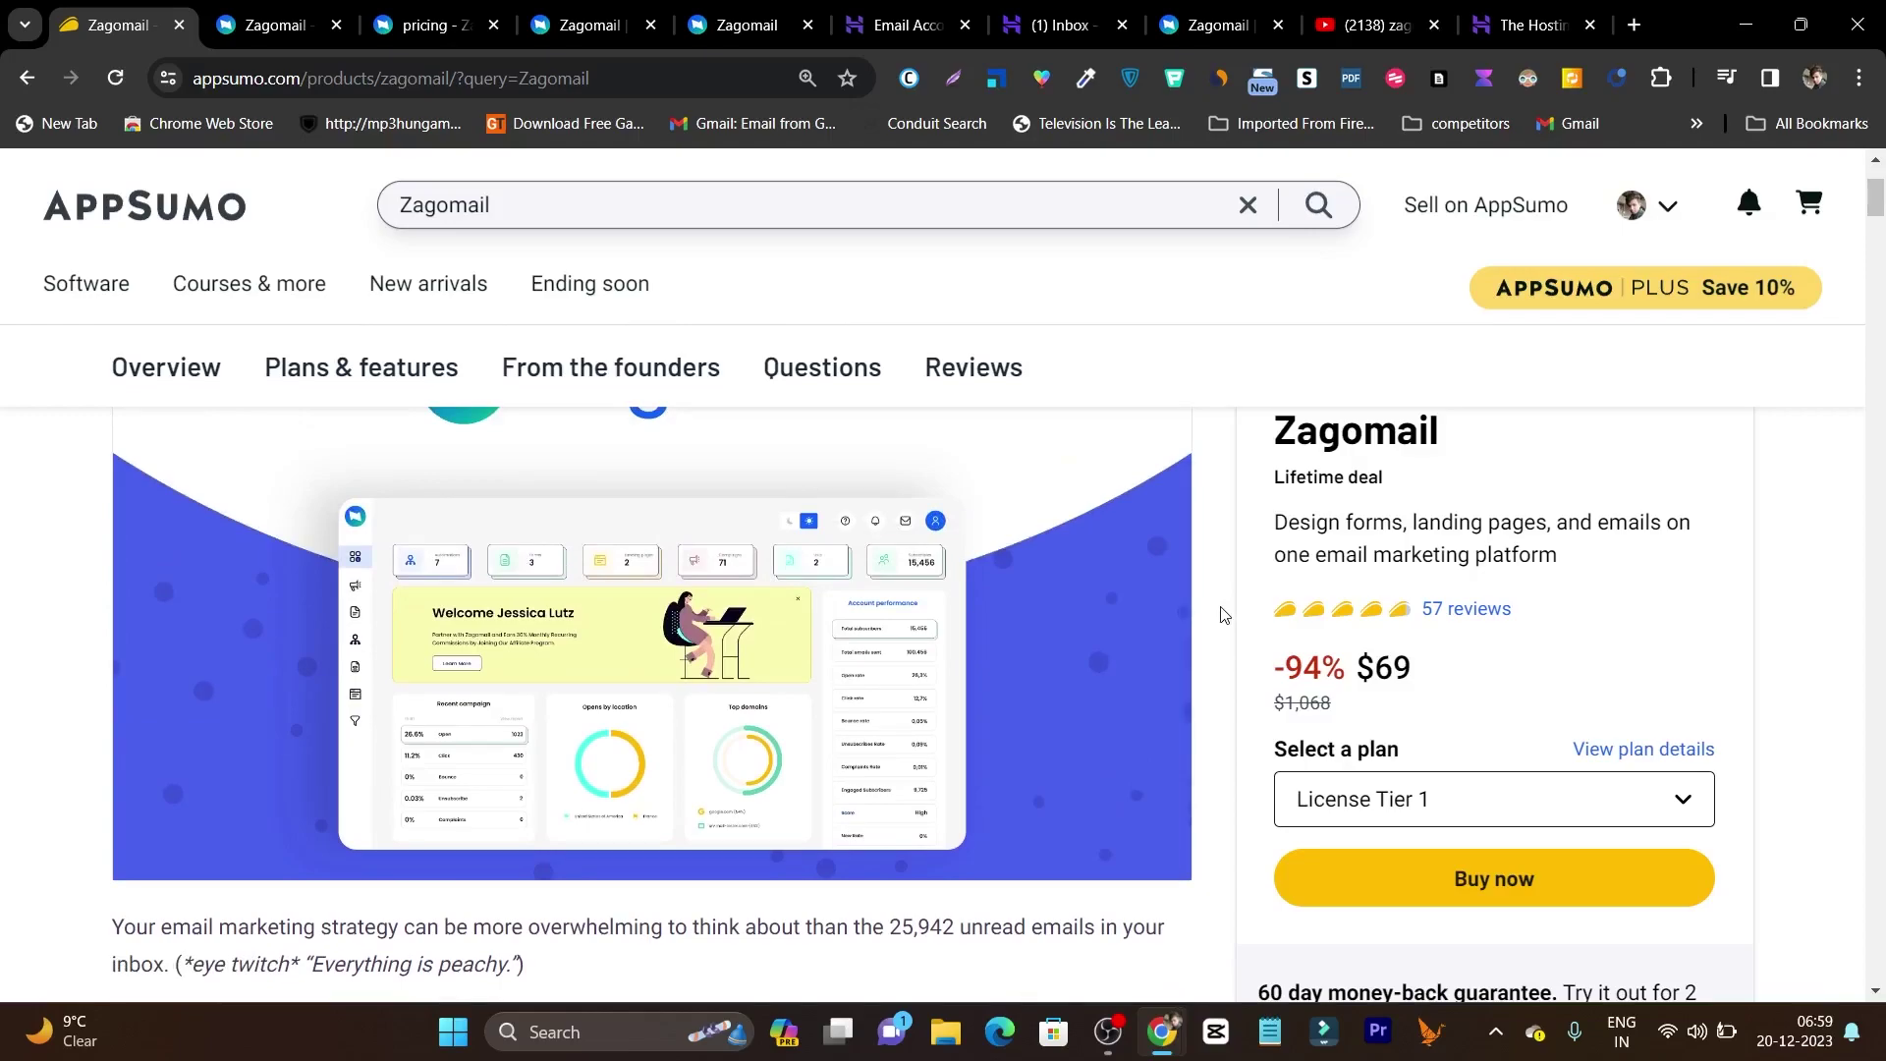
Filter the automation template gallery to Course/training promotion, leaving a single 8-element template.
{"action": "left_click", "coordinate": [746, 16]}
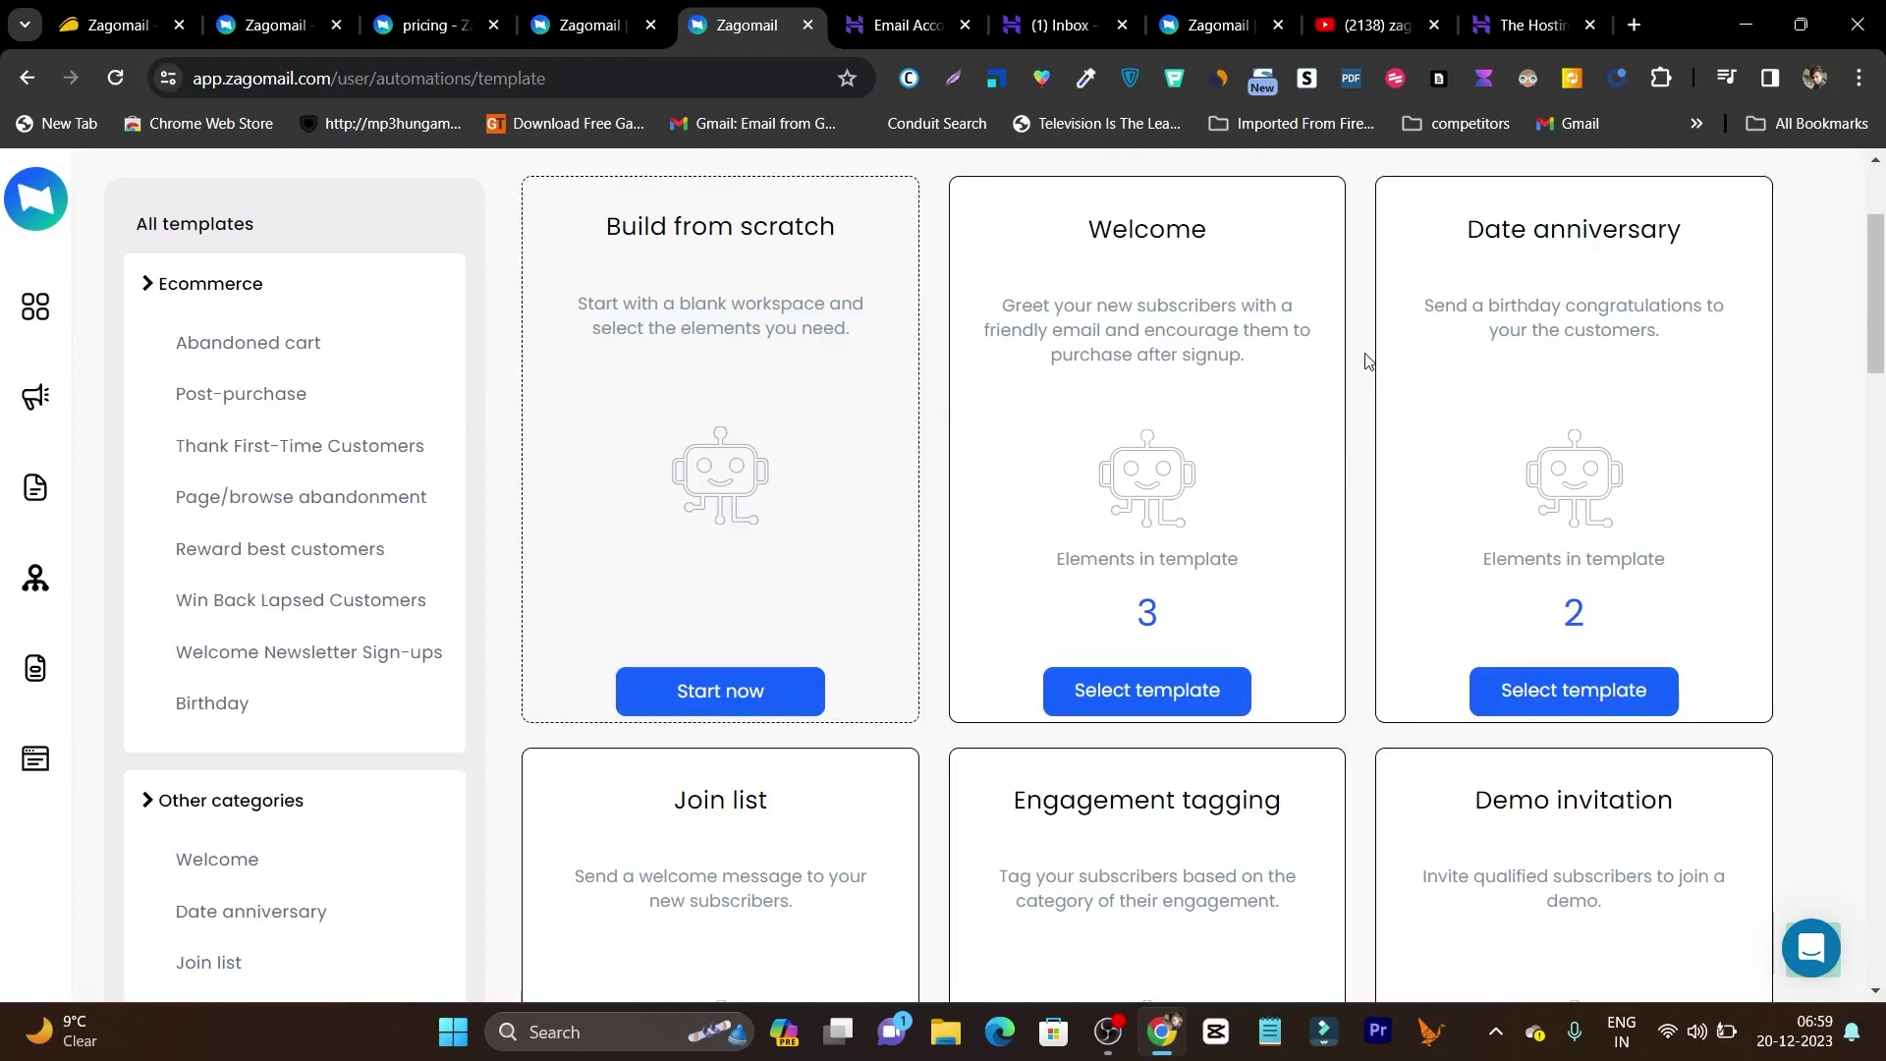
{"action": "scroll", "coordinate": [1229, 322], "scroll_direction": "down", "scroll_amount": 3}
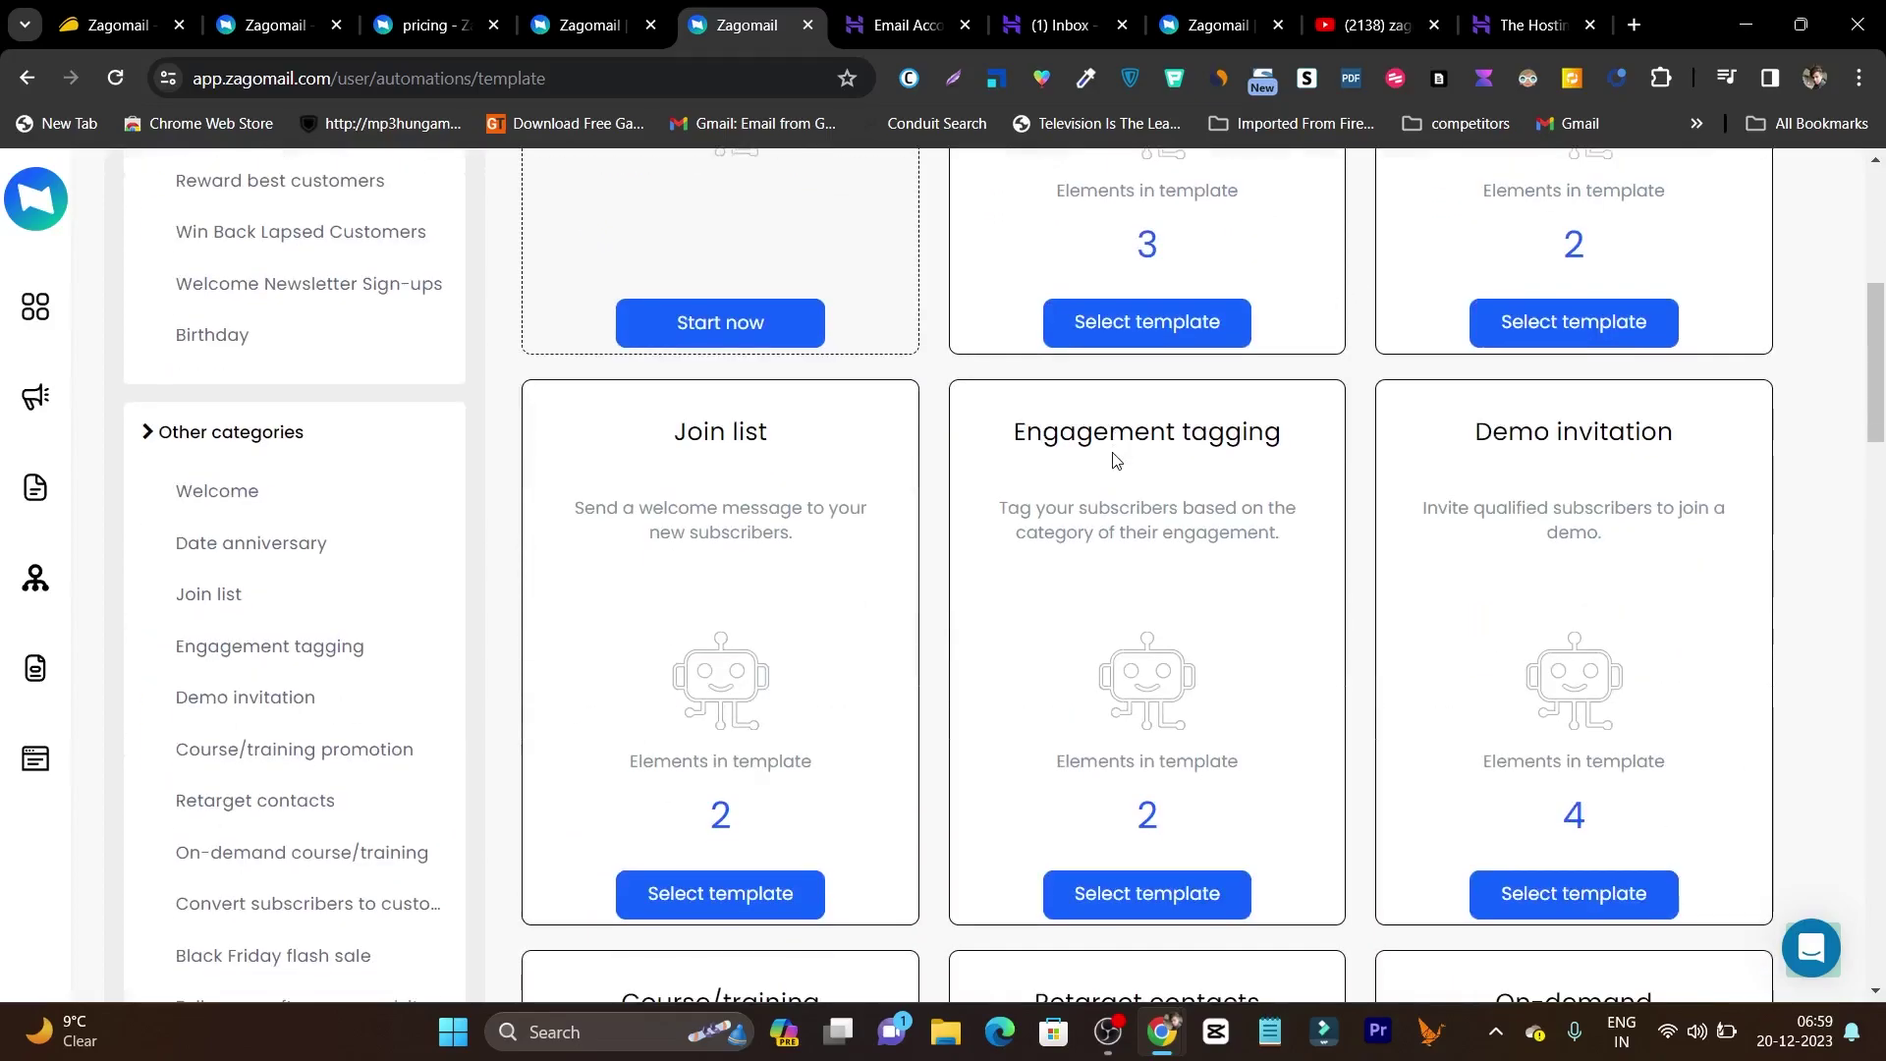
{"action": "scroll", "coordinate": [1533, 531], "scroll_direction": "down", "scroll_amount": 5}
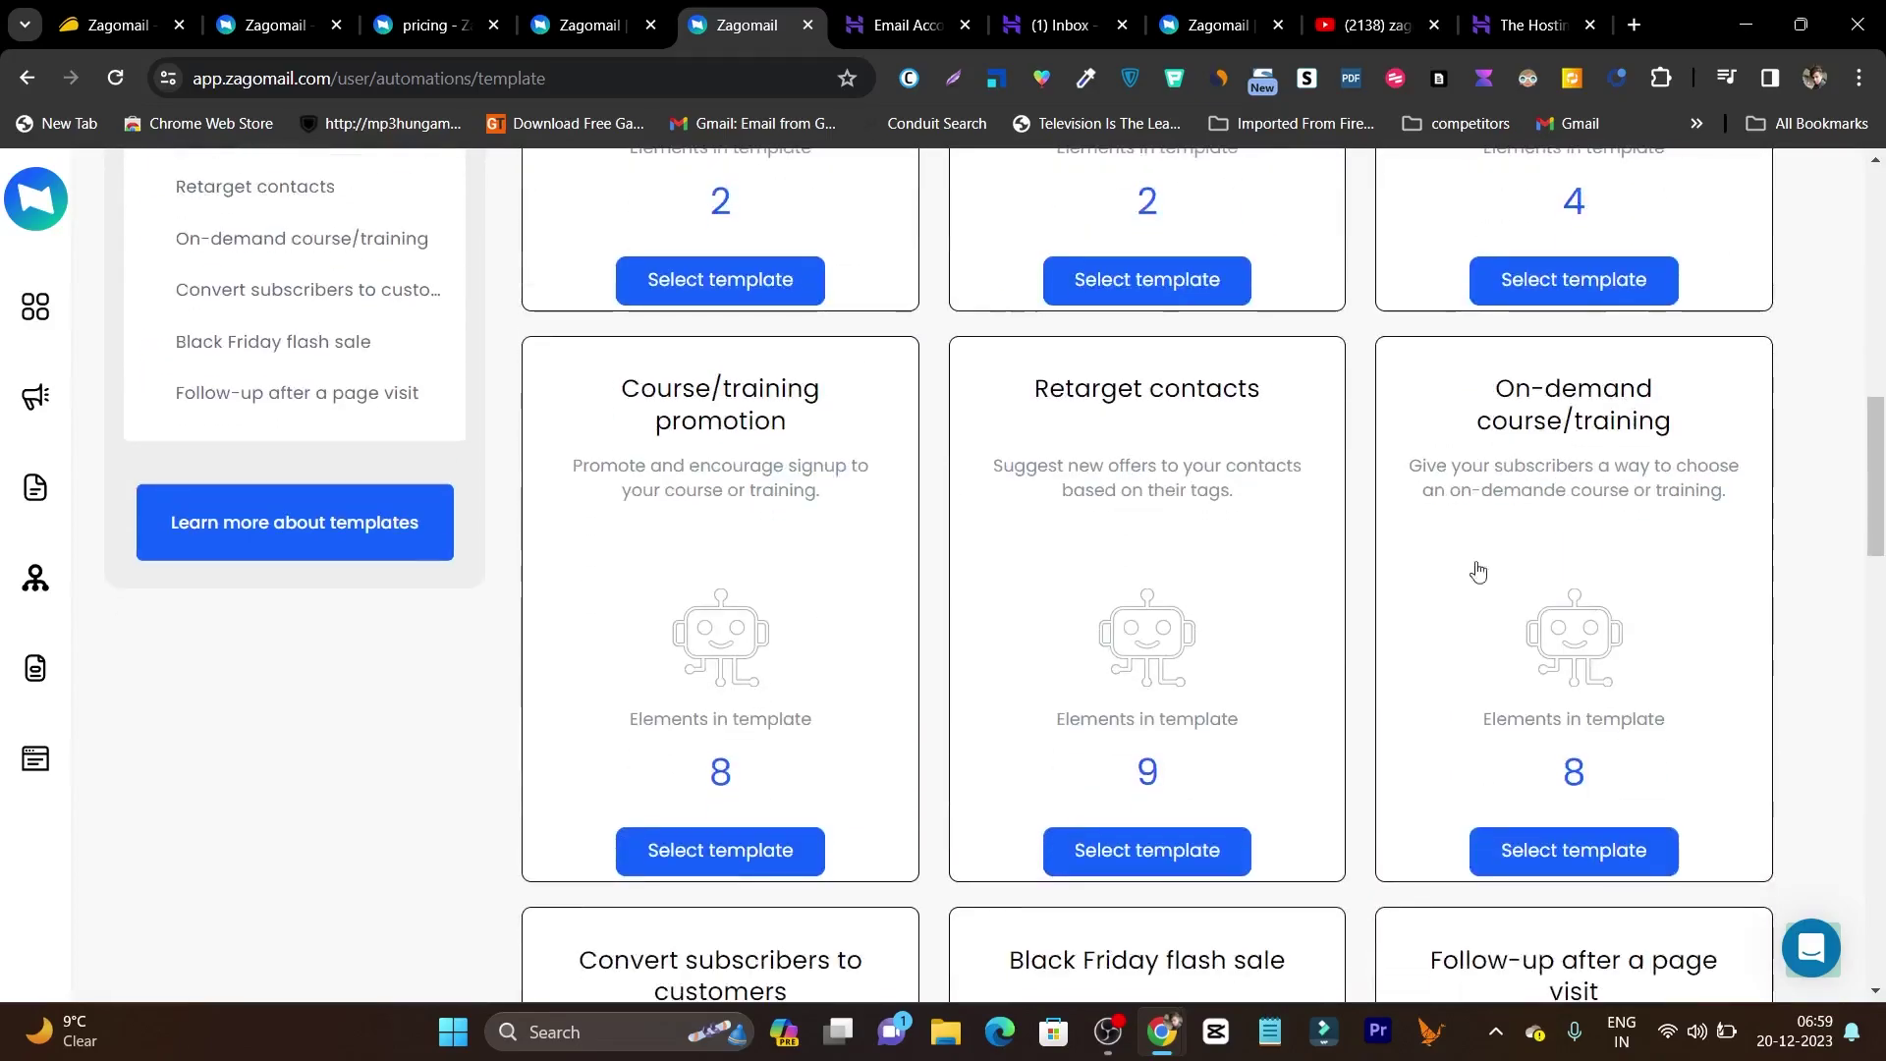
{"action": "scroll", "coordinate": [457, 526], "scroll_direction": "up", "scroll_amount": 5}
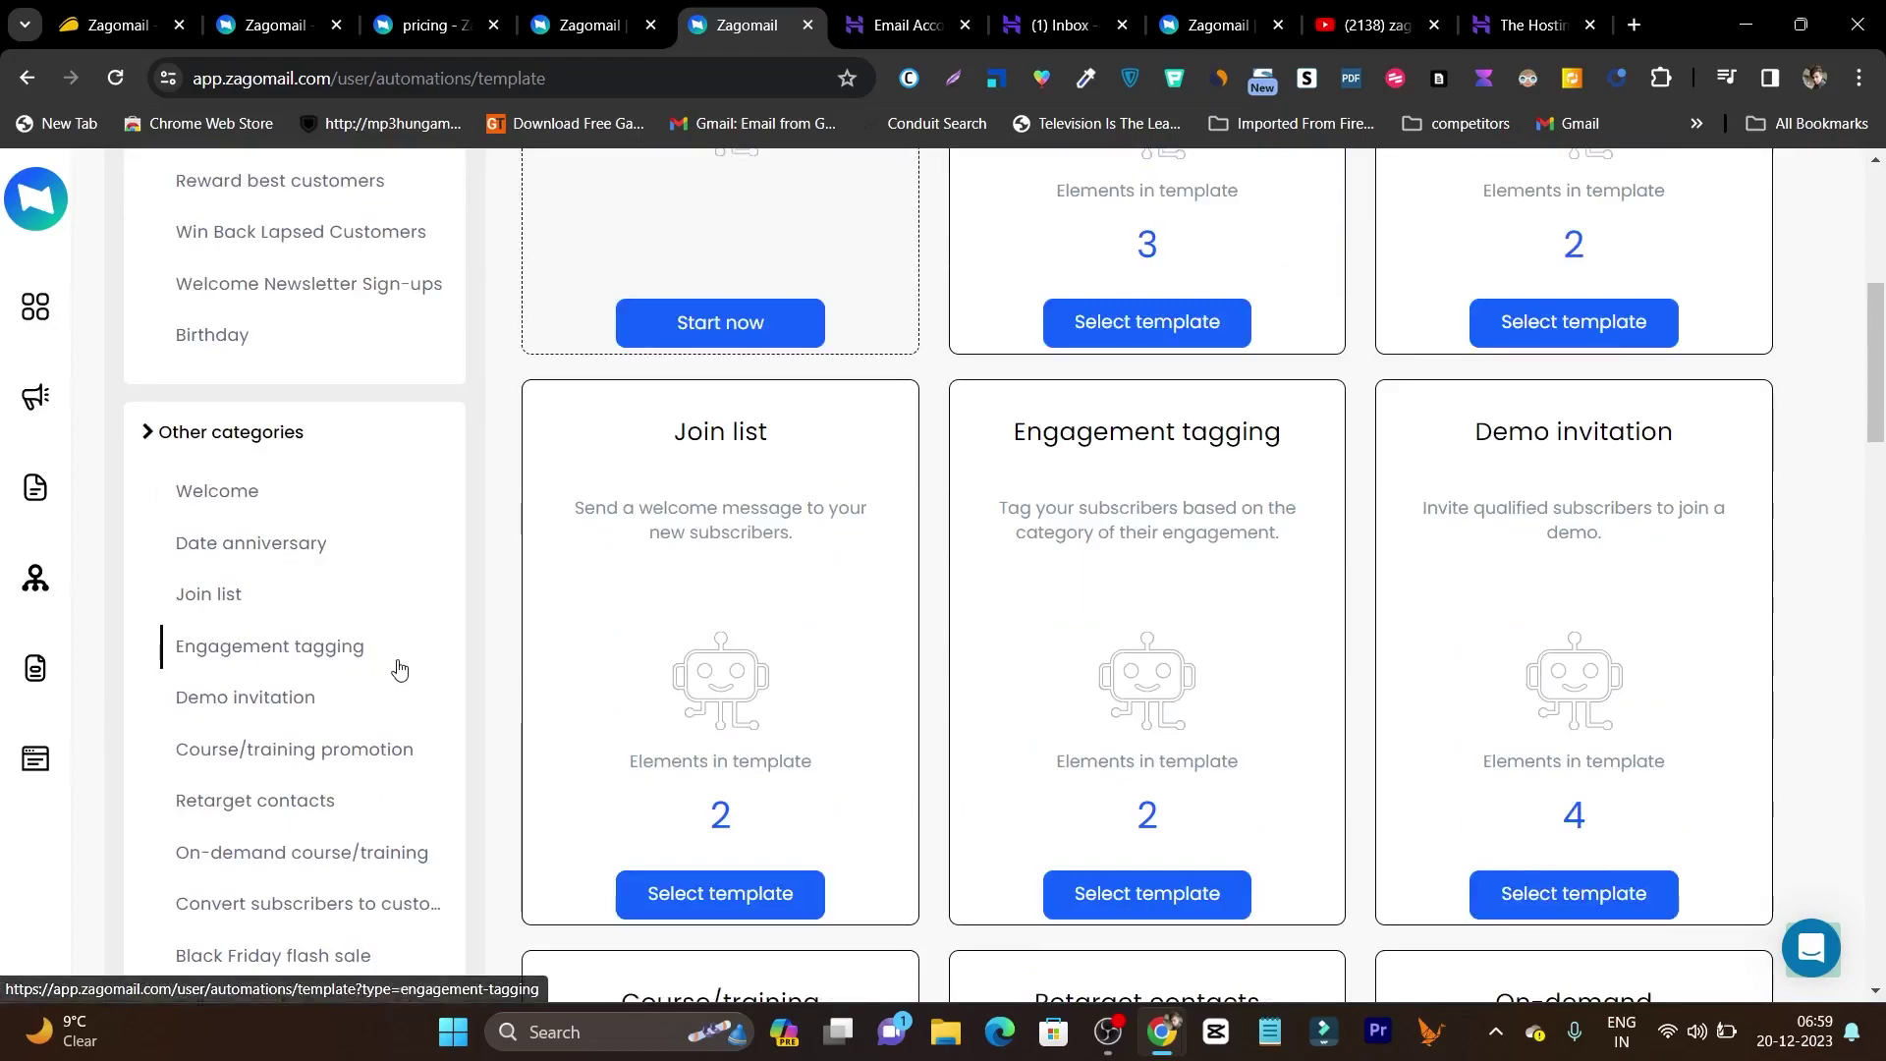
{"action": "scroll", "coordinate": [400, 665], "scroll_direction": "down", "scroll_amount": 2}
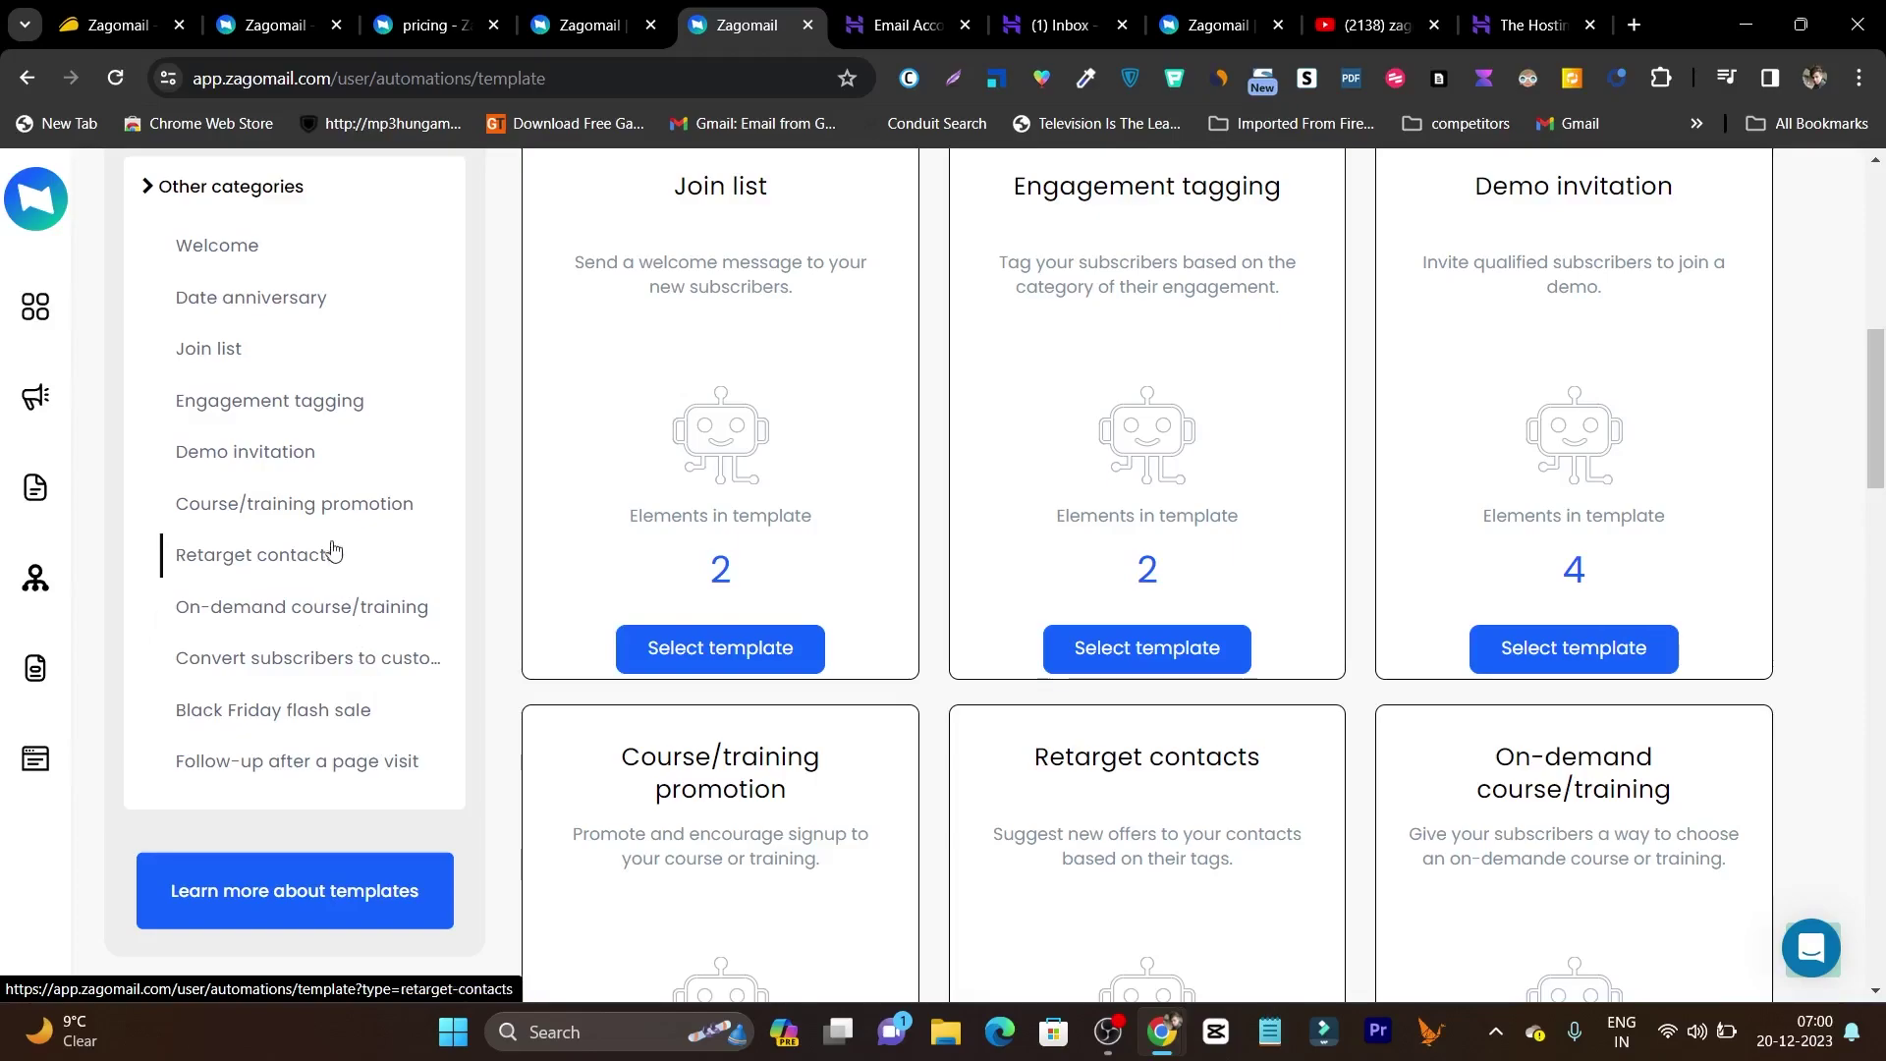
{"action": "left_click", "coordinate": [222, 513]}
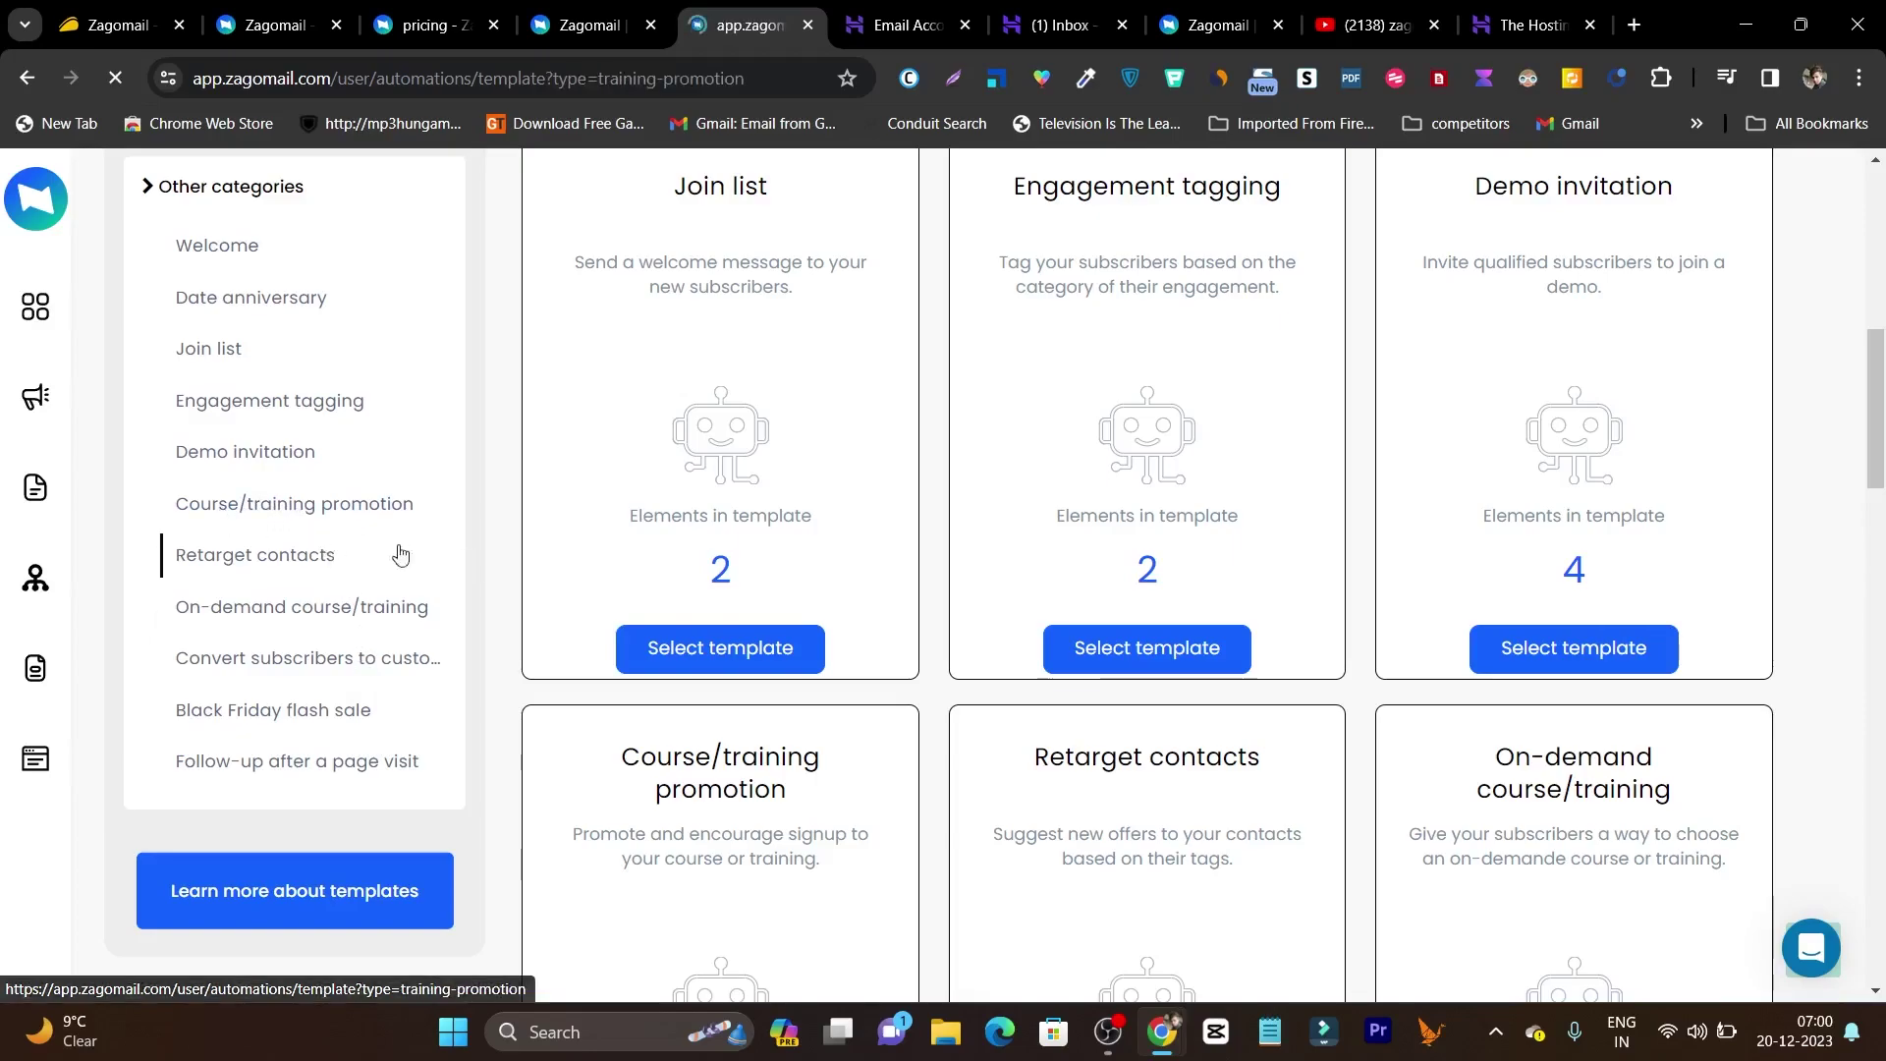
{"action": "scroll", "coordinate": [884, 619], "scroll_direction": "down", "scroll_amount": 4}
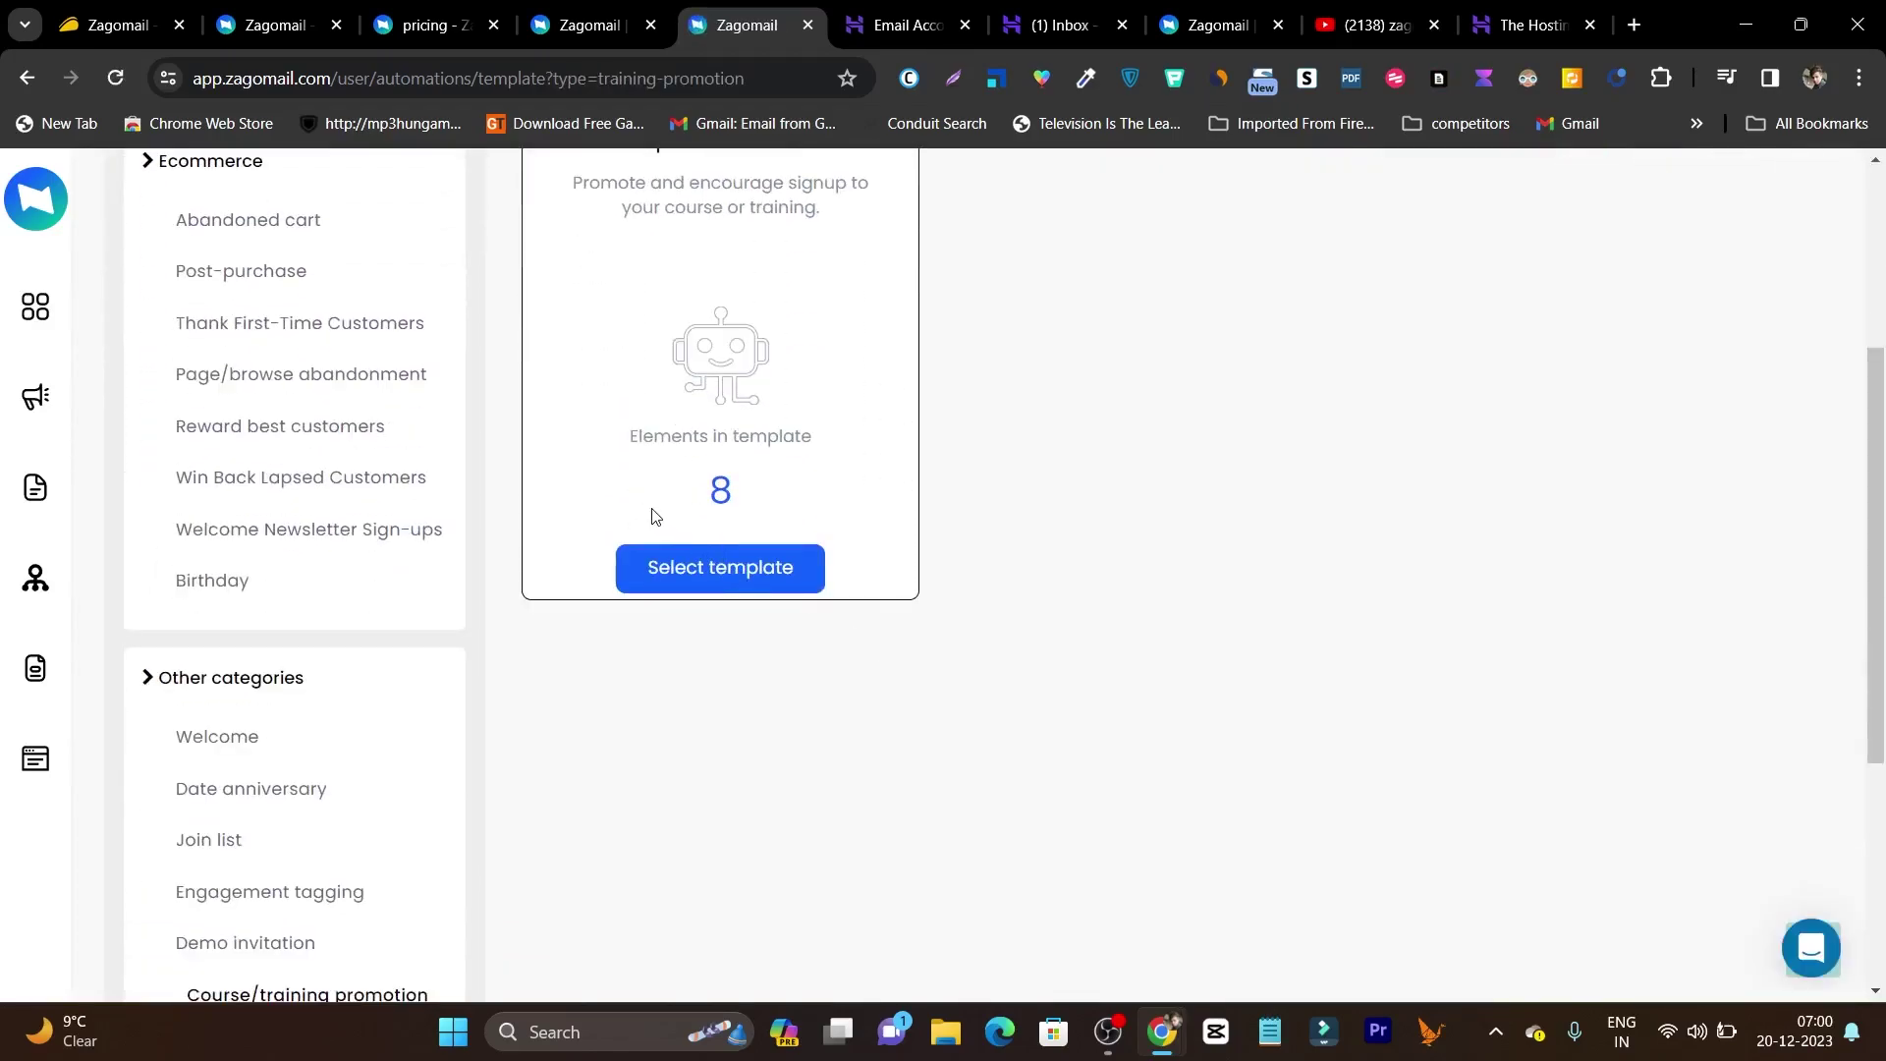
{"action": "scroll", "coordinate": [797, 515], "scroll_direction": "up", "scroll_amount": 3}
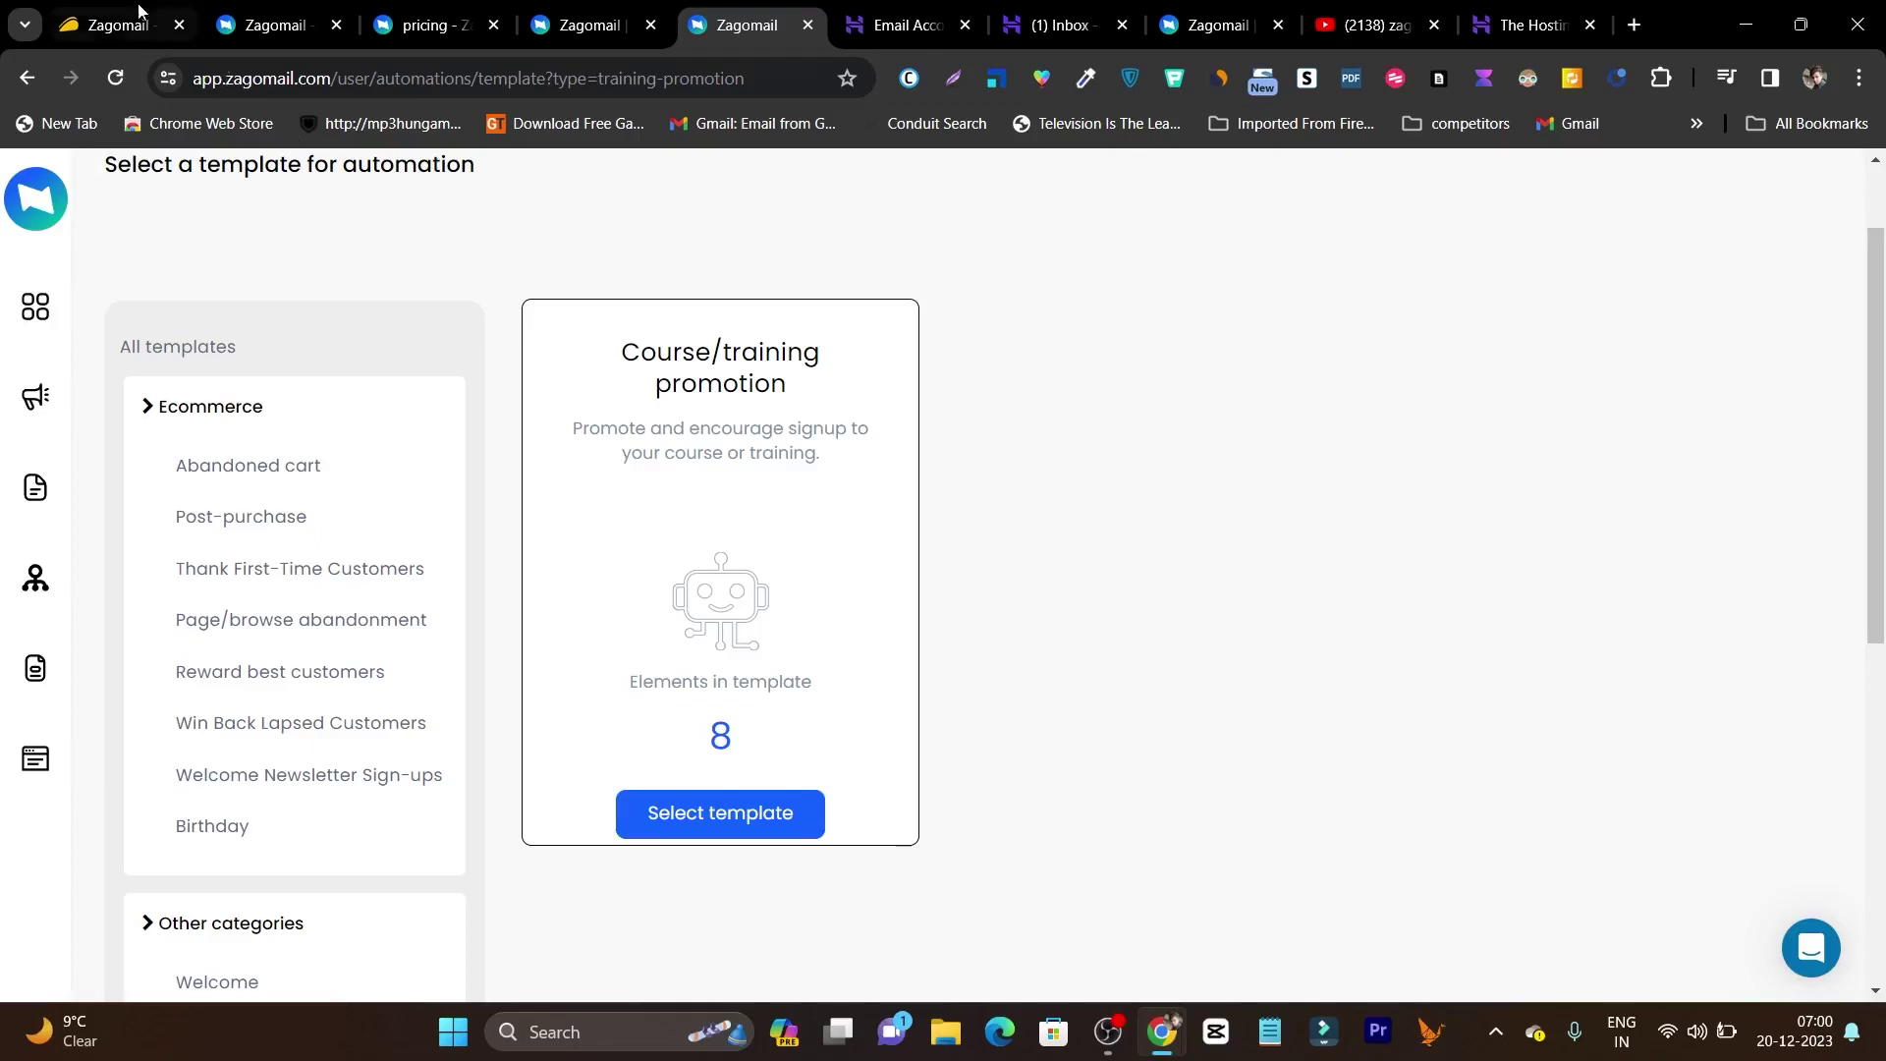
Show Zagomail monthly pricing for 5,000 subscribers: Lite $29, Professional $37.
{"action": "left_click", "coordinate": [75, 8]}
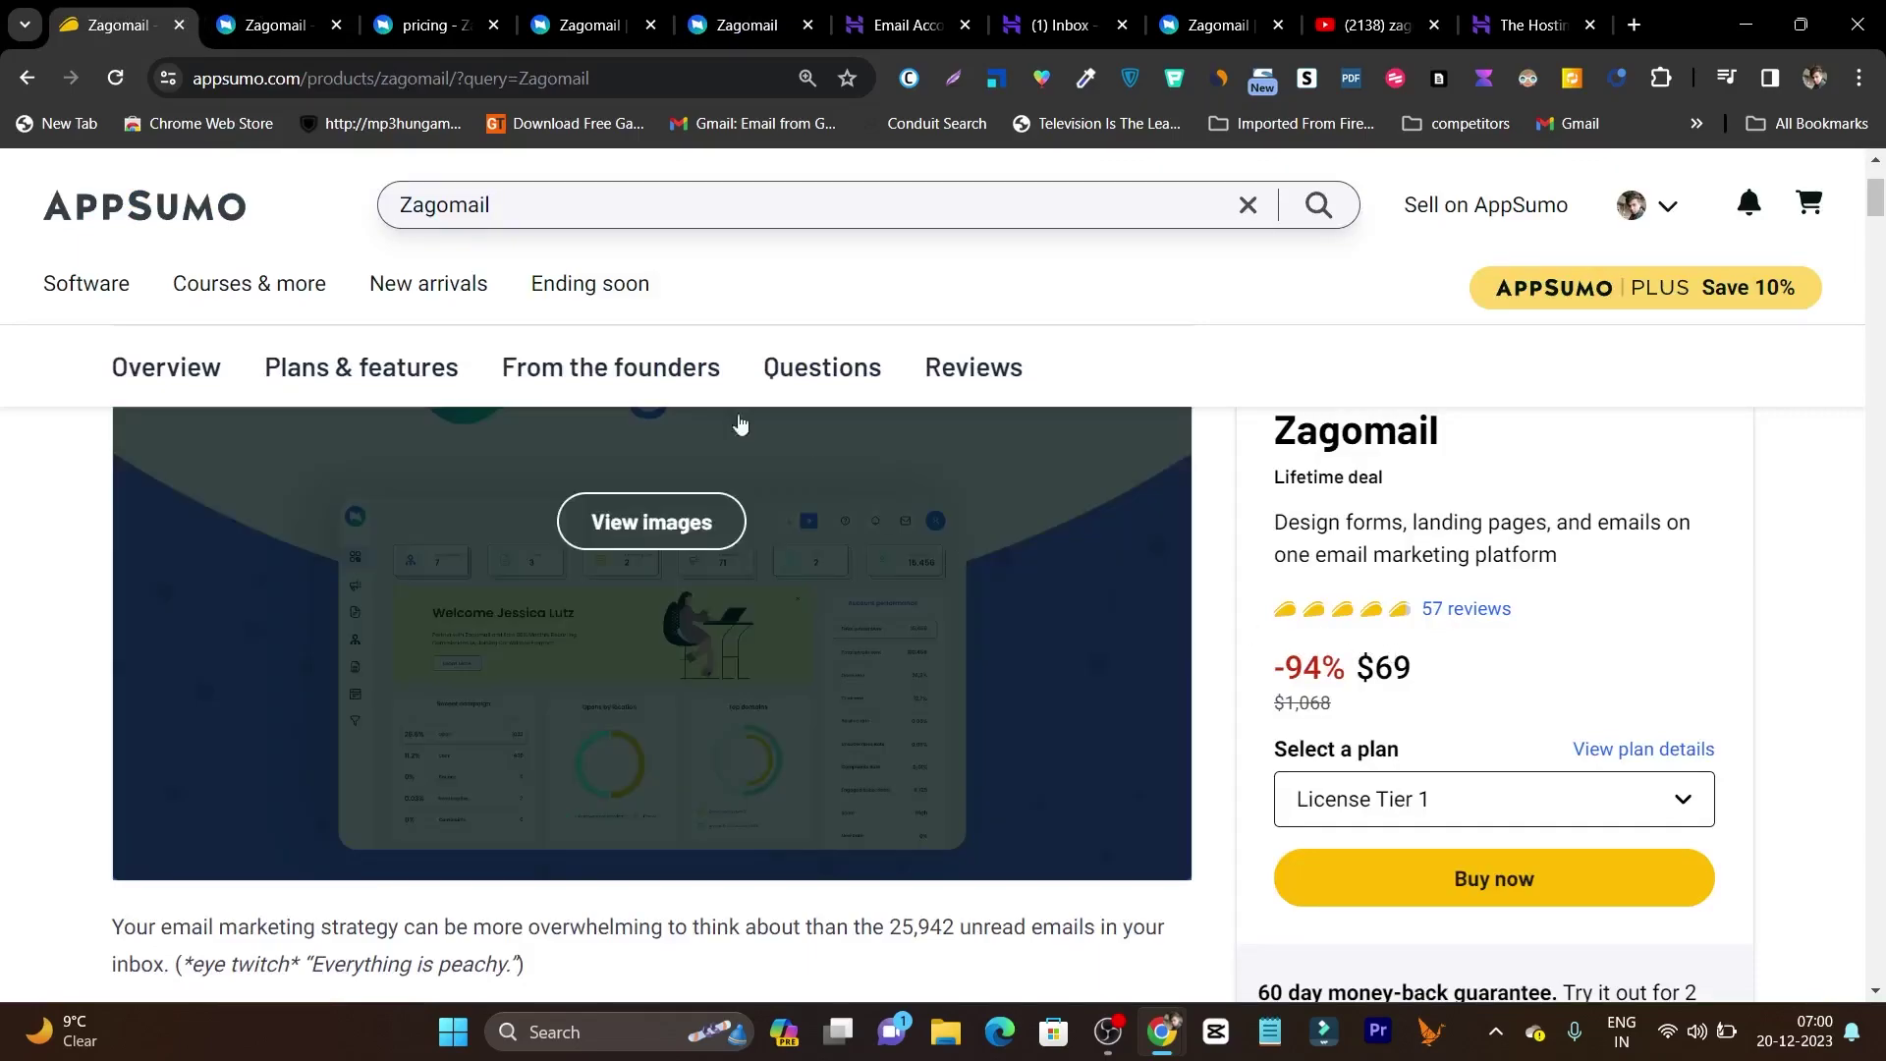
{"action": "left_click", "coordinate": [433, 35]}
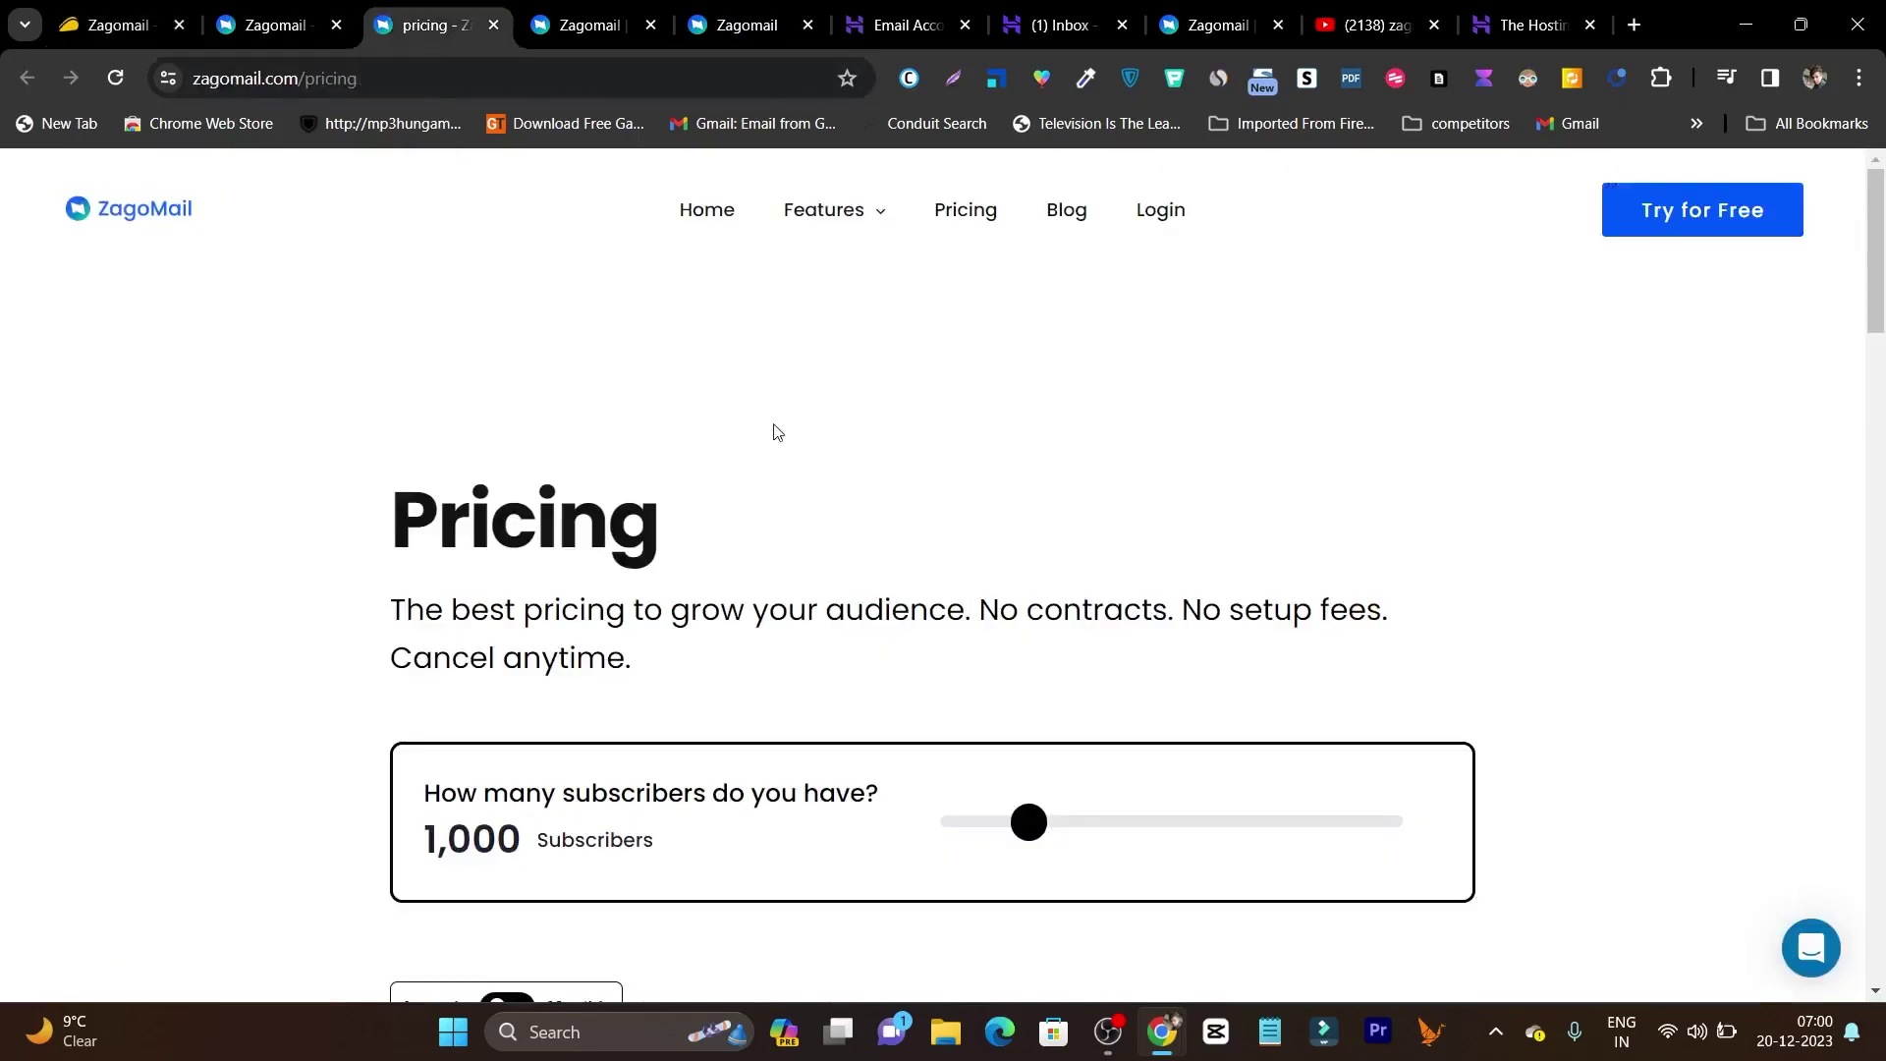
{"action": "scroll", "coordinate": [1061, 492], "scroll_direction": "down", "scroll_amount": 4}
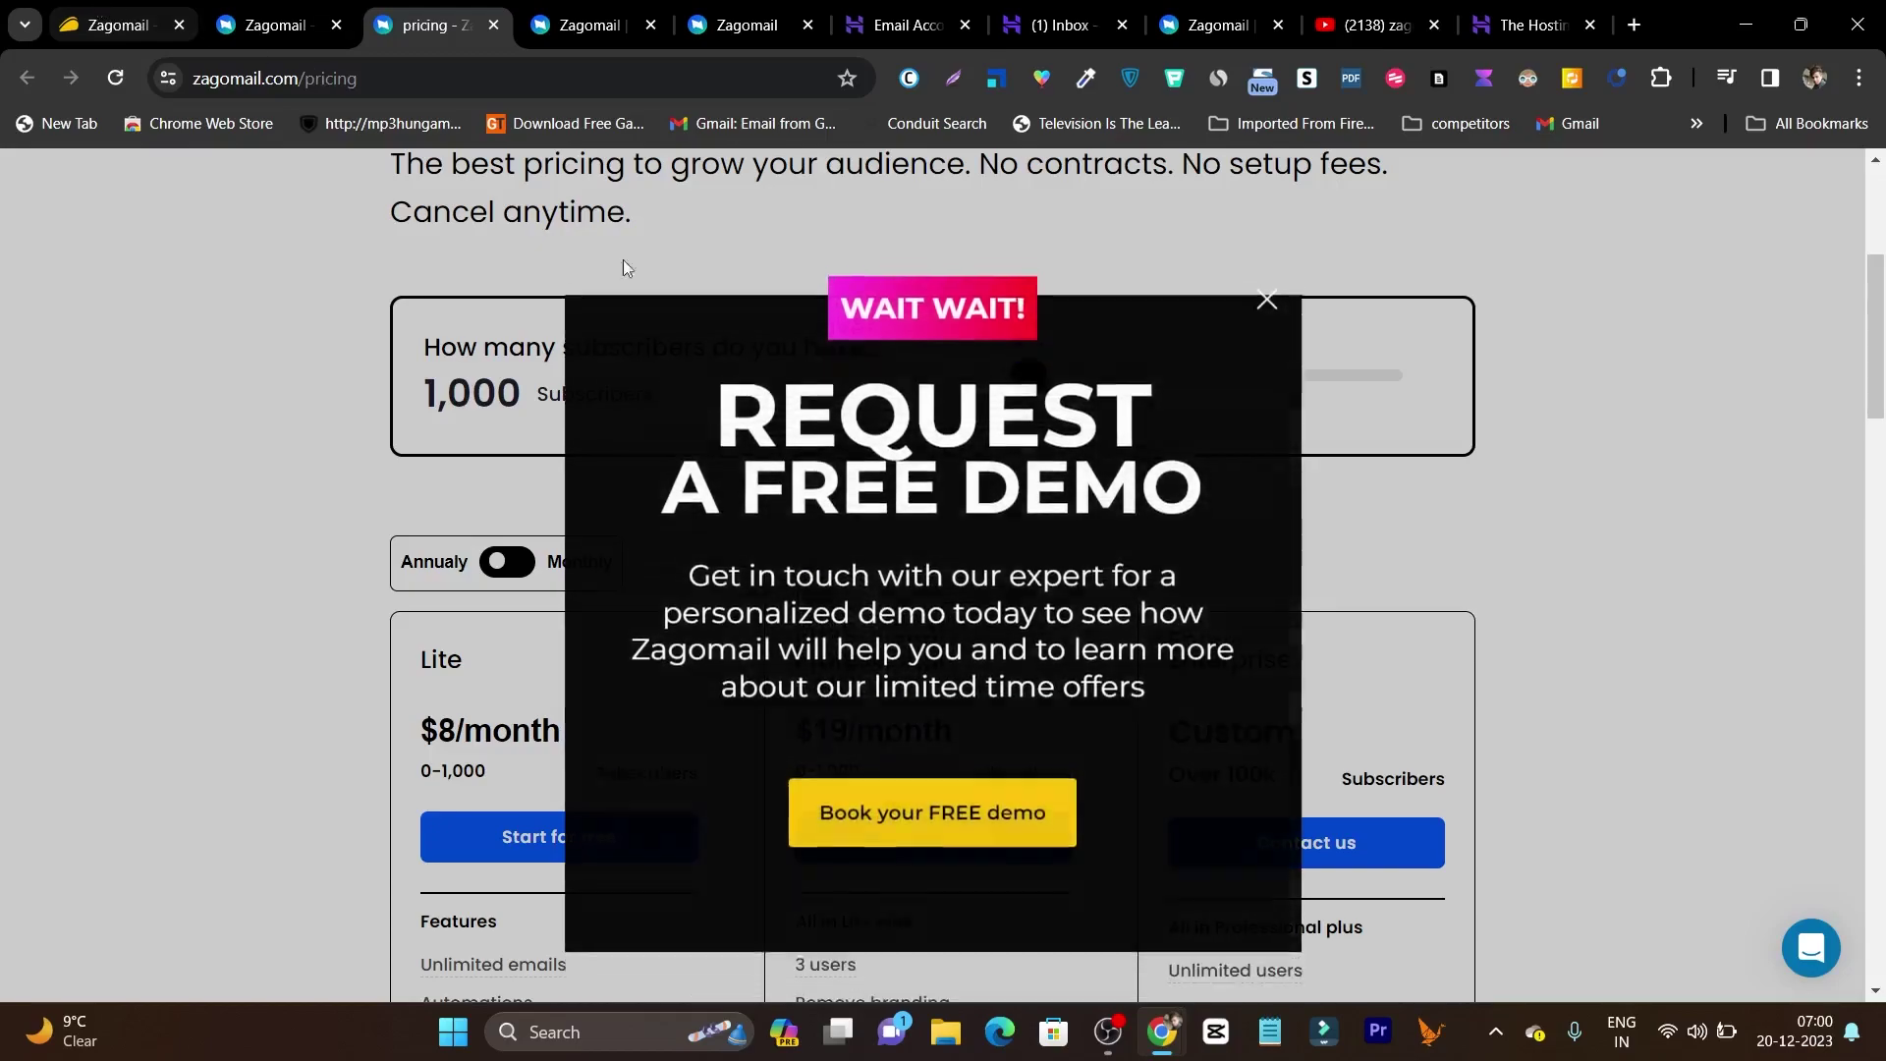
{"action": "left_click", "coordinate": [1268, 271]}
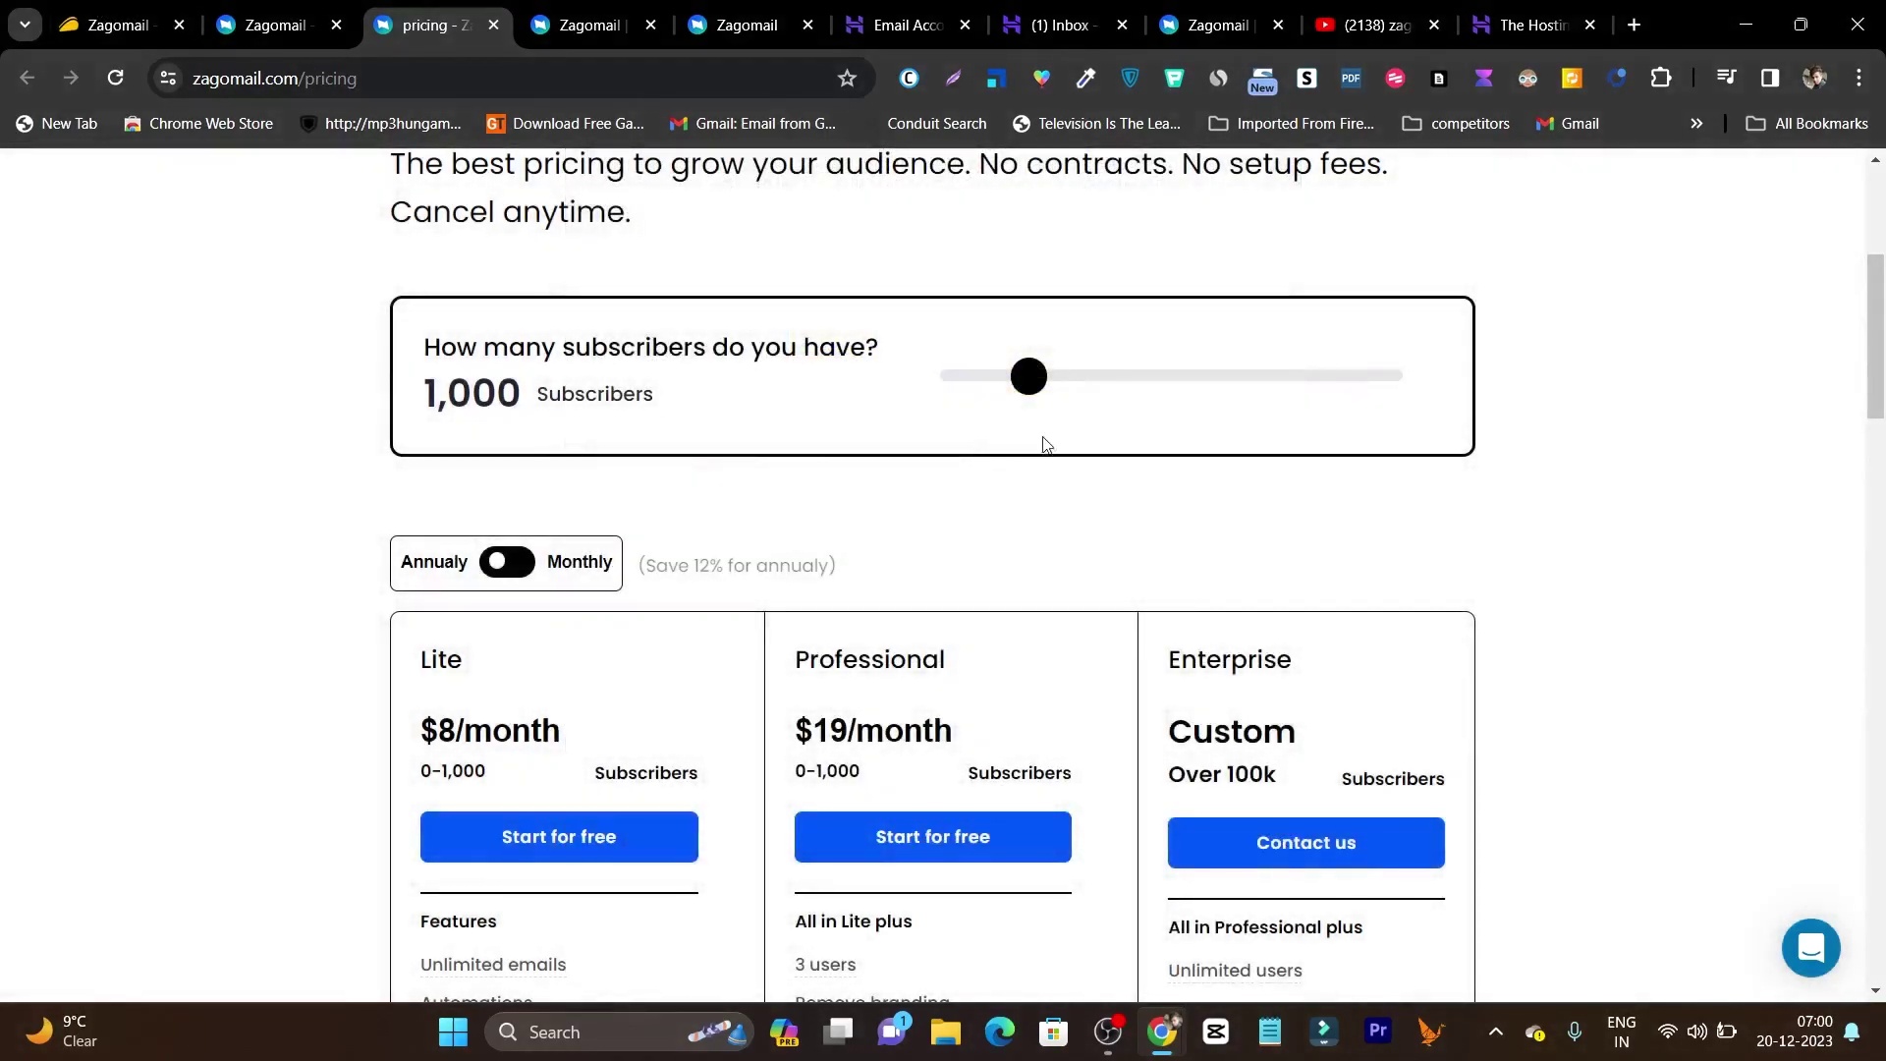
{"action": "left_click_drag", "start_coordinate": [1036, 381], "coordinate": [1029, 383]}
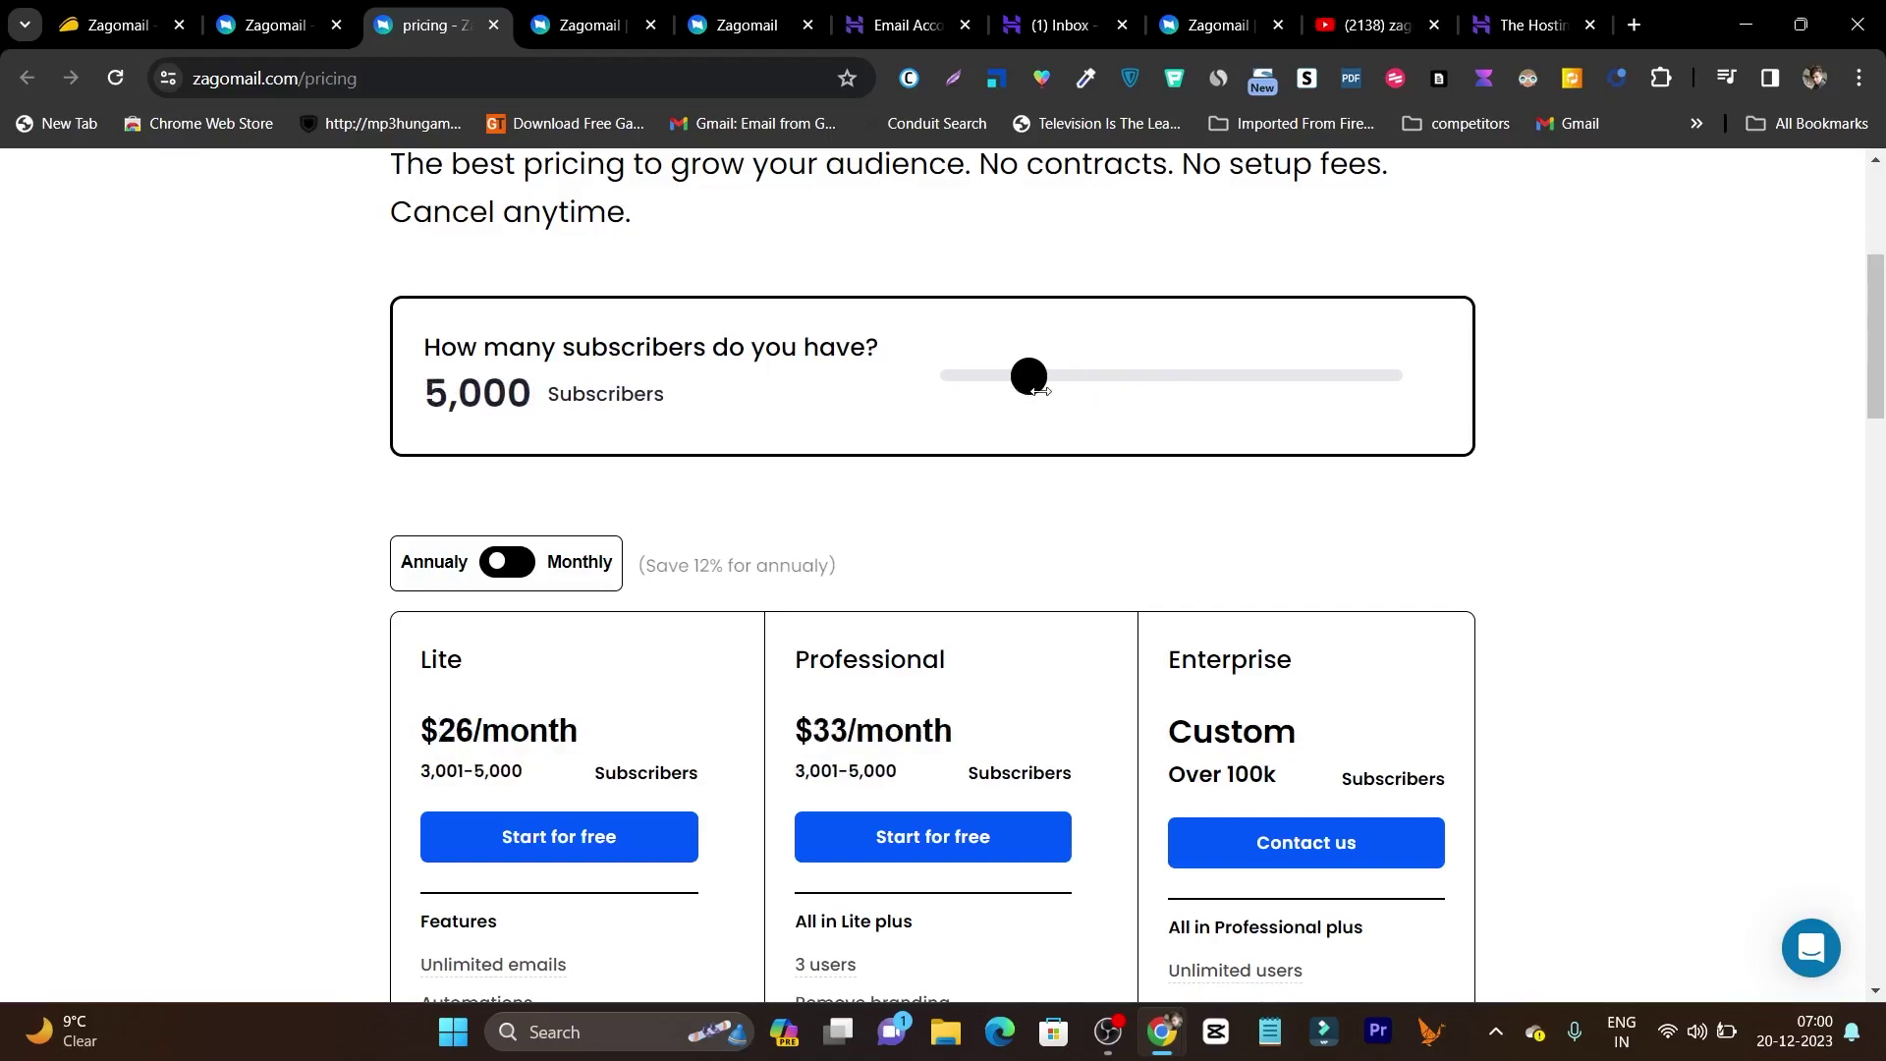
{"action": "scroll", "coordinate": [644, 491], "scroll_direction": "down", "scroll_amount": 3}
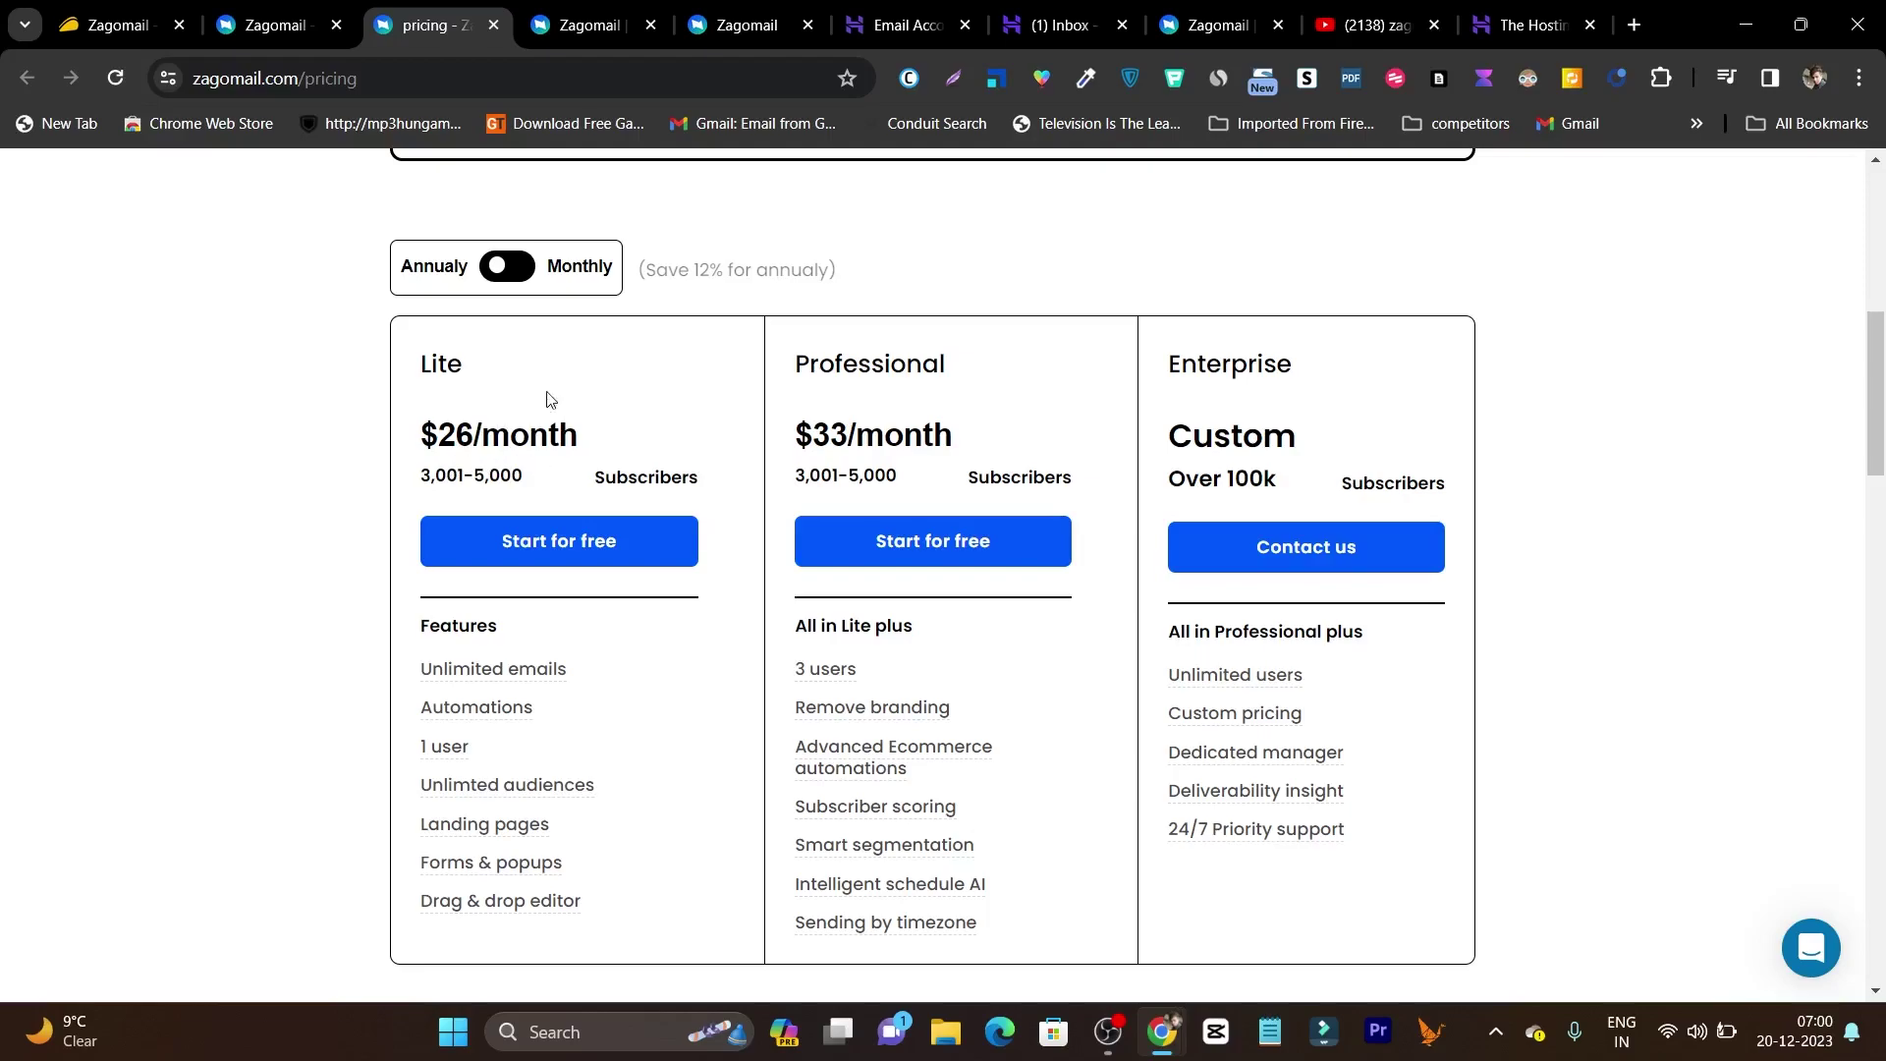
{"action": "left_click", "coordinate": [514, 276]}
Compare AppSumo's tiers: Tier 1 $69/8,000, Tier 2 $129/16,000, Tier 3 $209/32,000 contacts.
{"action": "left_click", "coordinate": [76, 41]}
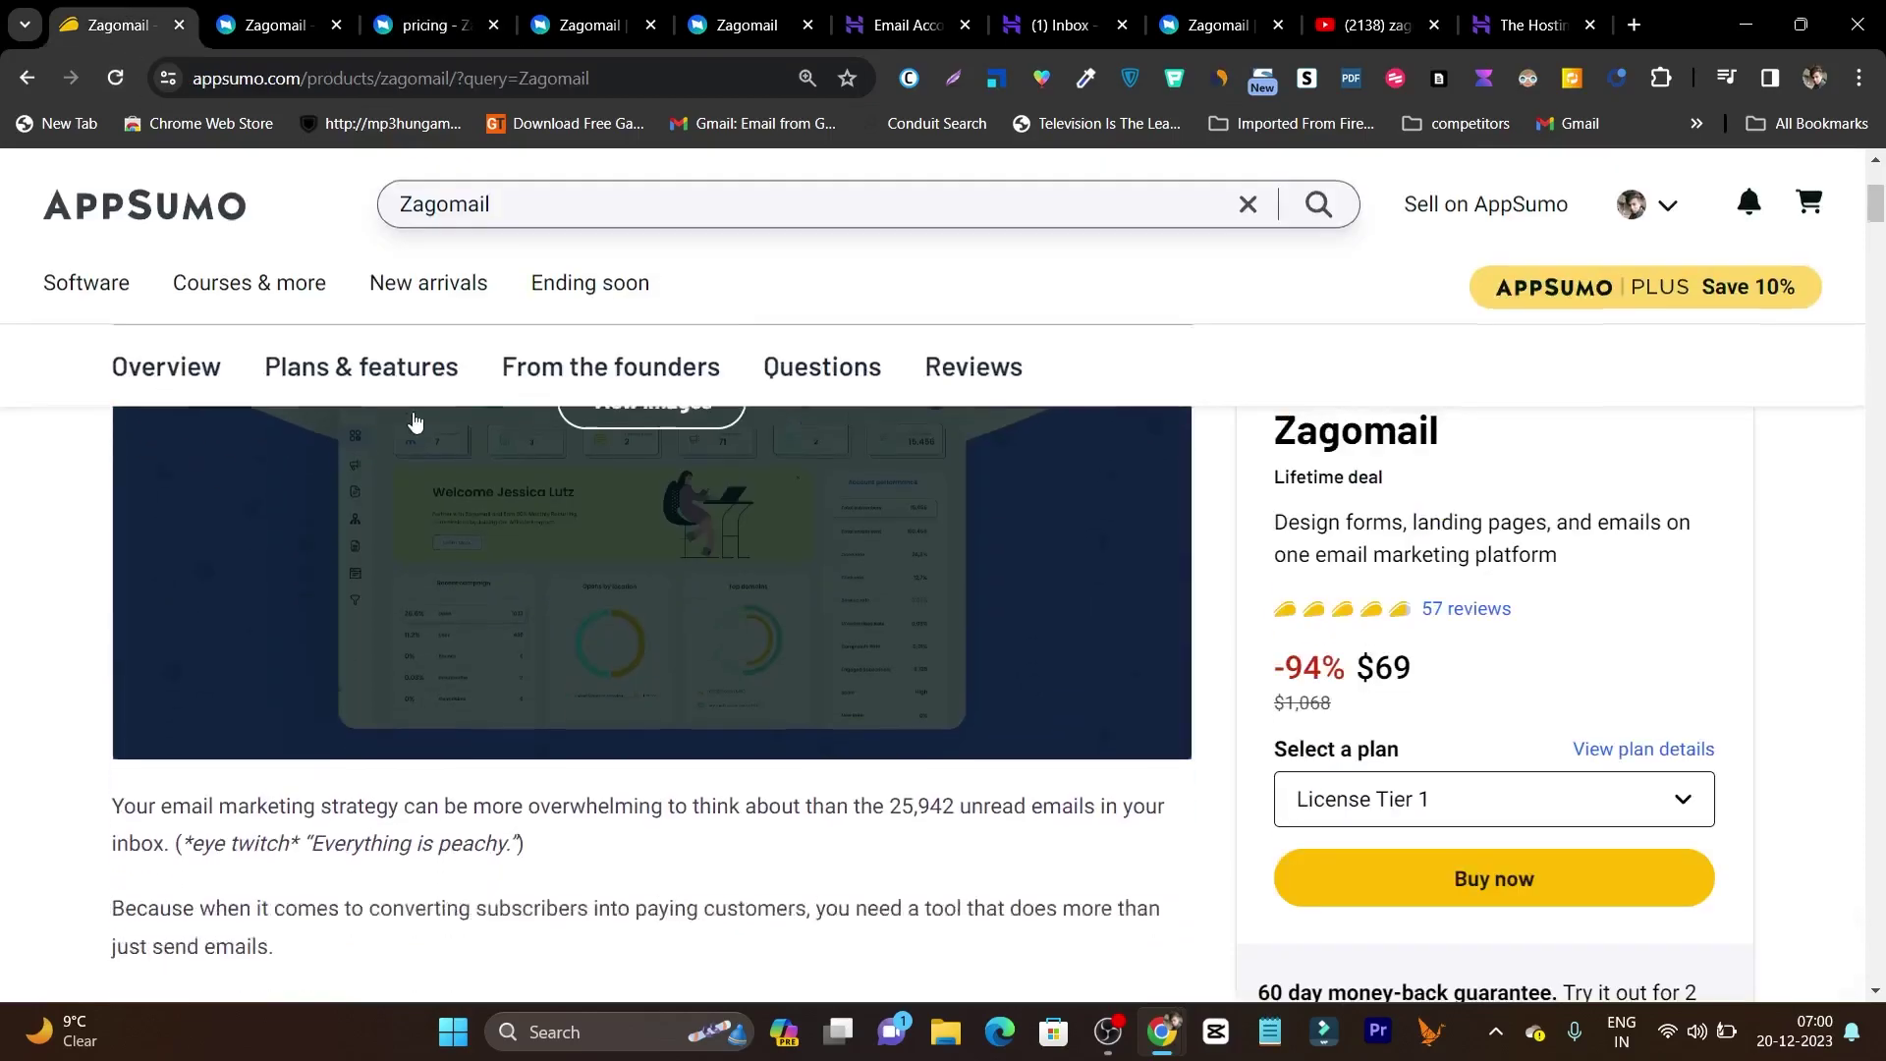
{"action": "scroll", "coordinate": [414, 420], "scroll_direction": "down", "scroll_amount": 1}
{"action": "left_click", "coordinate": [374, 198]}
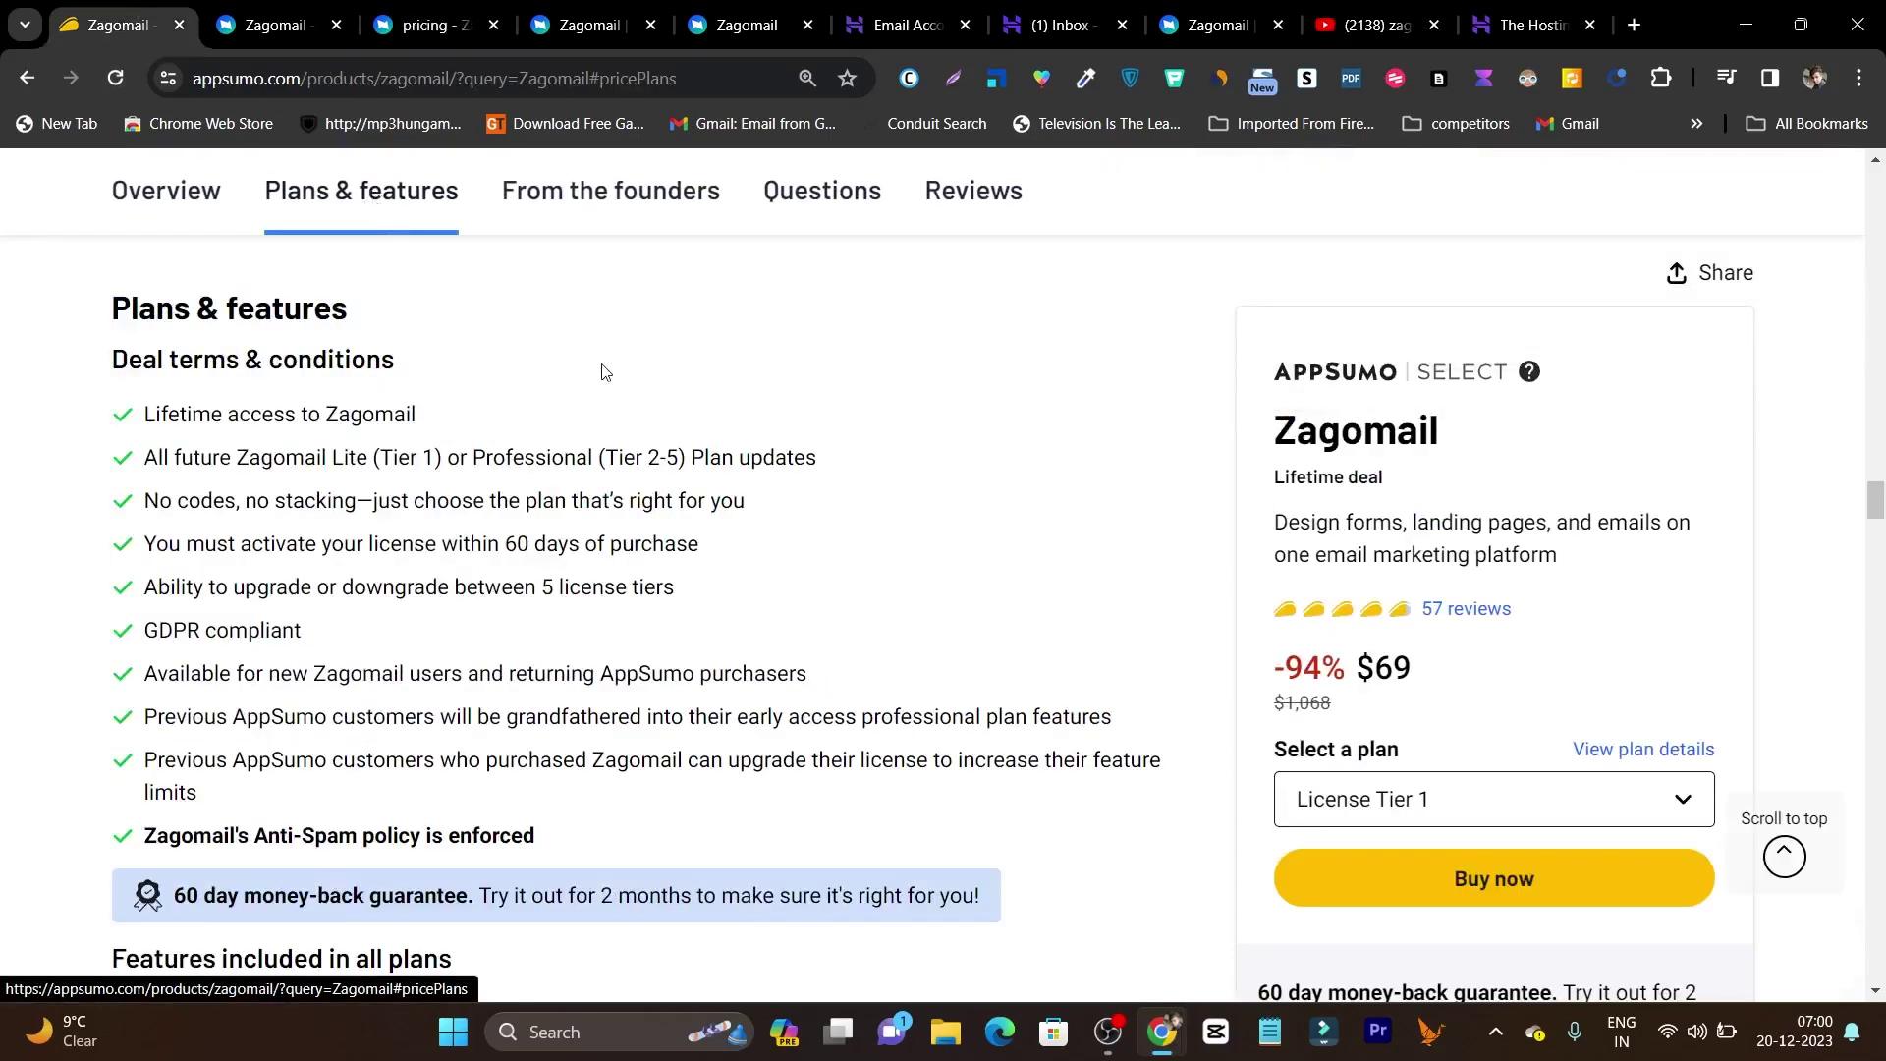
{"action": "scroll", "coordinate": [800, 450], "scroll_direction": "down", "scroll_amount": 15}
{"action": "scroll", "coordinate": [661, 501], "scroll_direction": "up", "scroll_amount": 5}
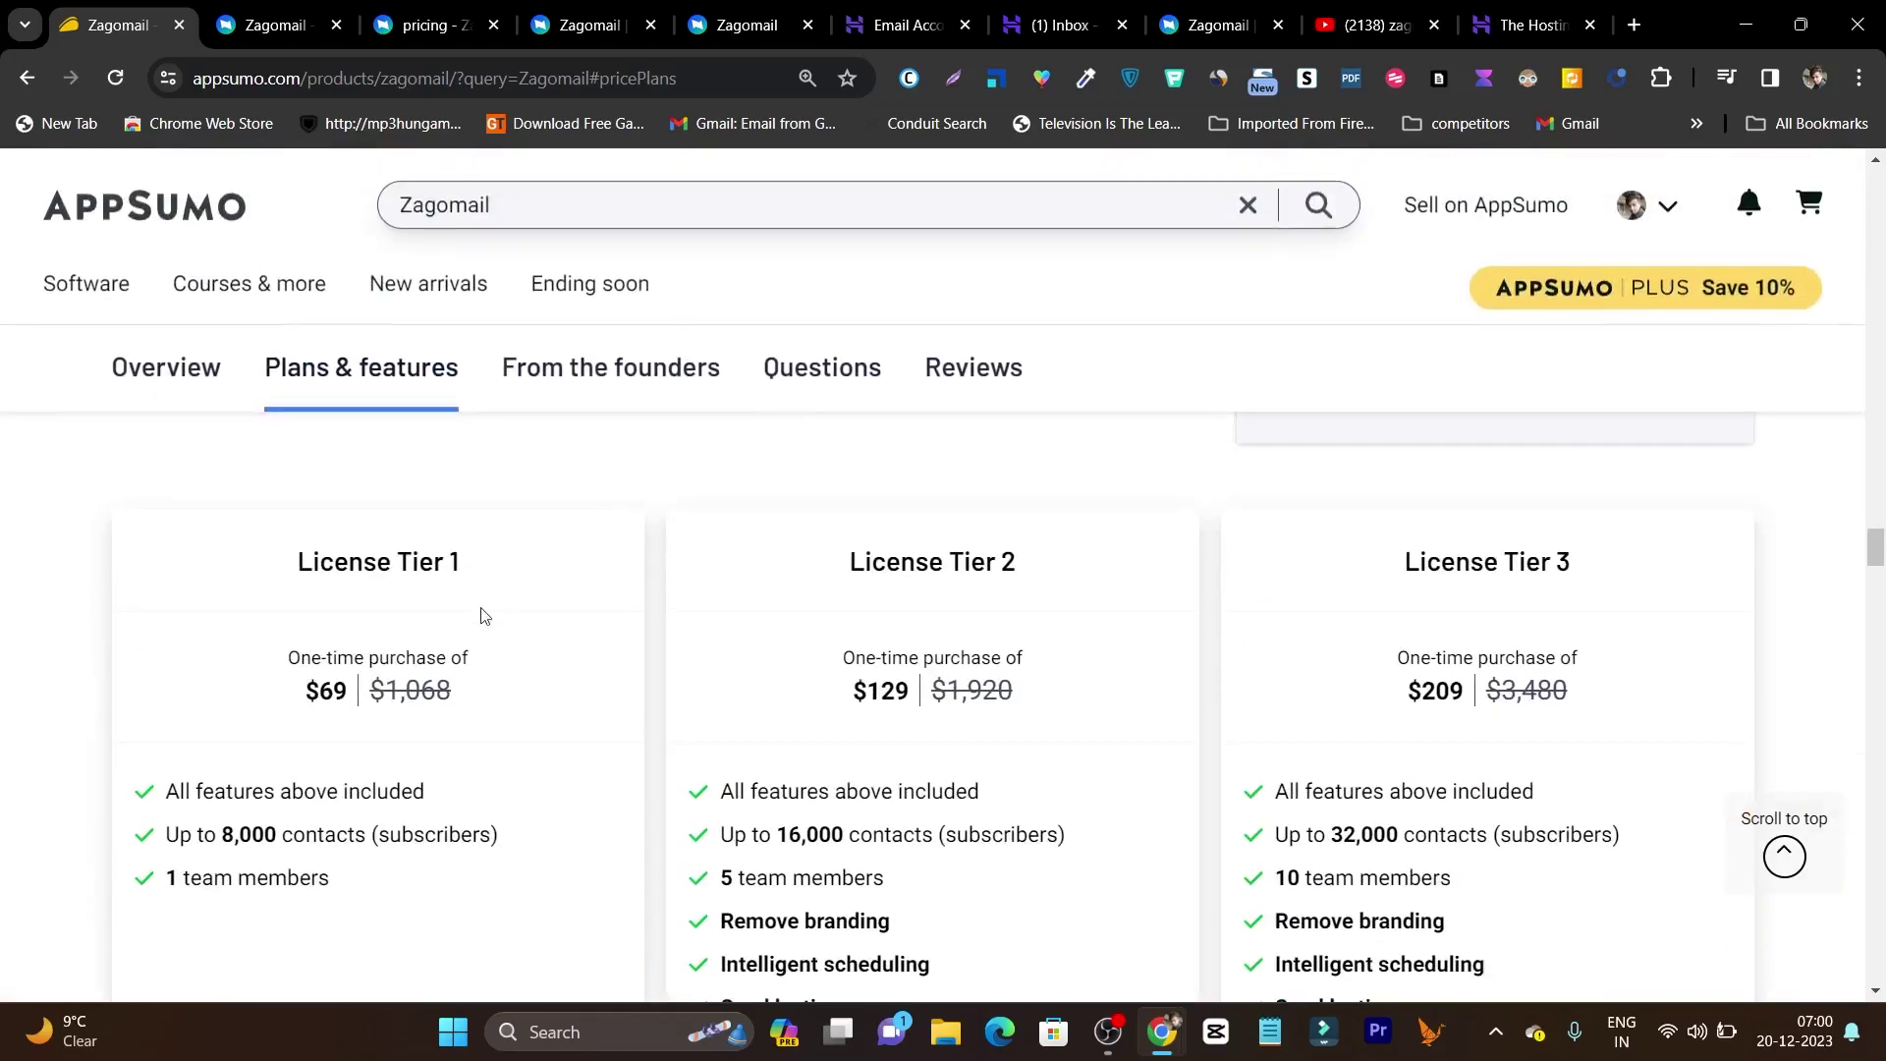
{"action": "scroll", "coordinate": [401, 758], "scroll_direction": "down", "scroll_amount": 2}
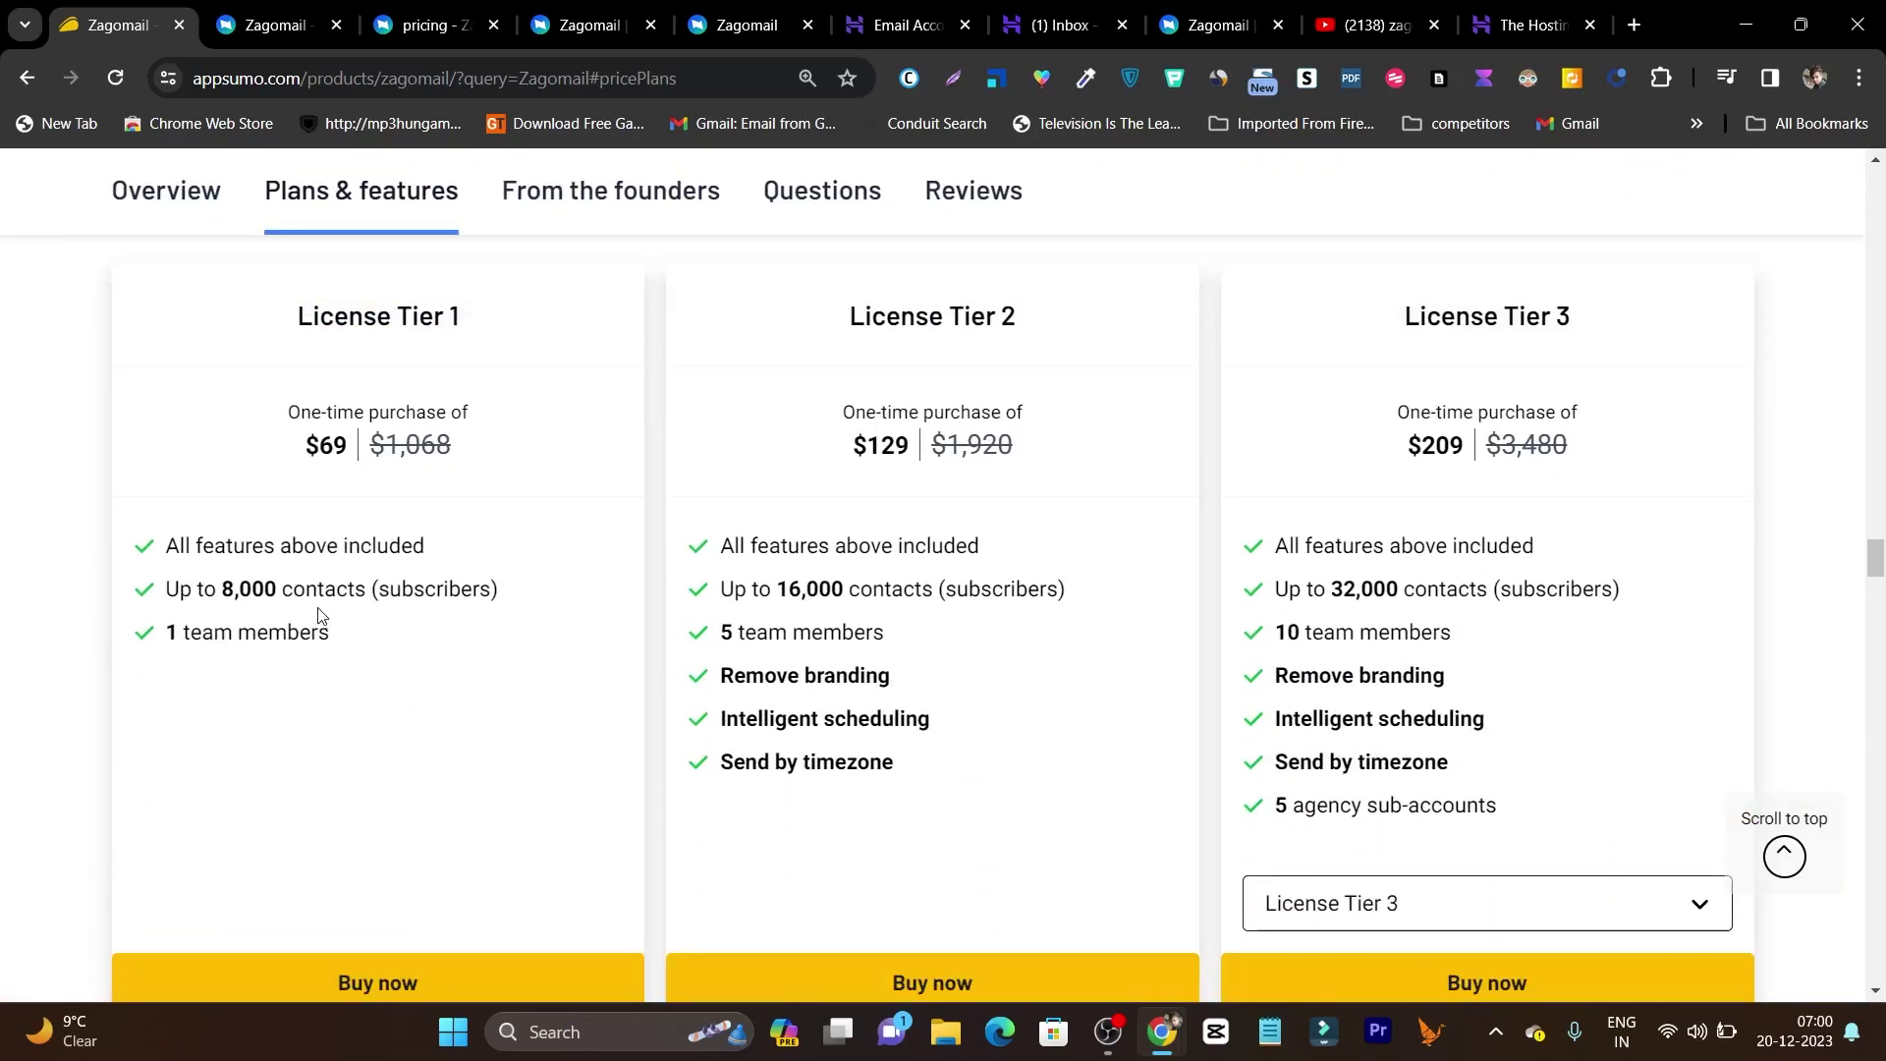
{"action": "key", "text": "ctrl+Tab"}
{"action": "key", "text": "ctrl+Tab"}
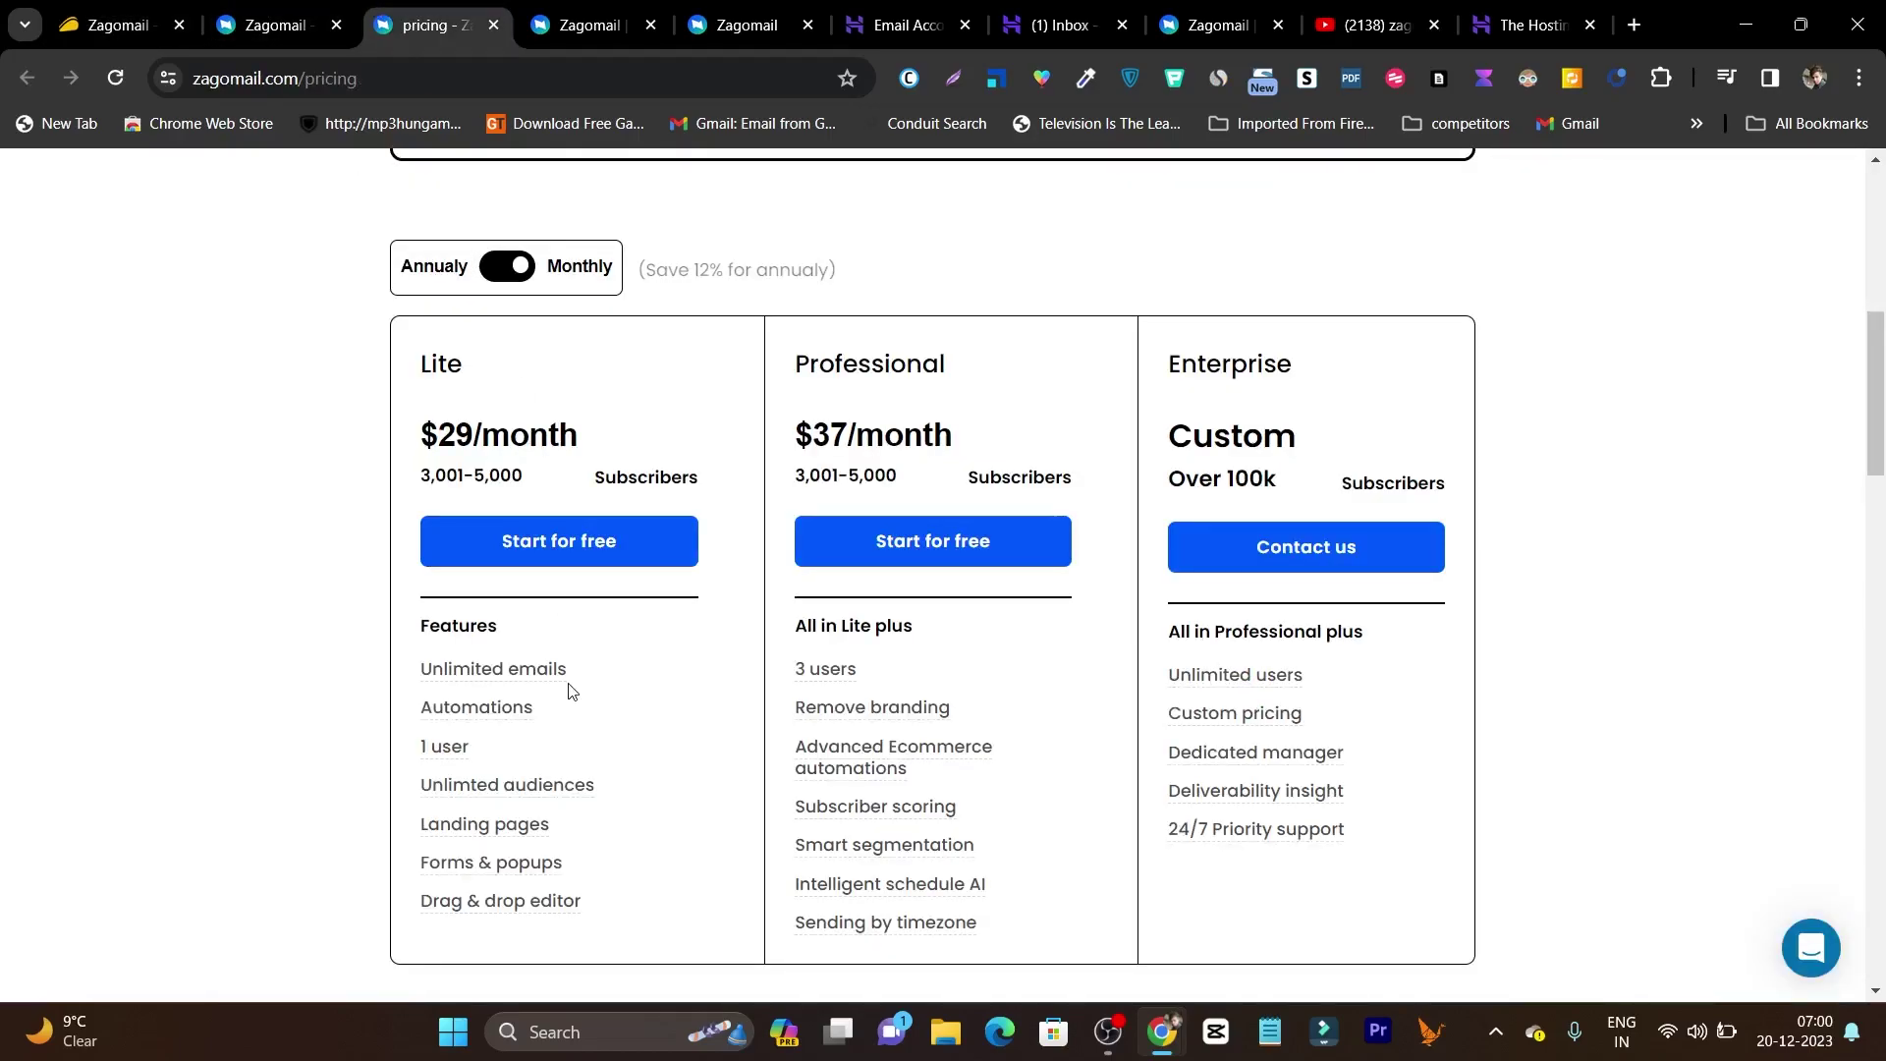
{"action": "key", "text": "ctrl+shift+Tab"}
{"action": "key", "text": "ctrl+shift+Tab"}
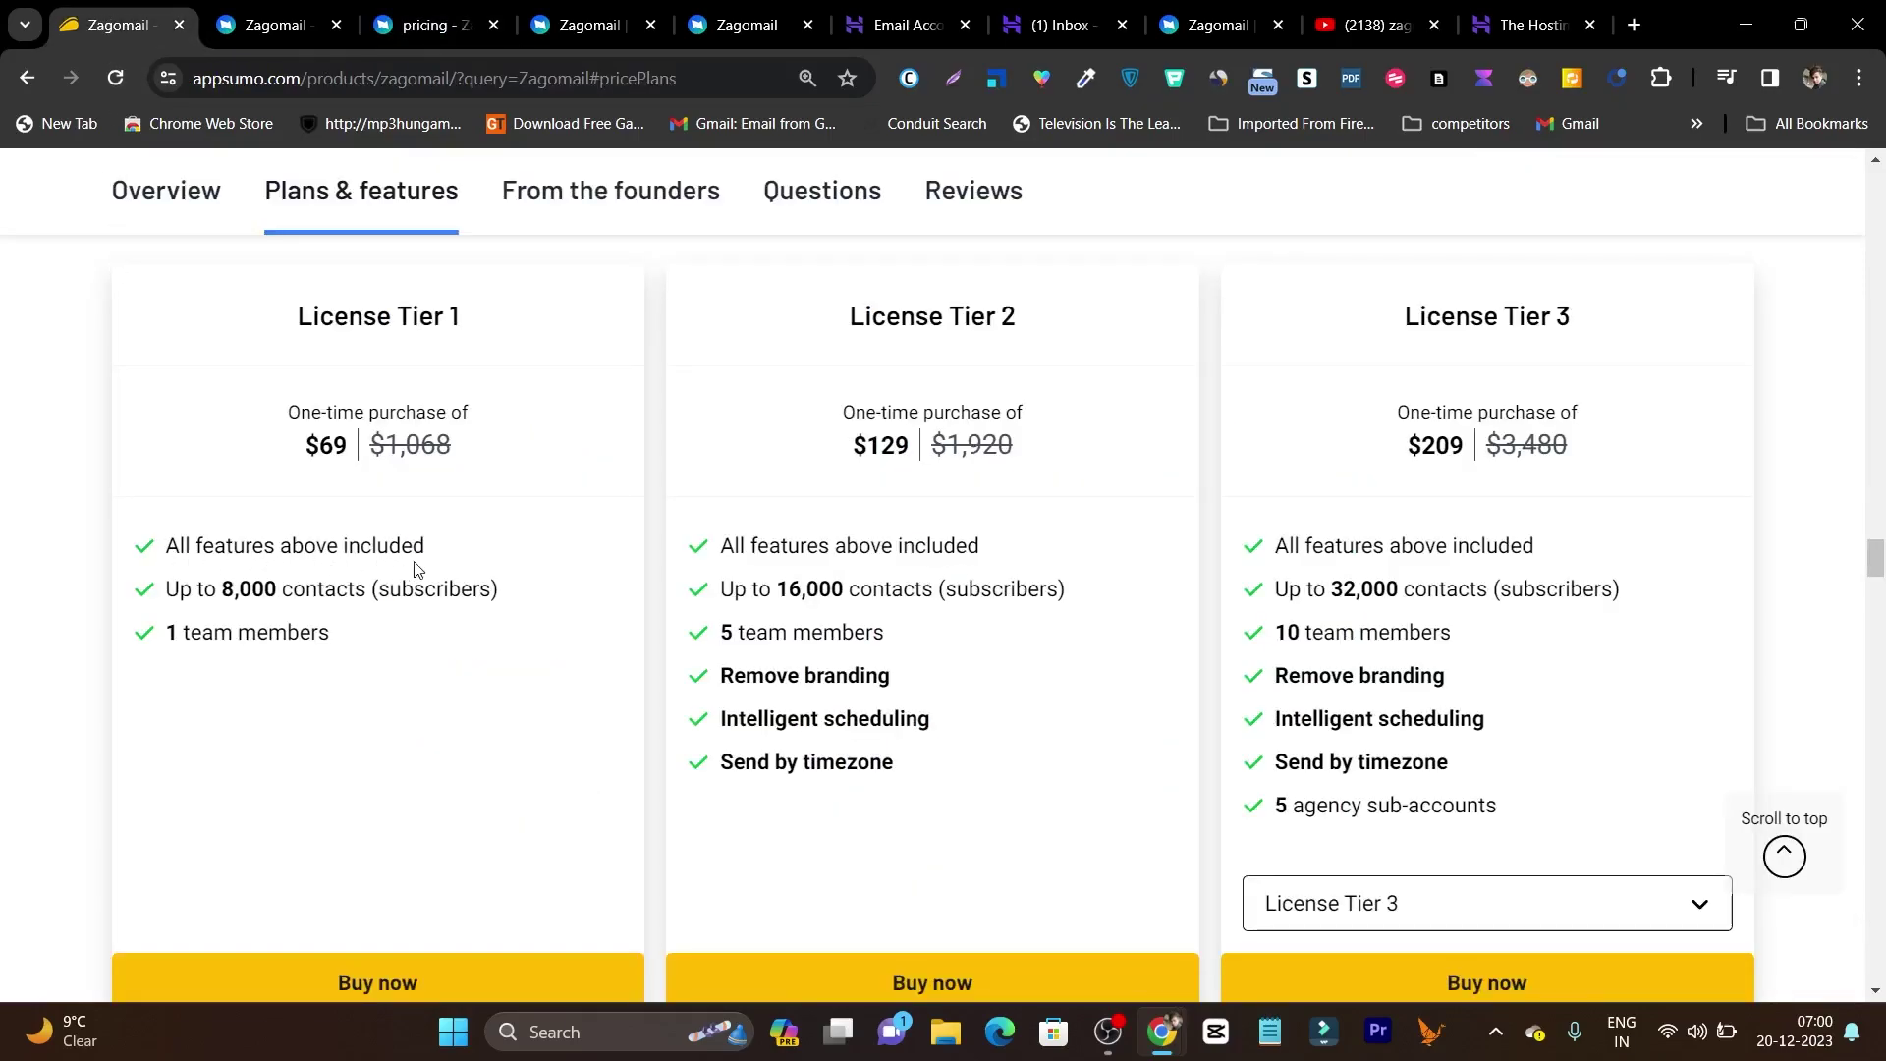
{"action": "scroll", "coordinate": [482, 568], "scroll_direction": "up", "scroll_amount": 4}
{"action": "scroll", "coordinate": [482, 568], "scroll_direction": "up", "scroll_amount": 5}
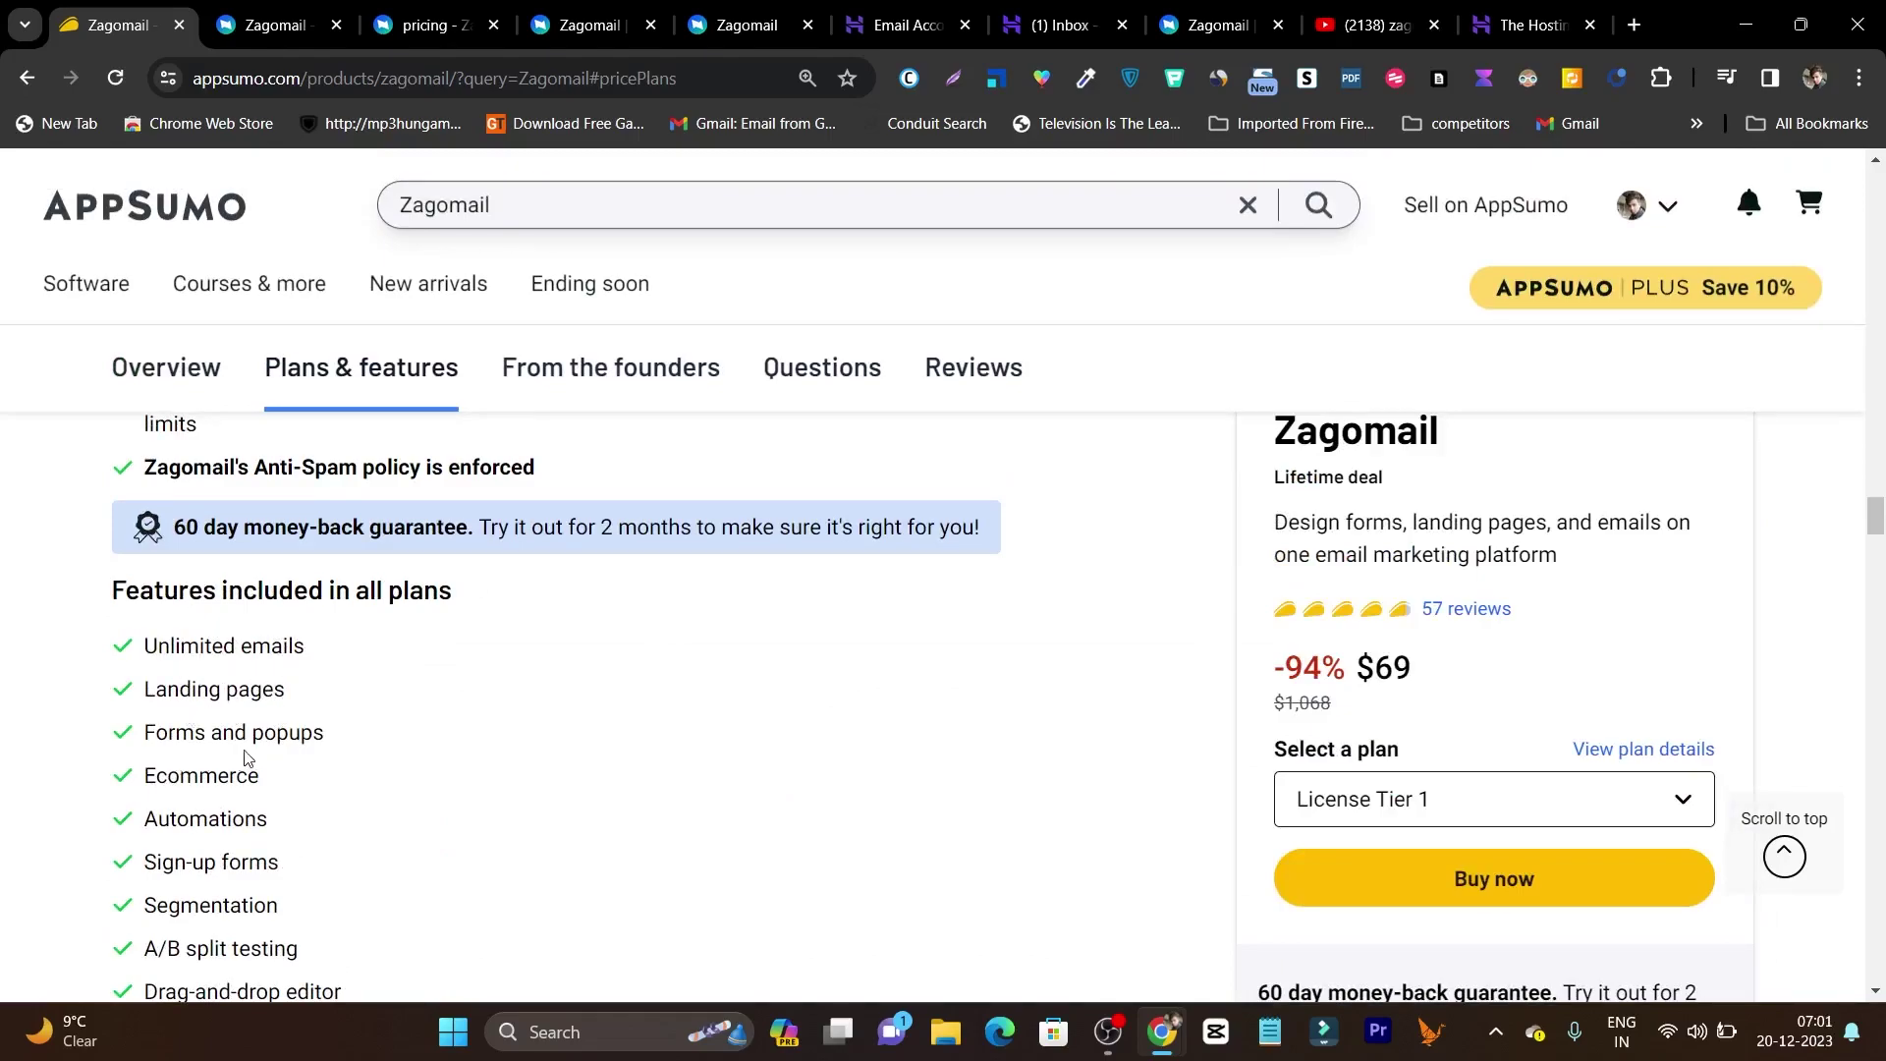
{"action": "scroll", "coordinate": [320, 755], "scroll_direction": "down", "scroll_amount": 1}
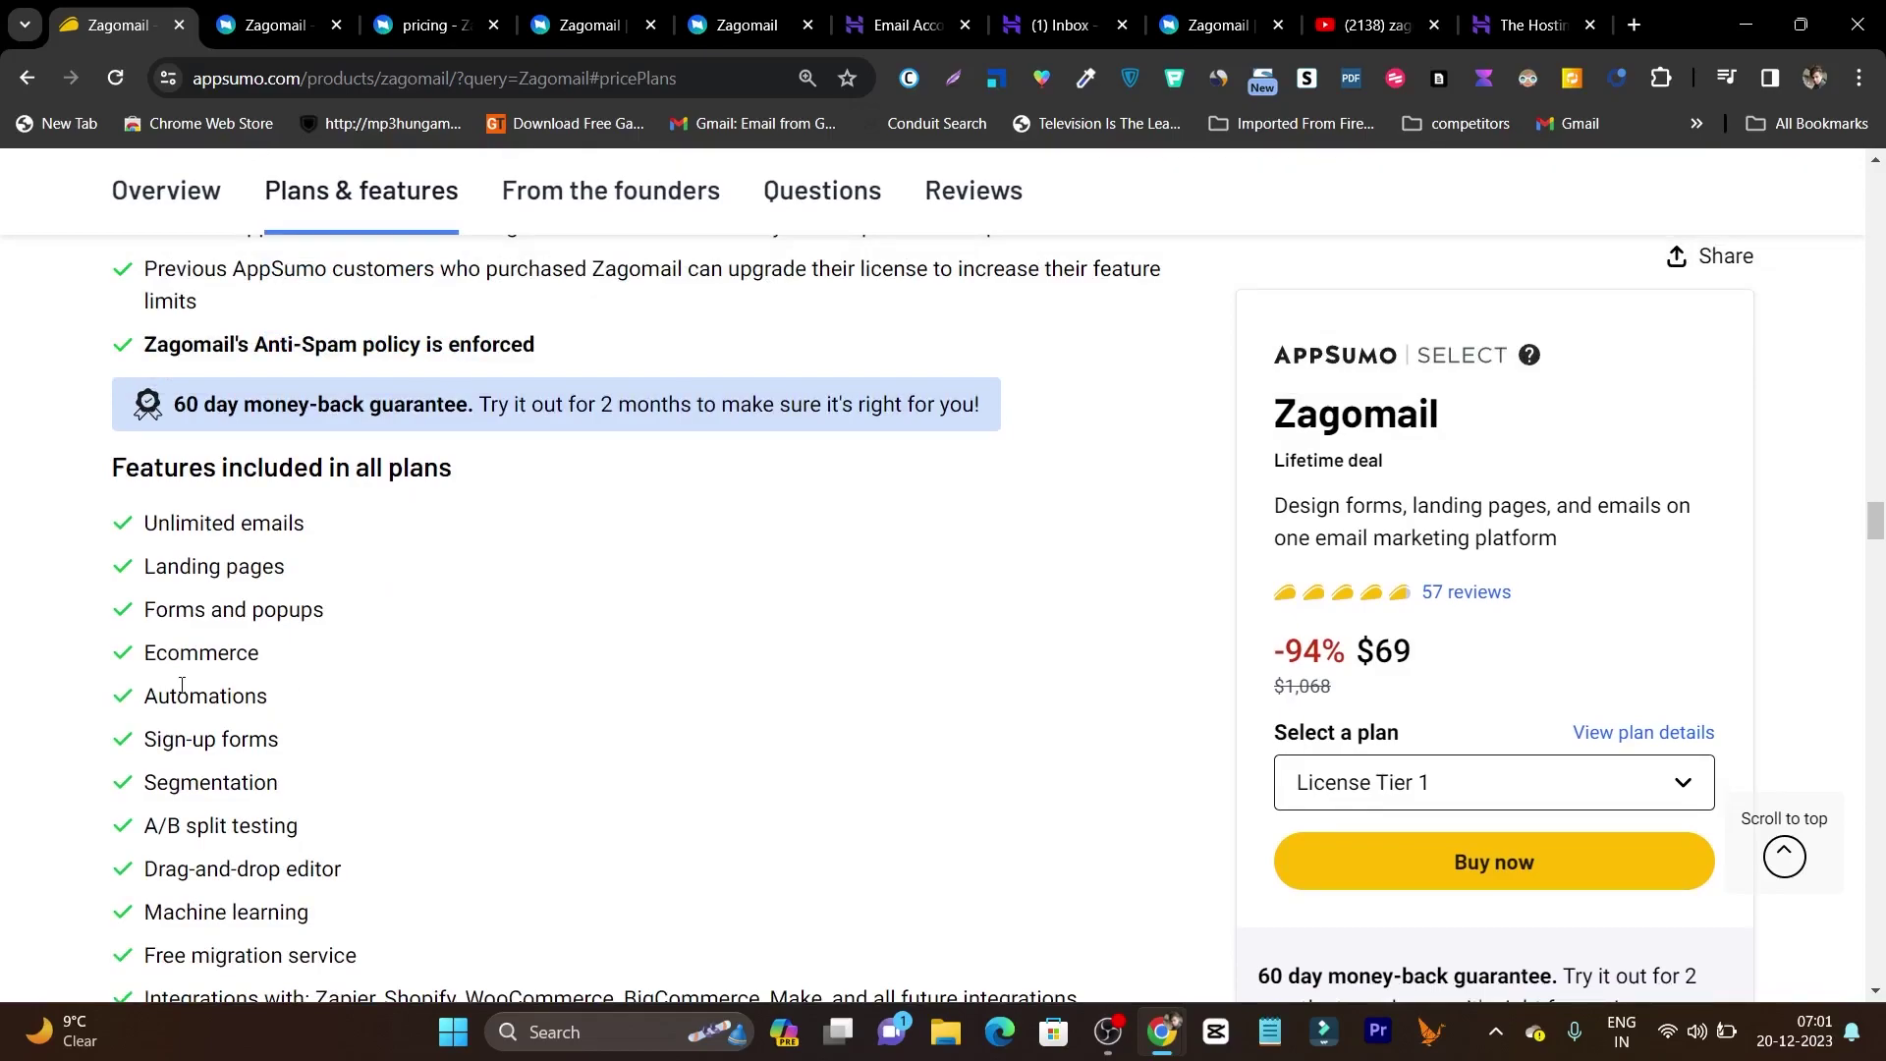
{"action": "scroll", "coordinate": [273, 798], "scroll_direction": "down", "scroll_amount": 2}
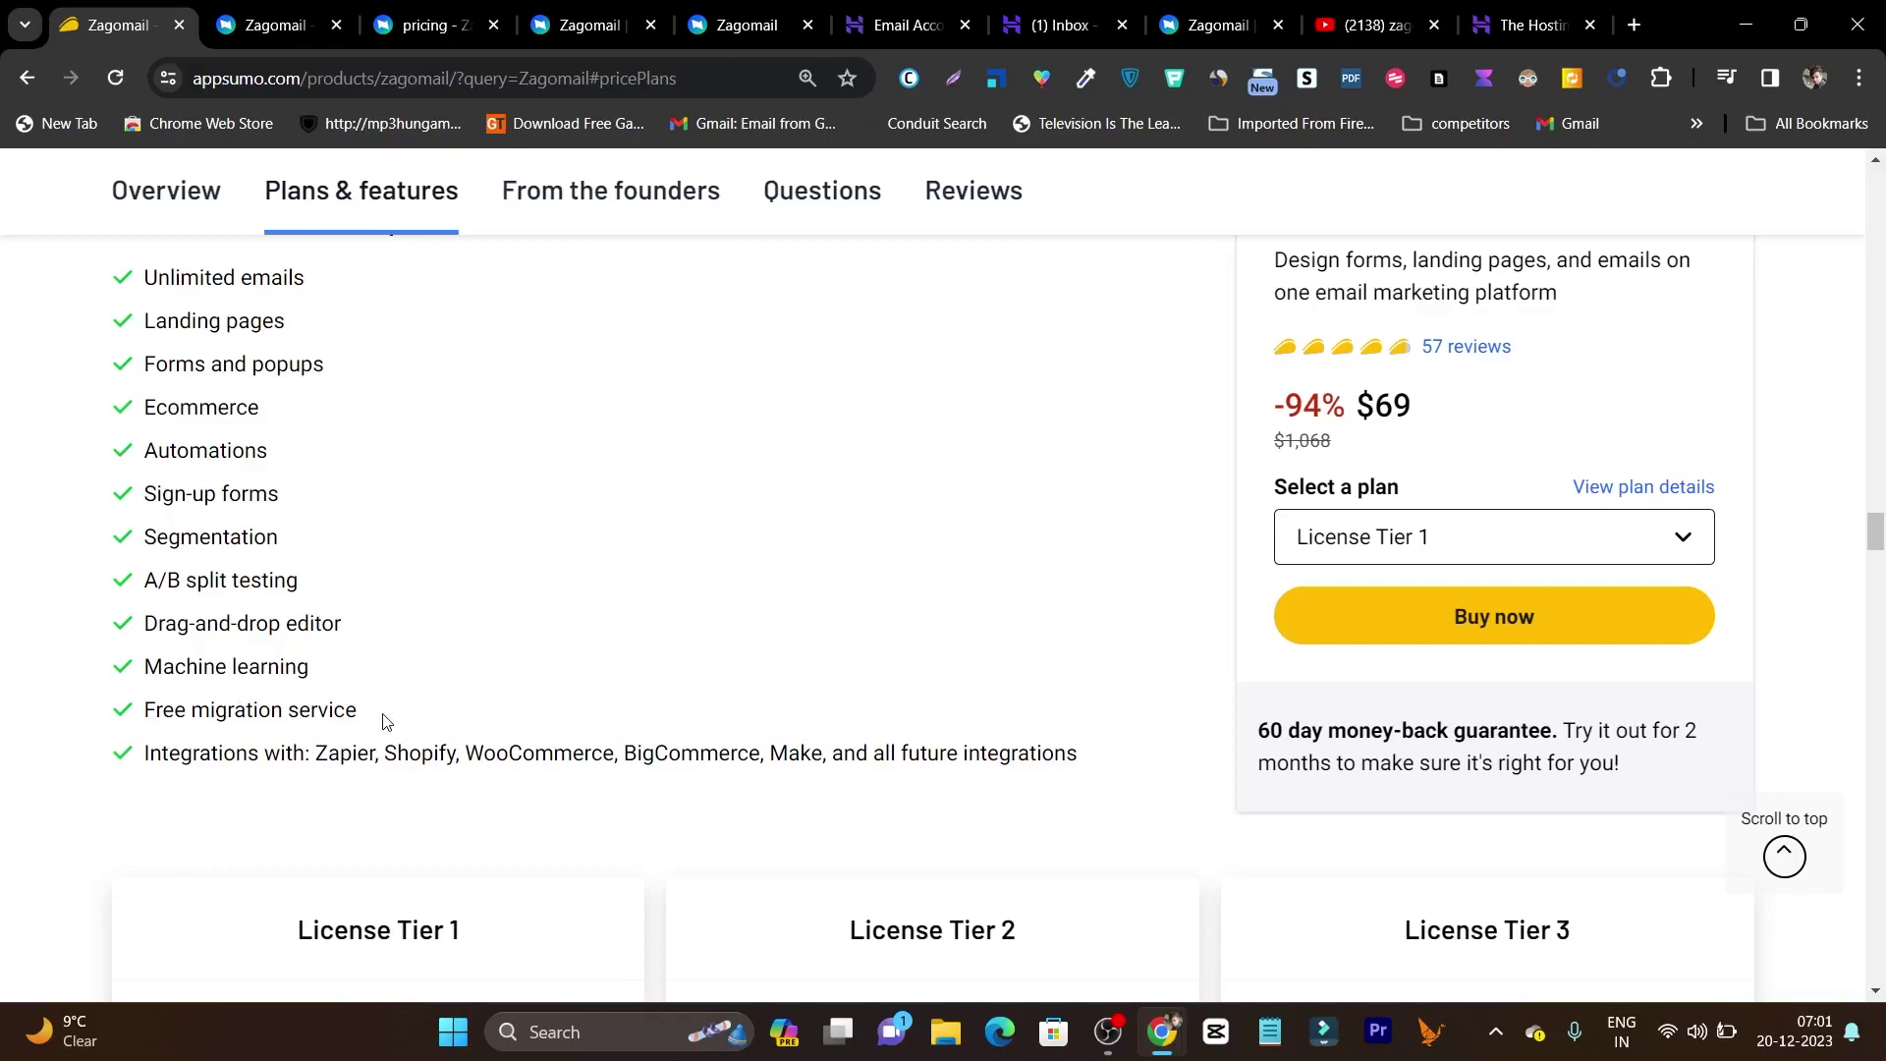
{"action": "scroll", "coordinate": [652, 803], "scroll_direction": "down", "scroll_amount": 1}
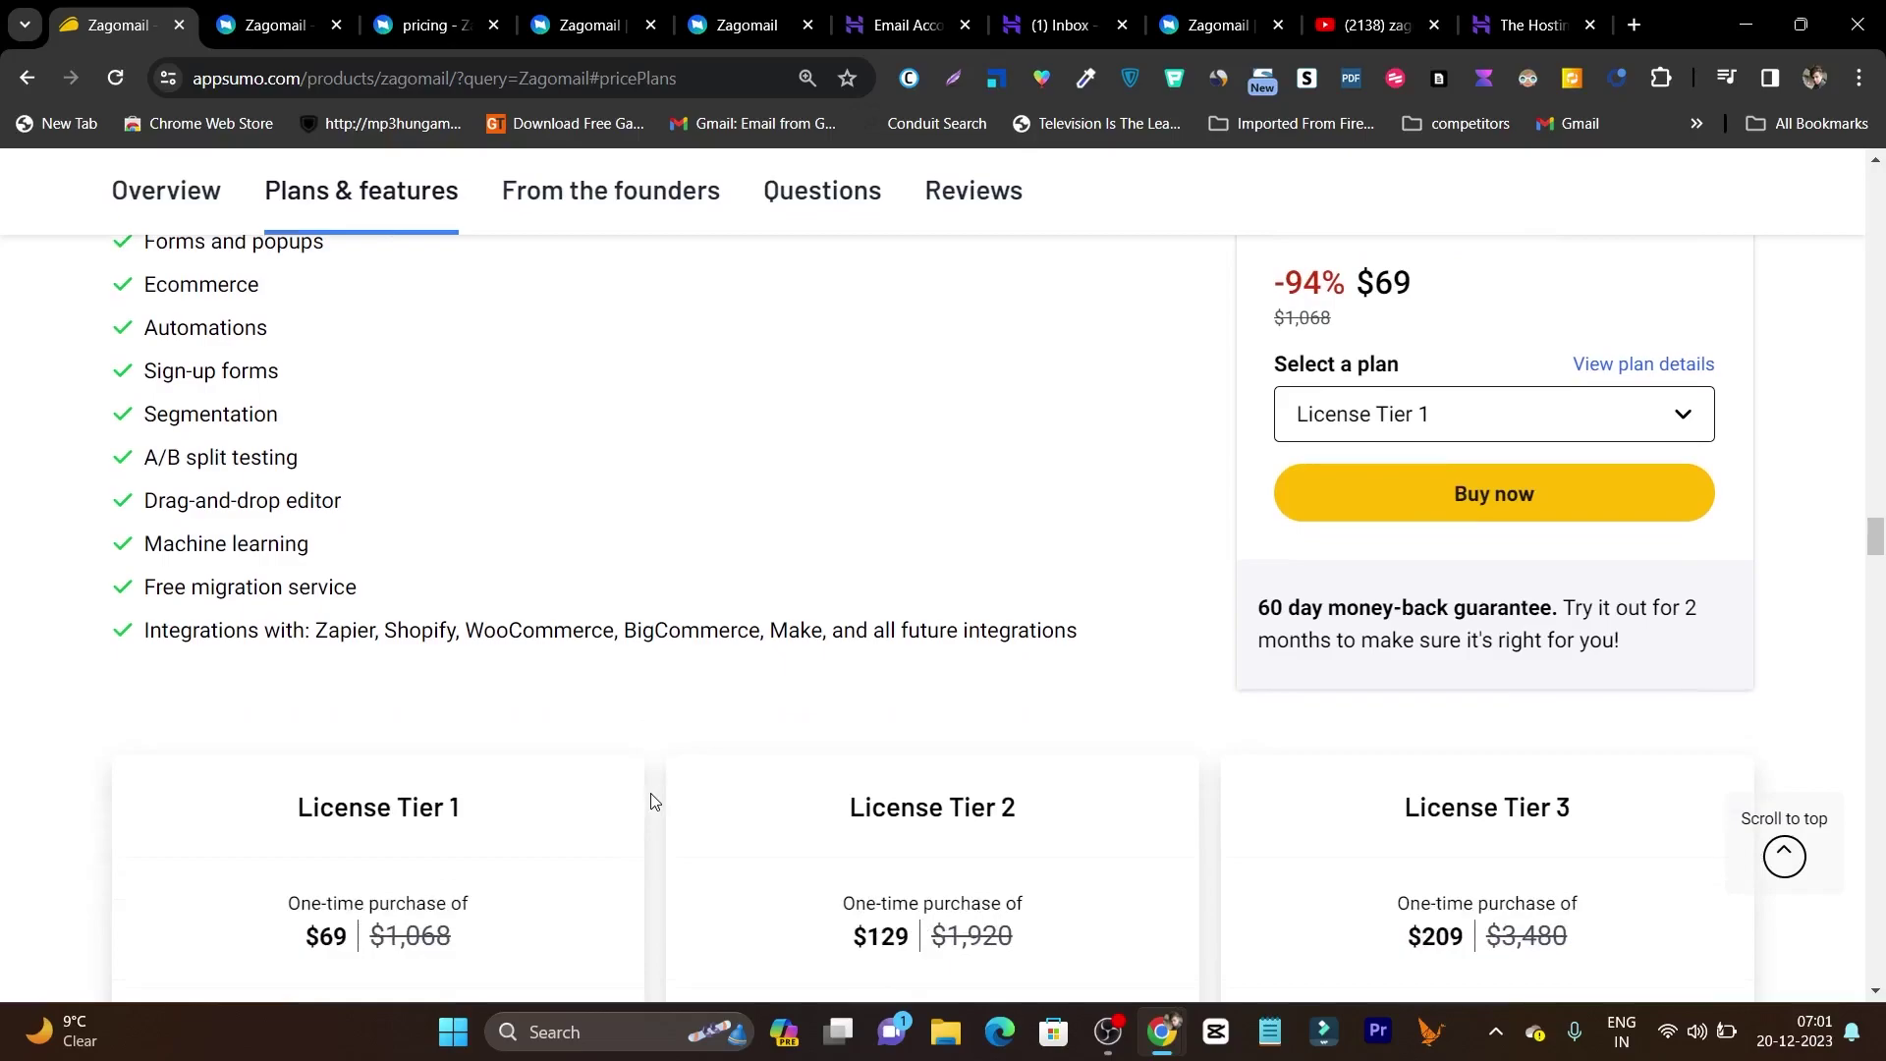
{"action": "scroll", "coordinate": [650, 801], "scroll_direction": "down", "scroll_amount": 4}
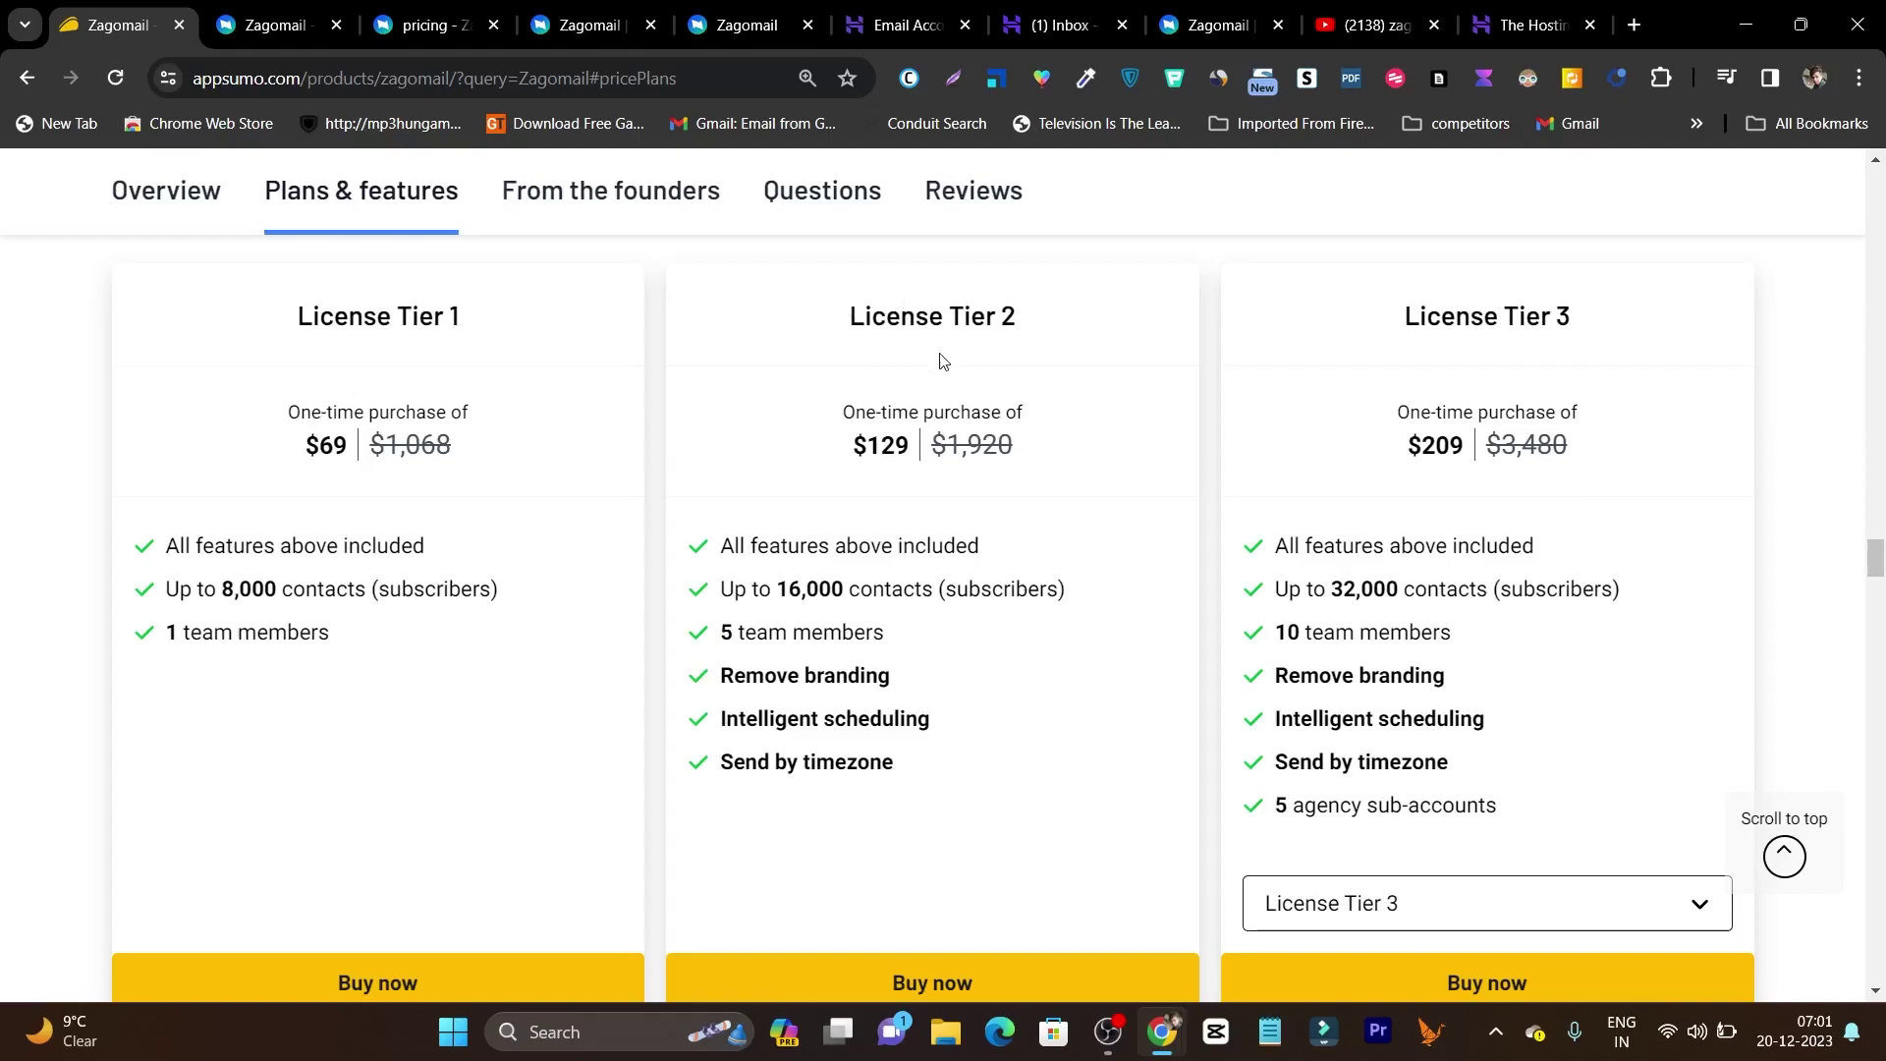
{"action": "scroll", "coordinate": [1553, 448], "scroll_direction": "up", "scroll_amount": 10}
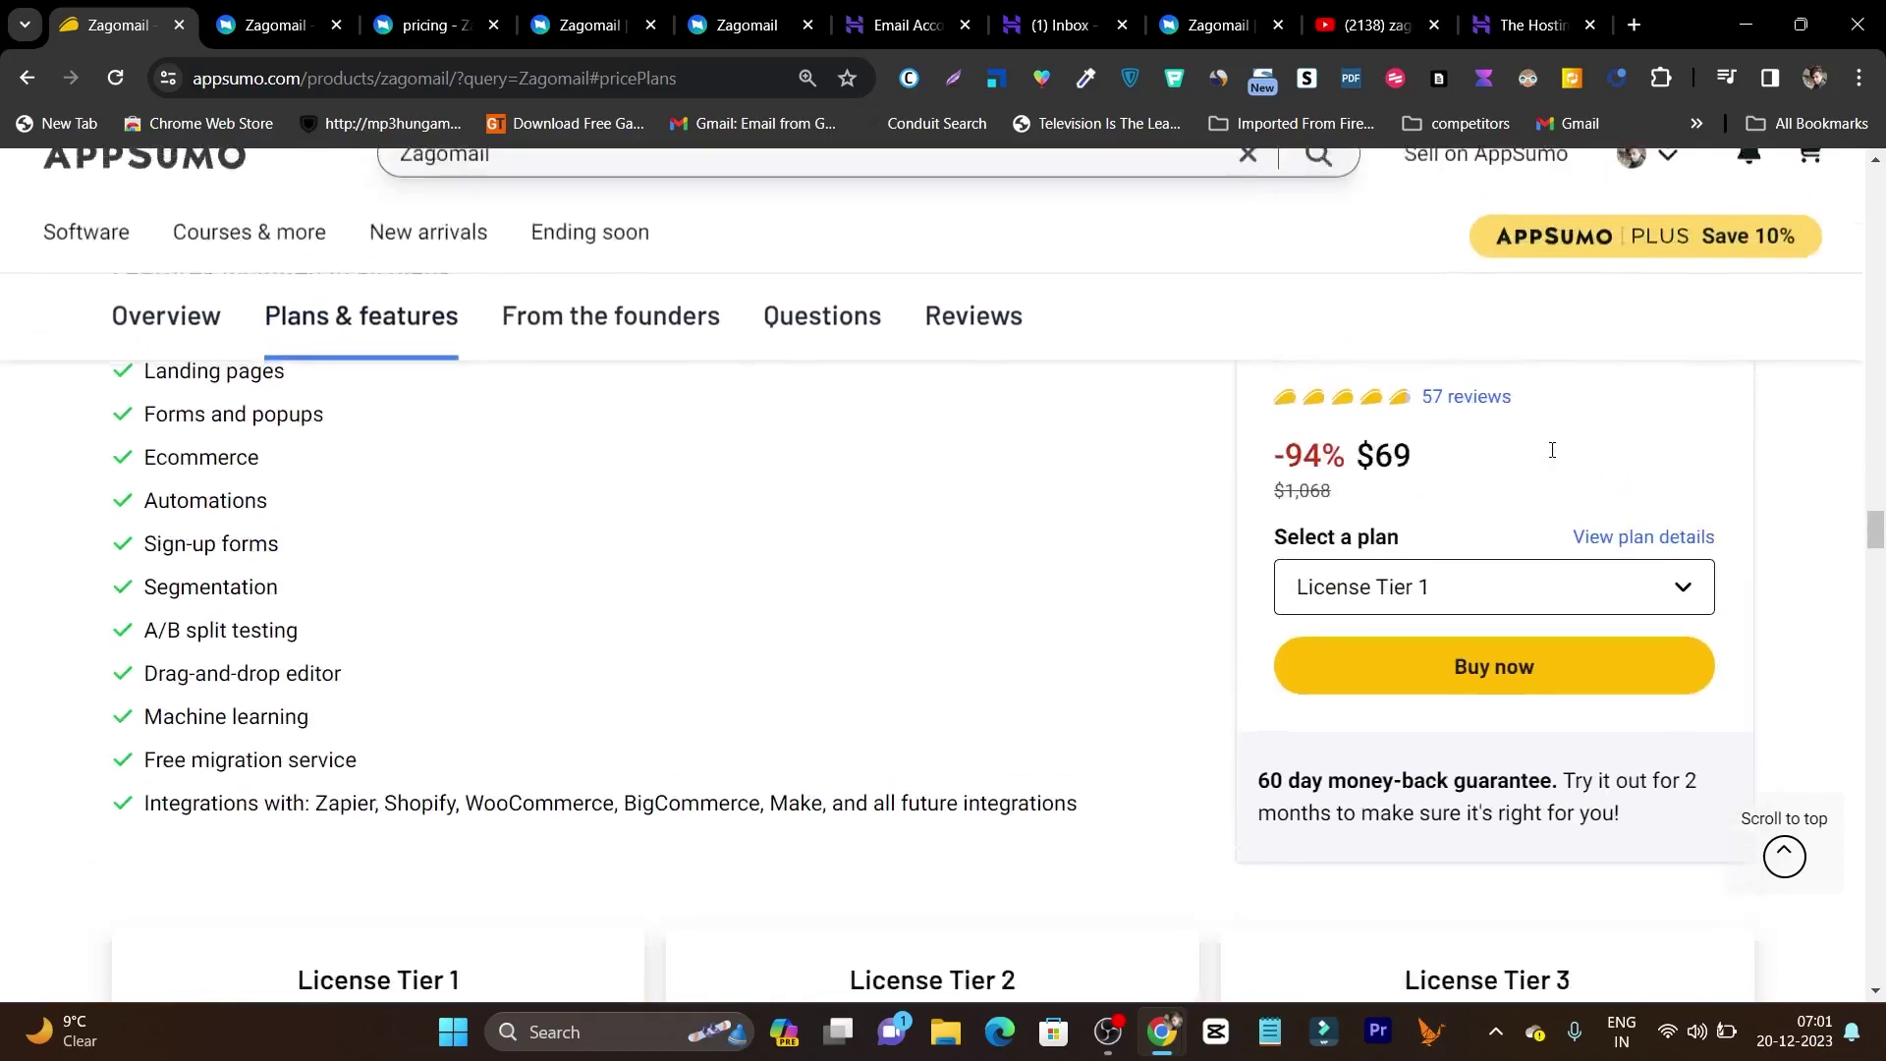
{"action": "scroll", "coordinate": [1130, 658], "scroll_direction": "up", "scroll_amount": 15}
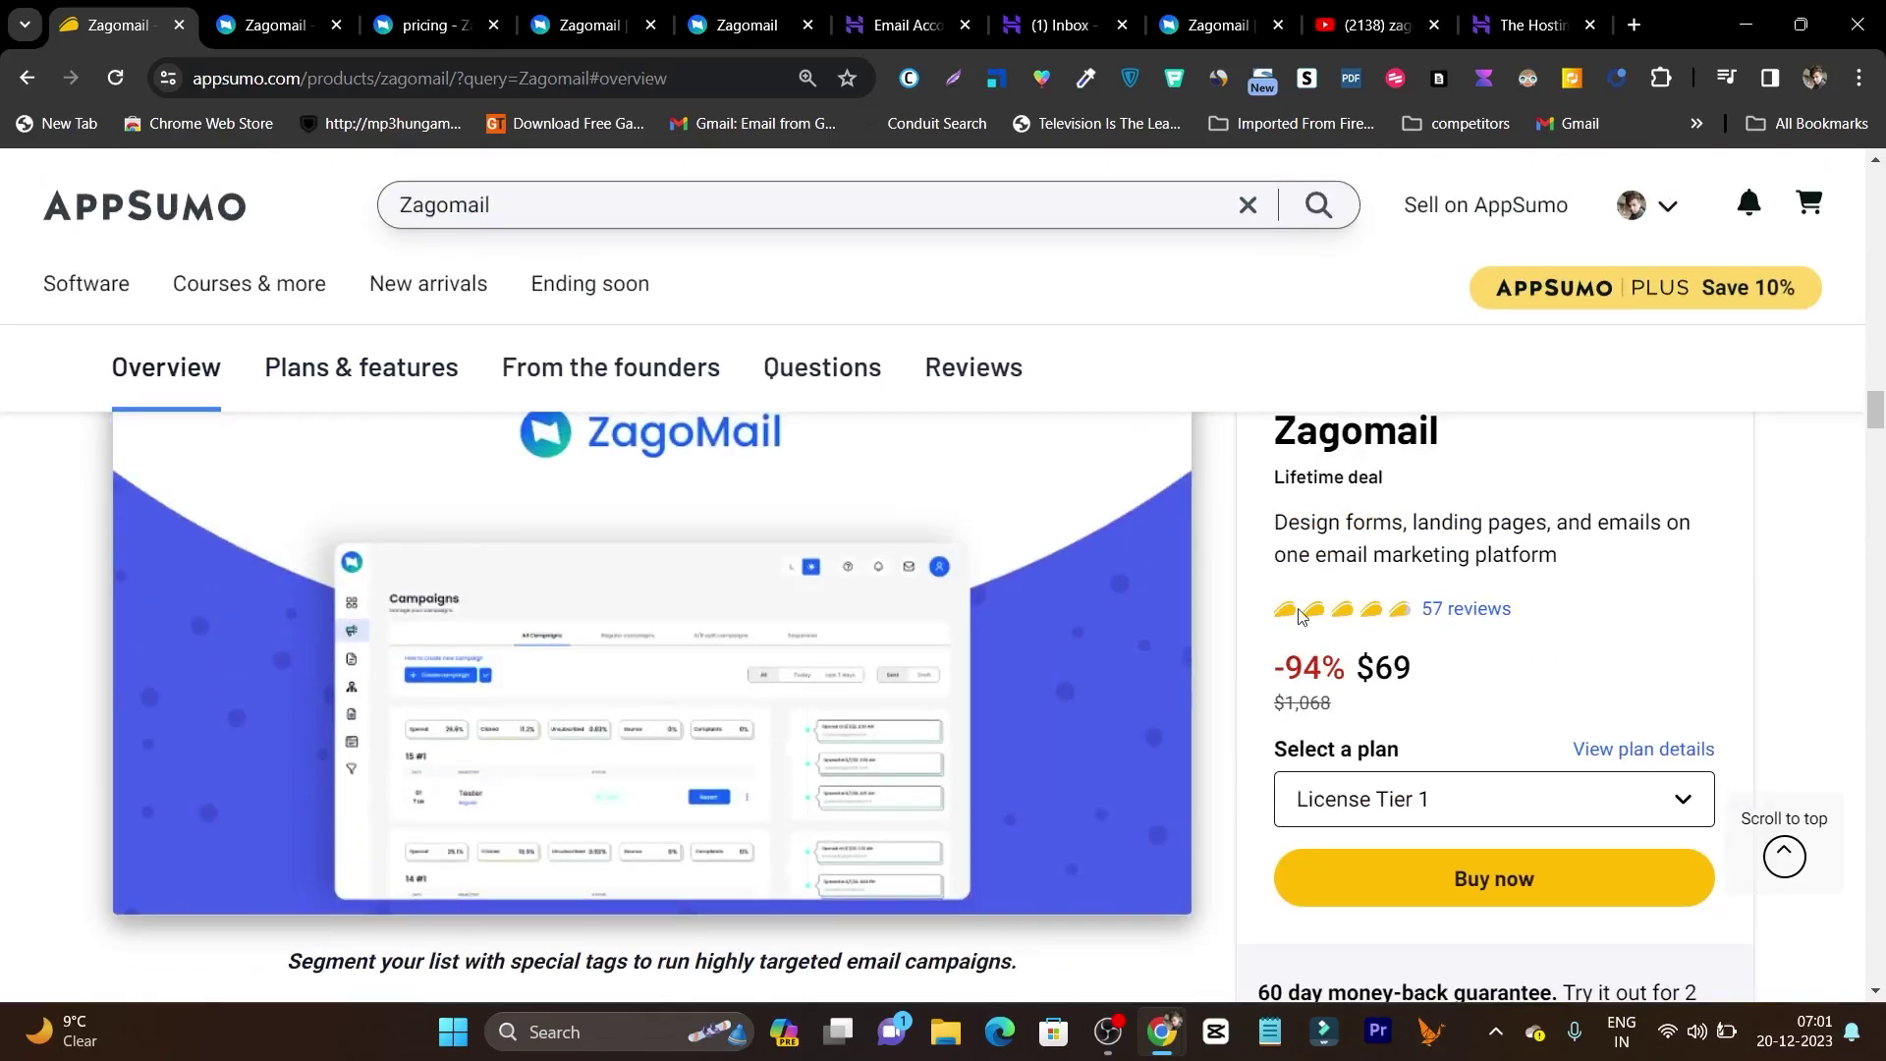
{"action": "scroll", "coordinate": [1302, 616], "scroll_direction": "up", "scroll_amount": 10}
{"action": "scroll", "coordinate": [1299, 616], "scroll_direction": "up", "scroll_amount": 8}
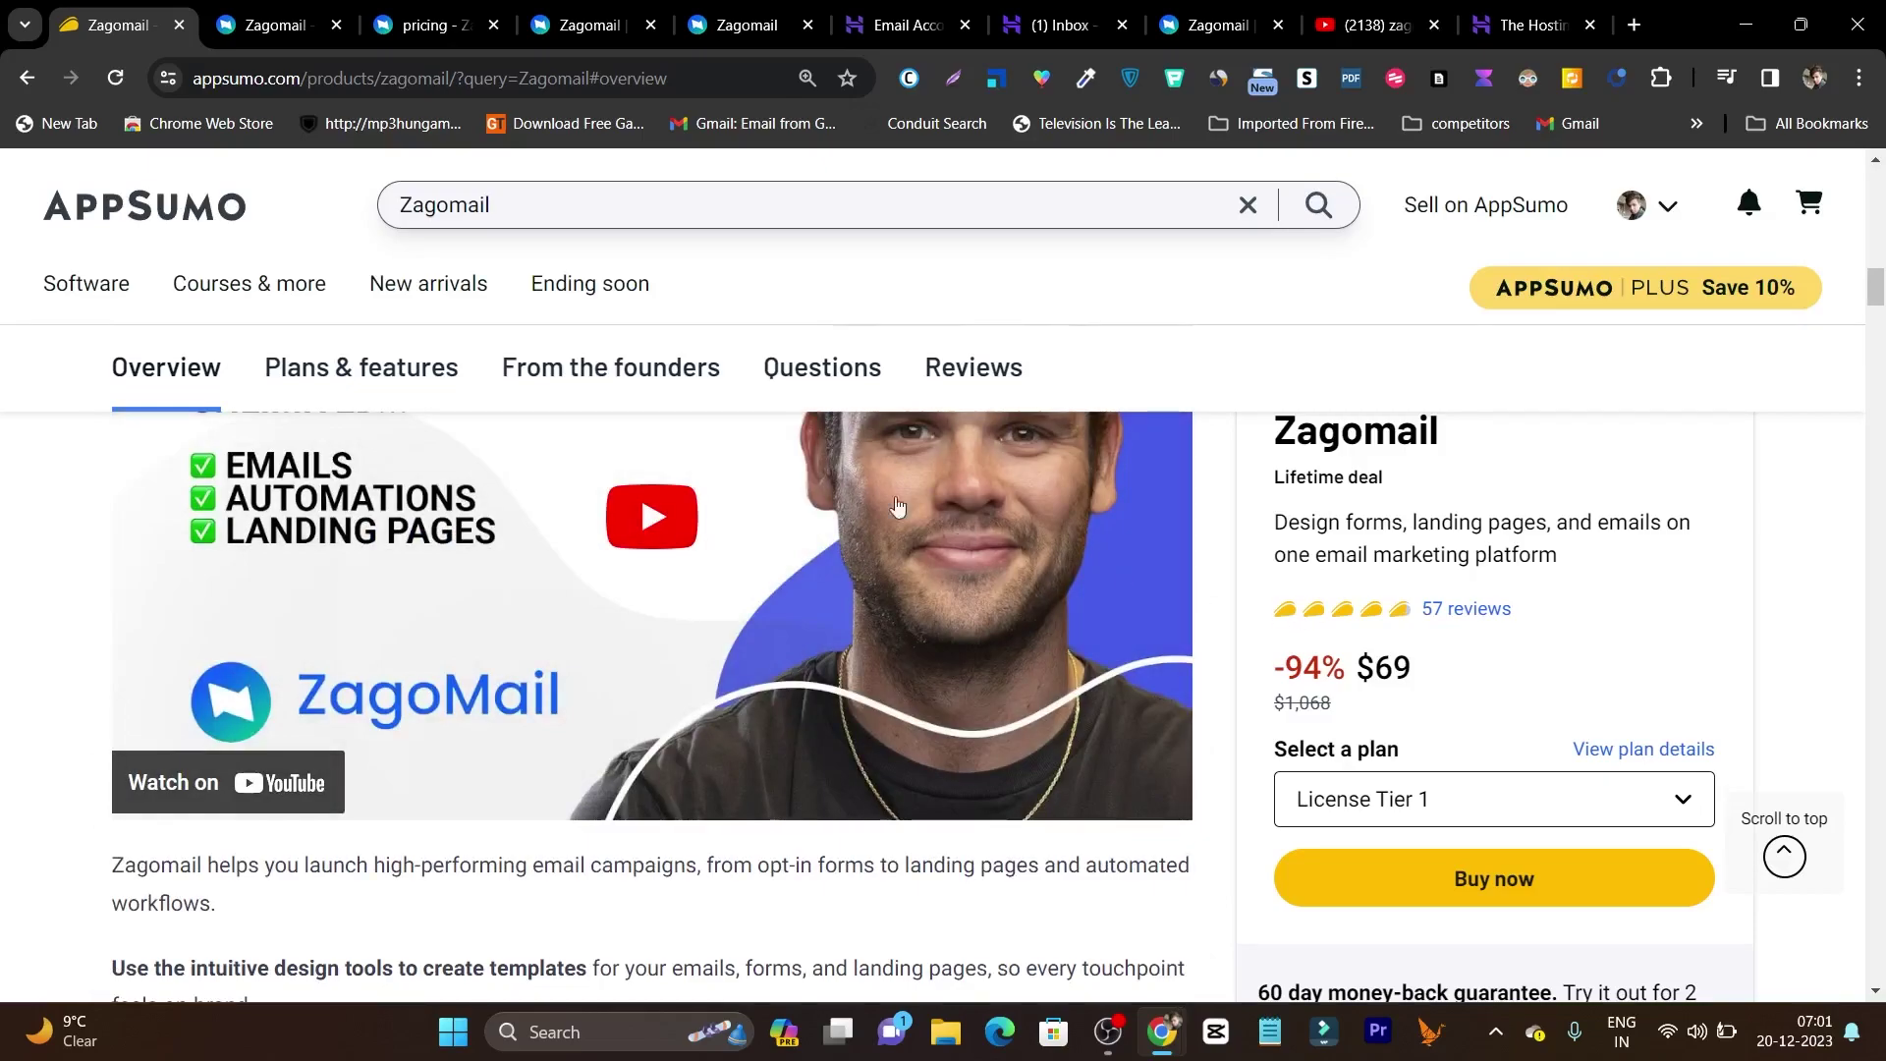
Review the Zagomail dashboard: 1 automation, 1 campaign, 1 list, 433 subscribers, no active plan.
{"action": "left_click", "coordinate": [586, 25]}
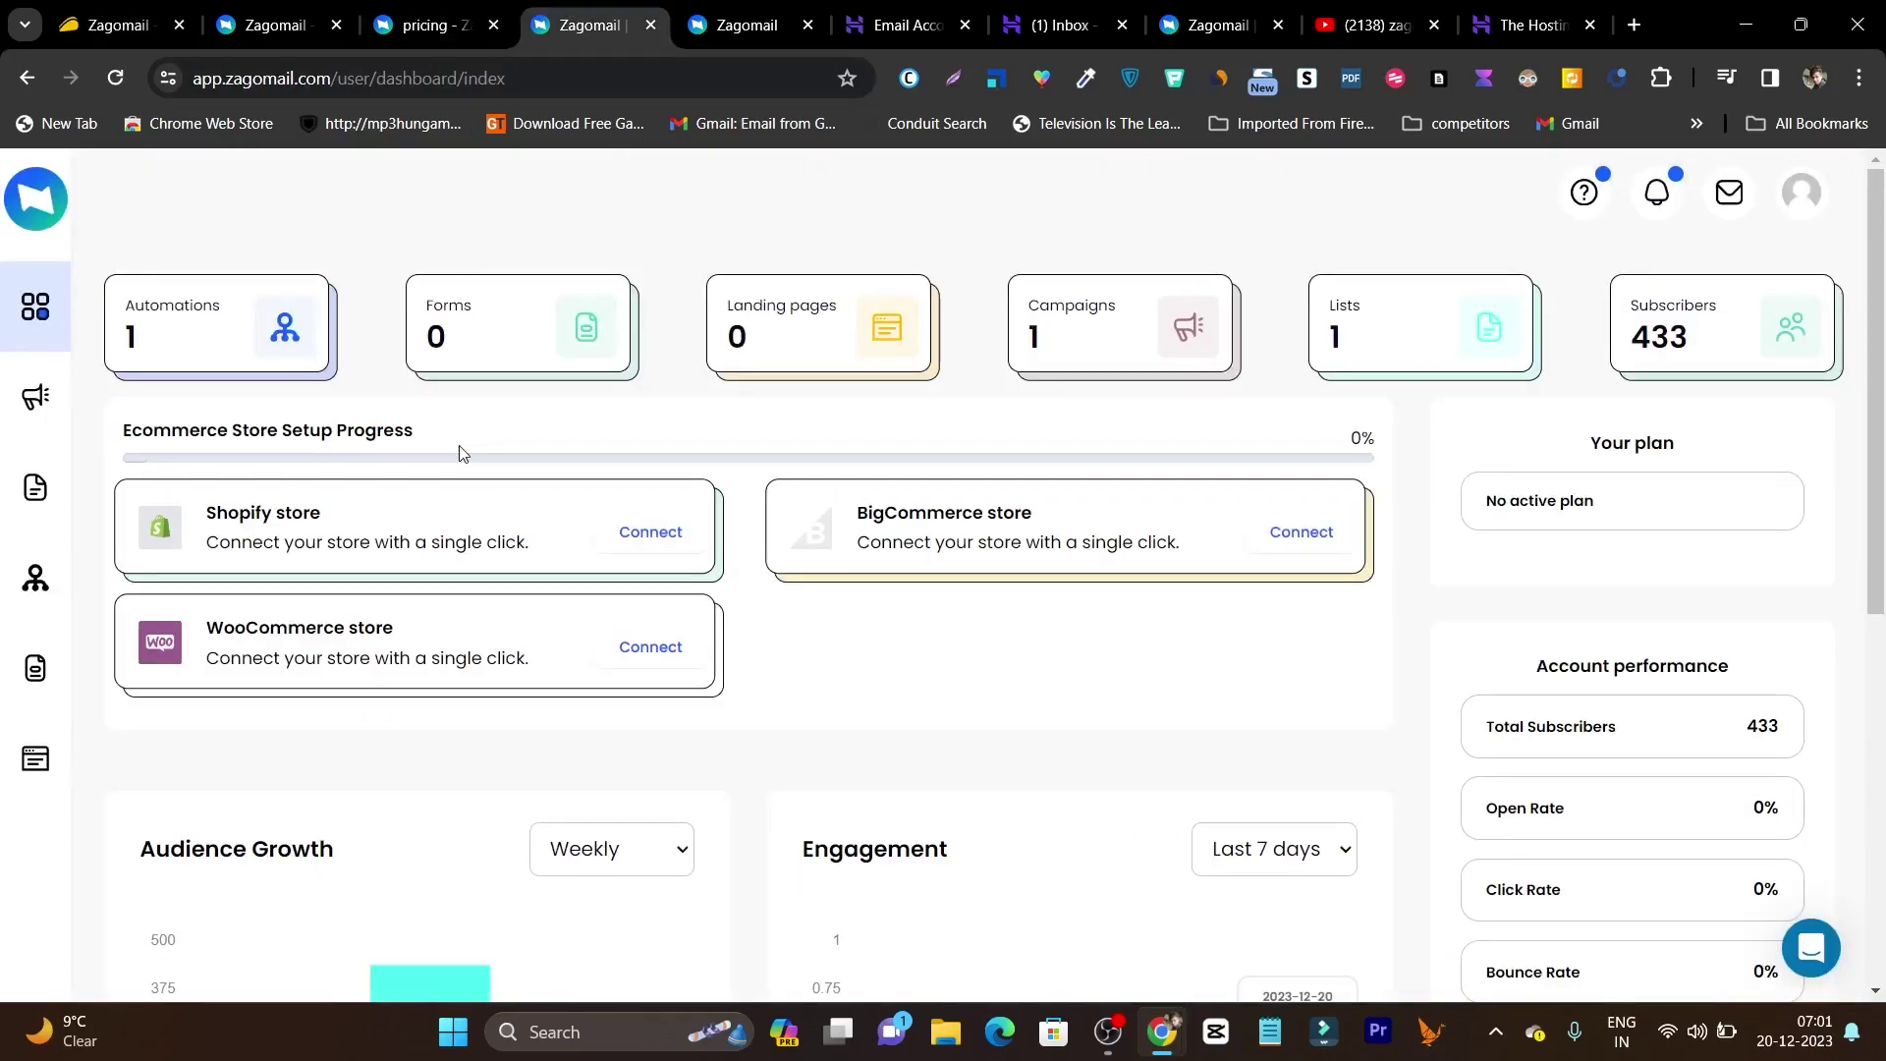
{"action": "scroll", "coordinate": [752, 436], "scroll_direction": "down", "scroll_amount": 5}
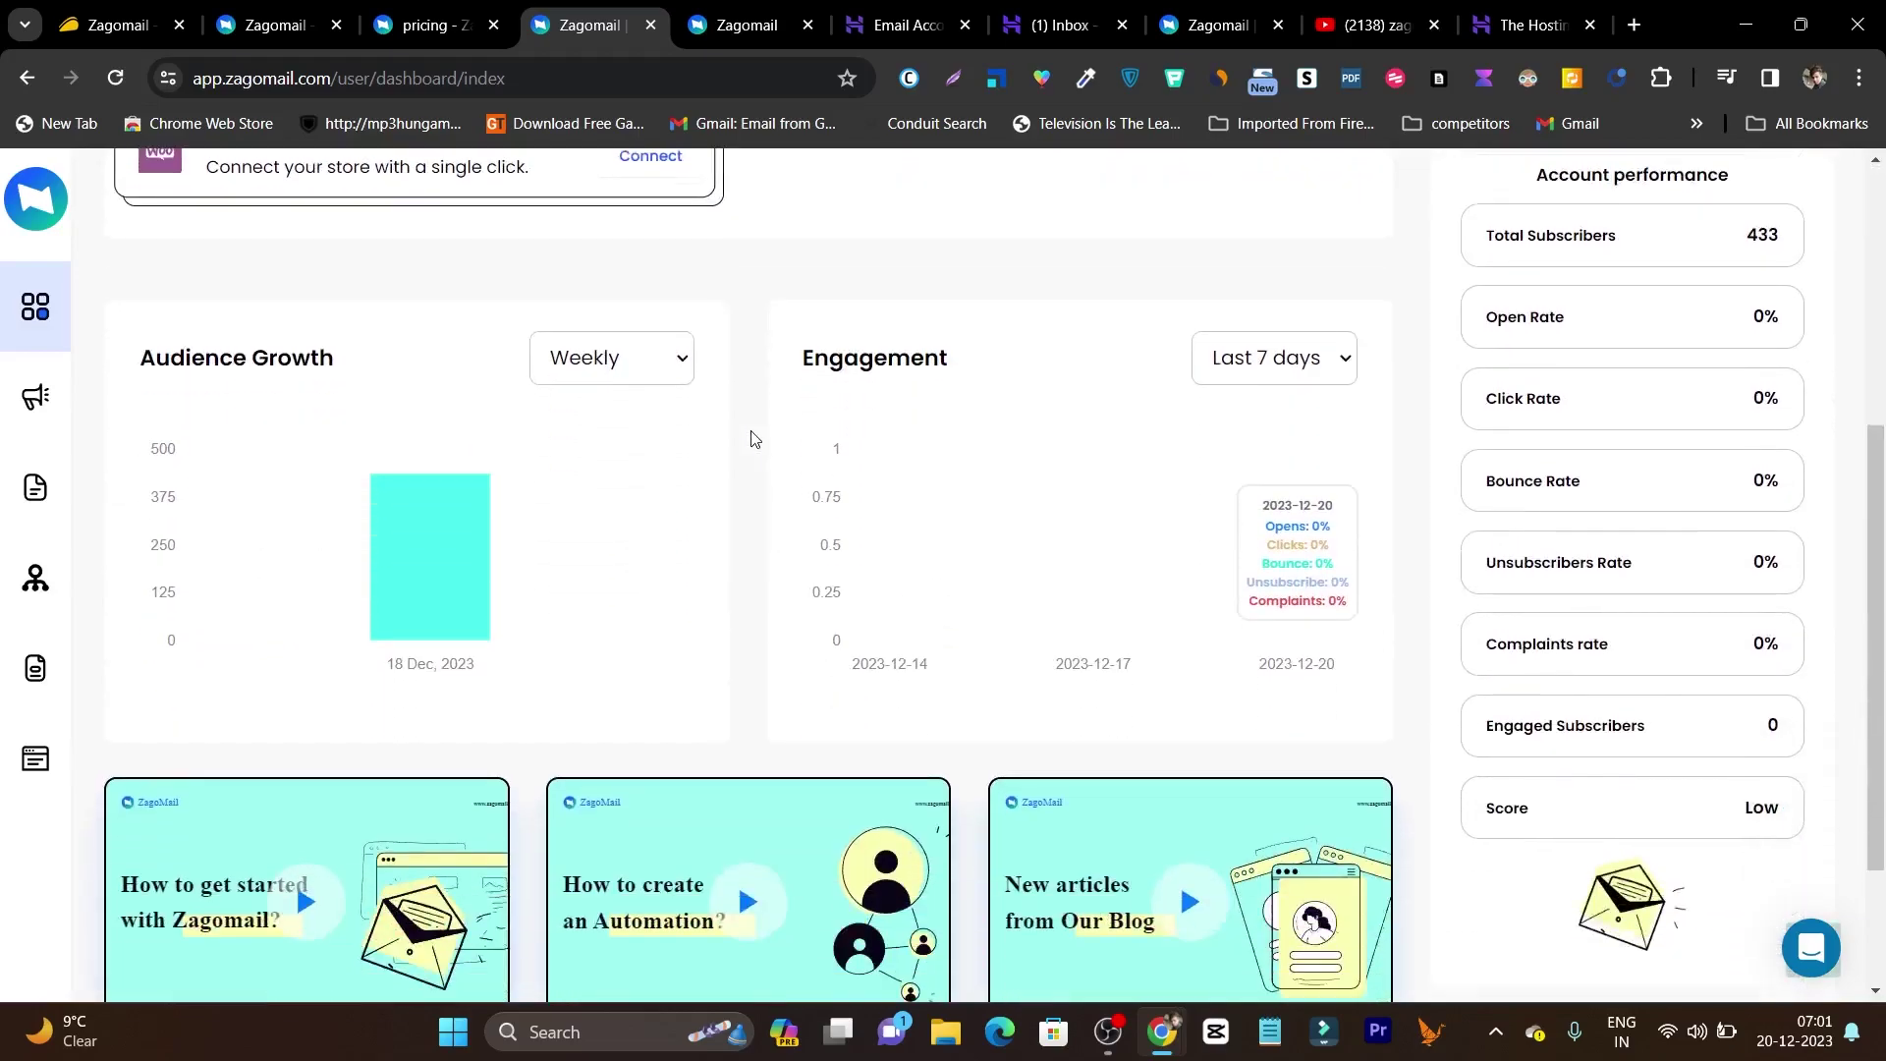
{"action": "scroll", "coordinate": [751, 435], "scroll_direction": "up", "scroll_amount": 5}
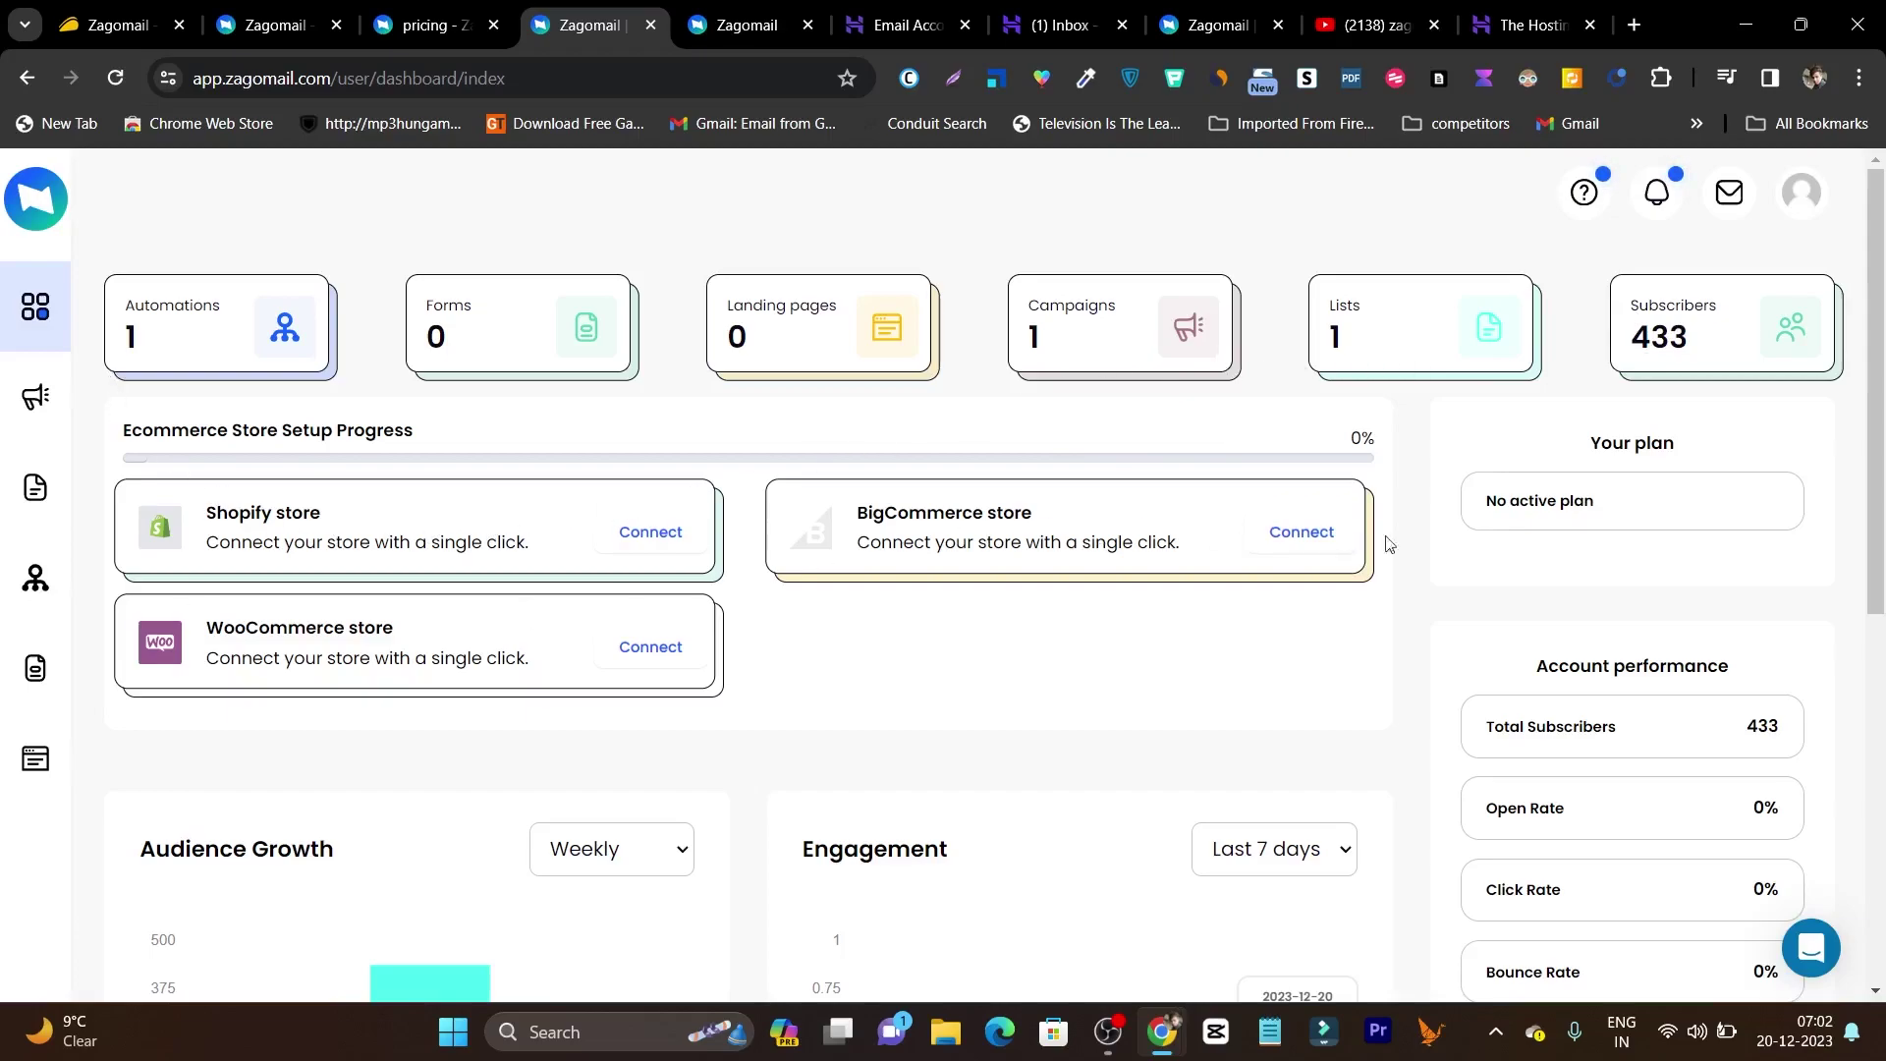
{"action": "scroll", "coordinate": [1435, 425], "scroll_direction": "down", "scroll_amount": 7}
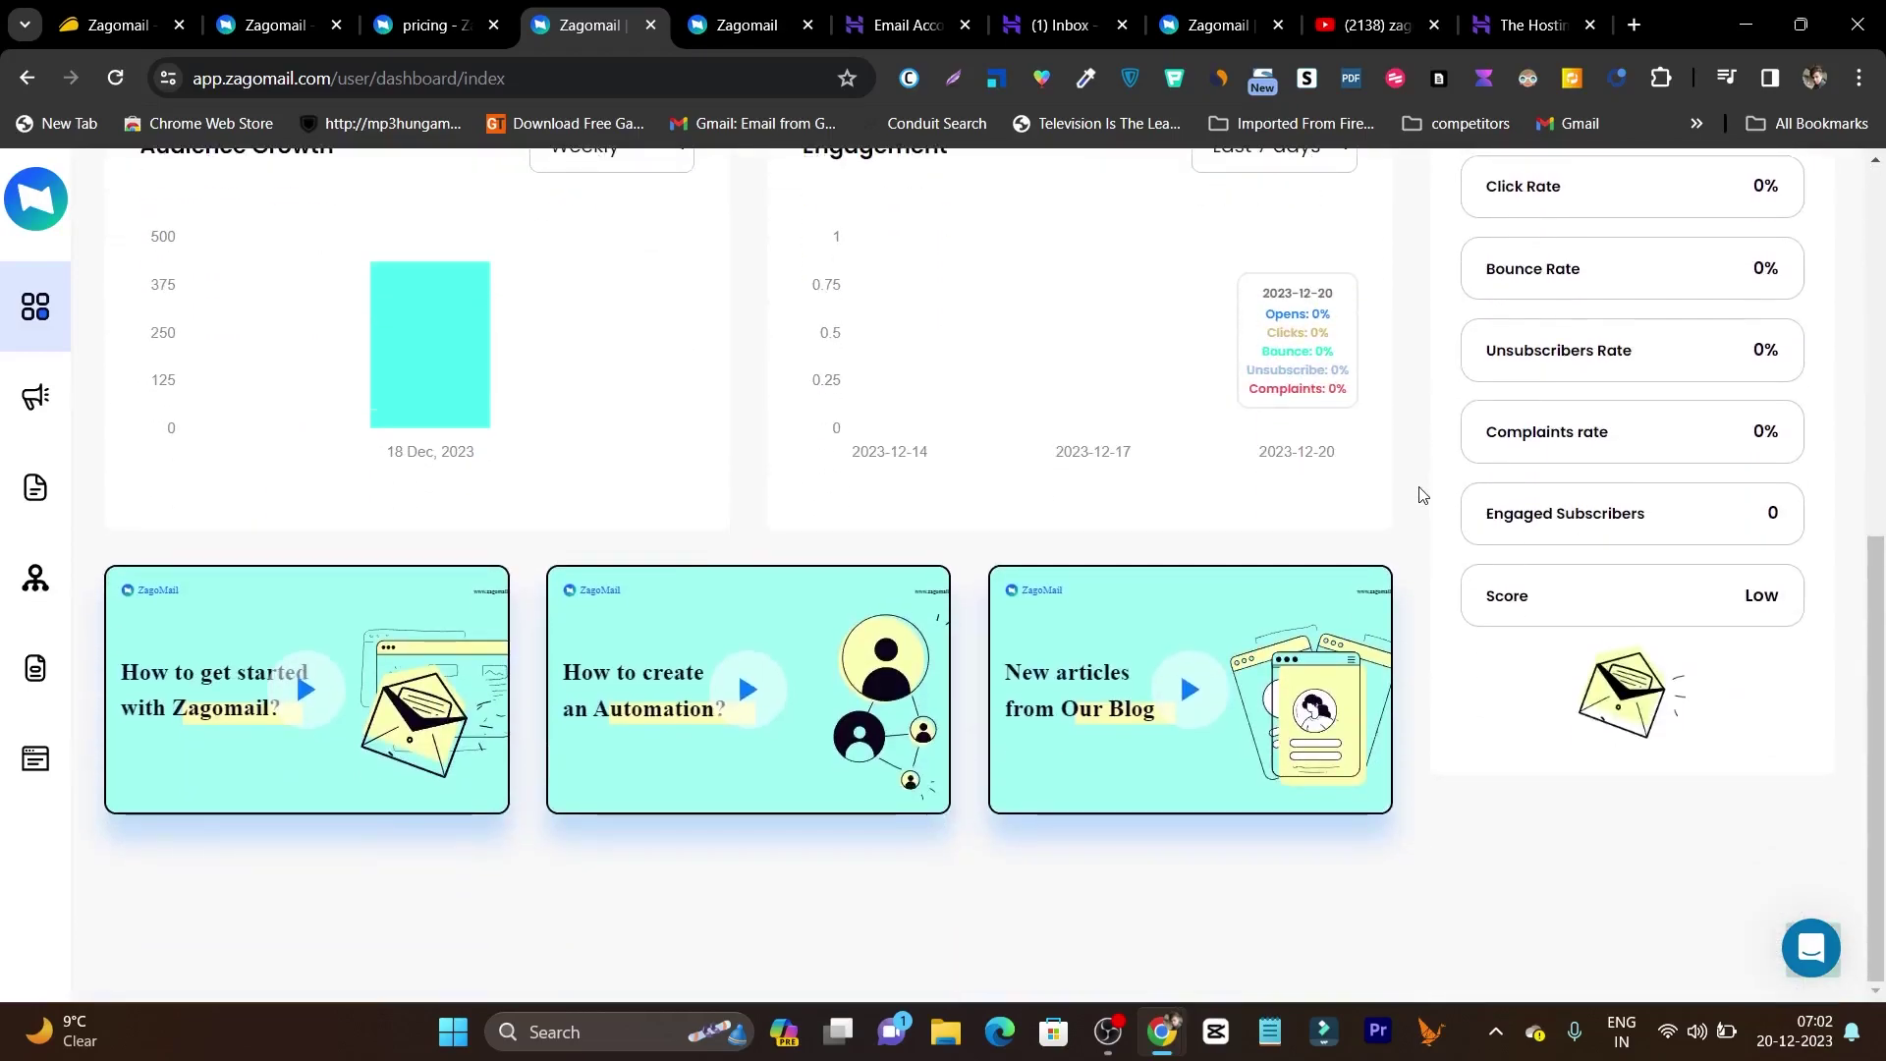
{"action": "scroll", "coordinate": [1421, 547], "scroll_direction": "up", "scroll_amount": 6}
{"action": "scroll", "coordinate": [1422, 546], "scroll_direction": "up", "scroll_amount": 1}
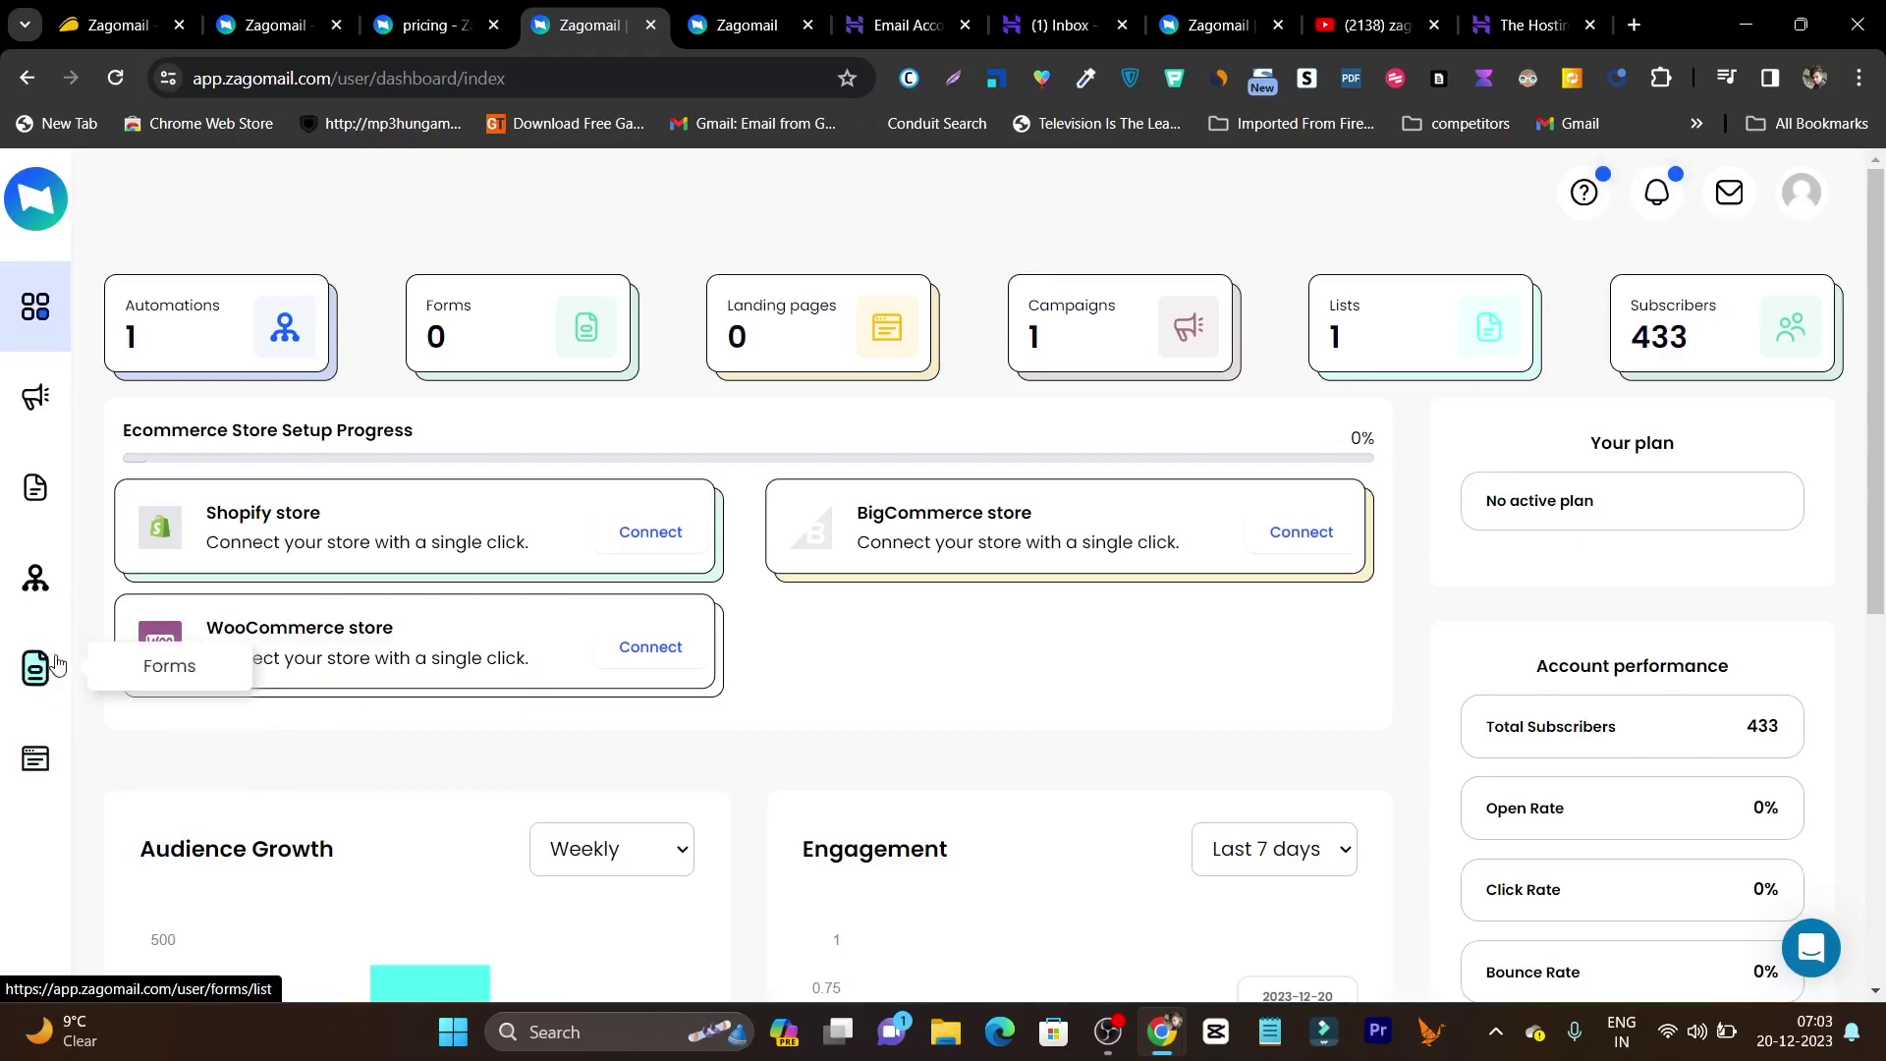
Create a campaign named 'De,mo' sent to the Verification List and save its recipients step.
{"action": "left_click", "coordinate": [39, 396]}
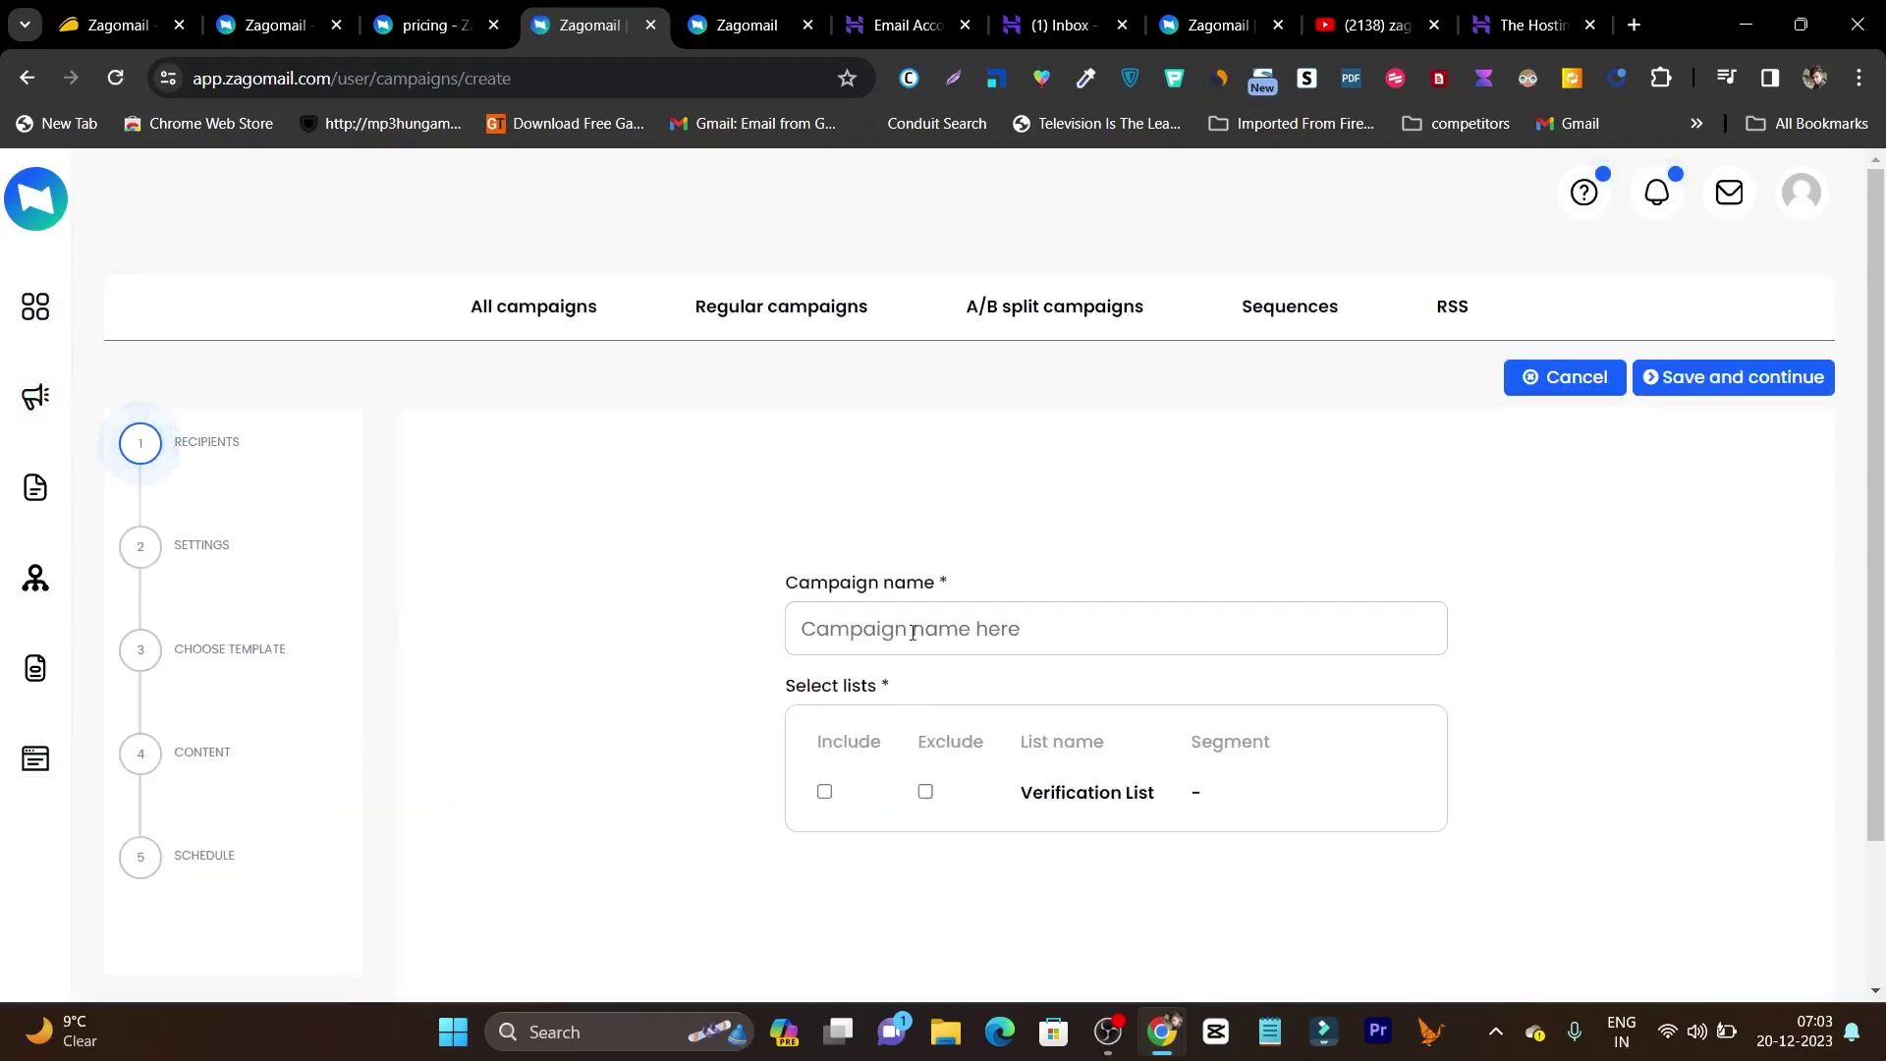
{"action": "left_click", "coordinate": [912, 629]}
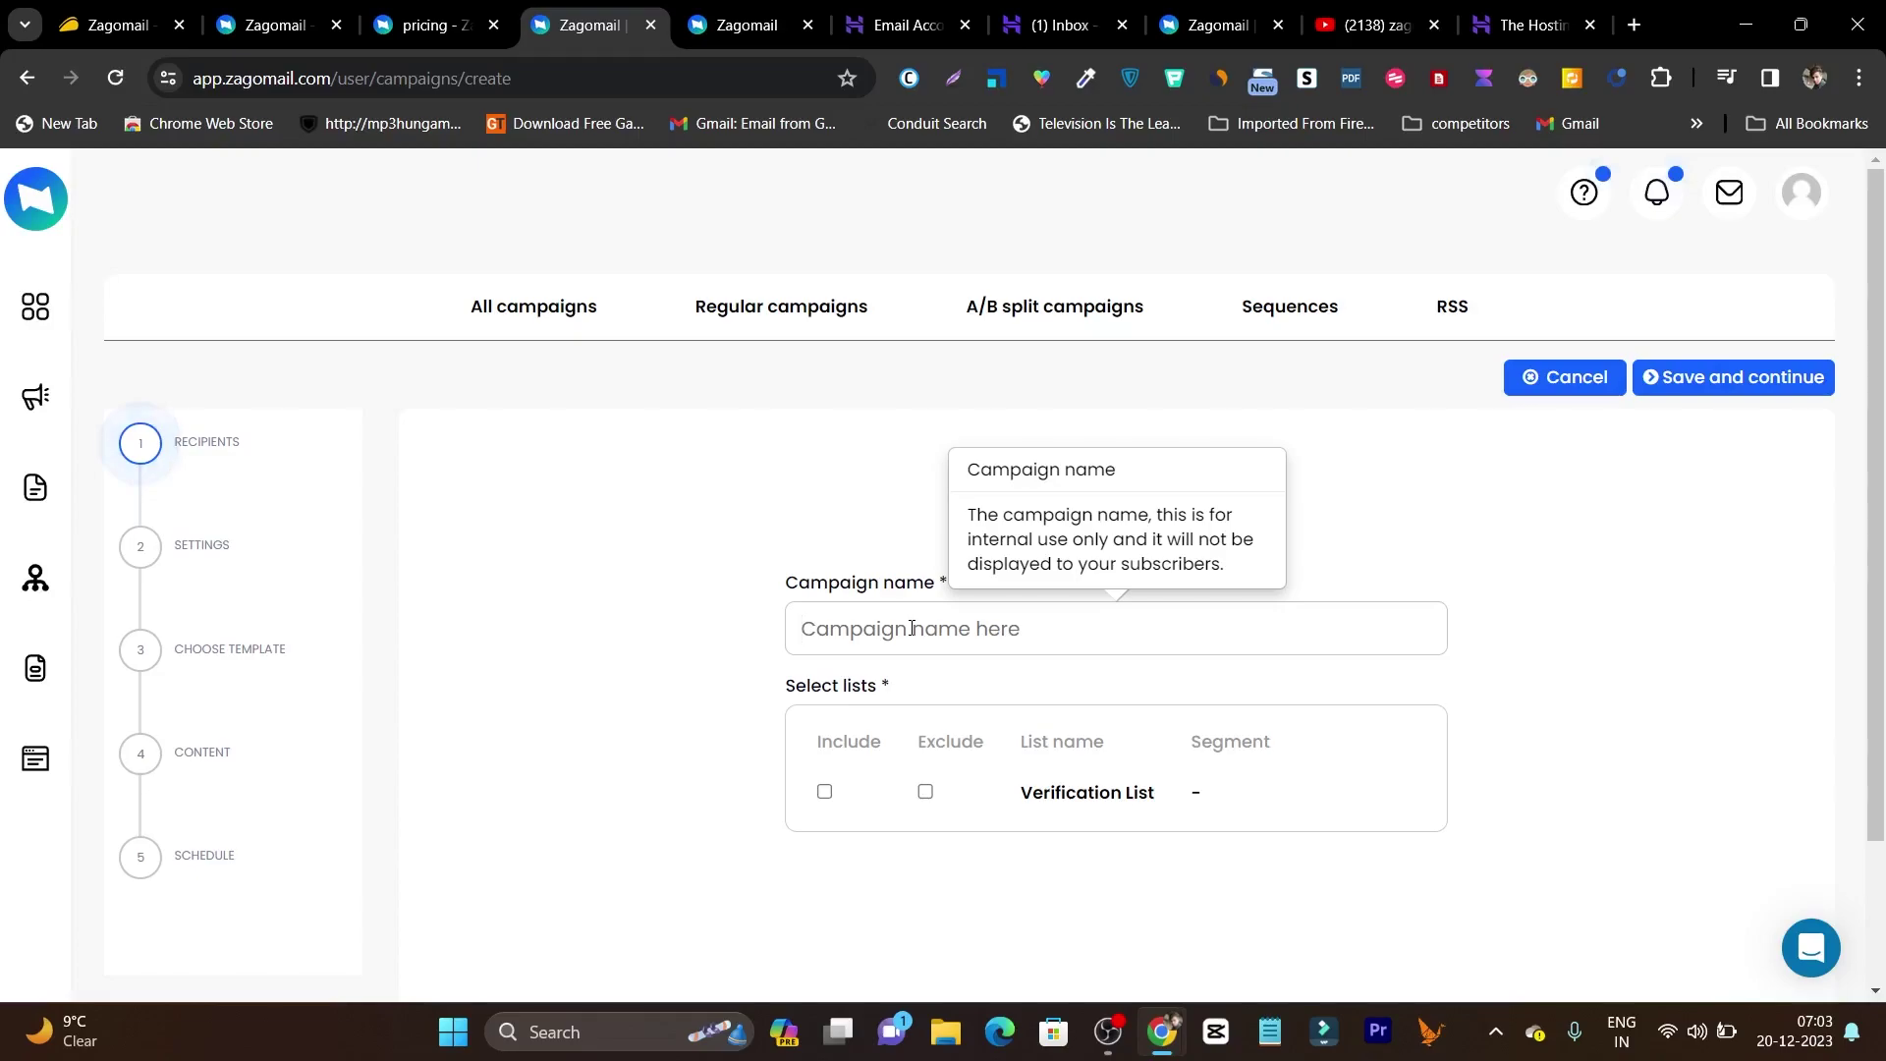
{"action": "type", "text": "De,mo"}
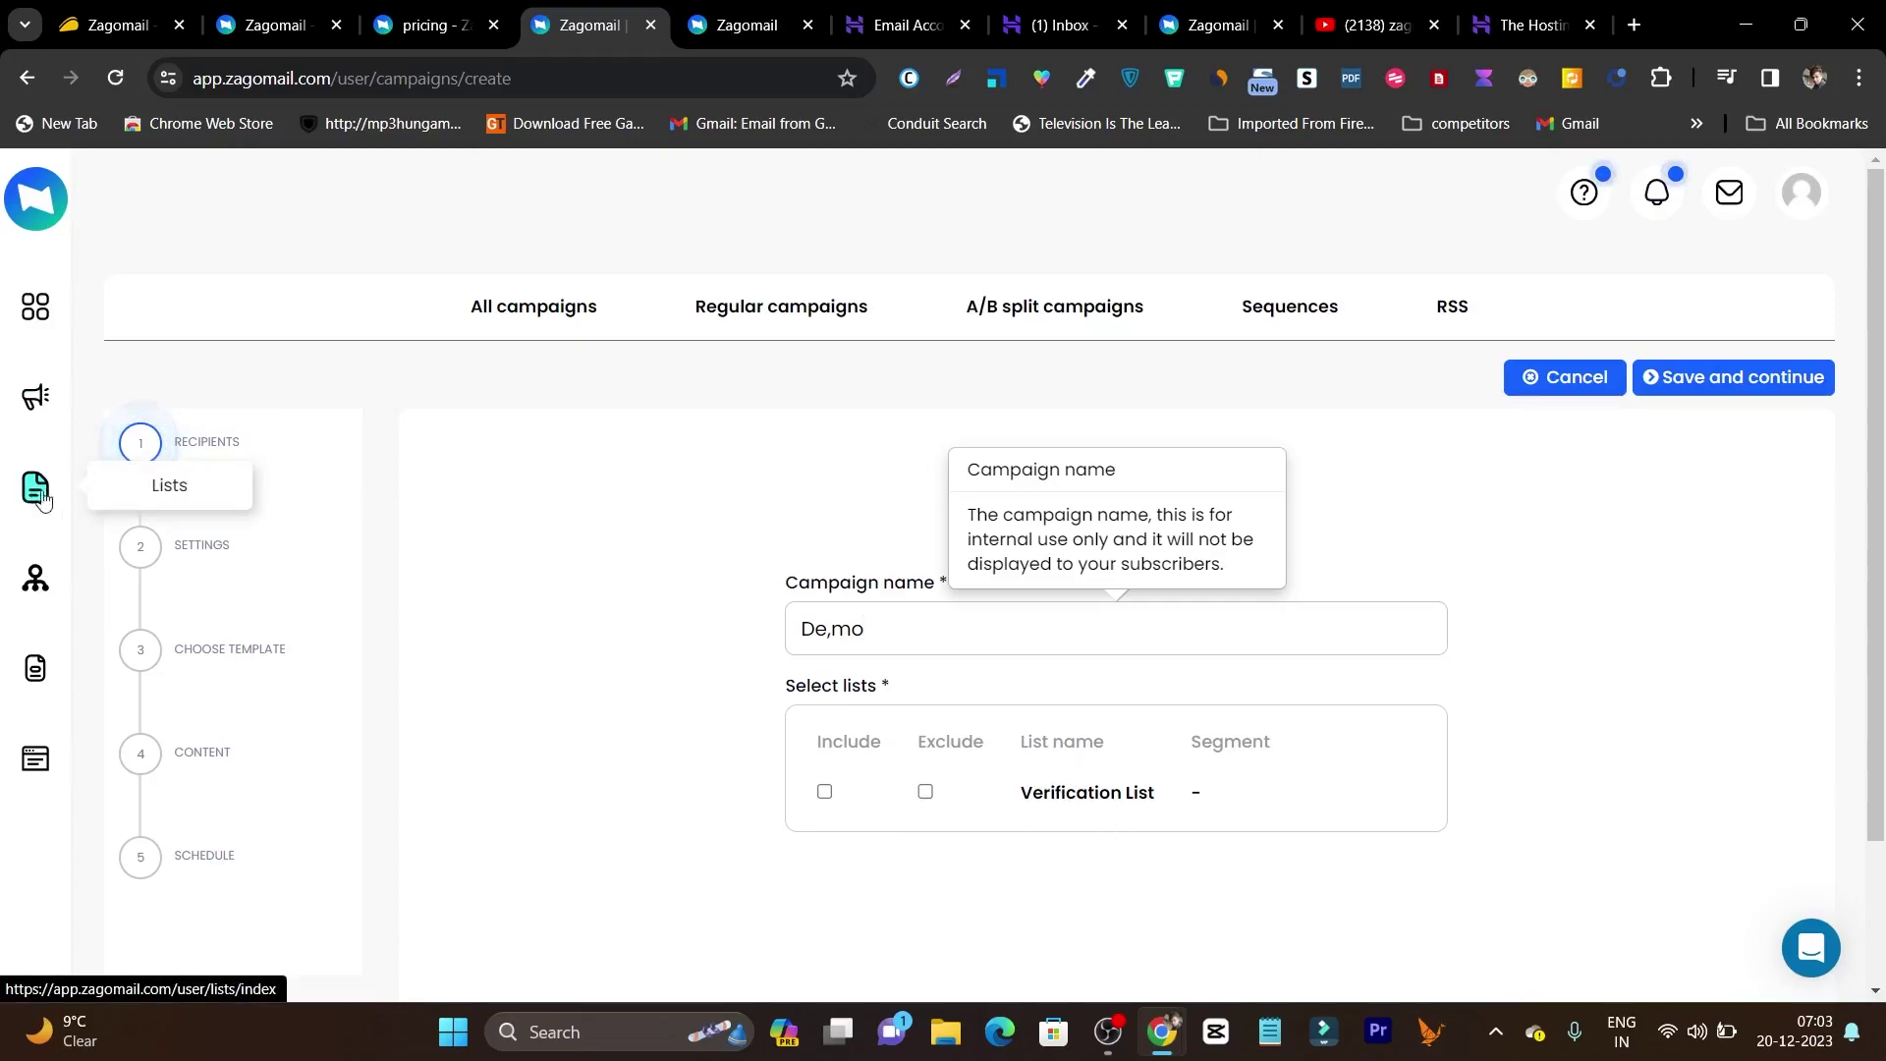
{"action": "left_click", "coordinate": [828, 798]}
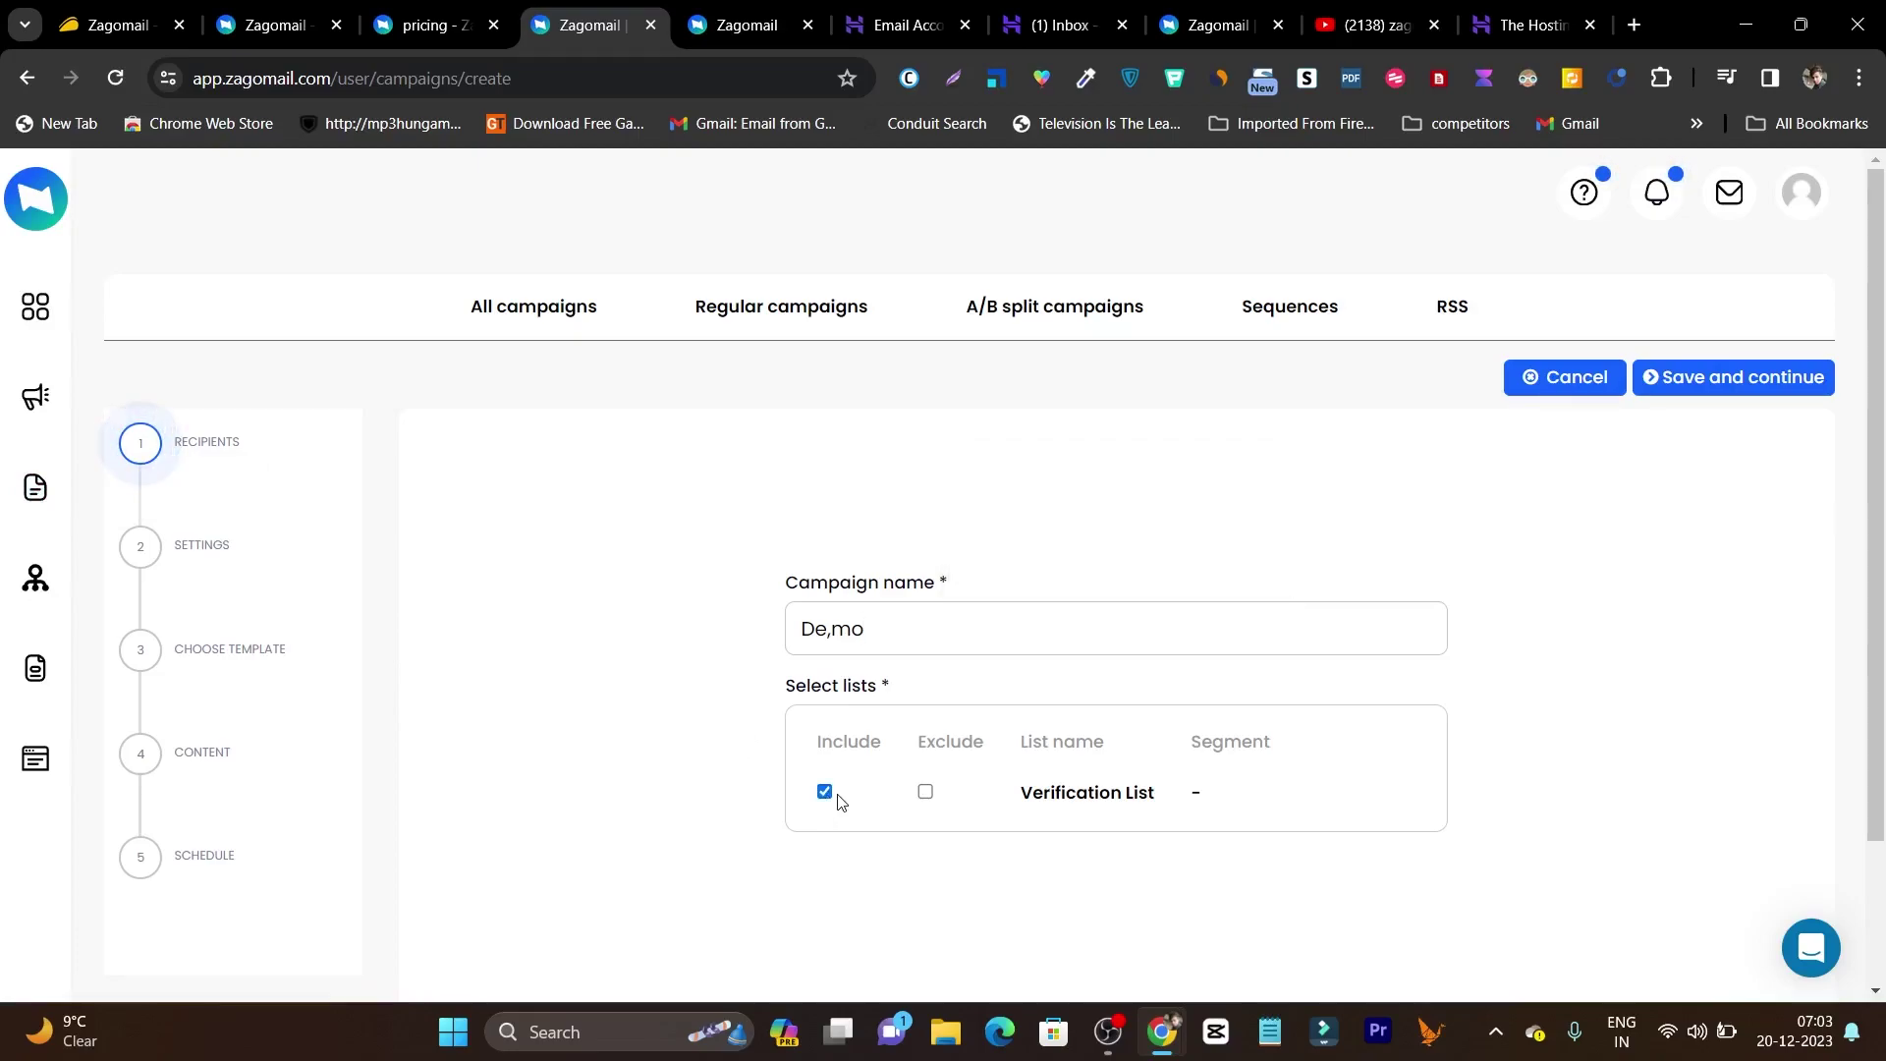
{"action": "left_click", "coordinate": [1717, 398]}
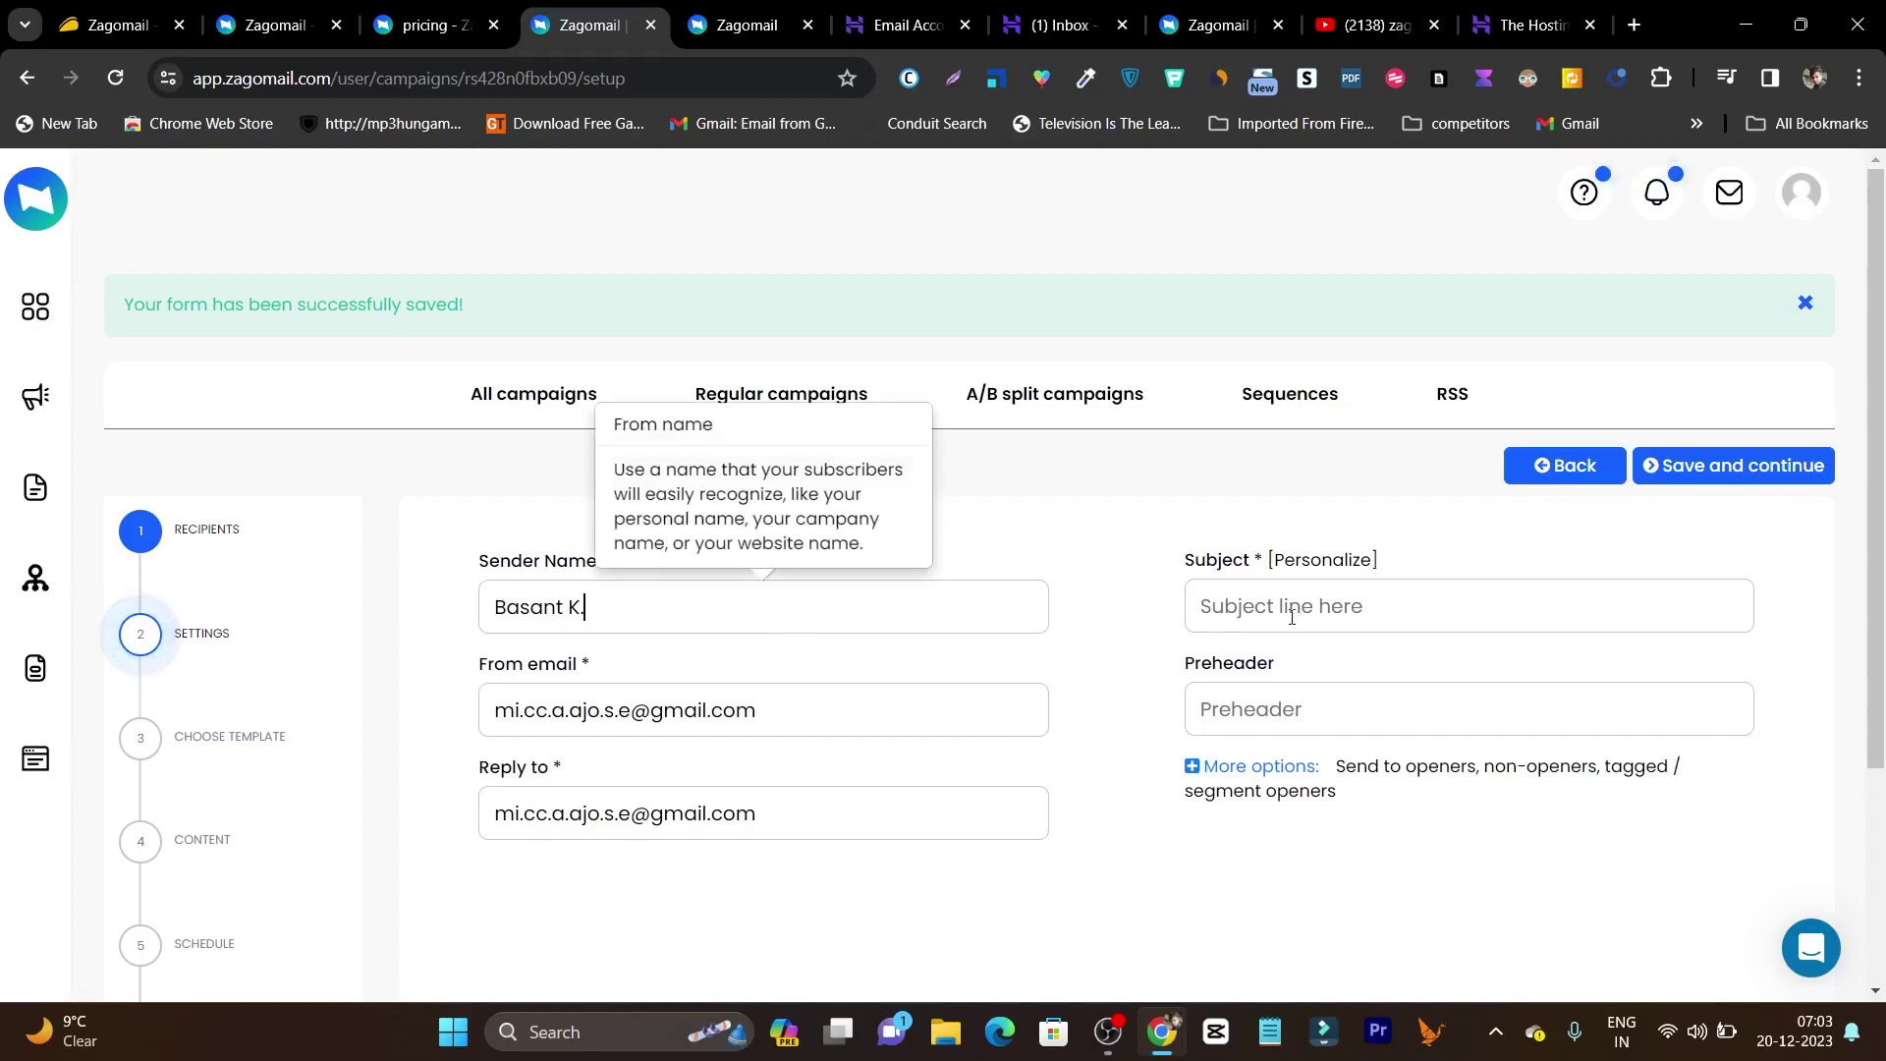
Set the subject to 'test me hetre' and replace the Gmail From email with a company-domain address.
{"action": "left_click", "coordinate": [1355, 606]}
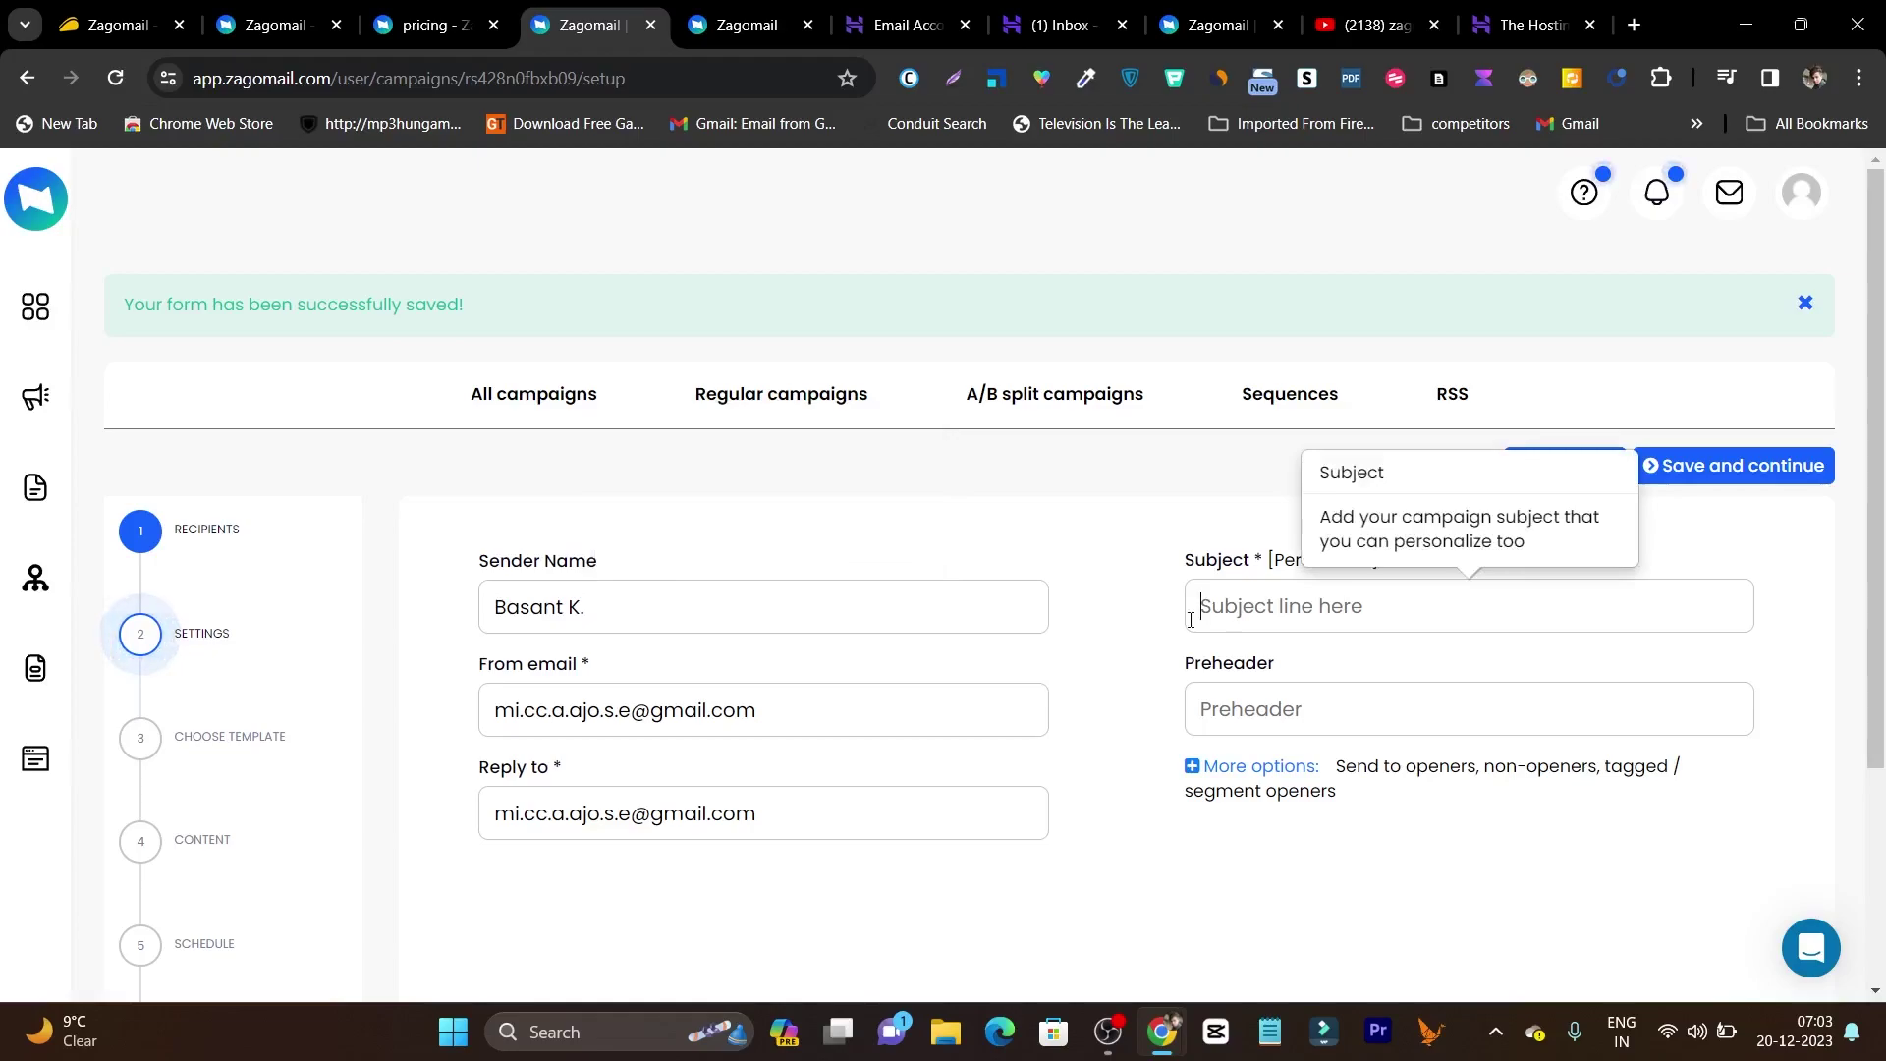
{"action": "type", "text": "test me hetre"}
{"action": "left_click", "coordinate": [853, 715]}
{"action": "left_click_drag", "start_coordinate": [853, 715], "coordinate": [414, 725]}
{"action": "key", "text": "BackSpace"}
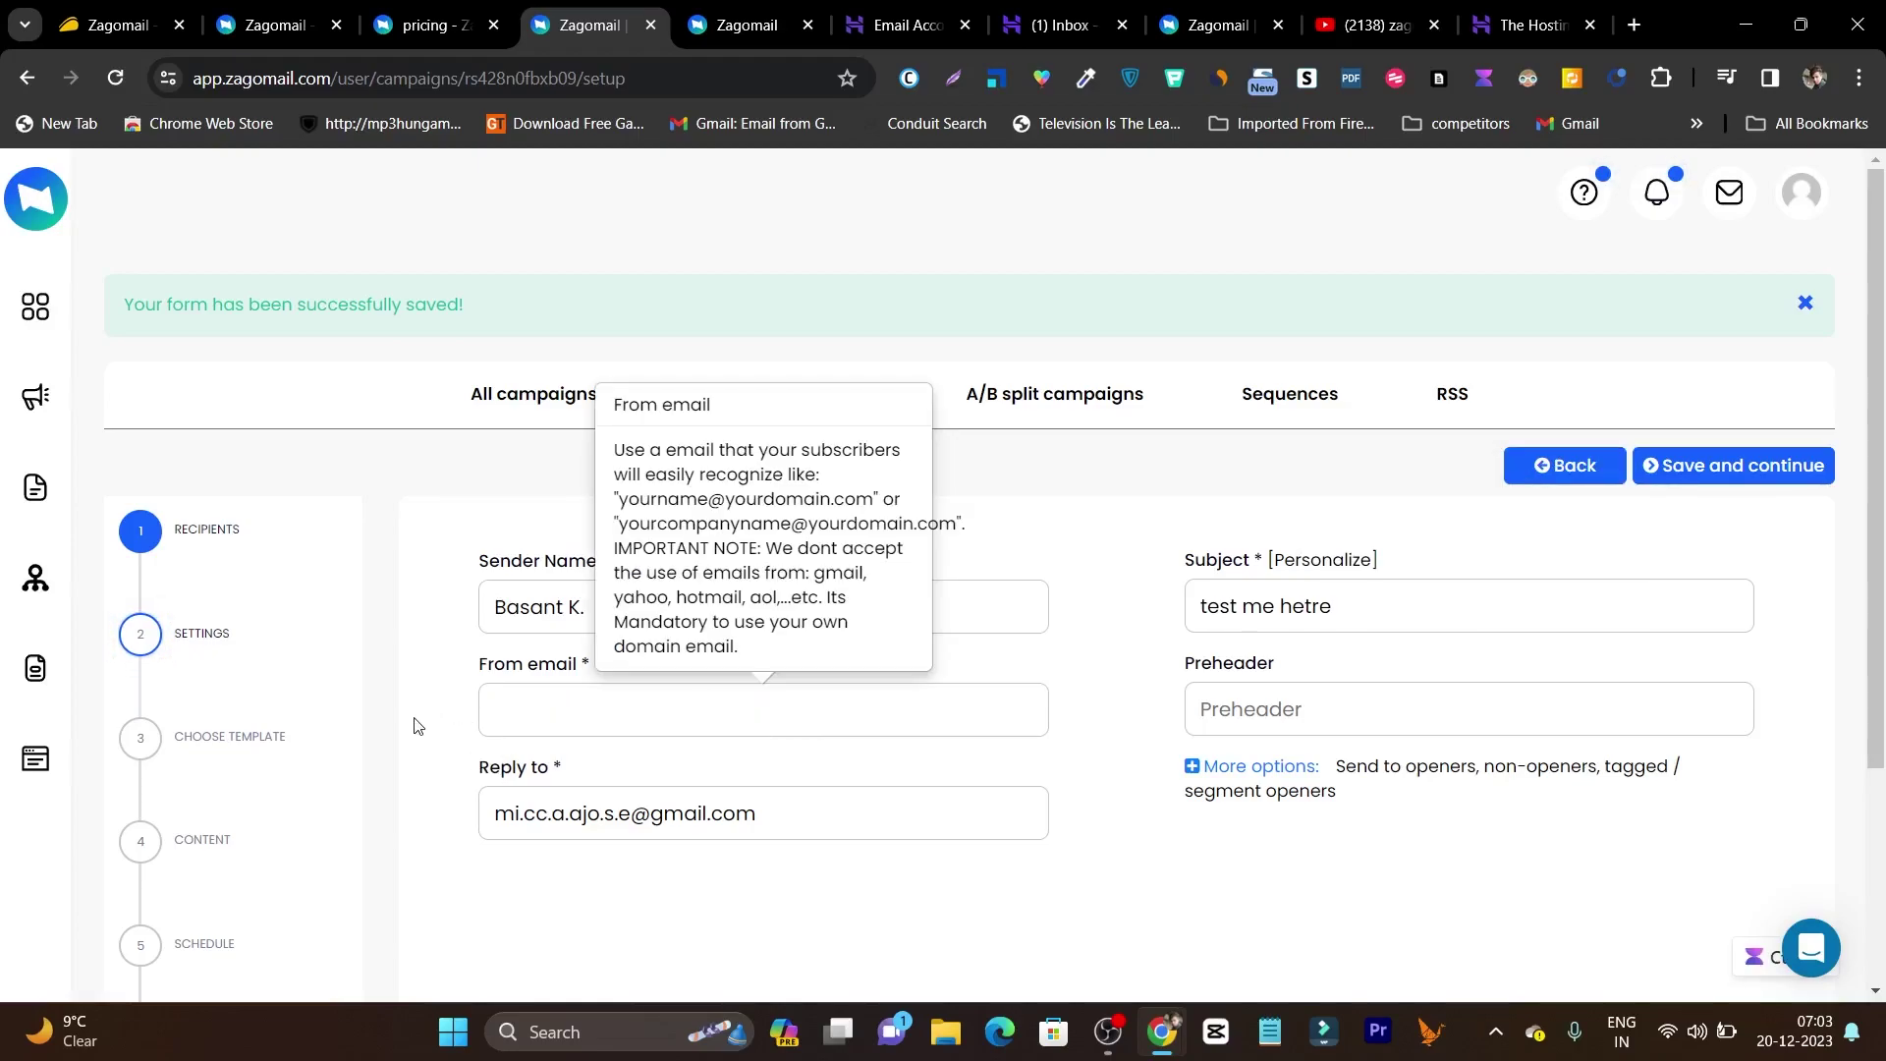
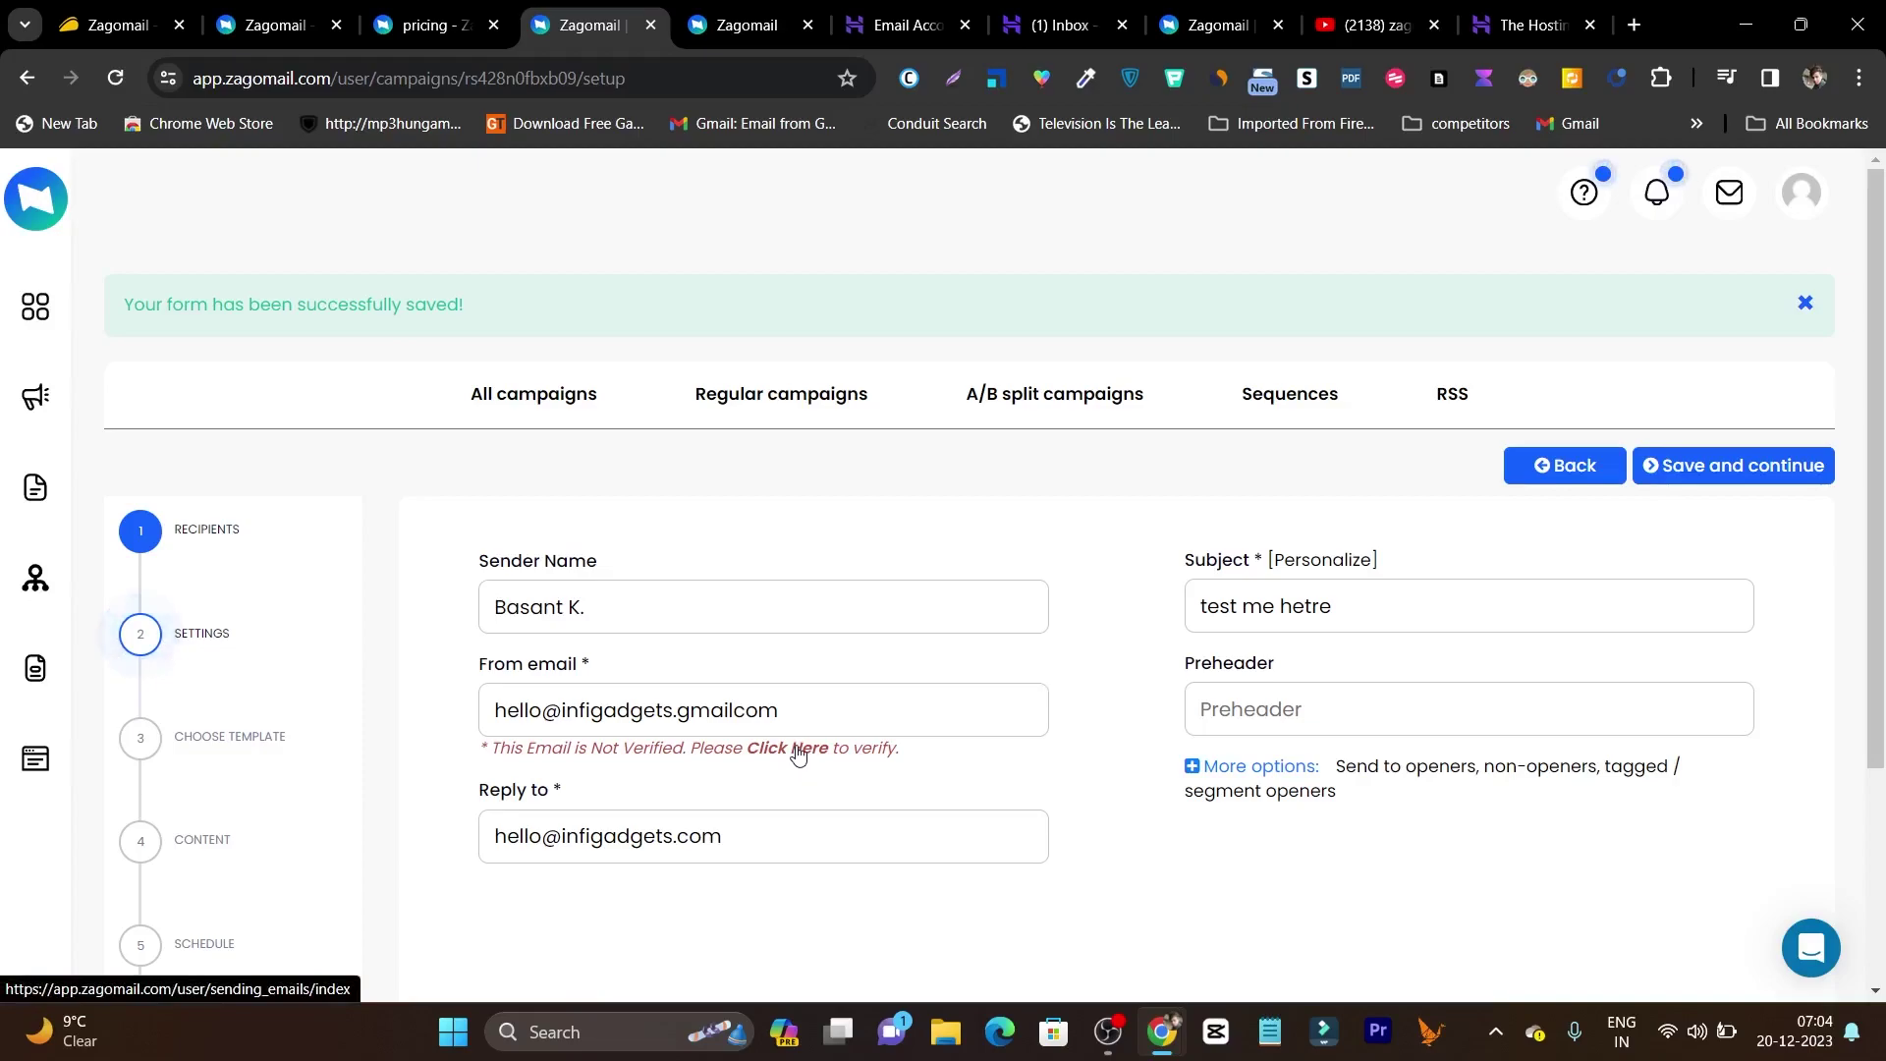
Open the from-address verification link in a new tab and switch to it.
{"action": "right_click", "coordinate": [798, 753]}
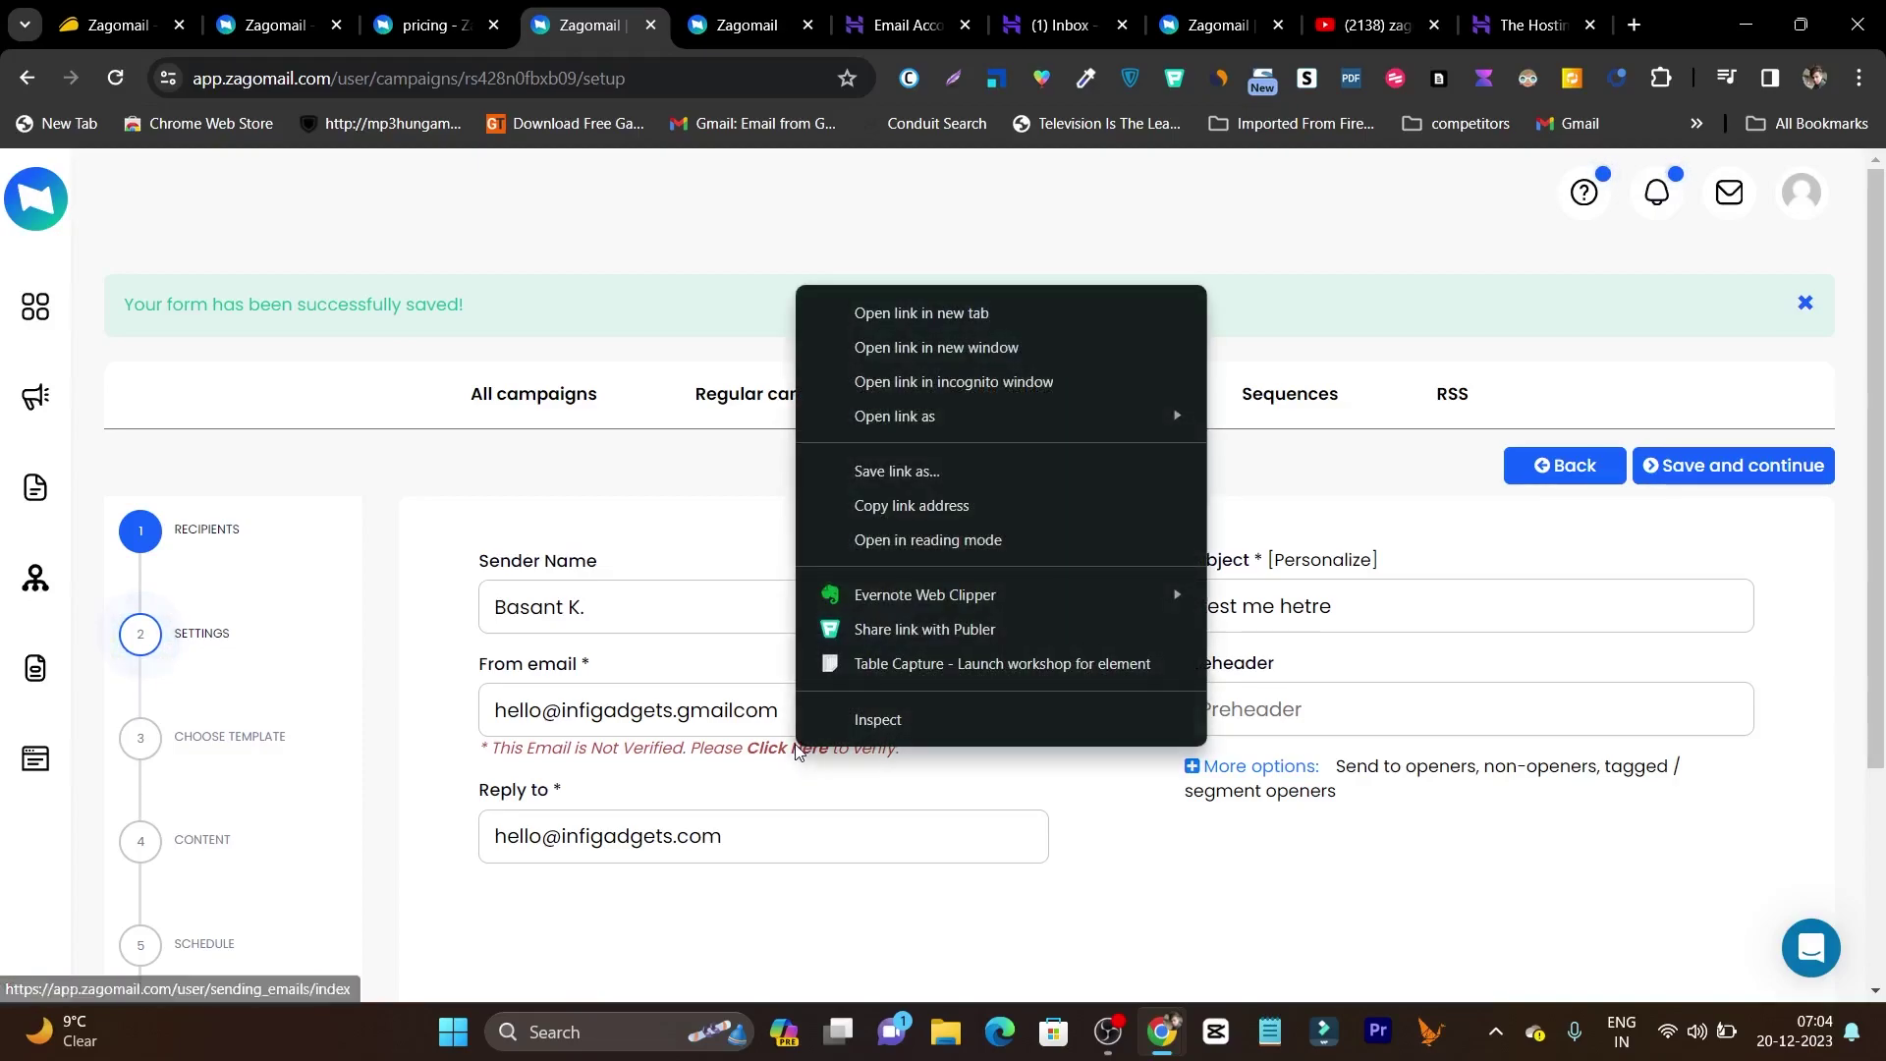
{"action": "left_click", "coordinate": [922, 315]}
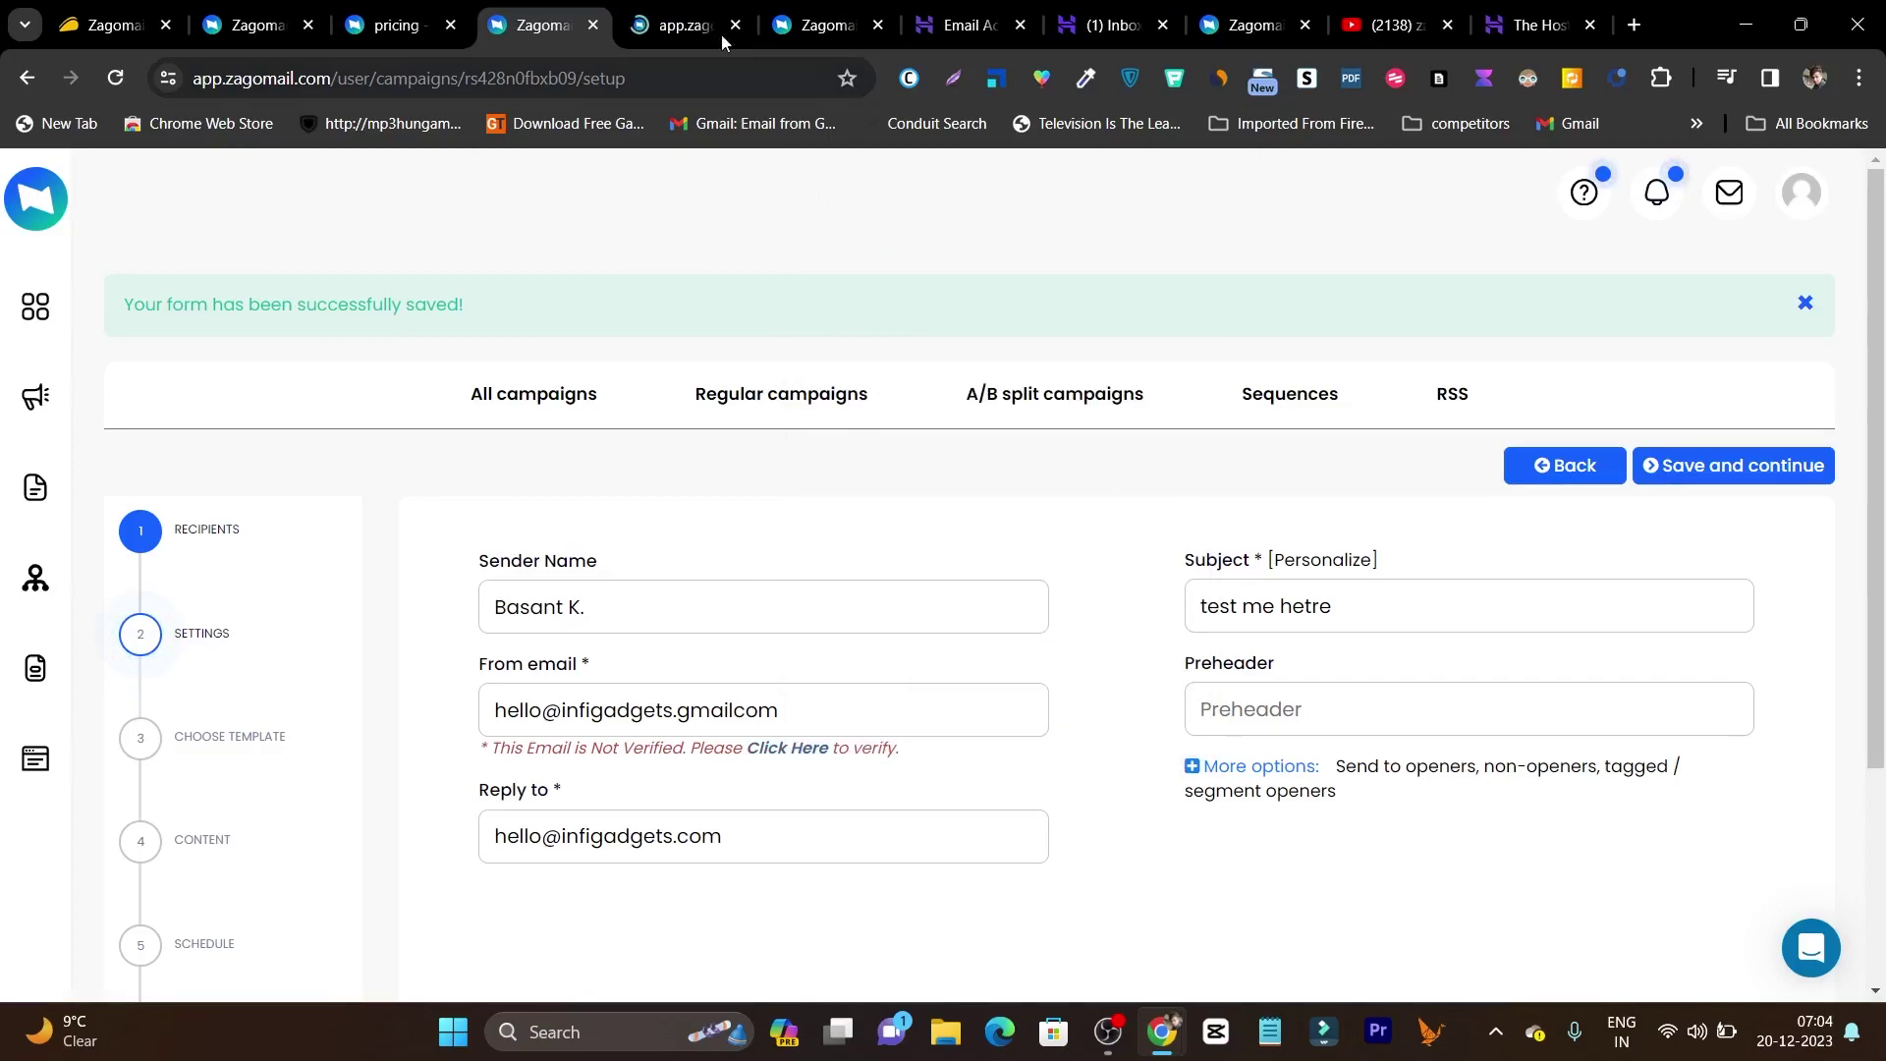
{"action": "left_click", "coordinate": [701, 12]}
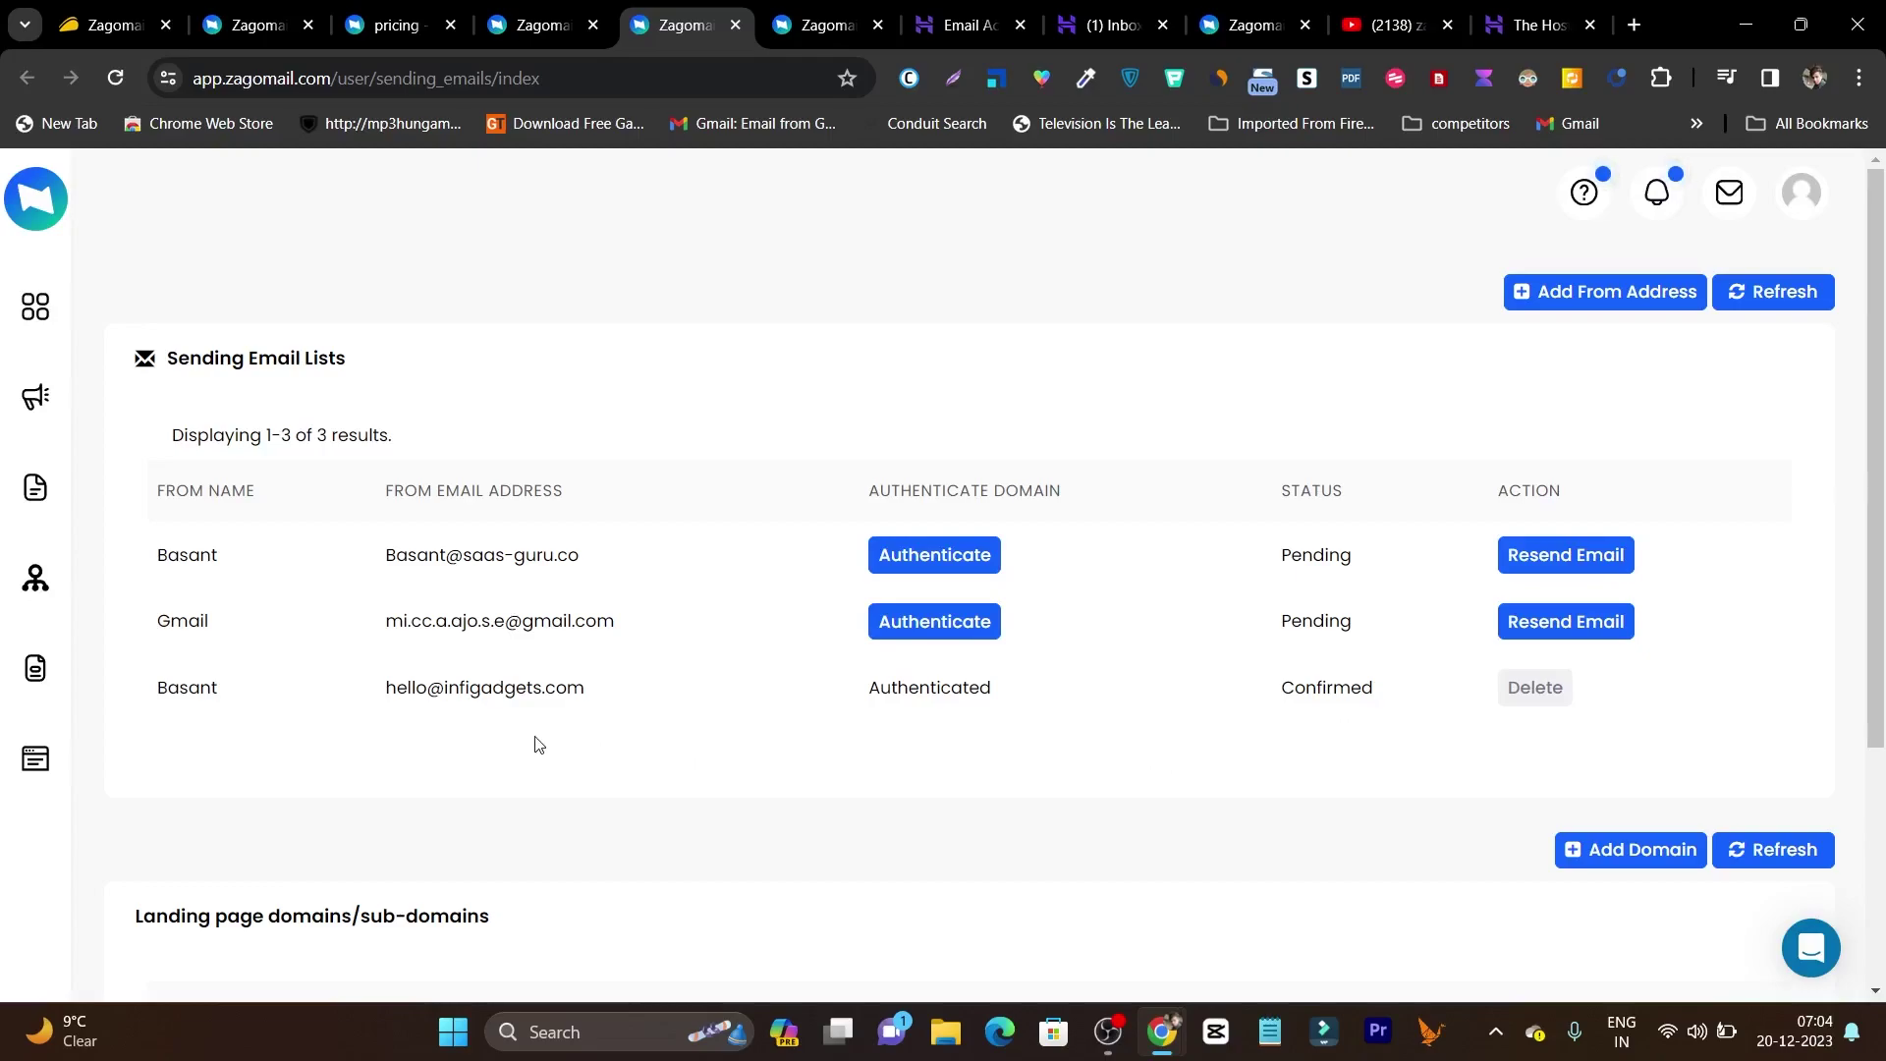
Add a new sender with the sender's name and company email on saas-guru.net.
{"action": "left_click", "coordinate": [1586, 307]}
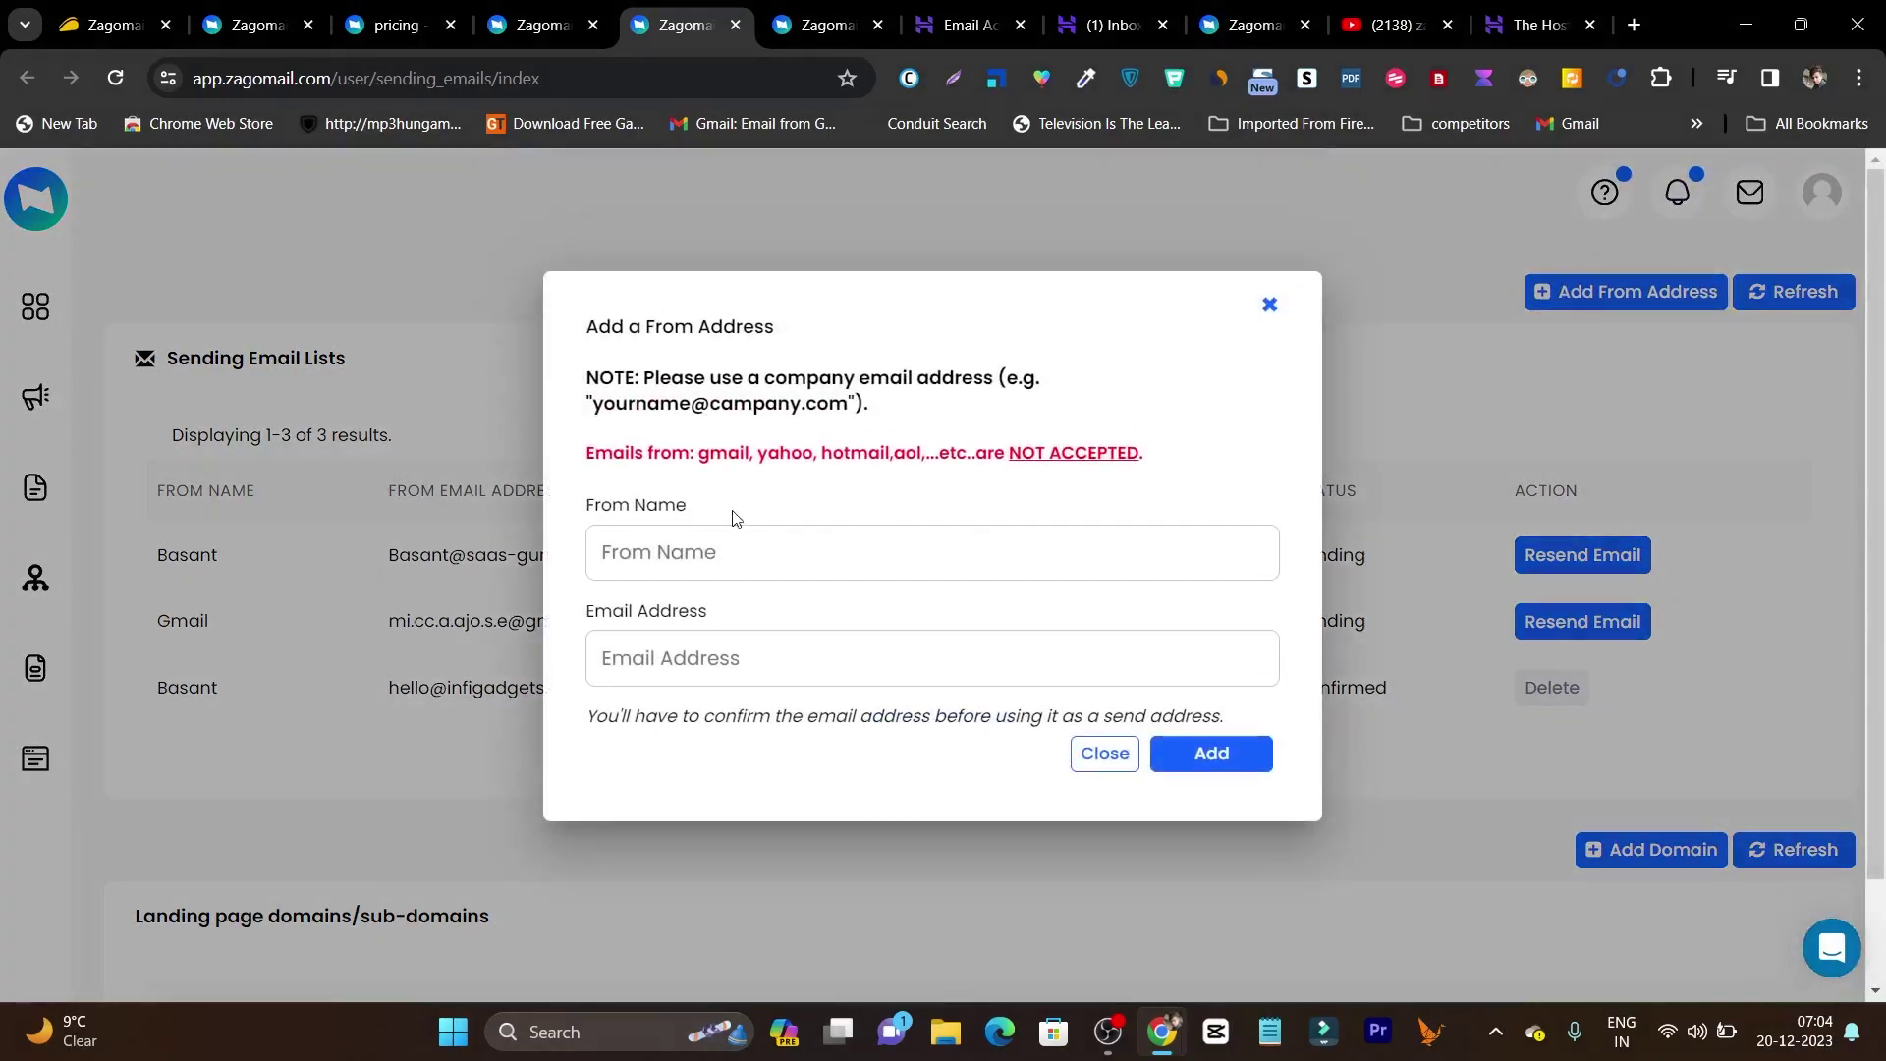
{"action": "left_click", "coordinate": [667, 546]}
{"action": "type", "text": "Basanmt"}
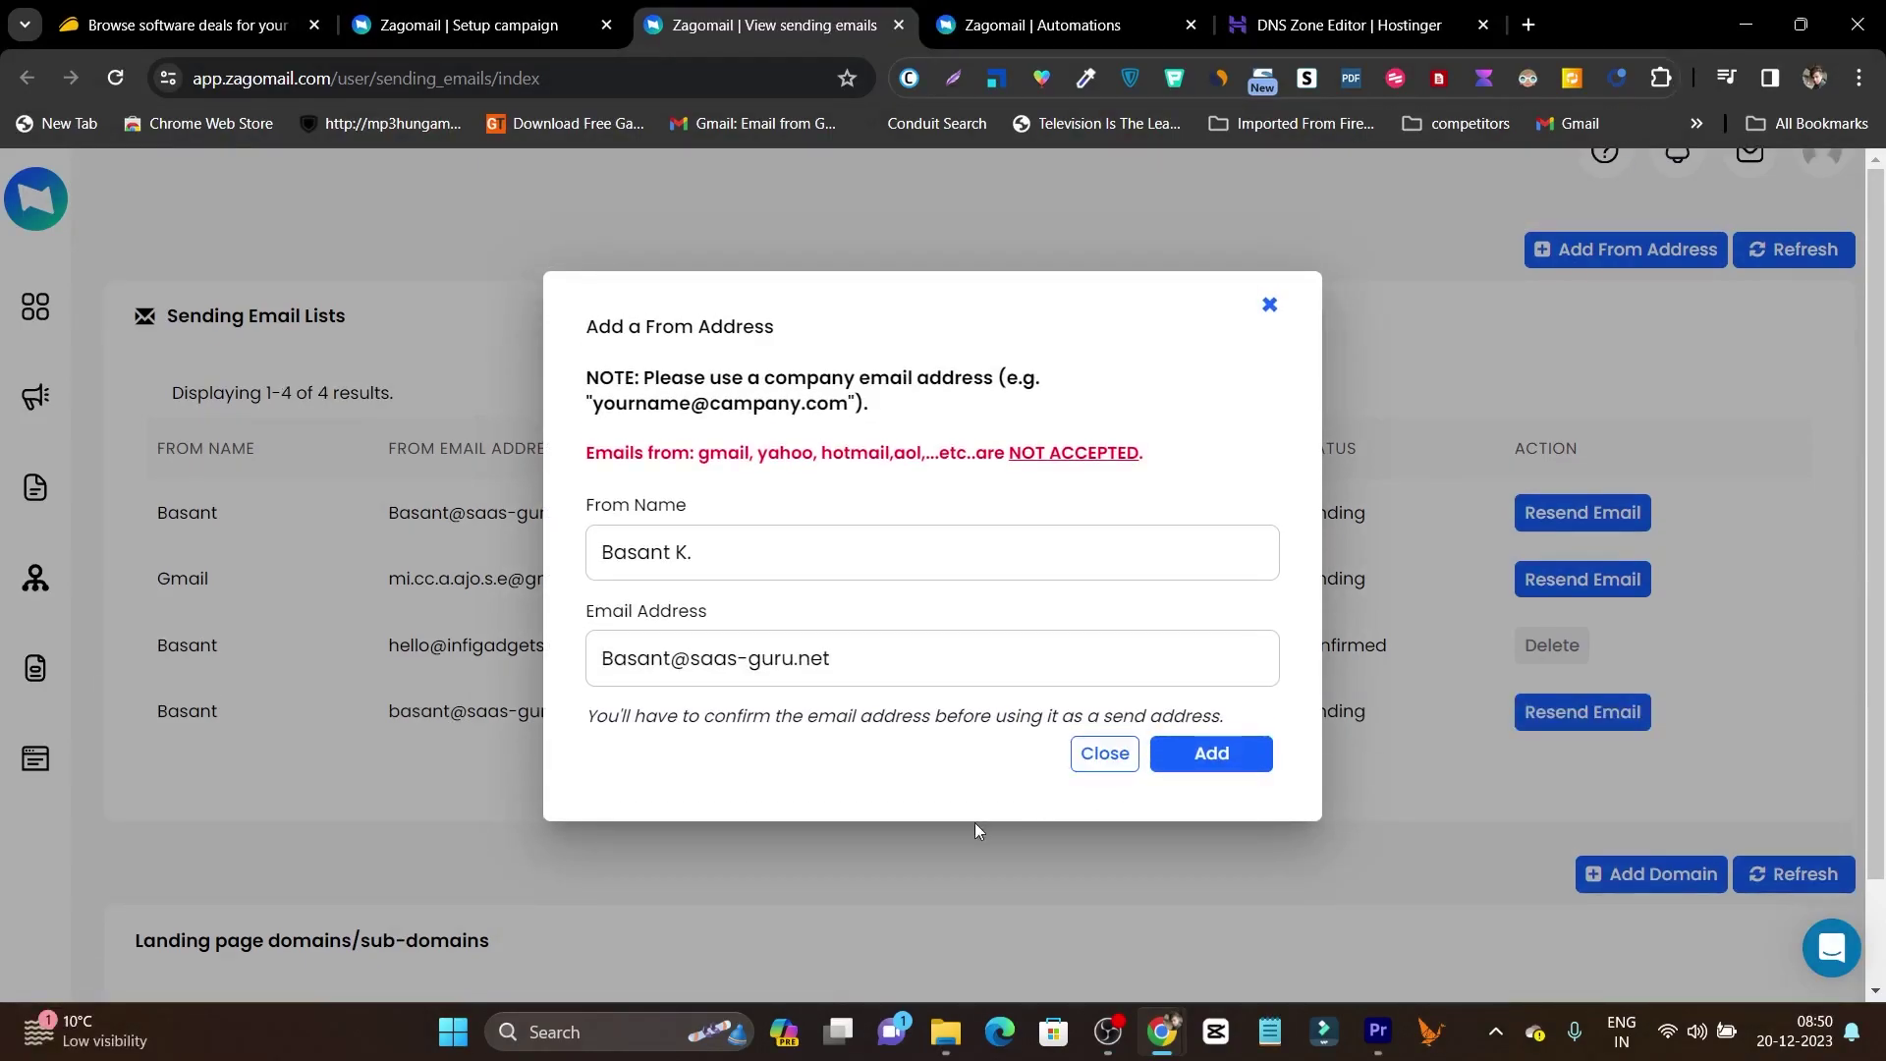
{"action": "left_click", "coordinate": [822, 660]}
{"action": "left_click_drag", "start_coordinate": [822, 660], "coordinate": [584, 673]}
{"action": "left_click", "coordinate": [763, 710]}
{"action": "left_click", "coordinate": [1225, 762]}
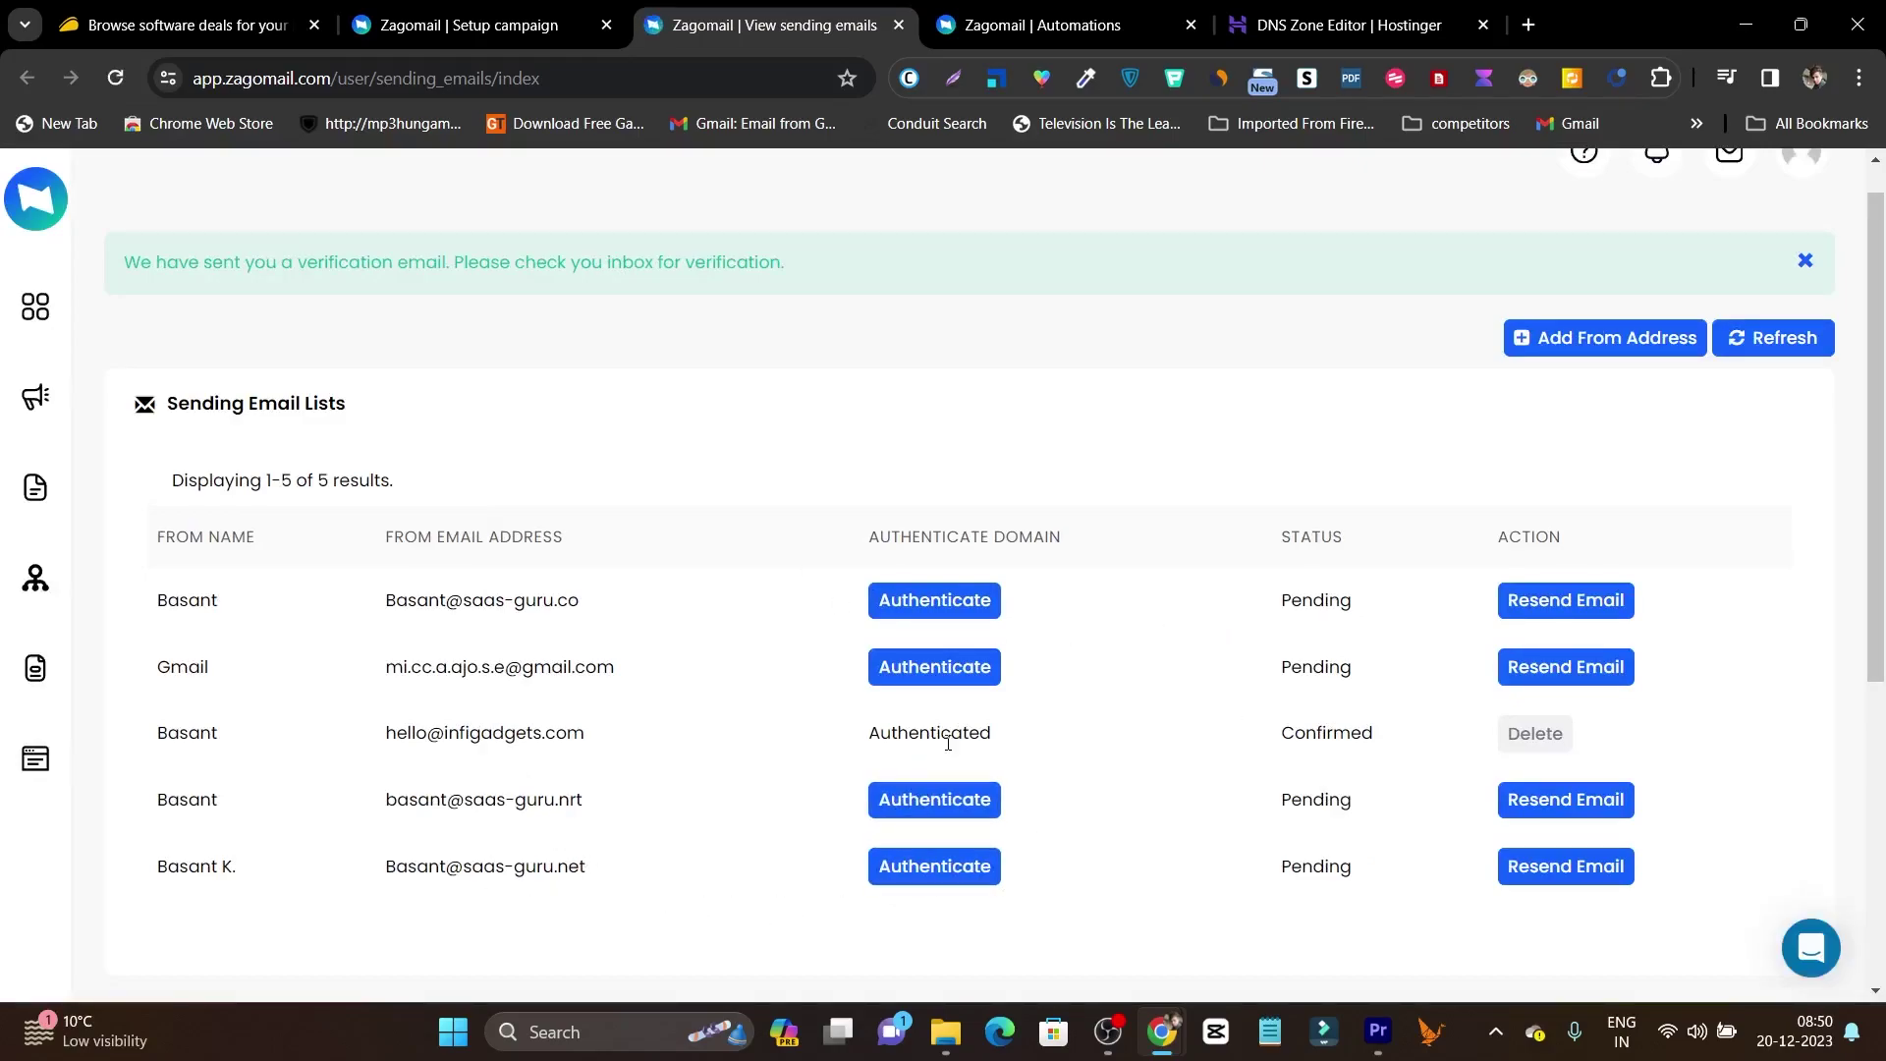
Show saas-guru.net's DKIM, SPF and DMARC records and select the DKIM name mailer._domainkey.
{"action": "left_click_drag", "start_coordinate": [351, 734], "coordinate": [588, 754]}
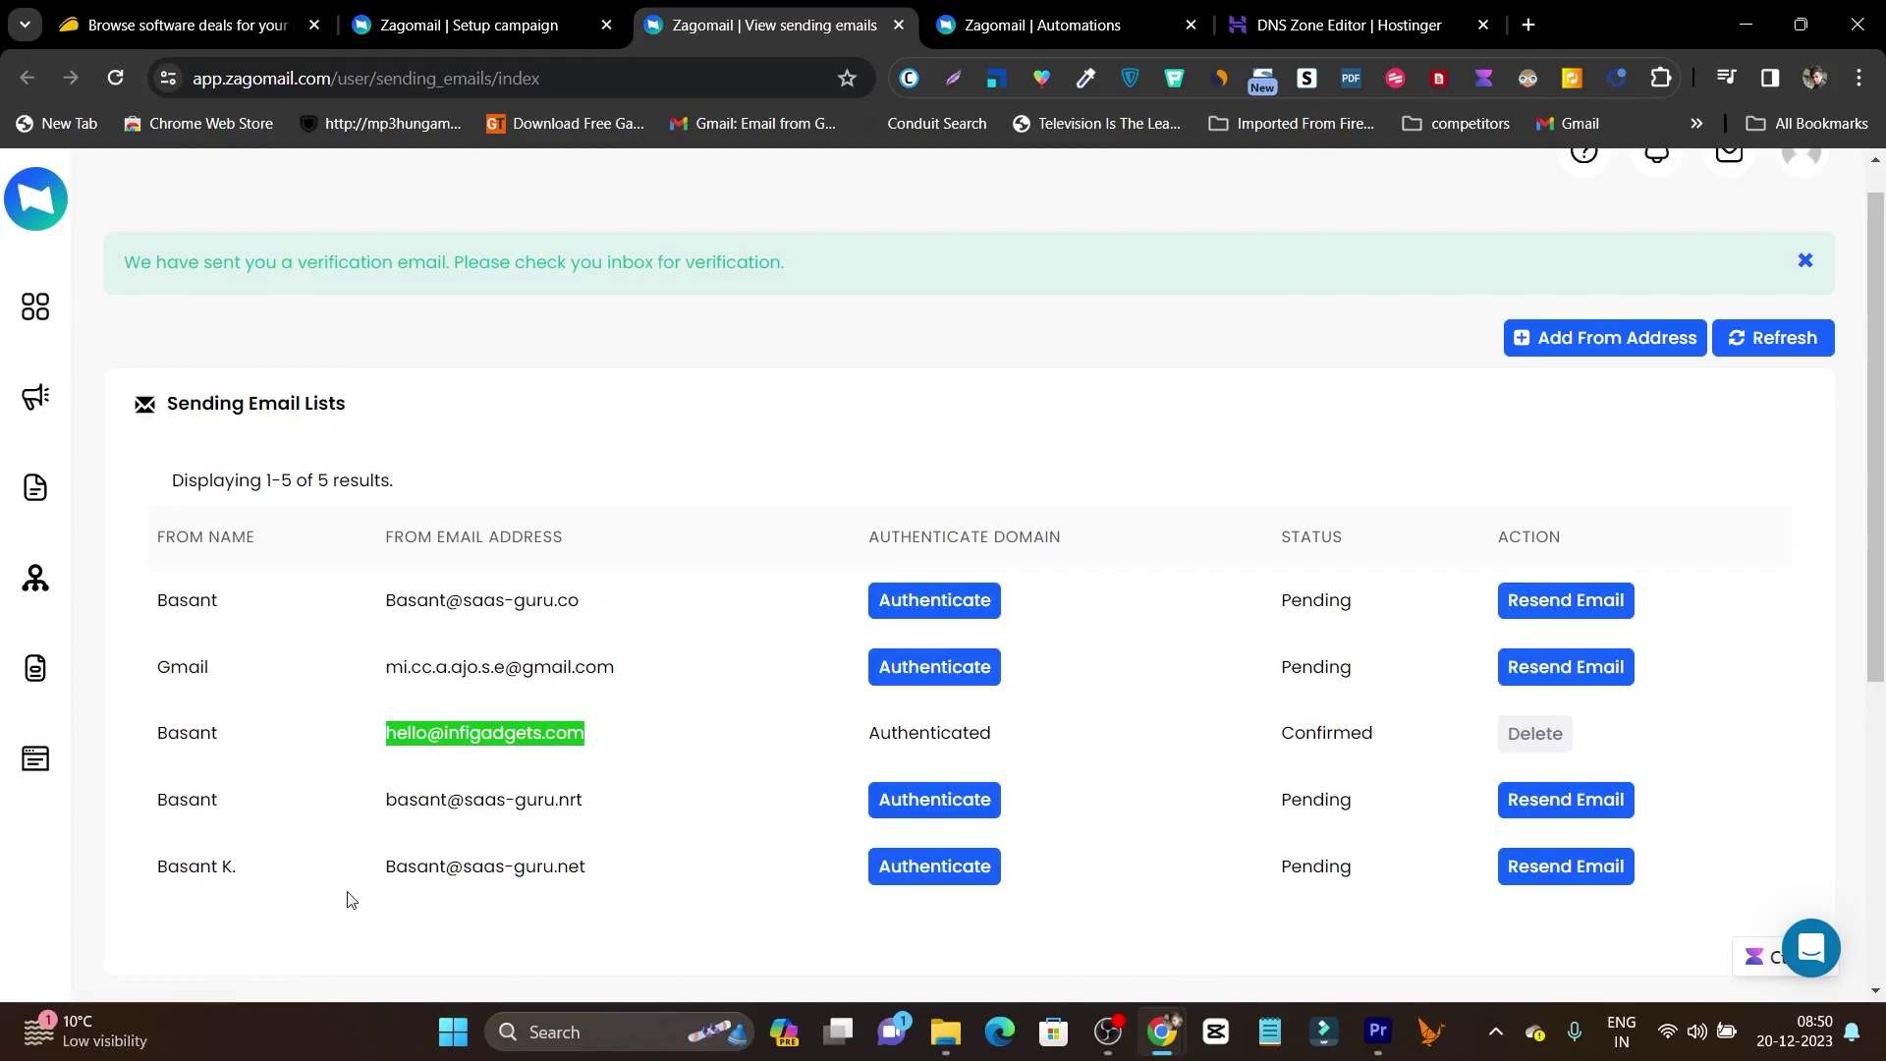
{"action": "left_click", "coordinate": [917, 872]}
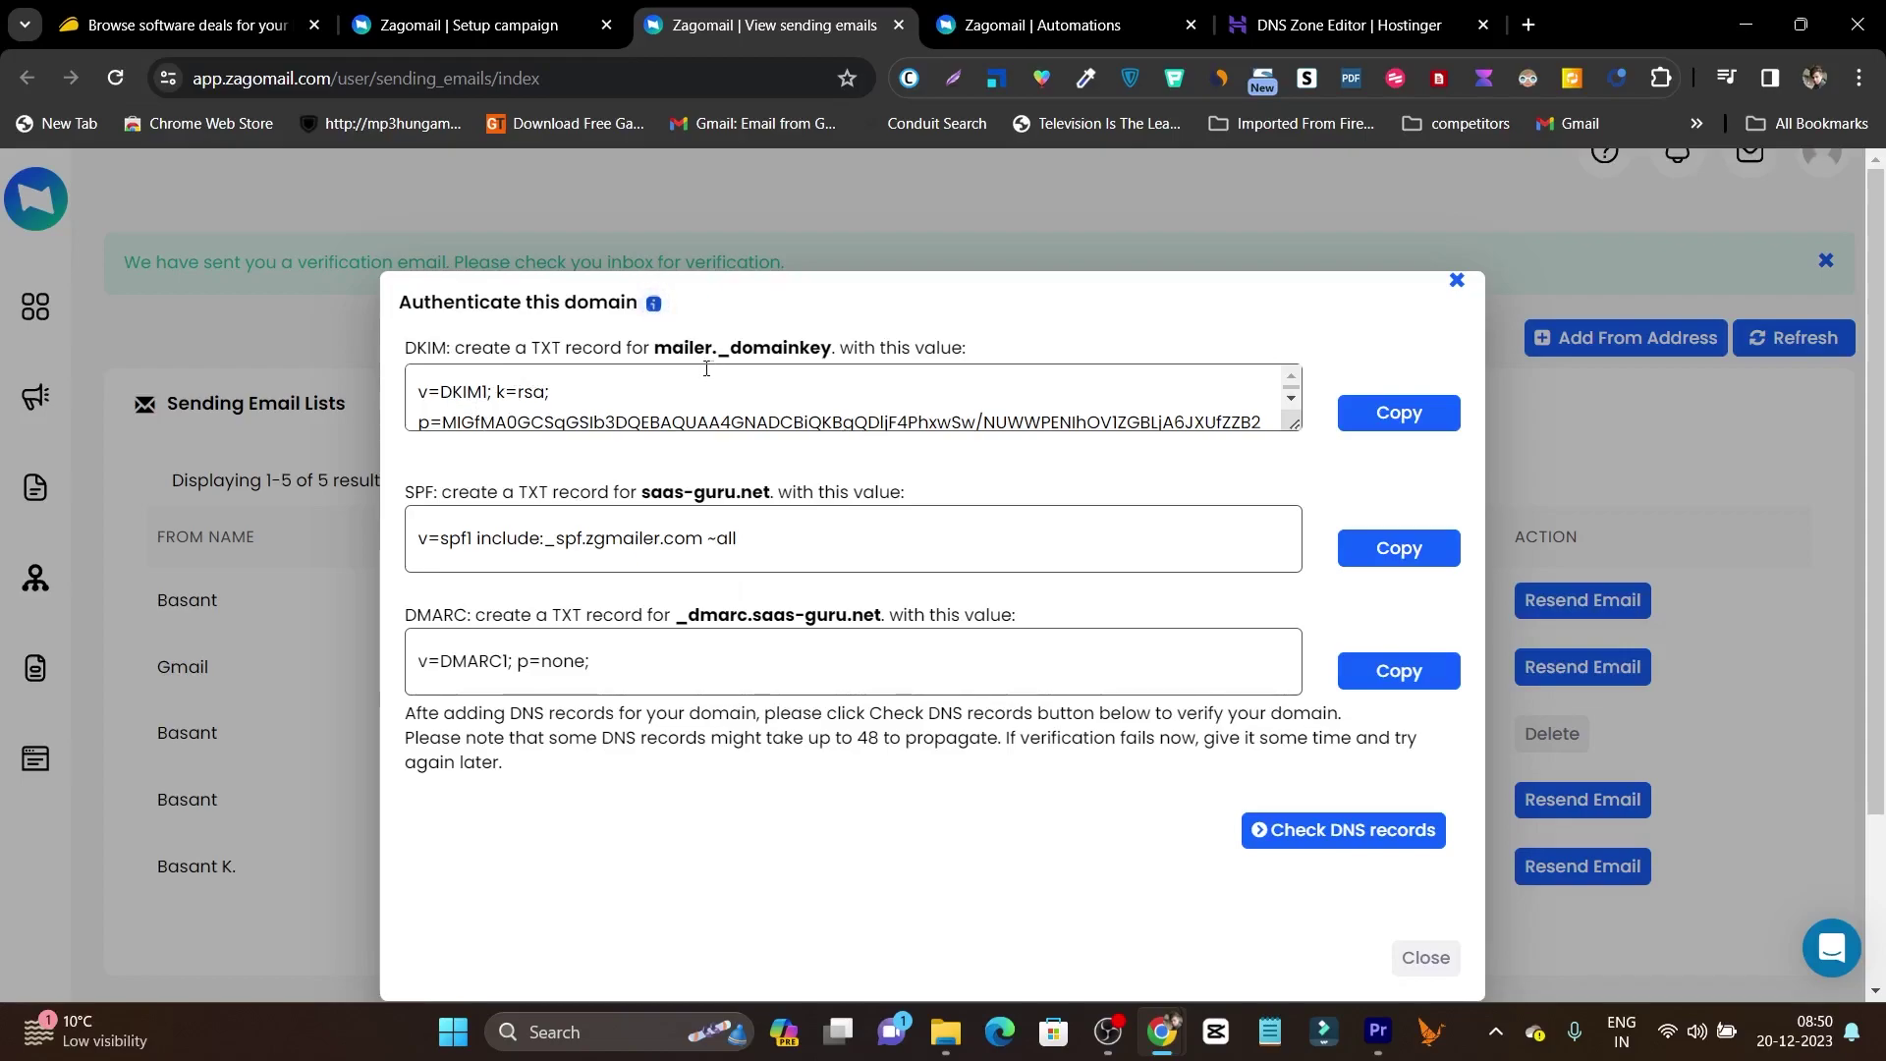
{"action": "left_click_drag", "start_coordinate": [651, 349], "coordinate": [835, 350]}
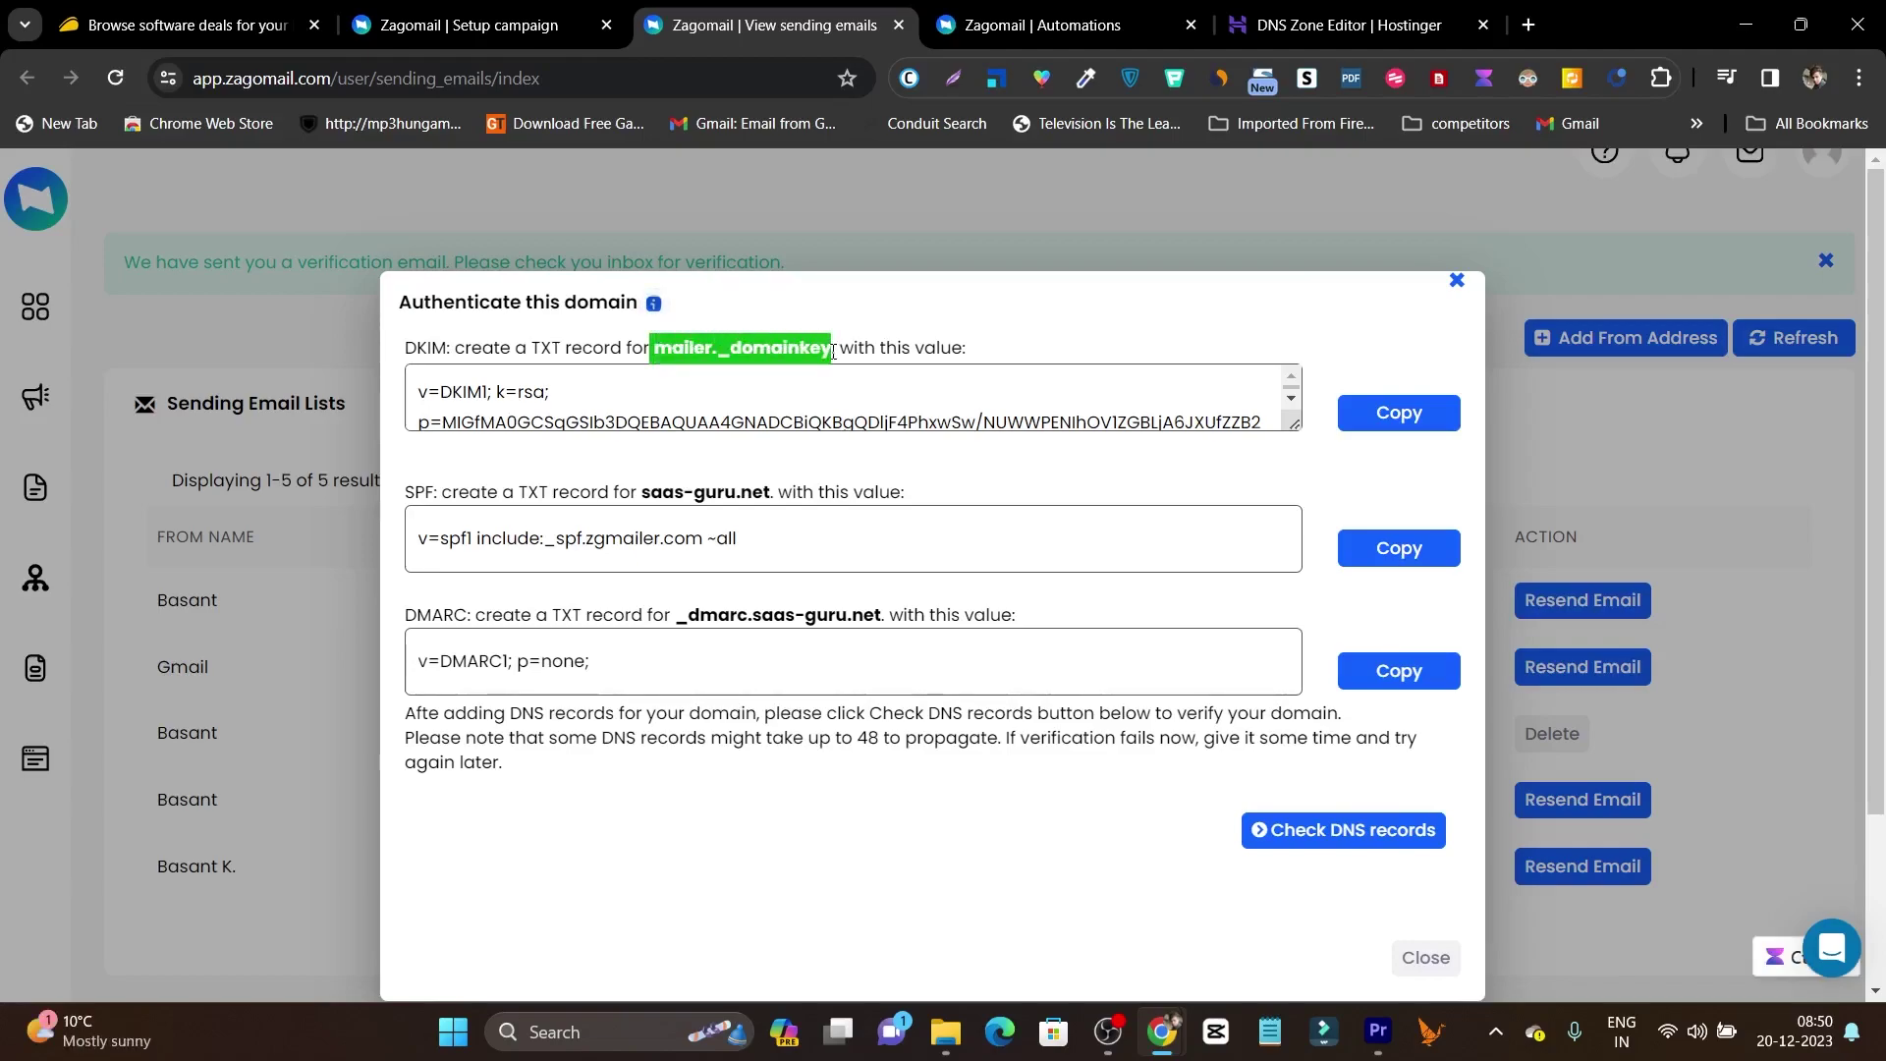
In Hostinger's reloaded DNS Zone Editor, start a TXT record named mailer._domainkey.
{"action": "left_click", "coordinate": [1323, 10]}
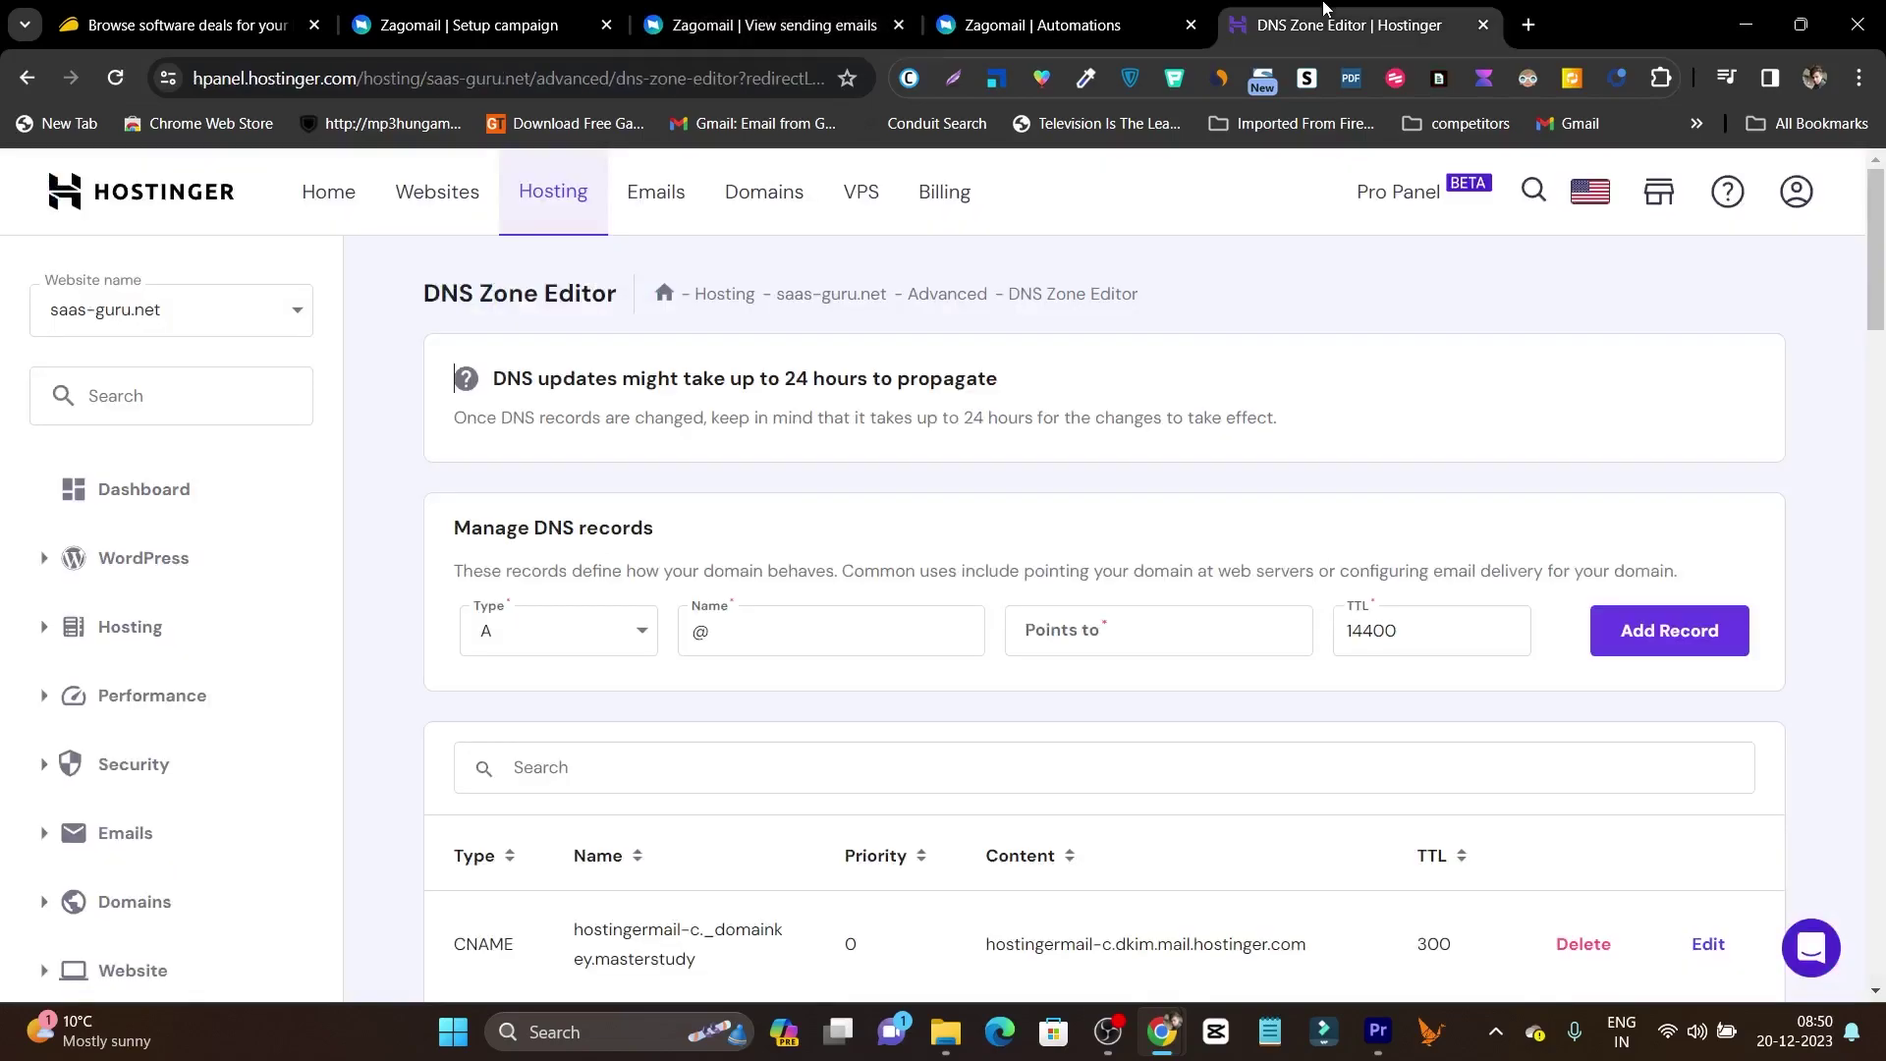
{"action": "scroll", "coordinate": [261, 756], "scroll_direction": "down", "scroll_amount": 3}
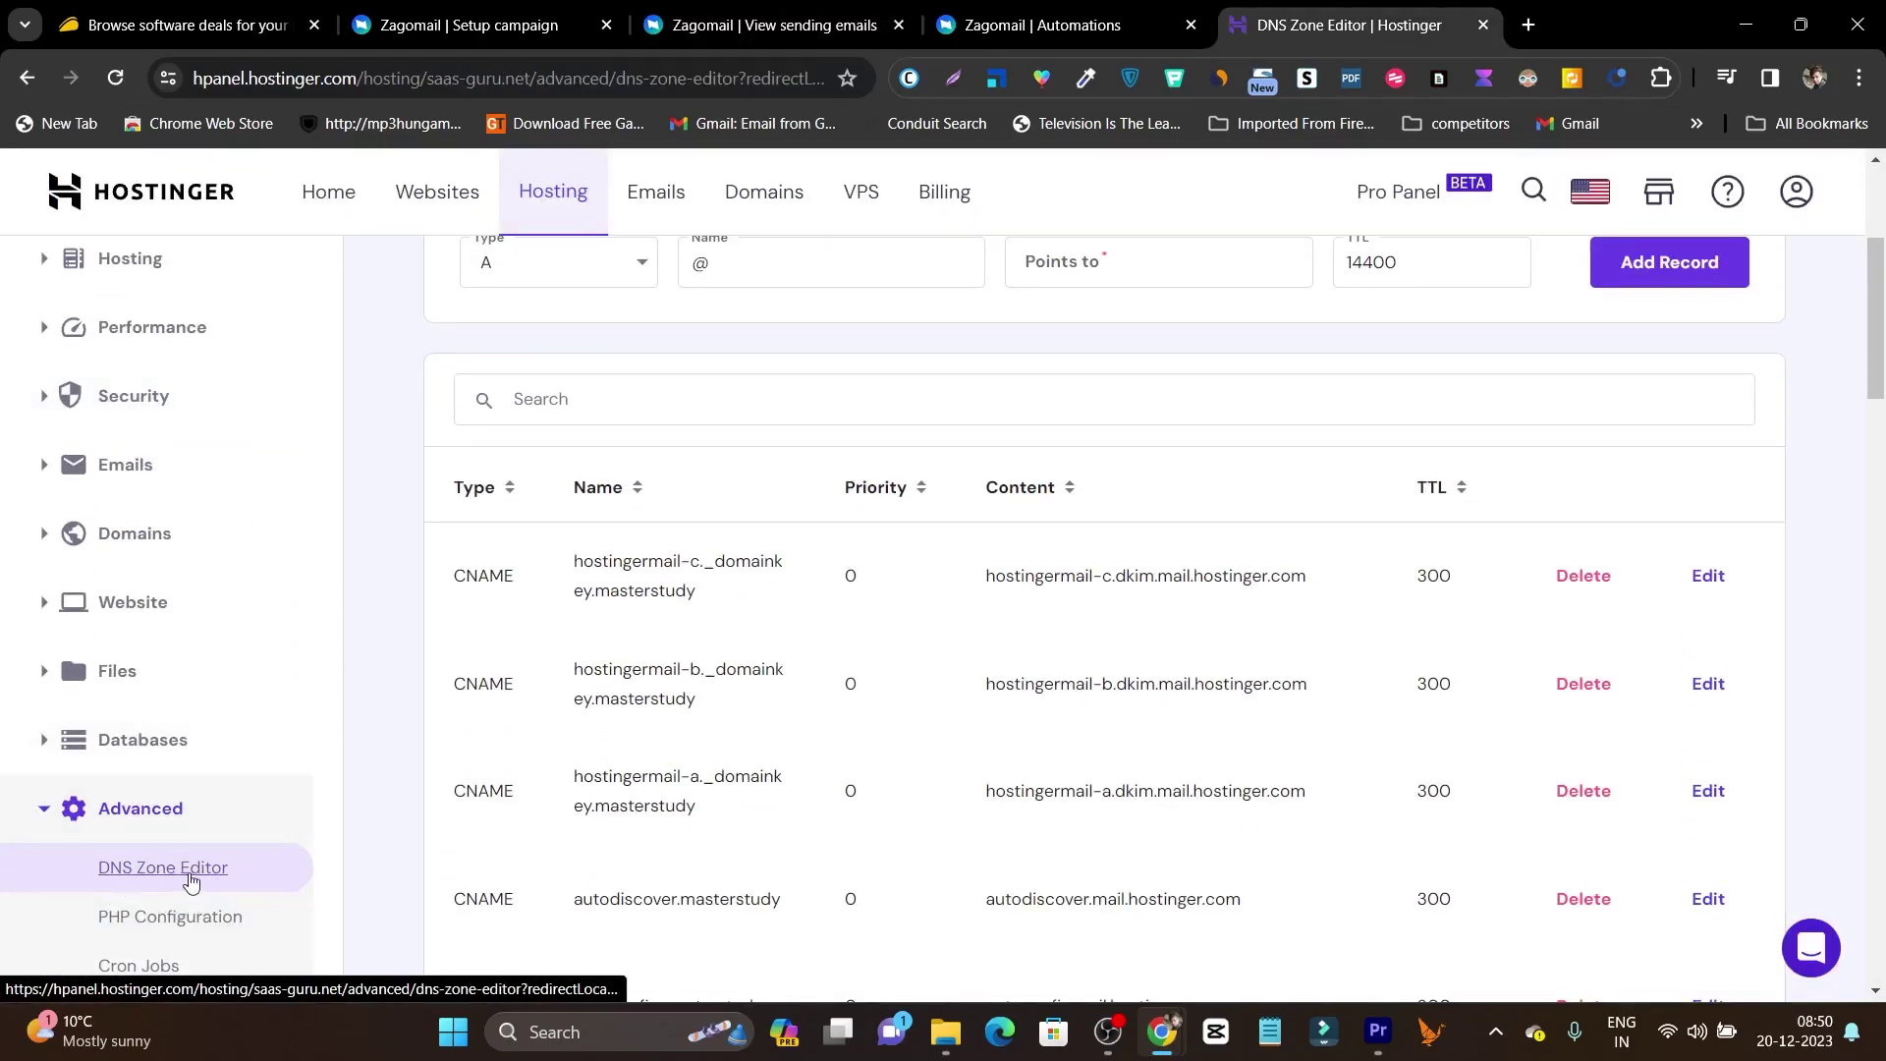
{"action": "left_click", "coordinate": [158, 872]}
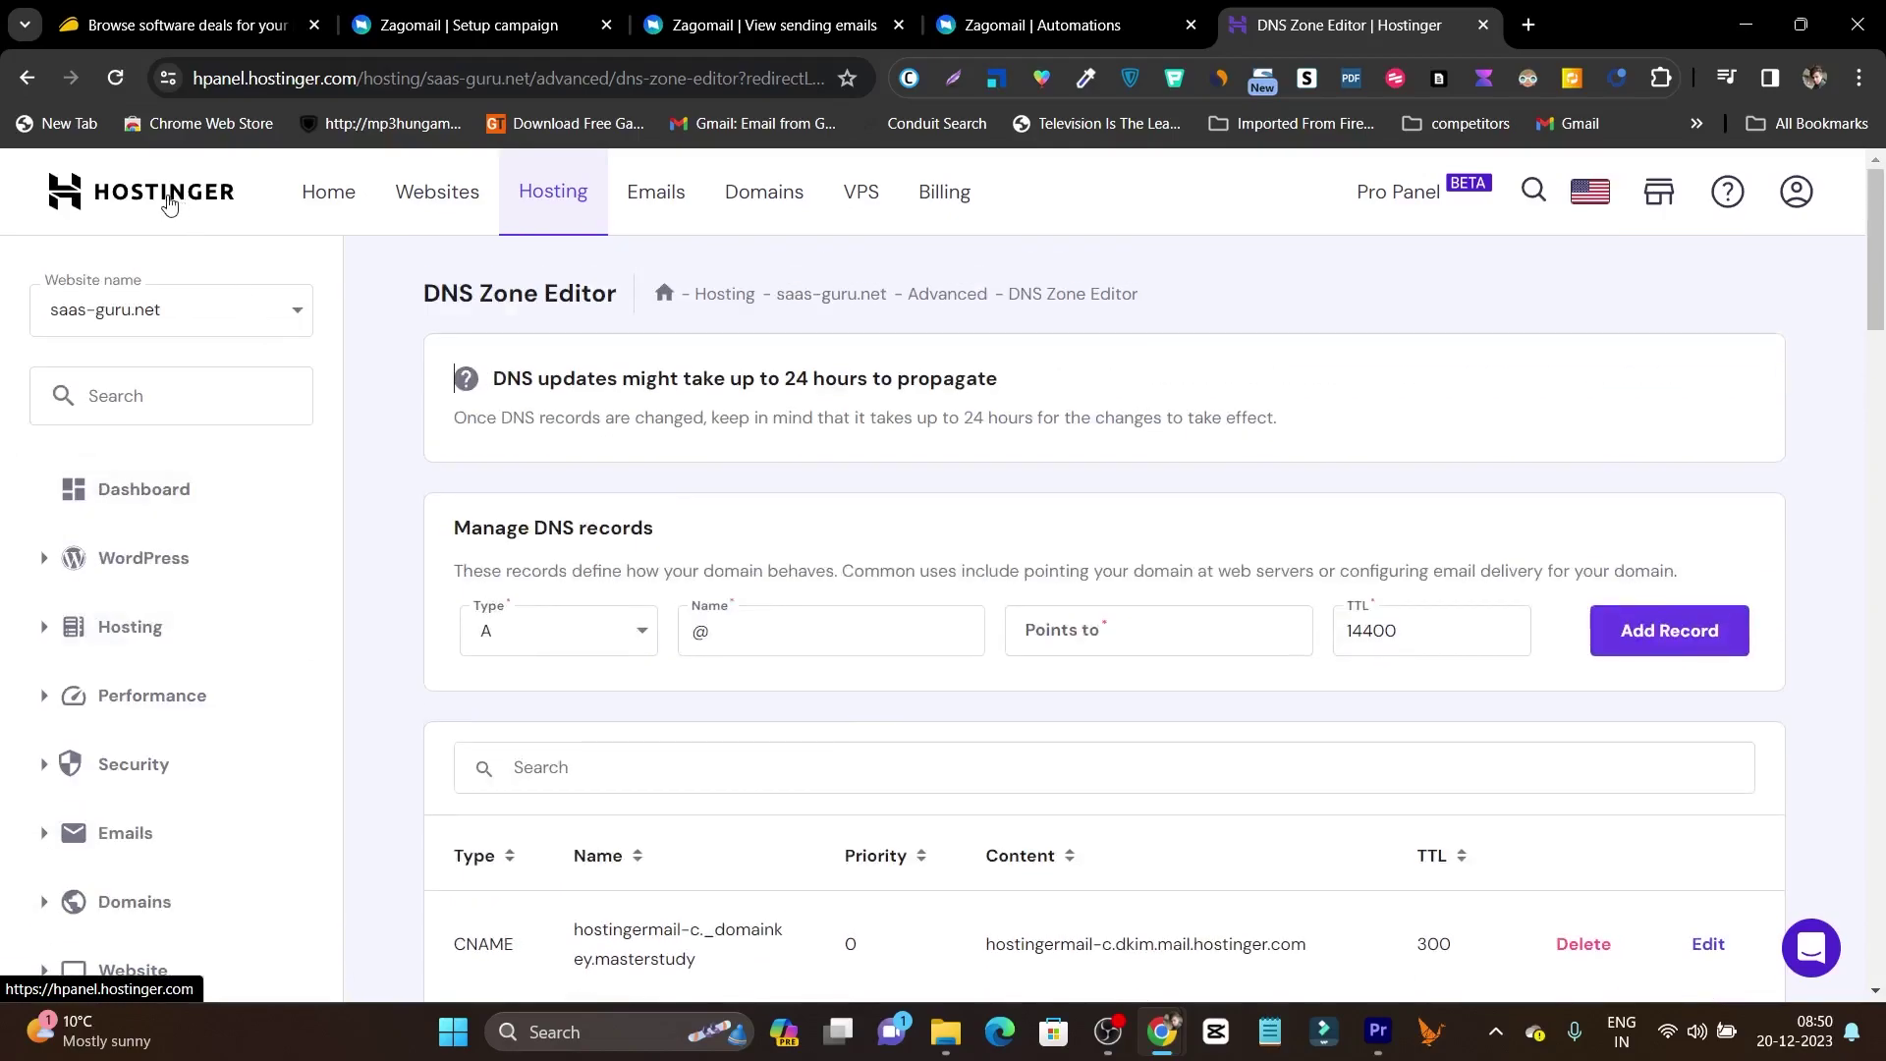
{"action": "scroll", "coordinate": [286, 522], "scroll_direction": "down", "scroll_amount": 6}
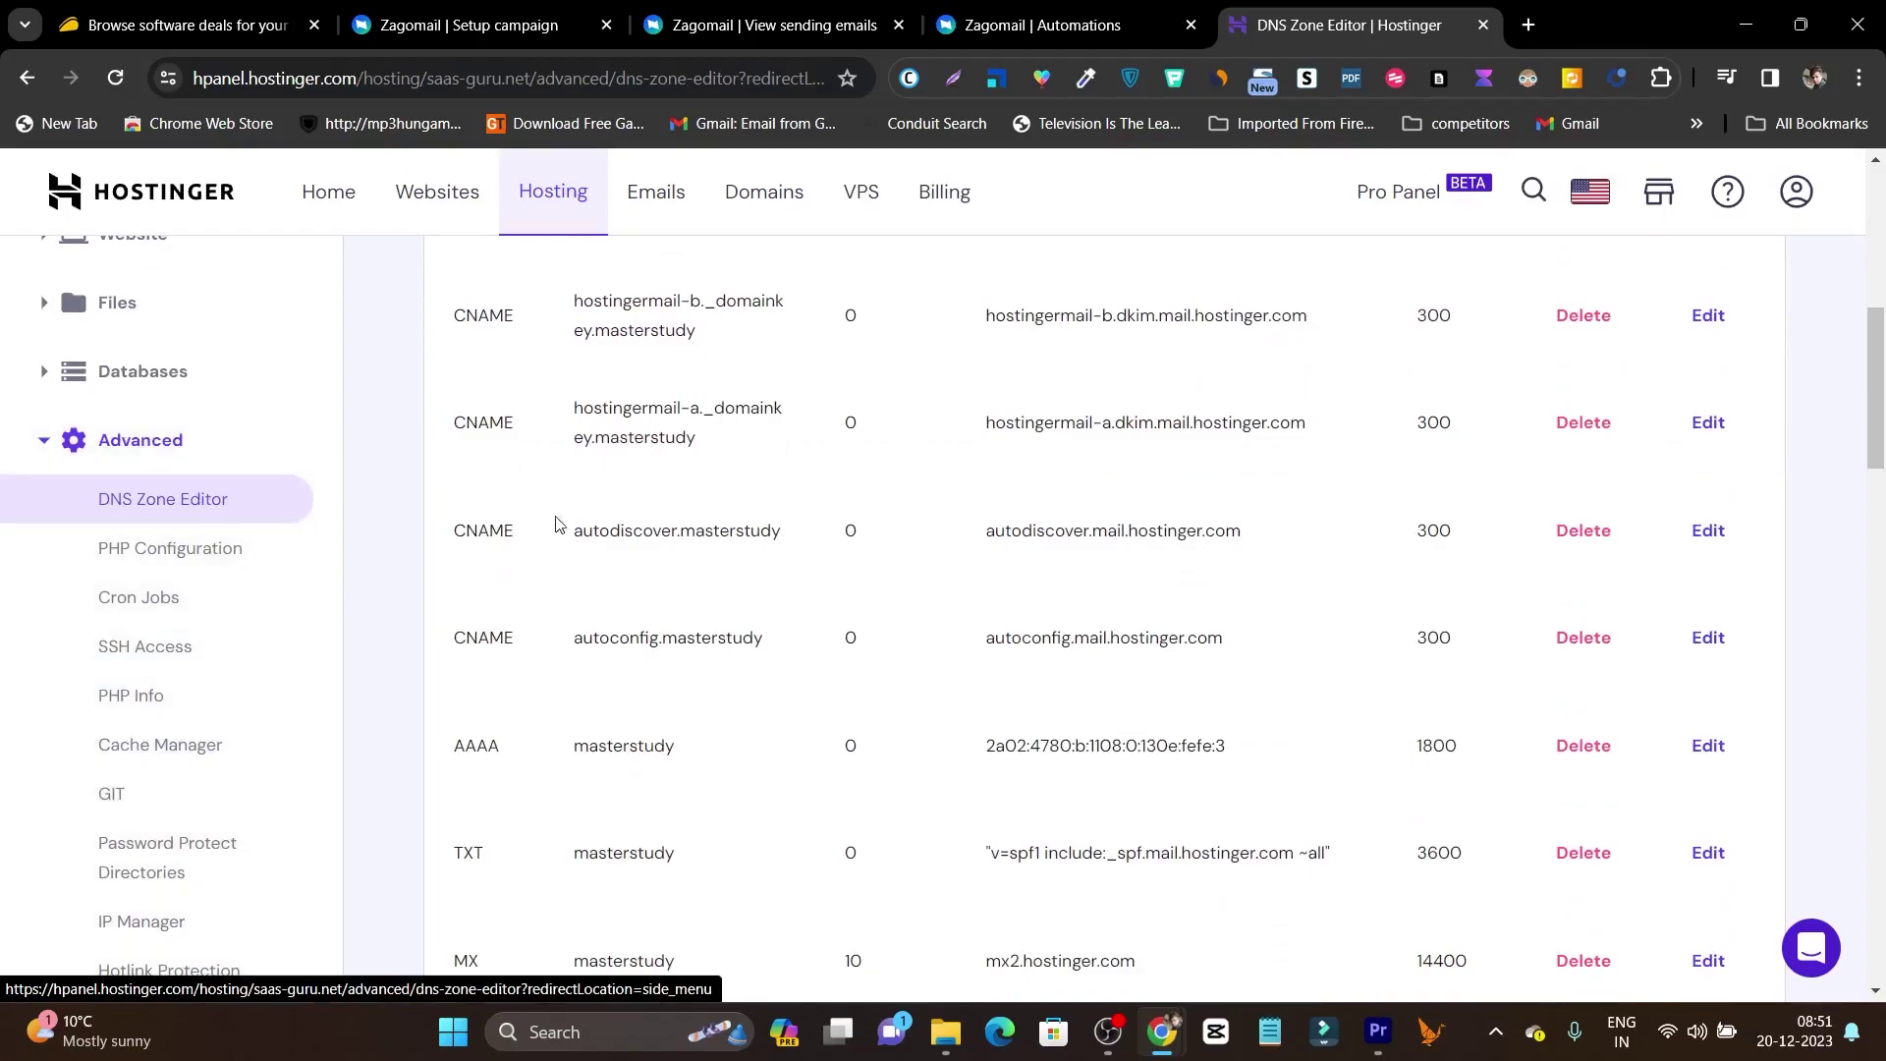
{"action": "scroll", "coordinate": [851, 553], "scroll_direction": "up", "scroll_amount": 5}
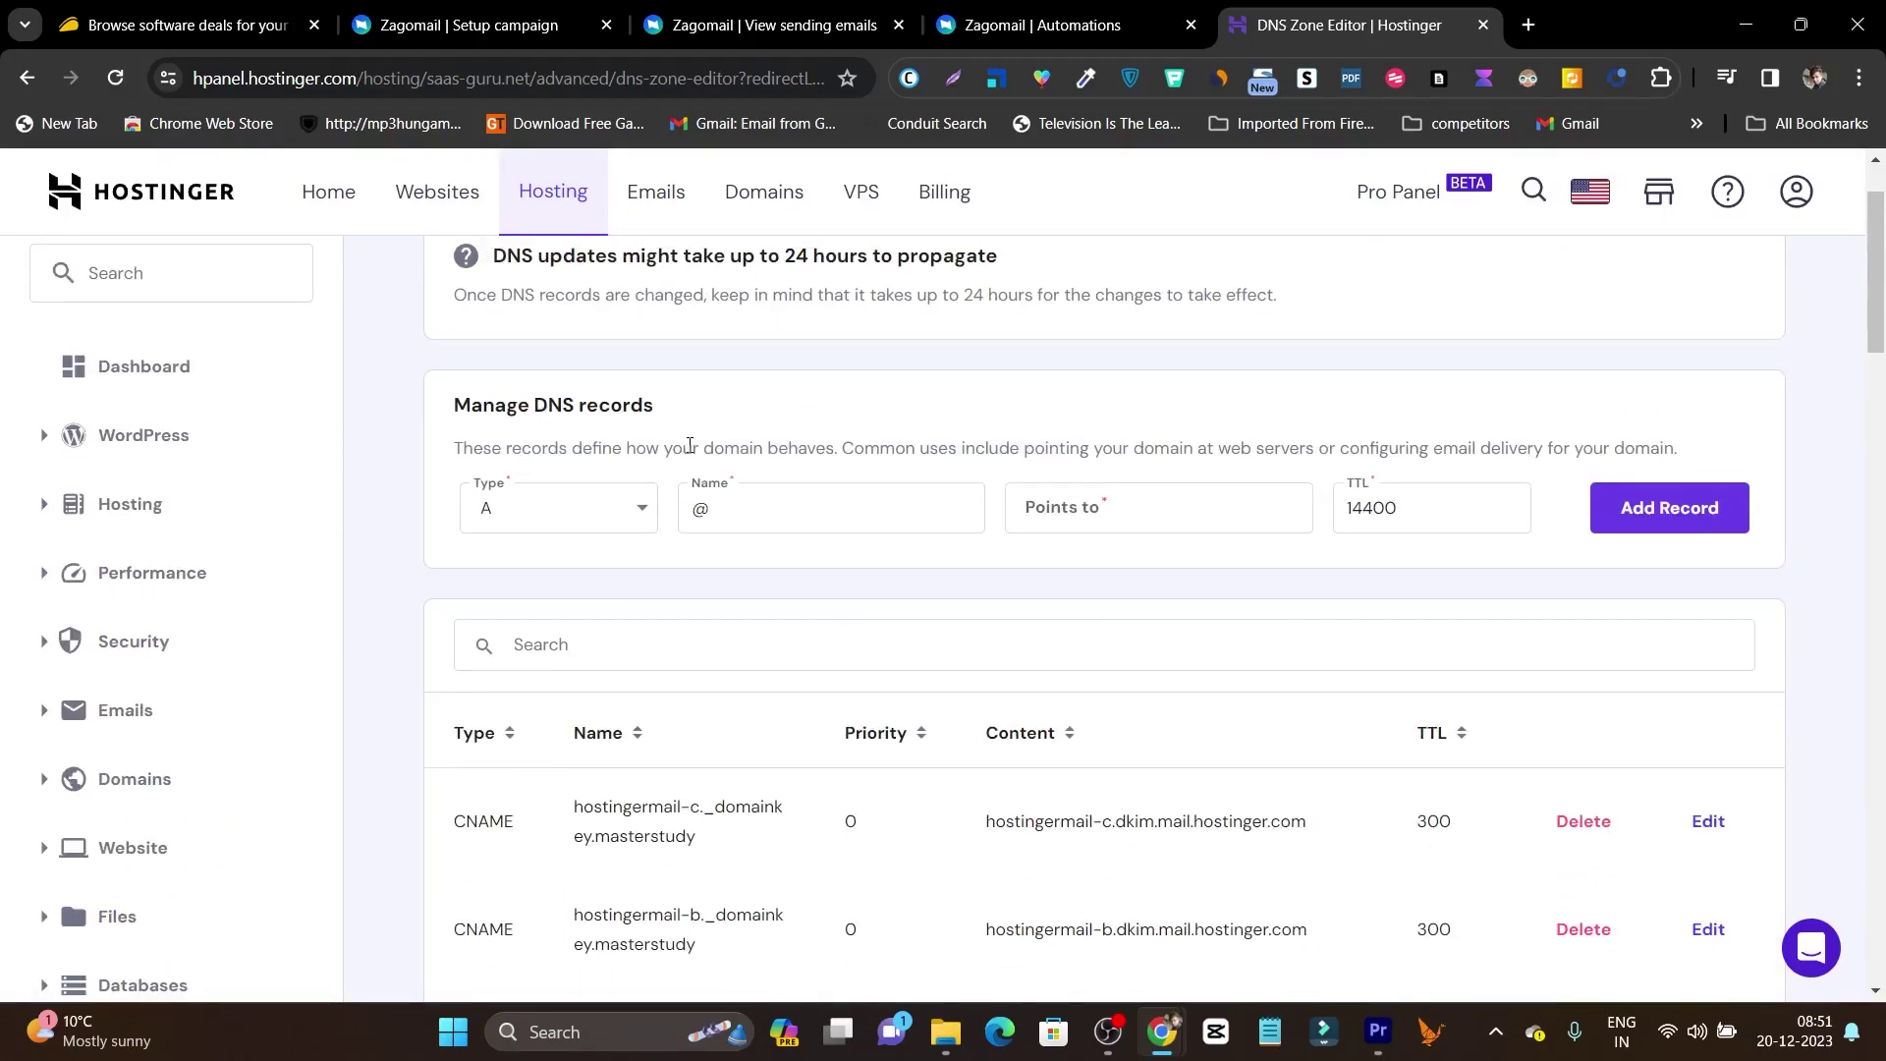
{"action": "left_click", "coordinate": [605, 510]}
{"action": "left_click", "coordinate": [580, 875]}
{"action": "left_click", "coordinate": [775, 525]}
{"action": "type", "text": "mailer._domainkey"}
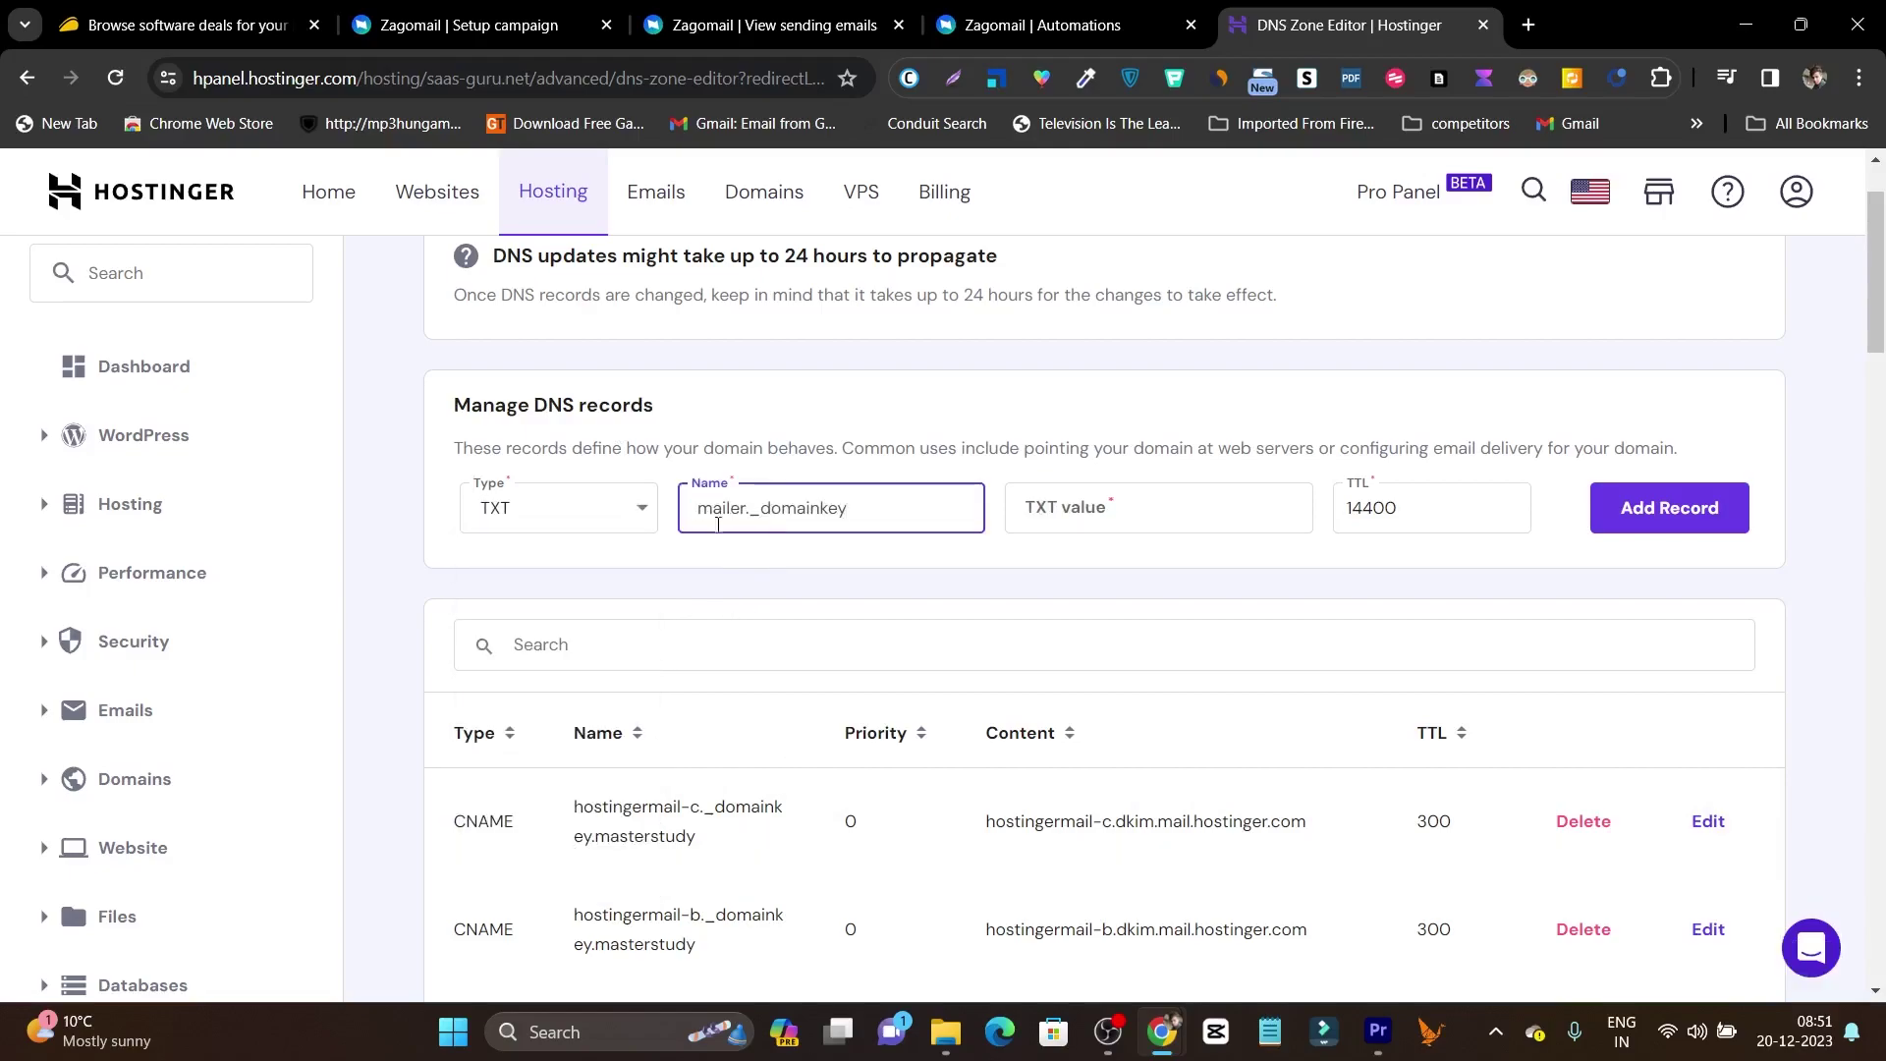
Copy Zagomail's DKIM key and paste it as the mailer._domainkey TXT record's value.
{"action": "left_click", "coordinate": [1030, 8]}
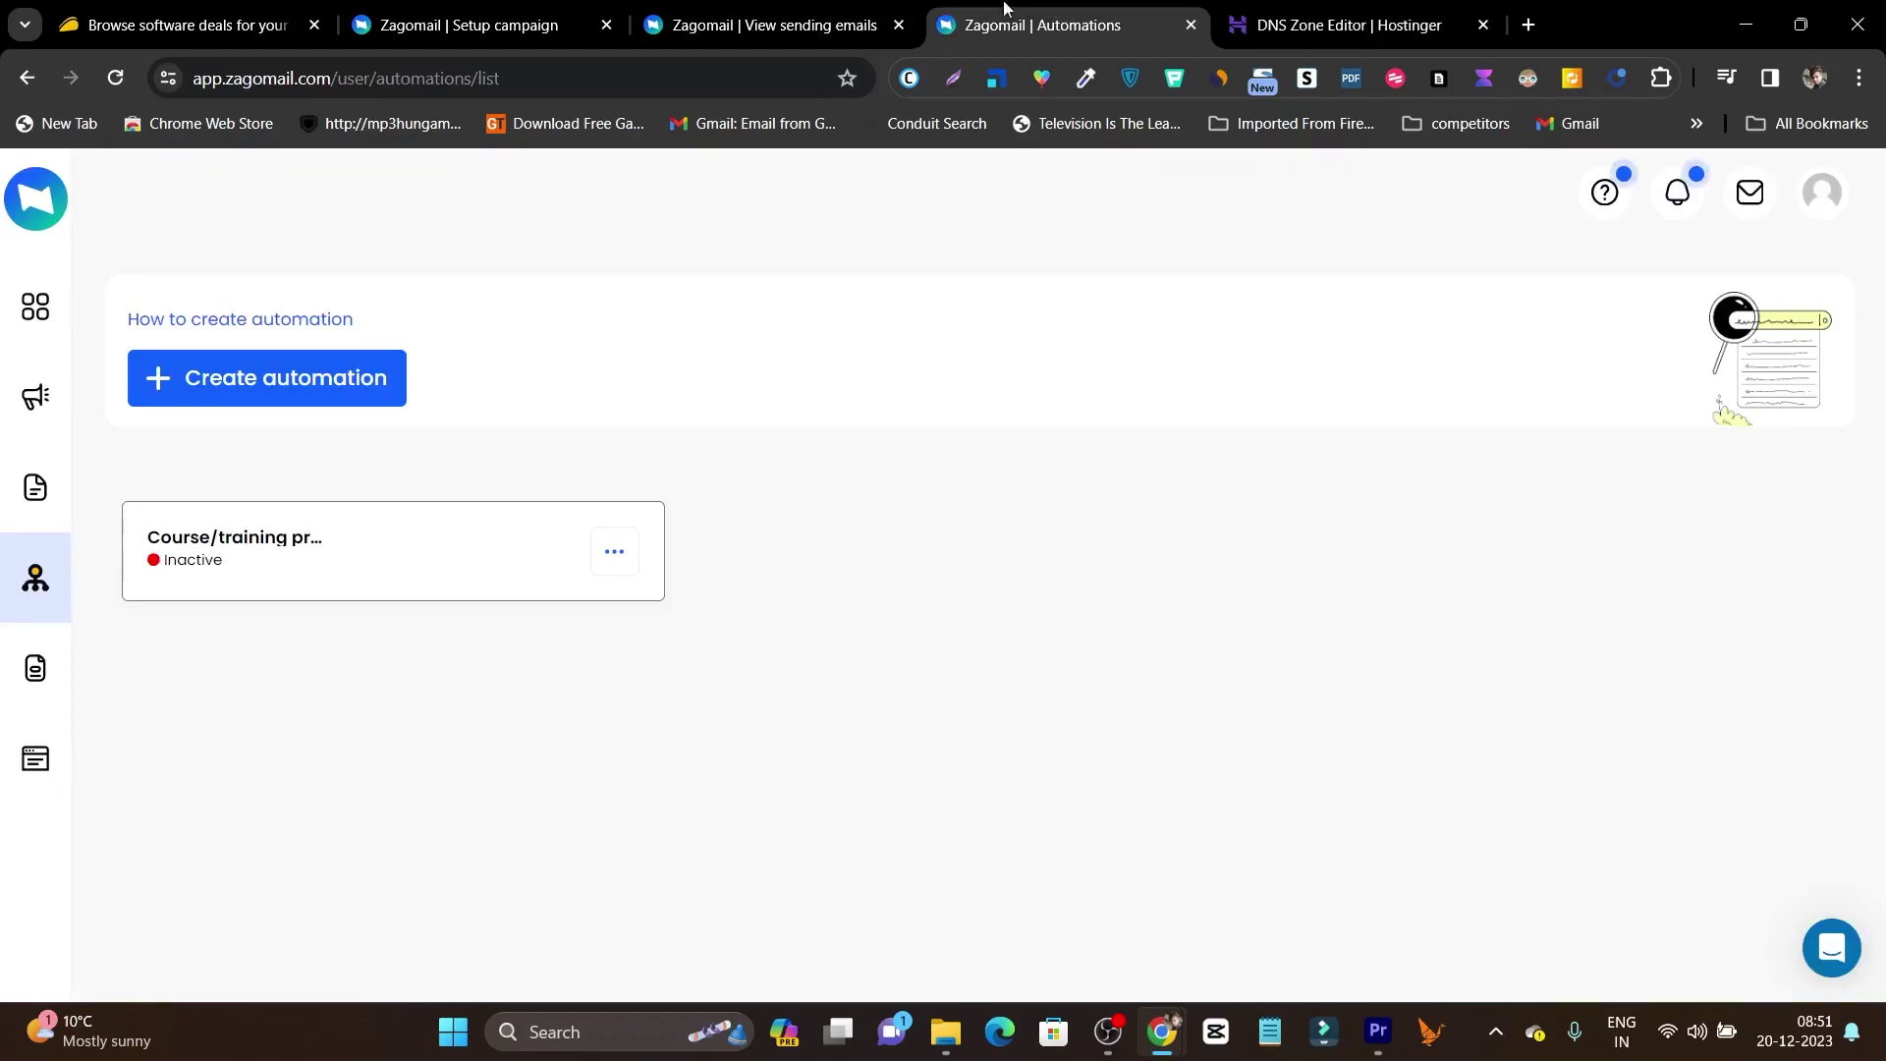
{"action": "left_click", "coordinate": [816, 10]}
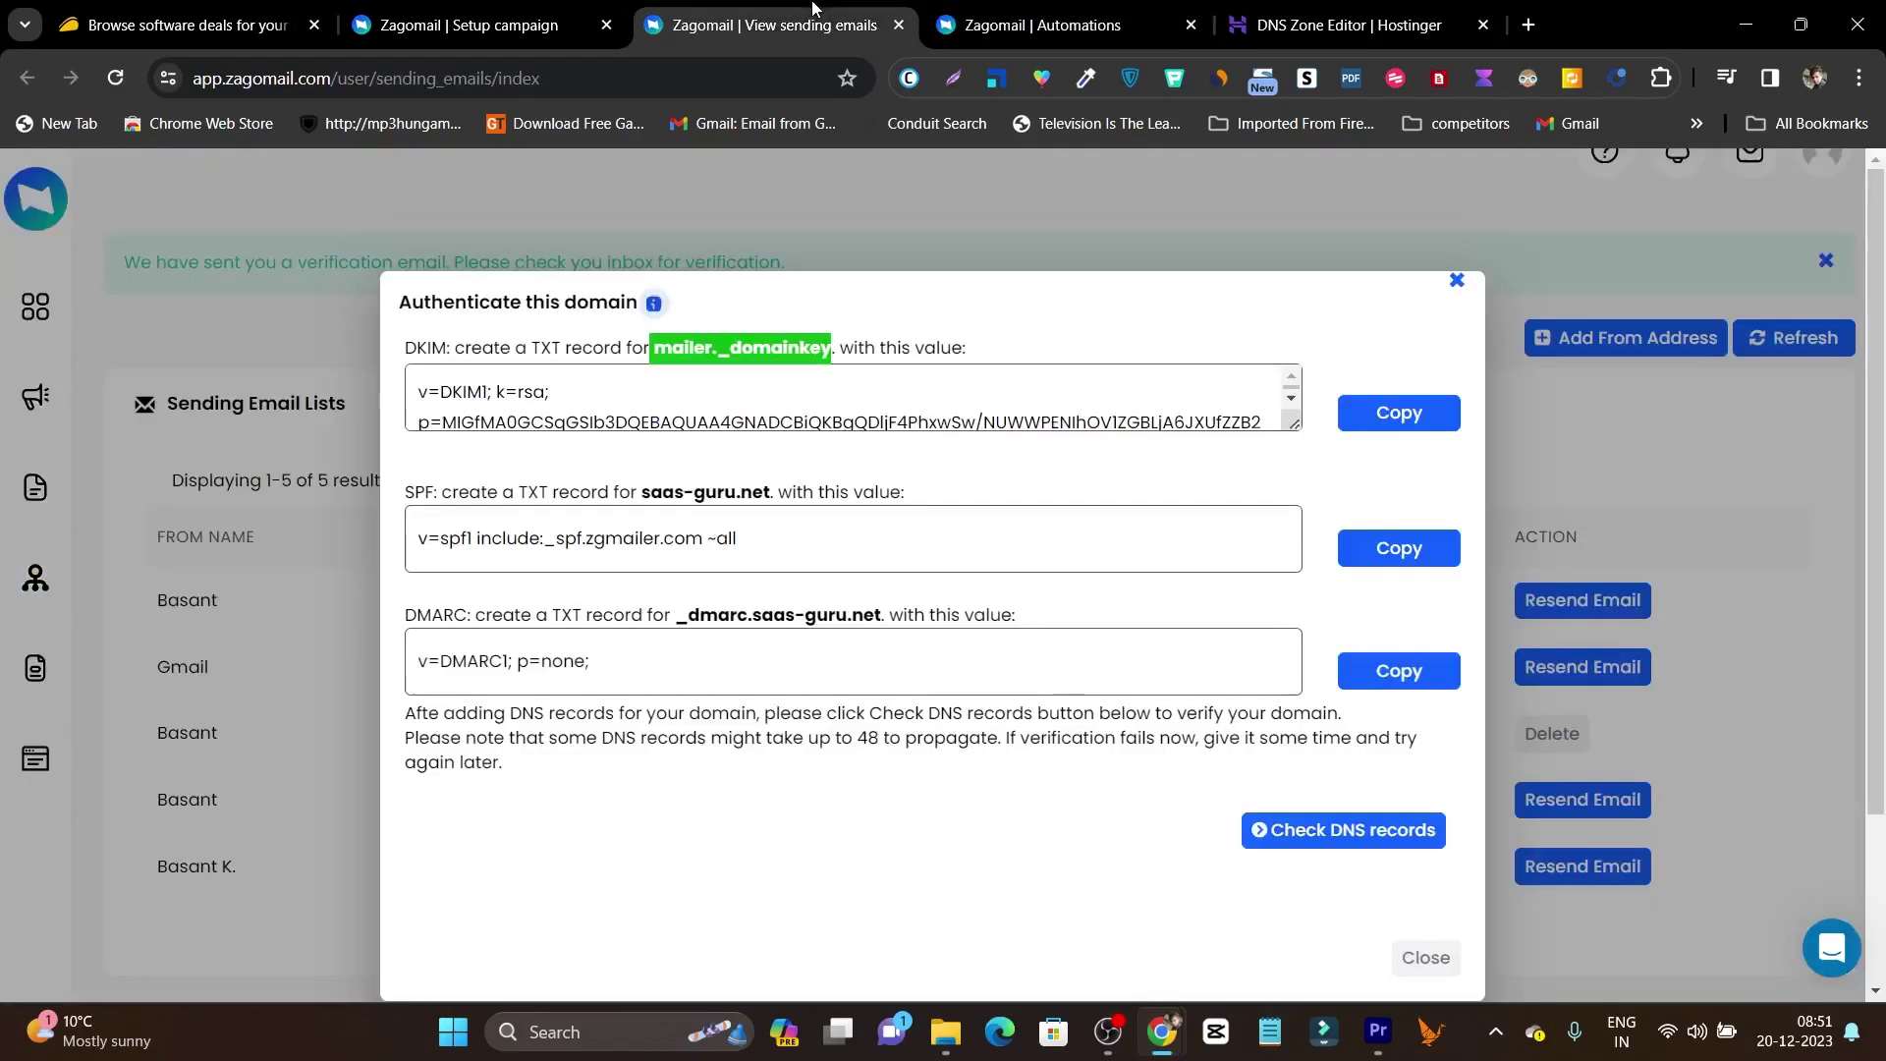
{"action": "left_click", "coordinate": [779, 421]}
{"action": "left_click", "coordinate": [1399, 412]}
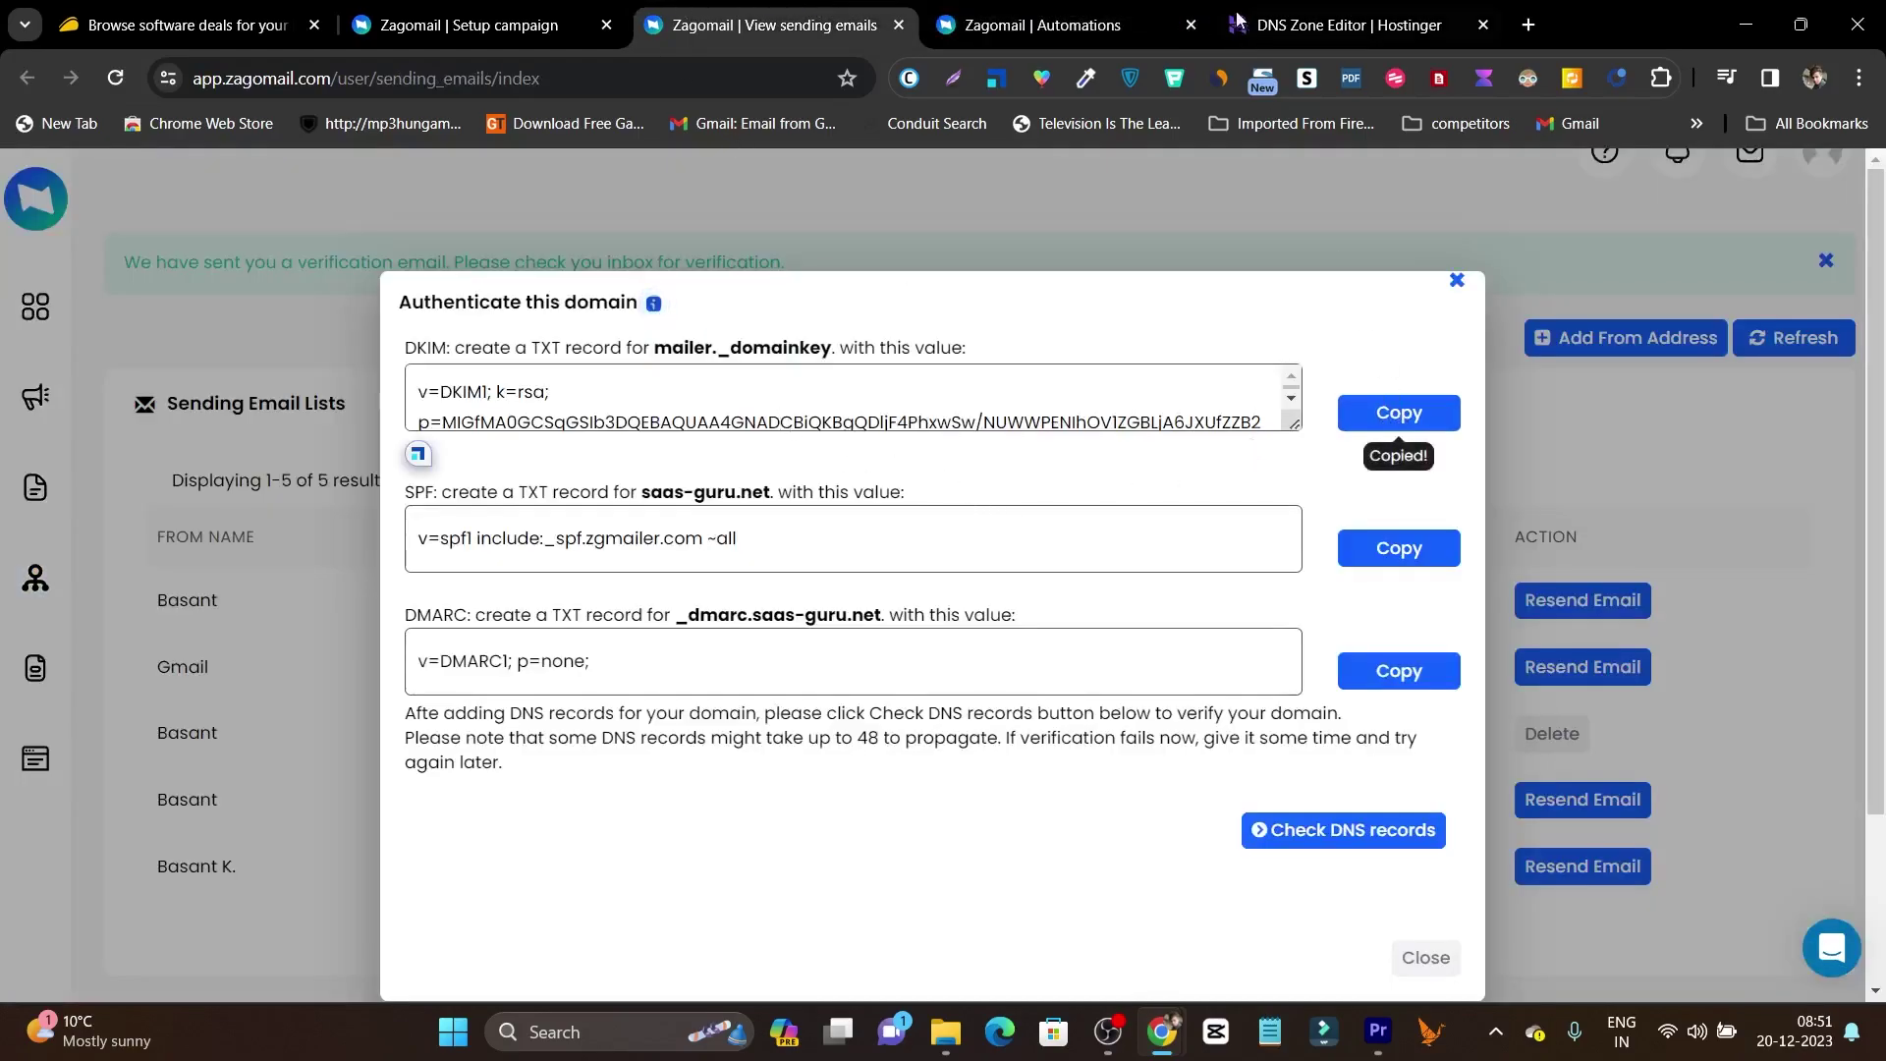
{"action": "left_click", "coordinate": [1346, 24]}
{"action": "left_click", "coordinate": [1124, 497]}
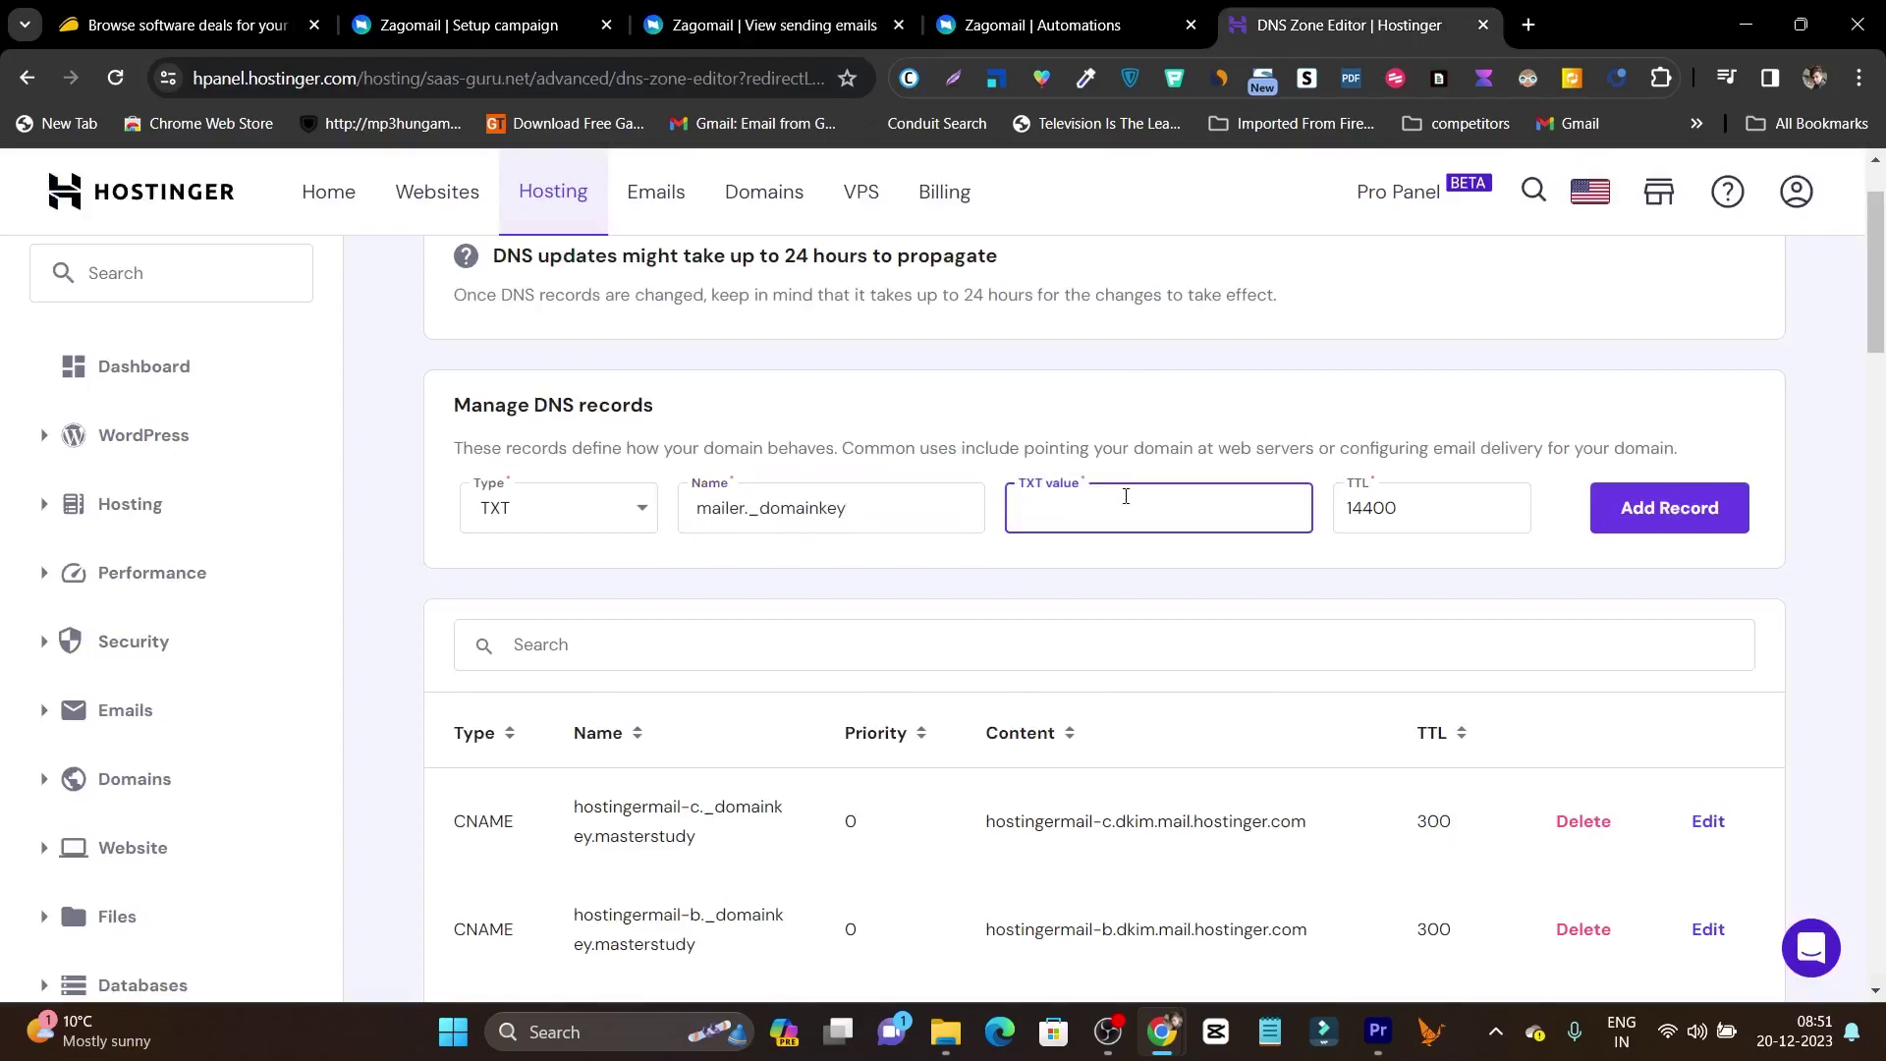
{"action": "key", "text": "ctrl+v"}
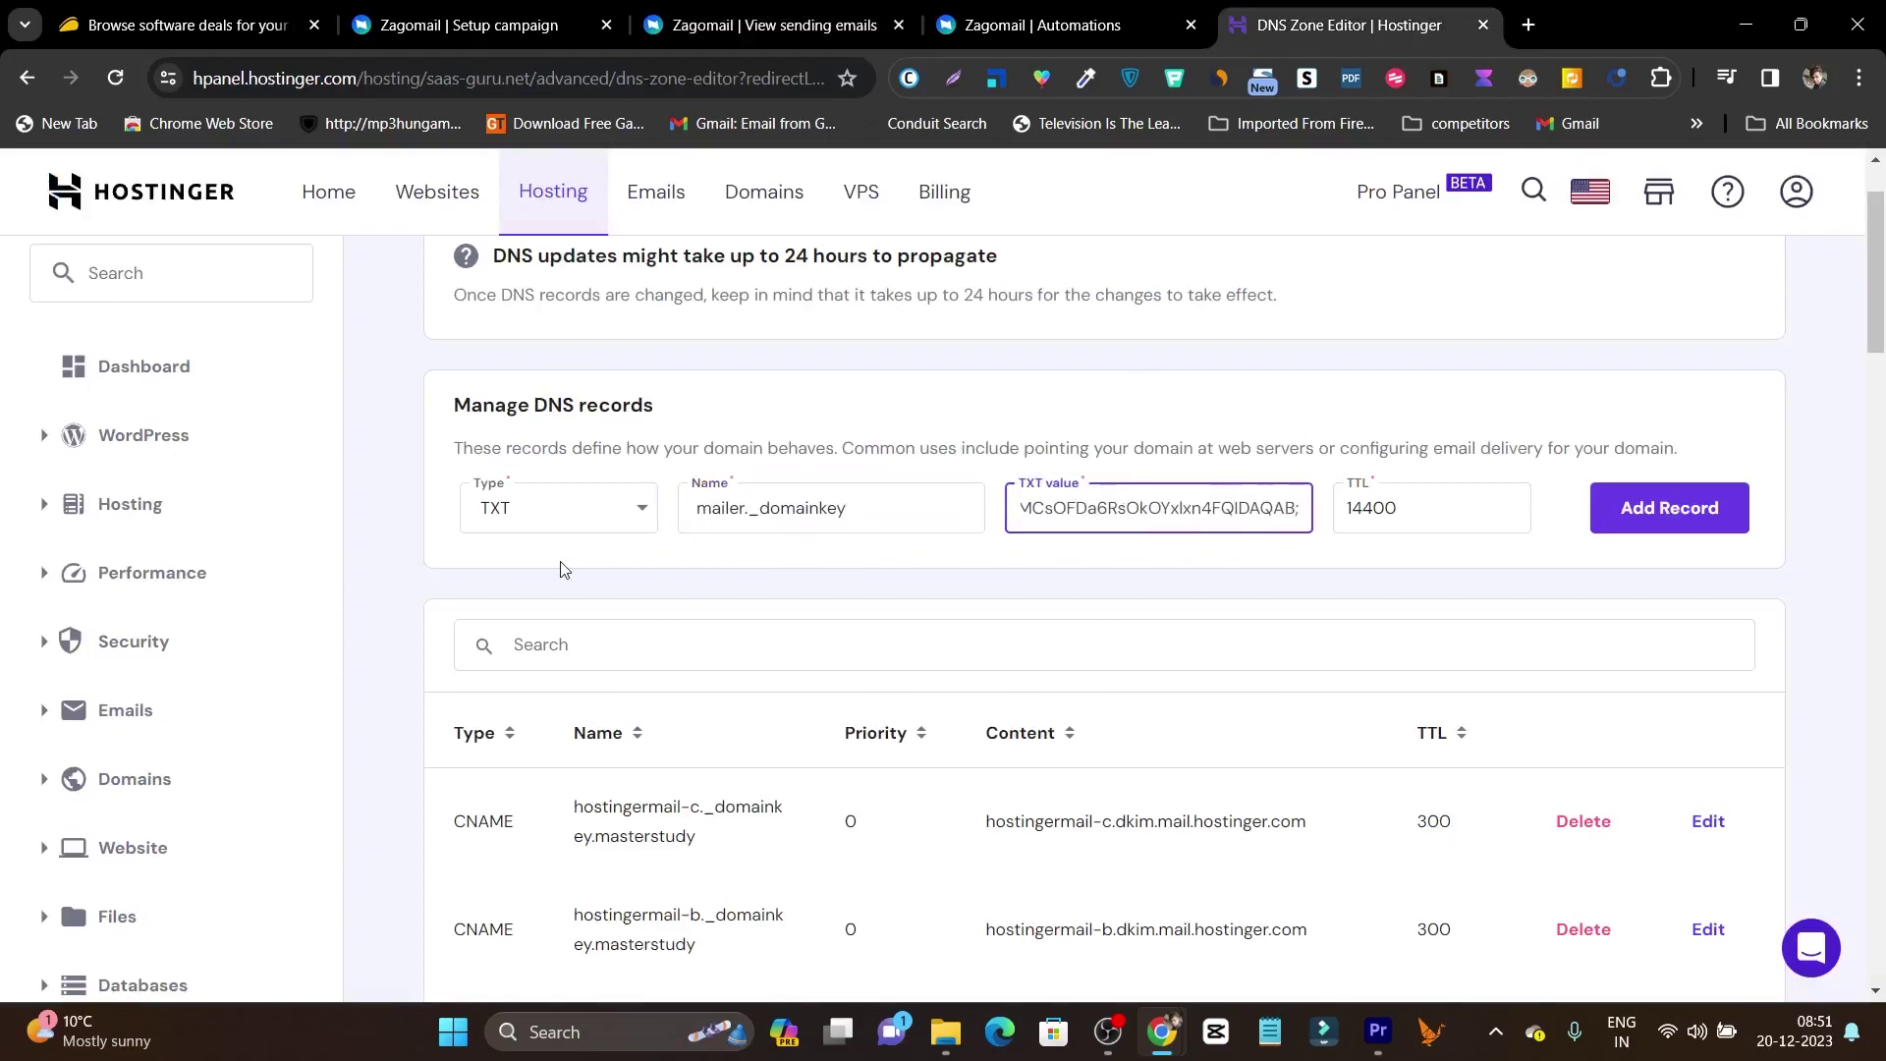
{"action": "left_click", "coordinate": [766, 25]}
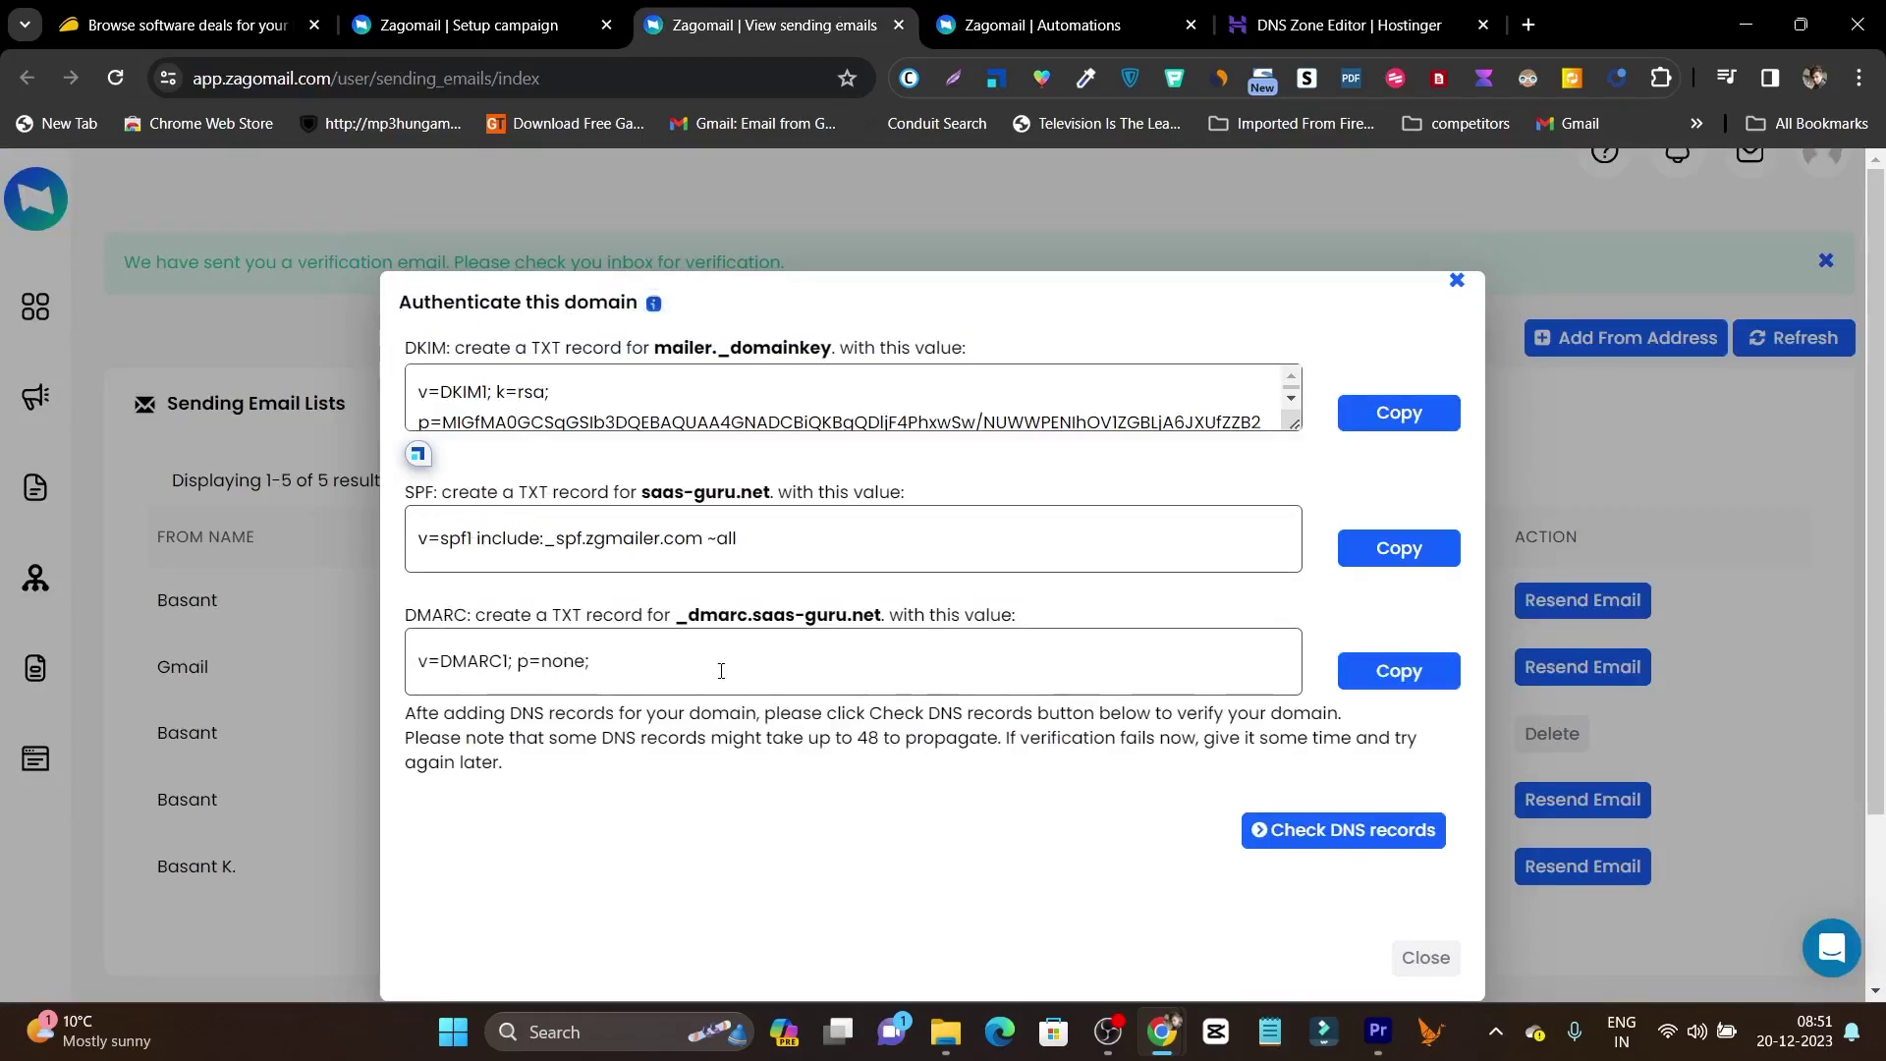
{"action": "left_click", "coordinate": [1311, 10]}
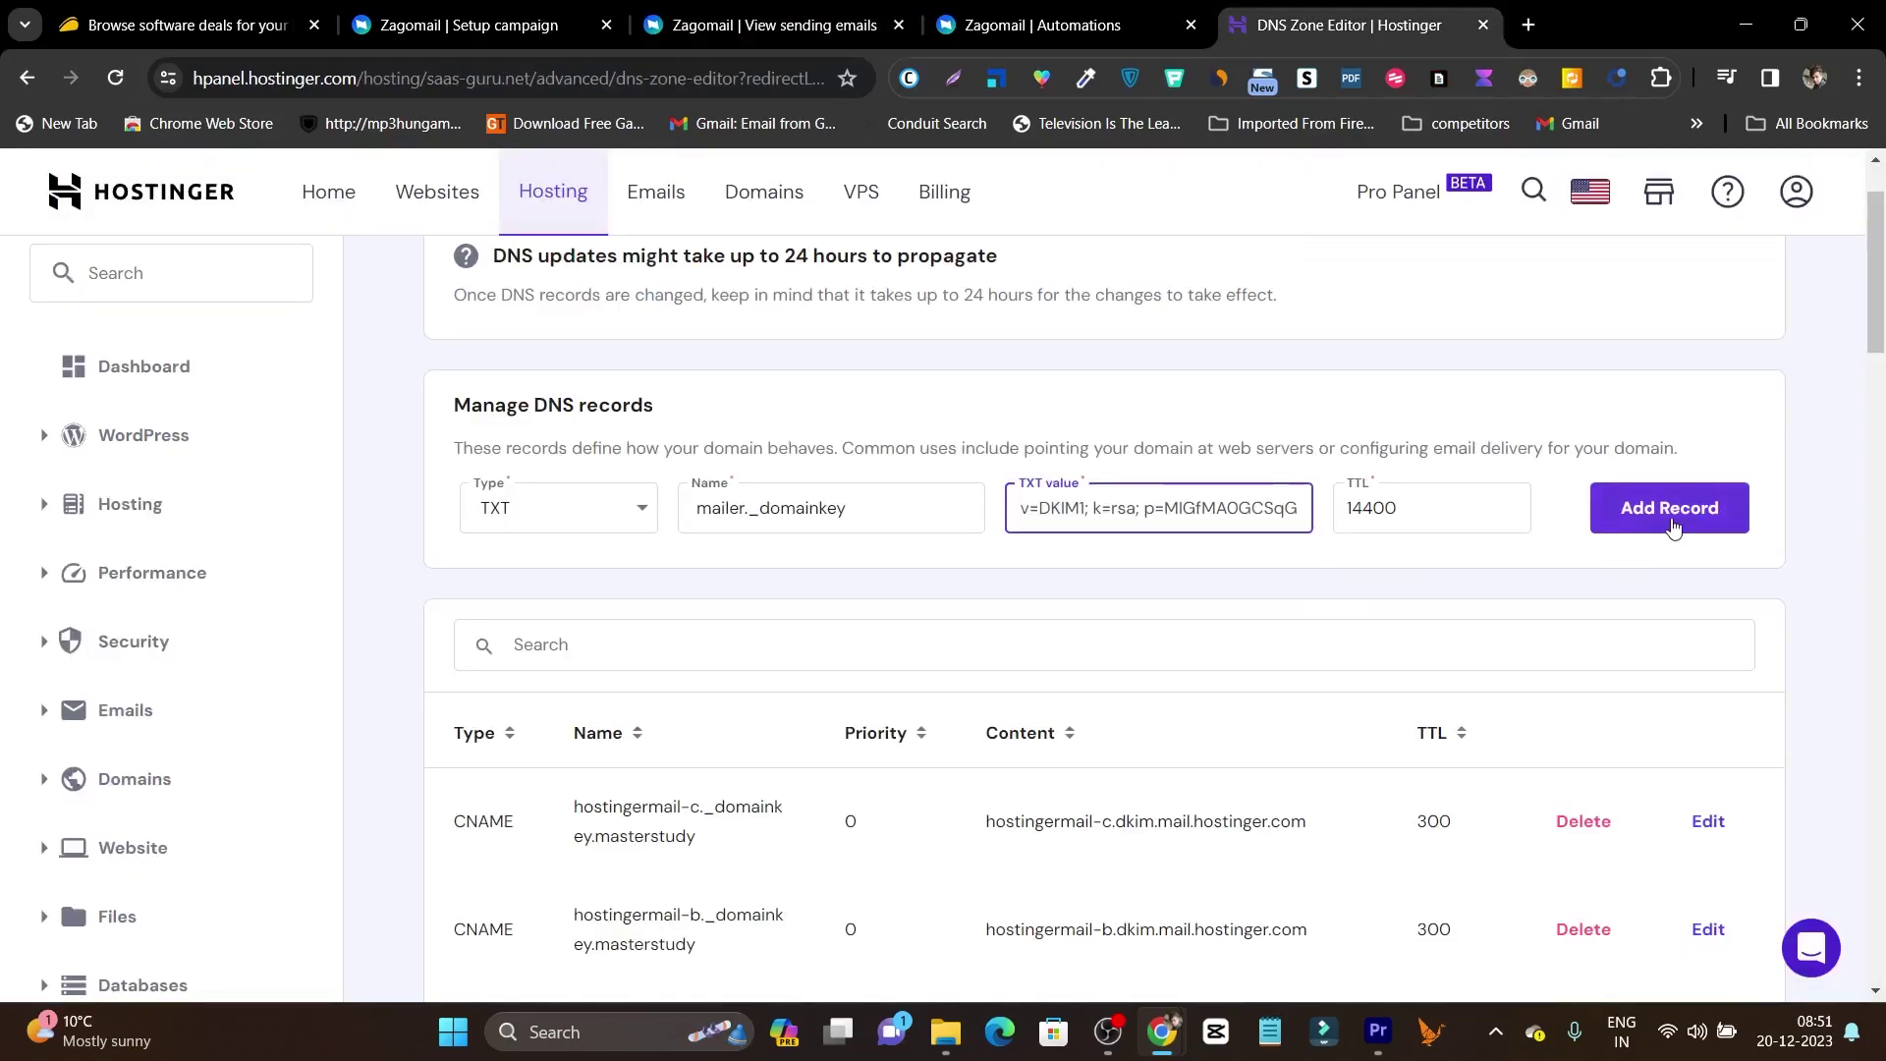
{"action": "left_click", "coordinate": [556, 10]}
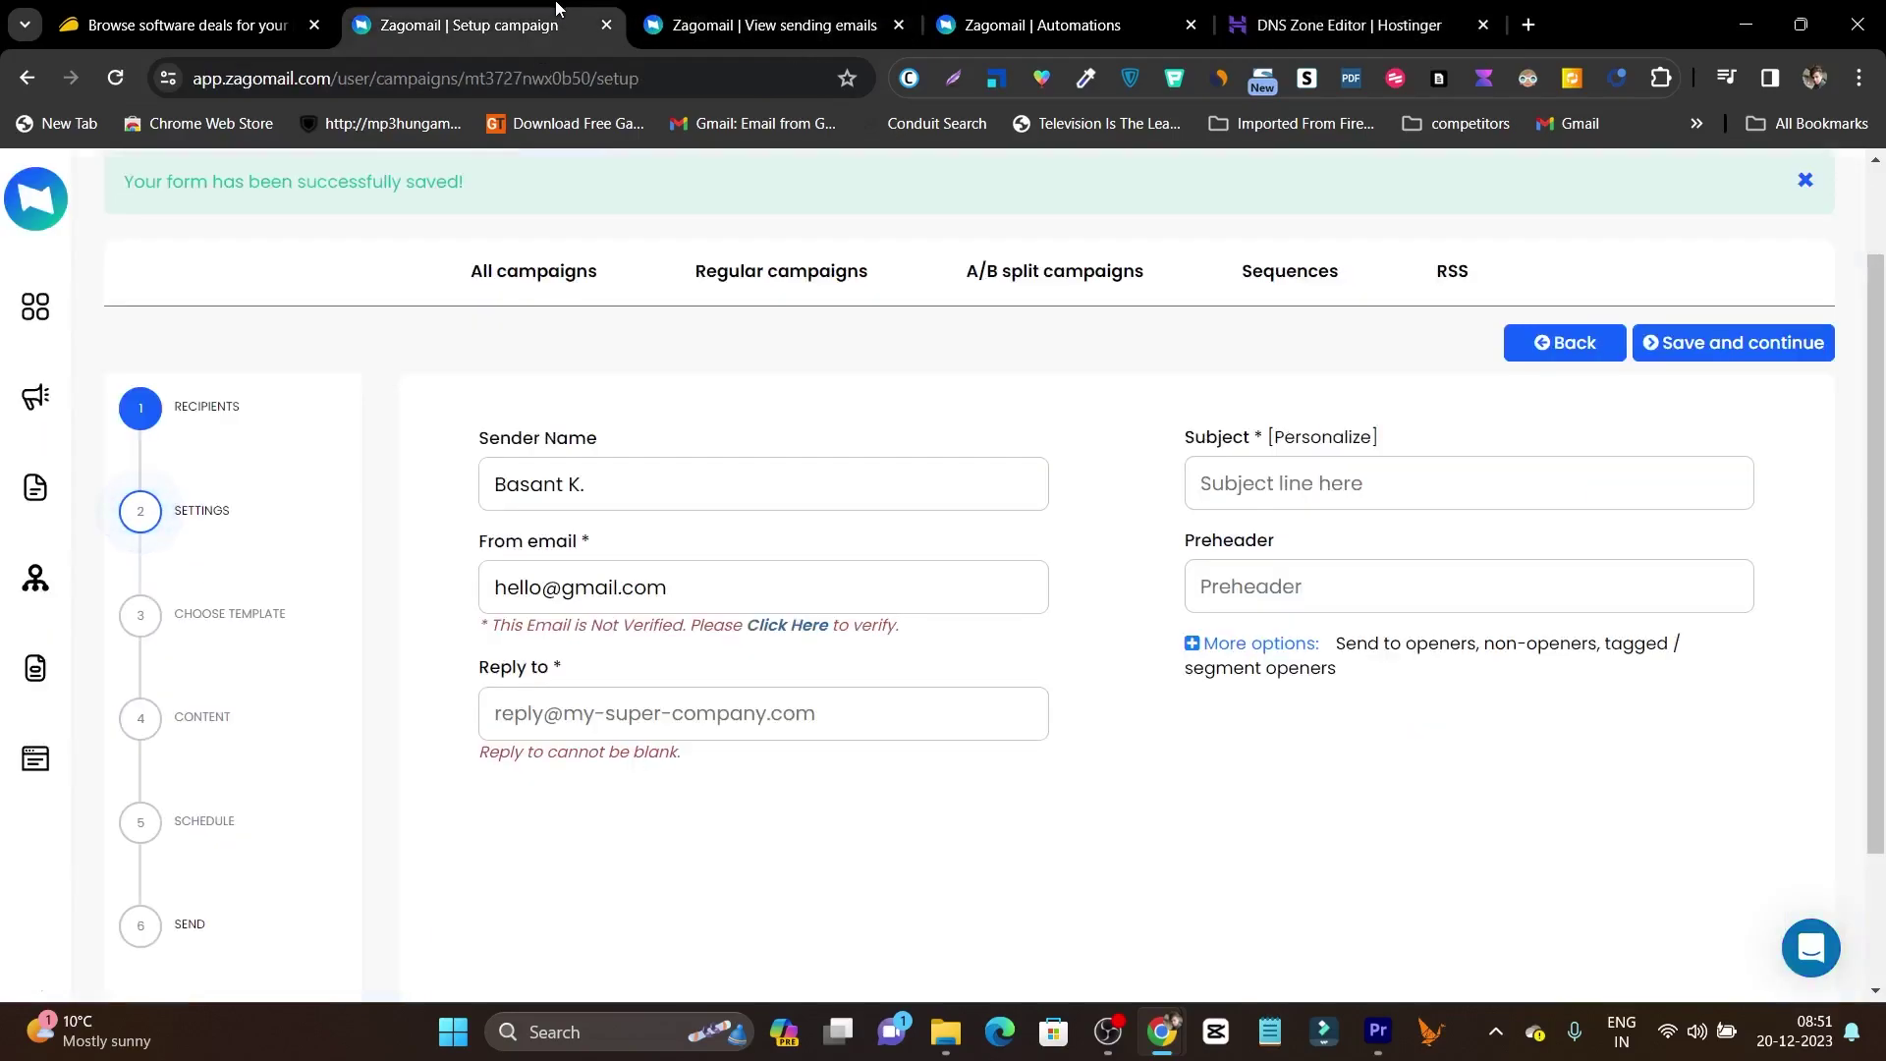
Close Zagomail's domain authentication dialog and return to Hostinger's half-filled TXT record.
{"action": "left_click", "coordinate": [756, 23]}
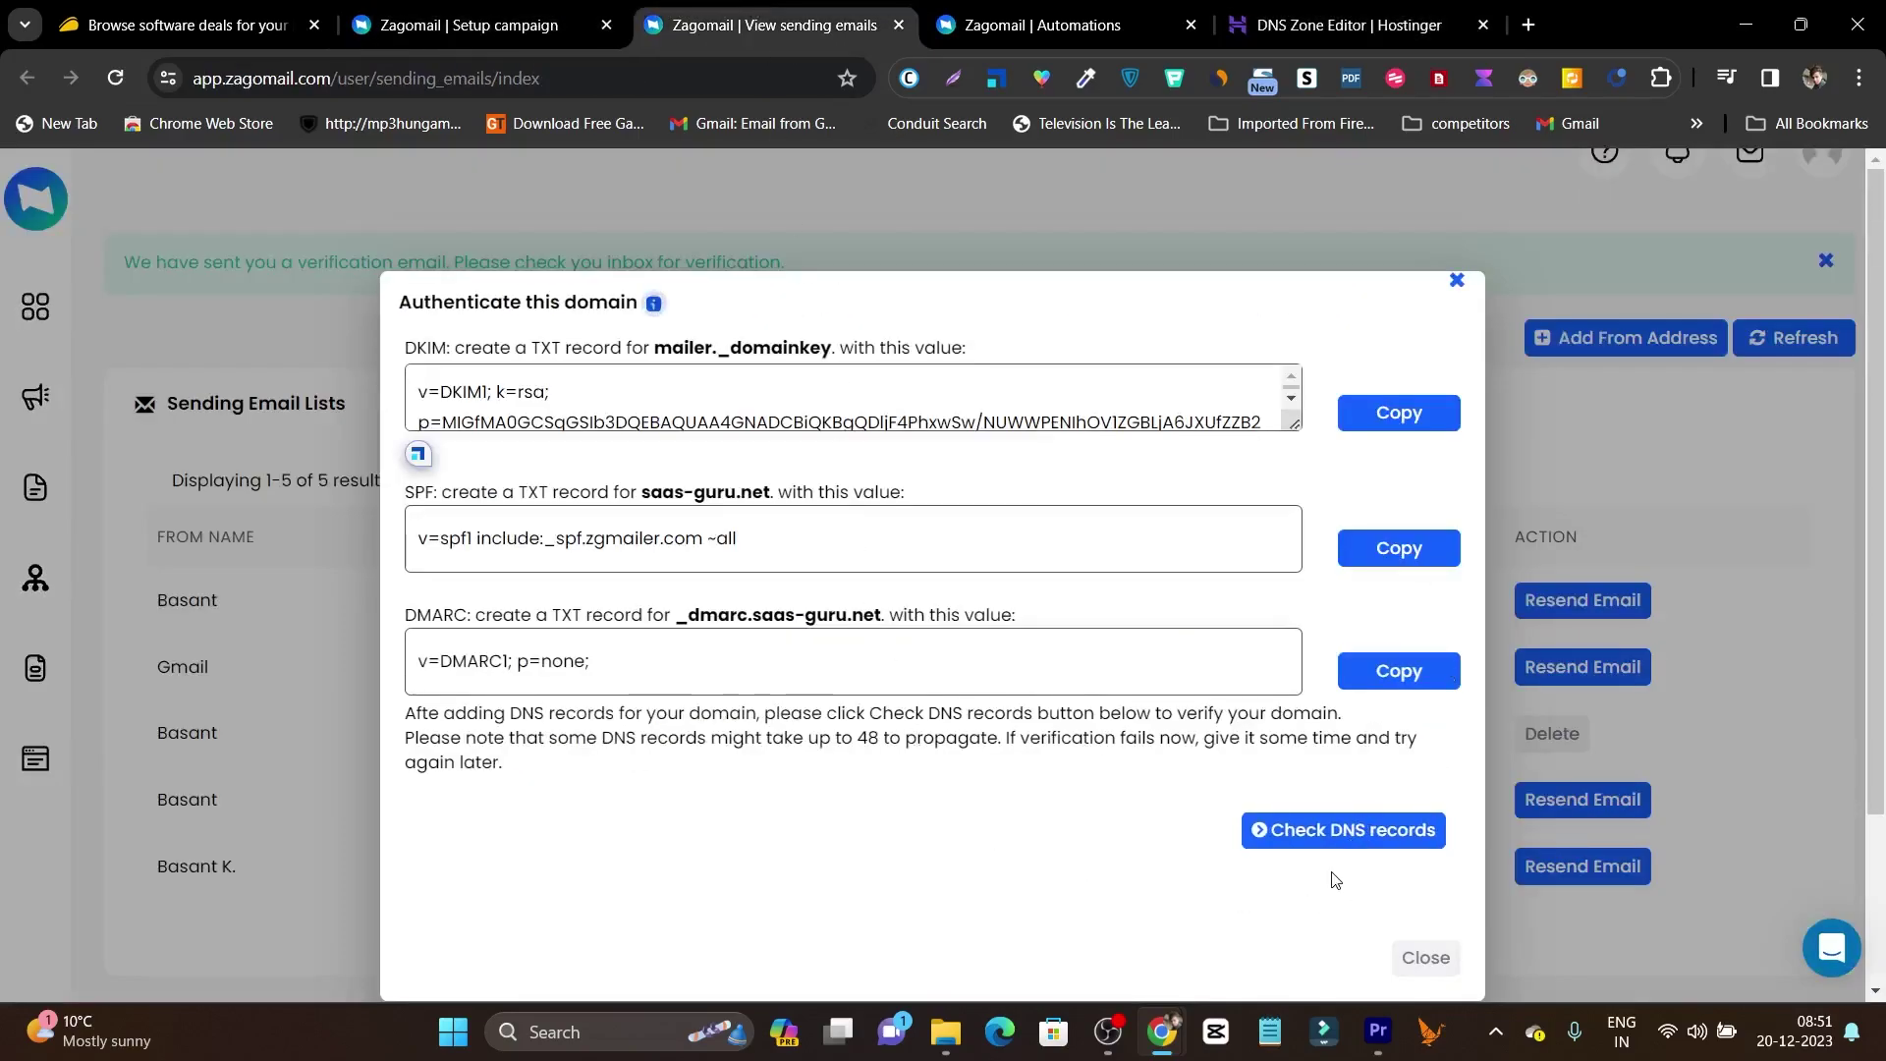
{"action": "left_click", "coordinate": [1458, 280]}
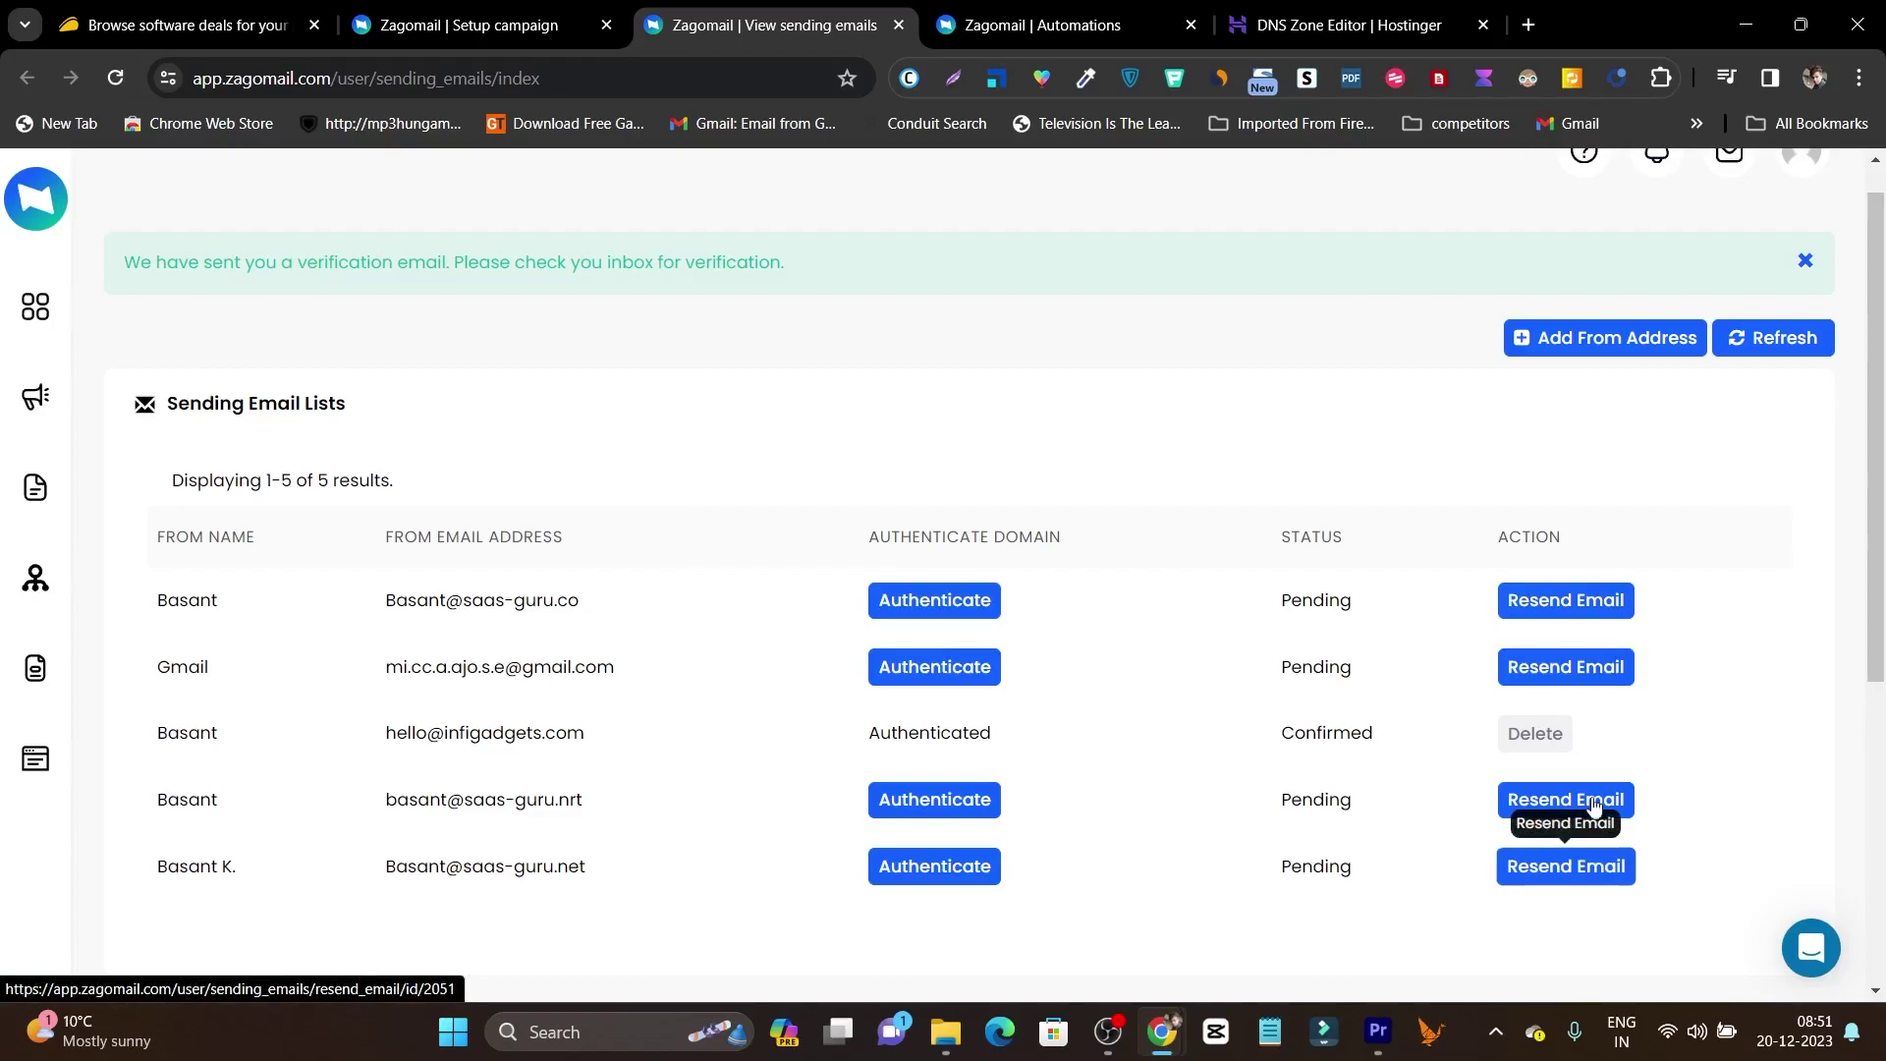
{"action": "left_click", "coordinate": [1346, 24]}
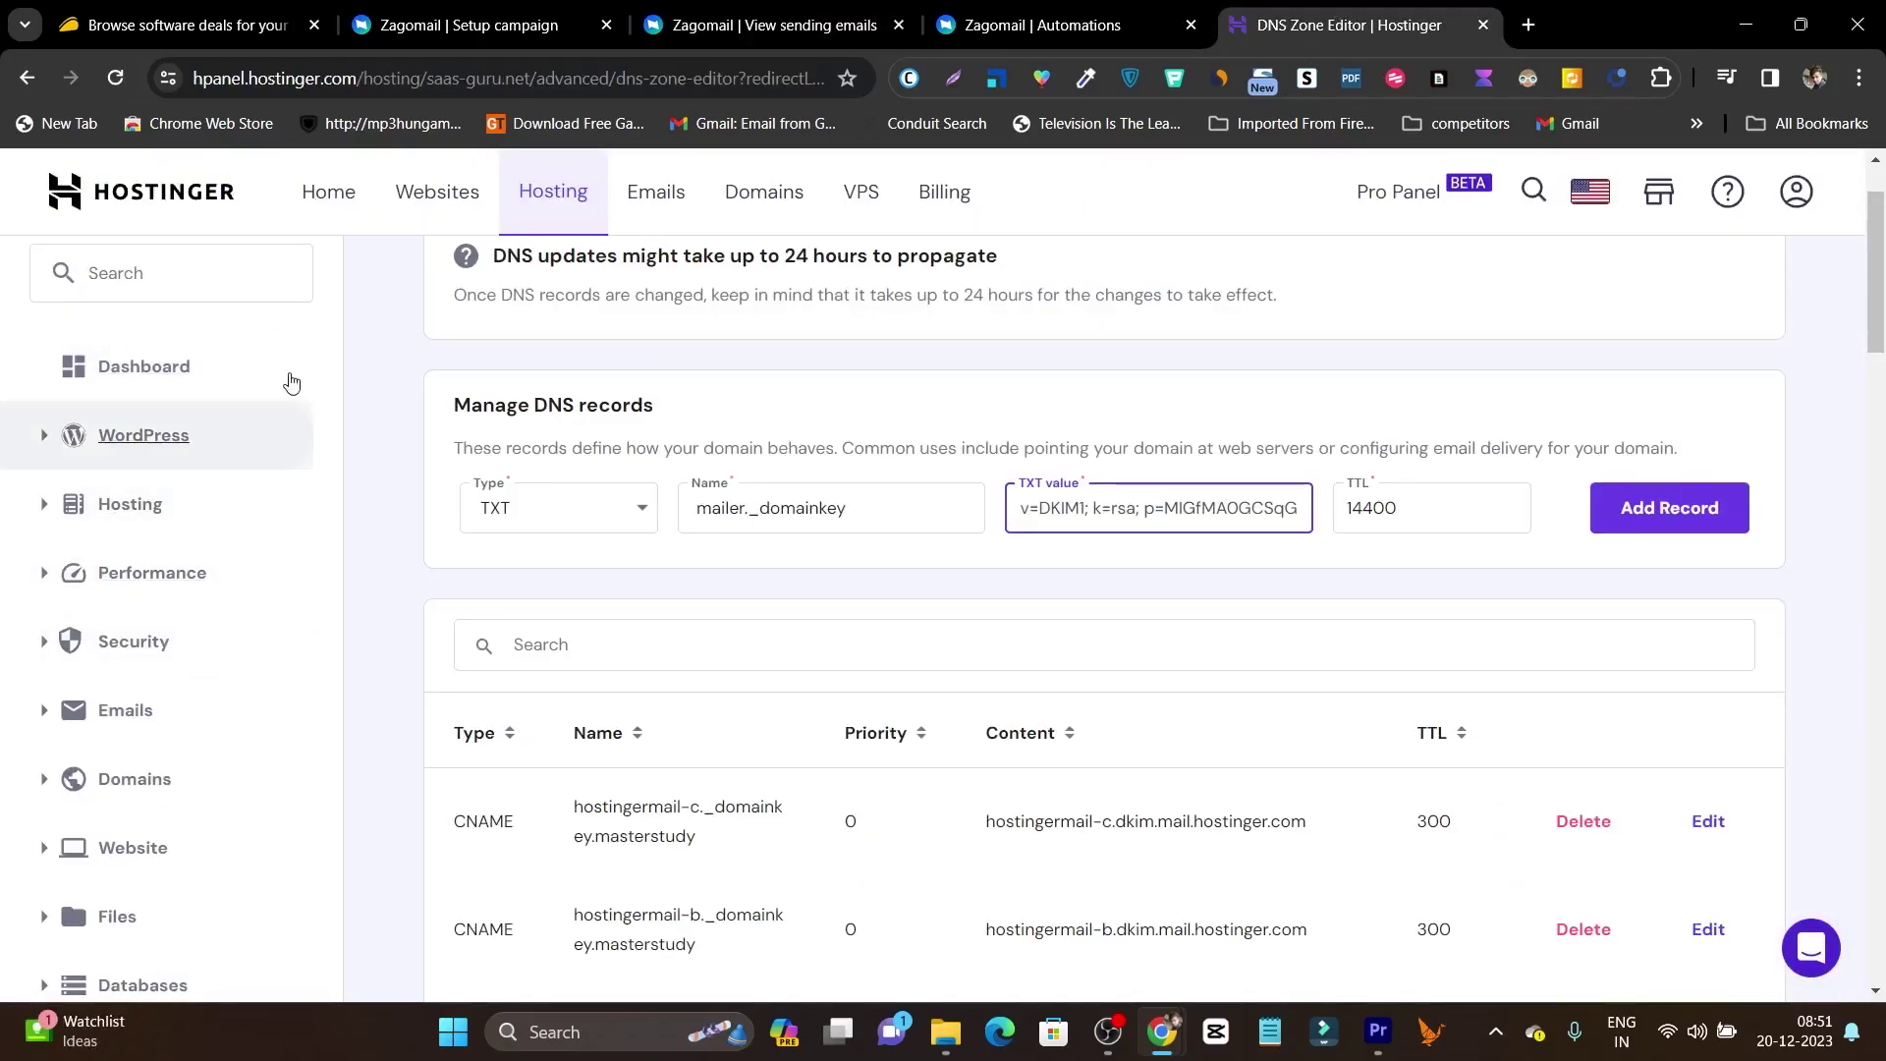
{"action": "scroll", "coordinate": [373, 346], "scroll_direction": "up", "scroll_amount": 2}
List 25 email domains per page in Hostinger's Emails overview and scroll through them.
{"action": "left_click", "coordinate": [651, 208]}
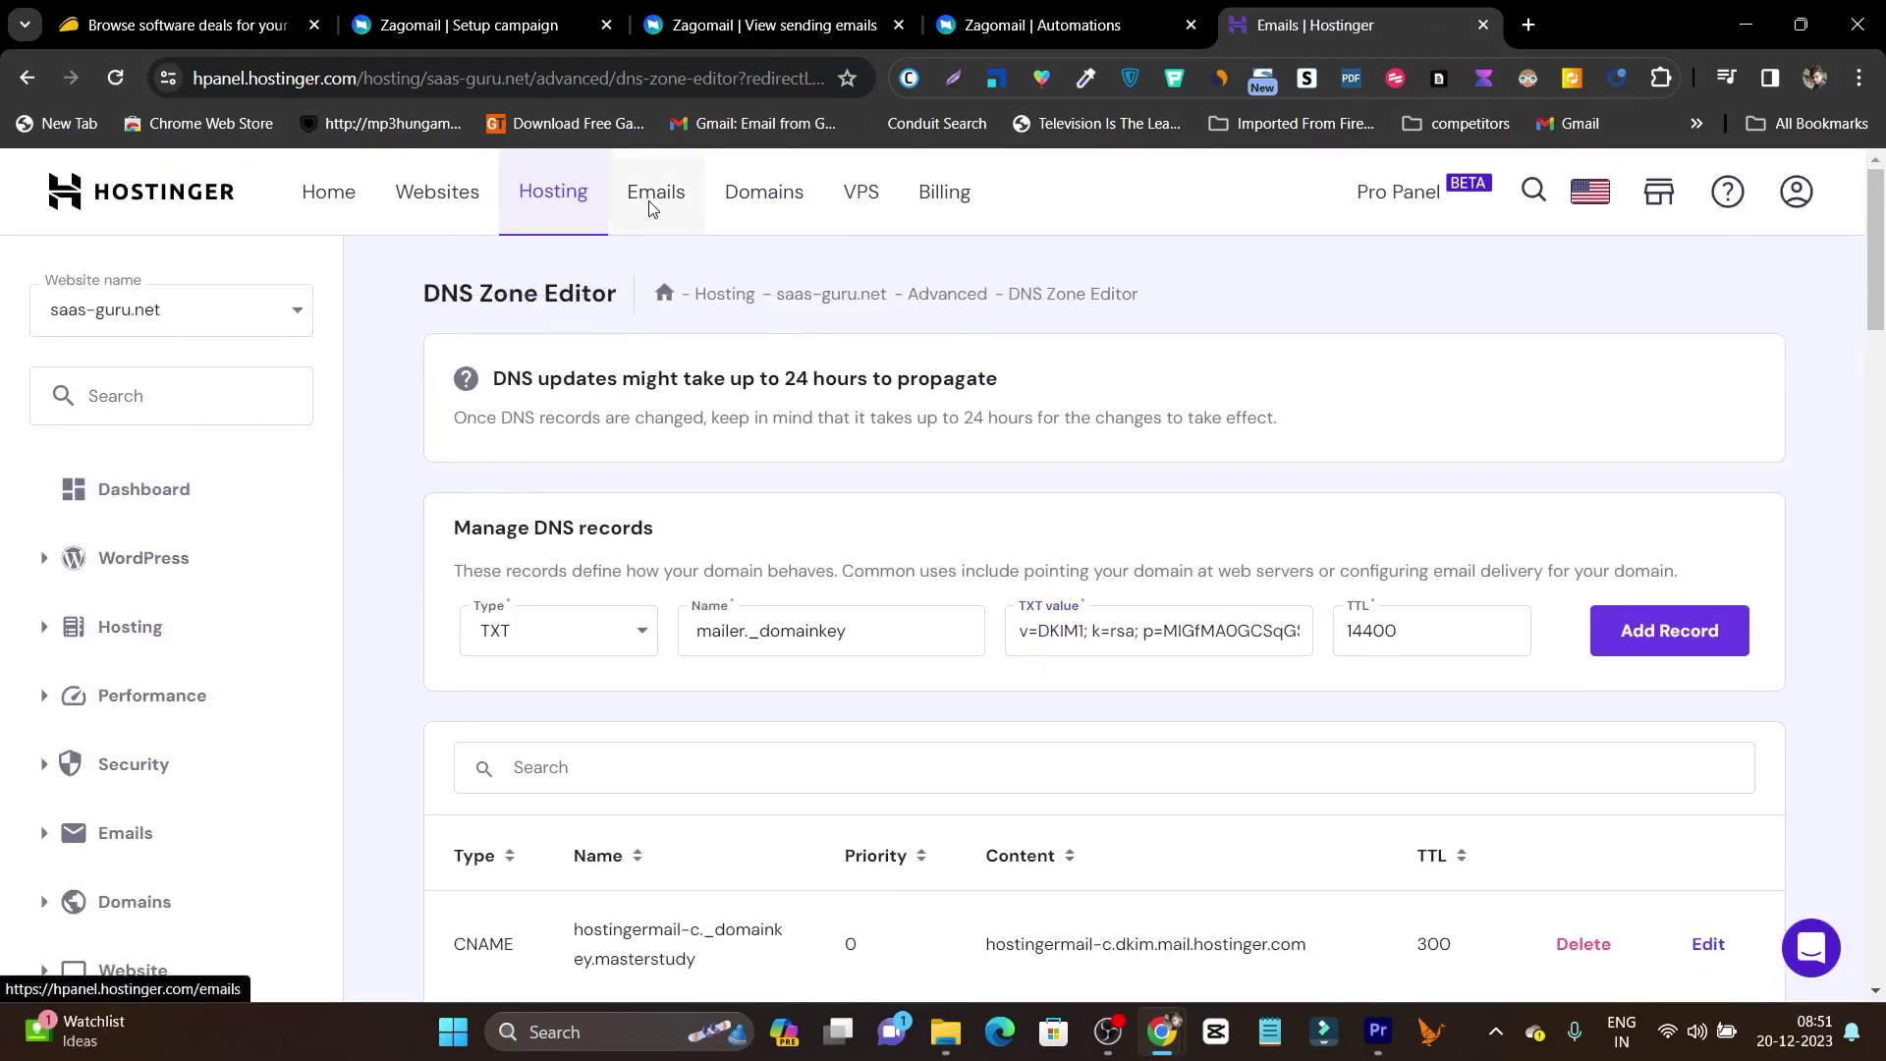
{"action": "scroll", "coordinate": [791, 548], "scroll_direction": "down", "scroll_amount": 5}
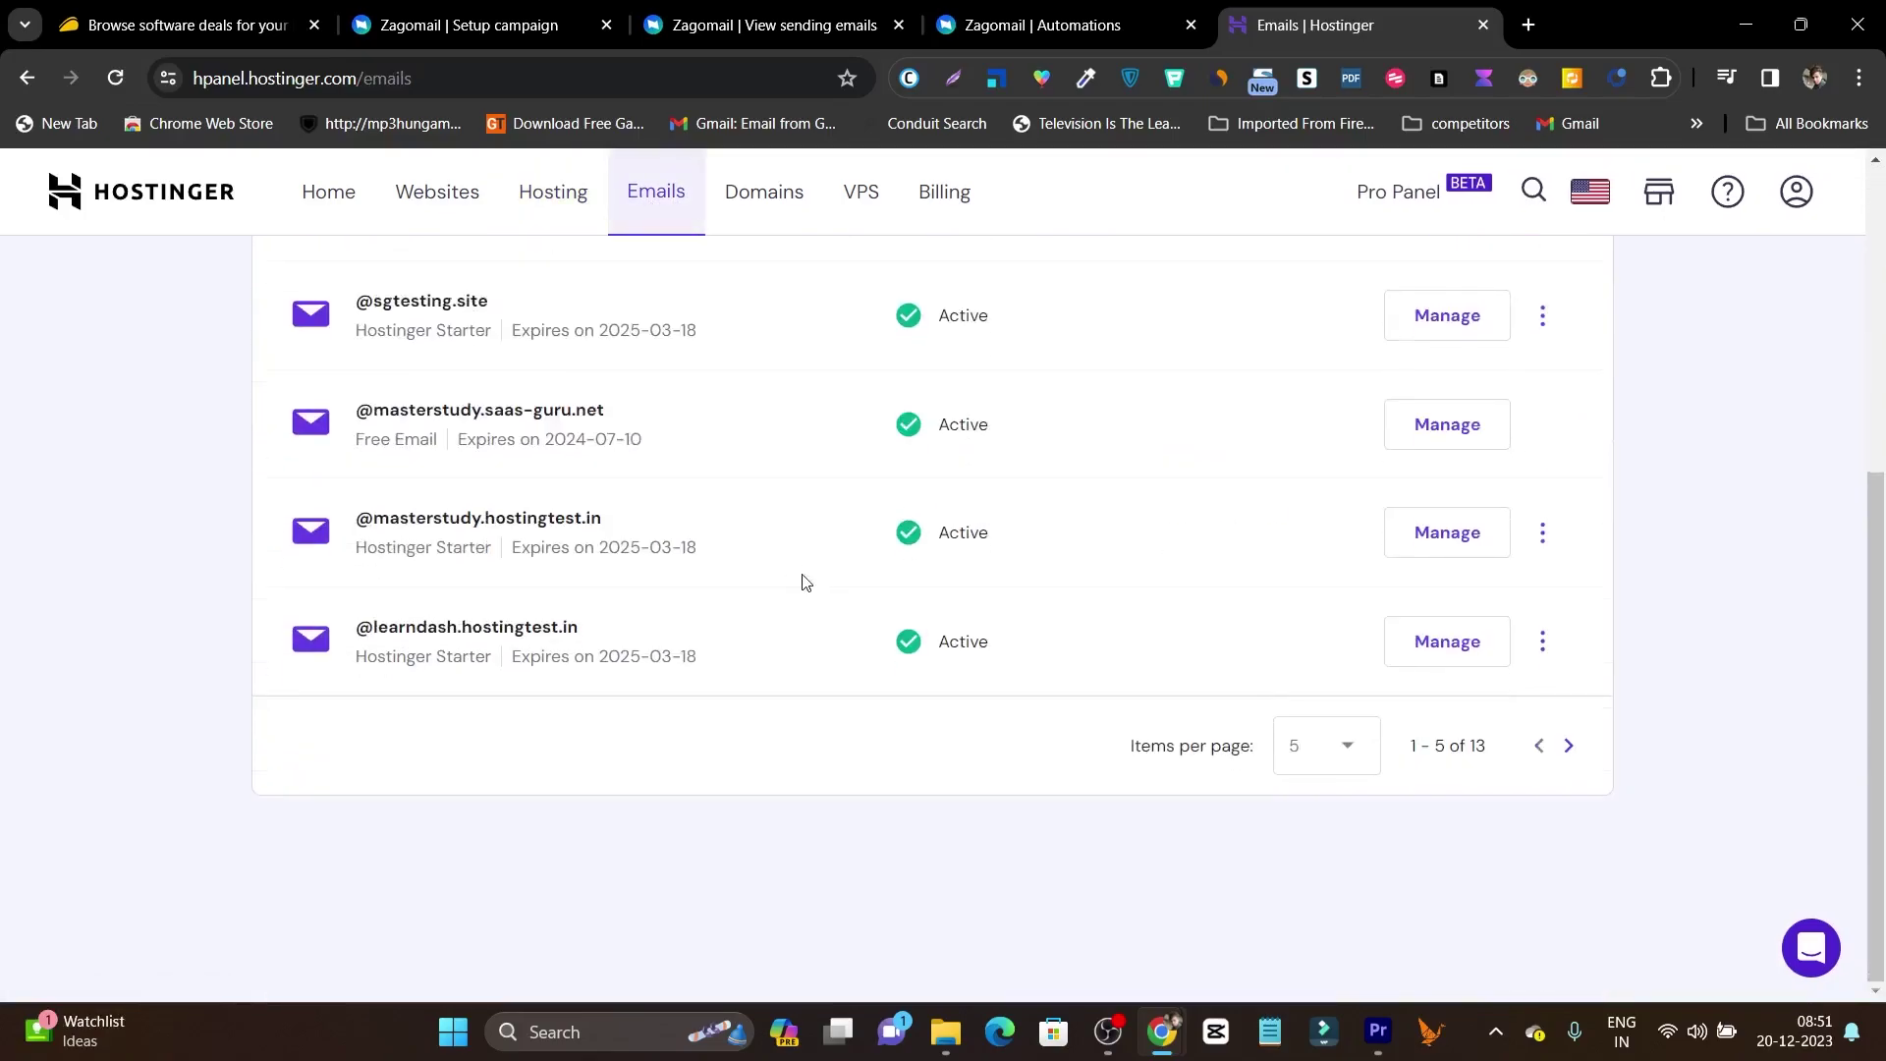
{"action": "left_click", "coordinate": [1327, 759]}
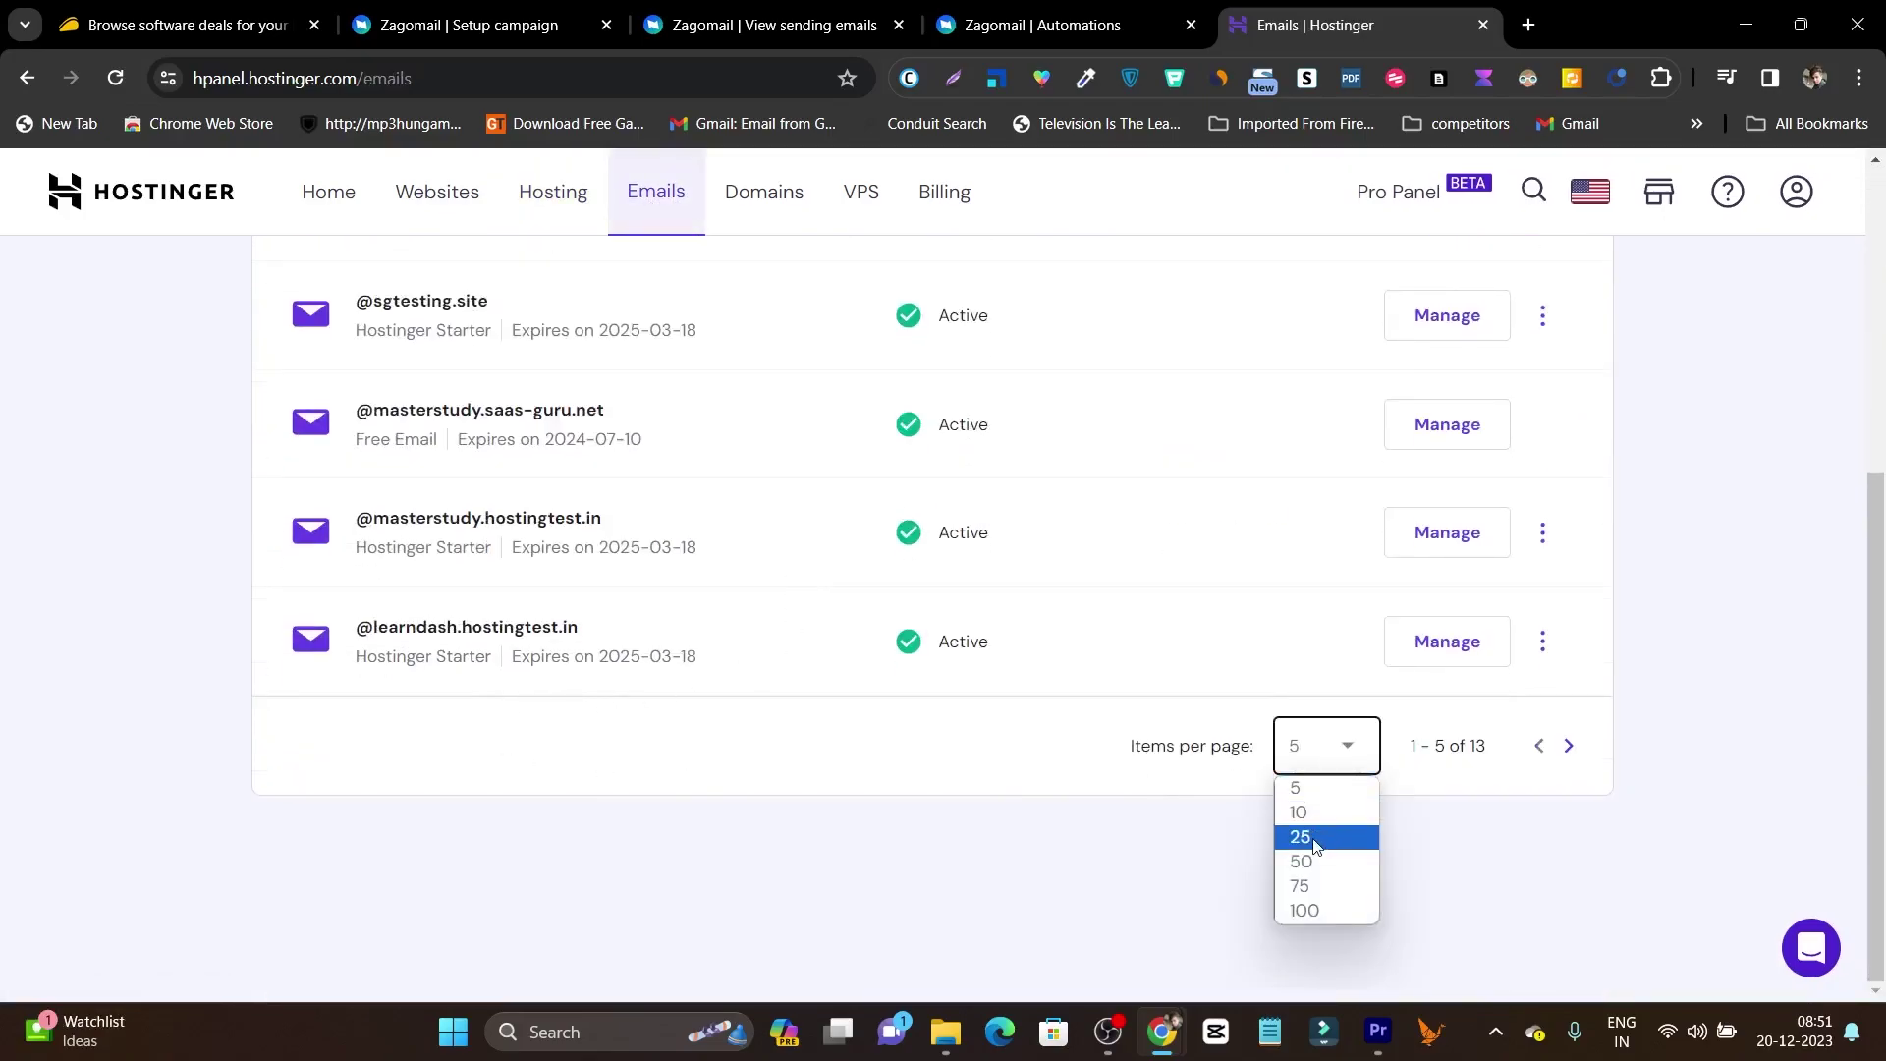
{"action": "left_click", "coordinate": [1317, 843]}
{"action": "scroll", "coordinate": [1062, 640], "scroll_direction": "down", "scroll_amount": 5}
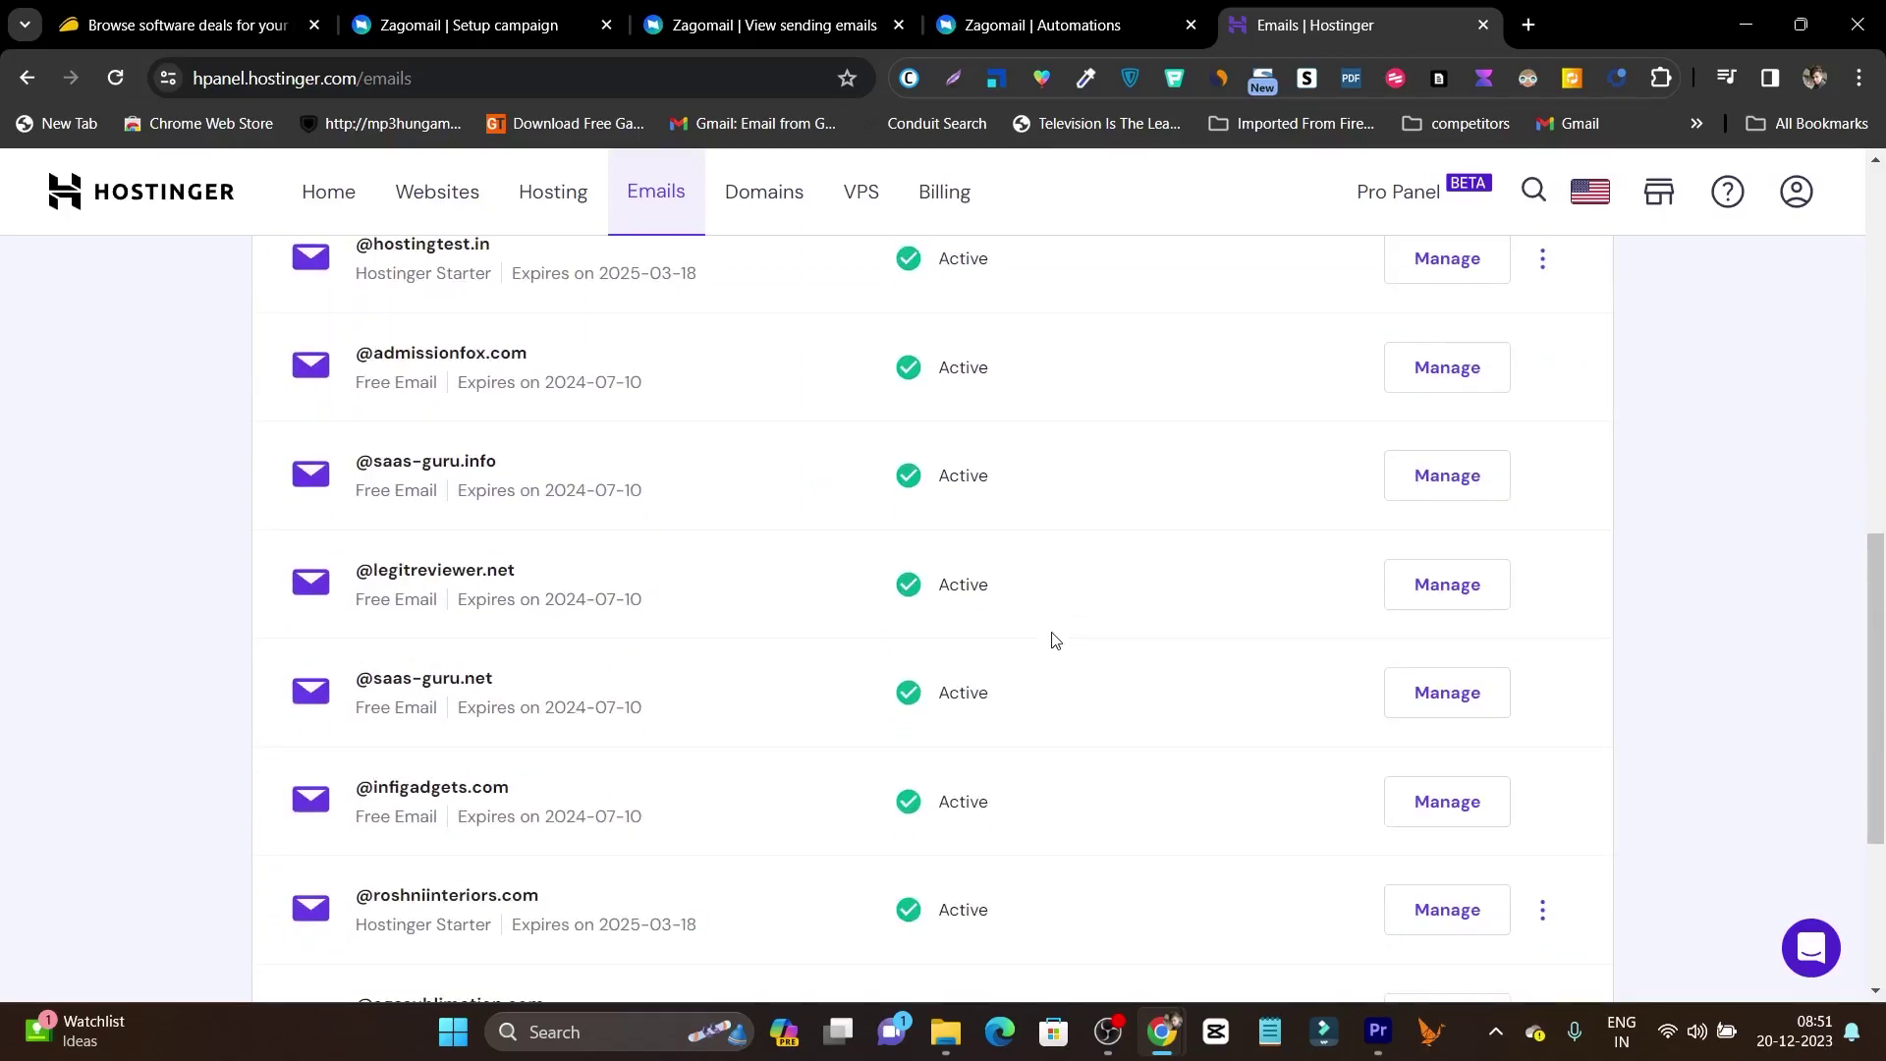
{"action": "scroll", "coordinate": [1046, 642], "scroll_direction": "down", "scroll_amount": 4}
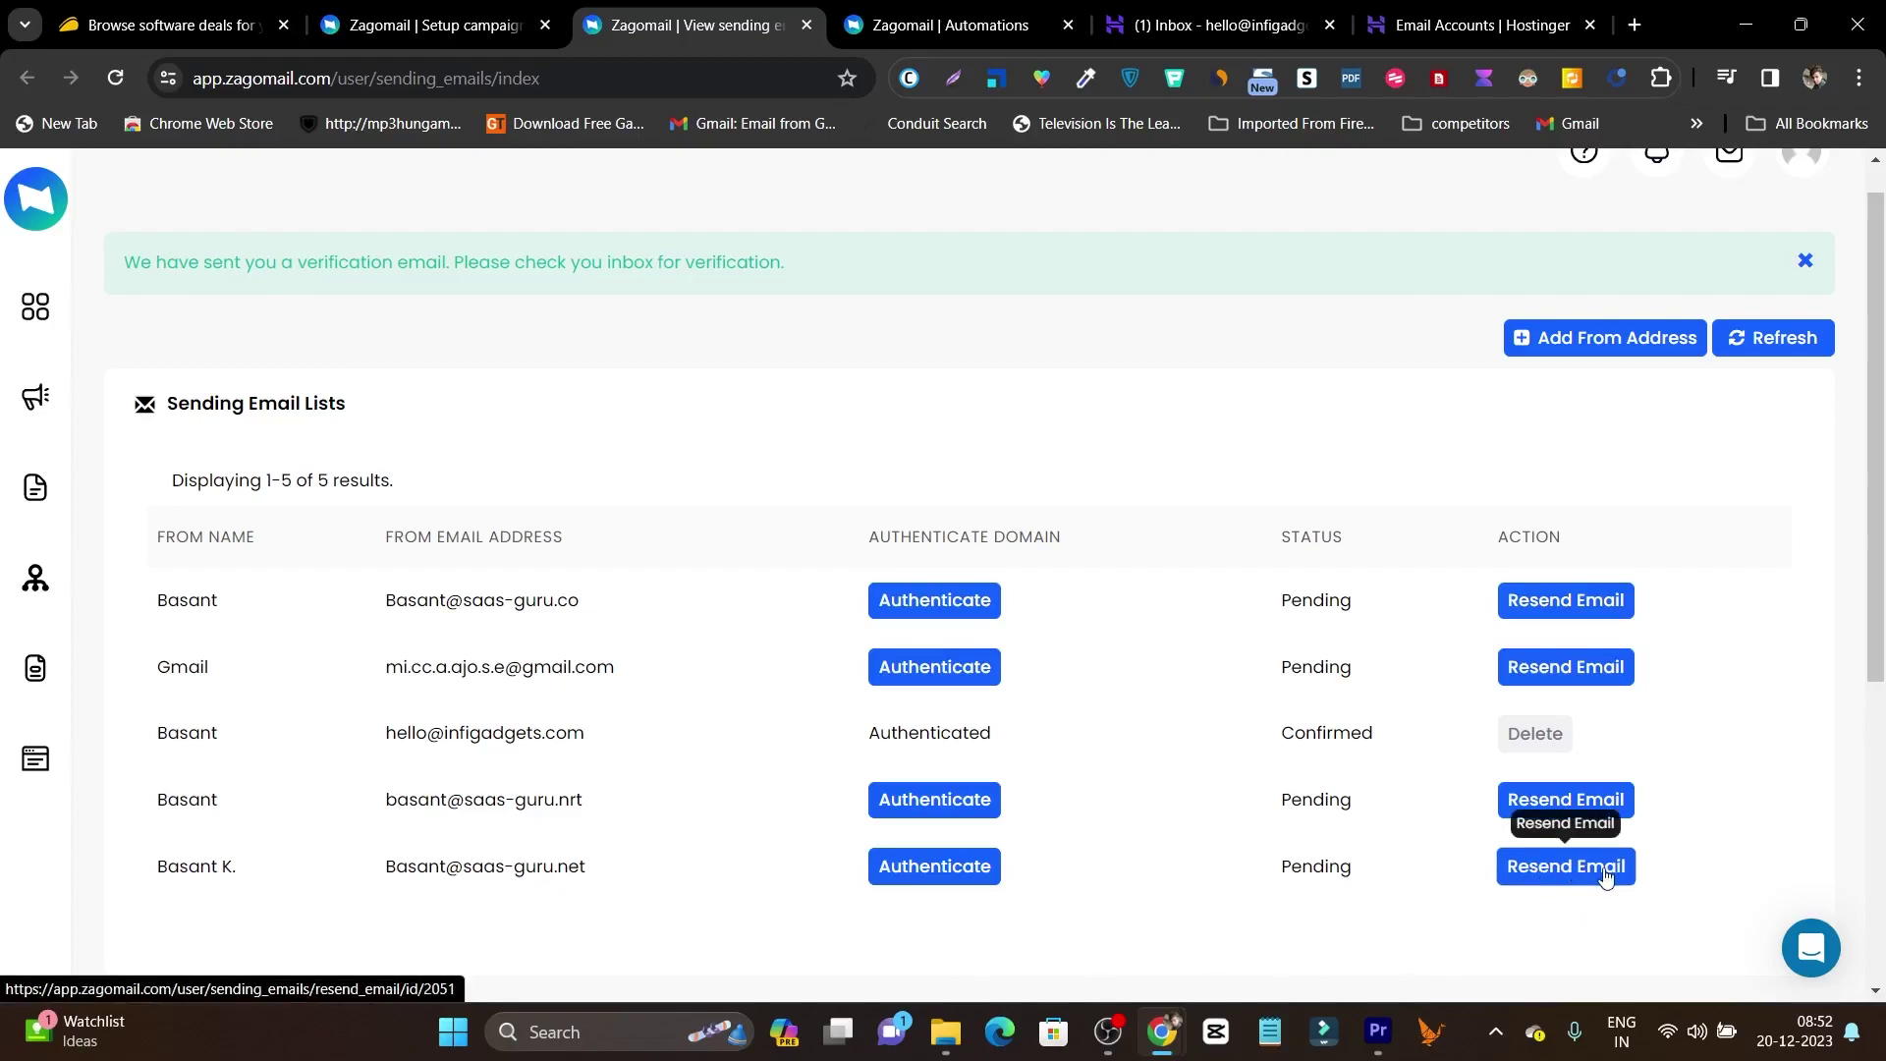
Copy the infigadgets.com mailbox address and open Zagomail's 'Please confirm your email!' message.
{"action": "left_click", "coordinate": [1219, 25]}
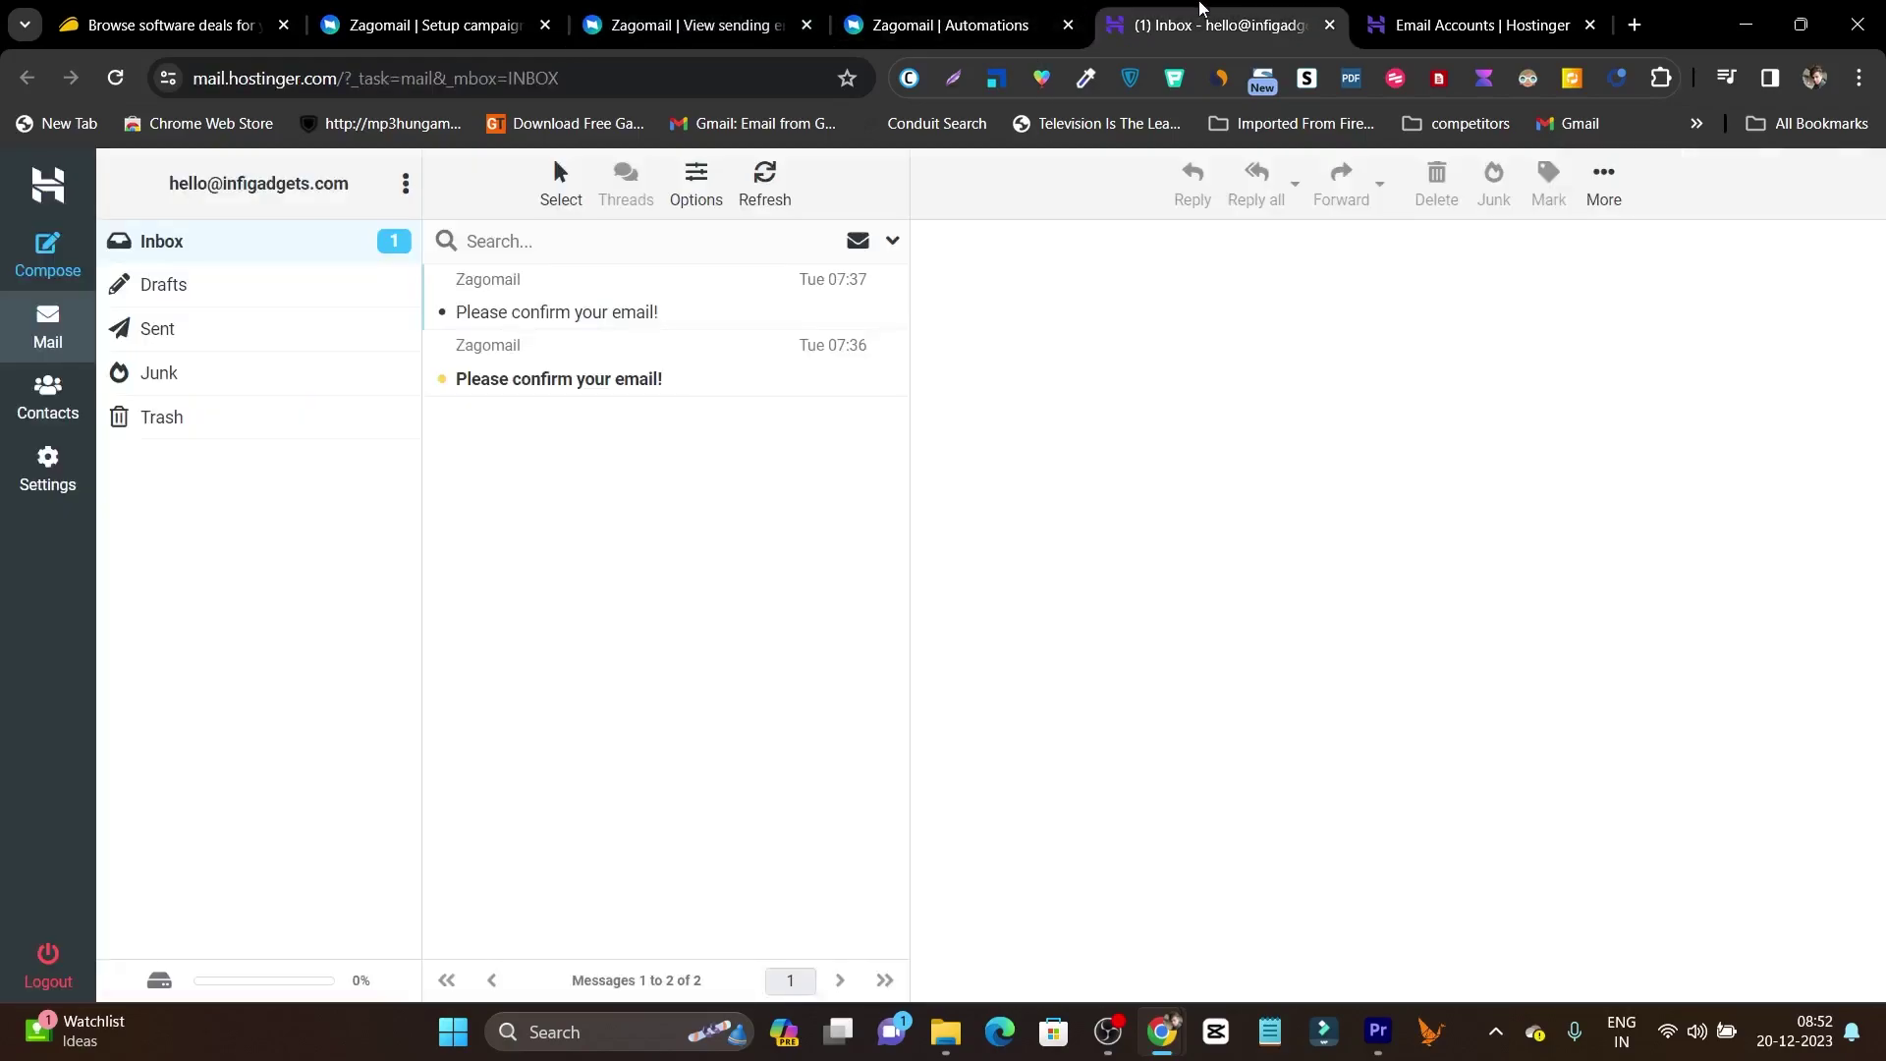
{"action": "left_click_drag", "start_coordinate": [171, 200], "coordinate": [358, 202]}
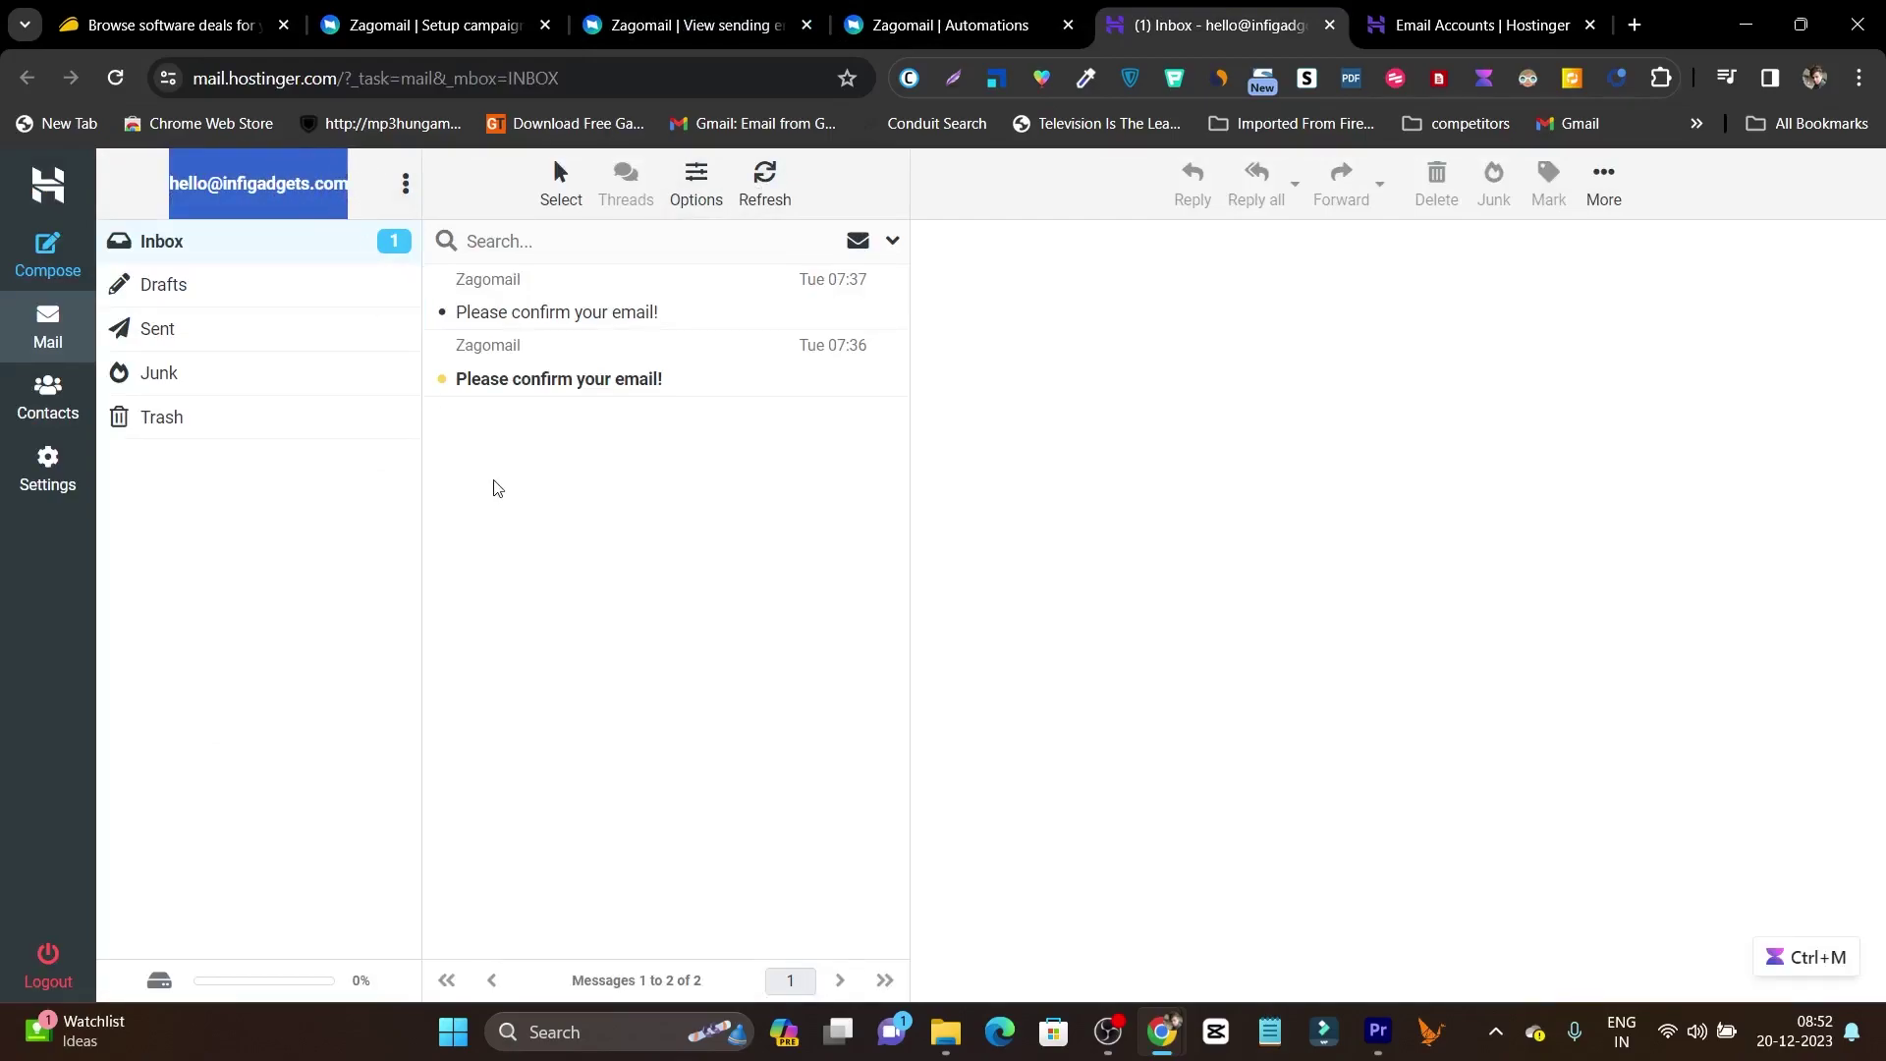
{"action": "left_click", "coordinate": [605, 388]}
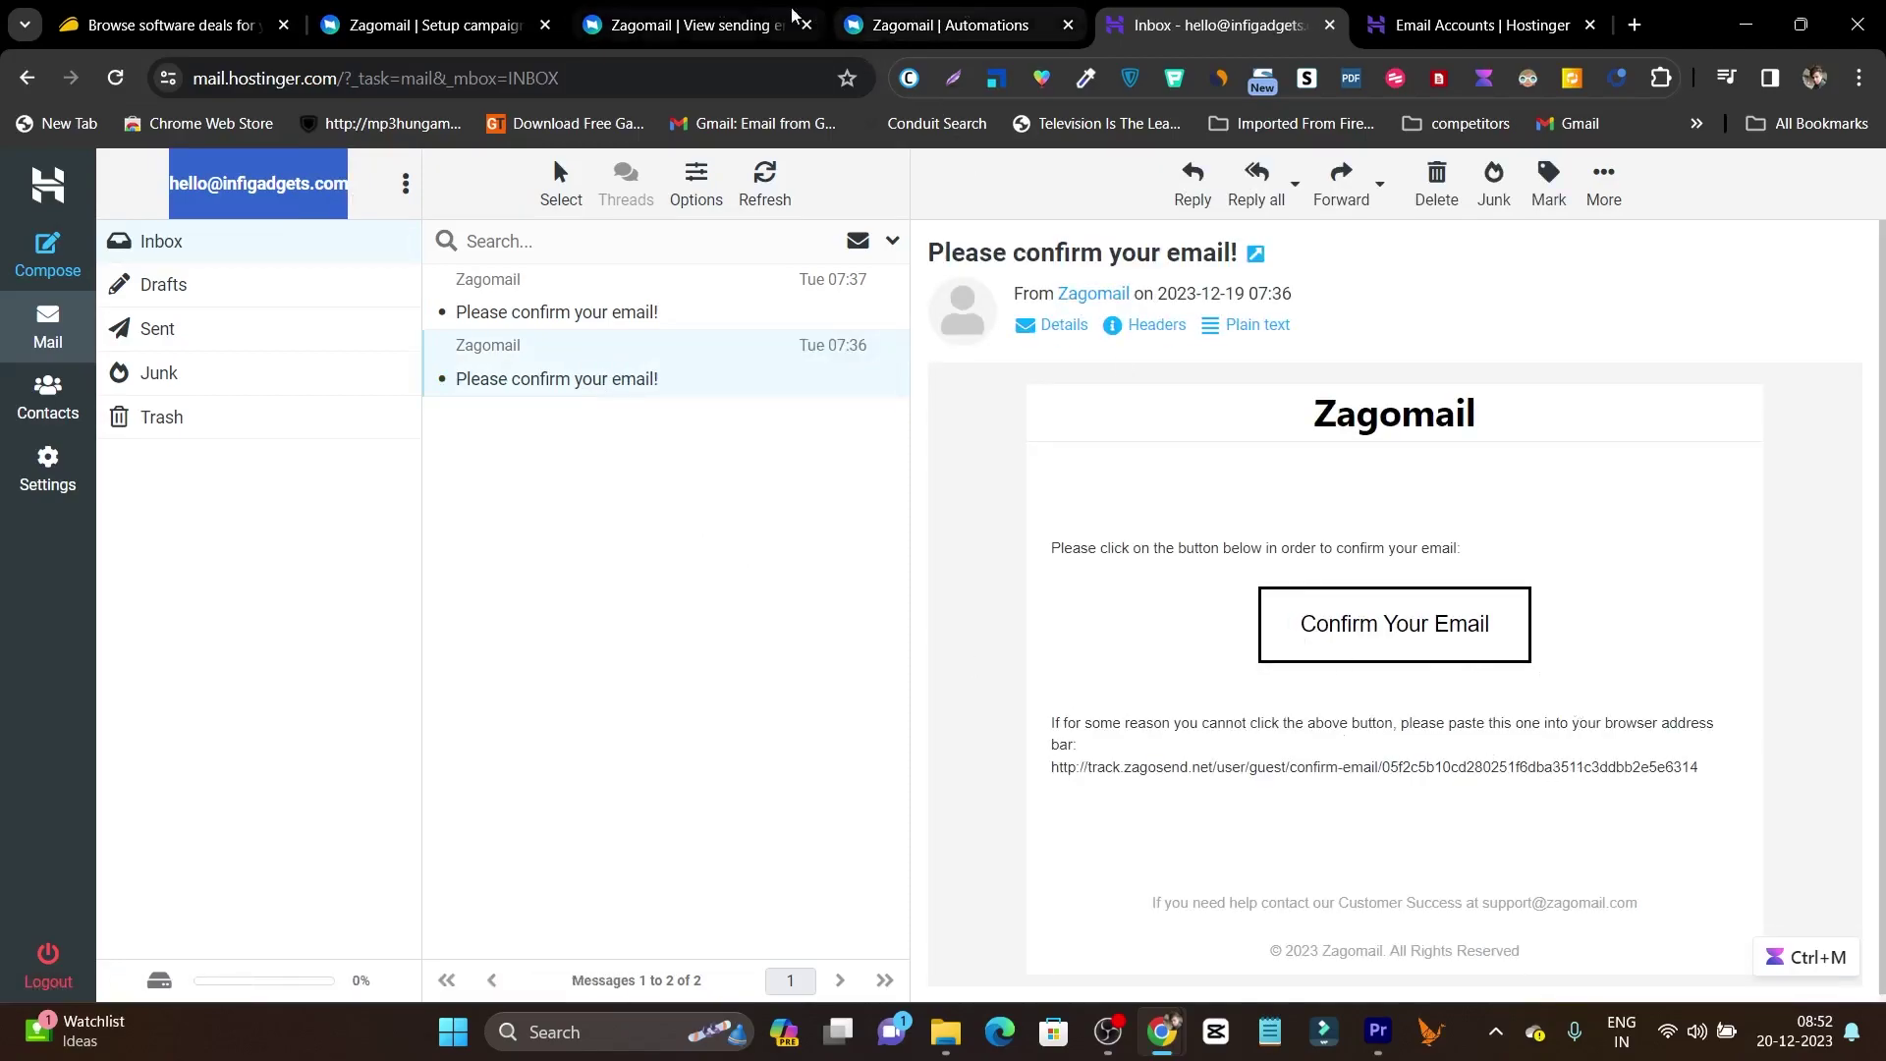
{"action": "left_click", "coordinate": [711, 16]}
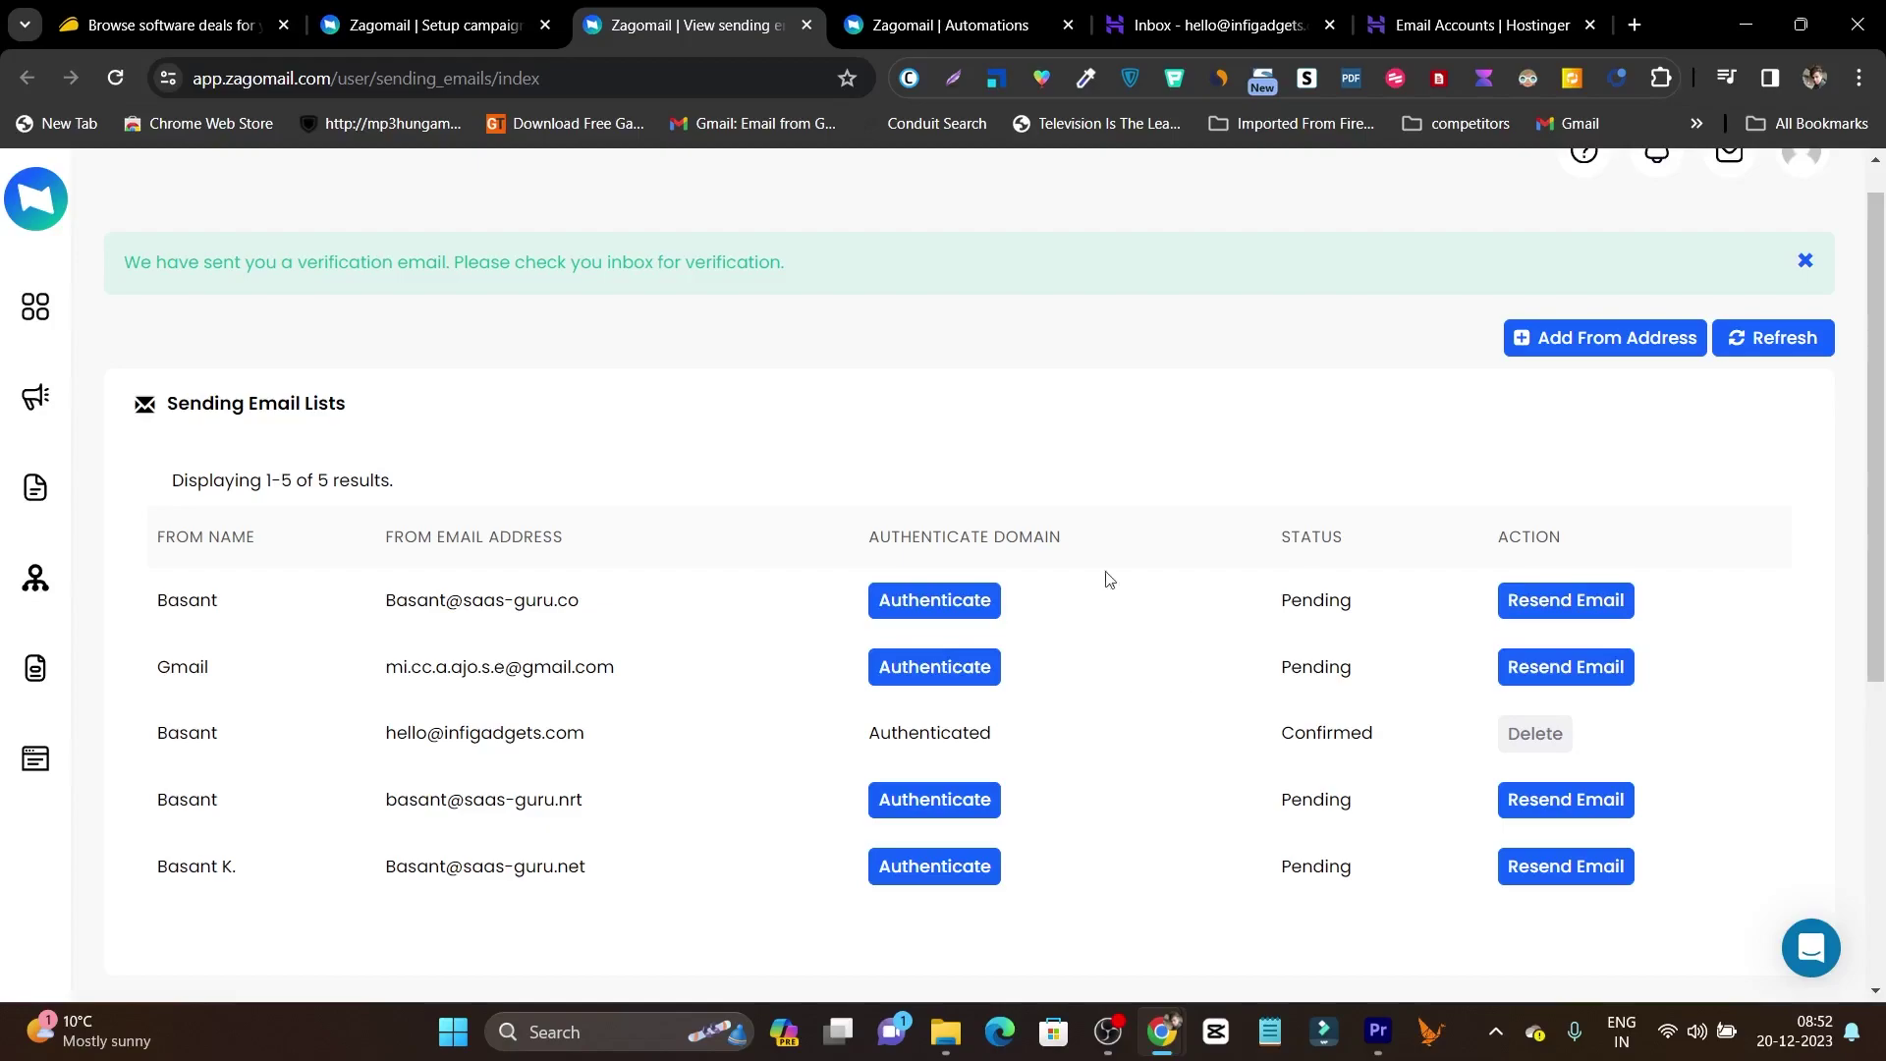
Make the infigadgets.com mailbox both the campaign's From and Reply-to address.
{"action": "left_click", "coordinate": [432, 25]}
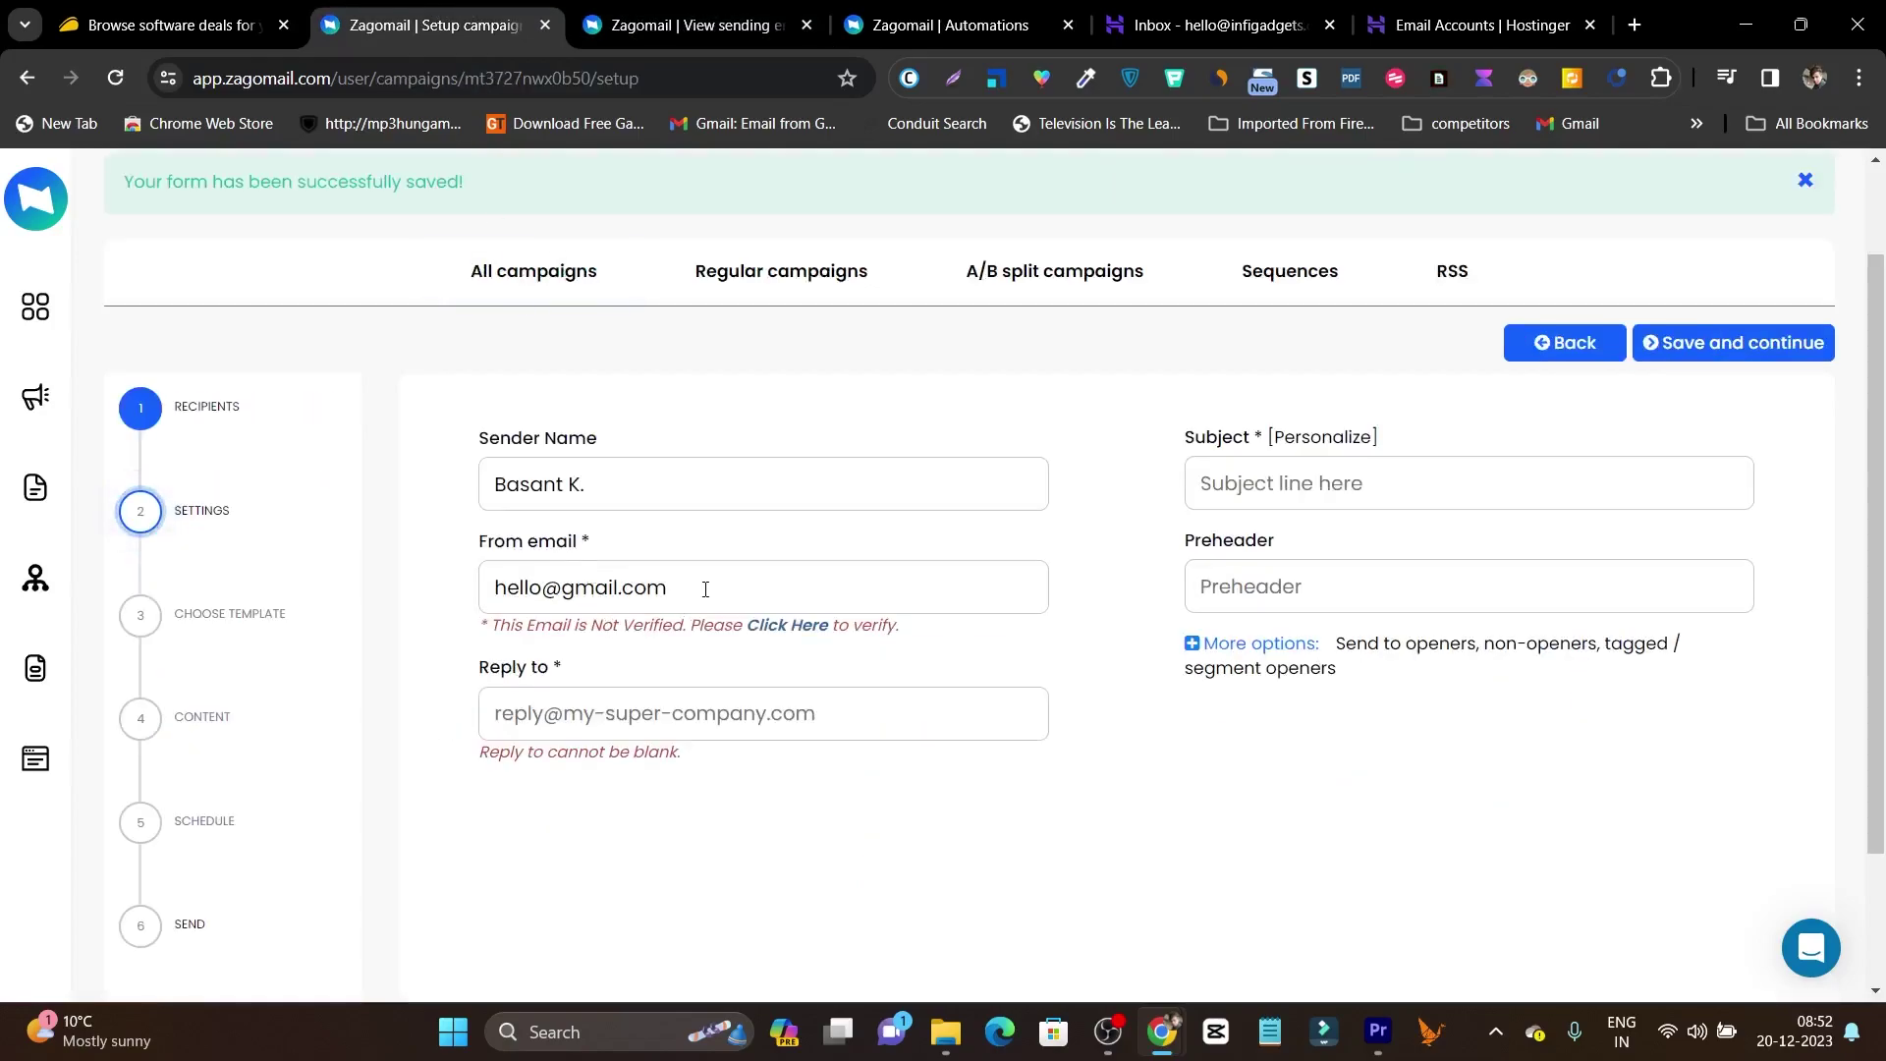
{"action": "mouse_move", "coordinate": [628, 592]}
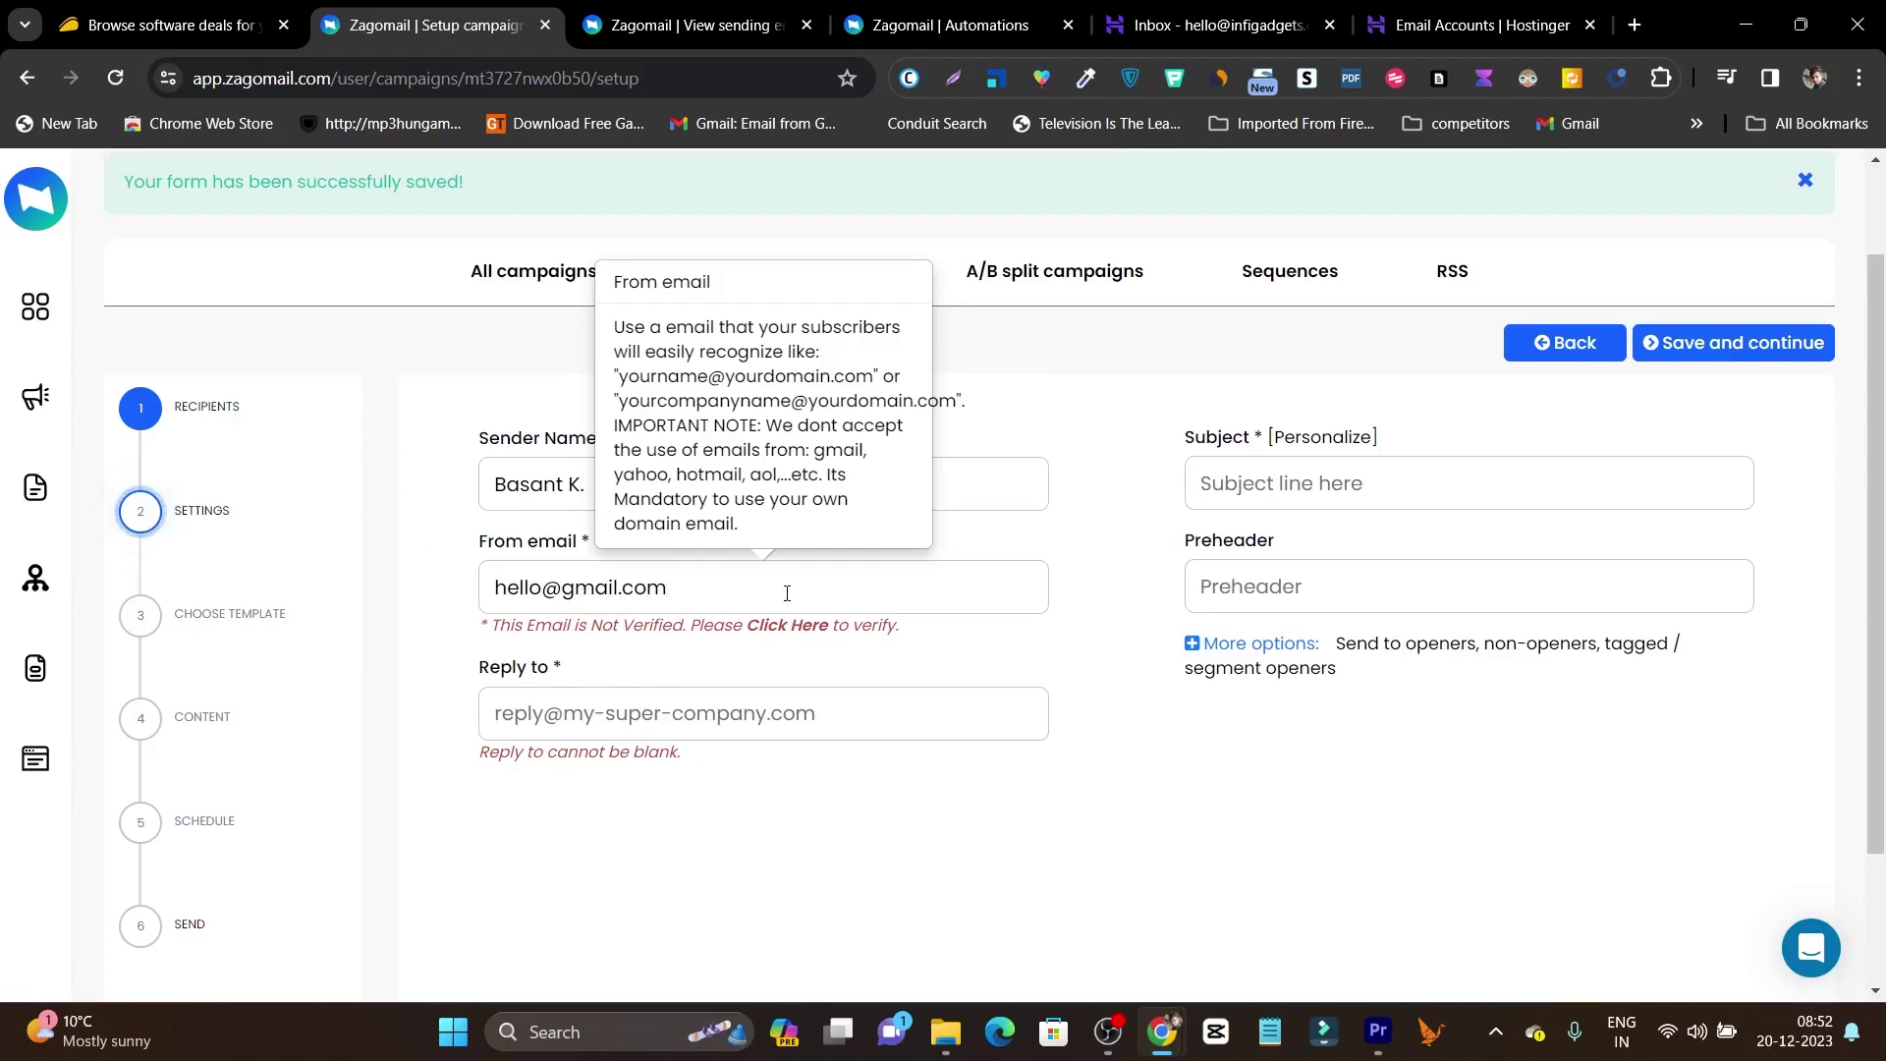
{"action": "key", "text": "ctrl+a"}
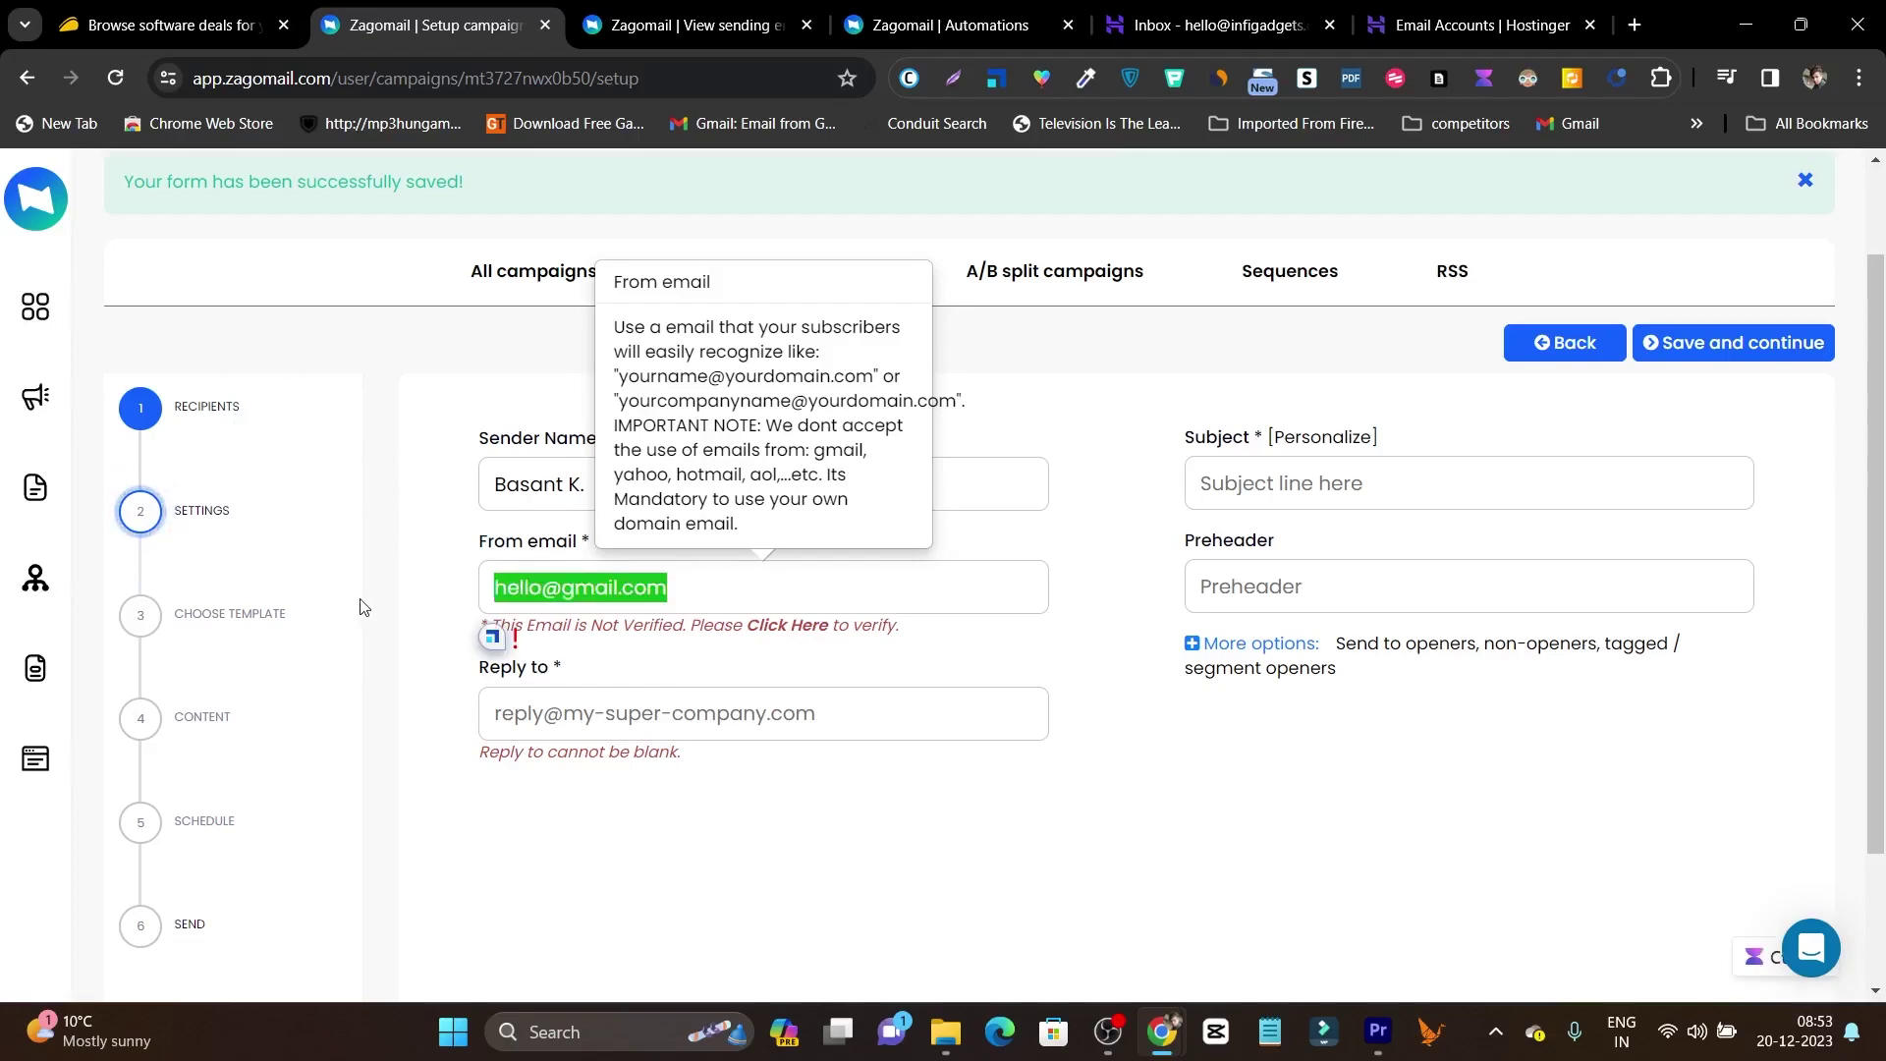
{"action": "key", "text": "super+space"}
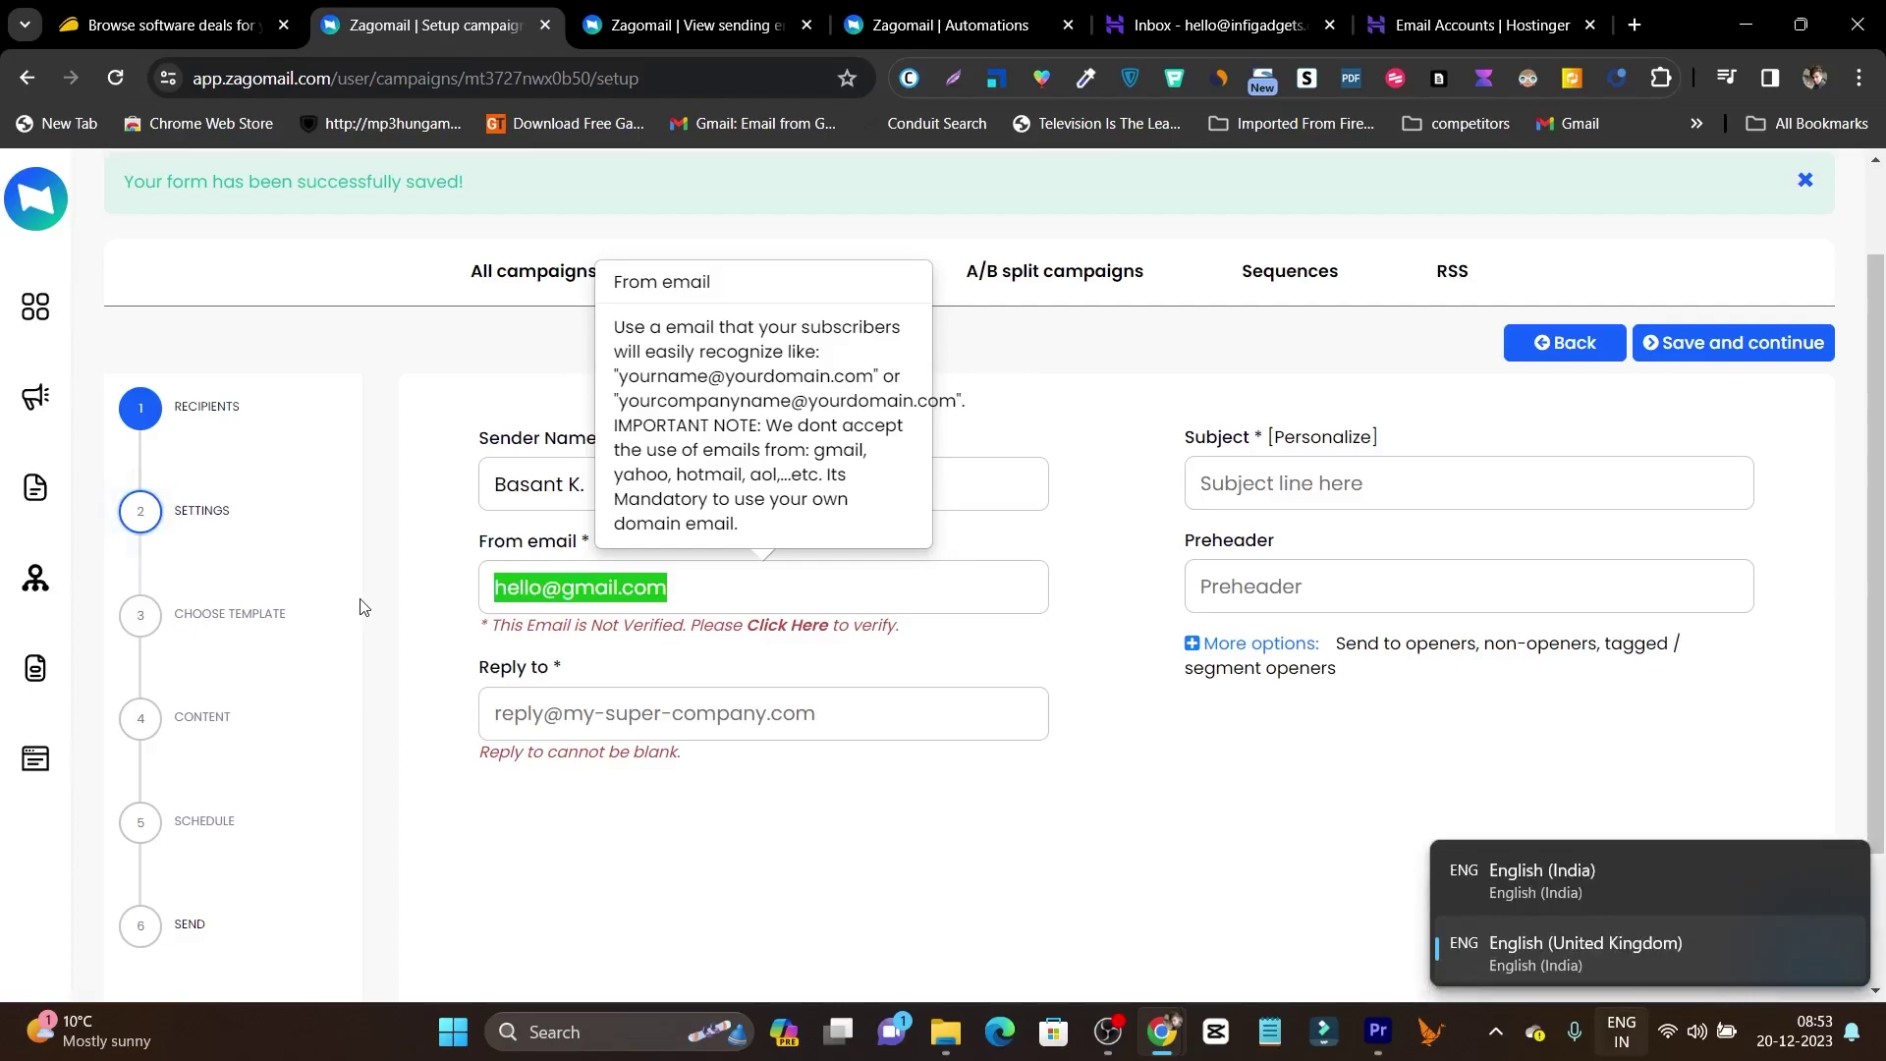
{"action": "key", "text": "super+v"}
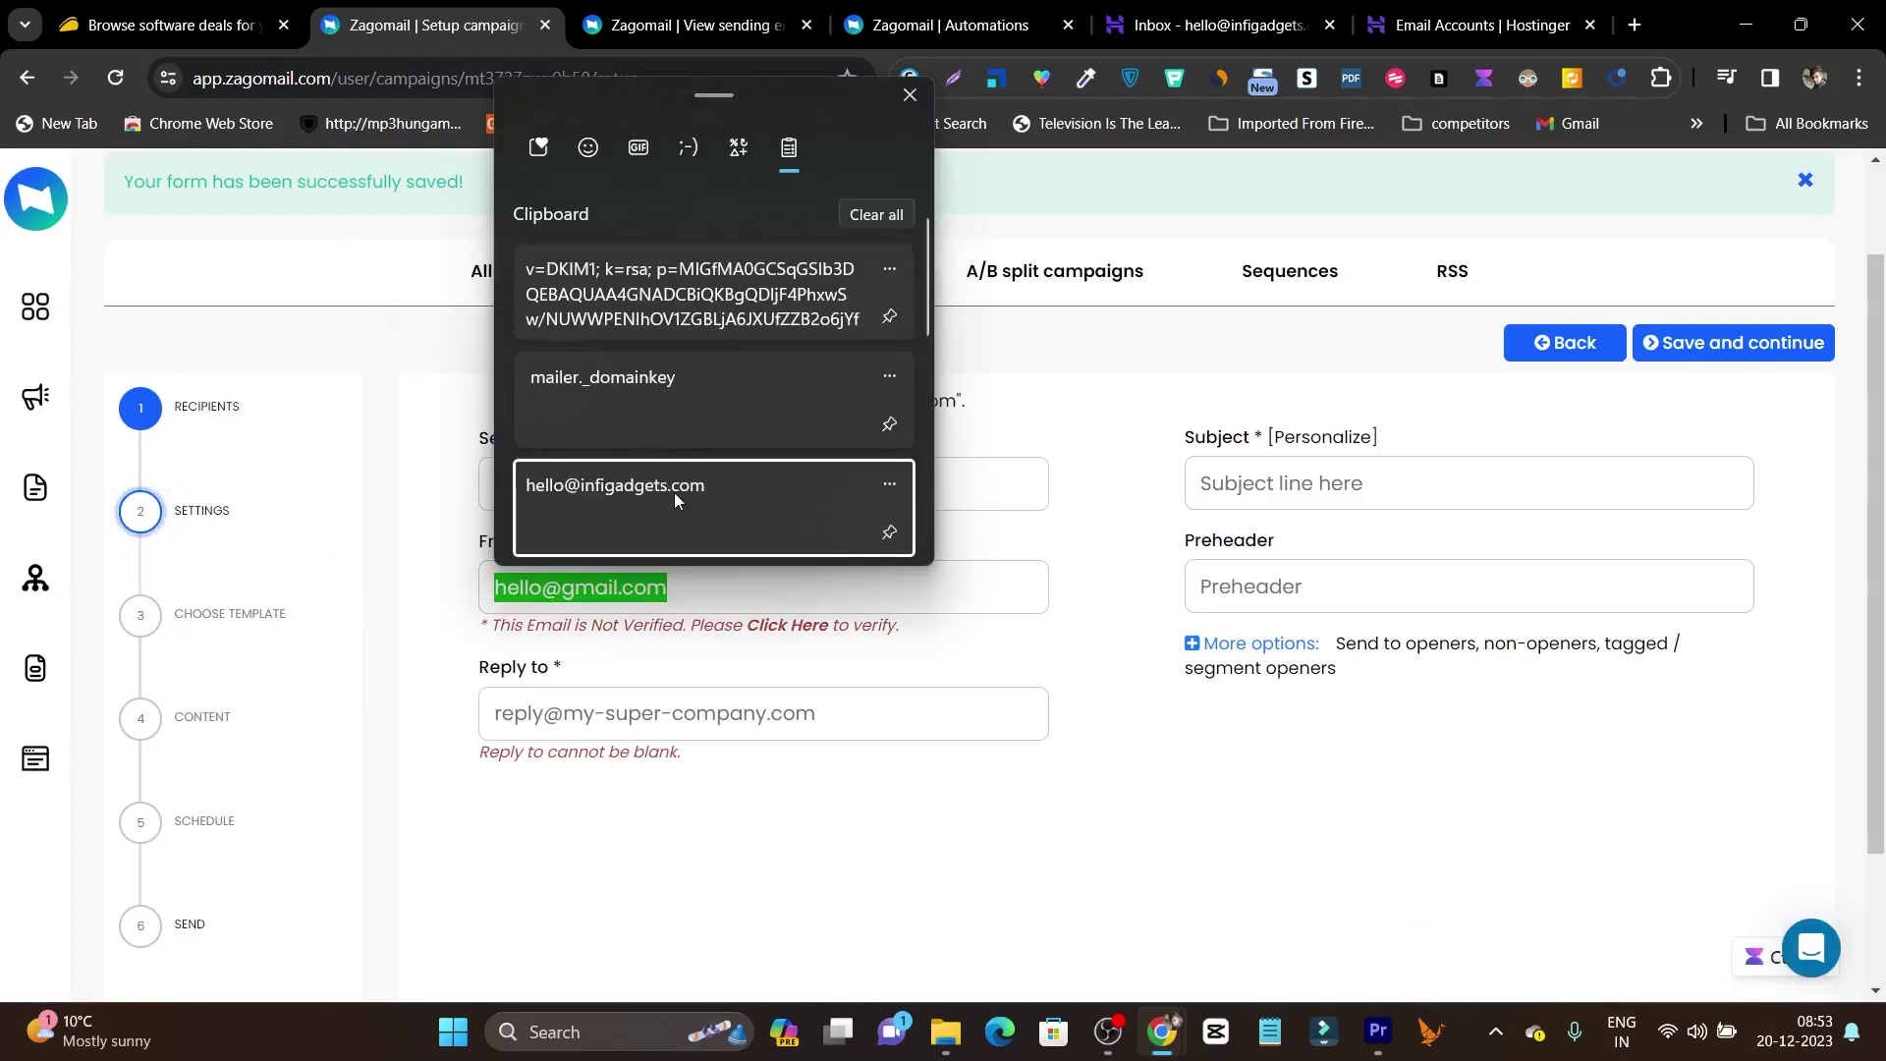
{"action": "left_click", "coordinate": [674, 492]}
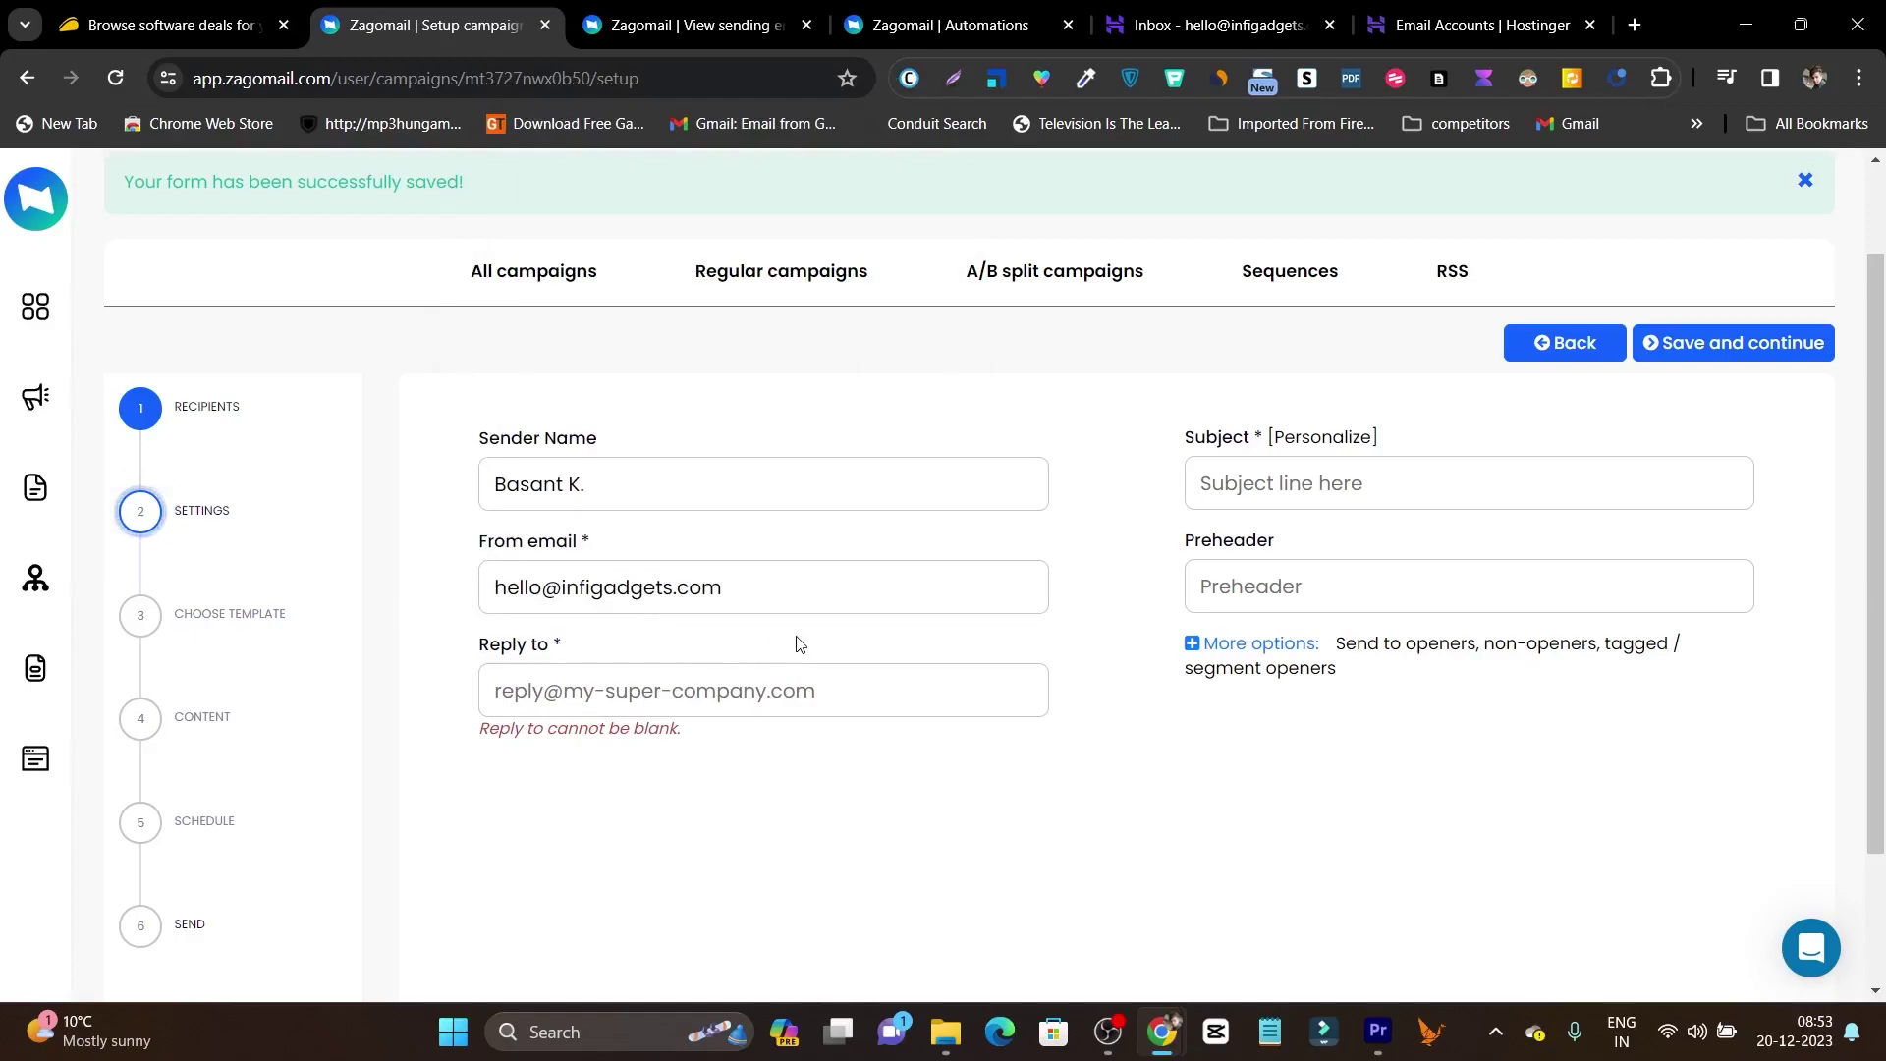
{"action": "left_click", "coordinate": [822, 695]}
{"action": "key", "text": "ctrl+v"}
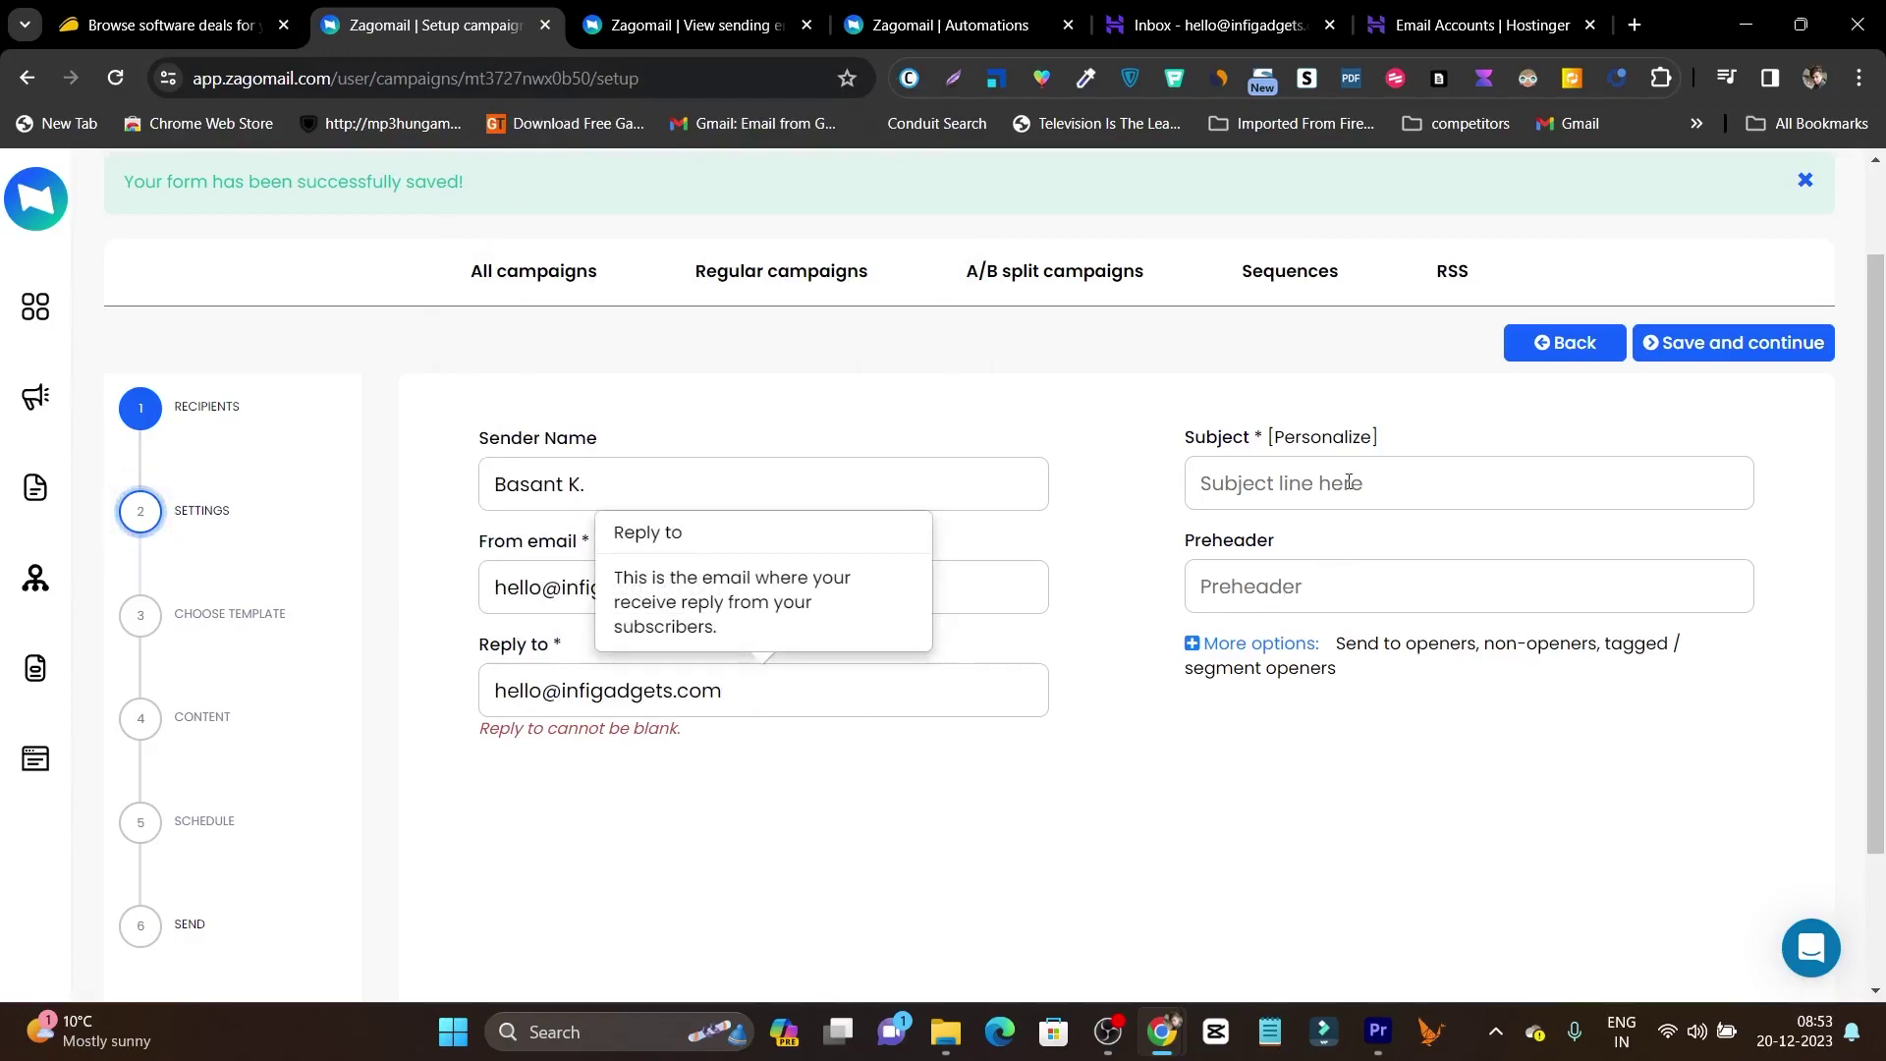
Enter the subject 'hjighj9 g' and save the campaign settings.
{"action": "left_click", "coordinate": [1349, 481]}
{"action": "type", "text": "hjighj9 g"}
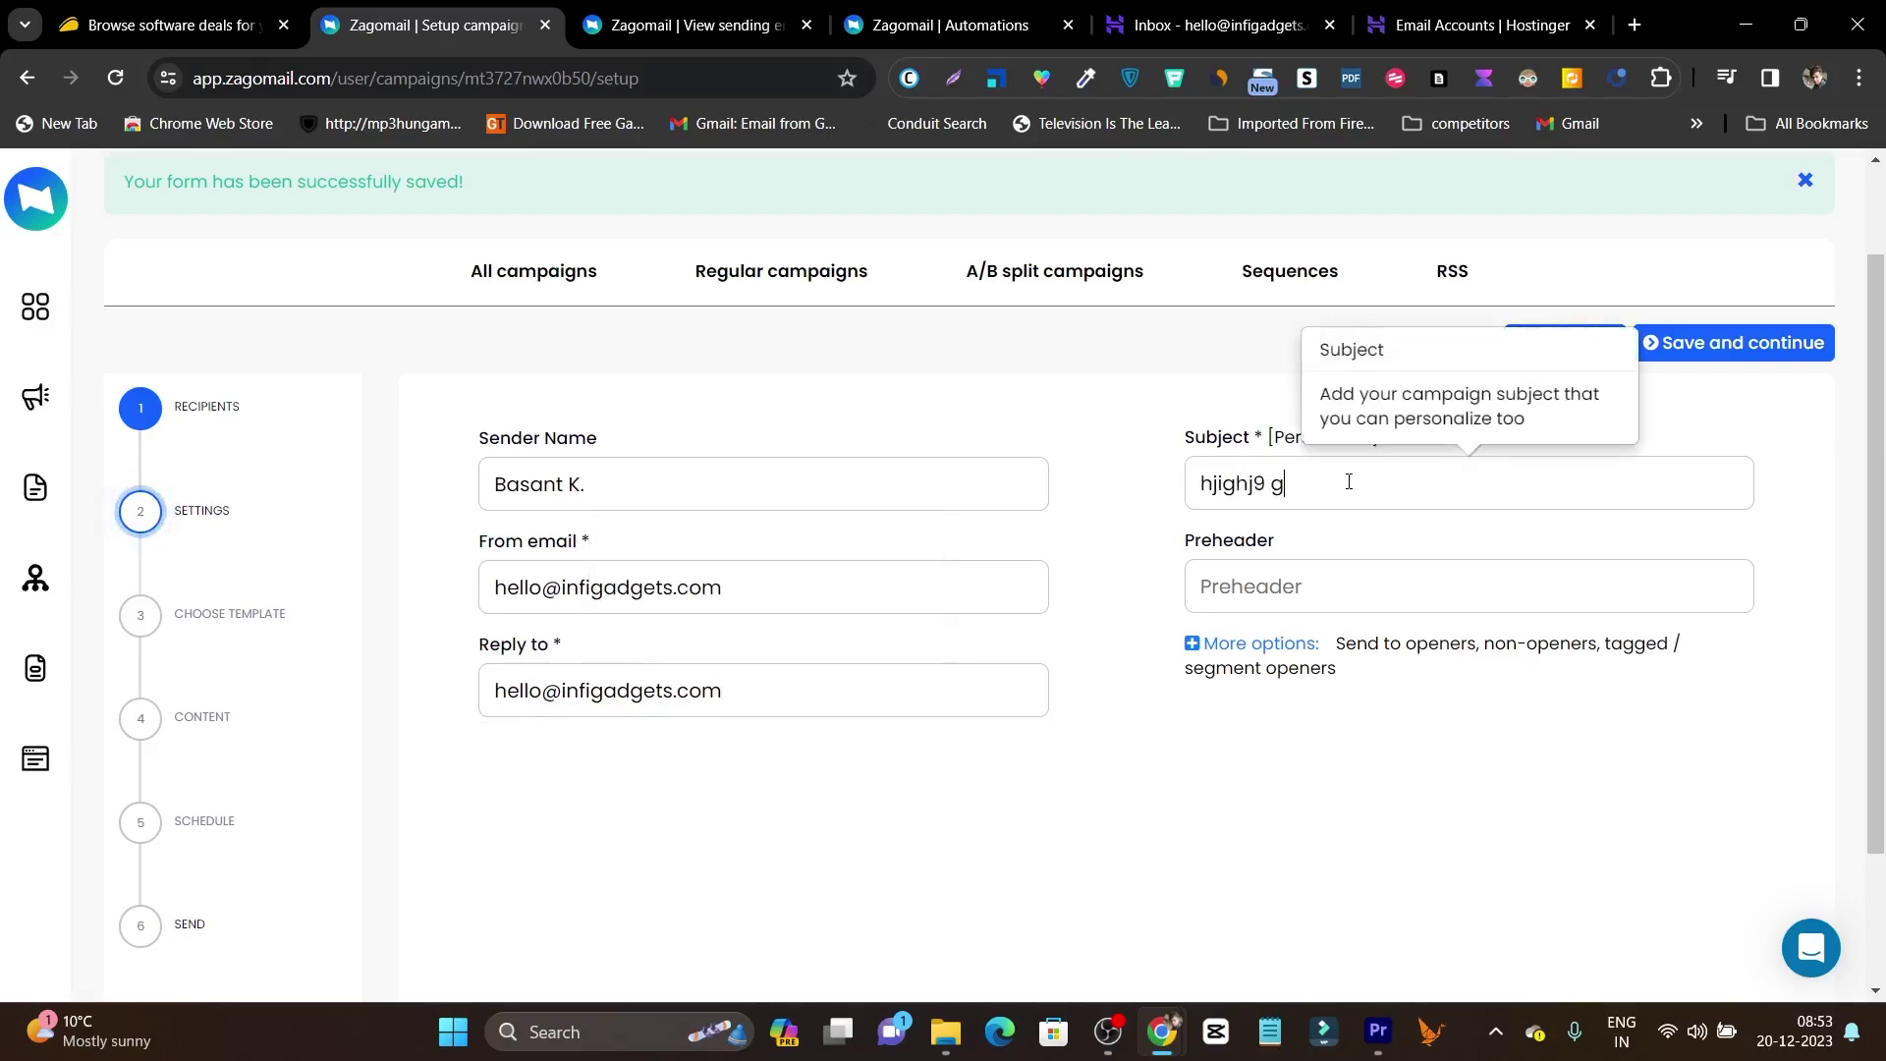
{"action": "left_click", "coordinate": [1749, 344]}
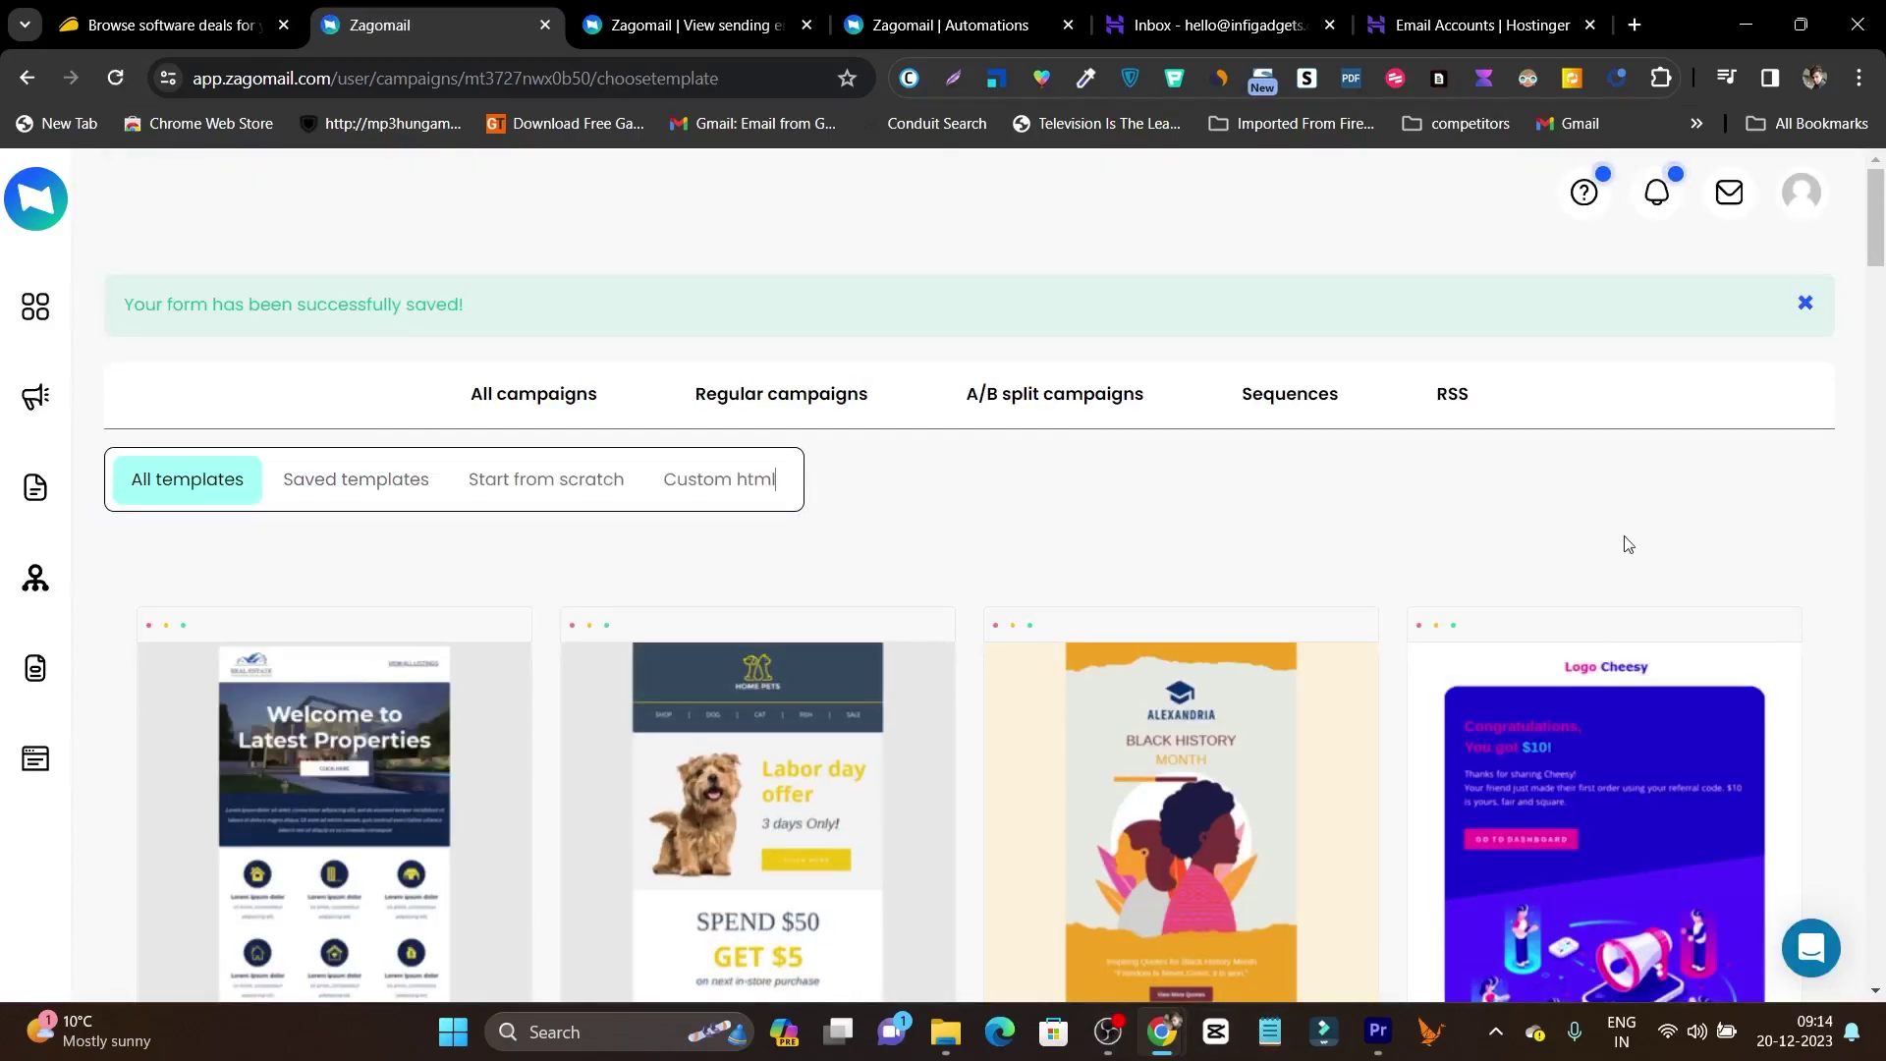
Choose the MyApp update template from the All templates gallery.
{"action": "scroll", "coordinate": [1023, 614], "scroll_direction": "down", "scroll_amount": 3}
{"action": "scroll", "coordinate": [993, 669], "scroll_direction": "down", "scroll_amount": 8}
{"action": "scroll", "coordinate": [991, 674], "scroll_direction": "down", "scroll_amount": 8}
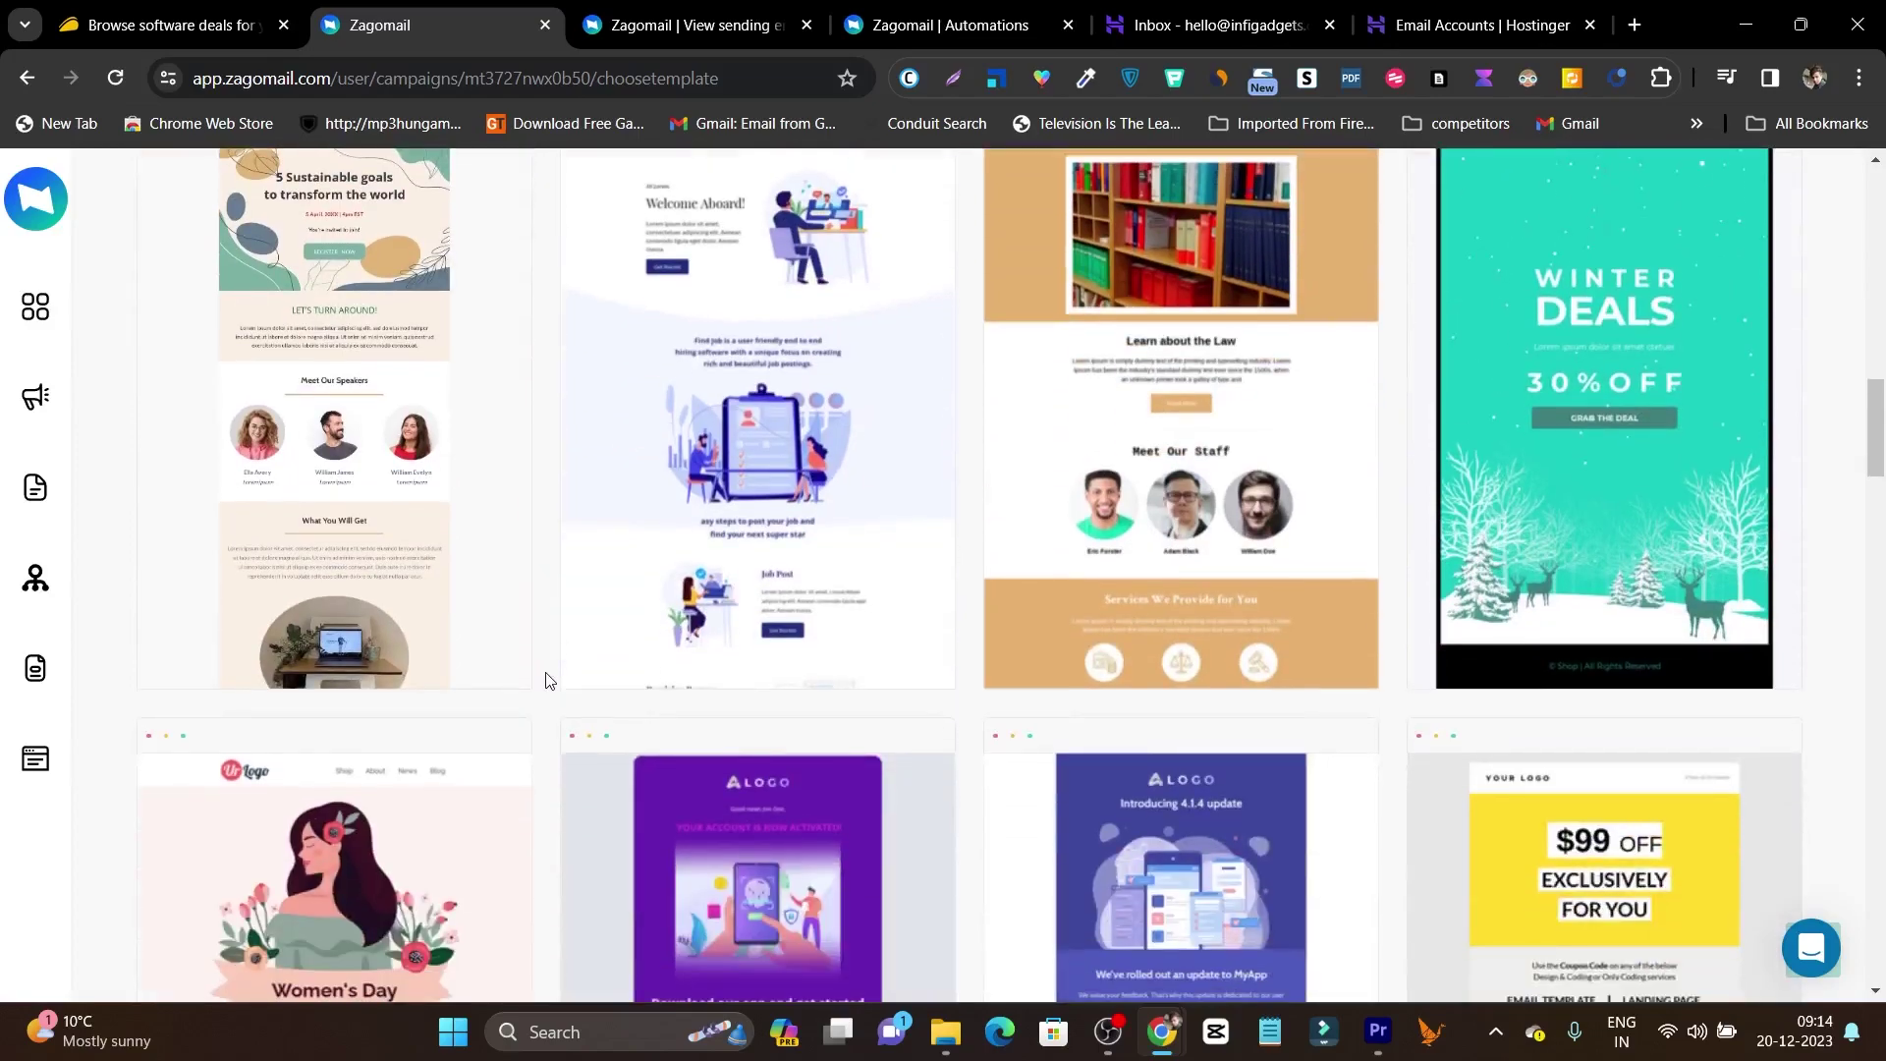
{"action": "scroll", "coordinate": [547, 680], "scroll_direction": "down", "scroll_amount": 5}
{"action": "mouse_move", "coordinate": [1219, 609]}
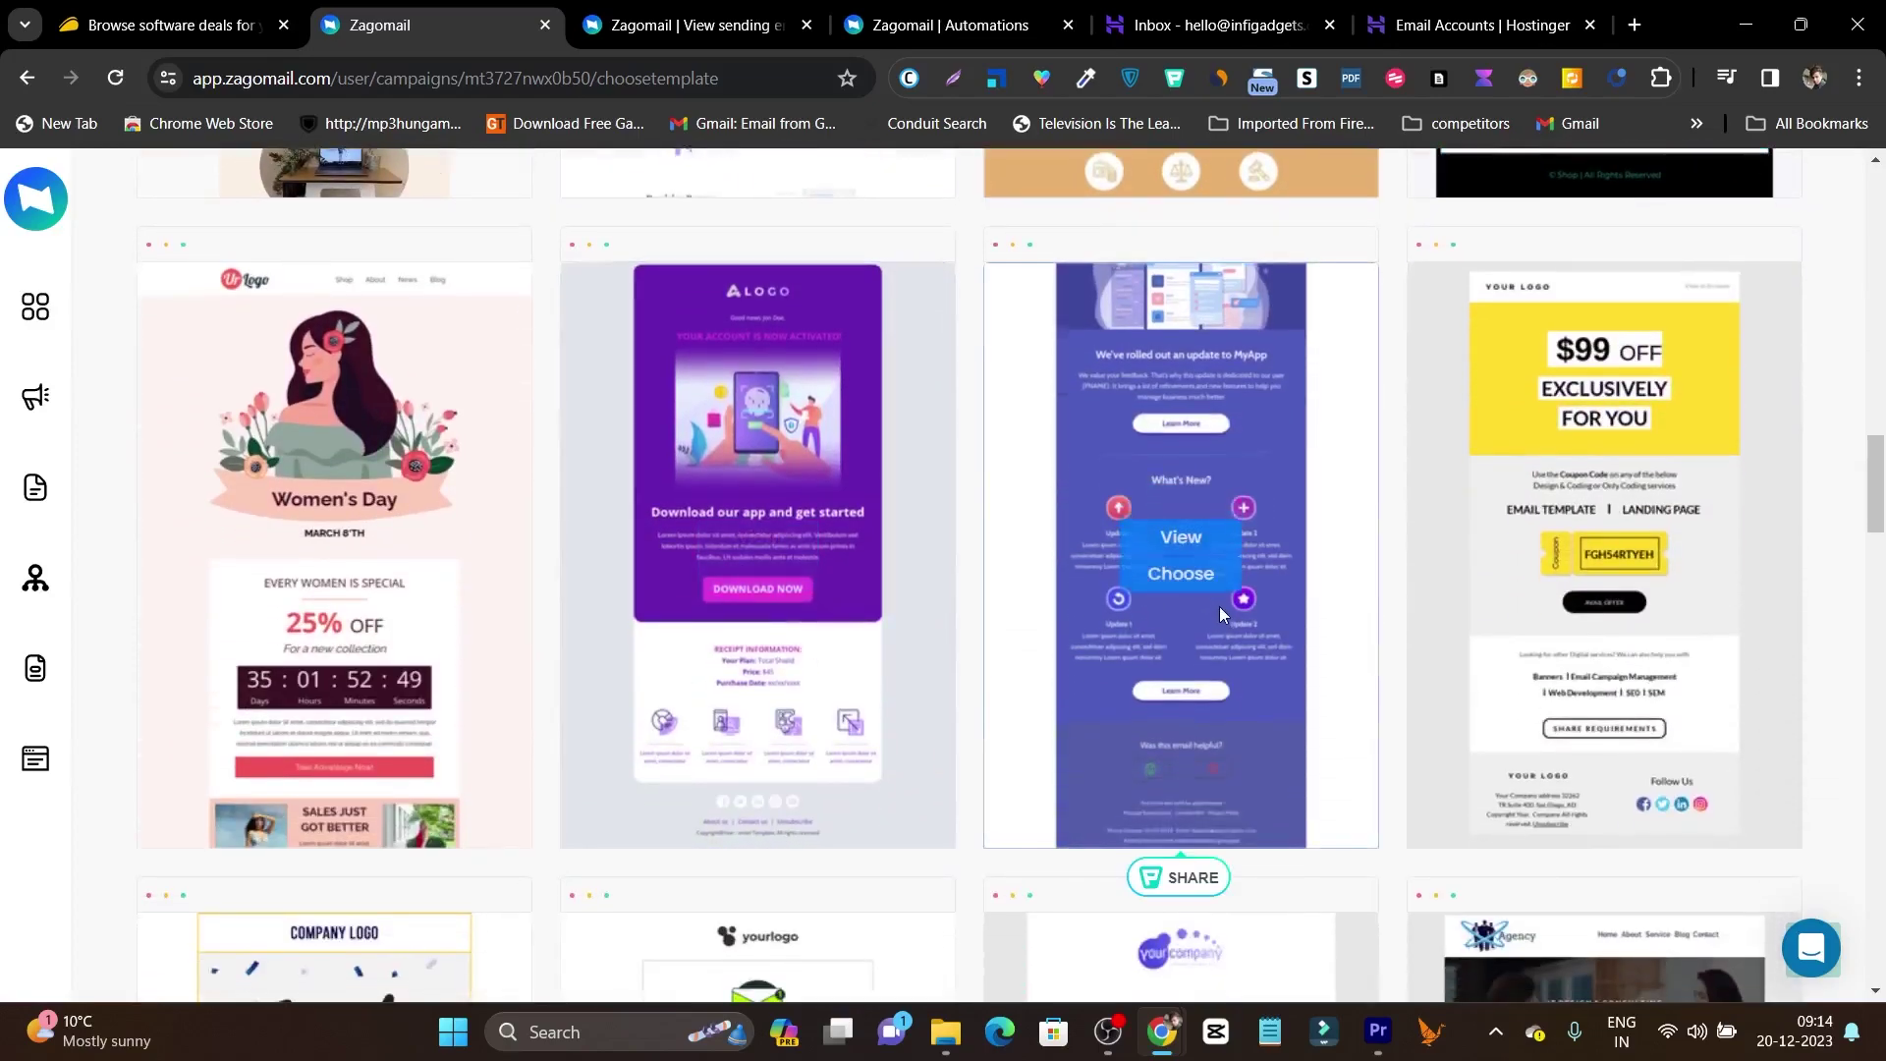
{"action": "left_click", "coordinate": [1182, 574]}
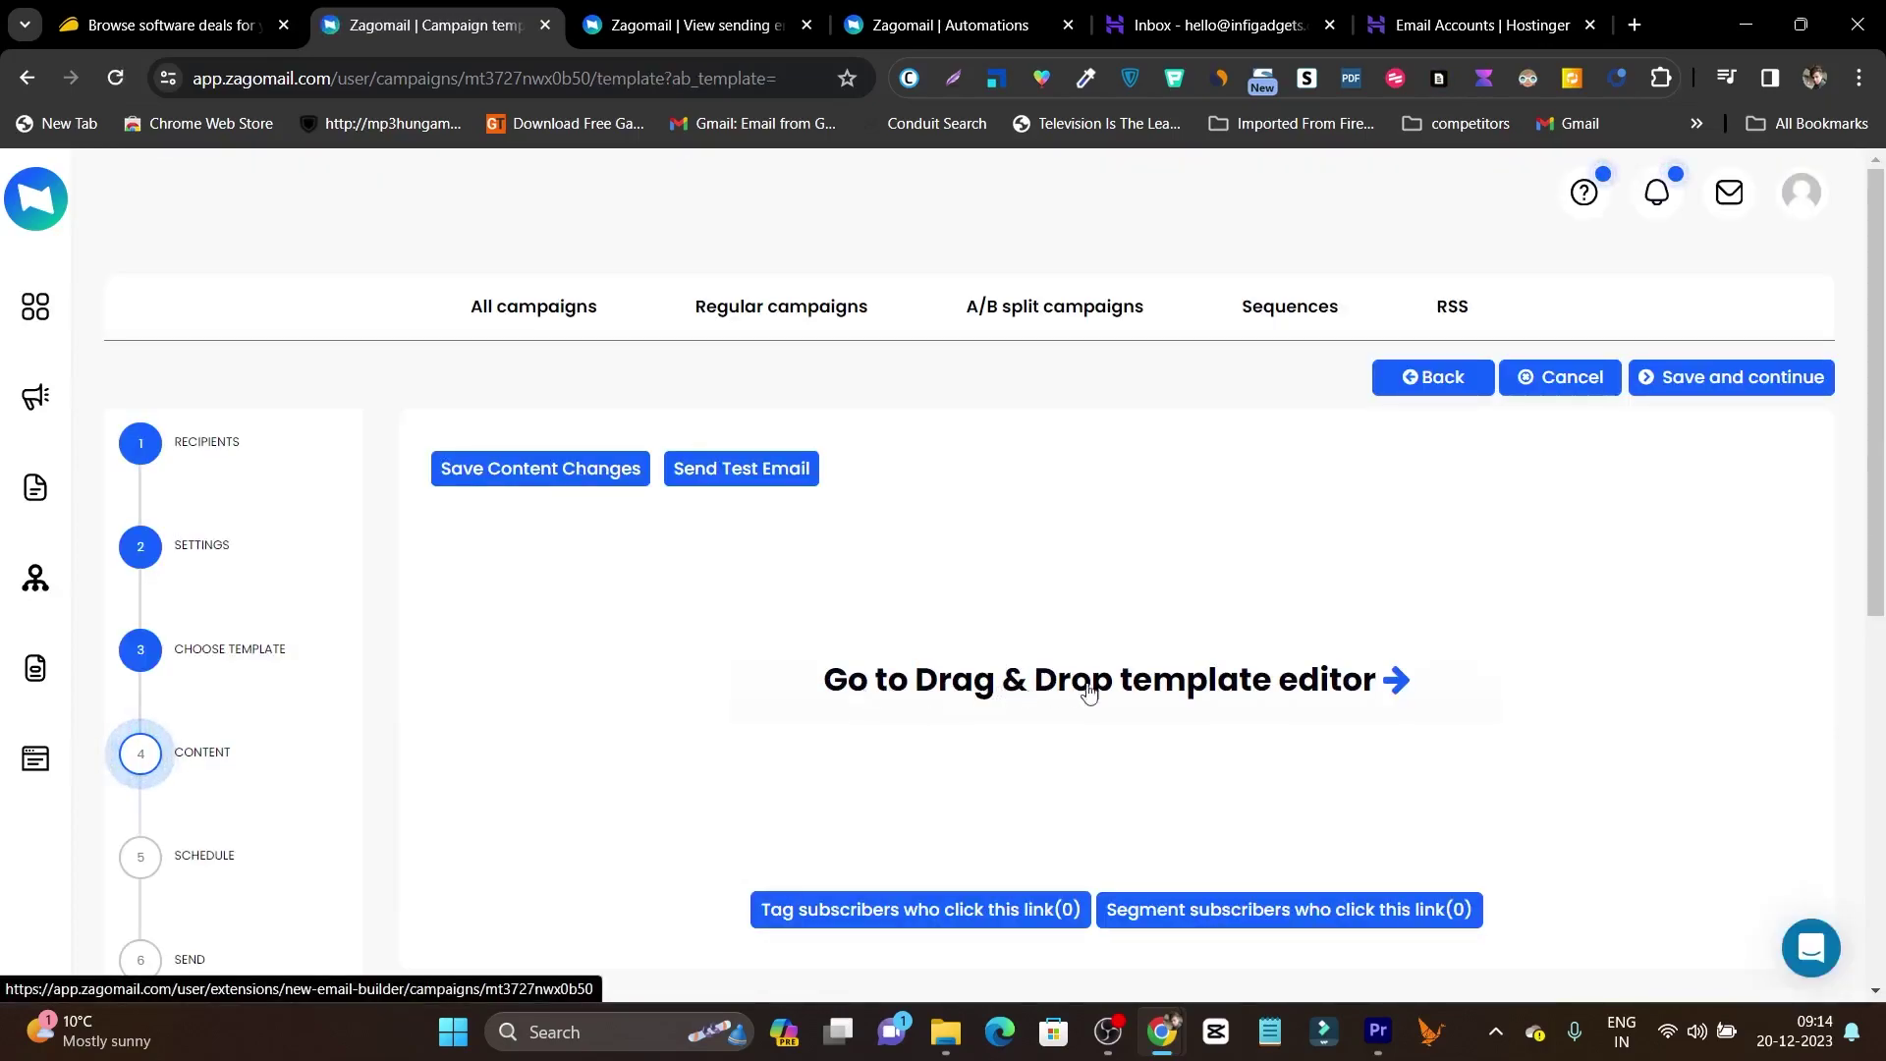
{"action": "left_click", "coordinate": [1150, 694]}
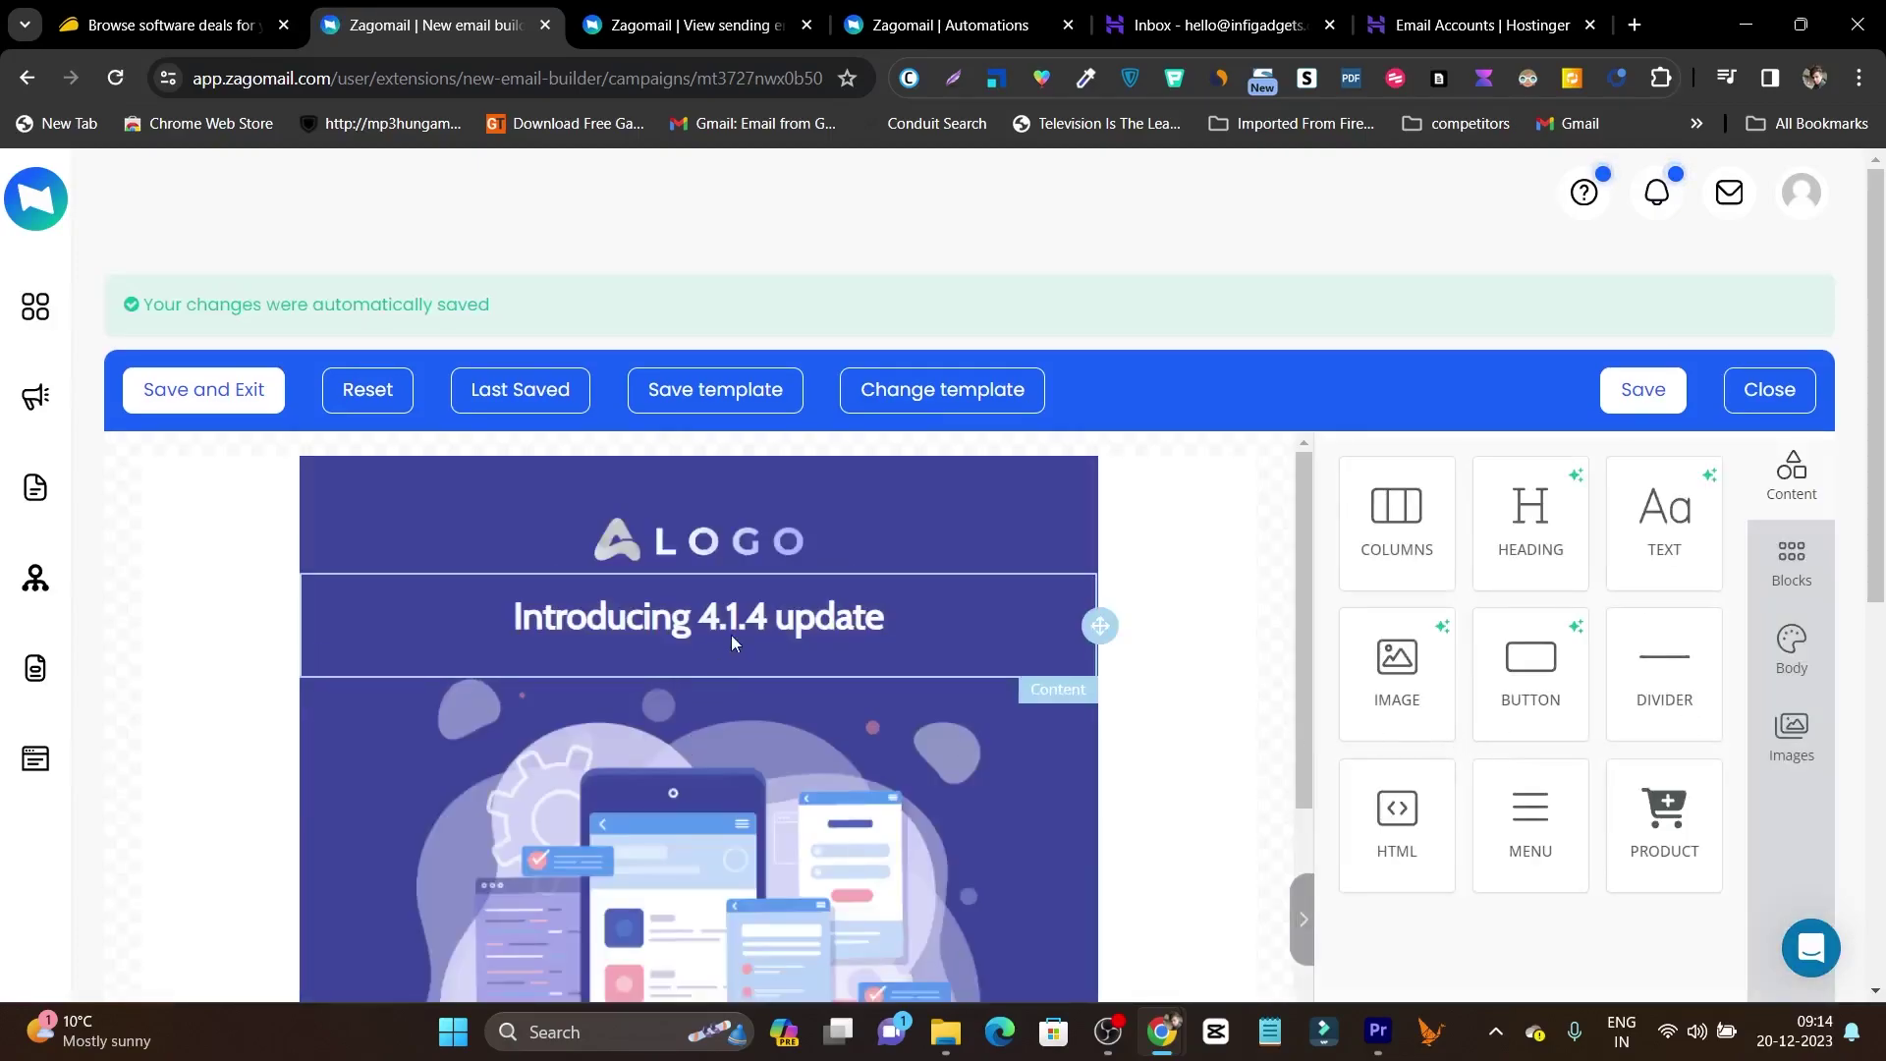
{"action": "left_click", "coordinate": [835, 590]}
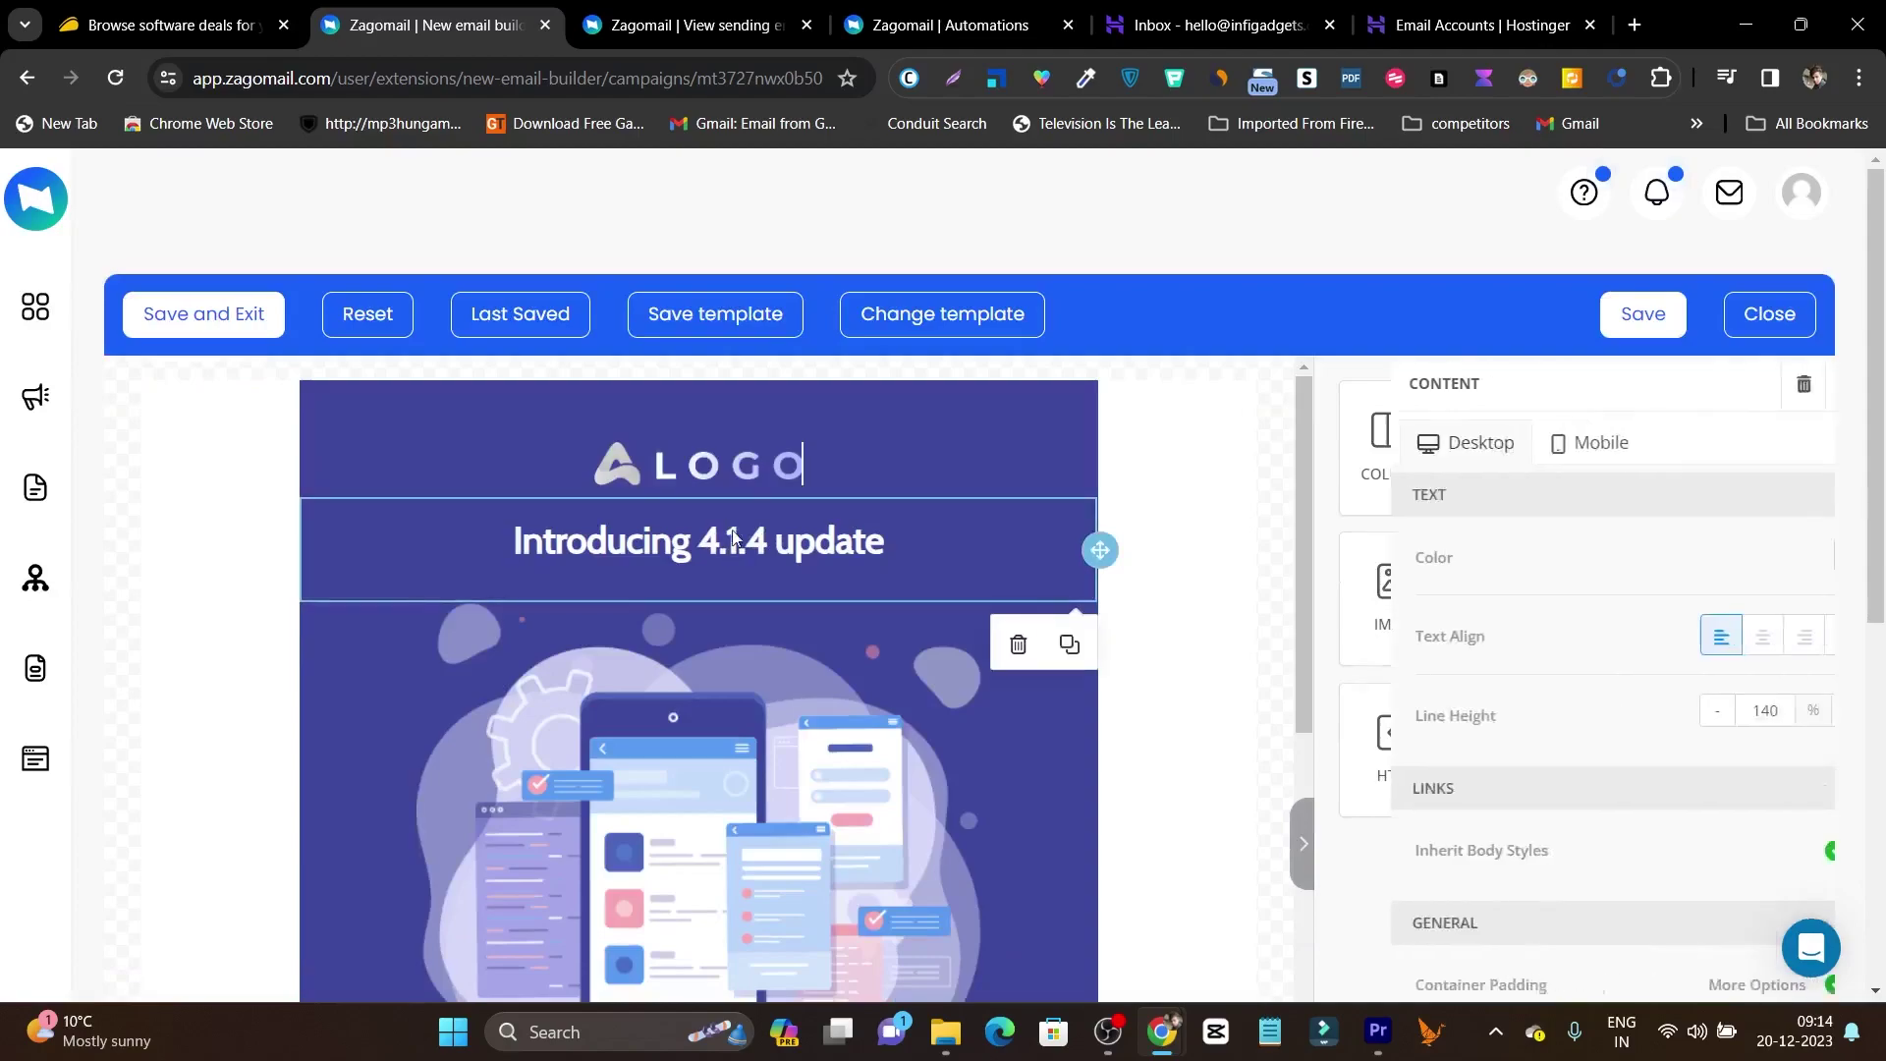
{"action": "left_click", "coordinate": [992, 451]}
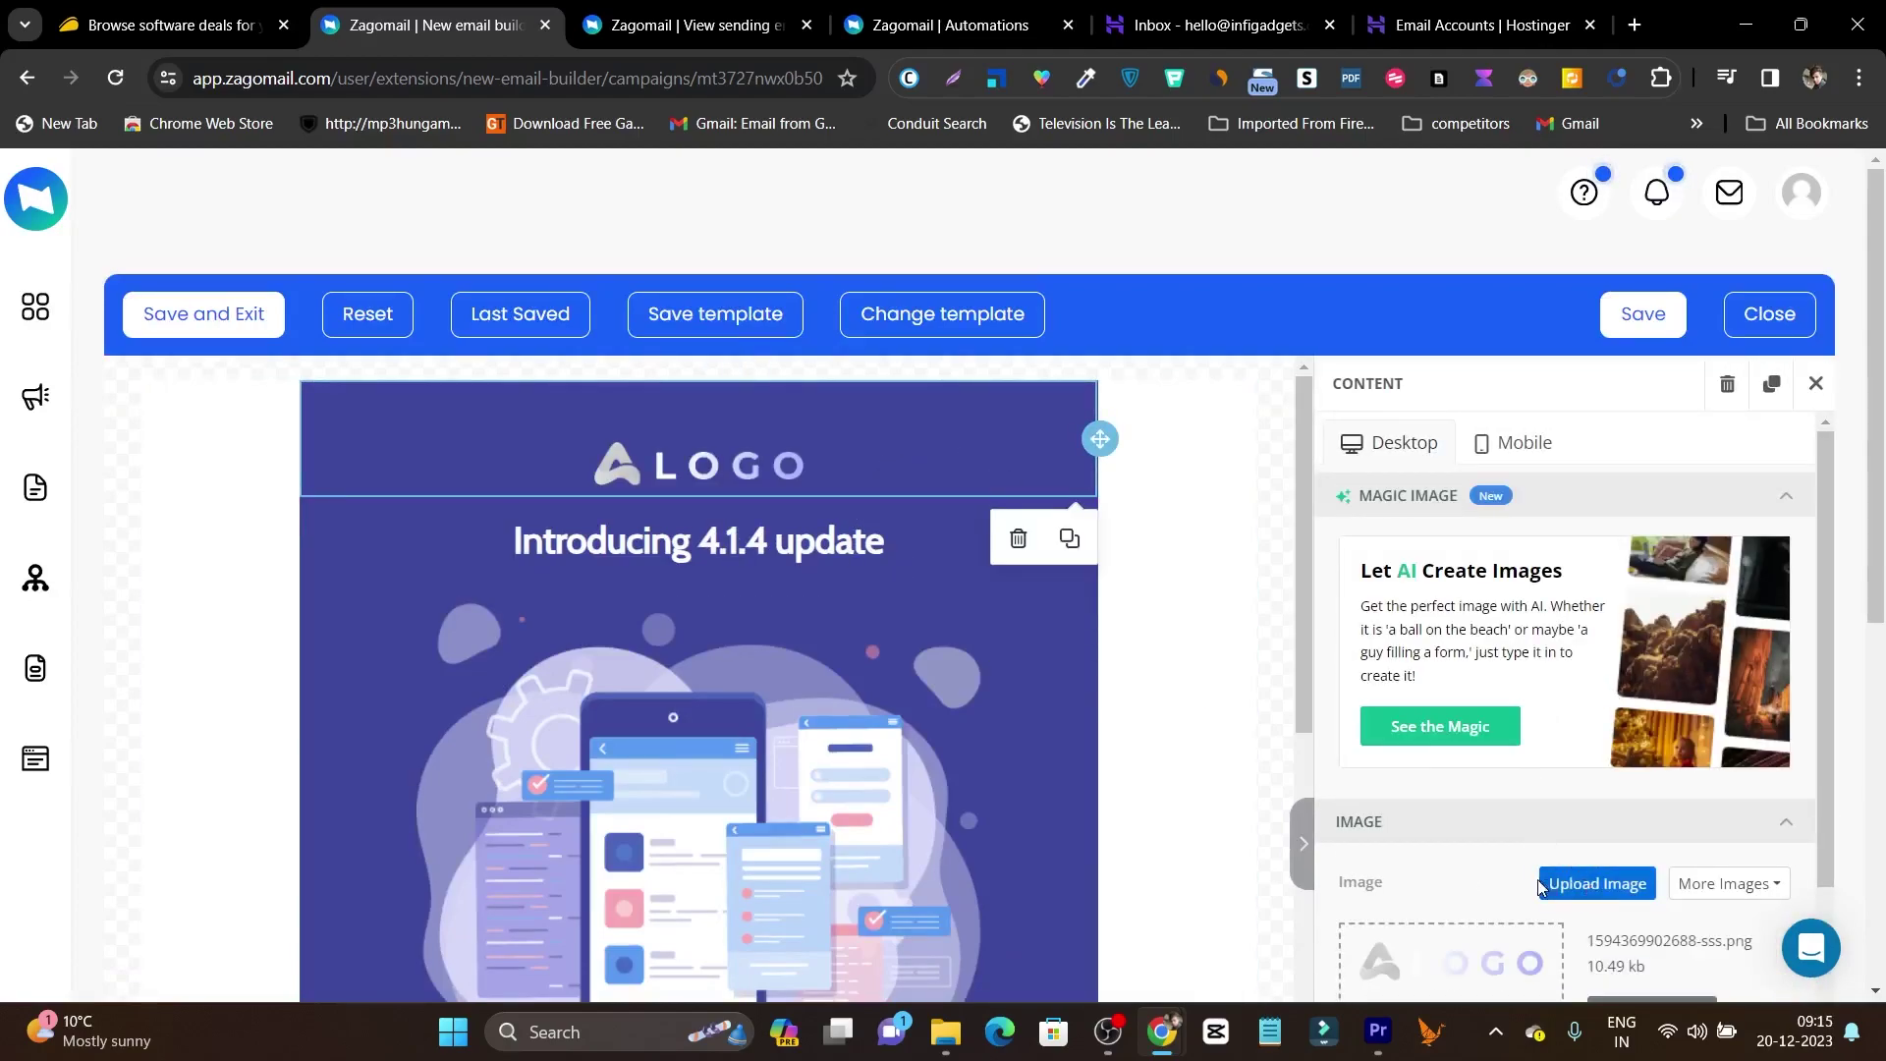
{"action": "left_click", "coordinate": [678, 555]}
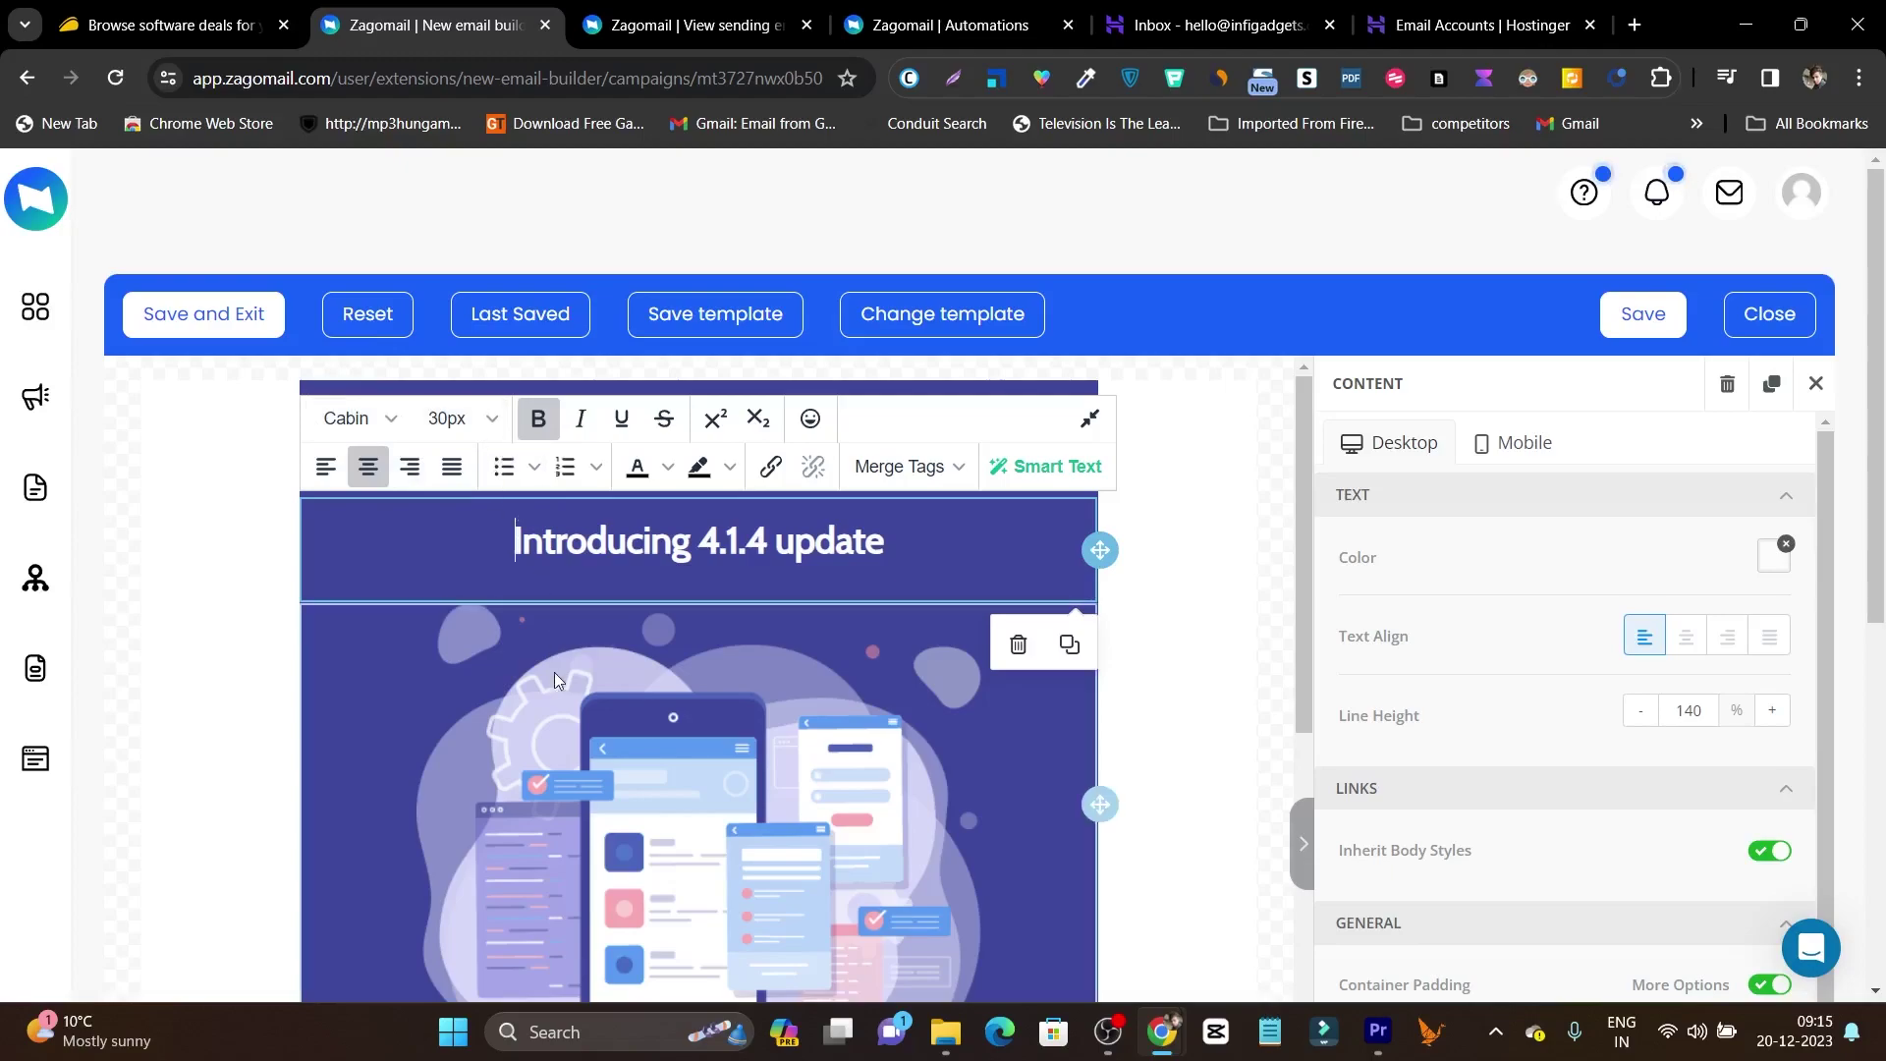
{"action": "scroll", "coordinate": [591, 719], "scroll_direction": "down", "scroll_amount": 4}
{"action": "left_click", "coordinate": [629, 589]}
{"action": "scroll", "coordinate": [739, 875], "scroll_direction": "down", "scroll_amount": 1}
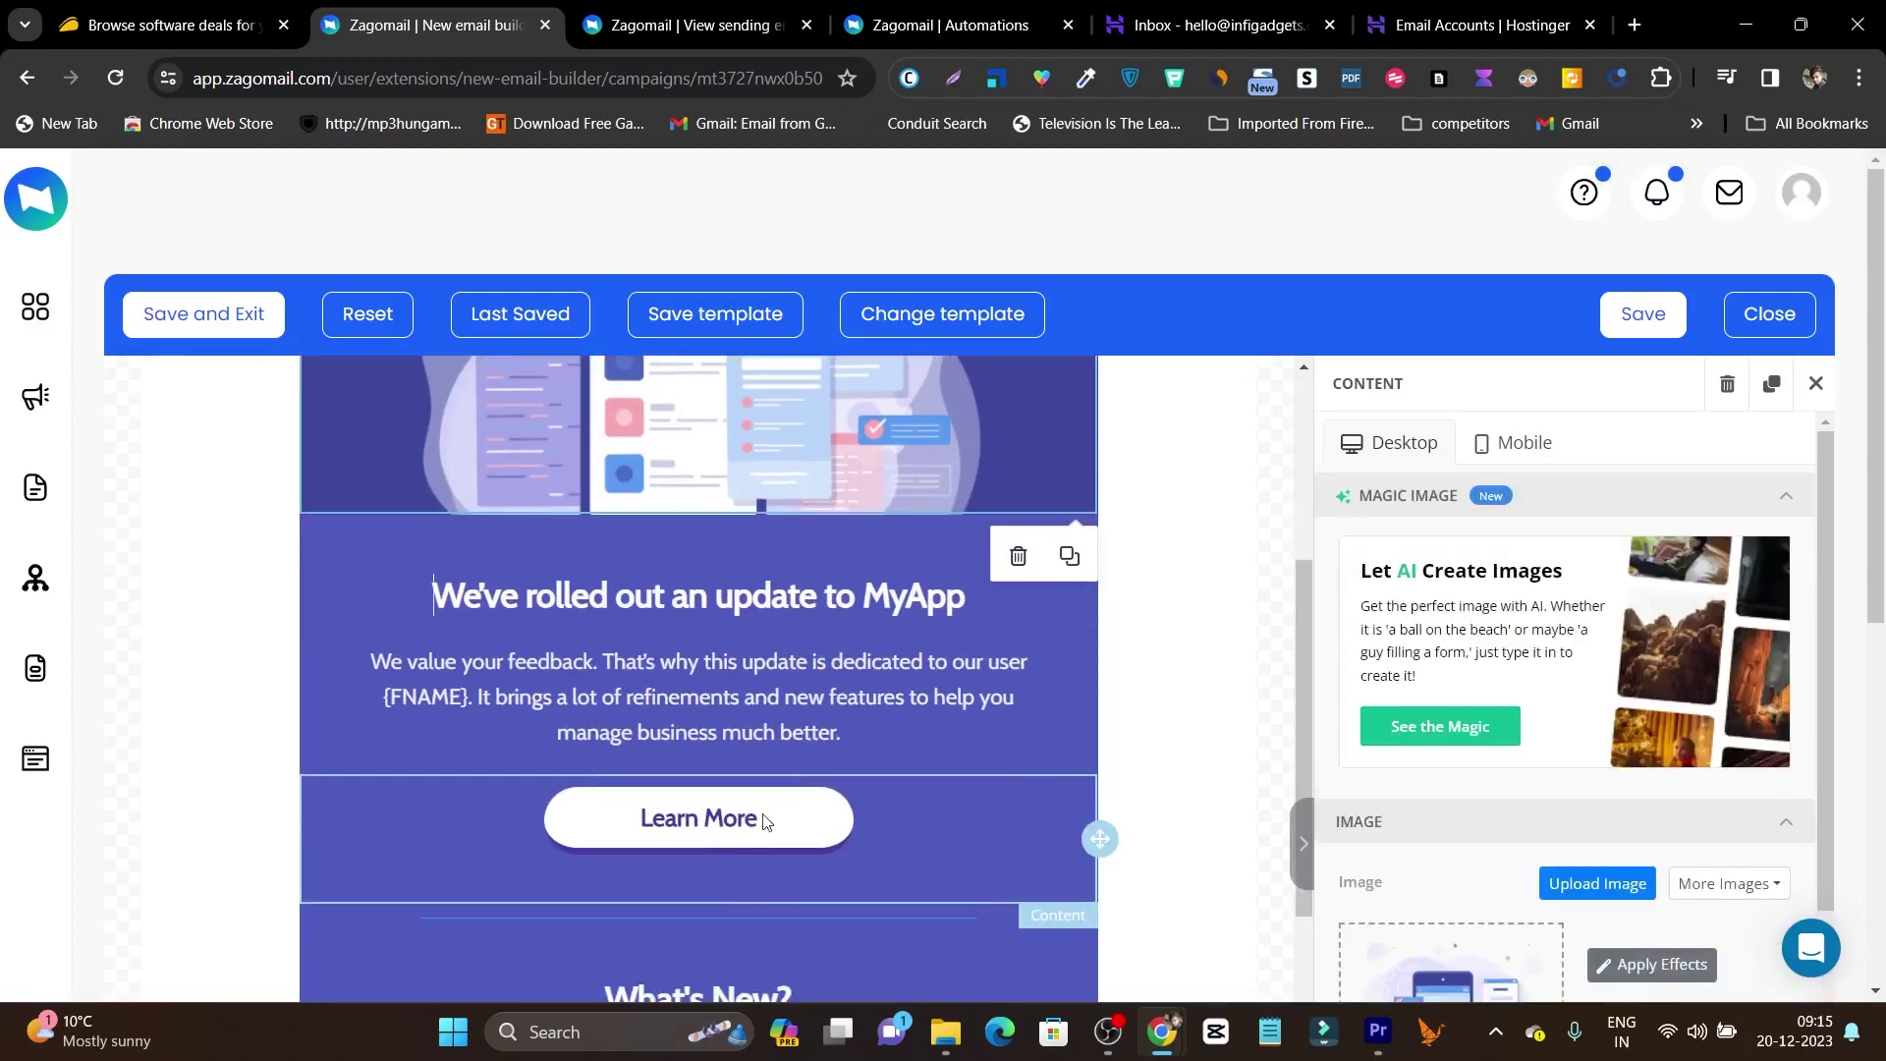
{"action": "left_click", "coordinate": [781, 823]}
{"action": "scroll", "coordinate": [863, 741], "scroll_direction": "down", "scroll_amount": 8}
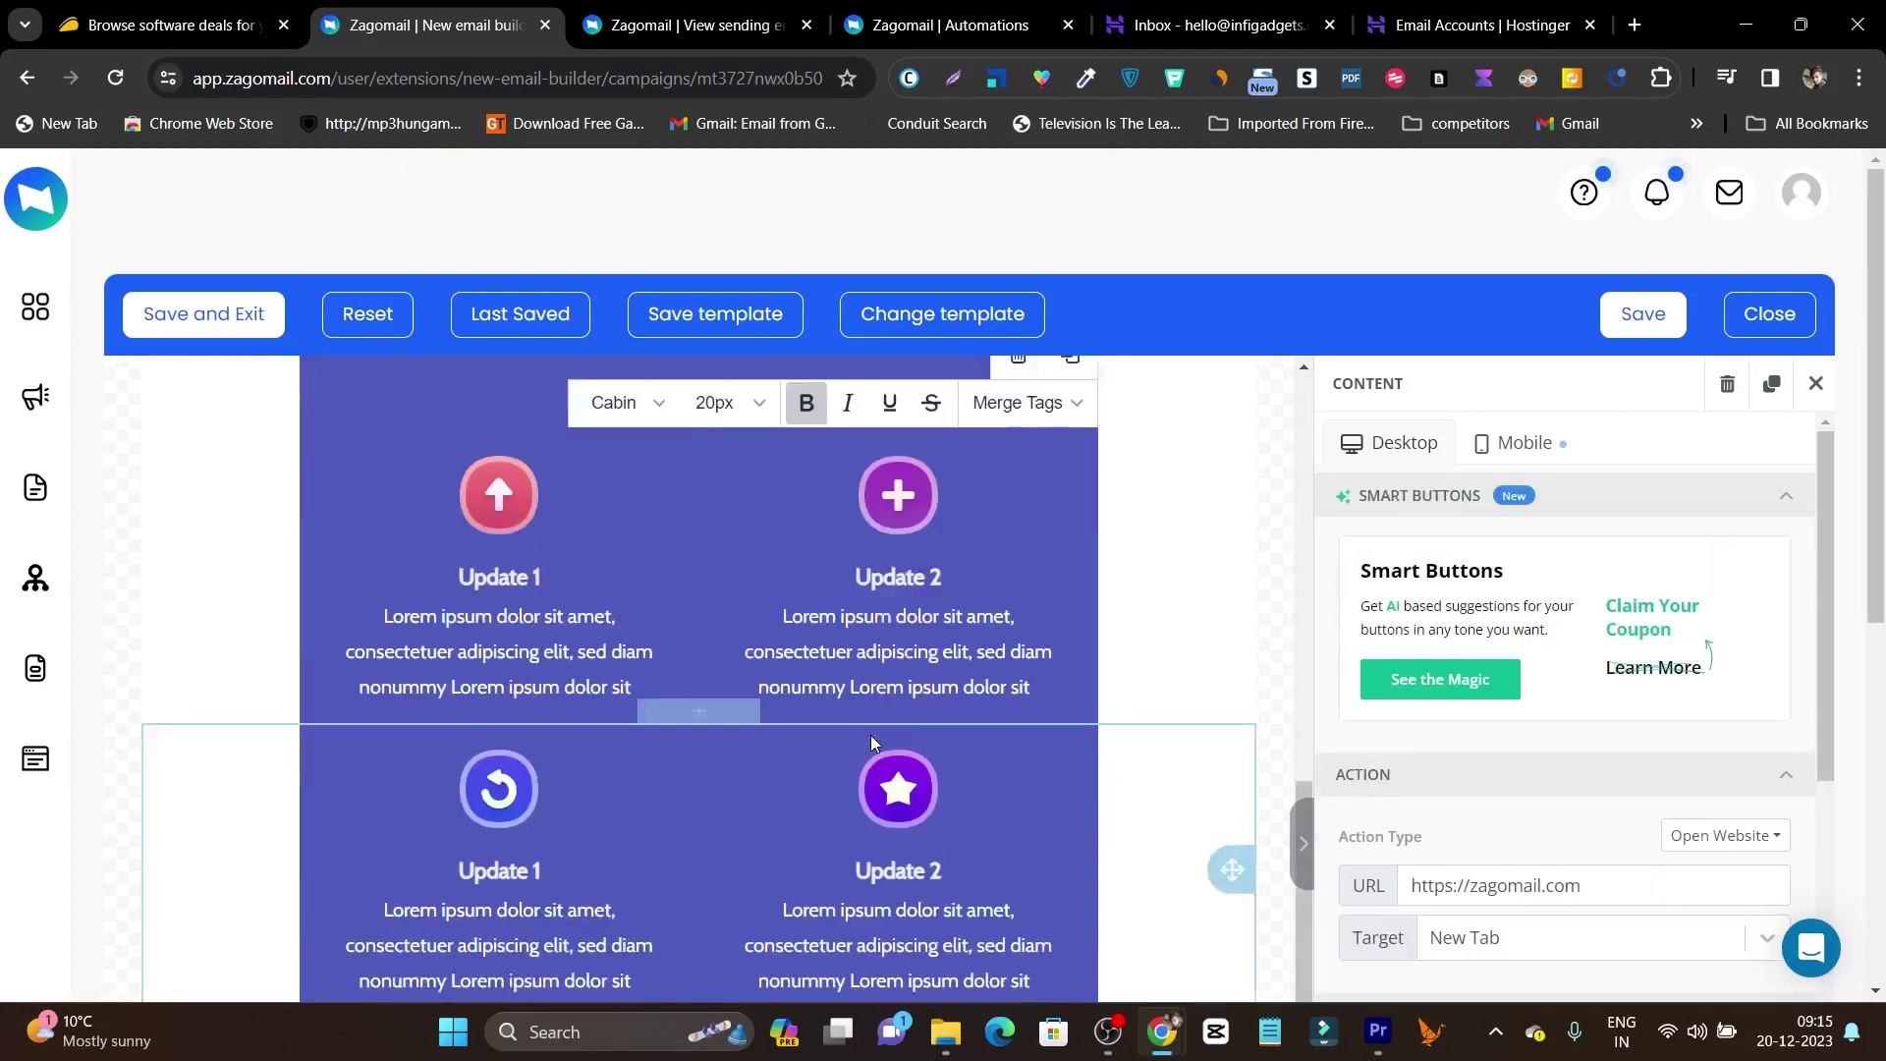
{"action": "scroll", "coordinate": [739, 802], "scroll_direction": "up", "scroll_amount": 10}
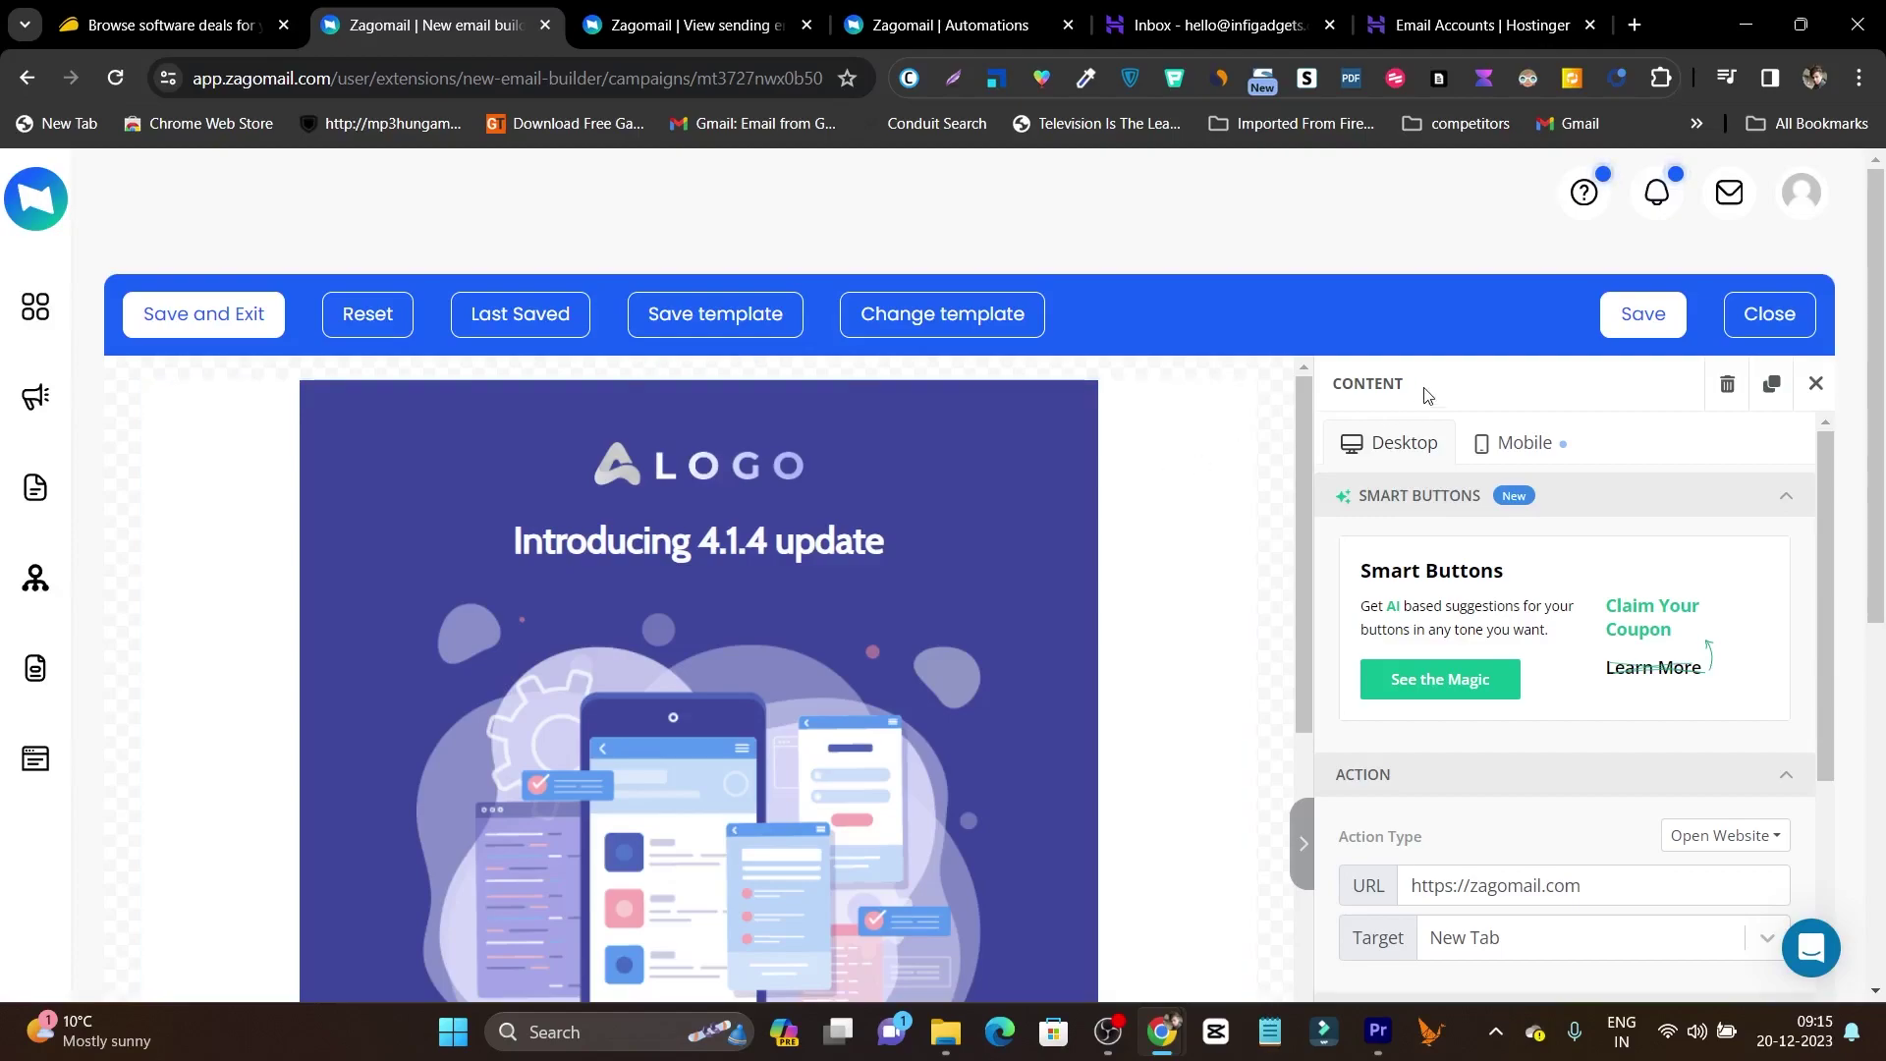
{"action": "left_click", "coordinate": [191, 315]}
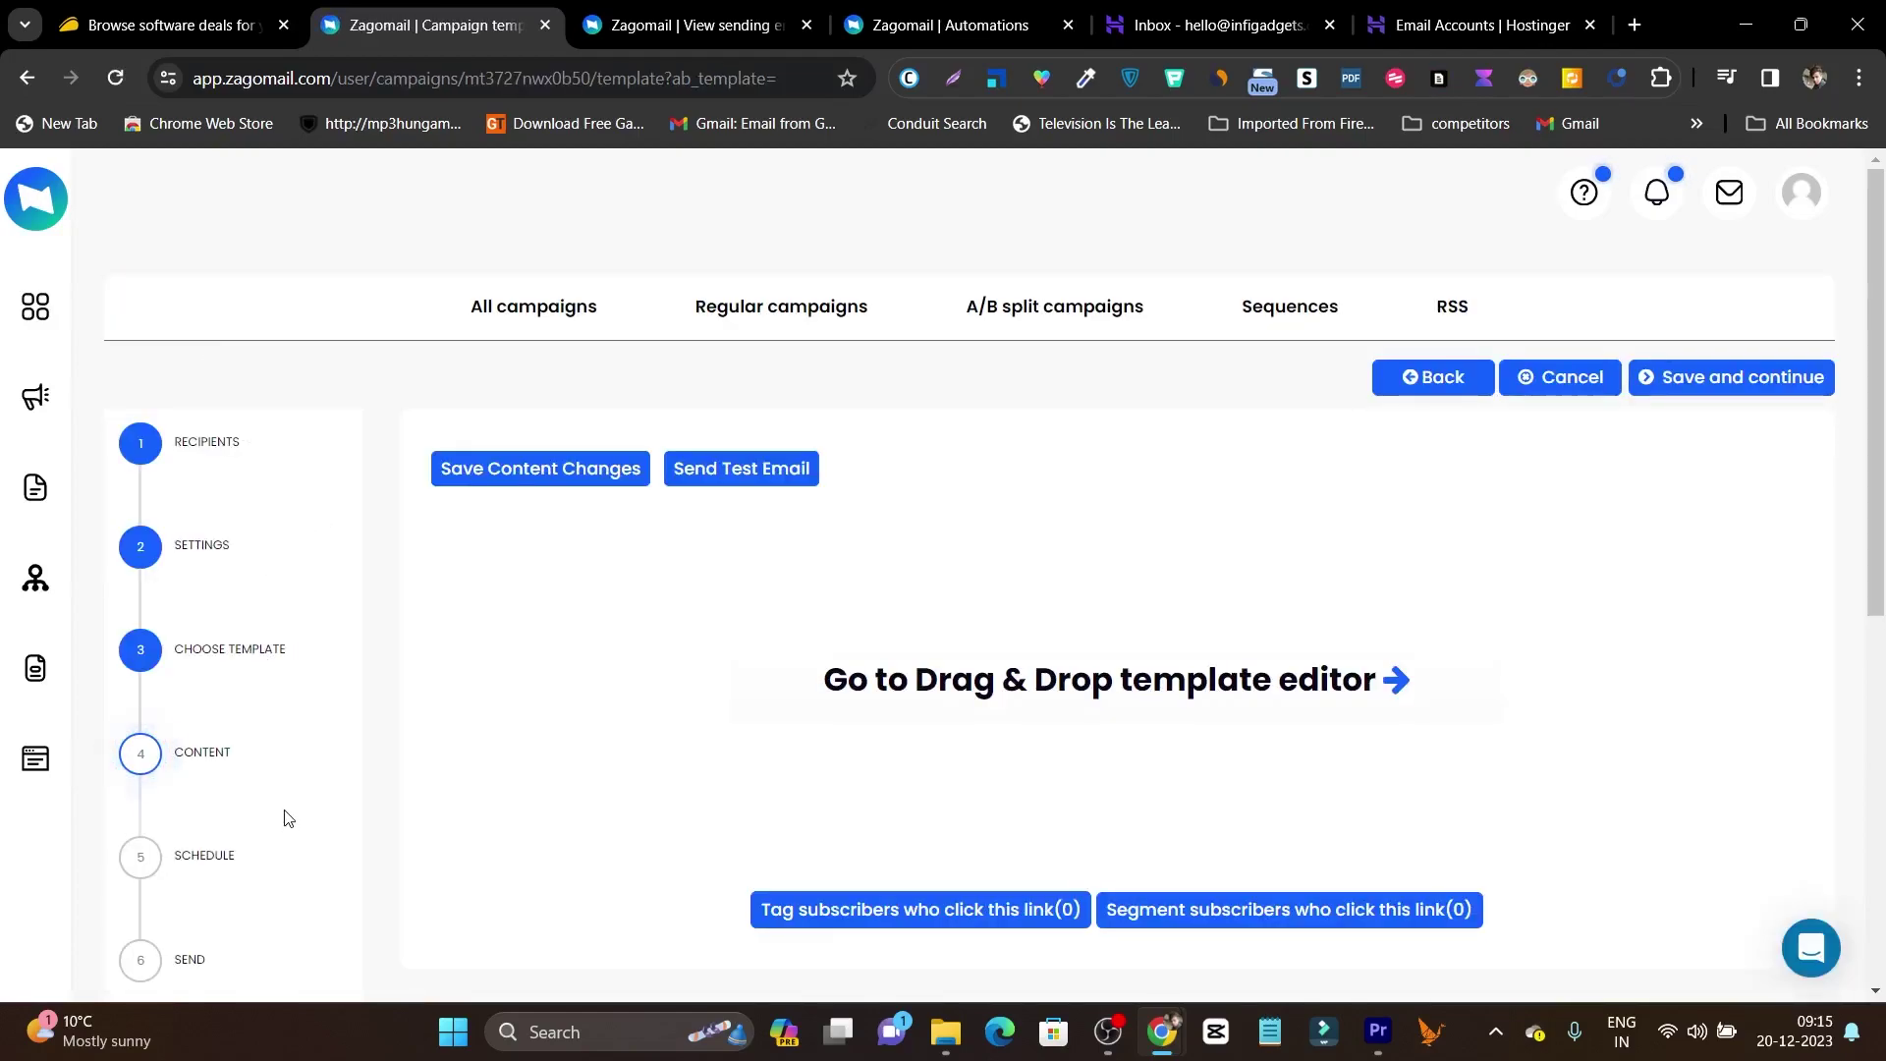
Schedule the demo campaign to send later, on 12/19/23 at 4:13 PM.
{"action": "left_click", "coordinate": [1739, 388]}
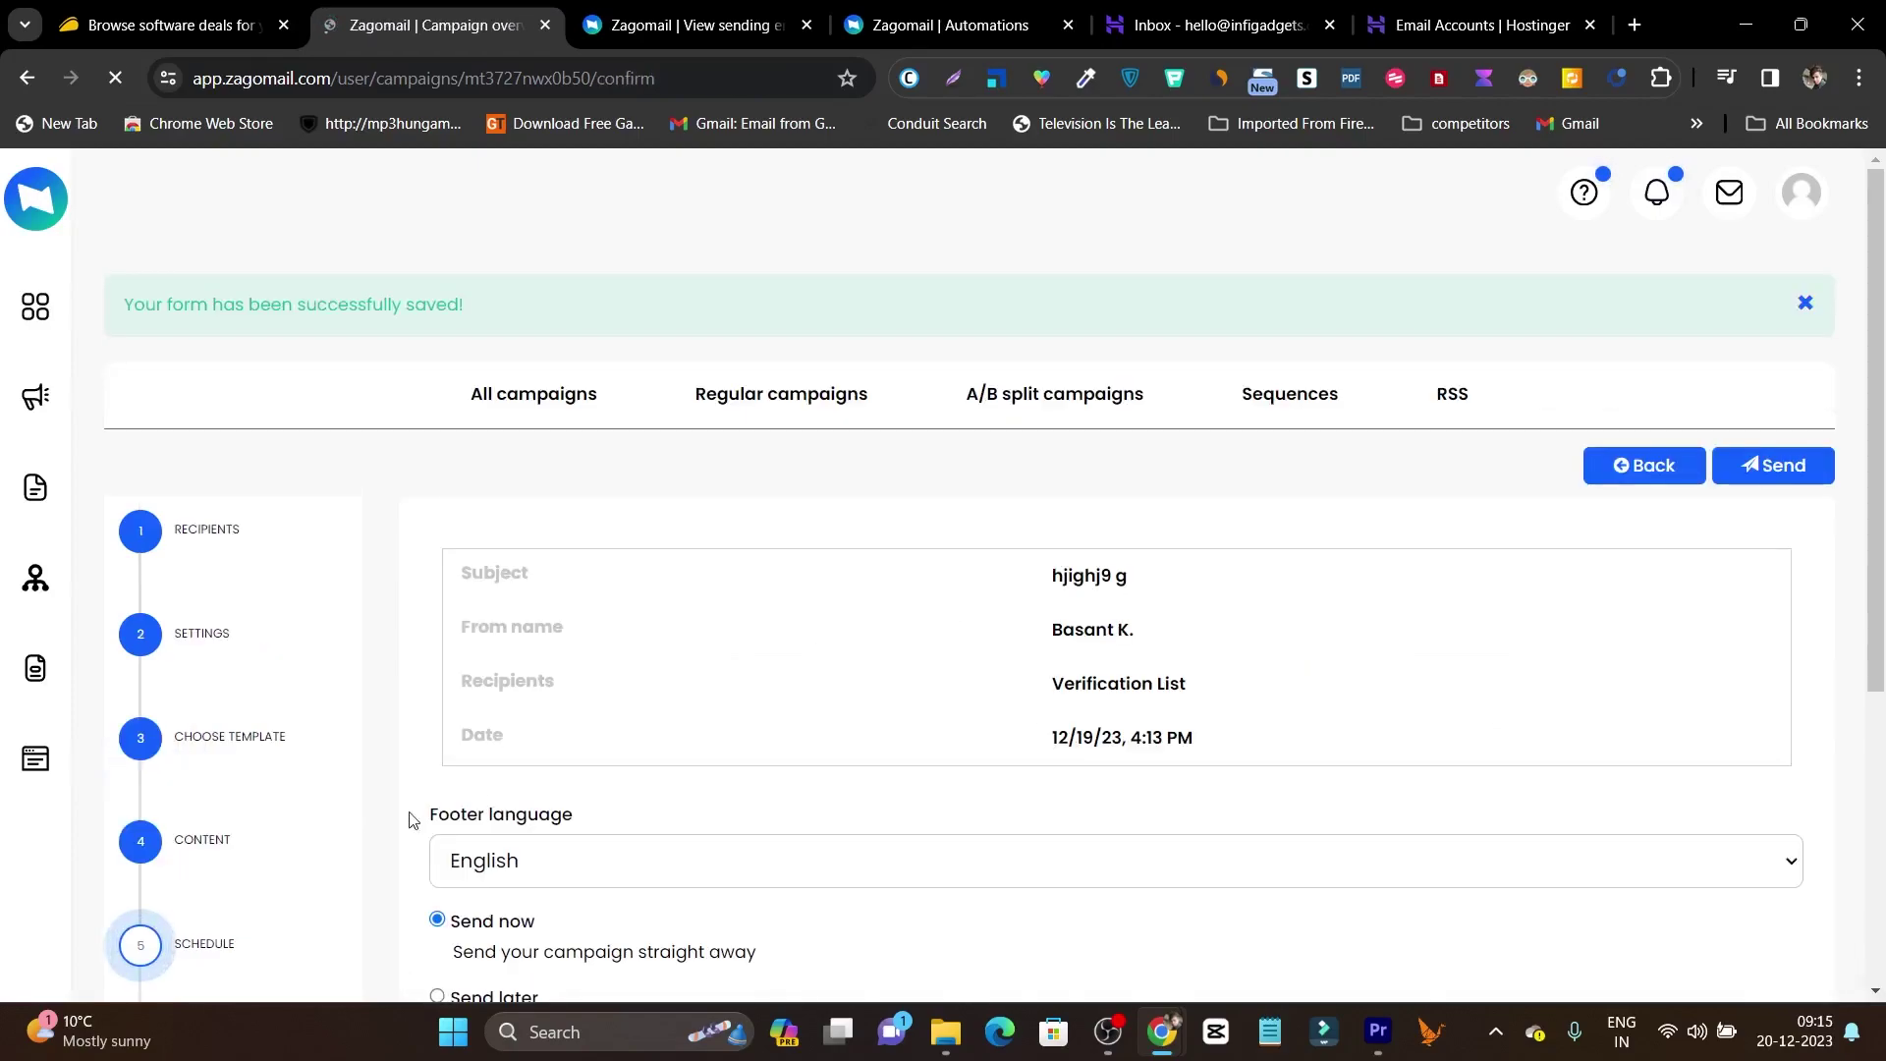
{"action": "scroll", "coordinate": [1218, 675], "scroll_direction": "down", "scroll_amount": 4}
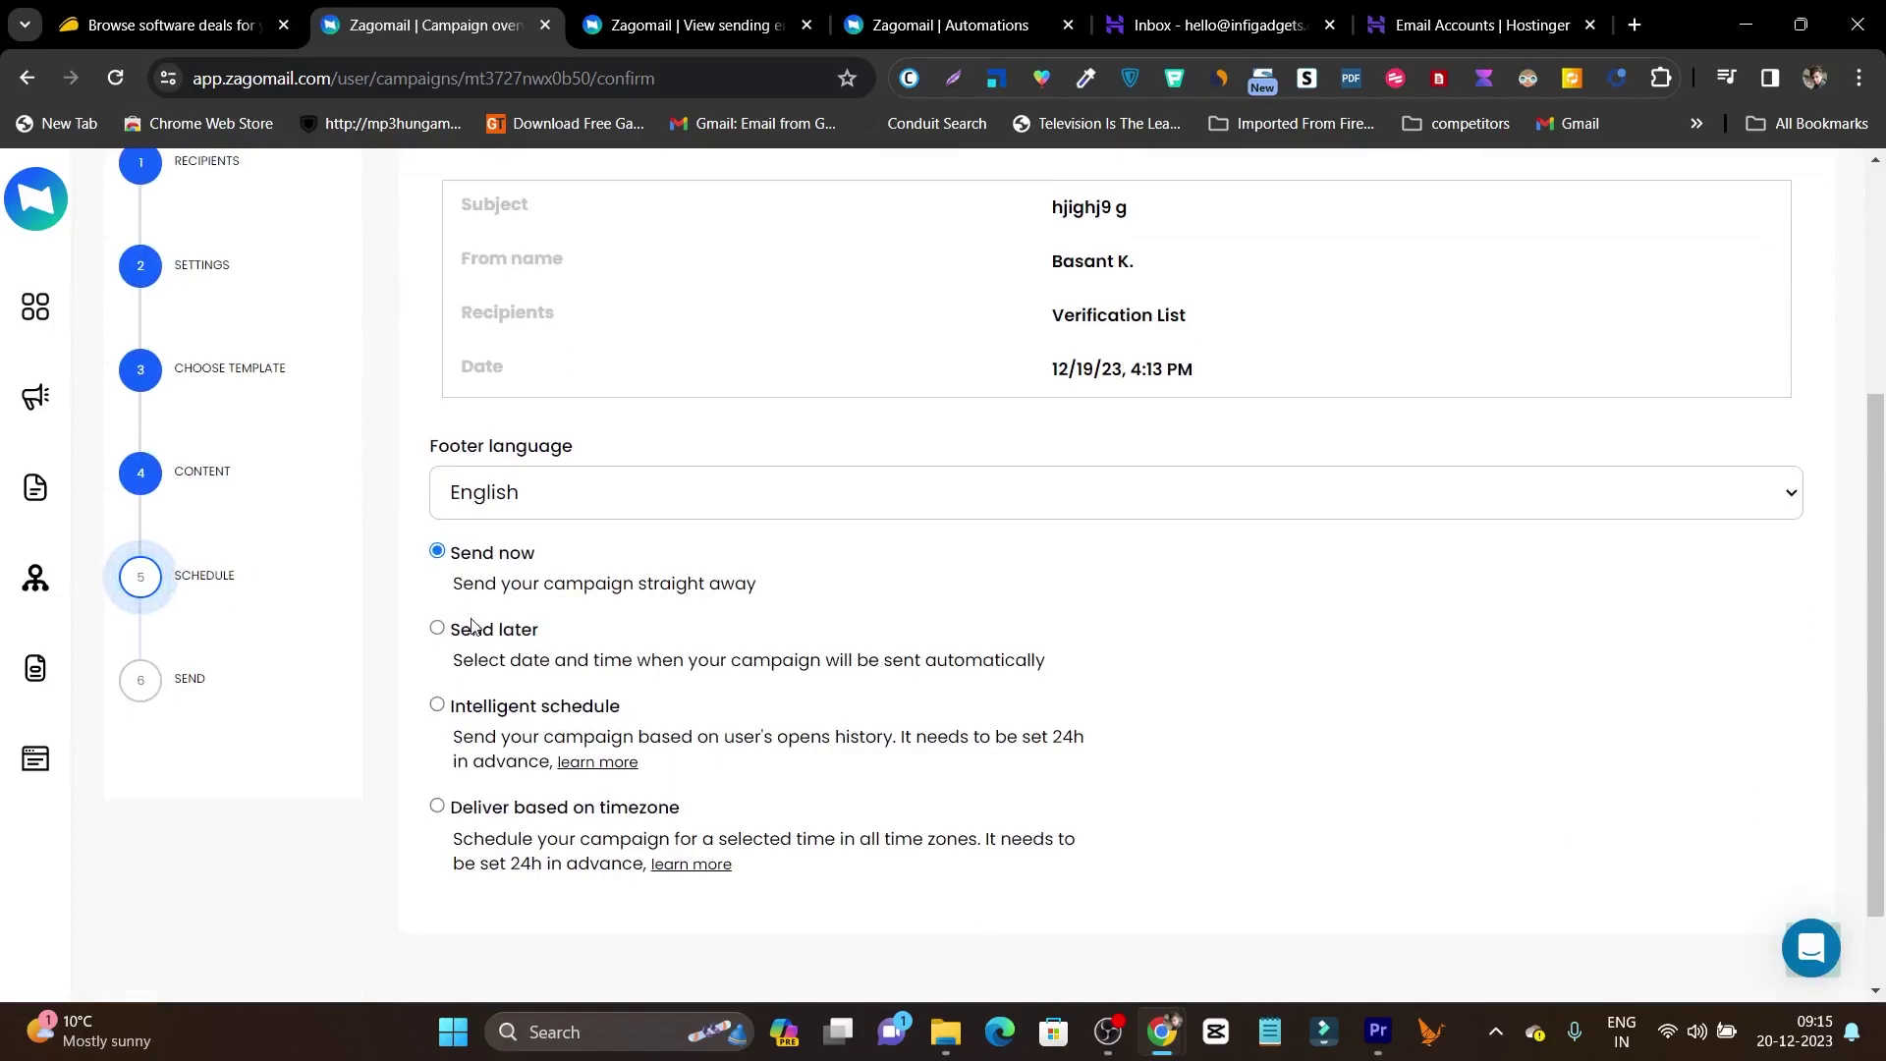
{"action": "left_click", "coordinate": [437, 629]}
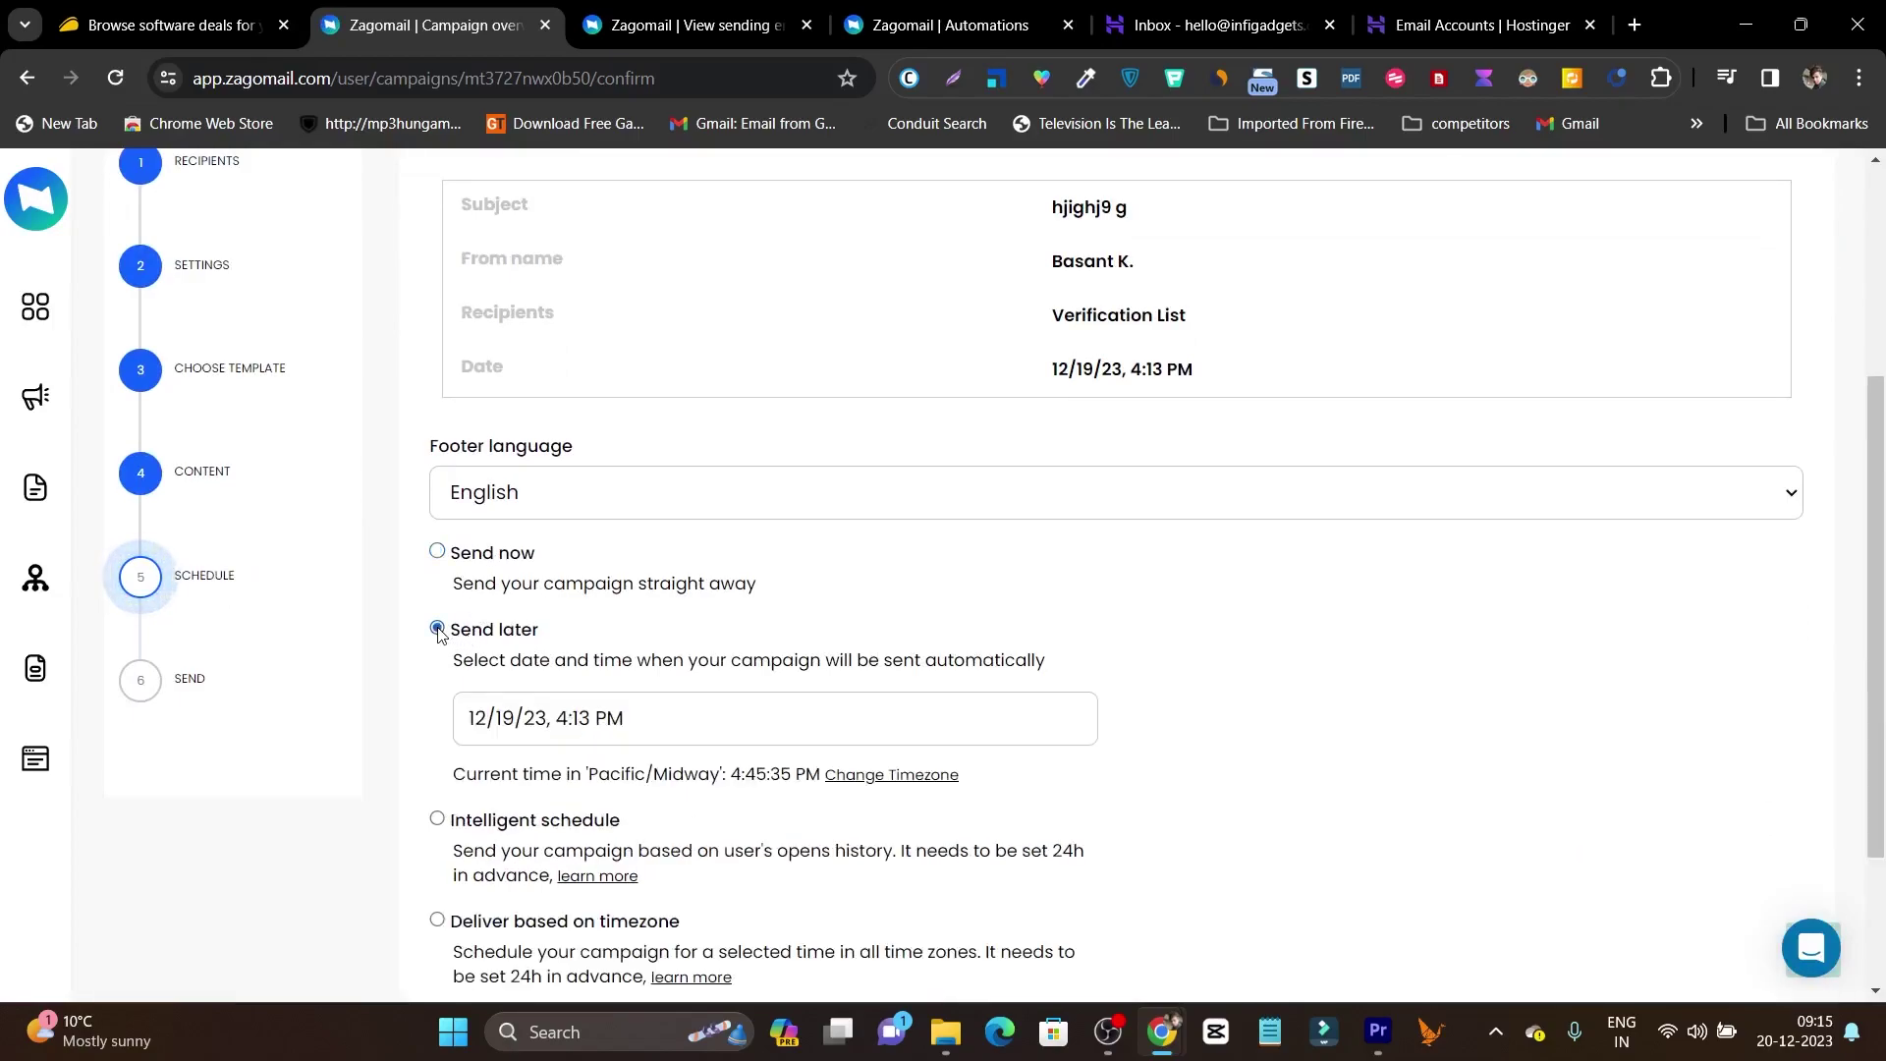
{"action": "left_click", "coordinate": [705, 722]}
{"action": "scroll", "coordinate": [693, 820], "scroll_direction": "down", "scroll_amount": 2}
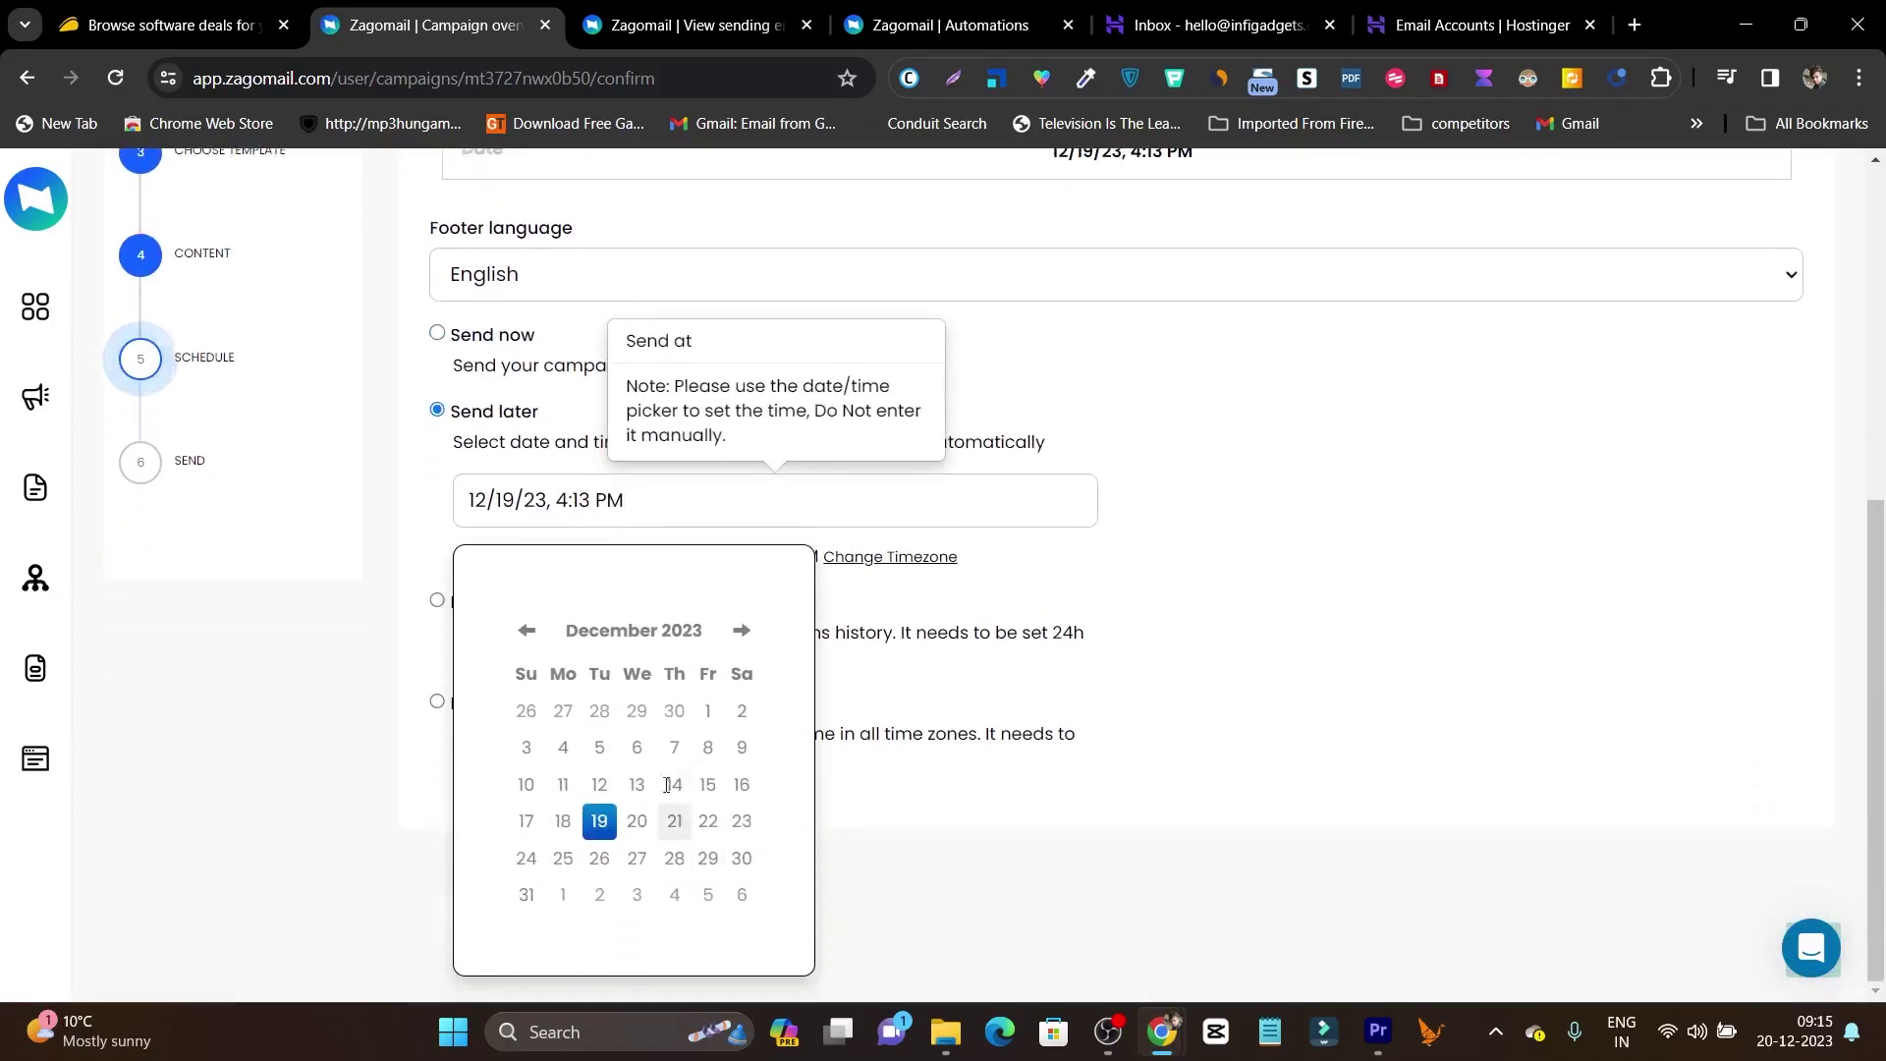
{"action": "left_click", "coordinate": [648, 828]}
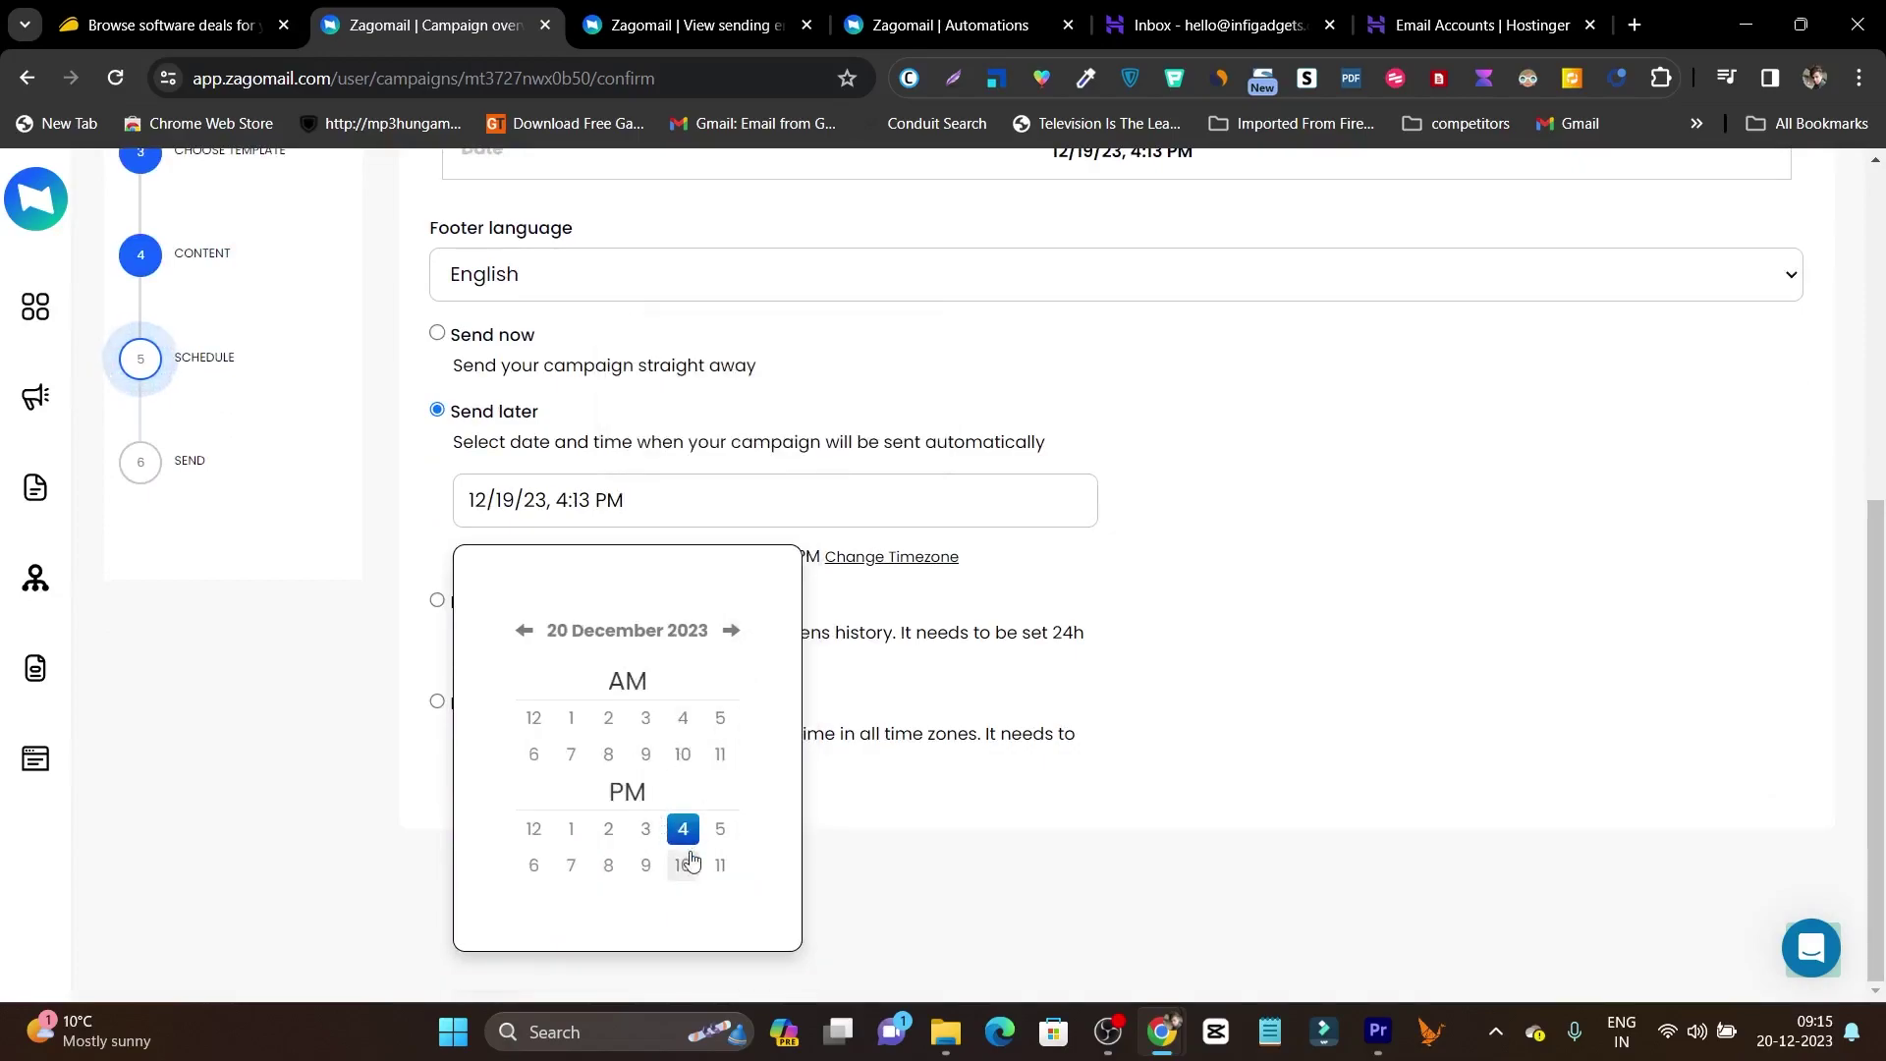
{"action": "left_click", "coordinate": [678, 862]}
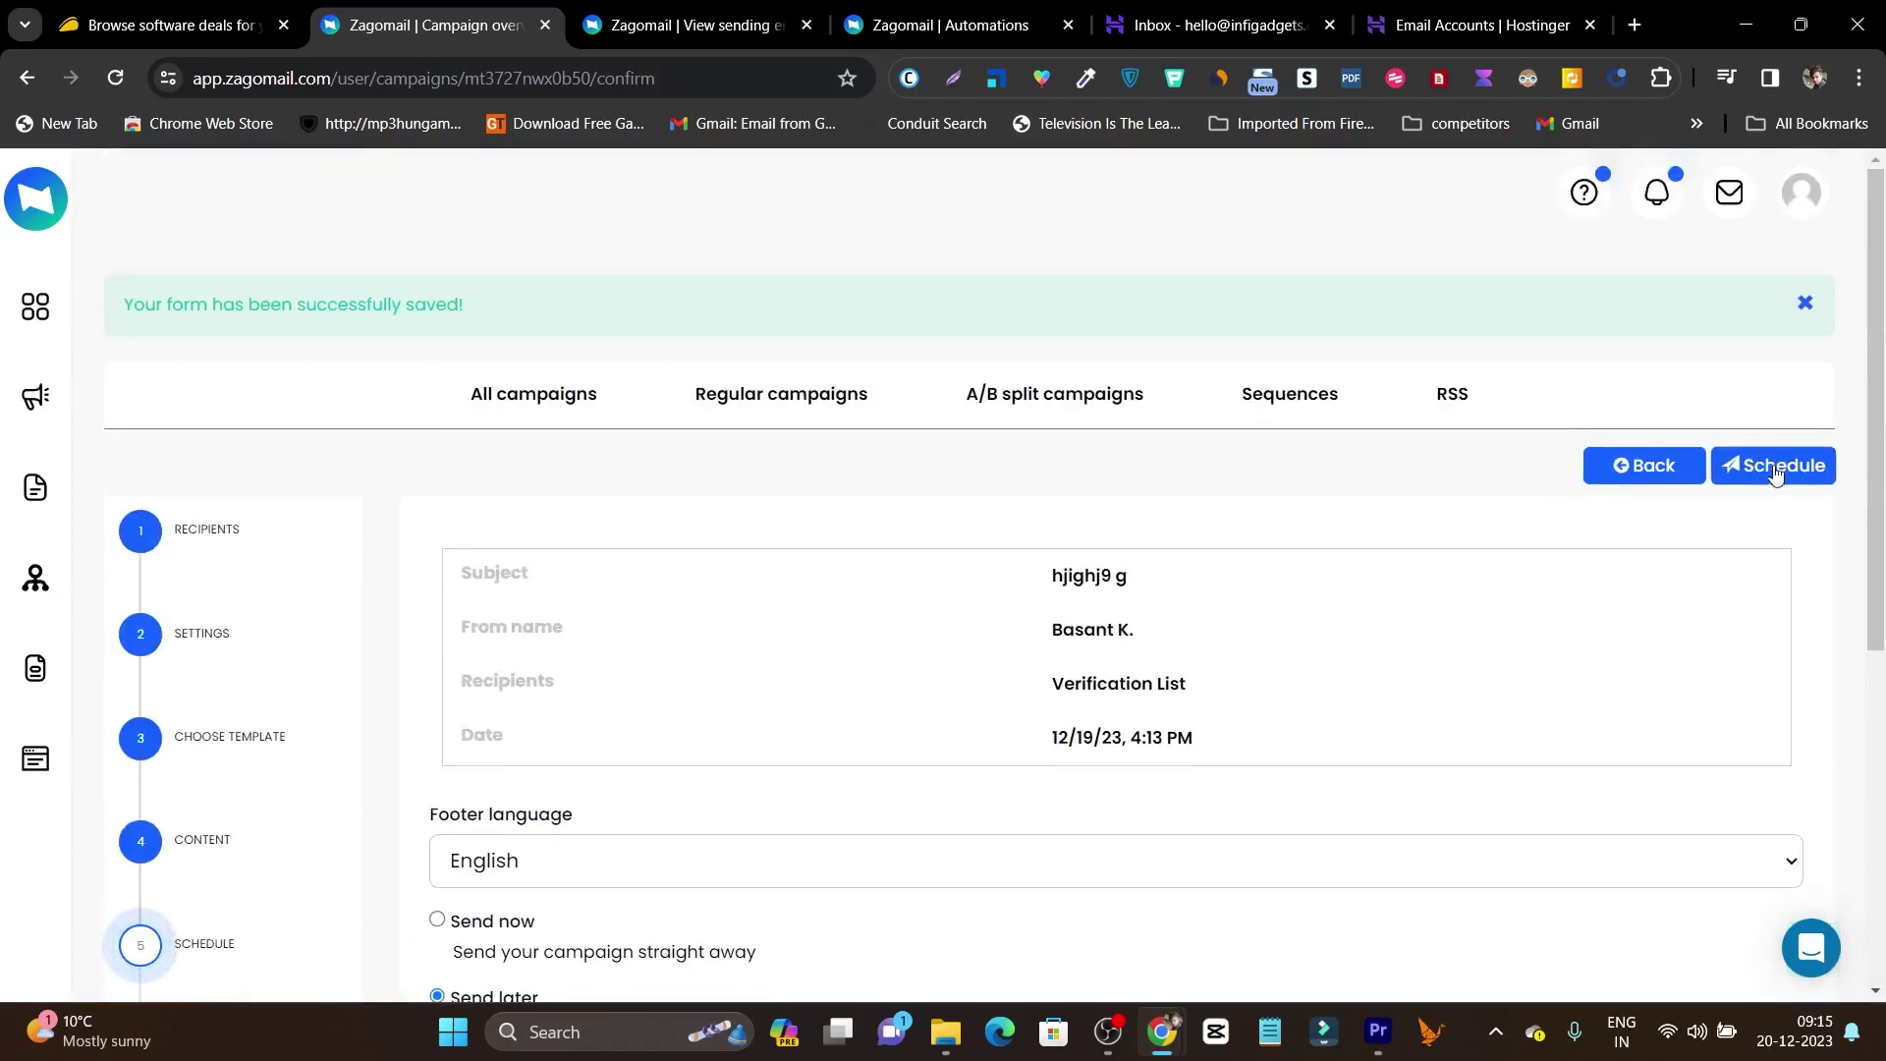
{"action": "left_click", "coordinate": [1778, 471]}
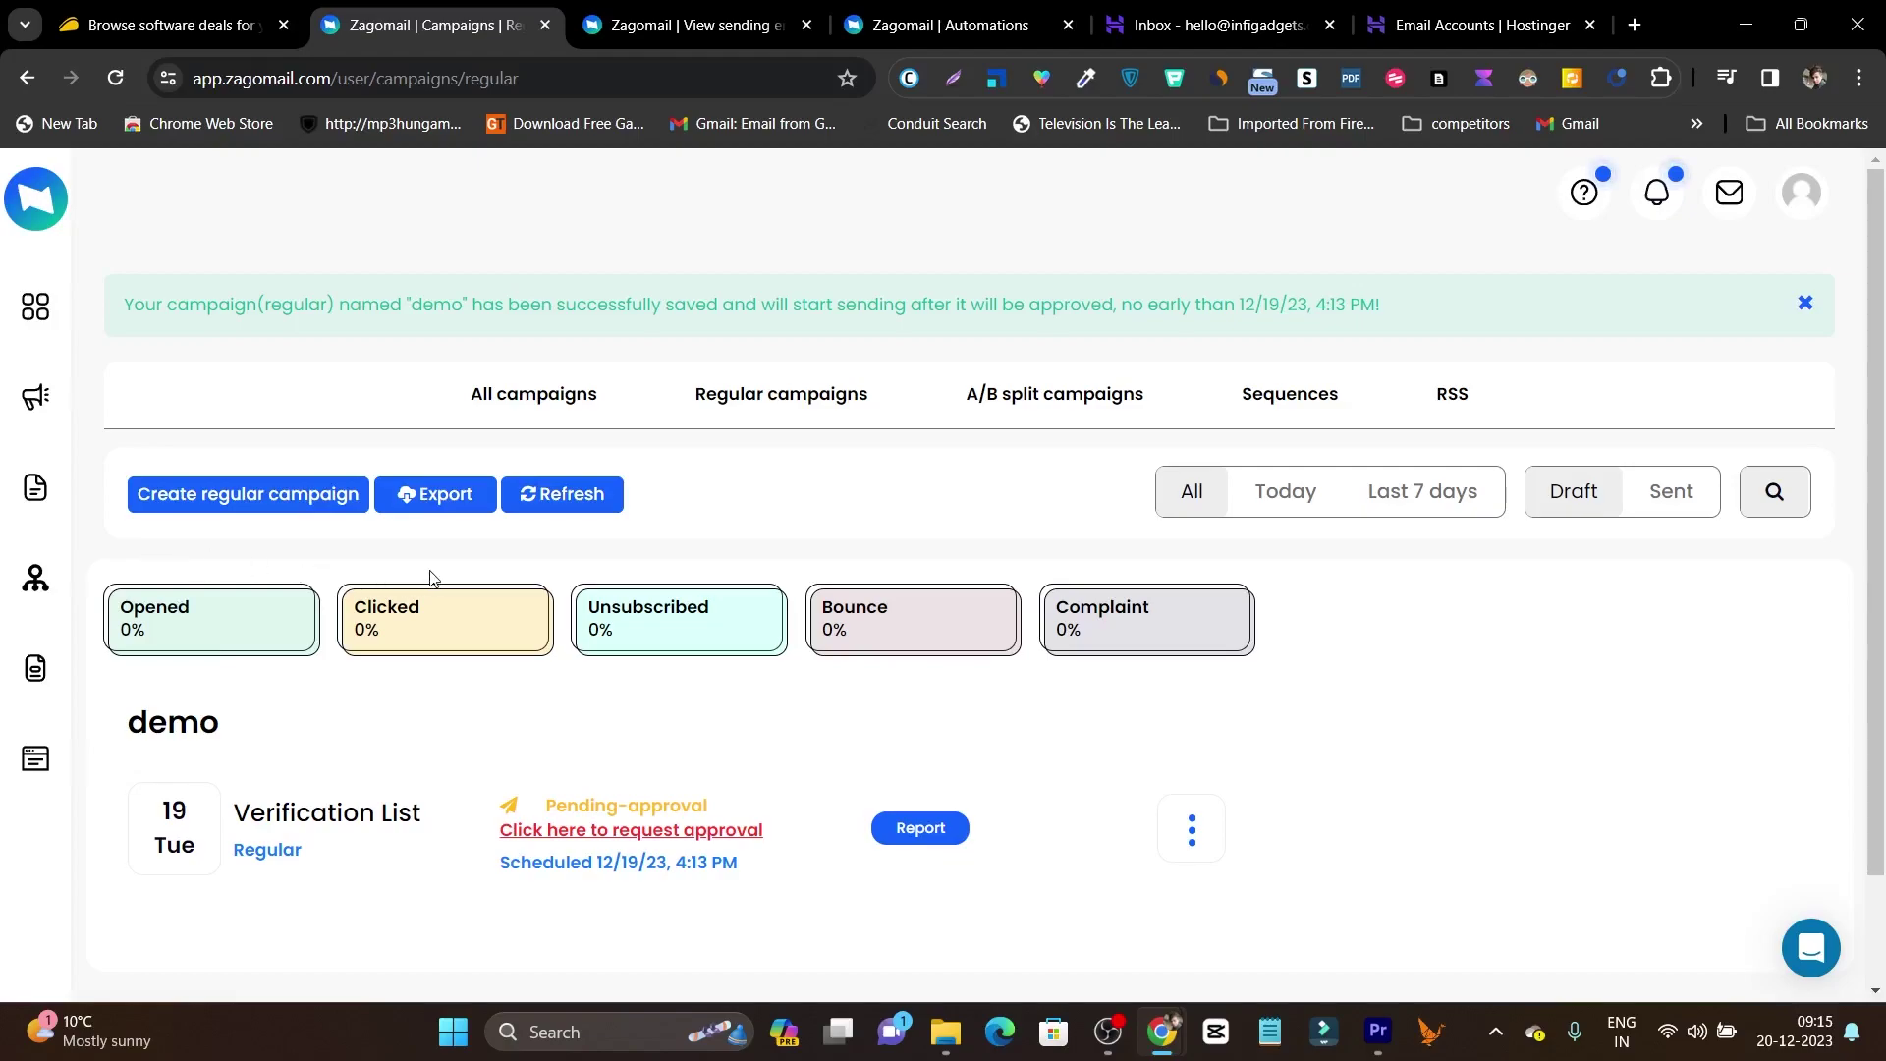
Open the Lists page showing the Test and Verification List lists.
{"action": "left_click", "coordinate": [36, 488]}
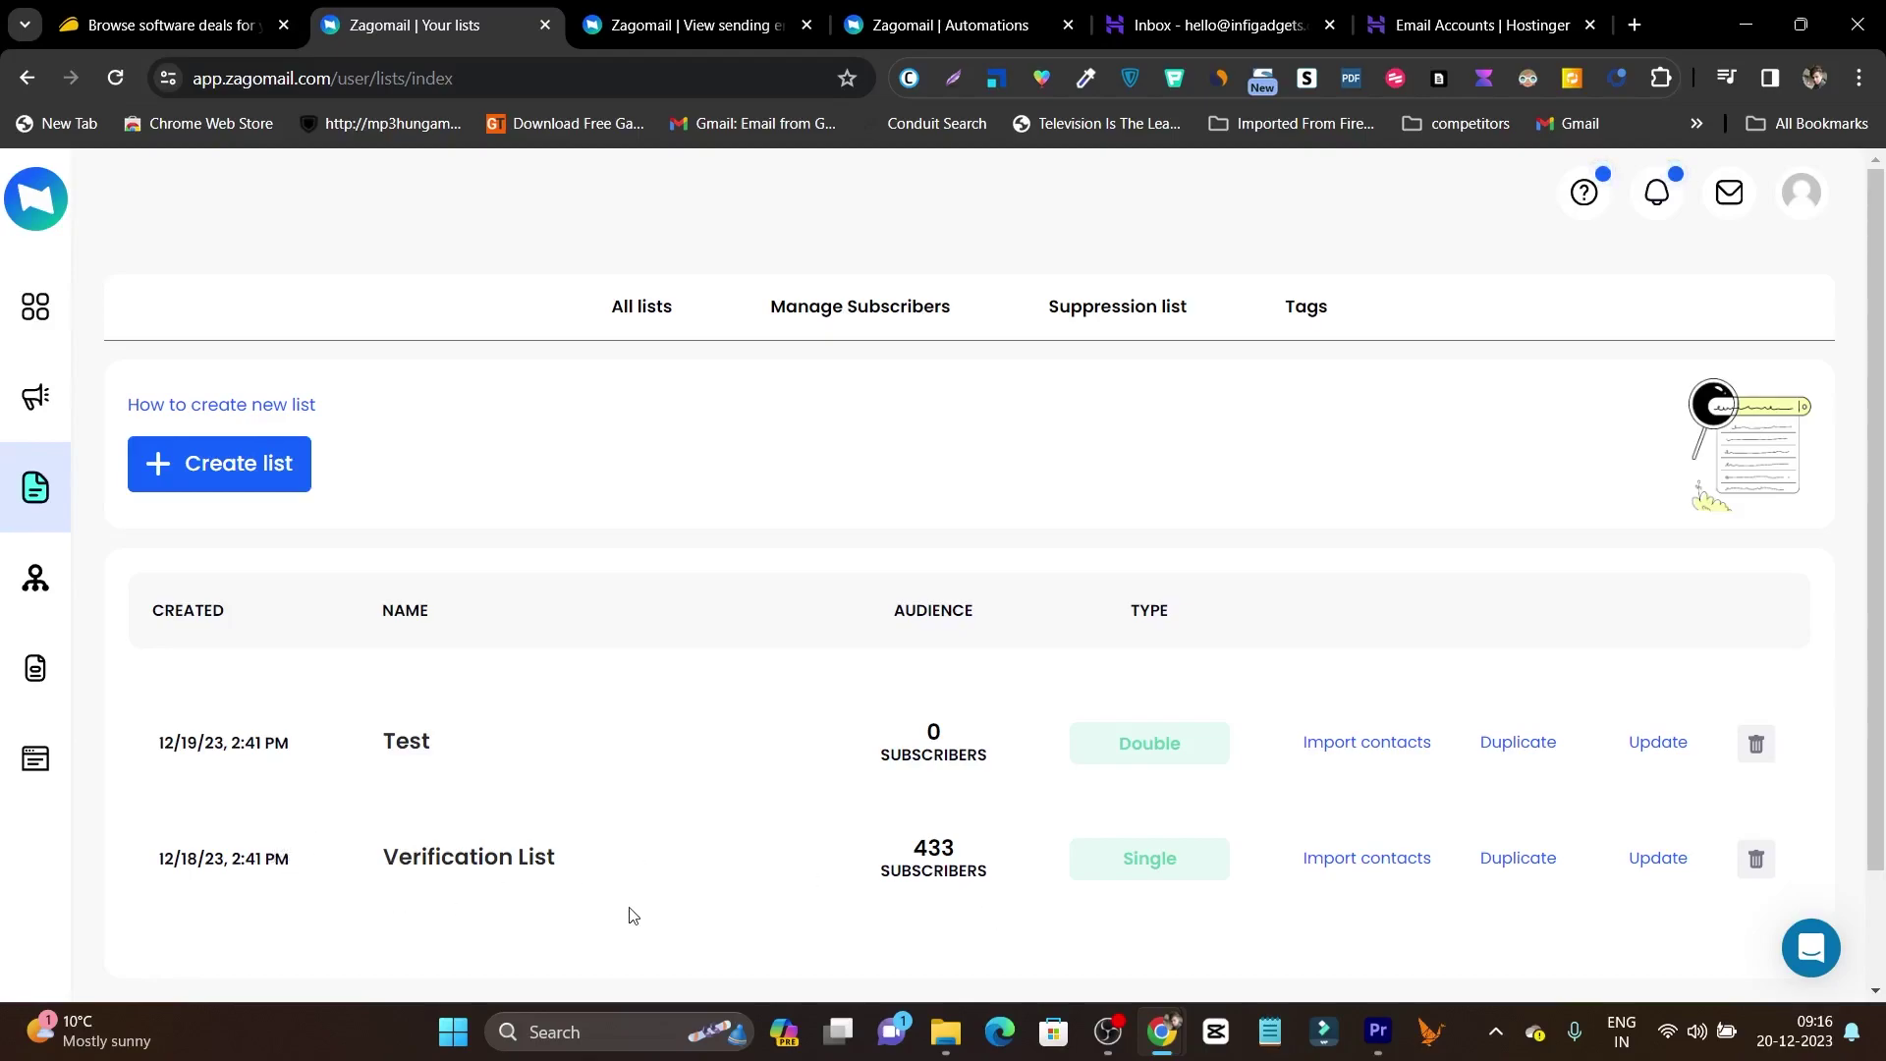
Start a new contact list named 'test 1' and fill in its display name.
{"action": "left_click", "coordinate": [245, 480]}
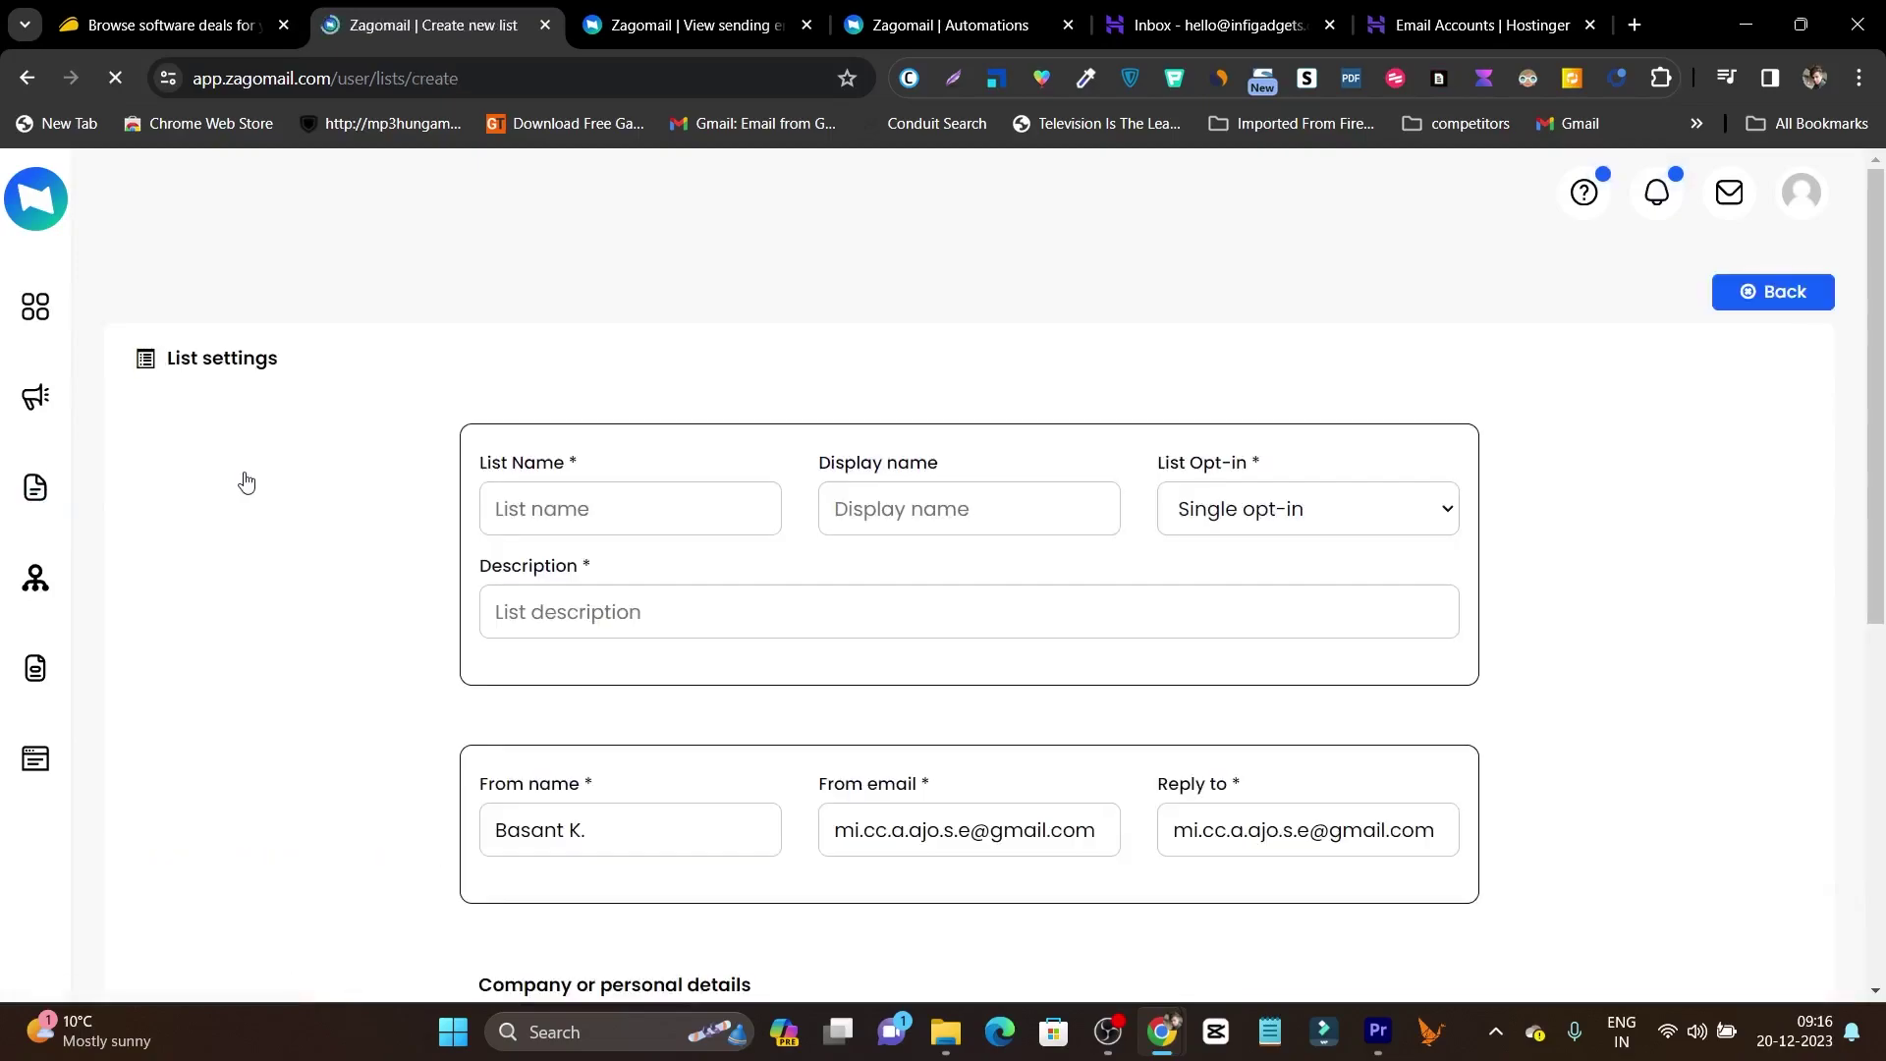
{"action": "left_click", "coordinate": [634, 522]}
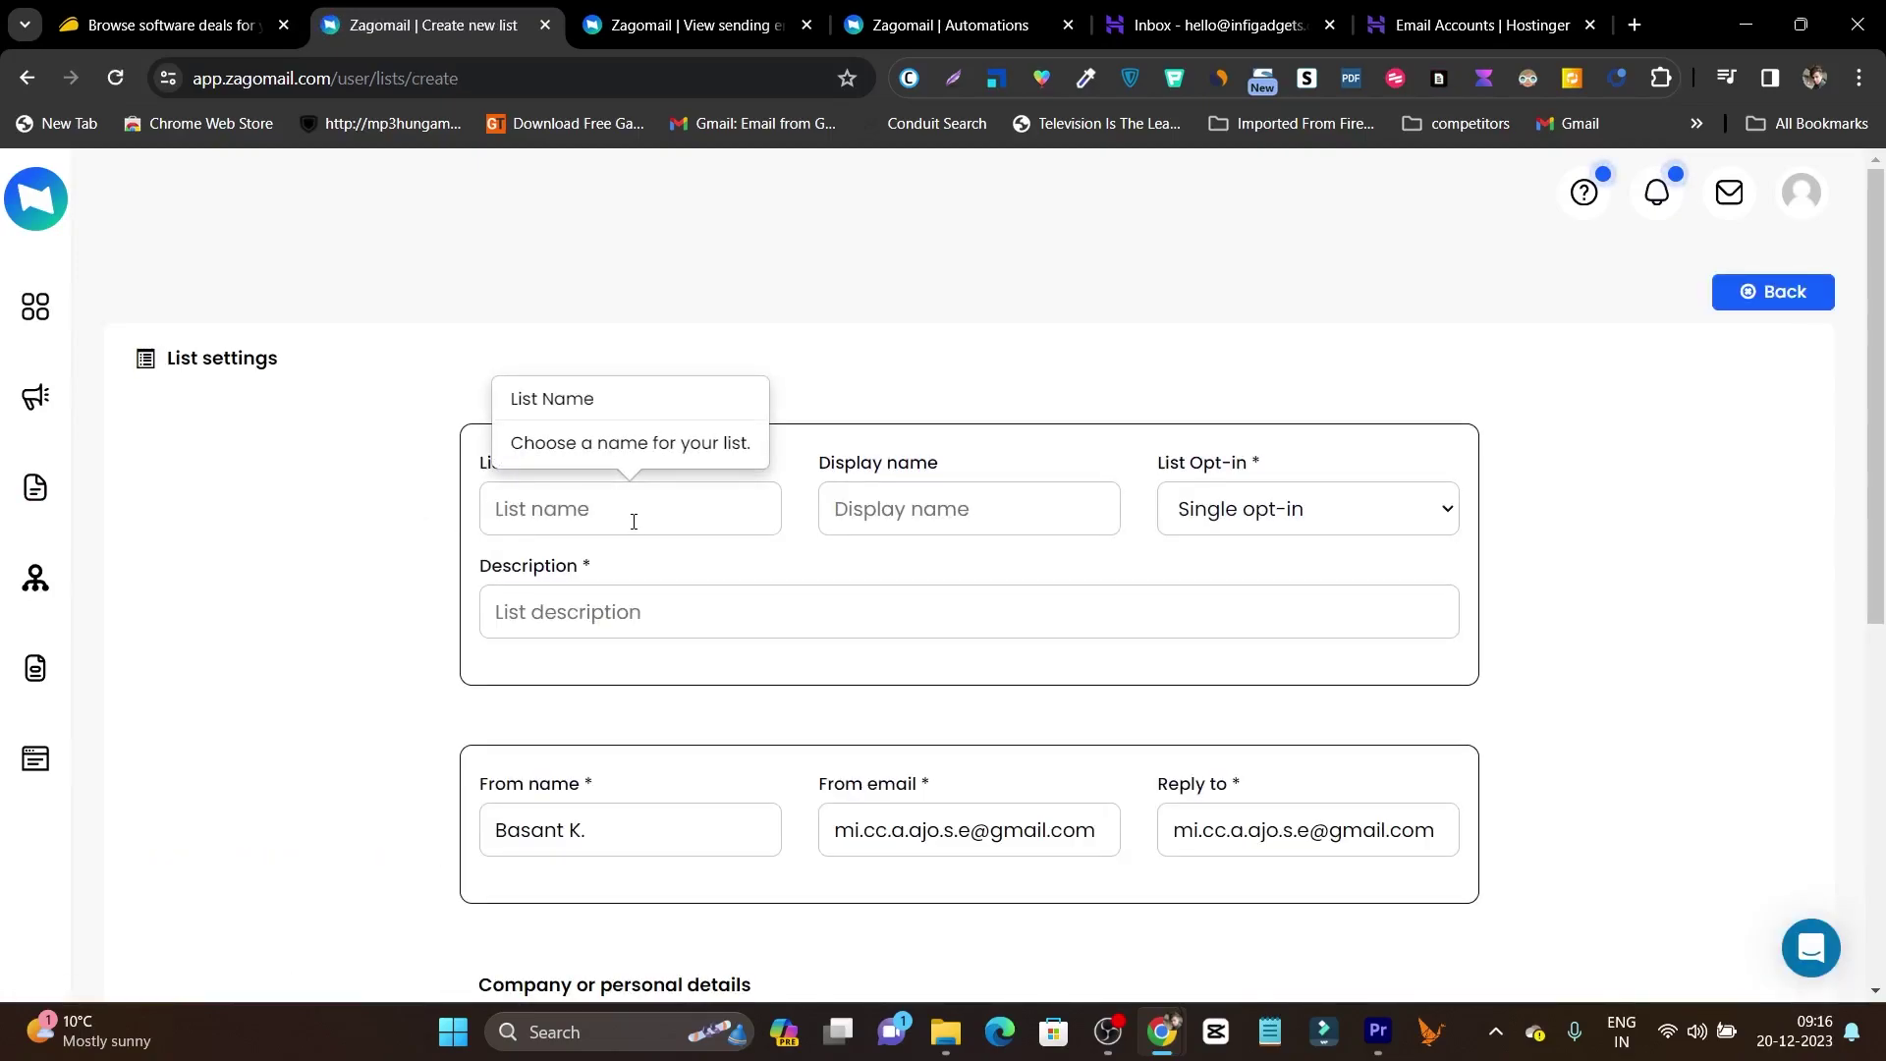
{"action": "type", "text": "test 1"}
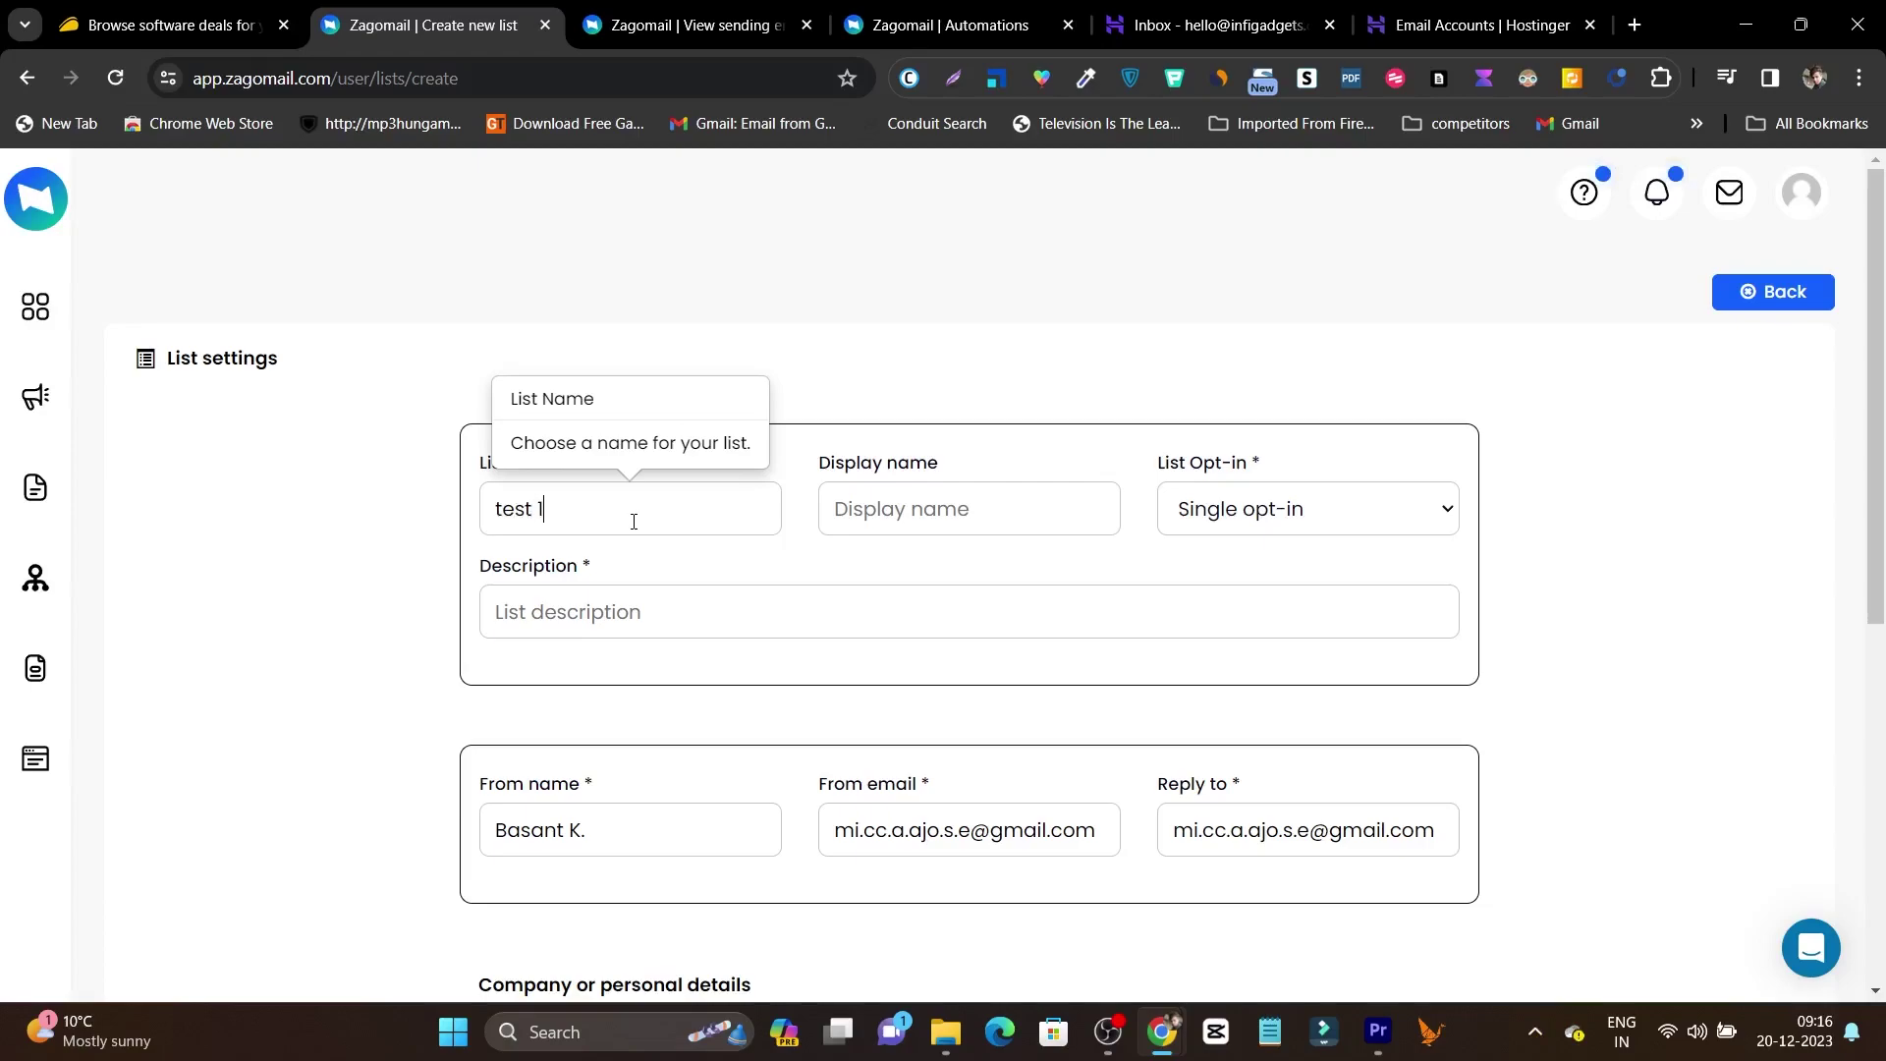
{"action": "left_click", "coordinate": [1006, 524]}
{"action": "type", "text": "gl;jghloj"}
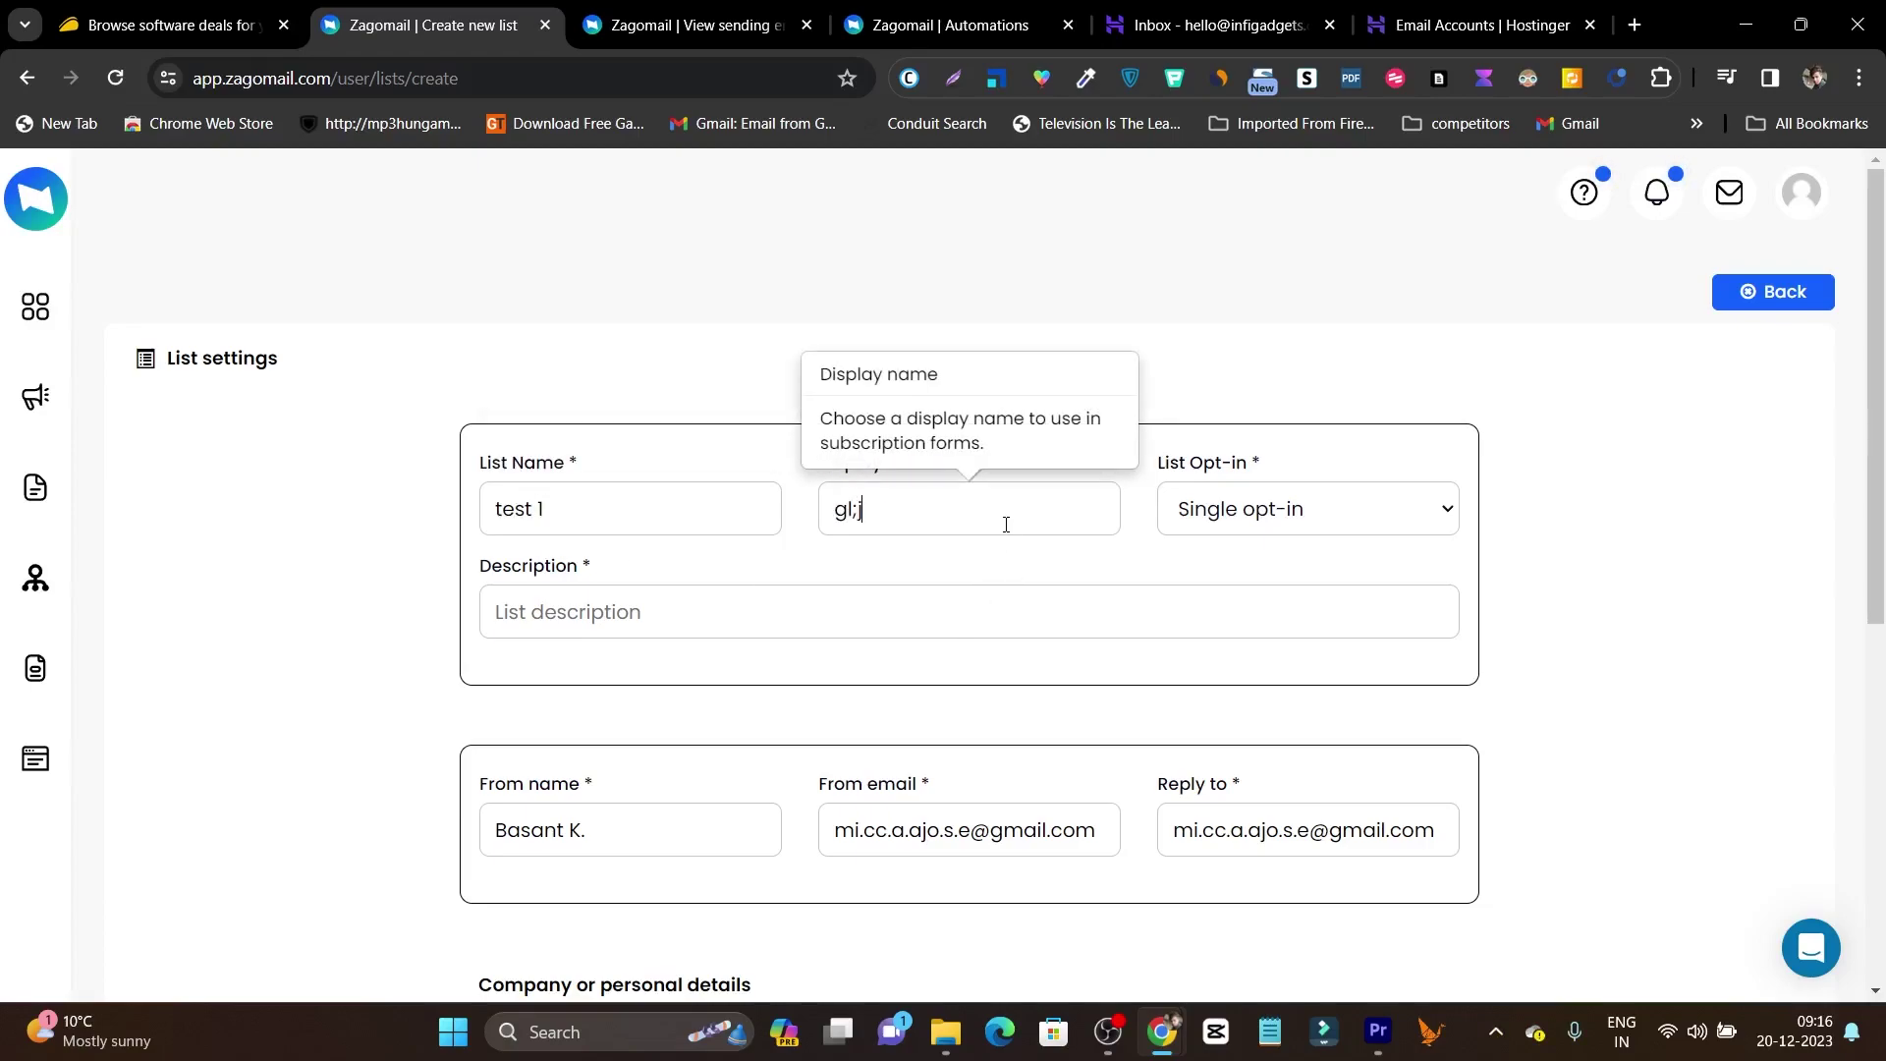
Set the list to Double opt-in, add the description and company details, and save.
{"action": "left_click", "coordinate": [1376, 511]}
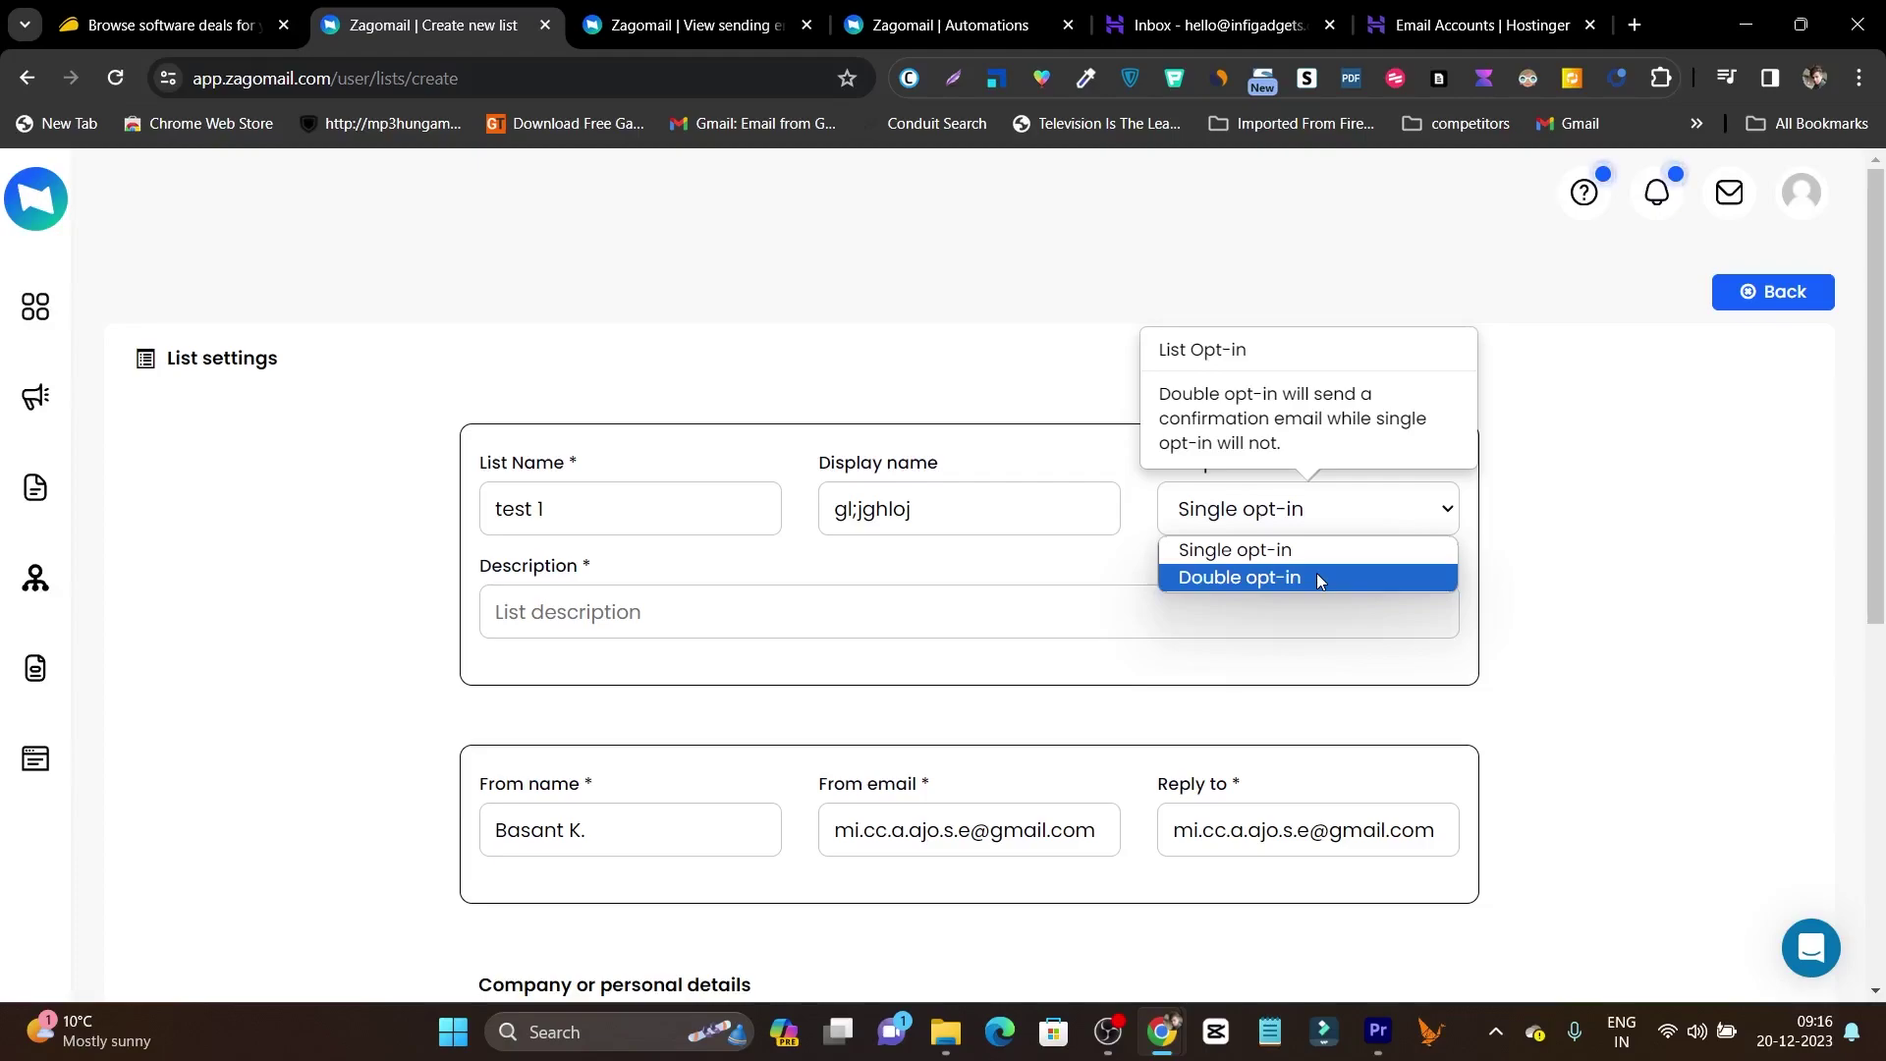
{"action": "left_click", "coordinate": [1319, 581]}
{"action": "left_click", "coordinate": [1270, 524]}
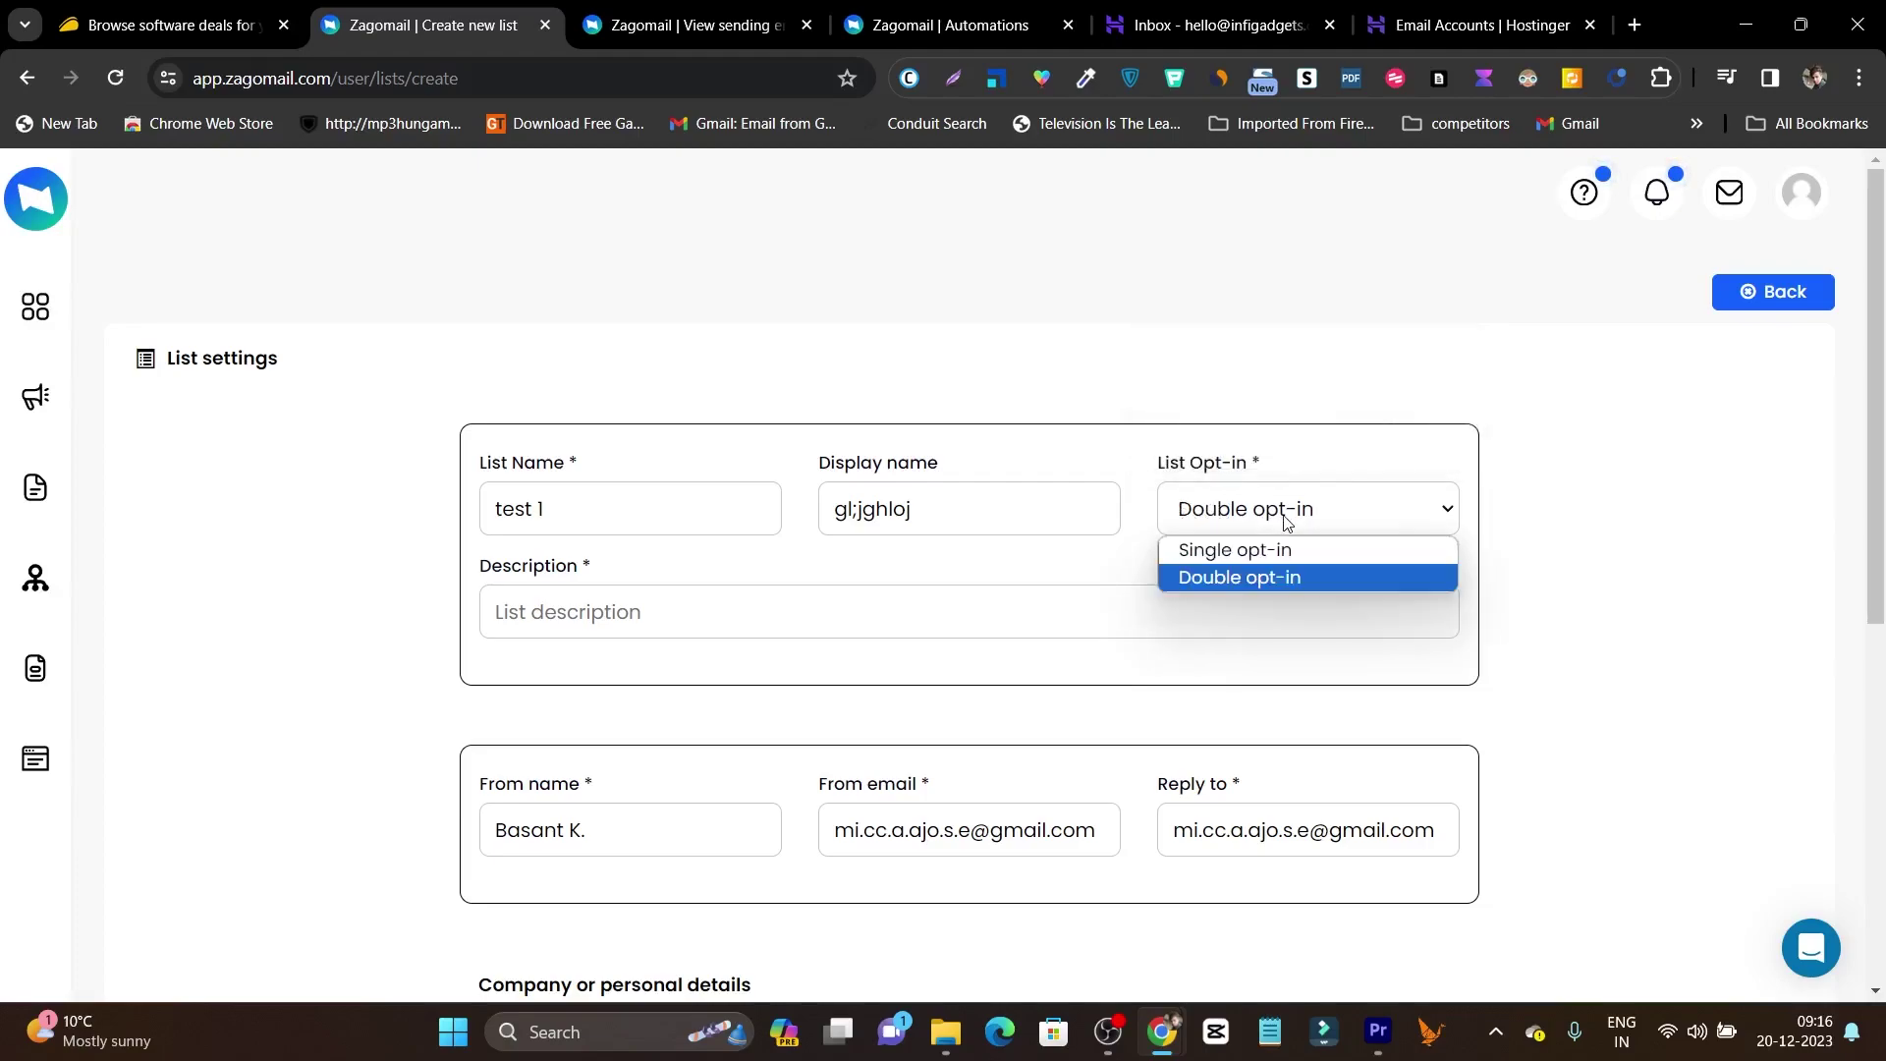
{"action": "left_click", "coordinate": [1241, 551]}
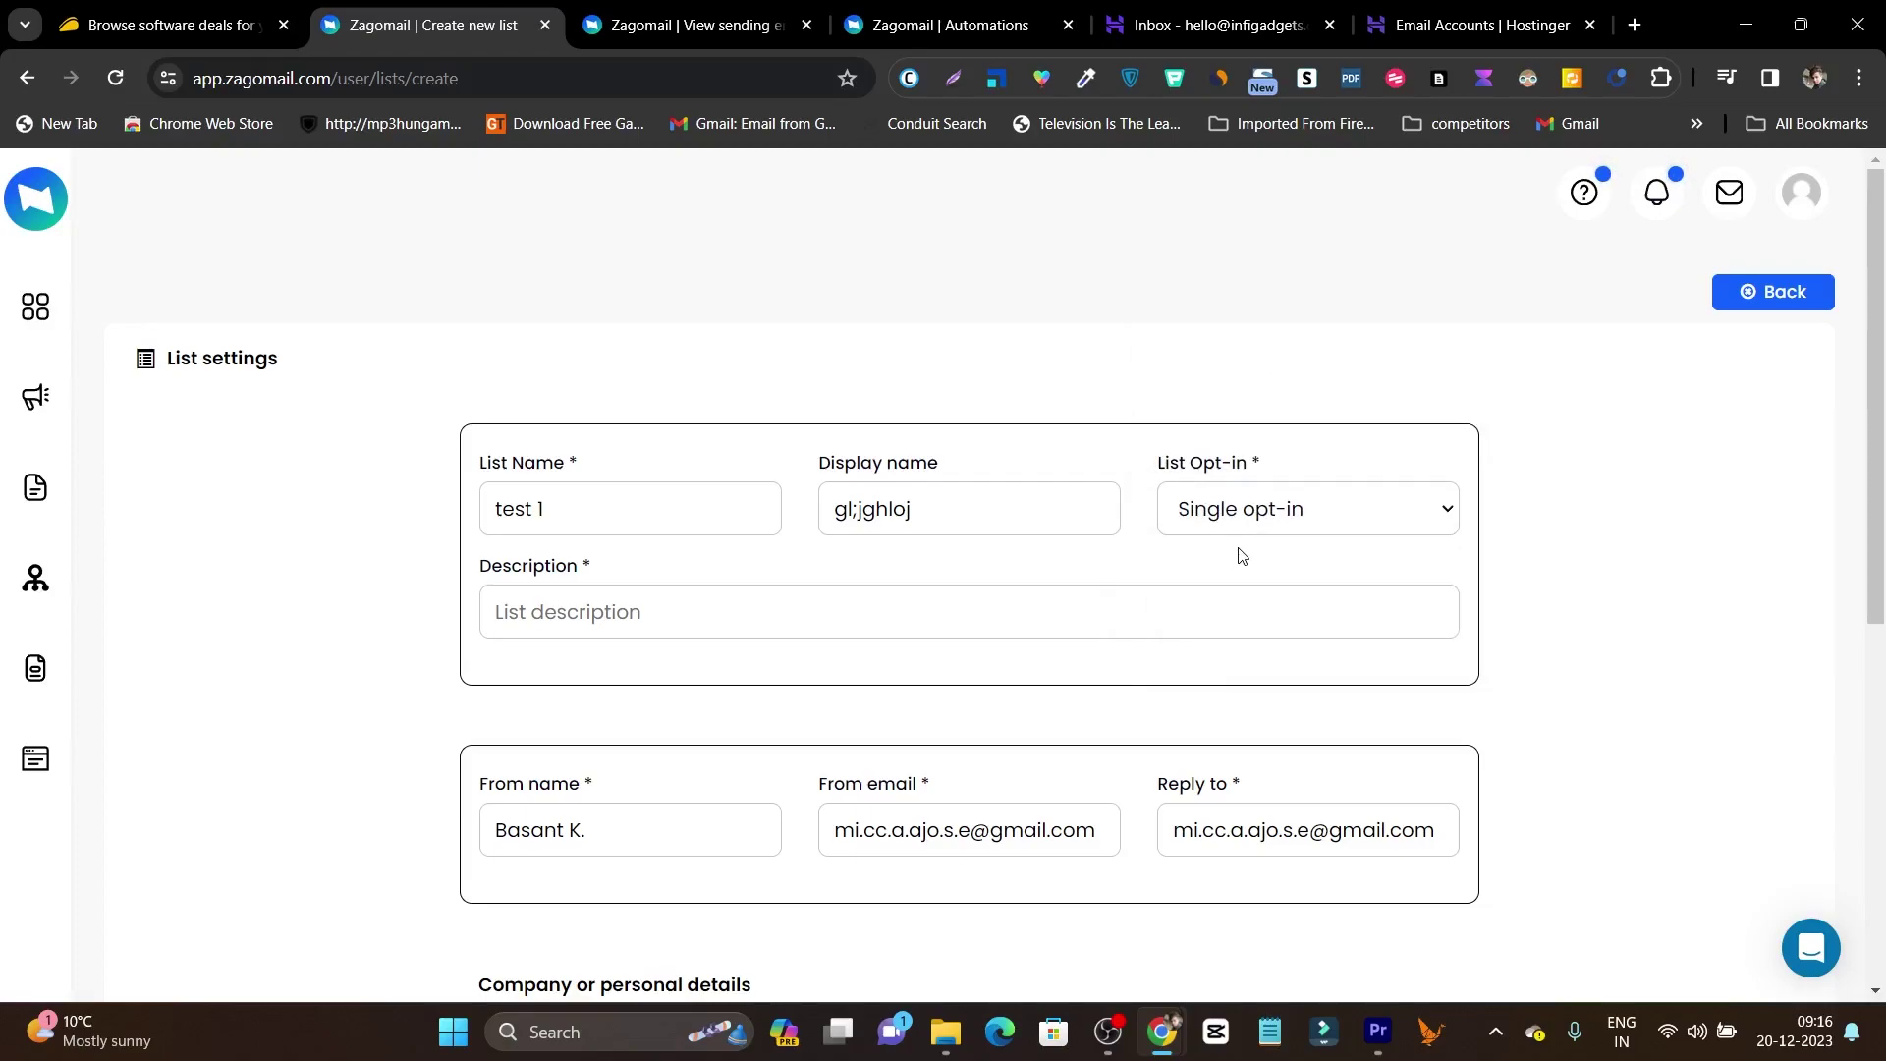
{"action": "left_click", "coordinate": [1236, 529]}
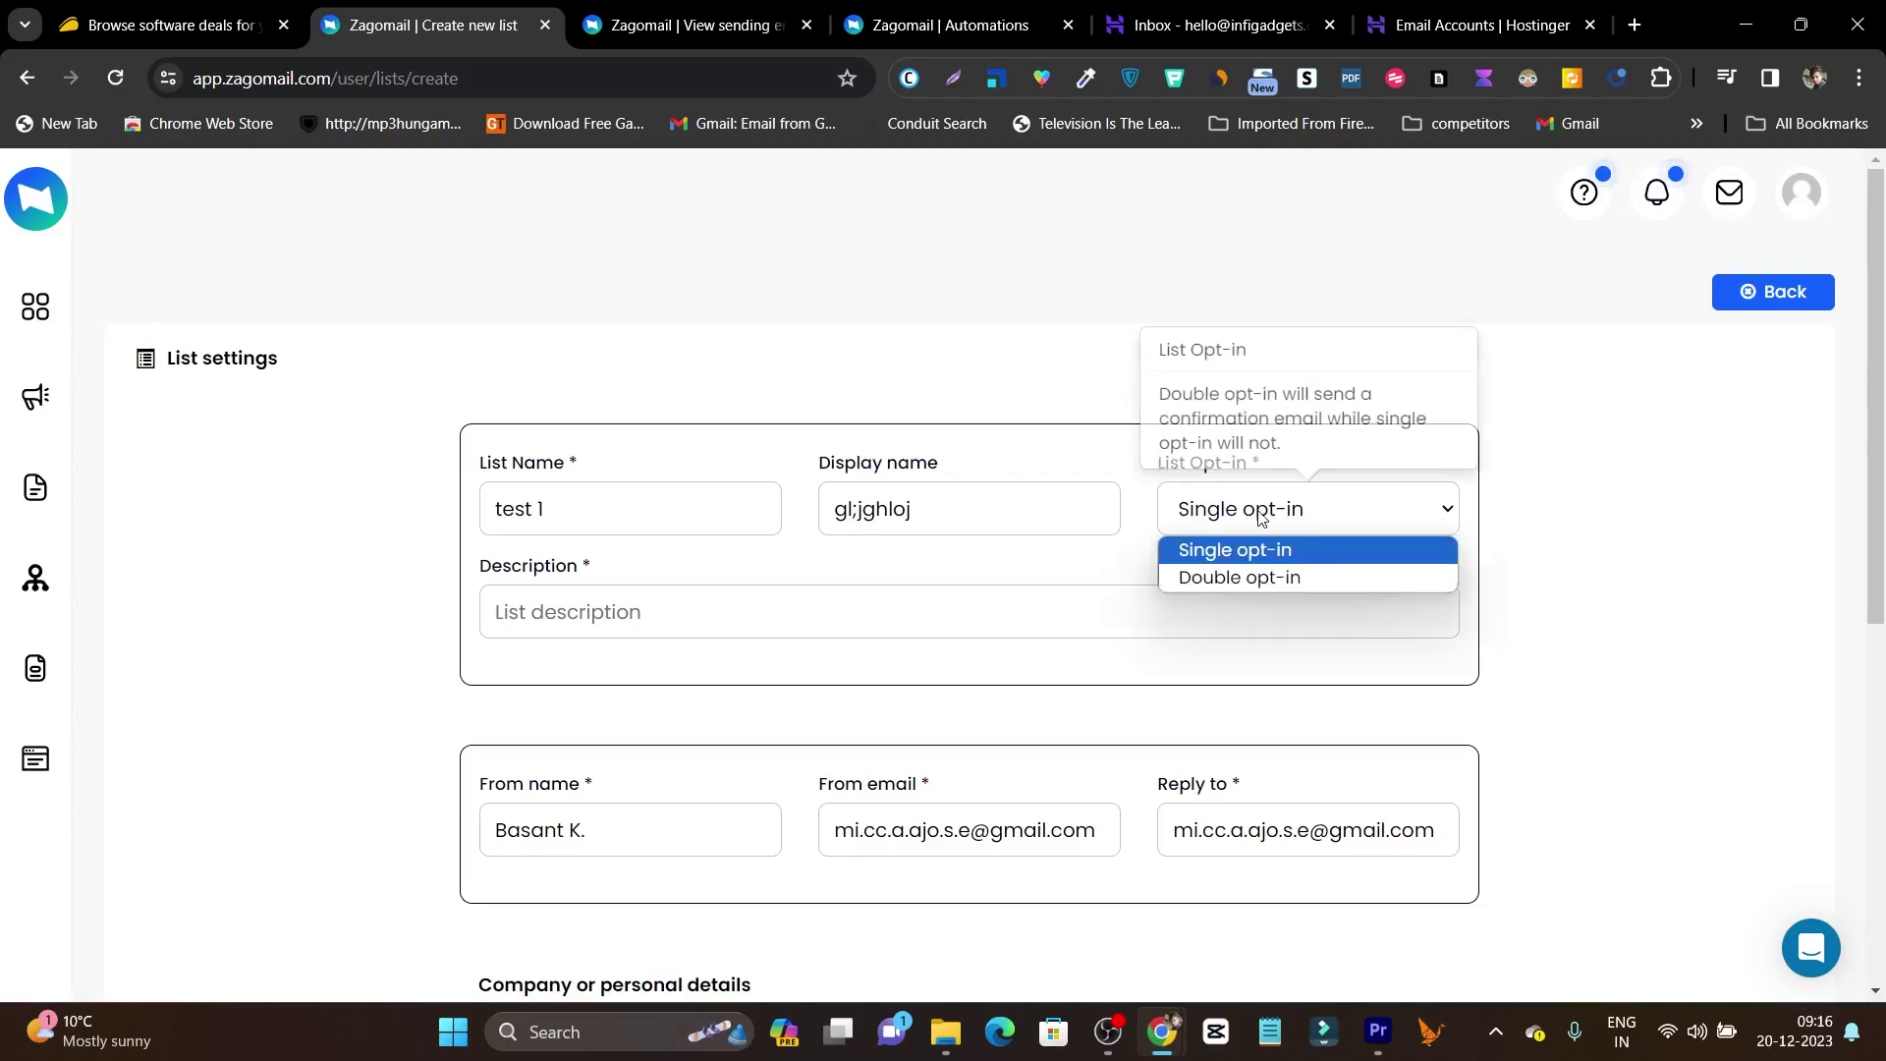
{"action": "left_click", "coordinate": [1255, 578]}
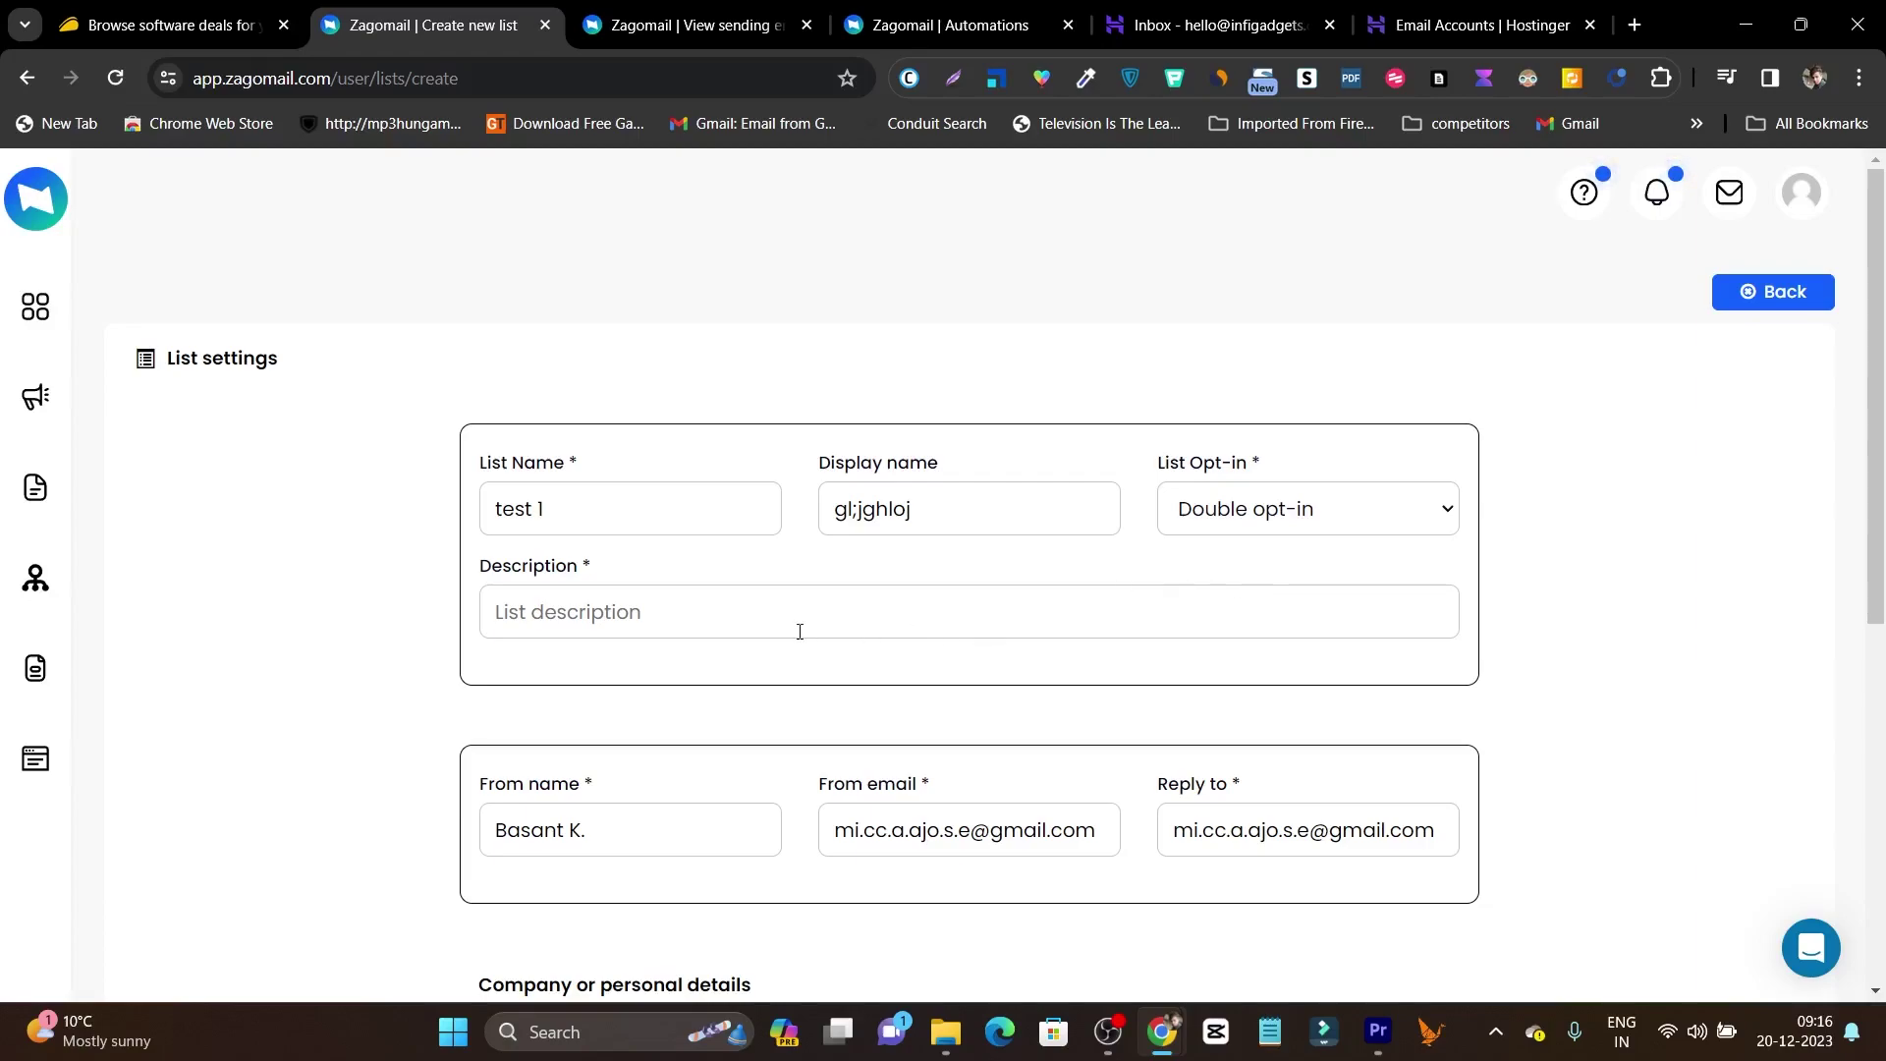
{"action": "type", "text": "ii"}
{"action": "scroll", "coordinate": [813, 636], "scroll_direction": "down", "scroll_amount": 5}
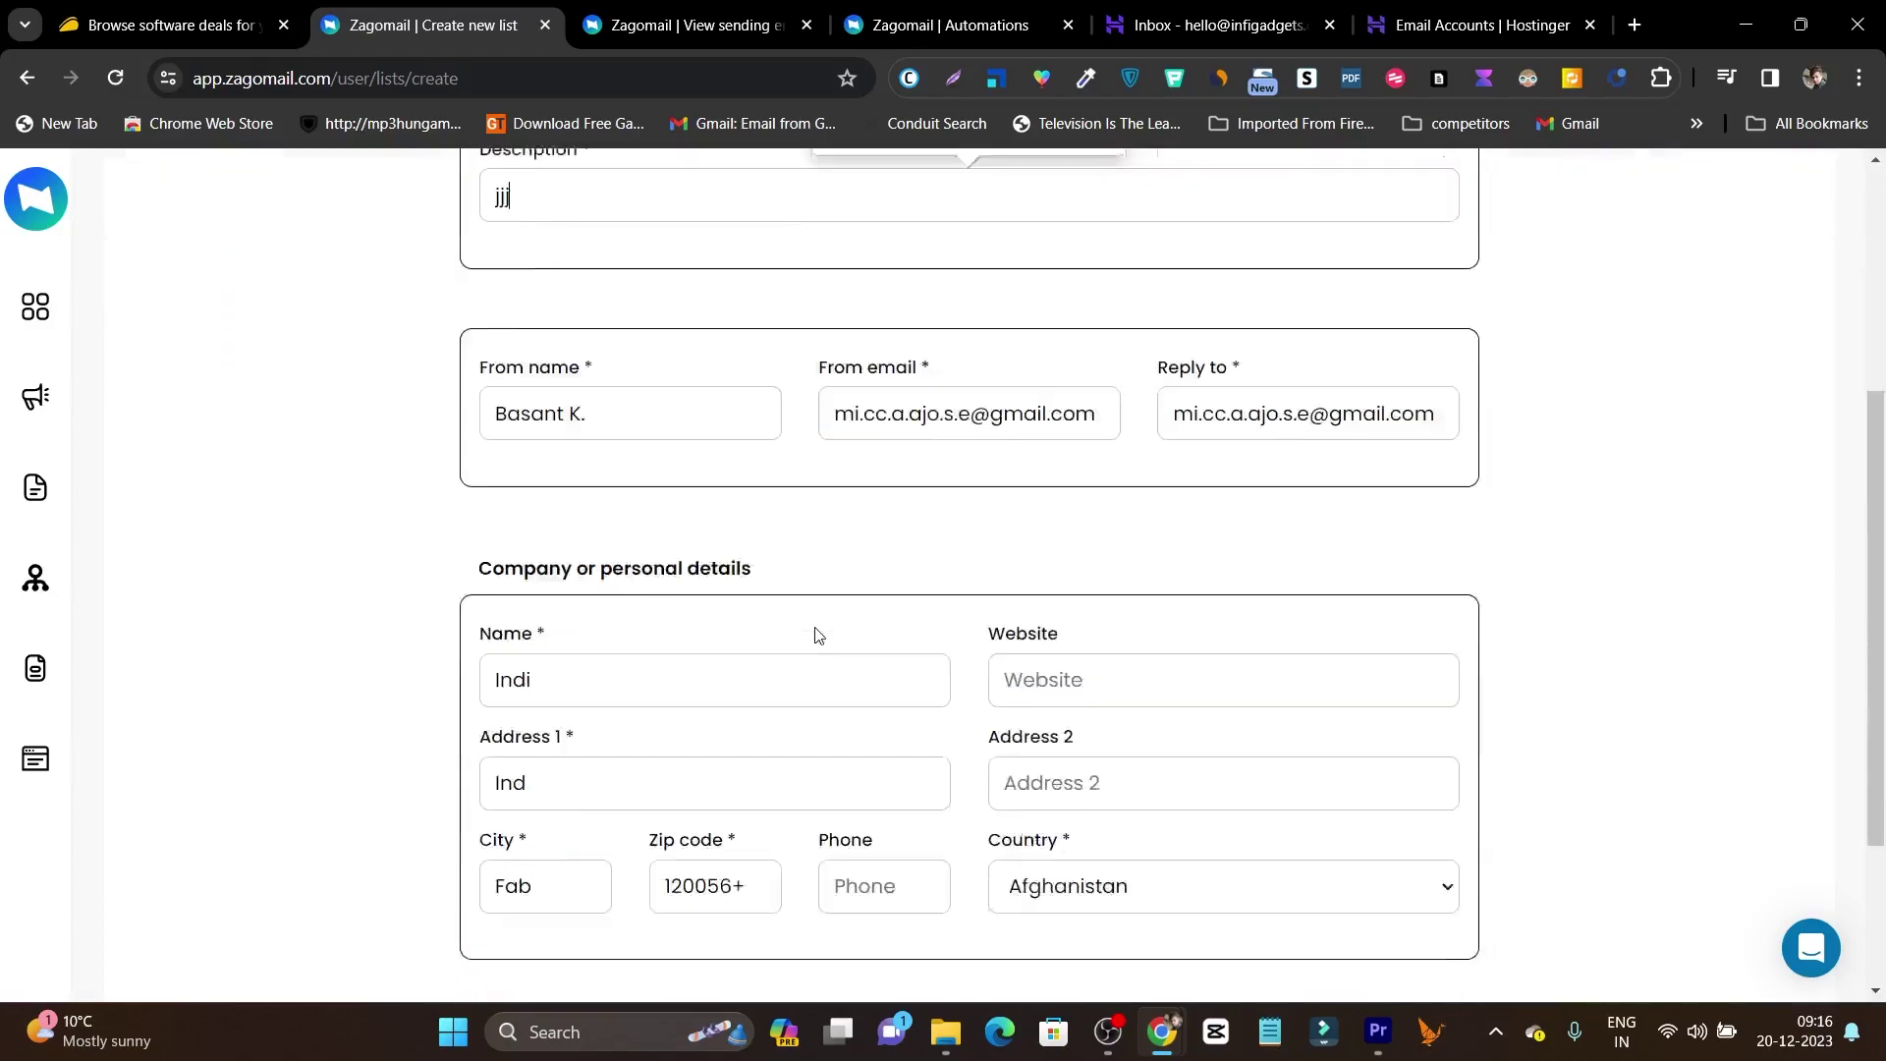
{"action": "scroll", "coordinate": [1138, 416], "scroll_direction": "down", "scroll_amount": 2}
{"action": "left_click", "coordinate": [1740, 773]}
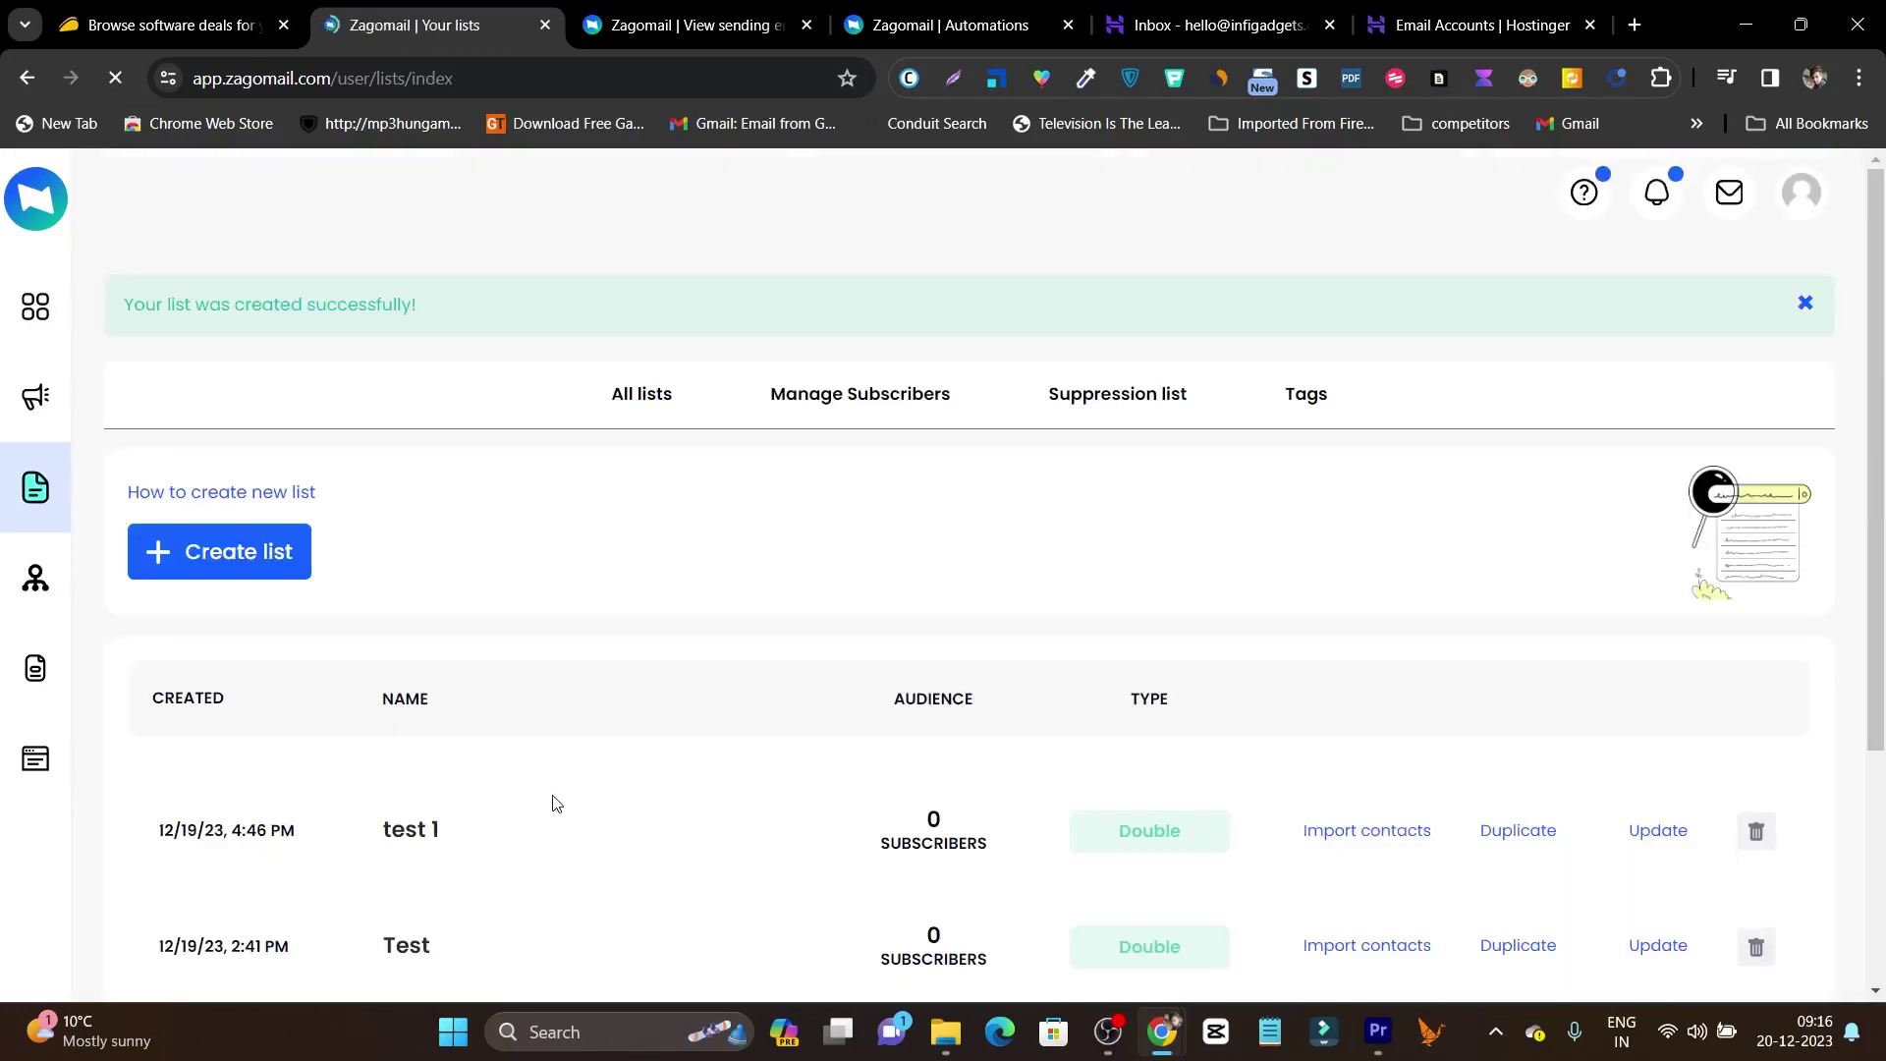
From the test 1 list's Contacts, choose Import subscribers from a CSV file.
{"action": "scroll", "coordinate": [512, 788], "scroll_direction": "down", "scroll_amount": 2}
{"action": "scroll", "coordinate": [513, 787], "scroll_direction": "down", "scroll_amount": 1}
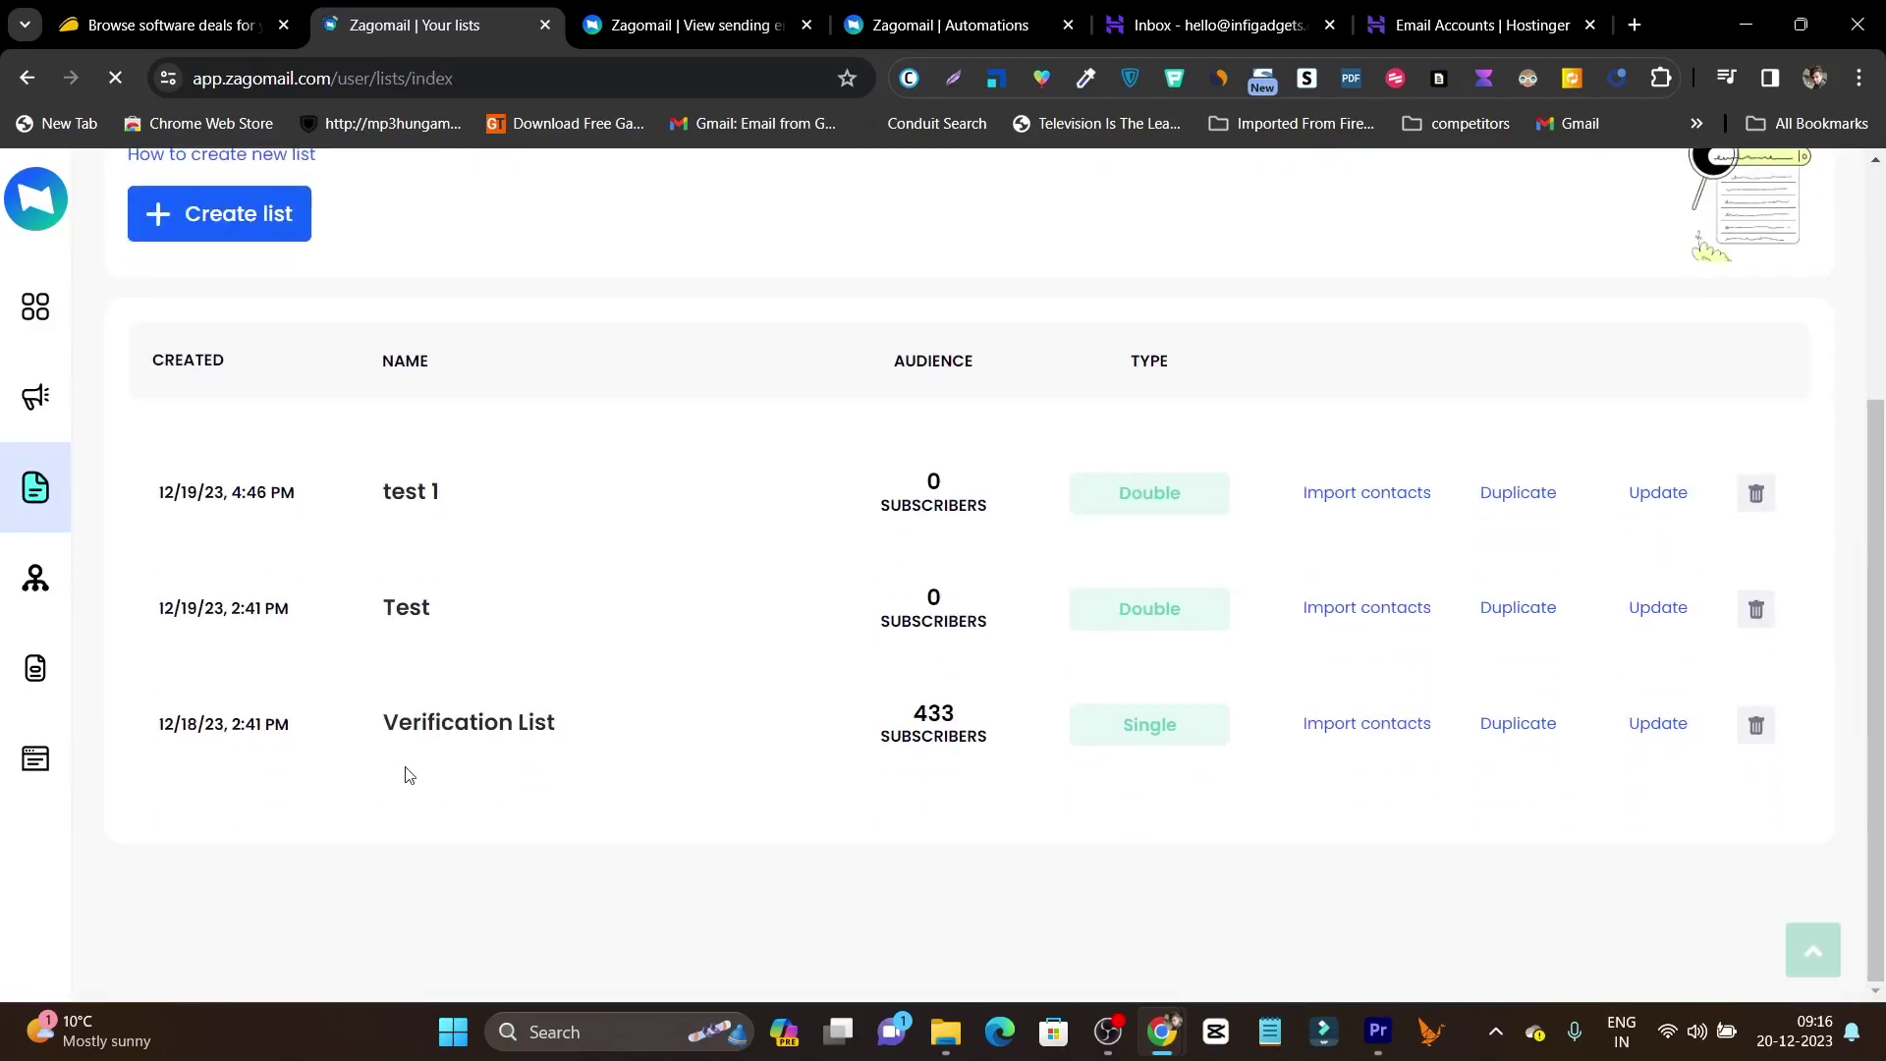
{"action": "left_click", "coordinate": [420, 501]}
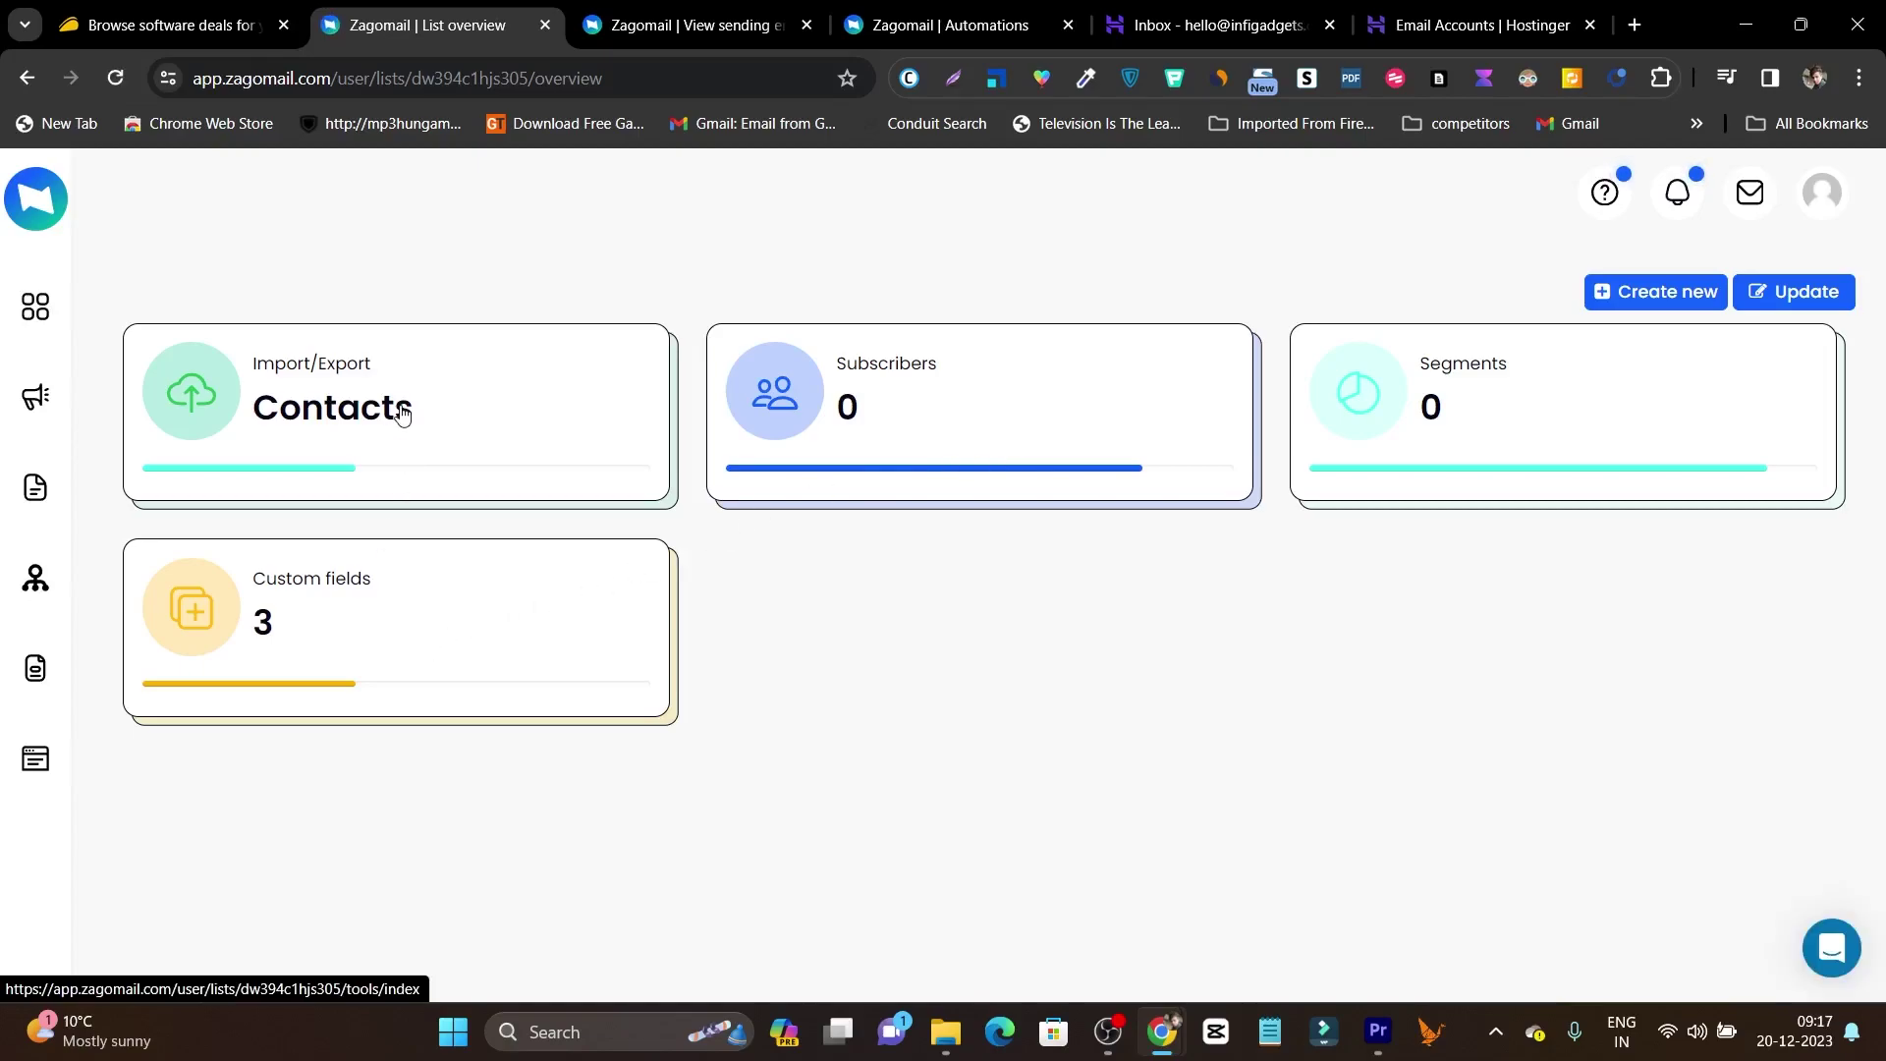
{"action": "left_click", "coordinate": [312, 424]}
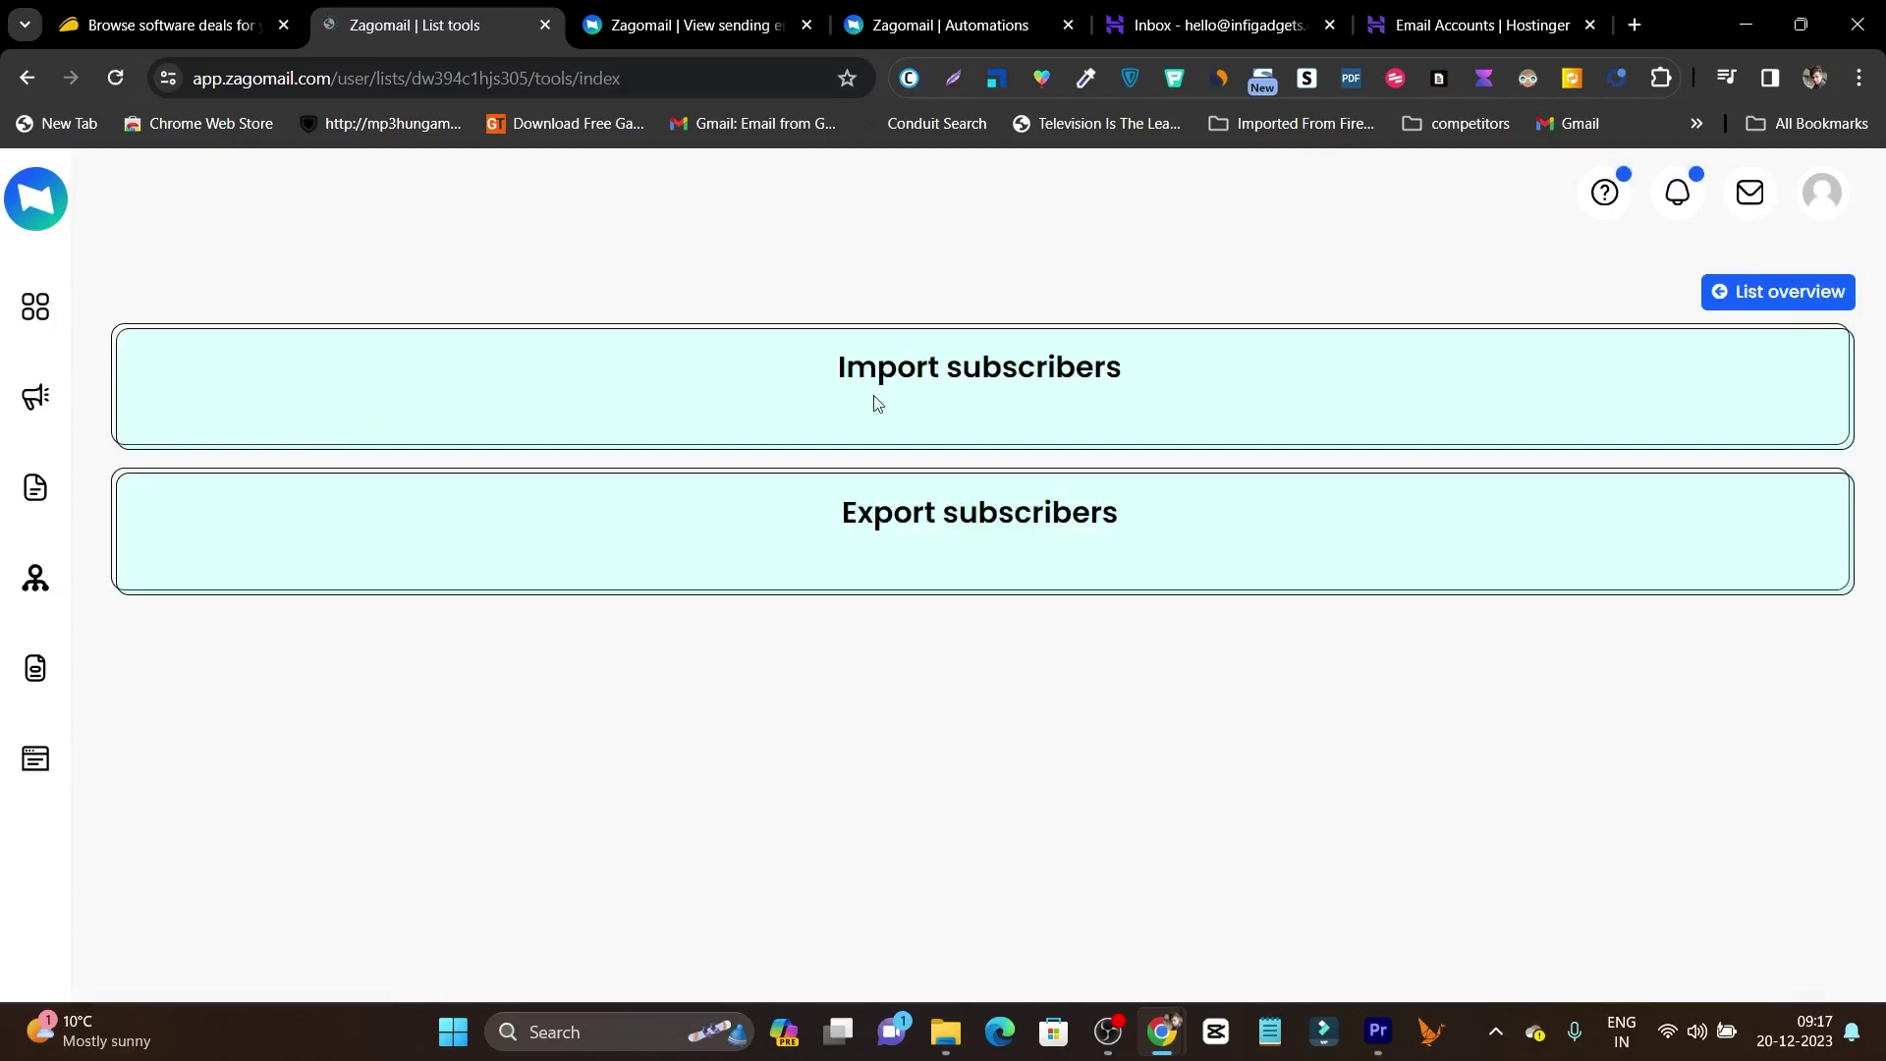
{"action": "left_click", "coordinate": [948, 393]}
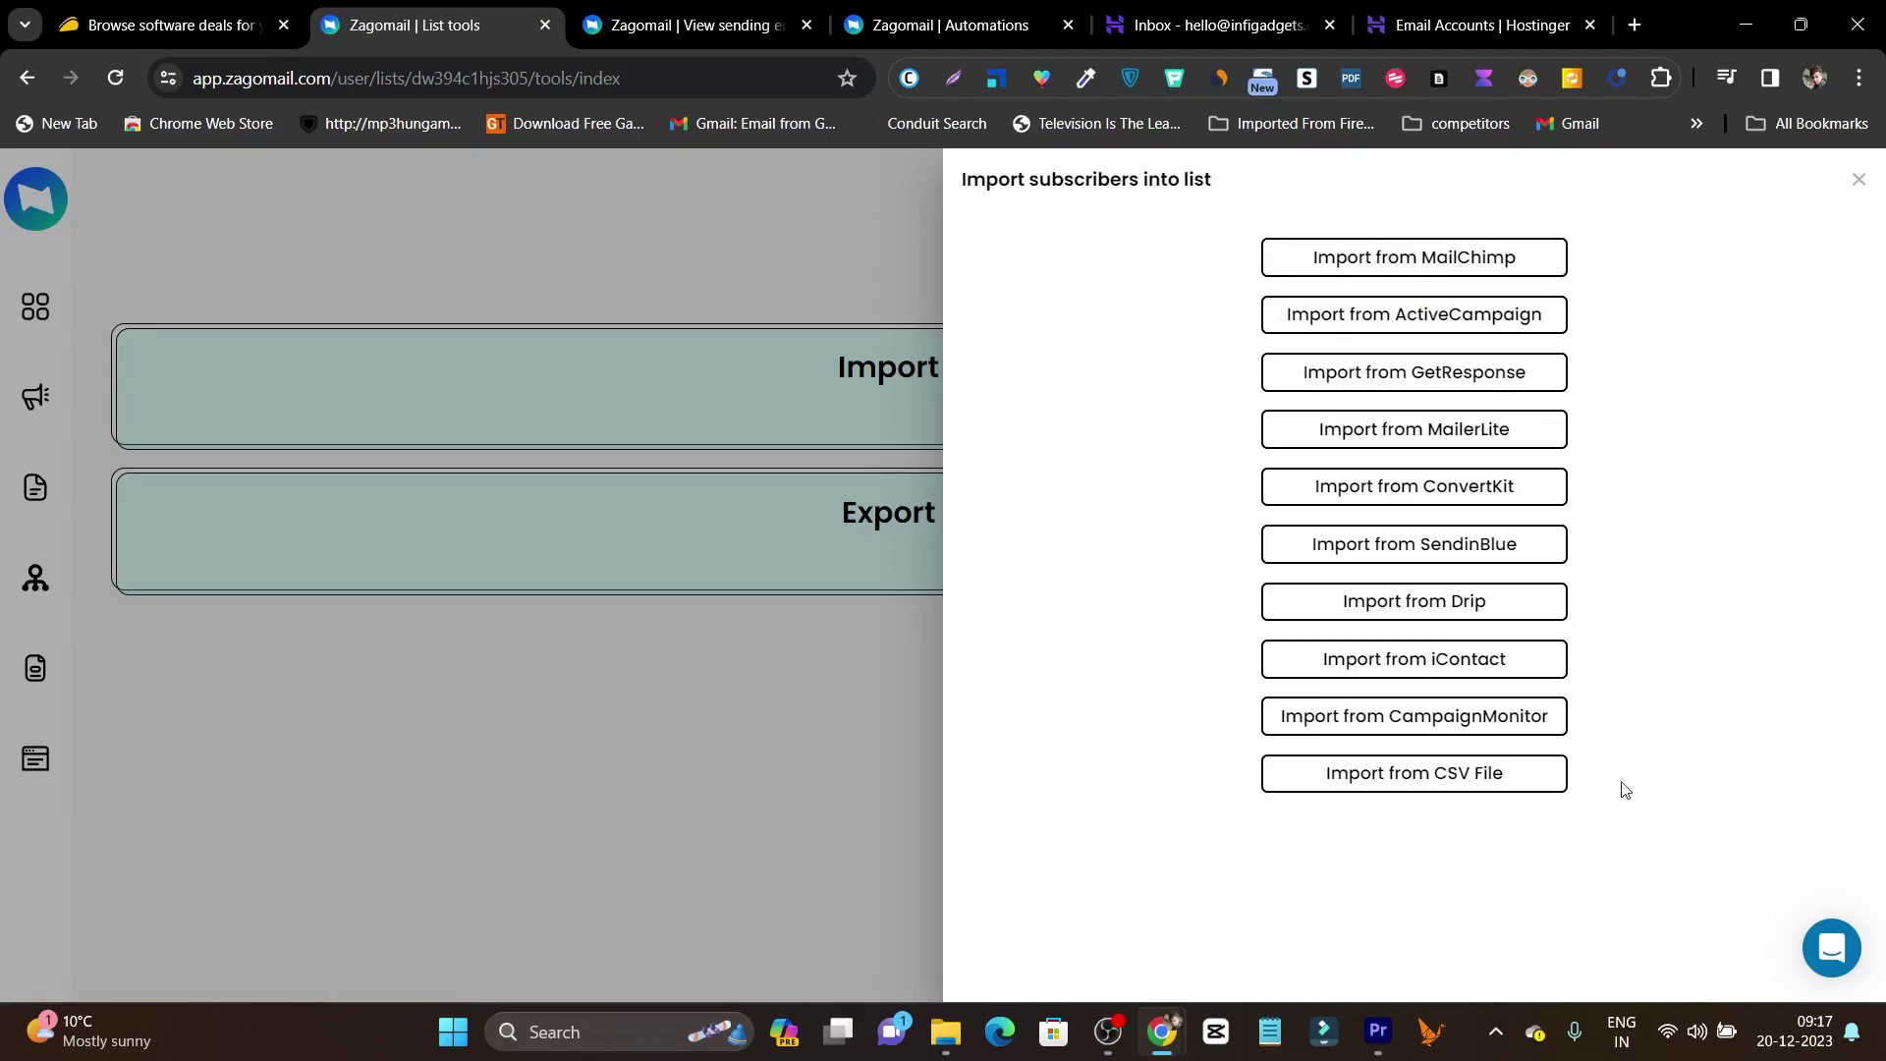
{"action": "left_click", "coordinate": [1477, 781]}
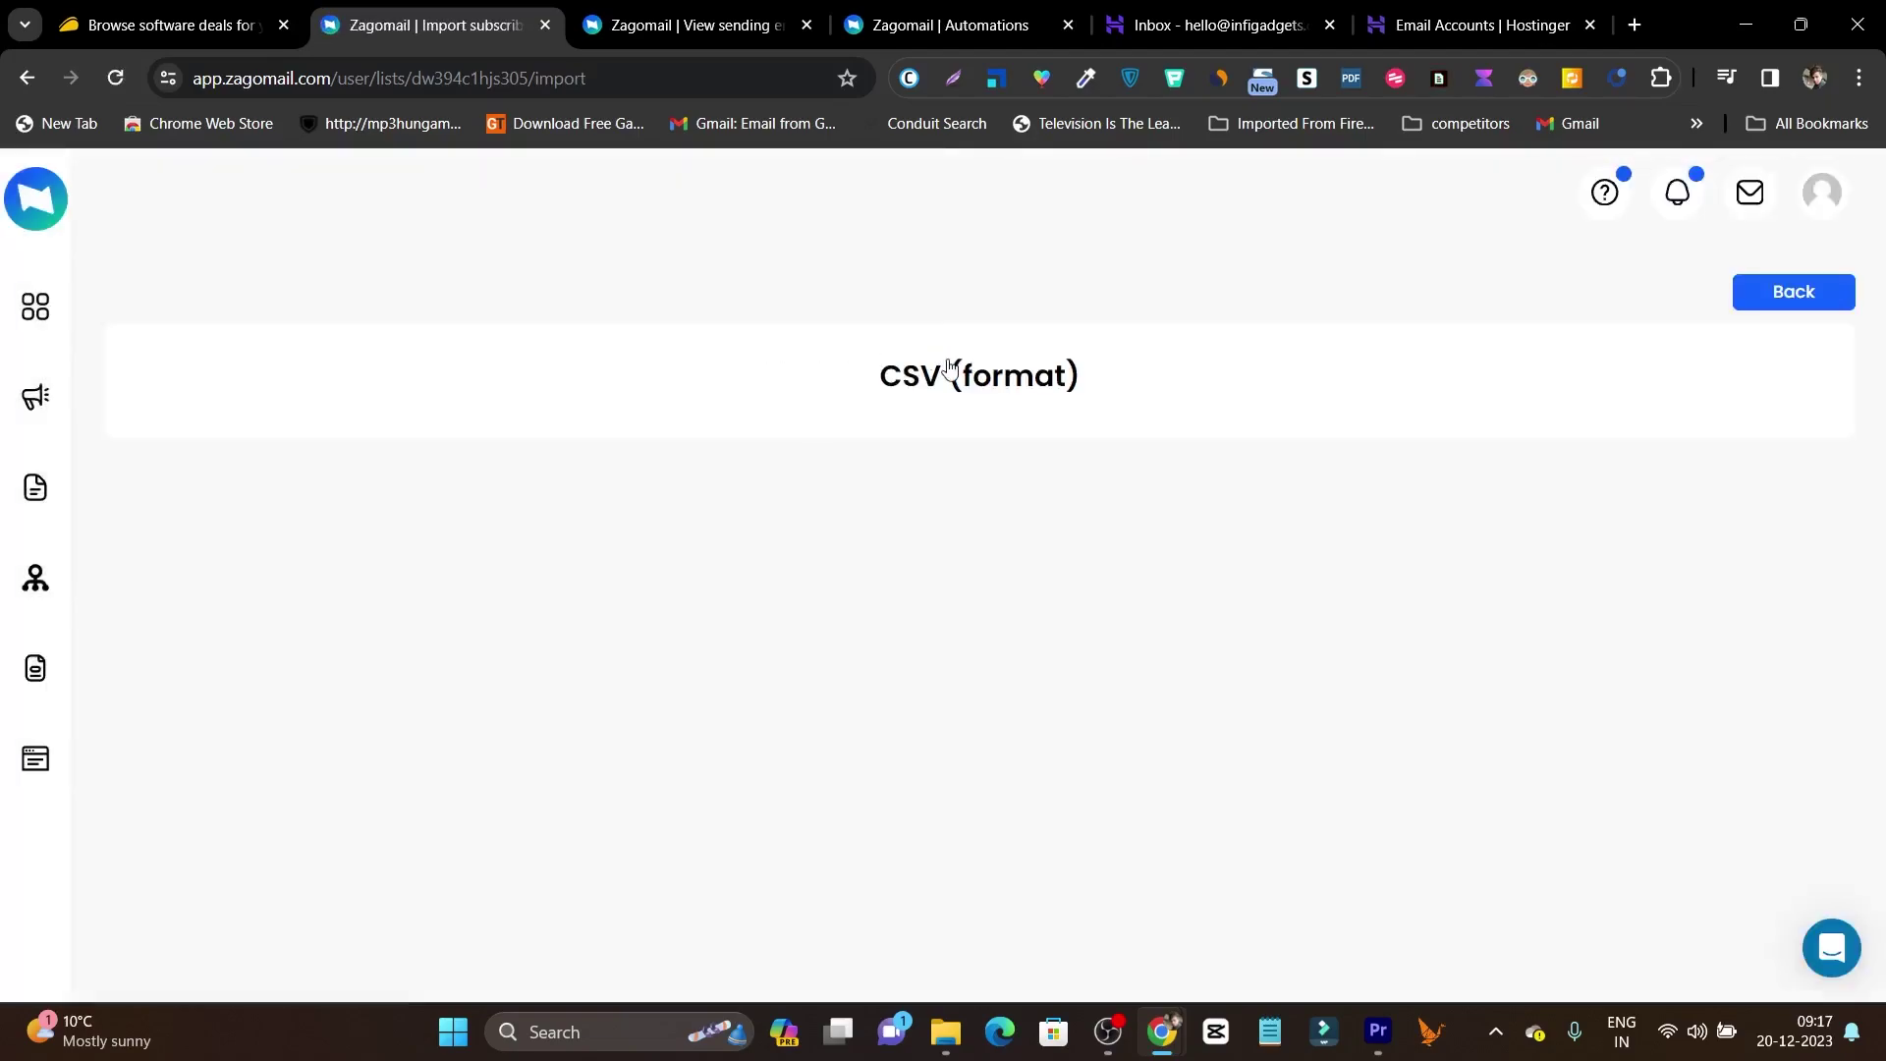
{"action": "left_click", "coordinate": [949, 370]}
Upload 'Alabama, US, Alaska, US, Arizona, US.csv' from Downloads into the test 1 list.
{"action": "left_click", "coordinate": [631, 637]}
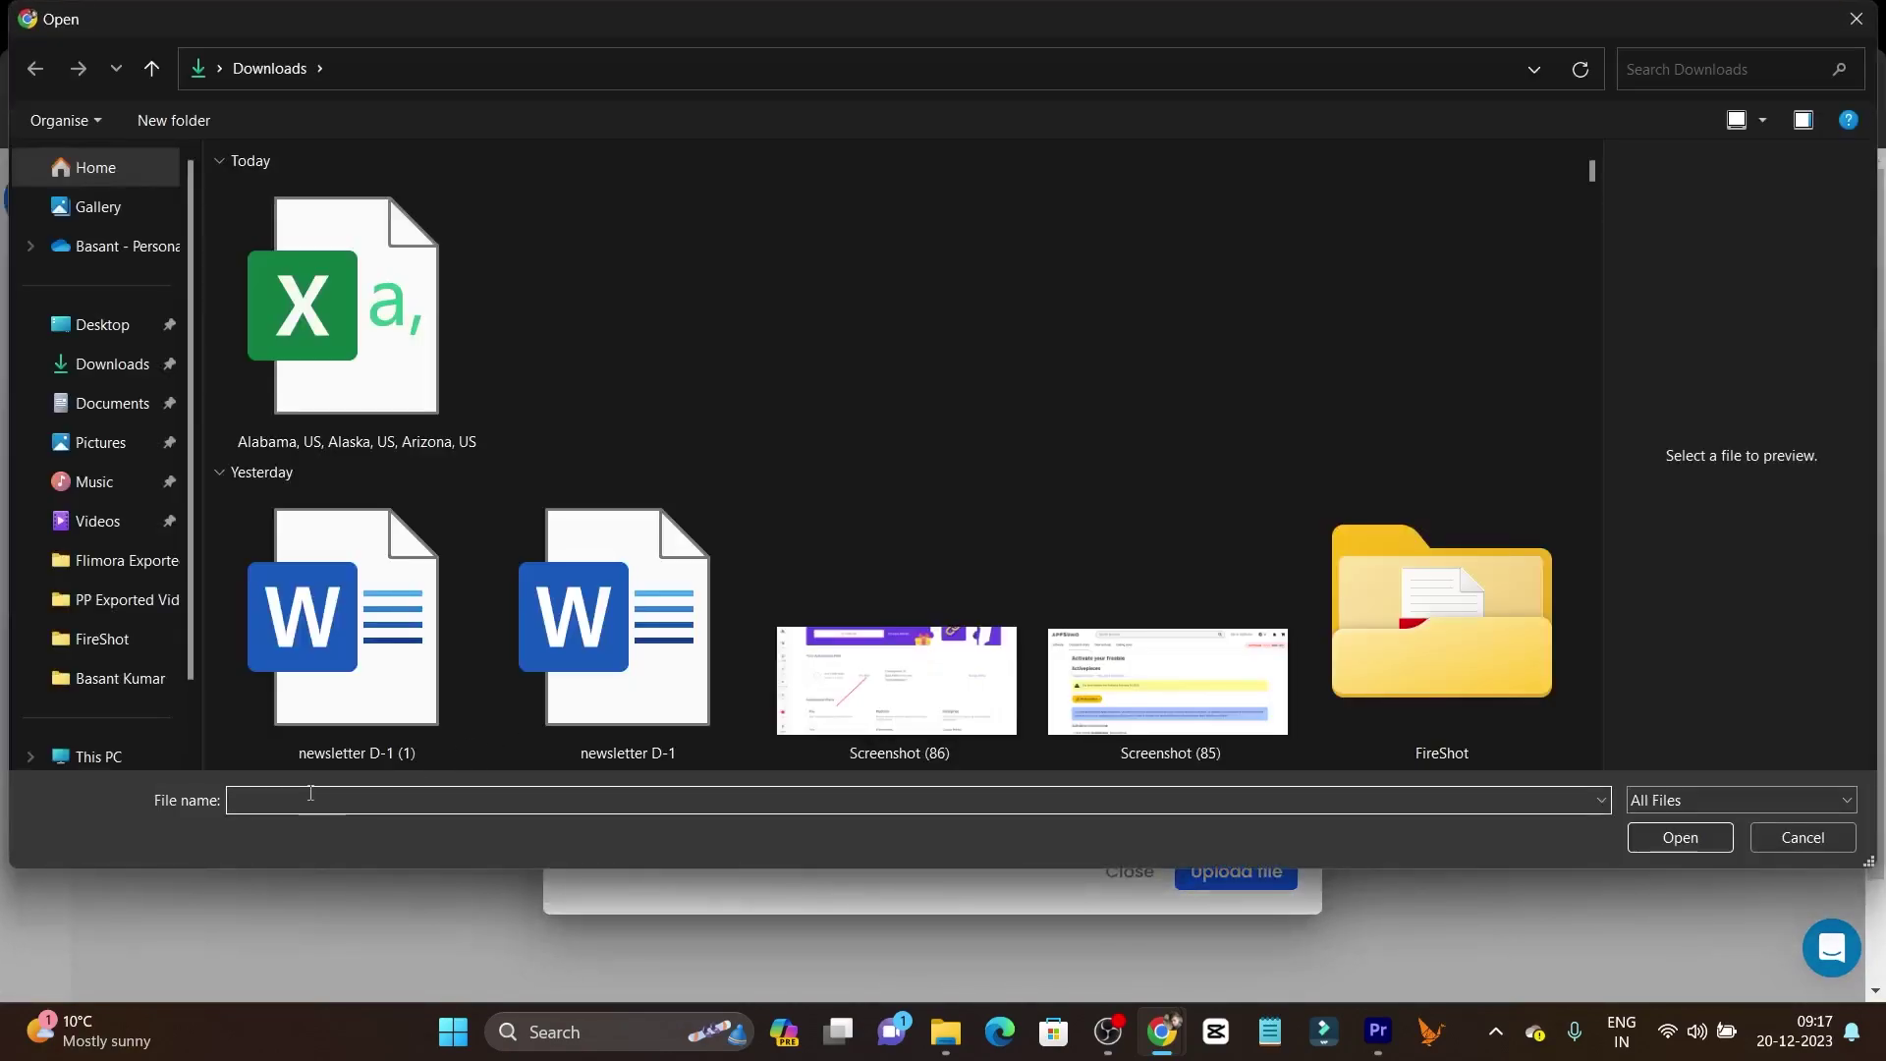
{"action": "left_click", "coordinate": [381, 394]}
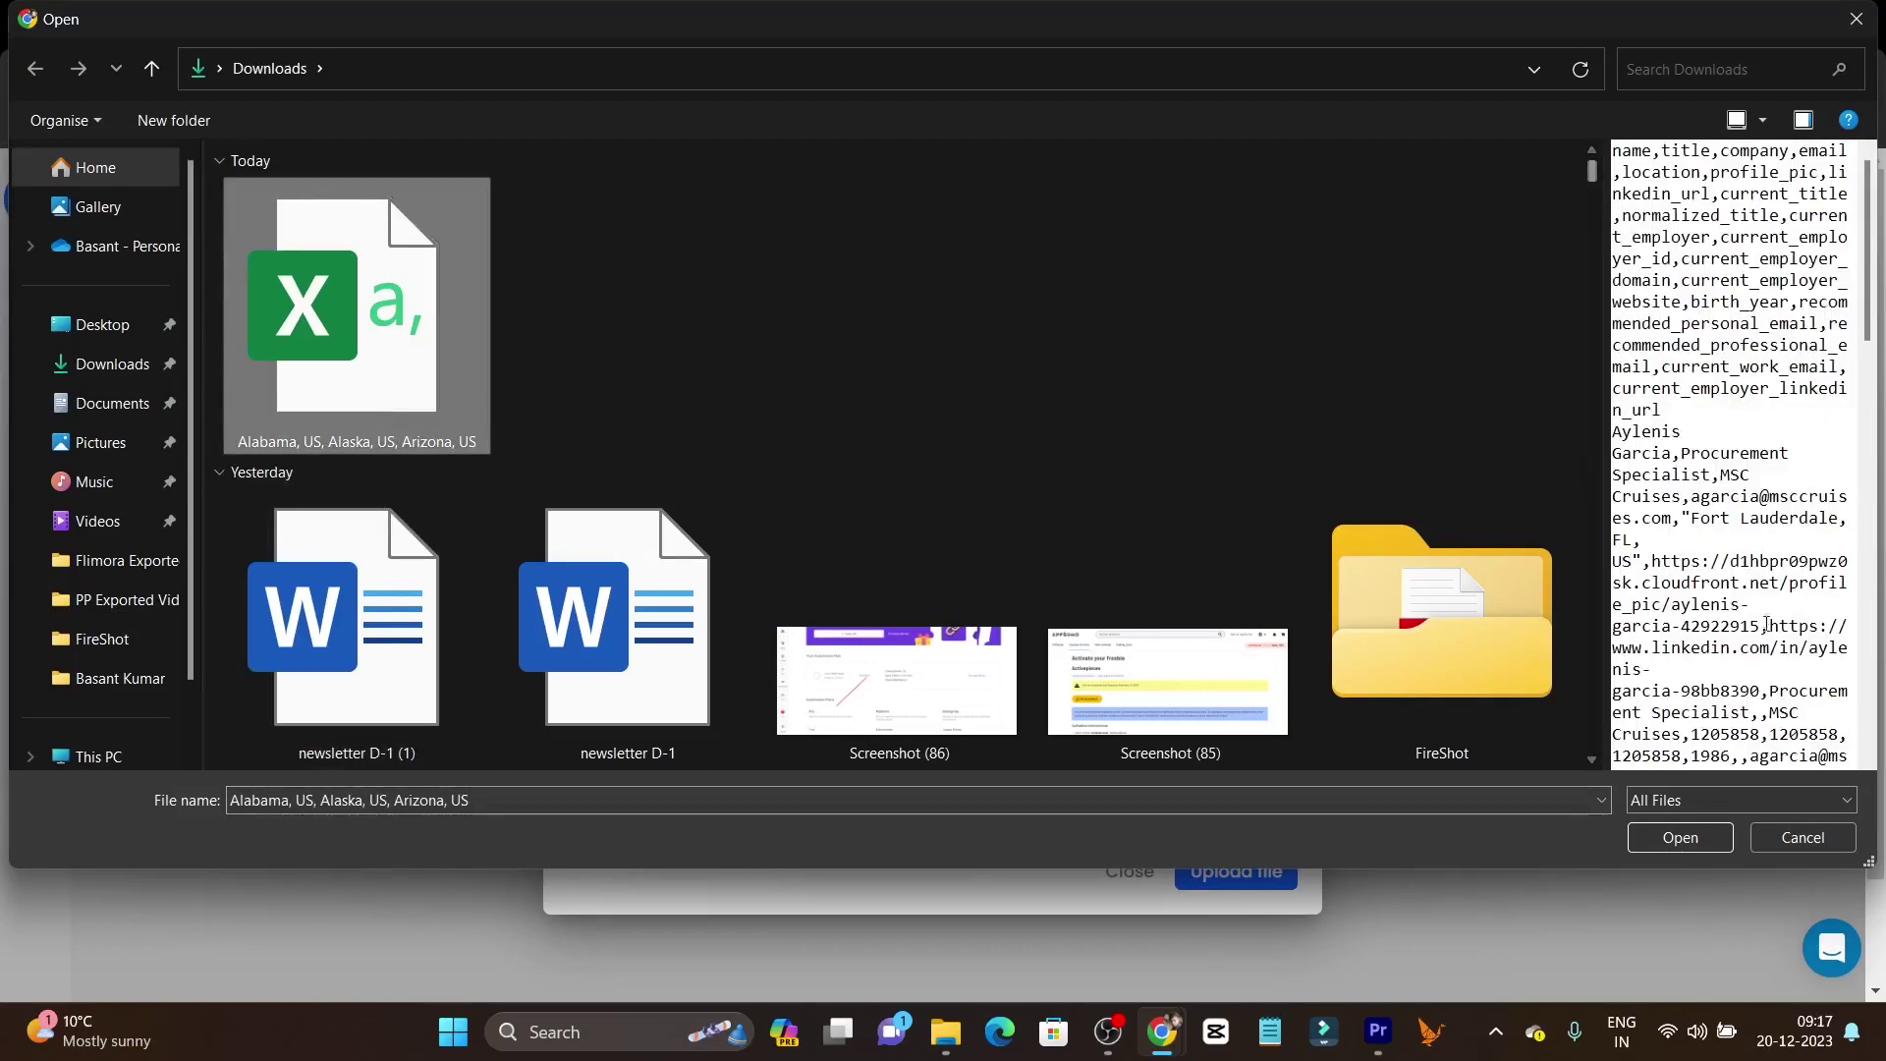
{"action": "scroll", "coordinate": [1729, 393], "scroll_direction": "down", "scroll_amount": 1}
{"action": "left_click", "coordinate": [1680, 837]}
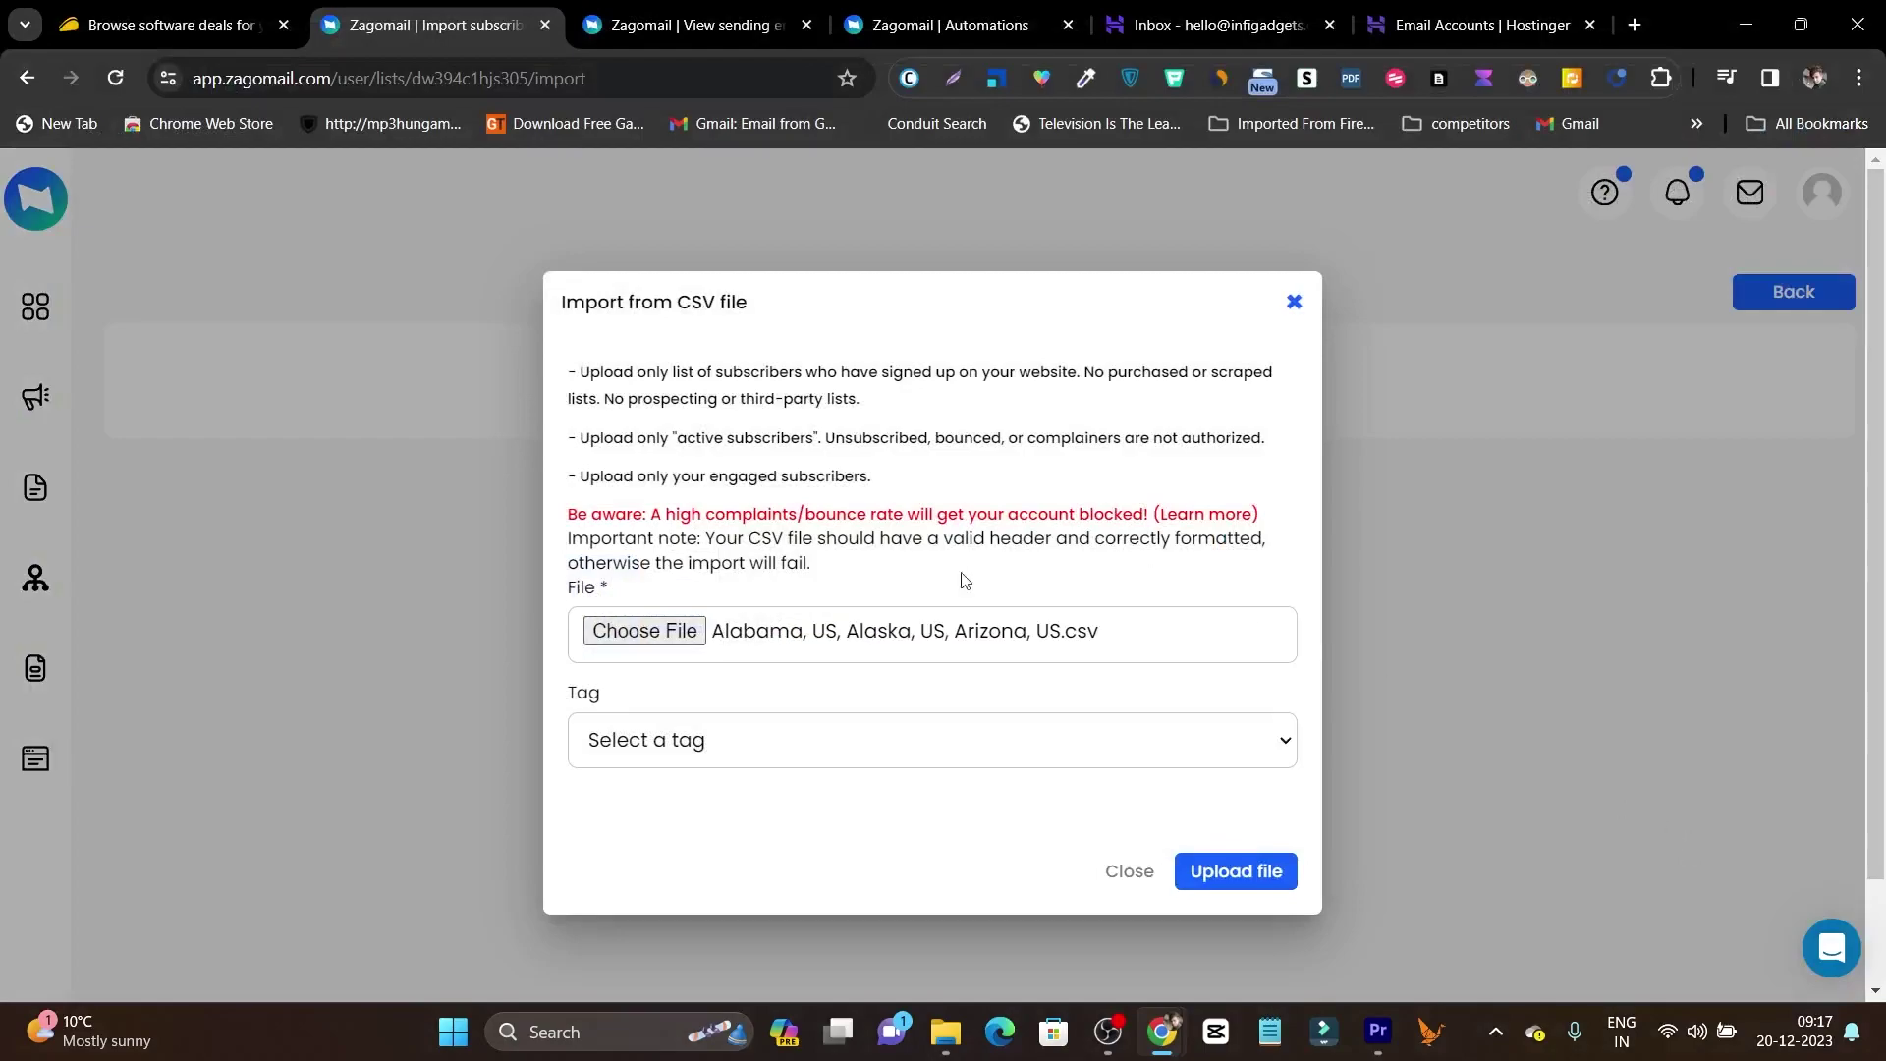
{"action": "left_click", "coordinate": [1227, 875]}
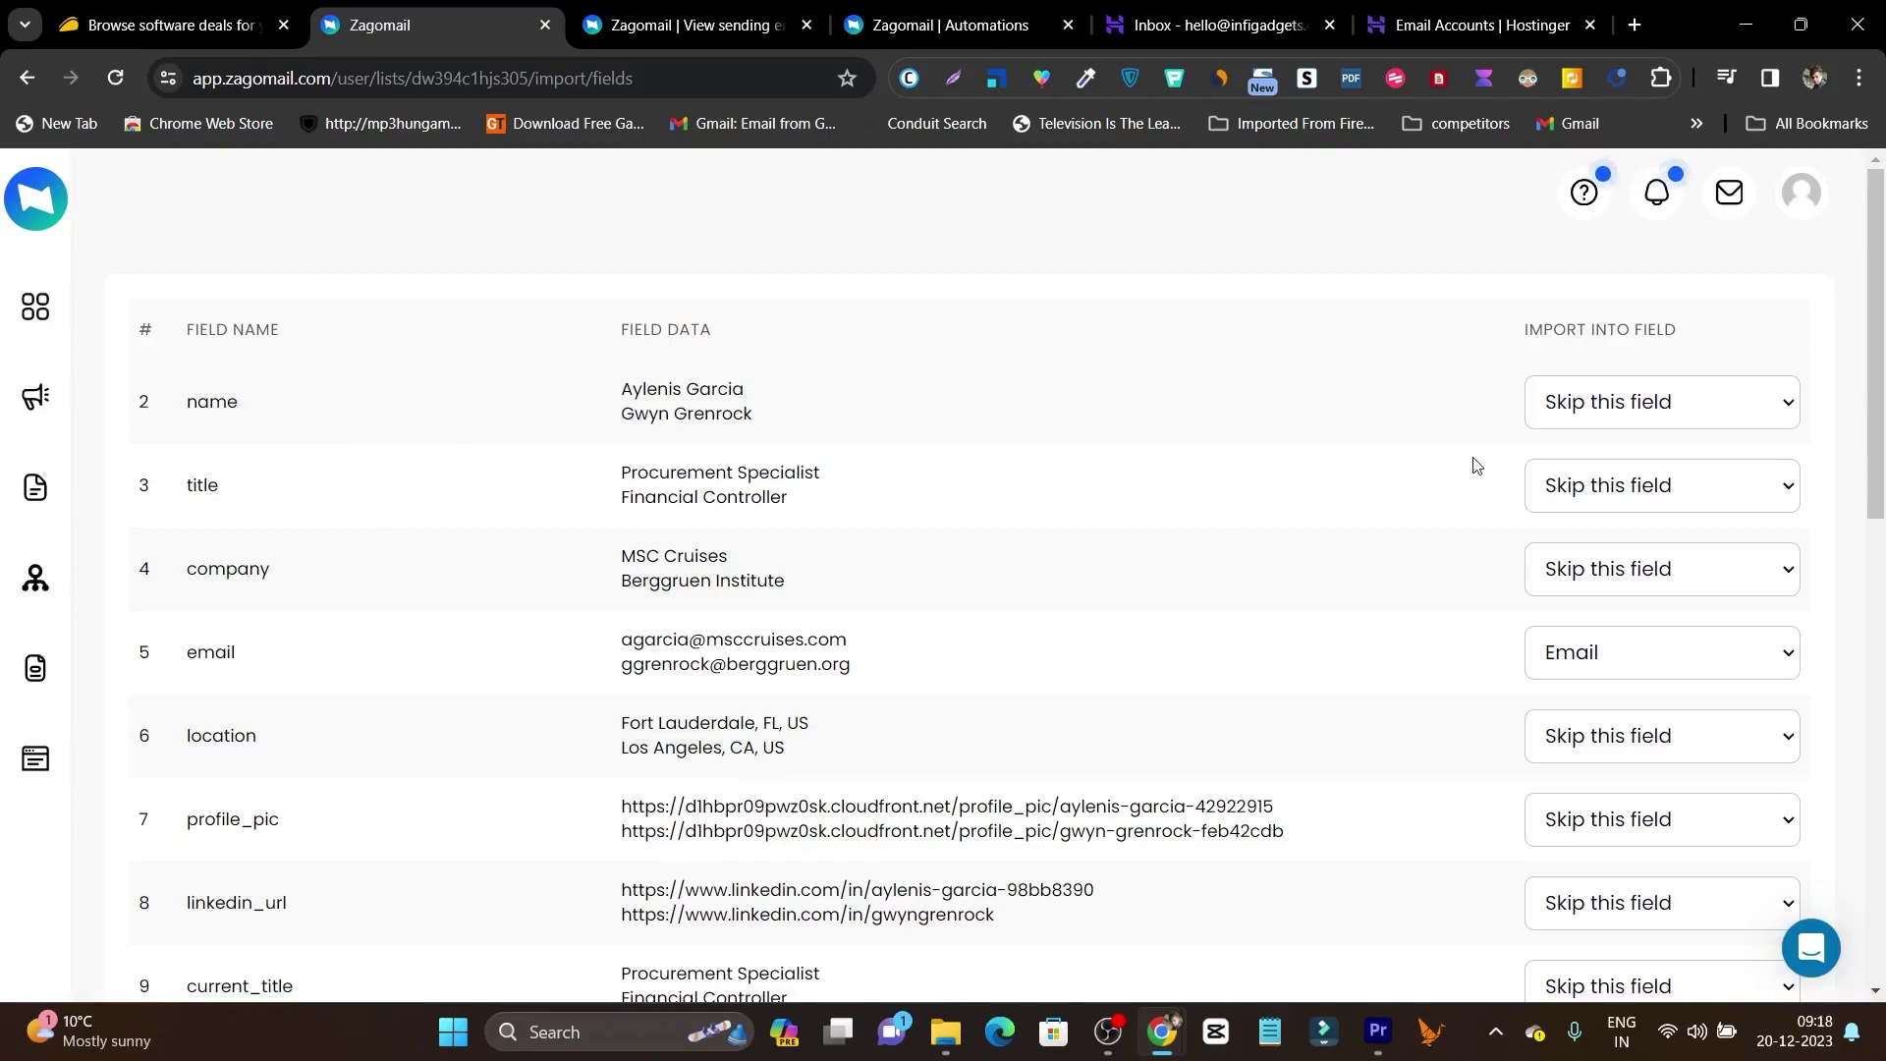
Map the name column to First name and email to Email, skipping the other columns.
{"action": "left_click", "coordinate": [1685, 421]}
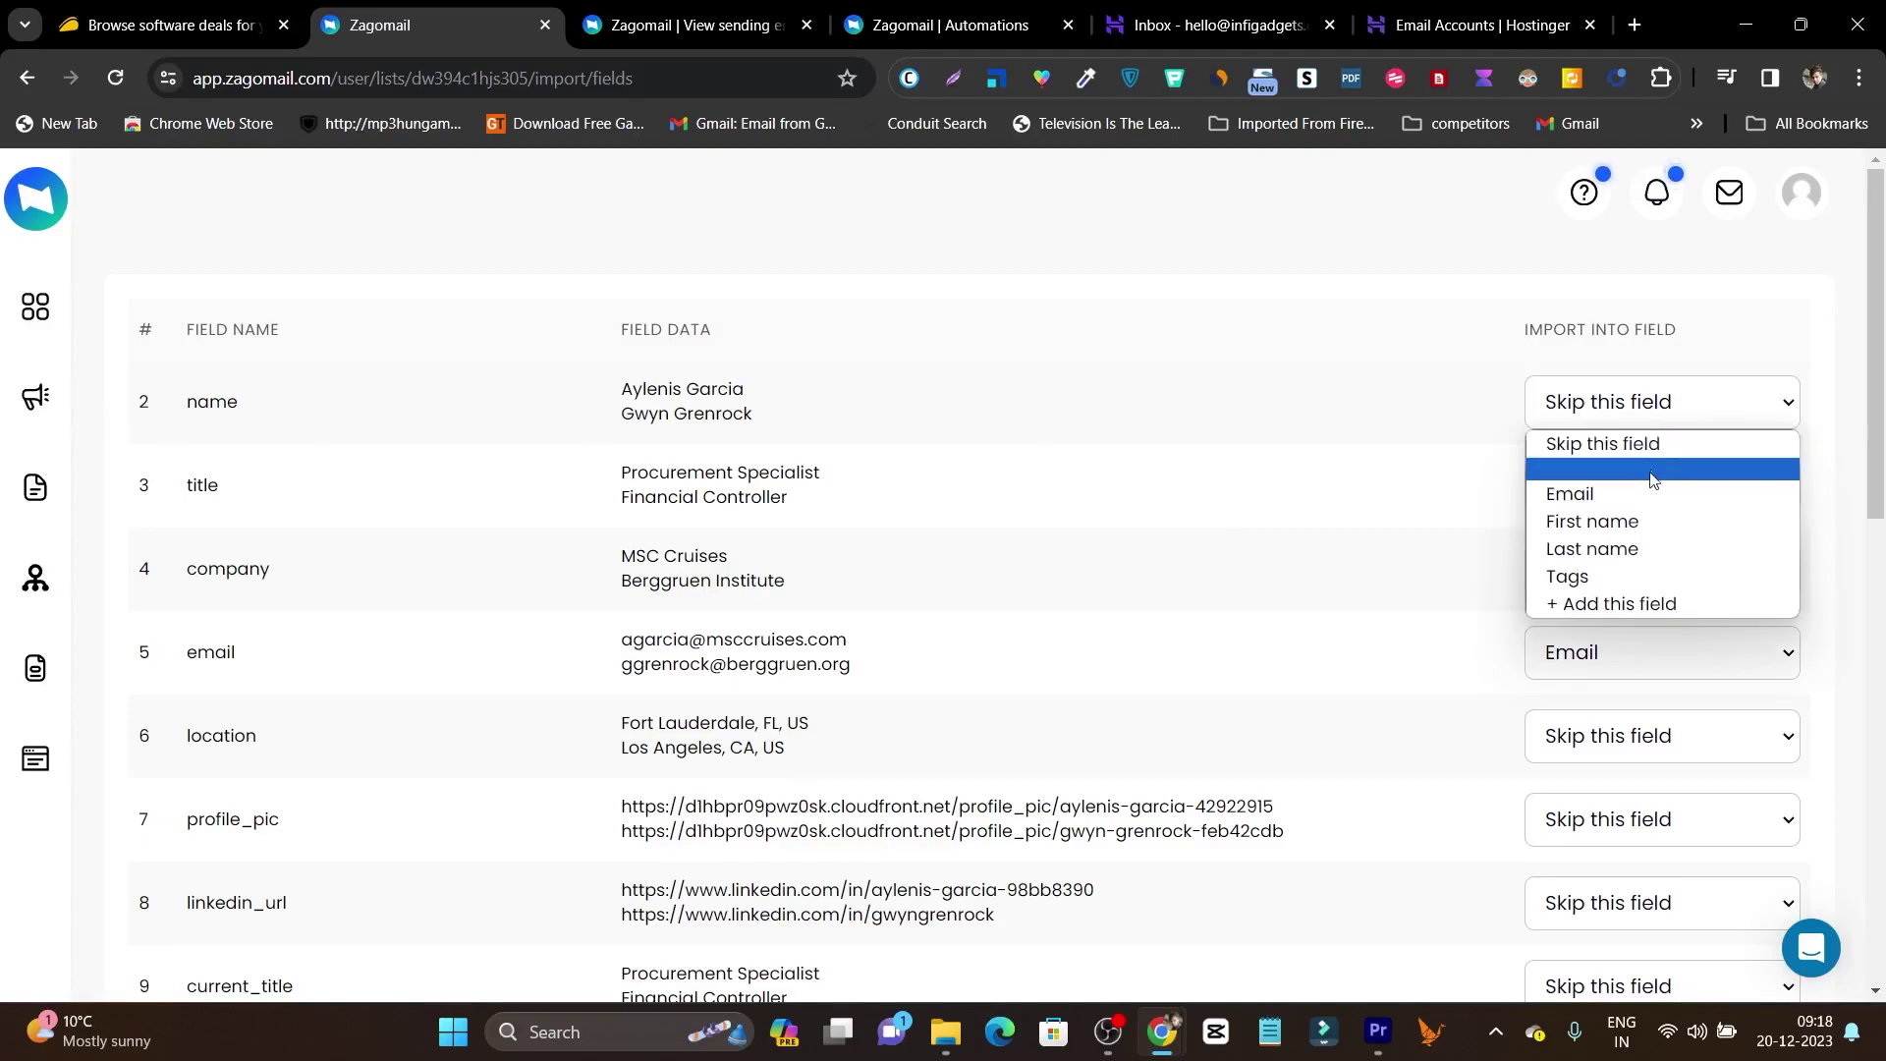
{"action": "left_click", "coordinate": [1636, 522]}
{"action": "scroll", "coordinate": [943, 659], "scroll_direction": "down", "scroll_amount": 1}
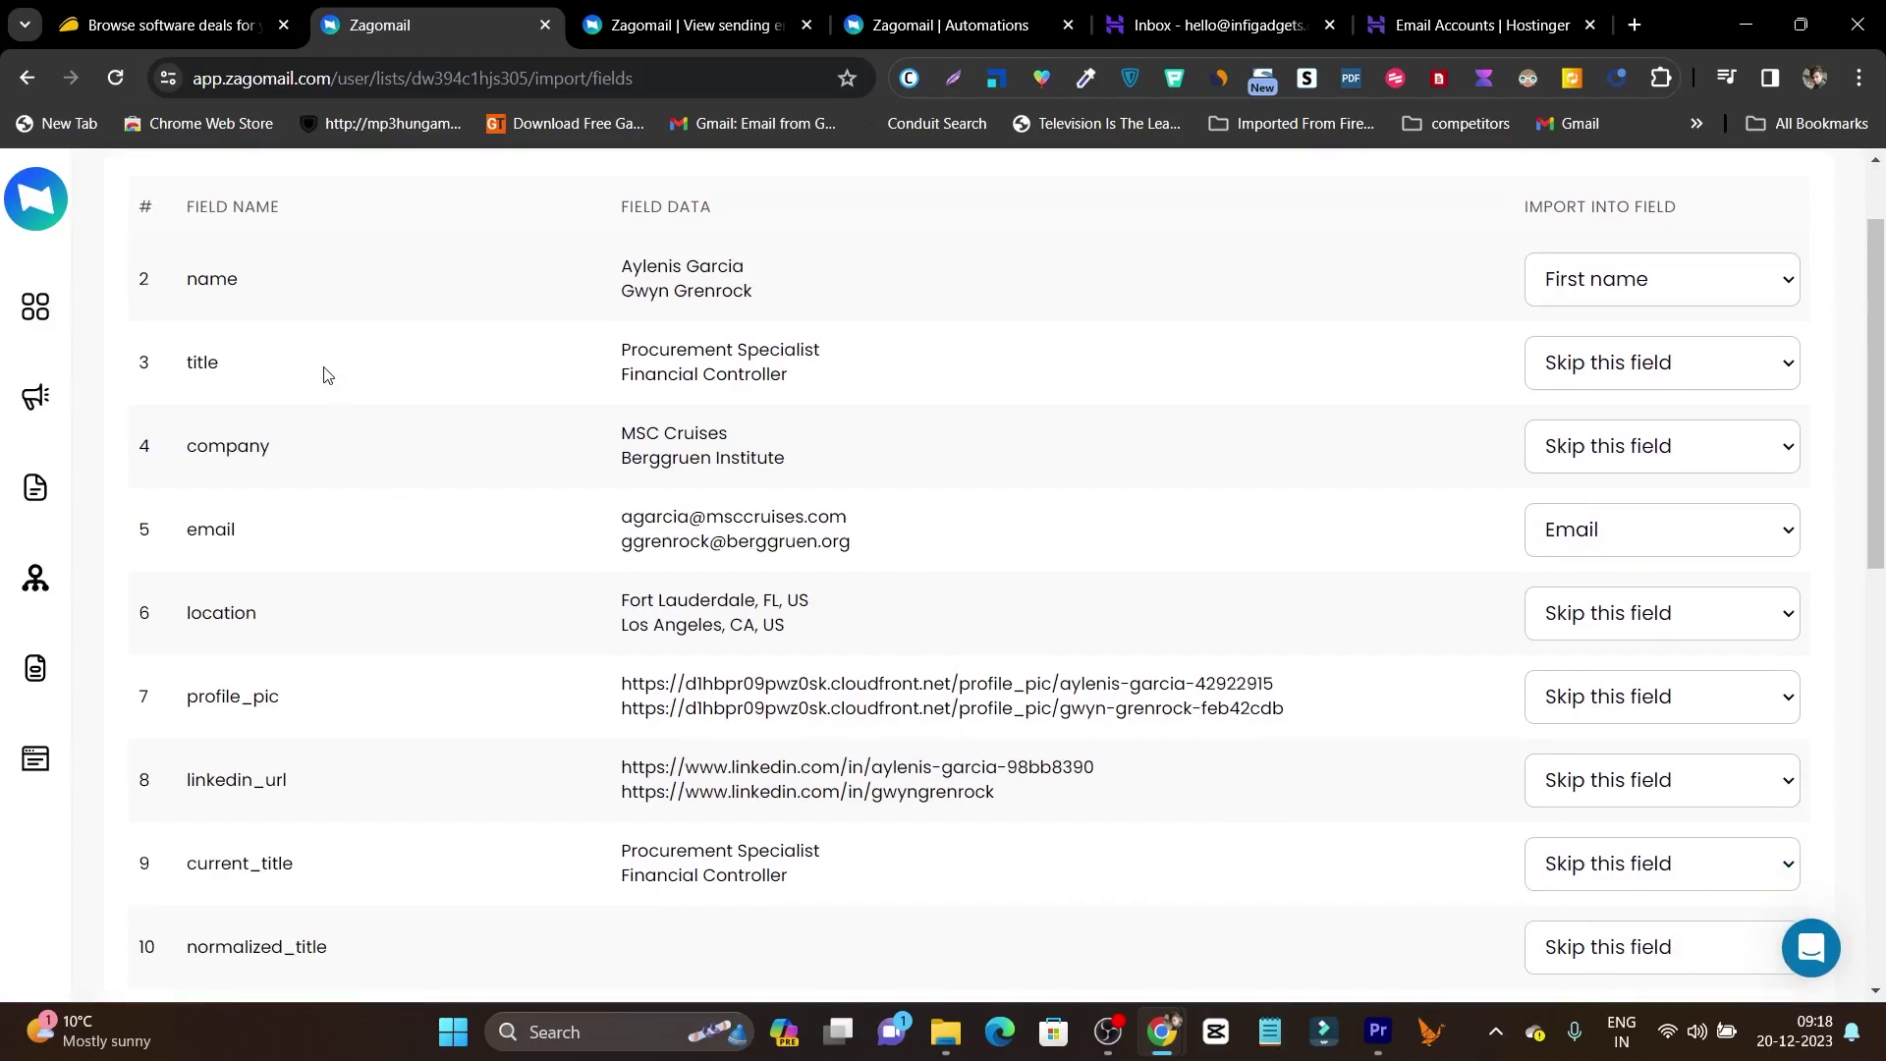
{"action": "scroll", "coordinate": [366, 506], "scroll_direction": "down", "scroll_amount": 5}
{"action": "scroll", "coordinate": [481, 687], "scroll_direction": "down", "scroll_amount": 3}
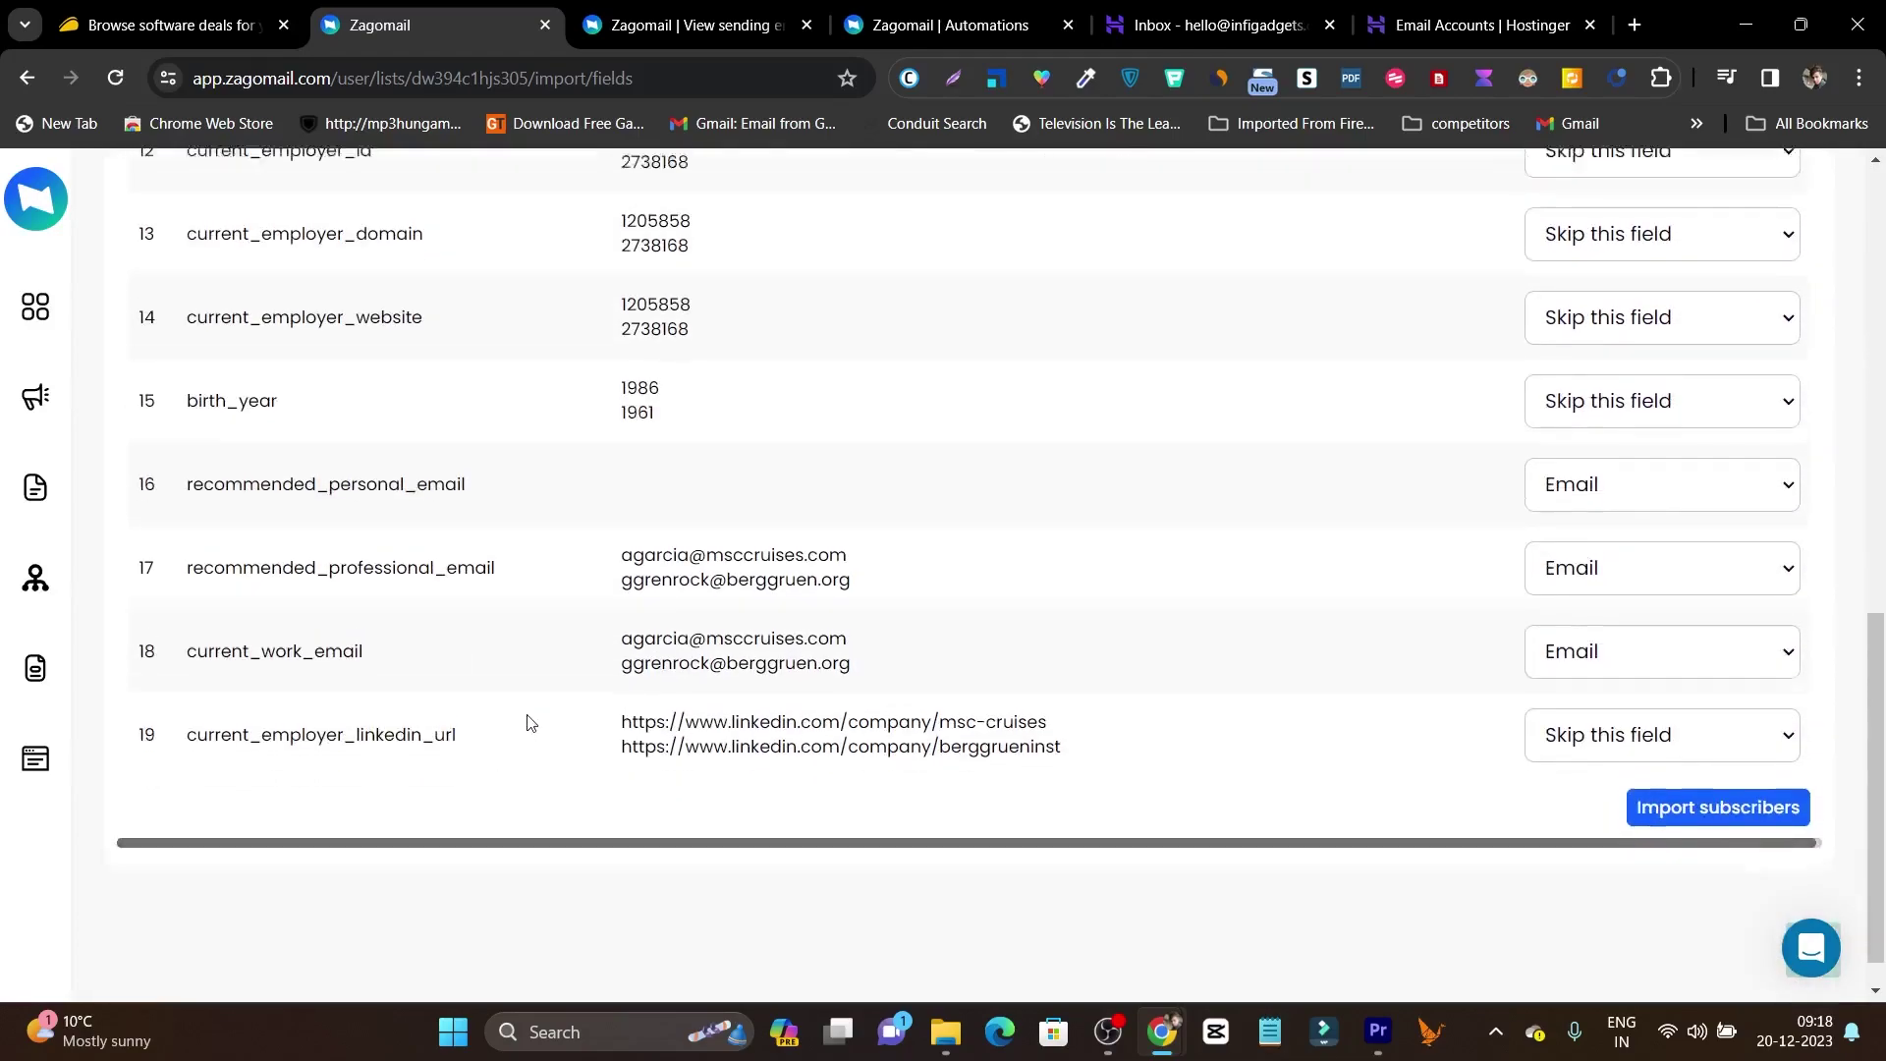
{"action": "scroll", "coordinate": [539, 666], "scroll_direction": "up", "scroll_amount": 6}
{"action": "scroll", "coordinate": [1075, 599], "scroll_direction": "up", "scroll_amount": 4}
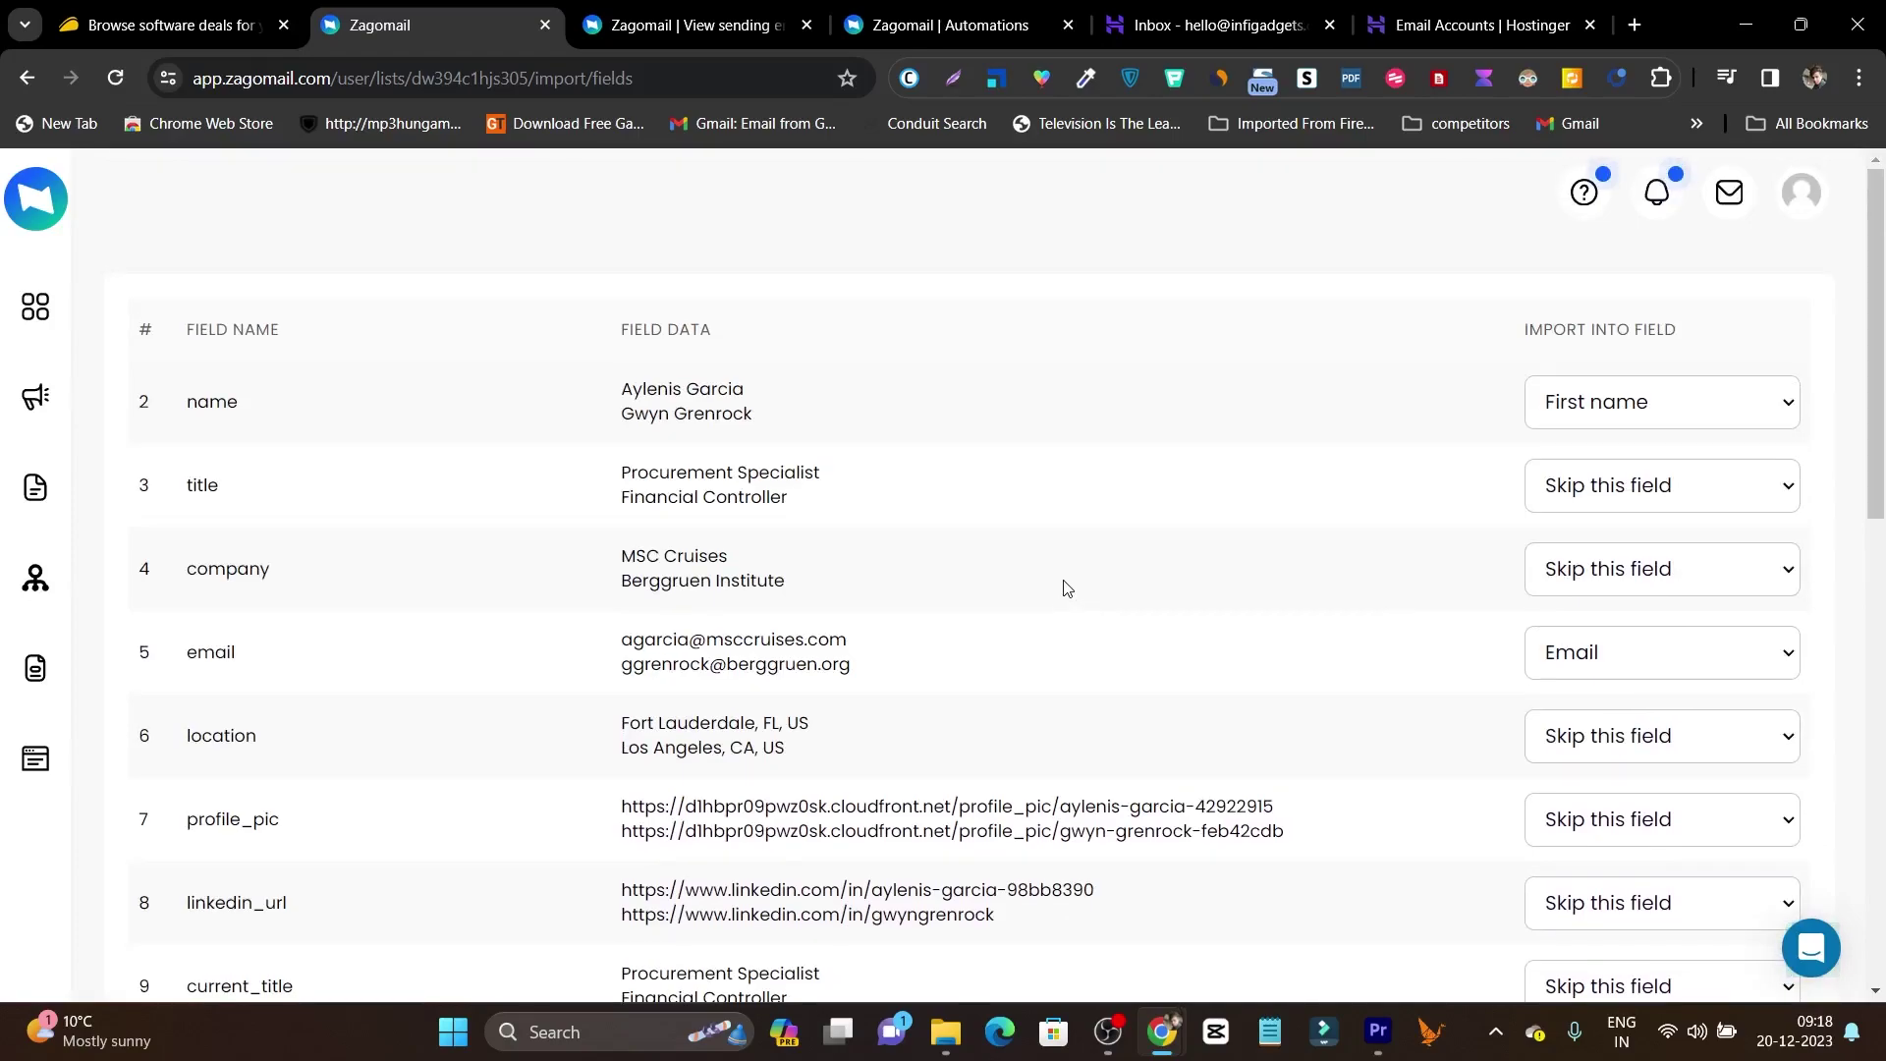
{"action": "scroll", "coordinate": [1066, 586], "scroll_direction": "down", "scroll_amount": 10}
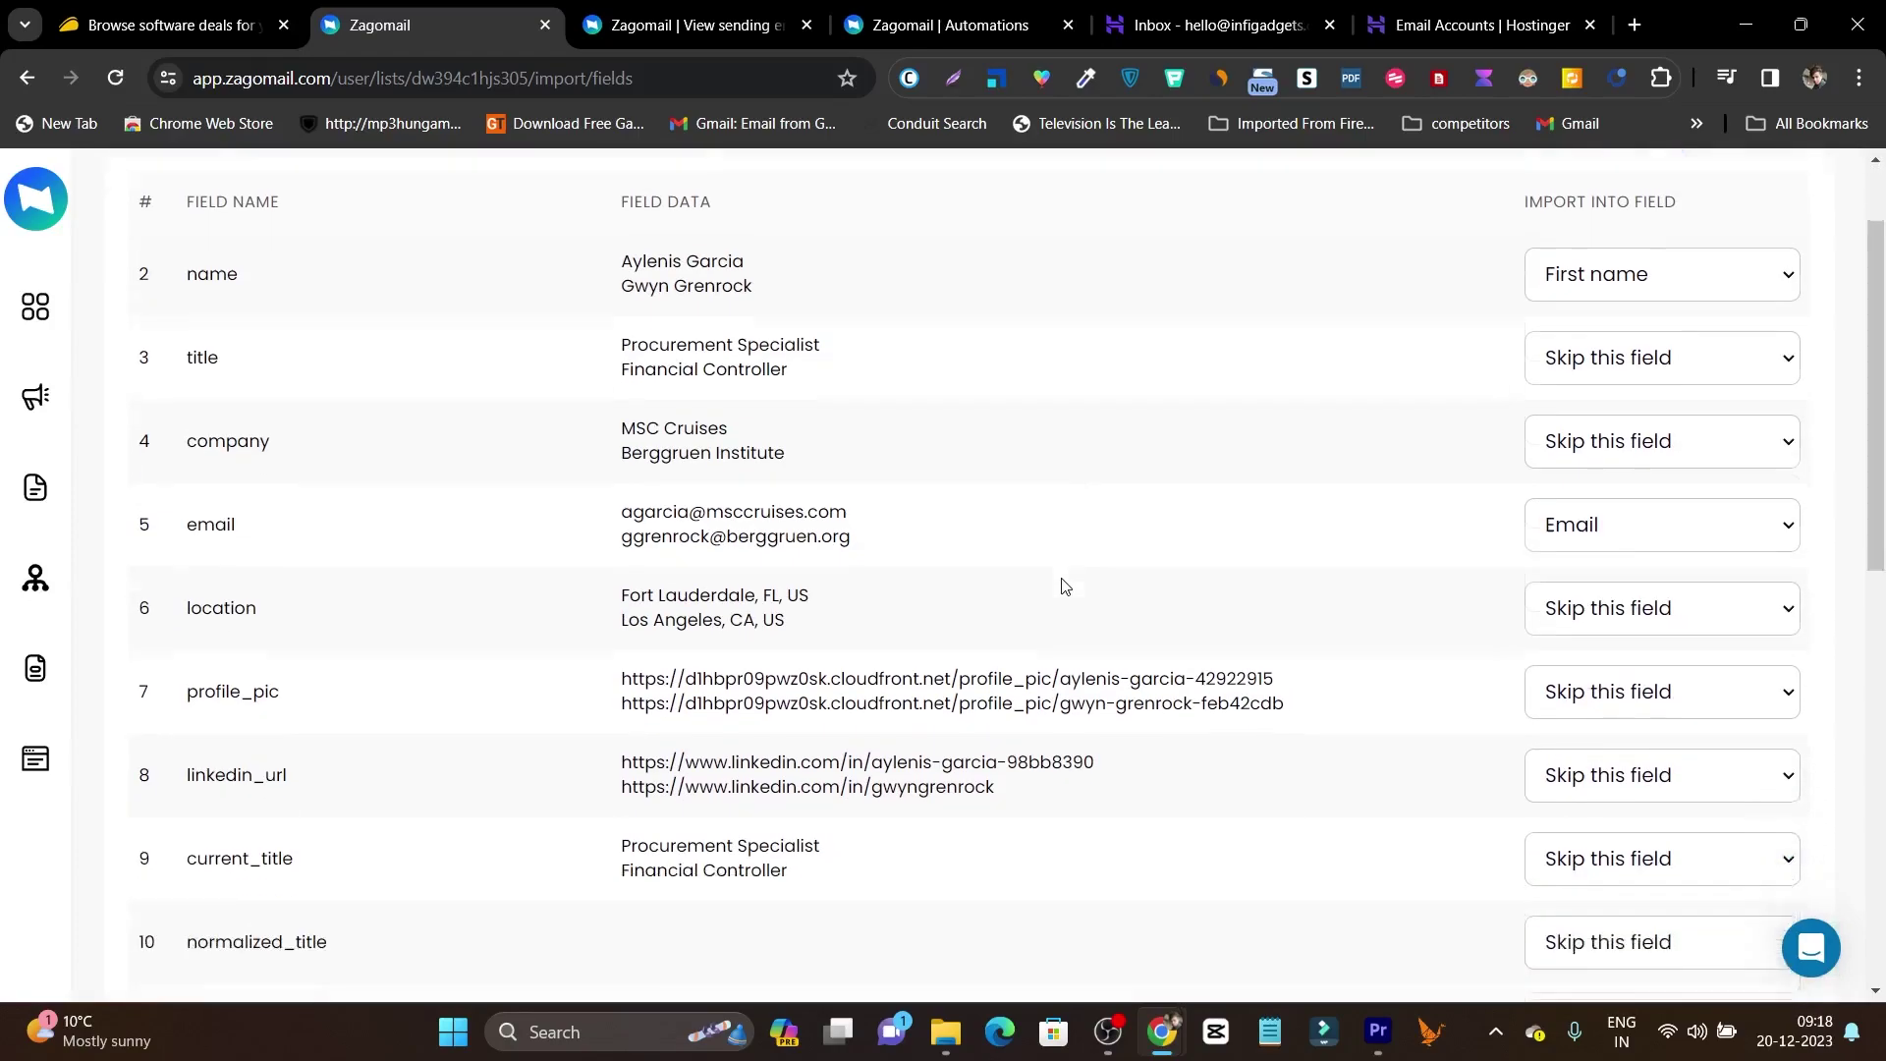
{"action": "scroll", "coordinate": [1385, 688], "scroll_direction": "up", "scroll_amount": 8}
{"action": "scroll", "coordinate": [1379, 570], "scroll_direction": "up", "scroll_amount": 3}
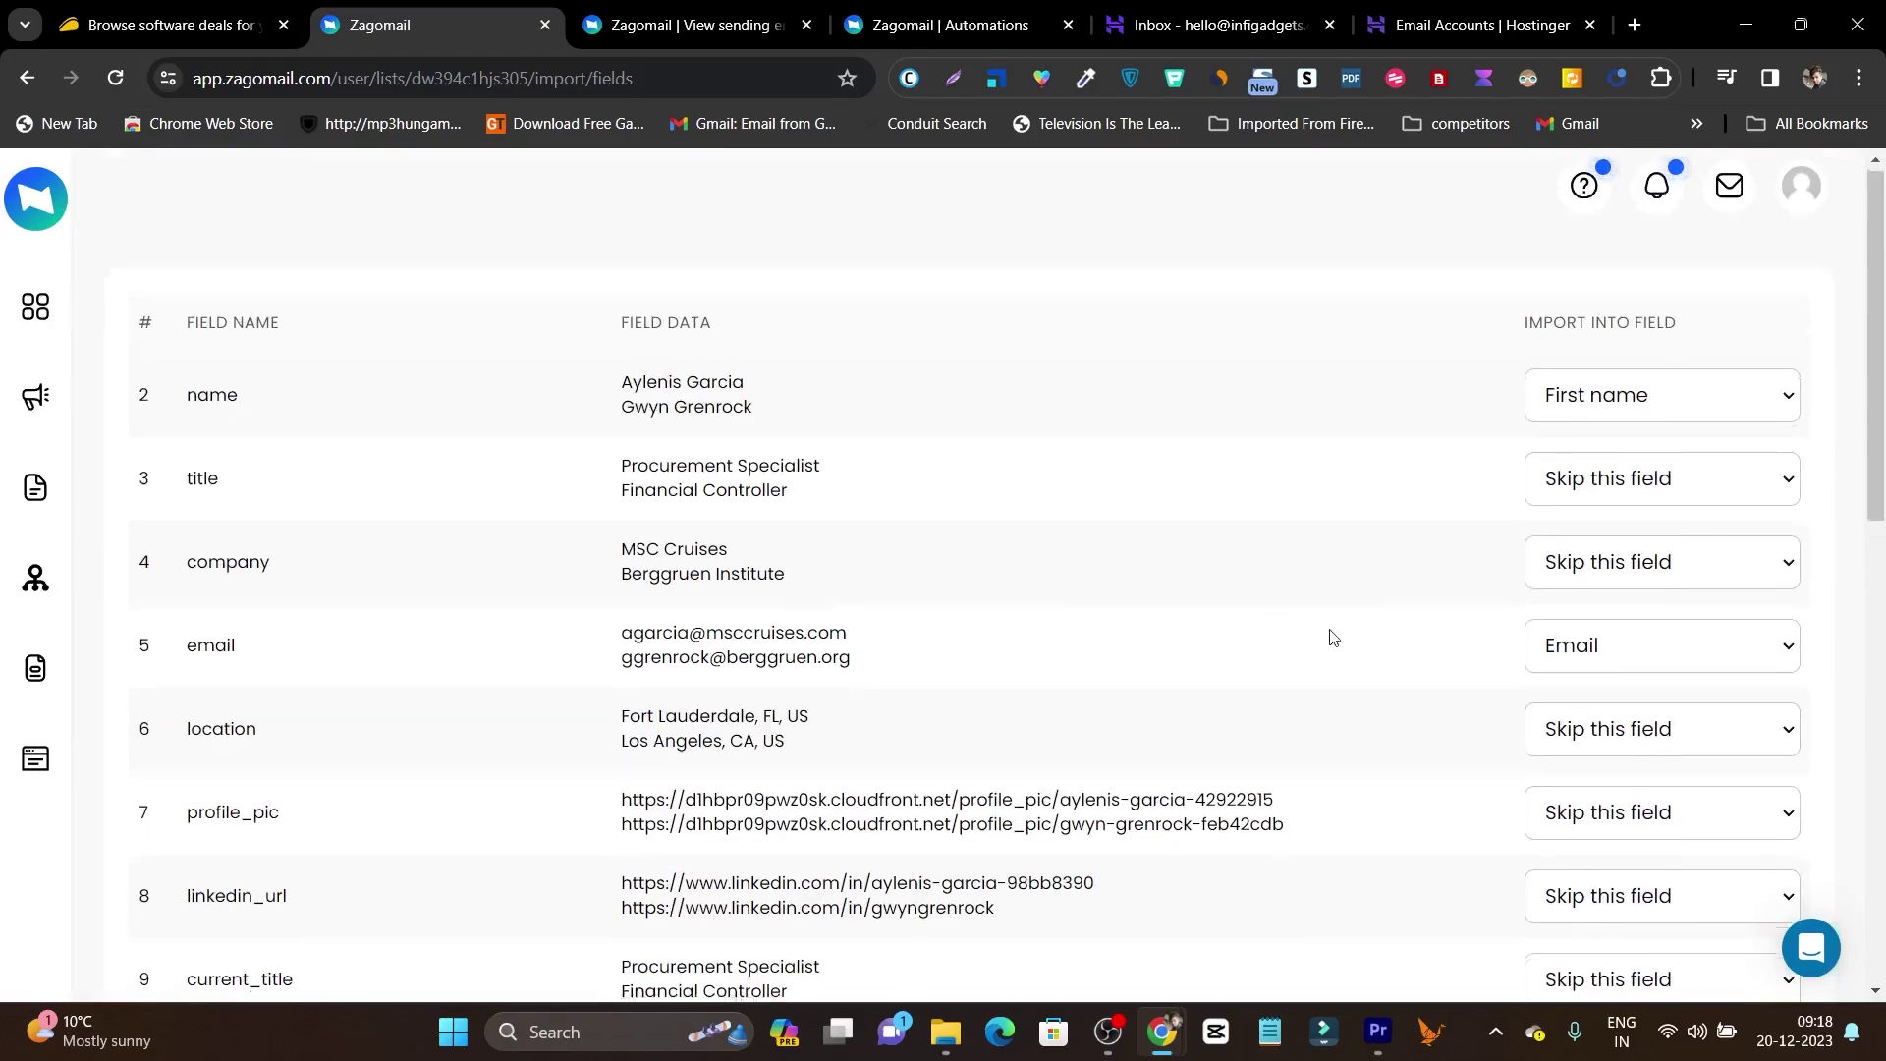
{"action": "scroll", "coordinate": [1326, 635], "scroll_direction": "down", "scroll_amount": 10}
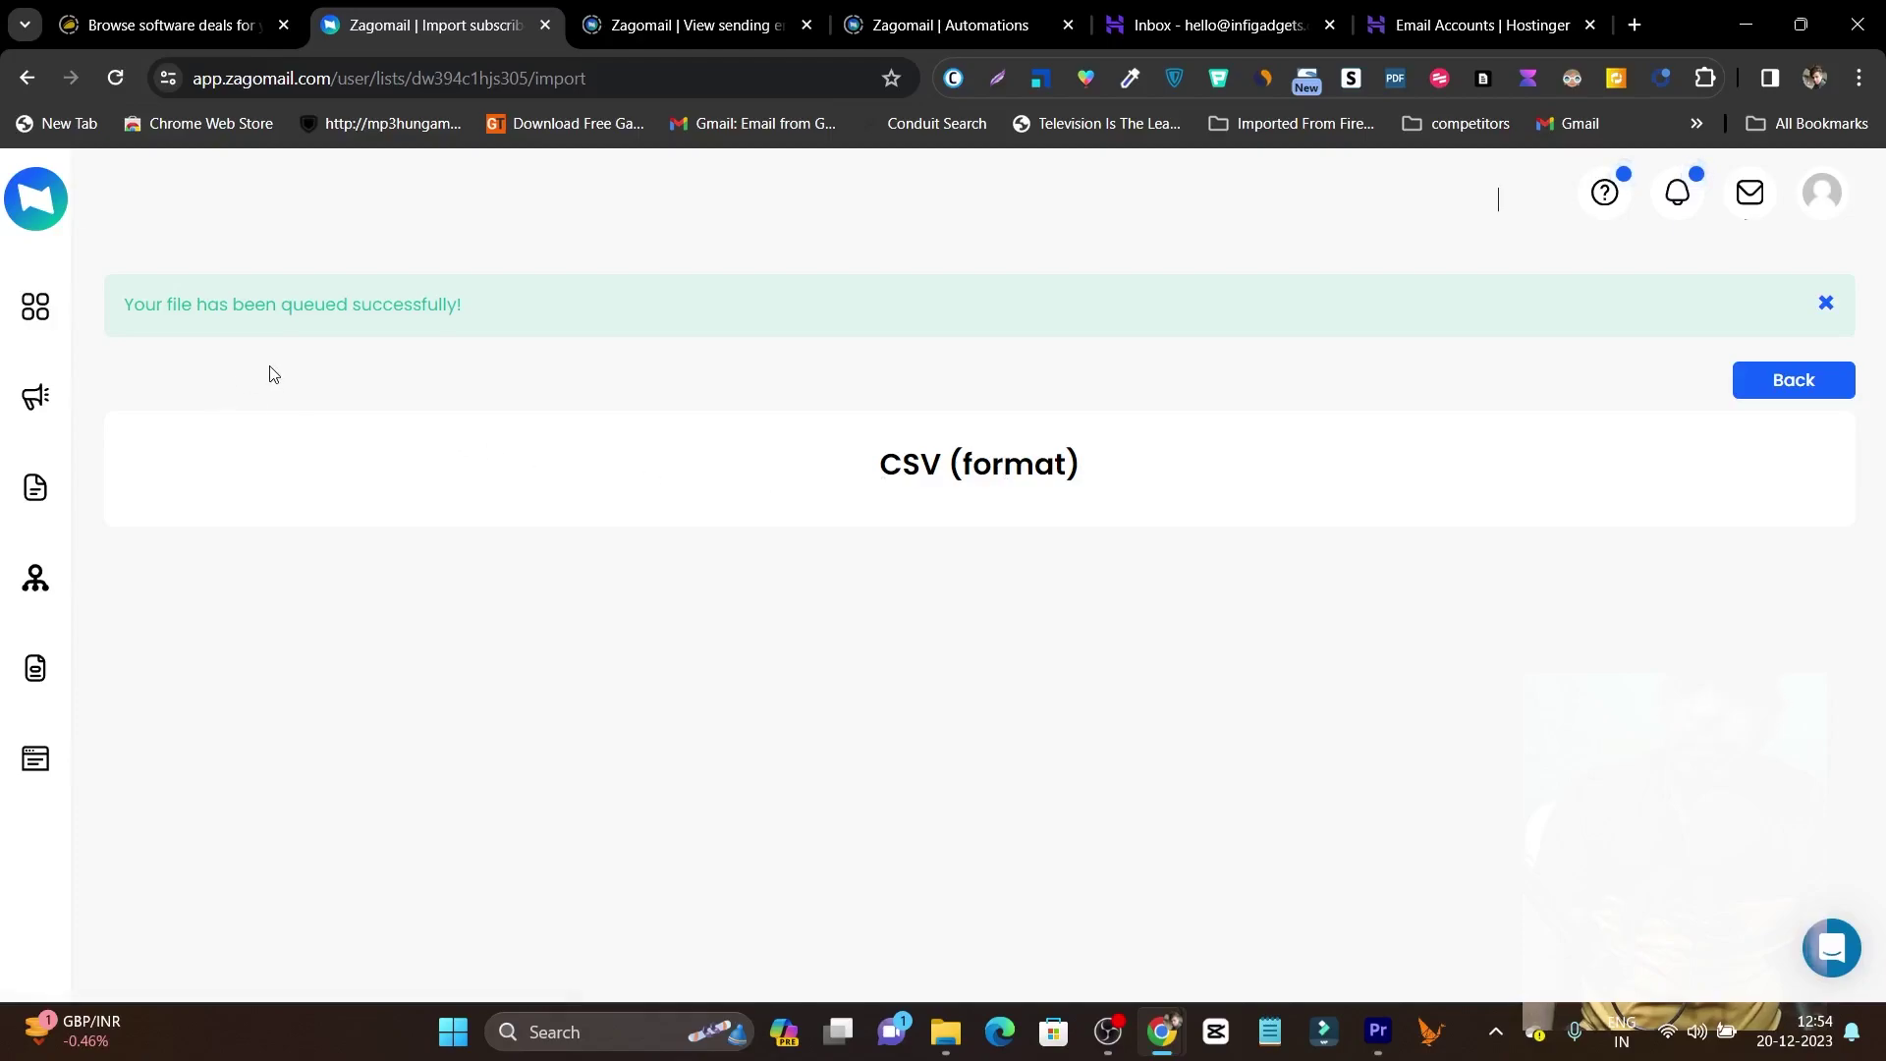
Check the lists, where test 1 now has 4 subscribers, then go to Automations.
{"action": "left_click", "coordinate": [34, 492]}
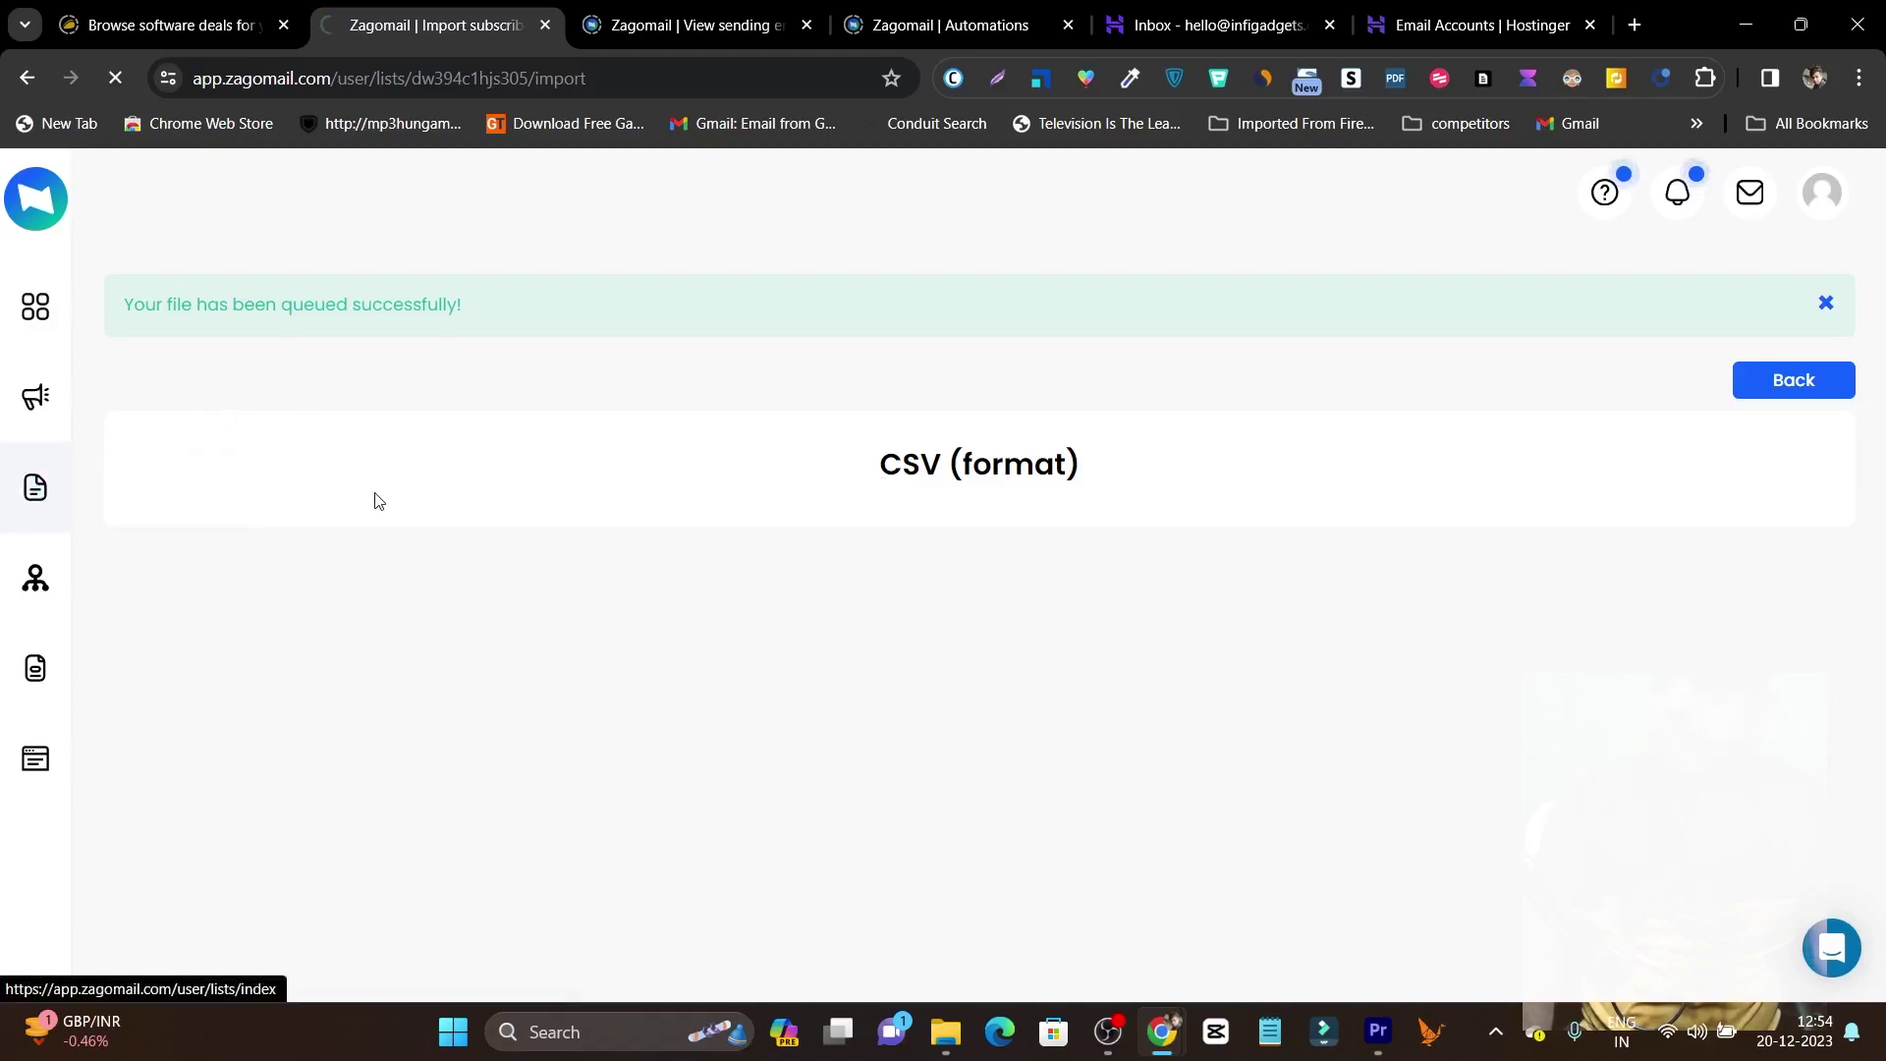
{"action": "scroll", "coordinate": [674, 594], "scroll_direction": "down", "scroll_amount": 3}
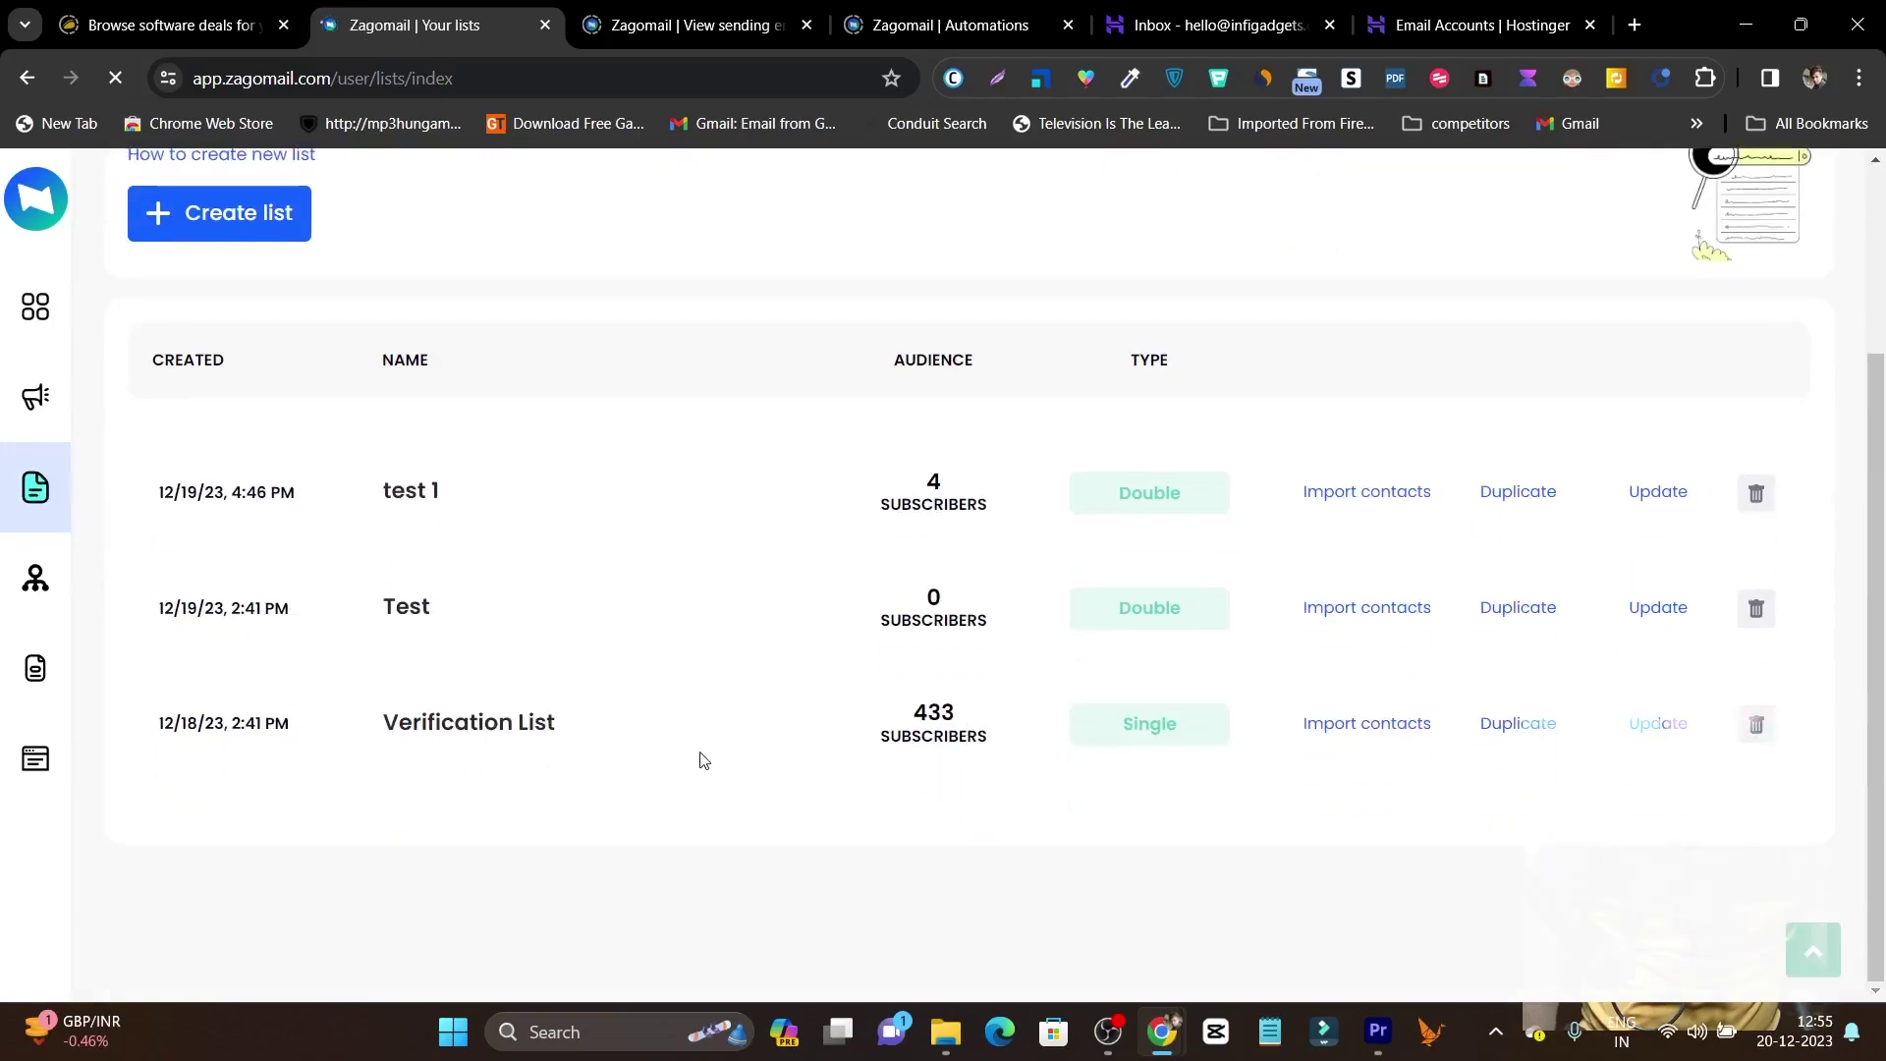
{"action": "left_click", "coordinate": [22, 596]}
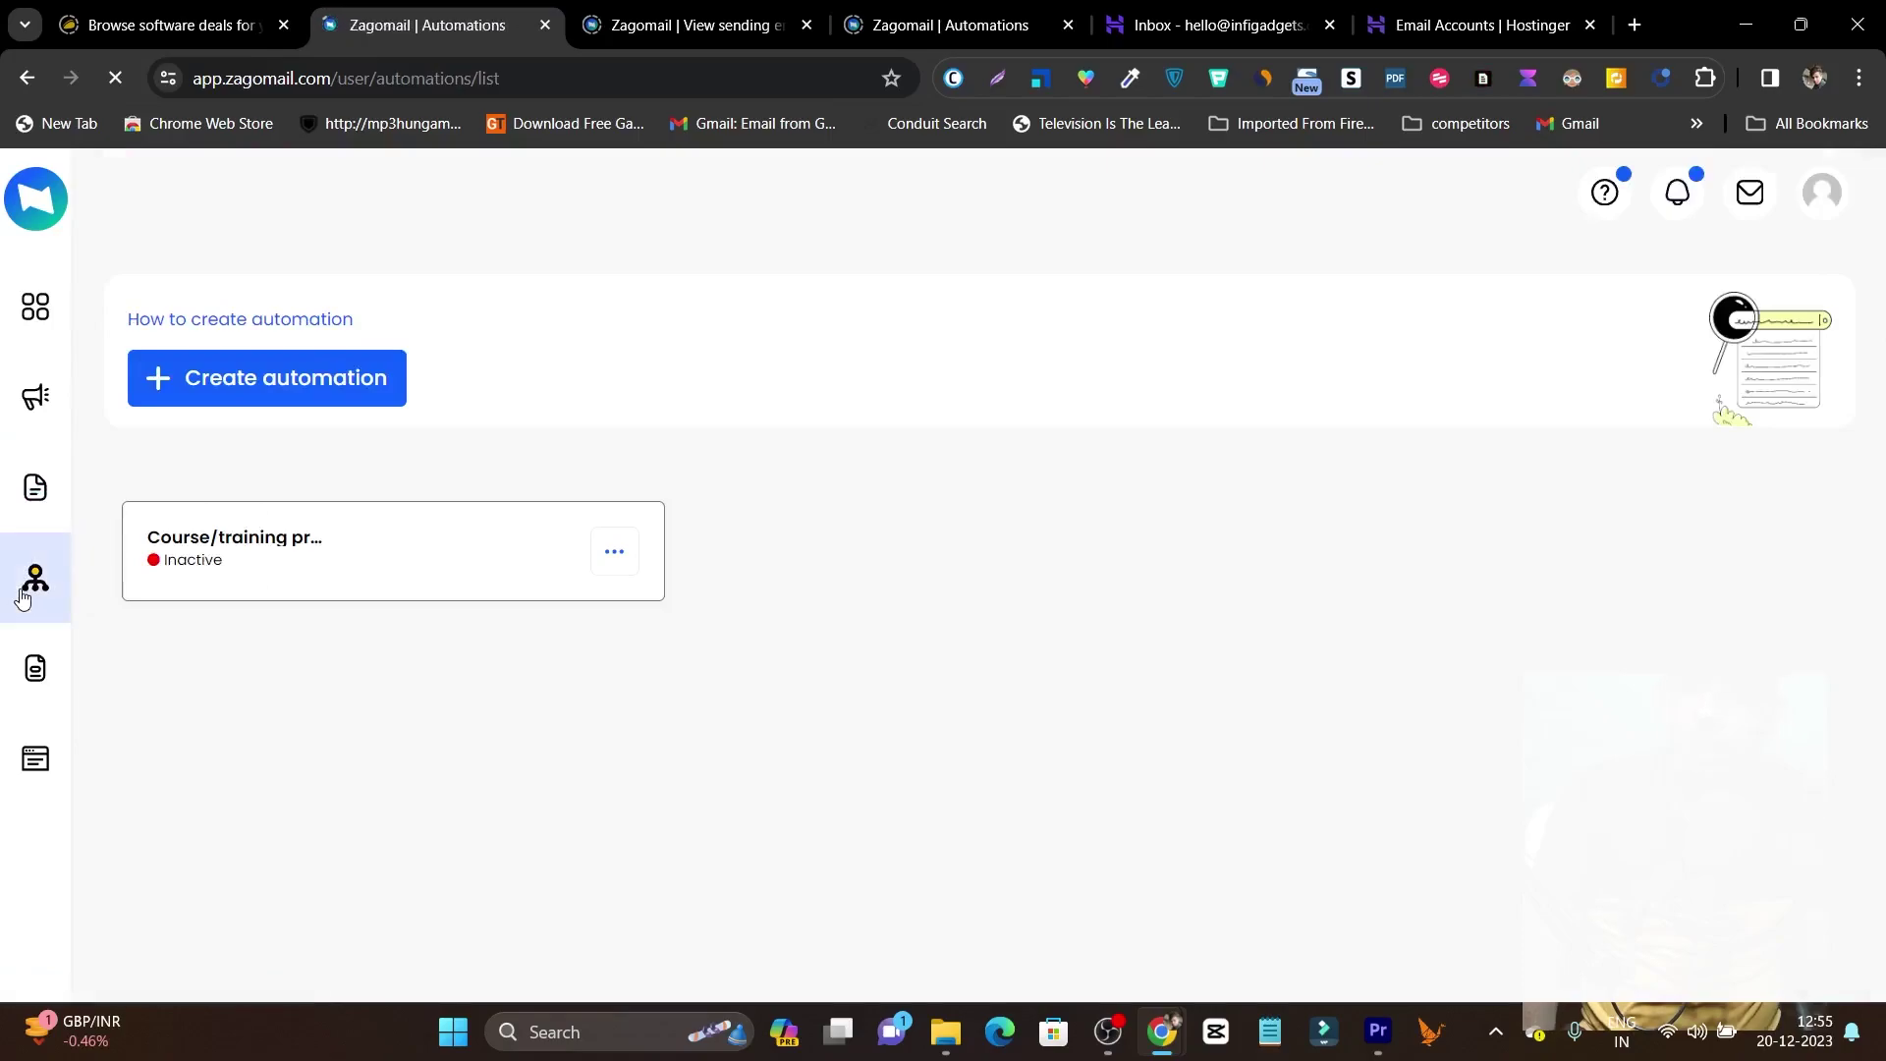
Create an automation from the Course/training promotion template under Other categories.
{"action": "left_click", "coordinate": [312, 392]}
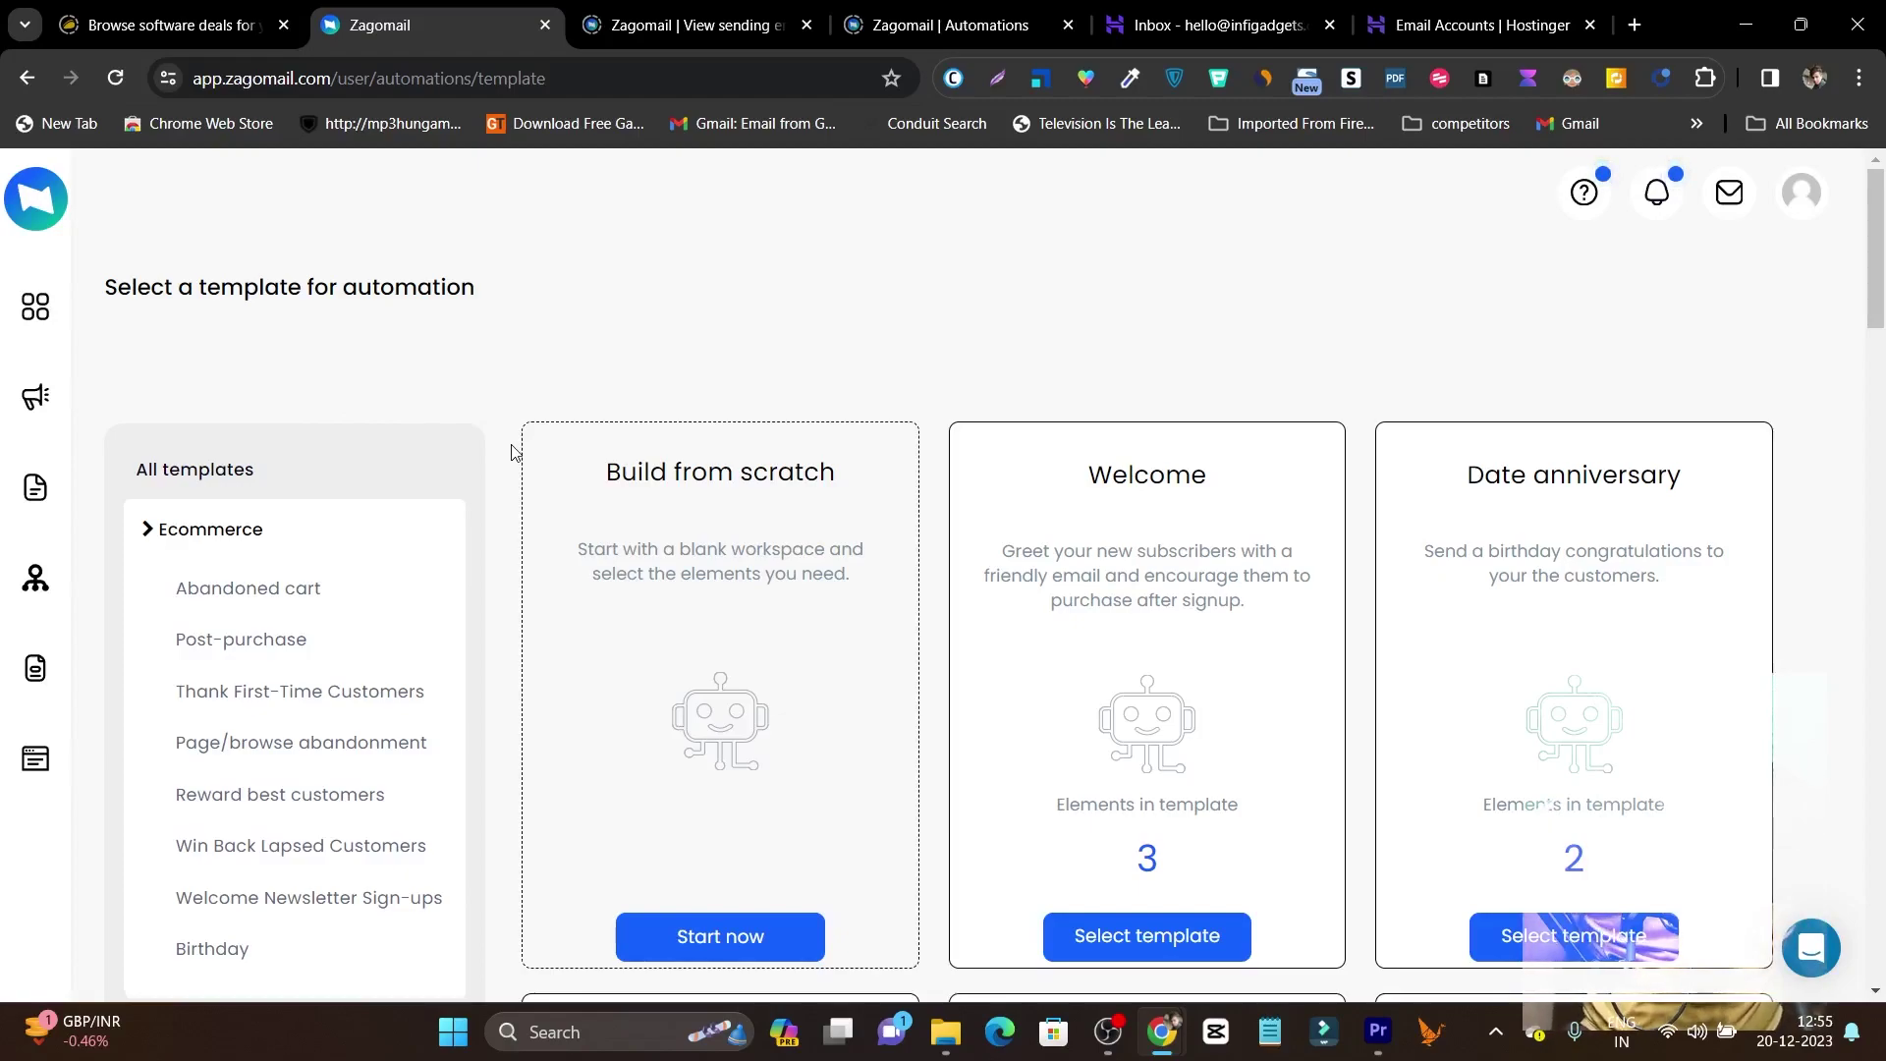
{"action": "scroll", "coordinate": [476, 412], "scroll_direction": "down", "scroll_amount": 1}
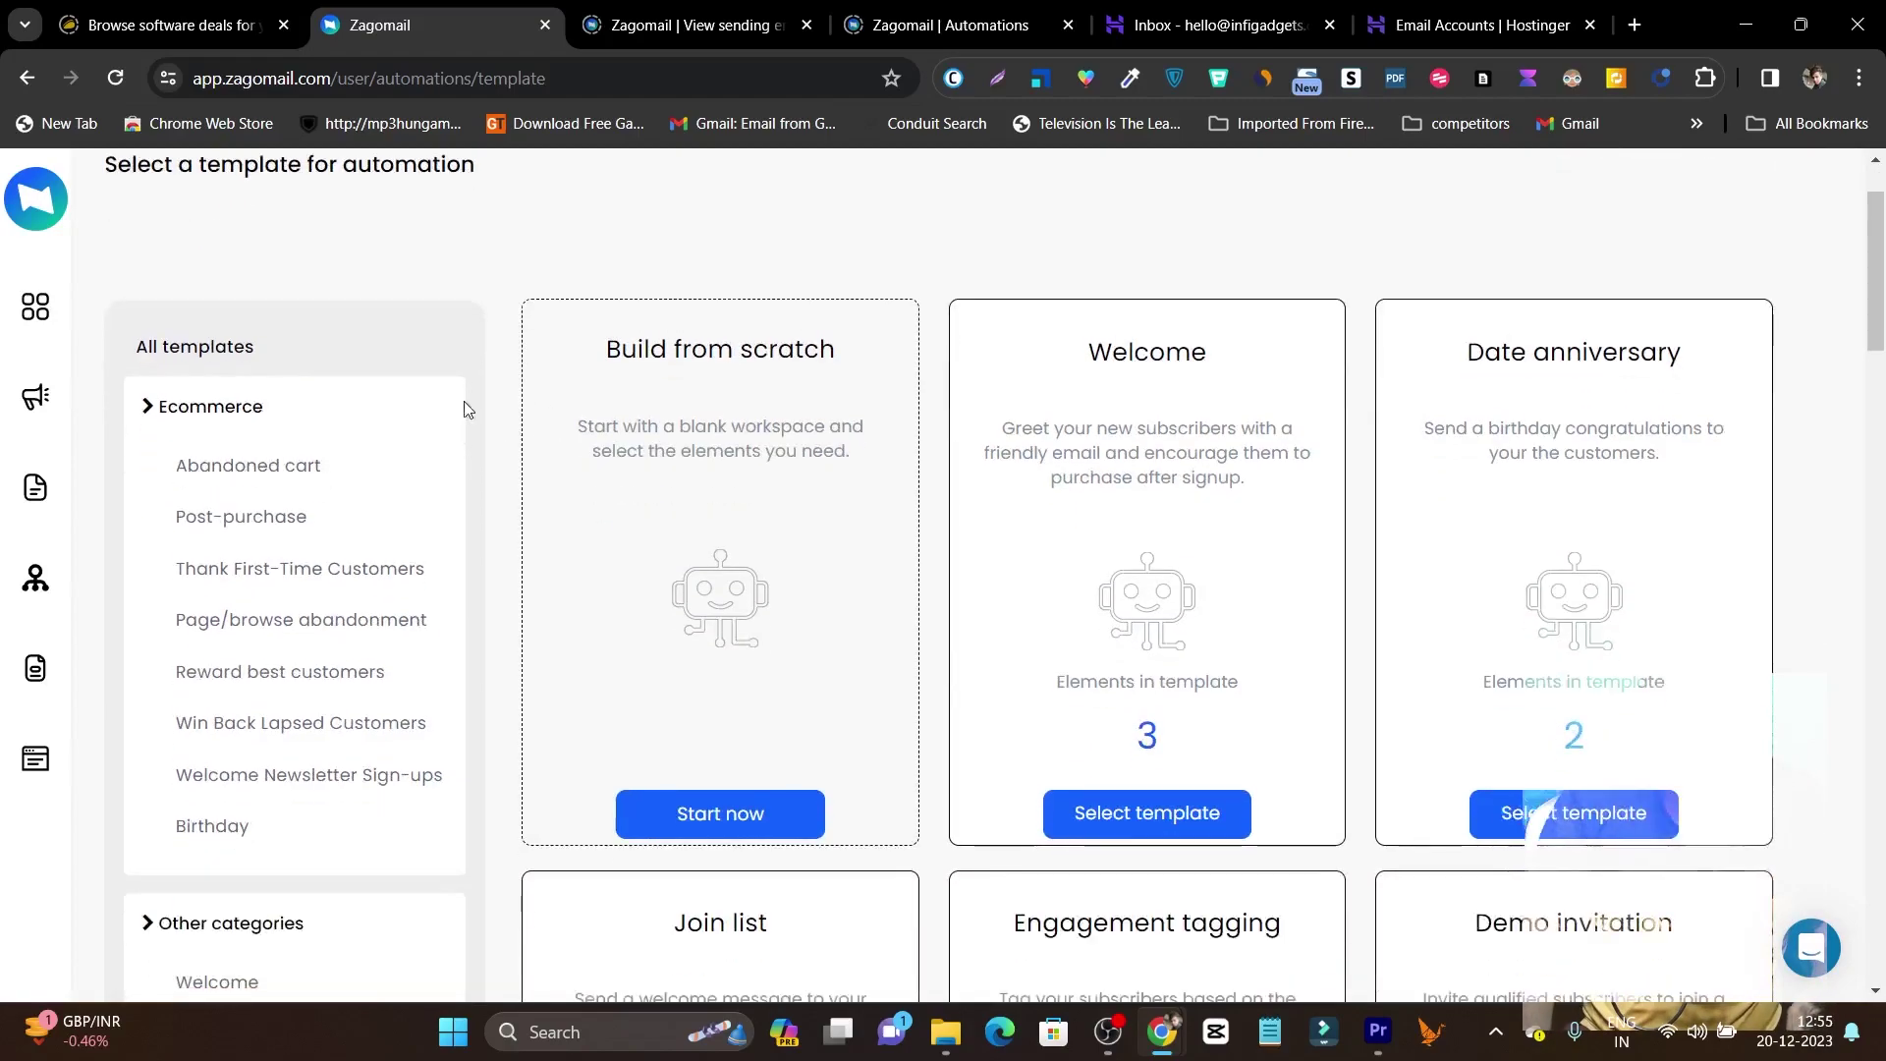
{"action": "scroll", "coordinate": [522, 332], "scroll_direction": "down", "scroll_amount": 1}
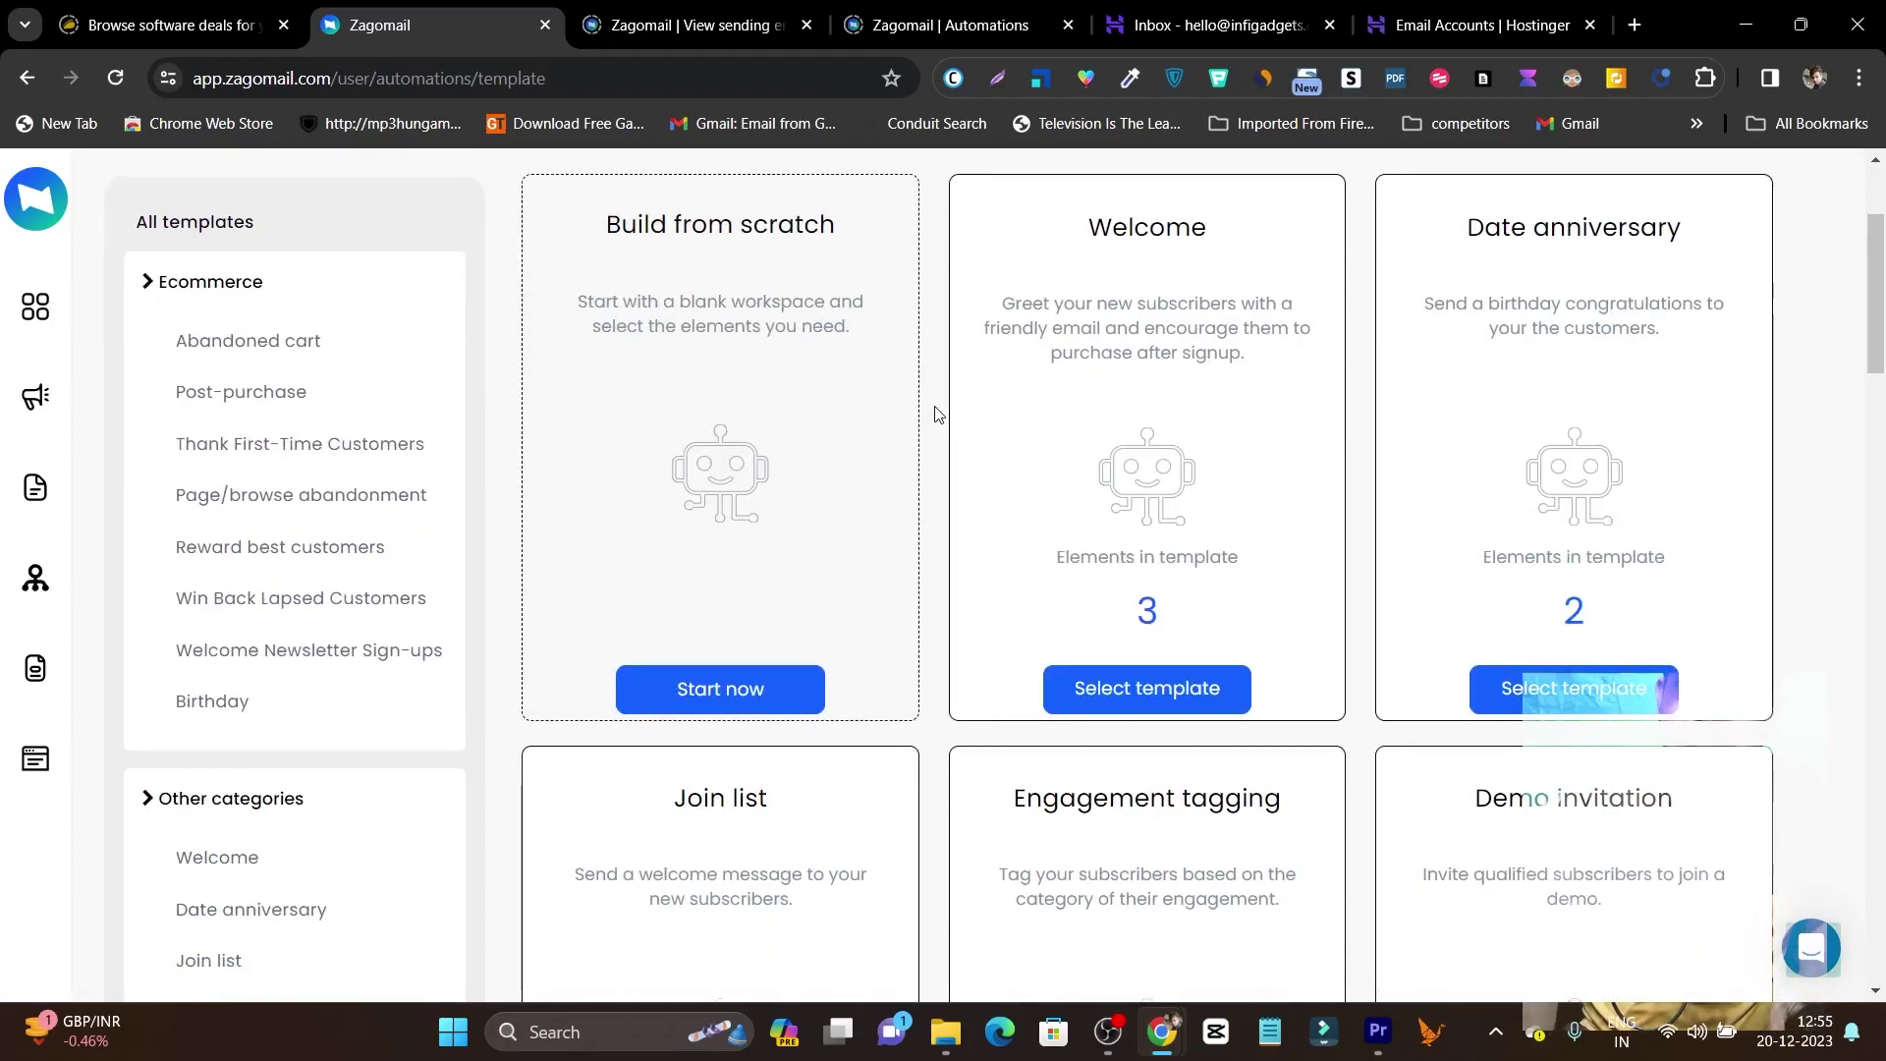
{"action": "scroll", "coordinate": [933, 415], "scroll_direction": "down", "scroll_amount": 2}
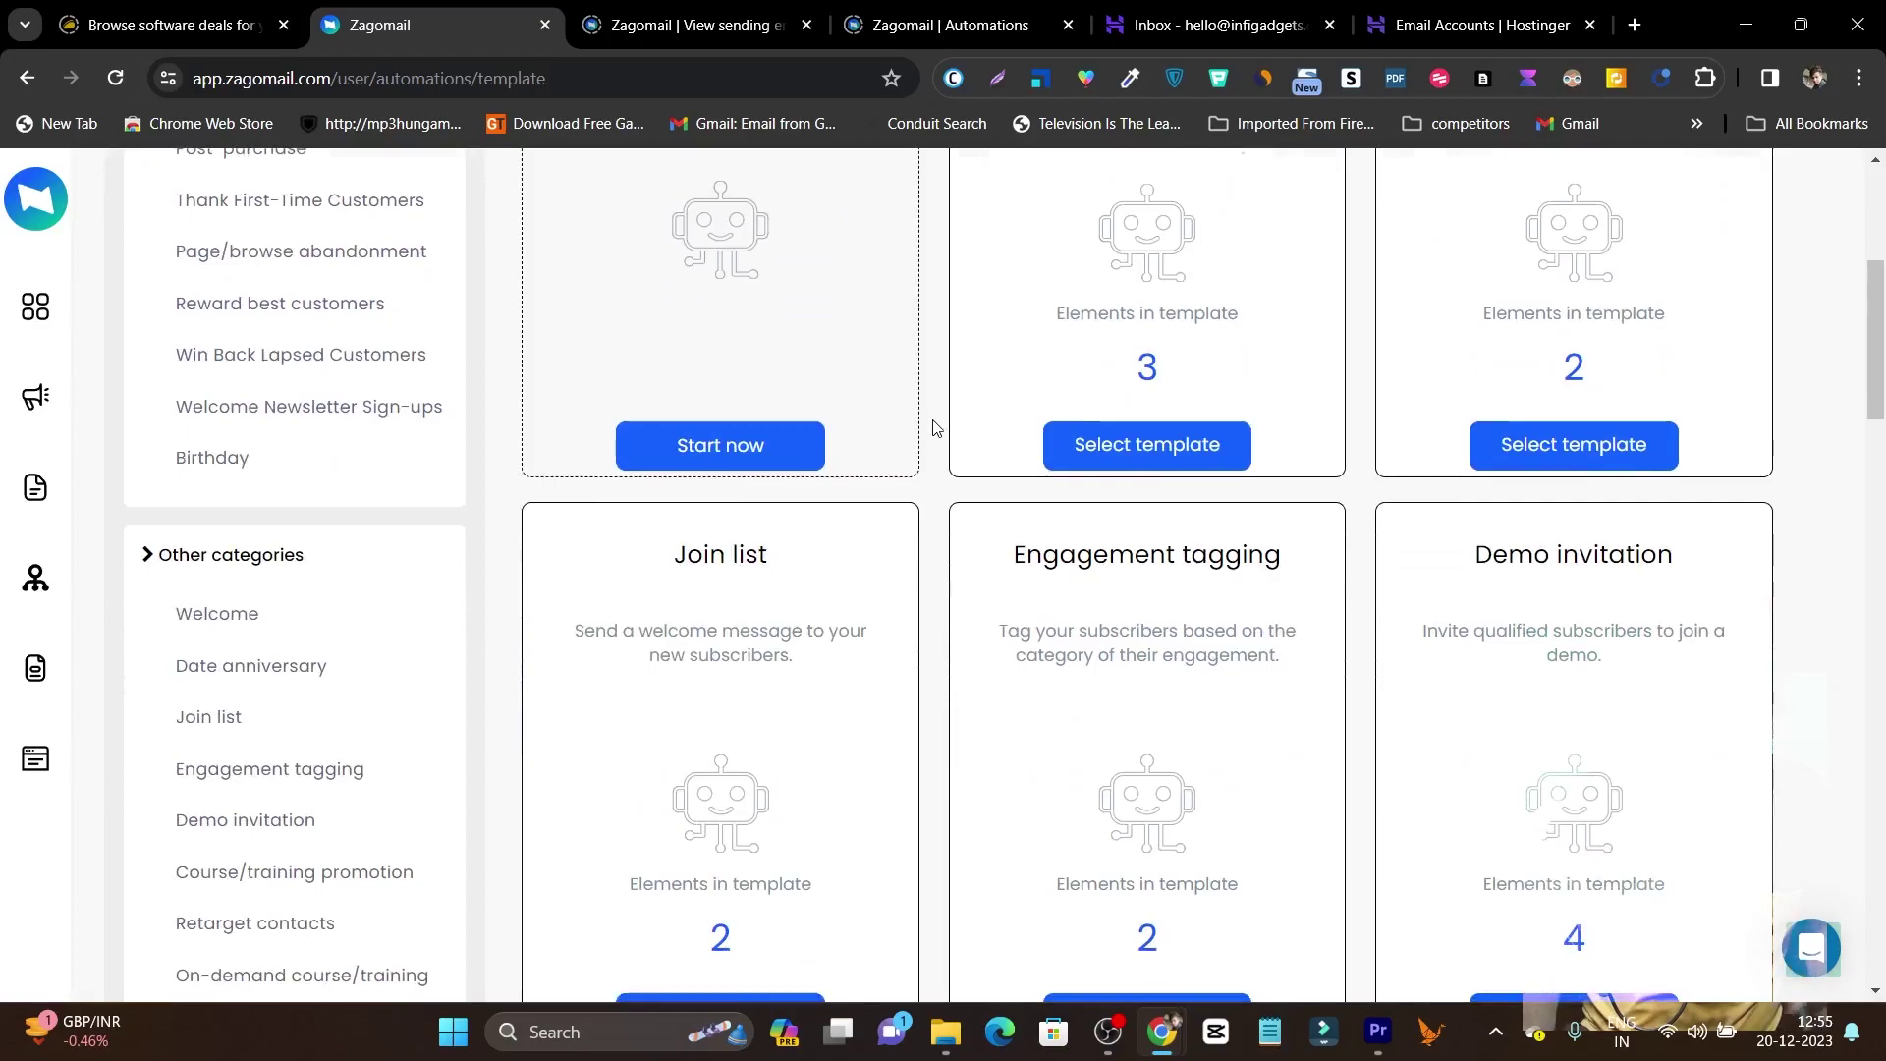
{"action": "scroll", "coordinate": [933, 425], "scroll_direction": "up", "scroll_amount": 4}
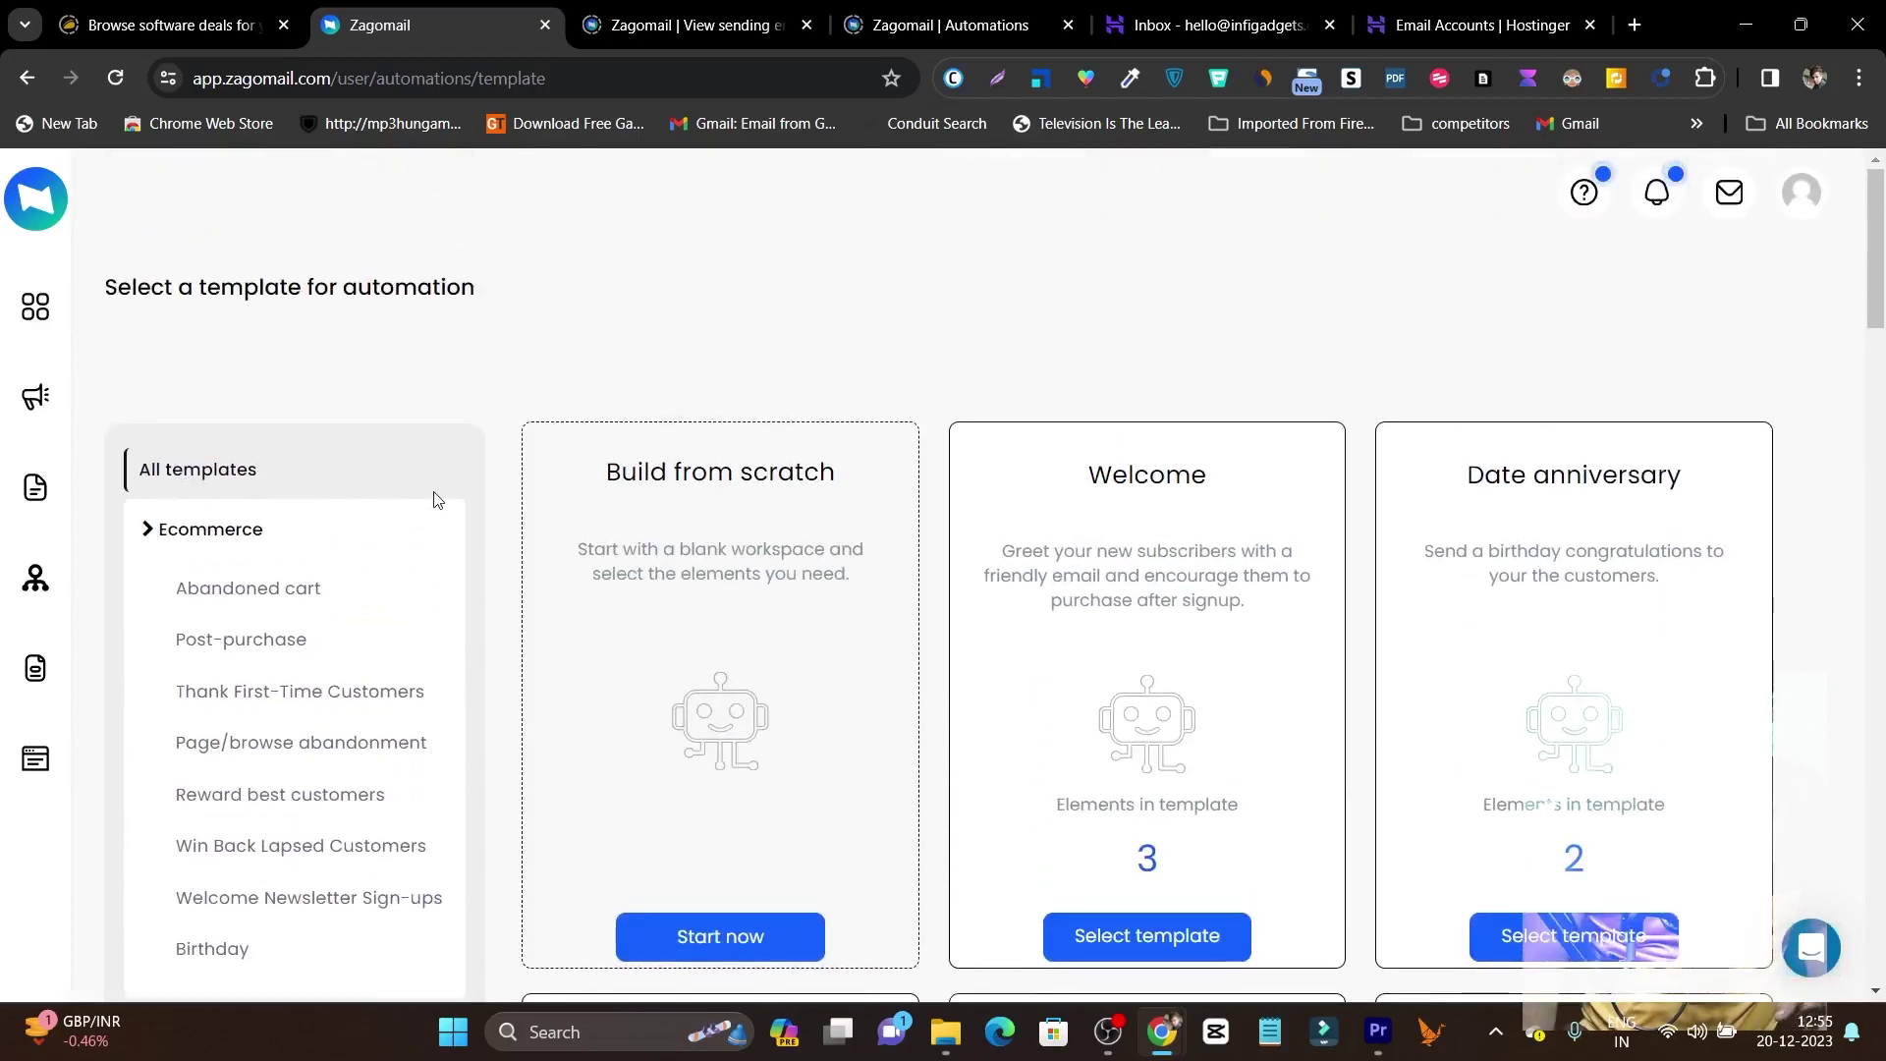
{"action": "scroll", "coordinate": [391, 535], "scroll_direction": "down", "scroll_amount": 2}
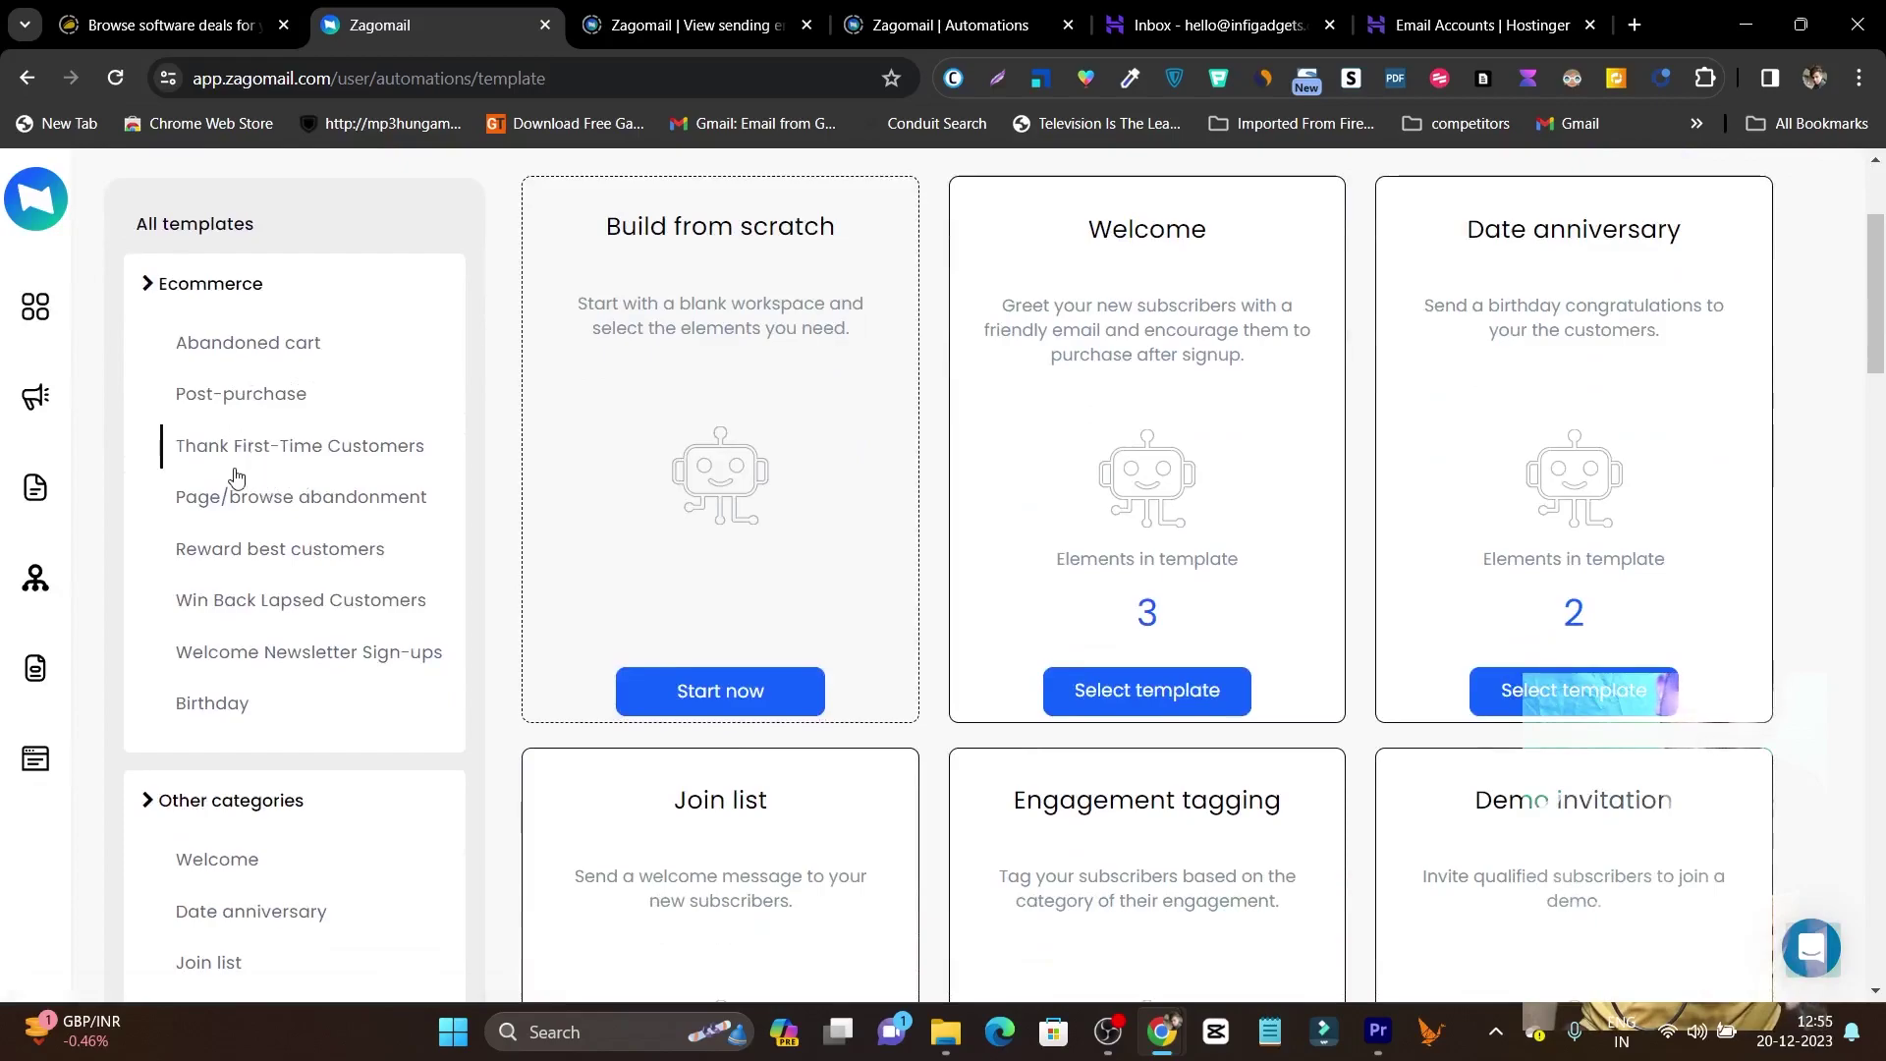
{"action": "scroll", "coordinate": [412, 470], "scroll_direction": "down", "scroll_amount": 1}
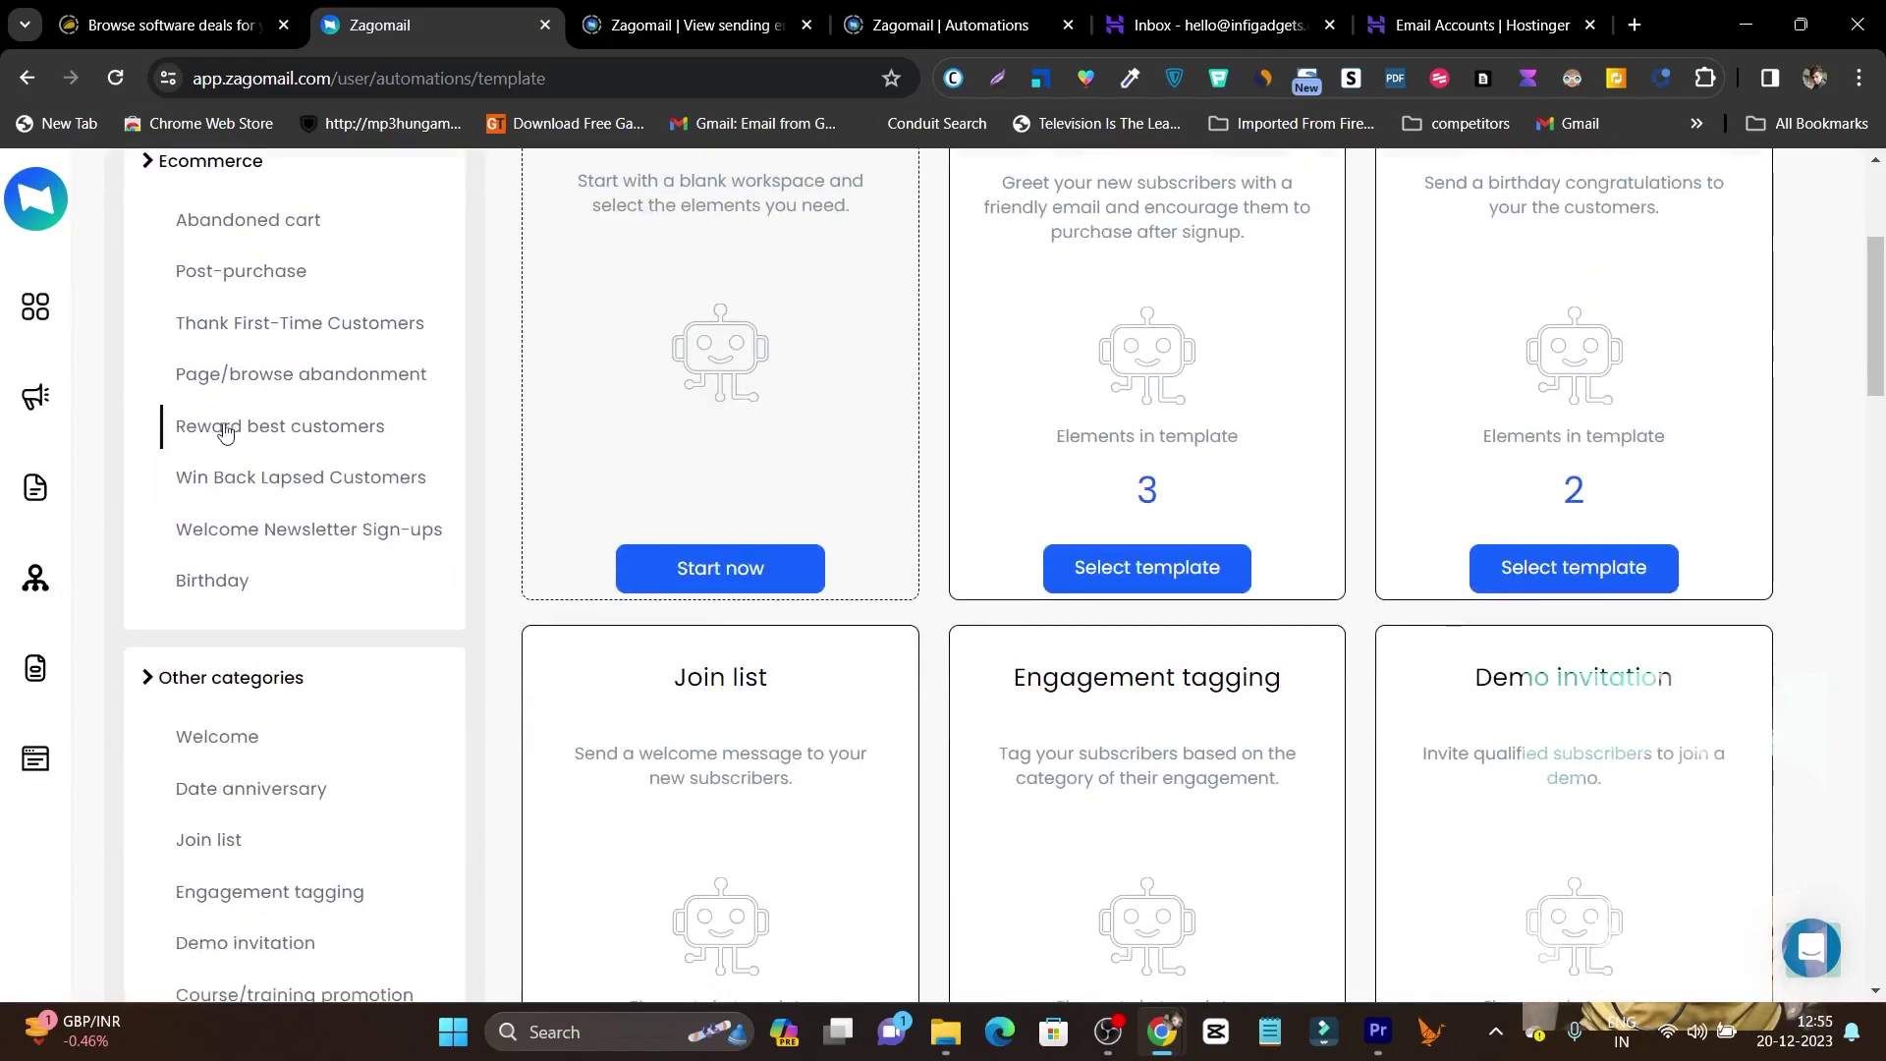
{"action": "scroll", "coordinate": [1314, 507], "scroll_direction": "up", "scroll_amount": 2}
{"action": "scroll", "coordinate": [611, 527], "scroll_direction": "up", "scroll_amount": 1}
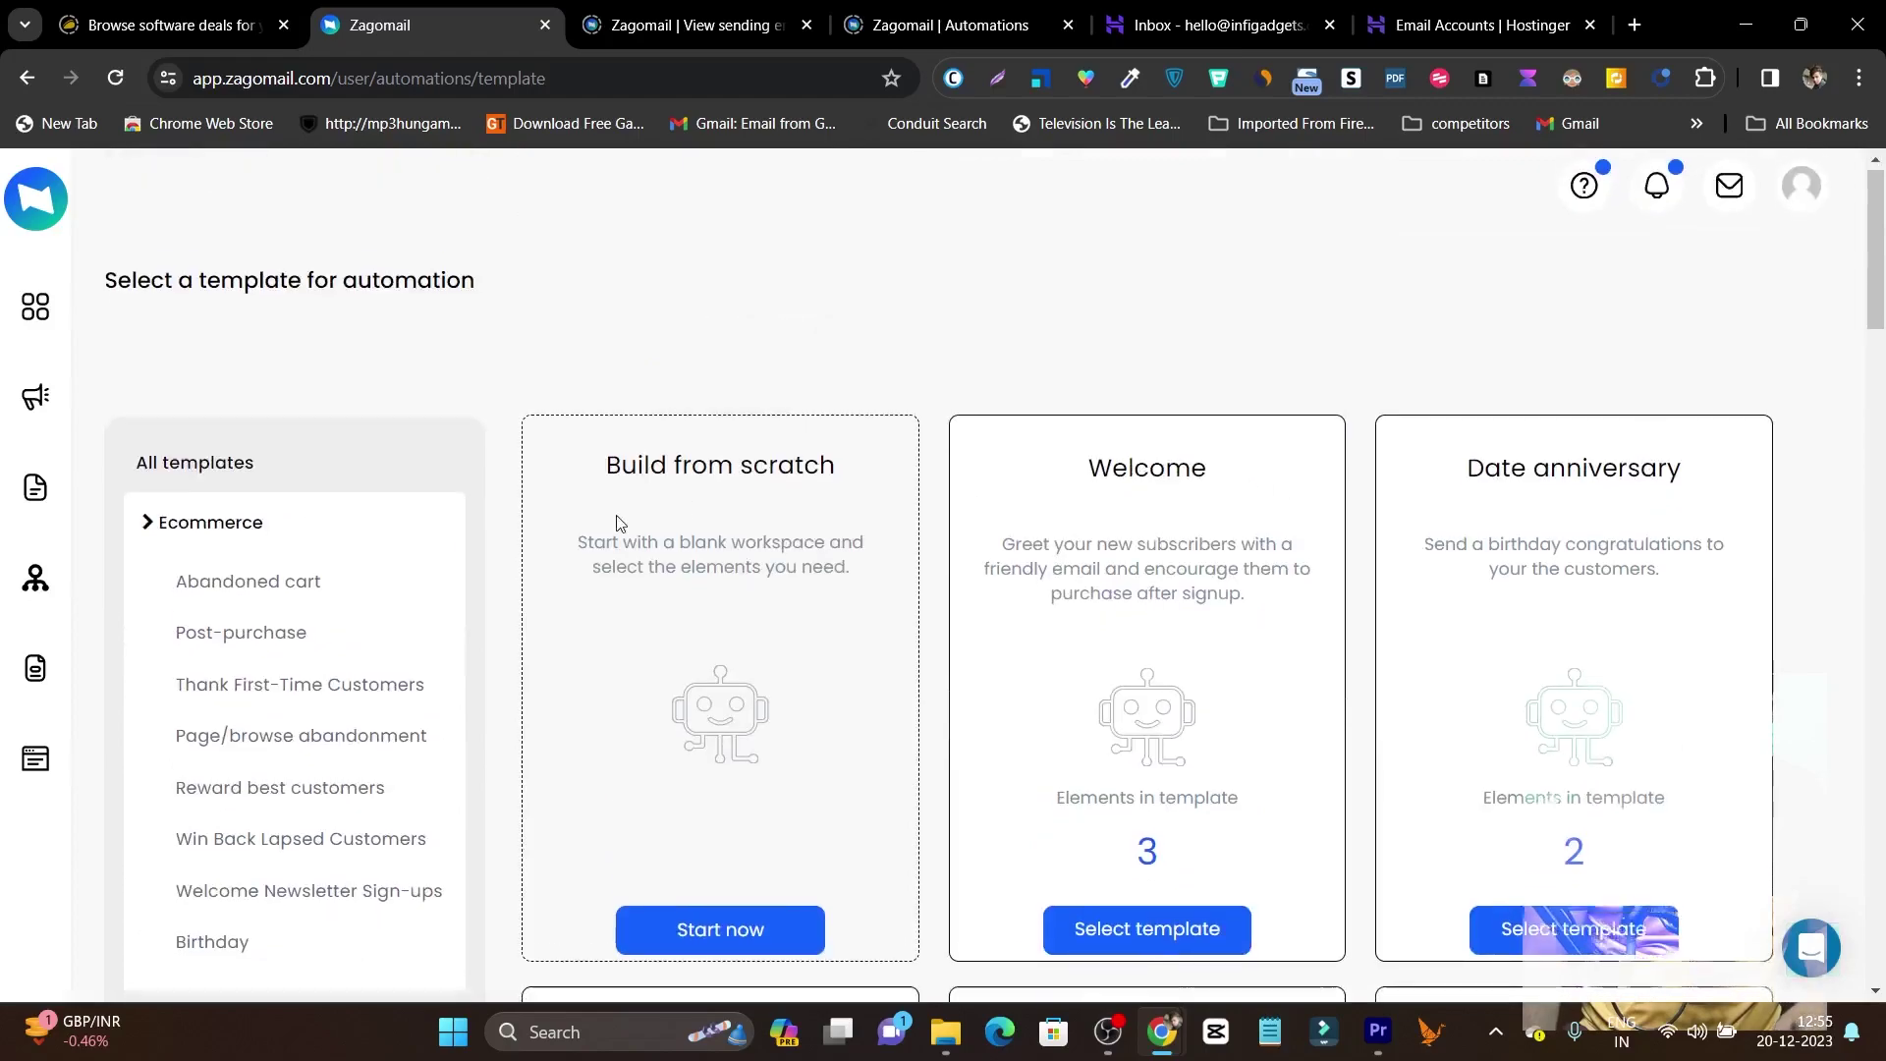
{"action": "scroll", "coordinate": [412, 451], "scroll_direction": "down", "scroll_amount": 5}
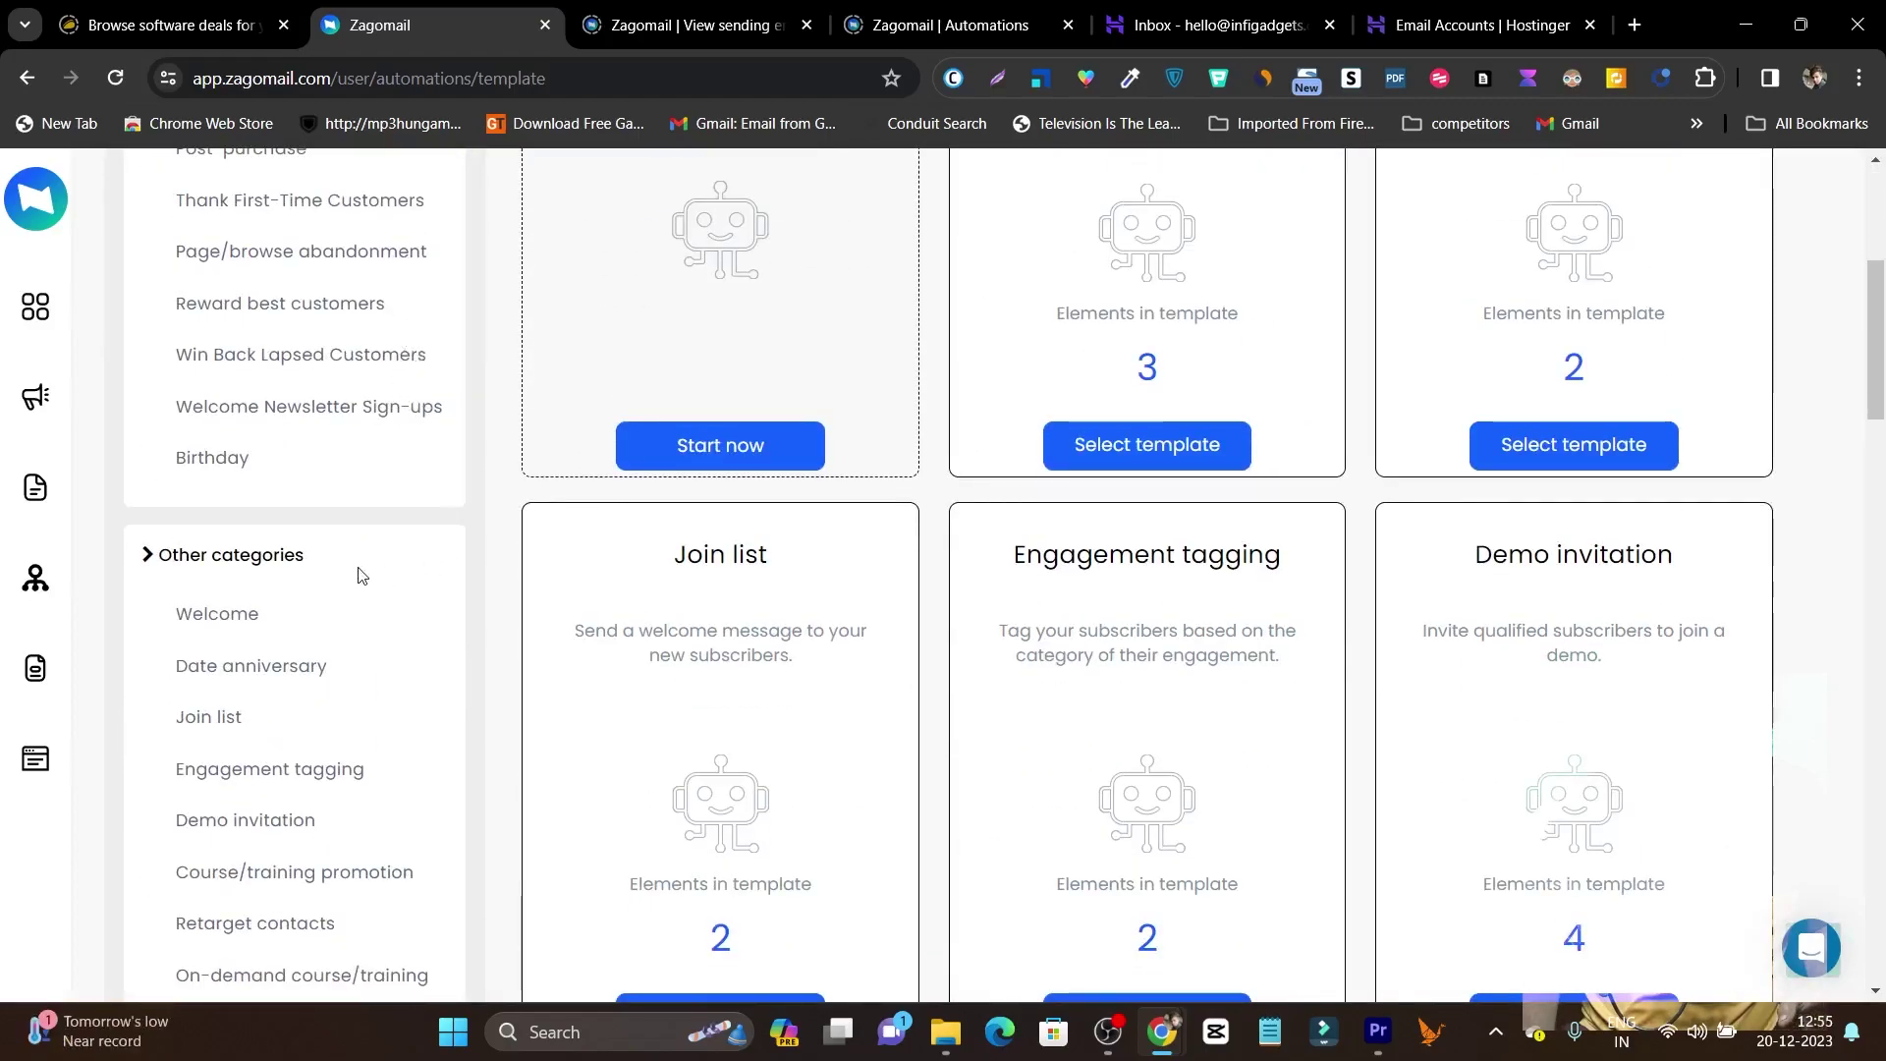
{"action": "scroll", "coordinate": [346, 564], "scroll_direction": "down", "scroll_amount": 3}
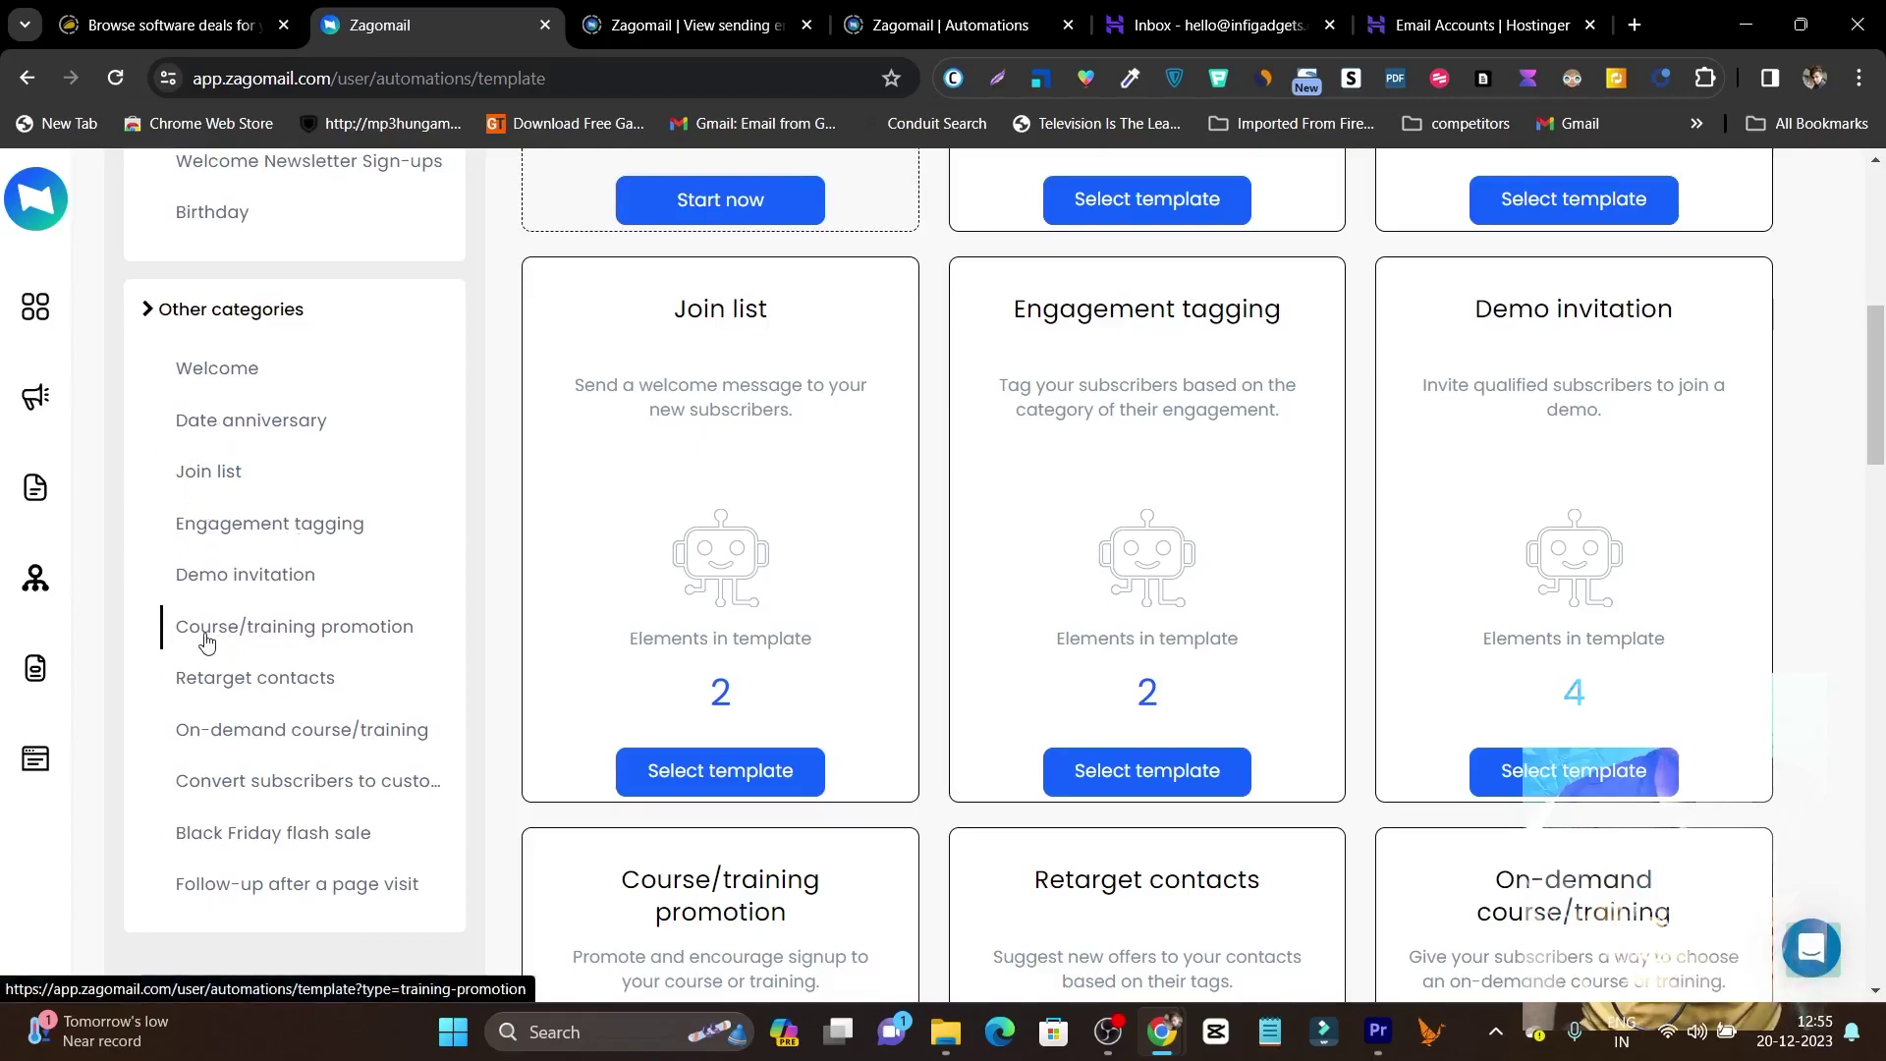
{"action": "left_click", "coordinate": [314, 633]}
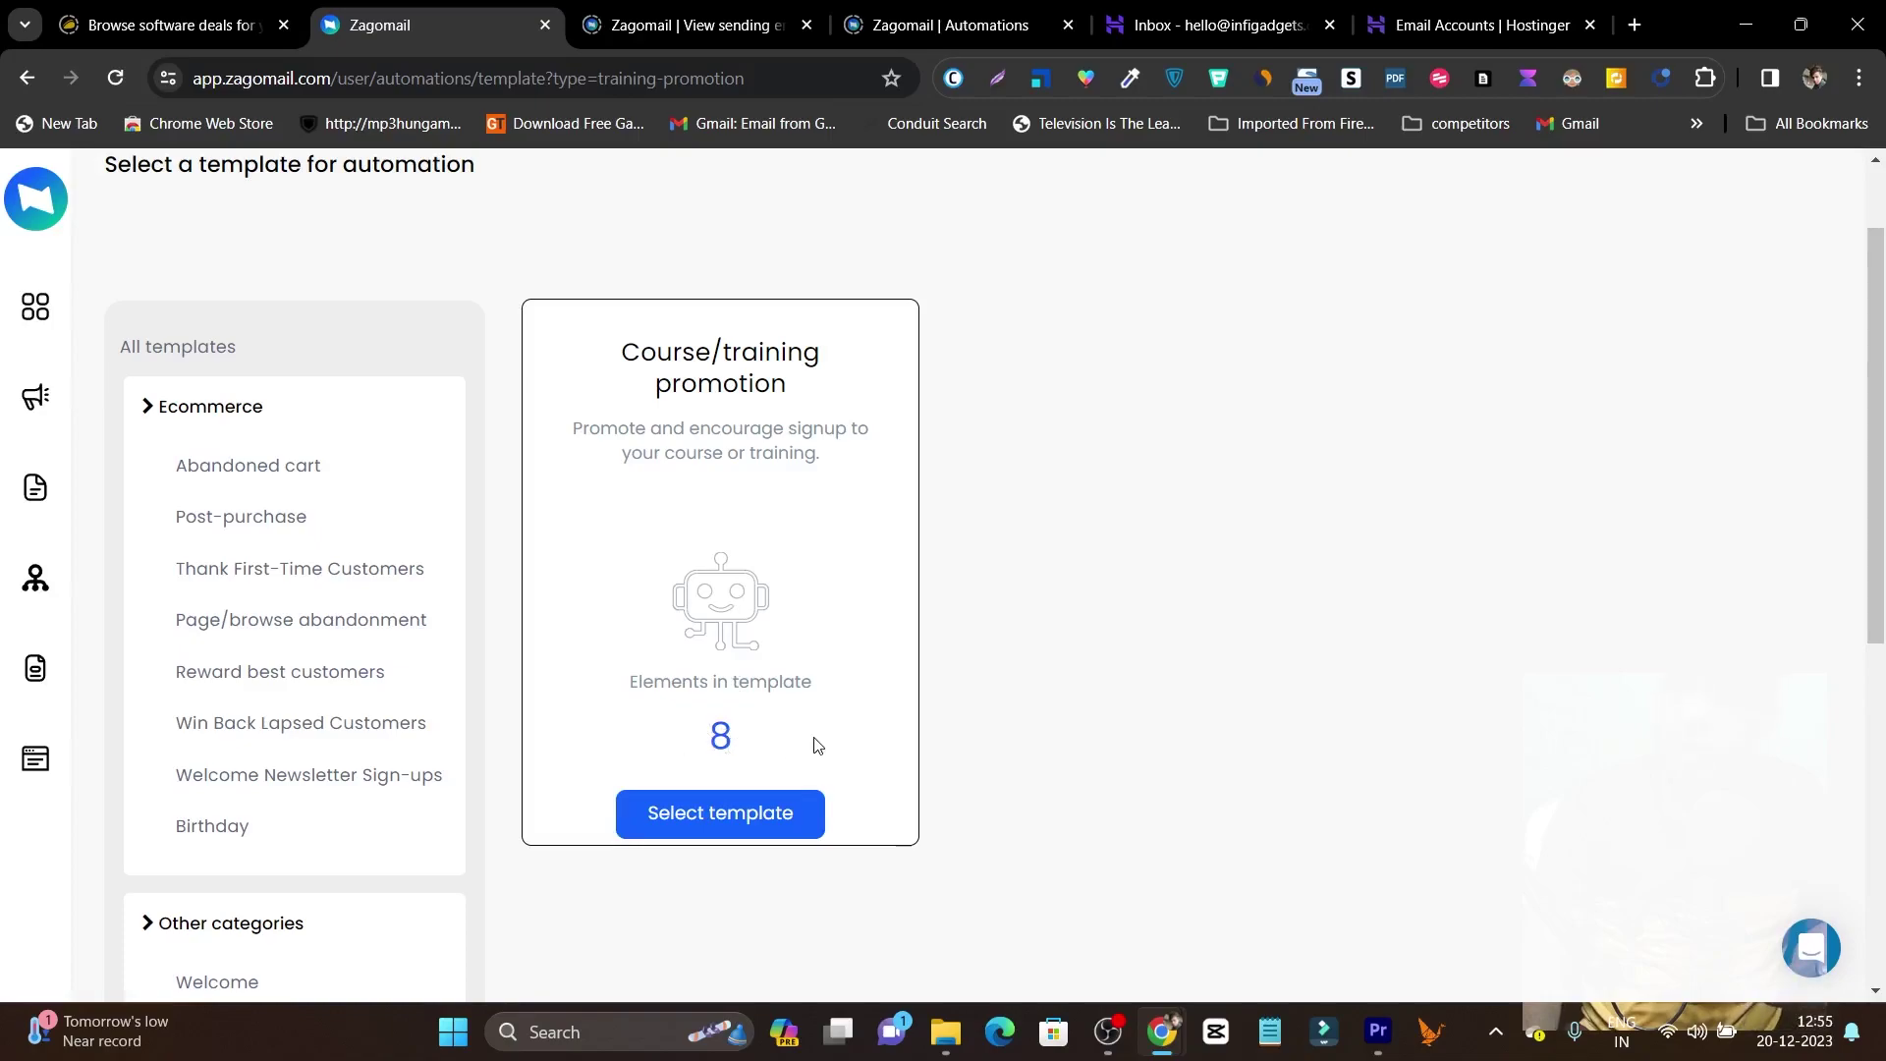
{"action": "scroll", "coordinate": [813, 745], "scroll_direction": "down", "scroll_amount": 2}
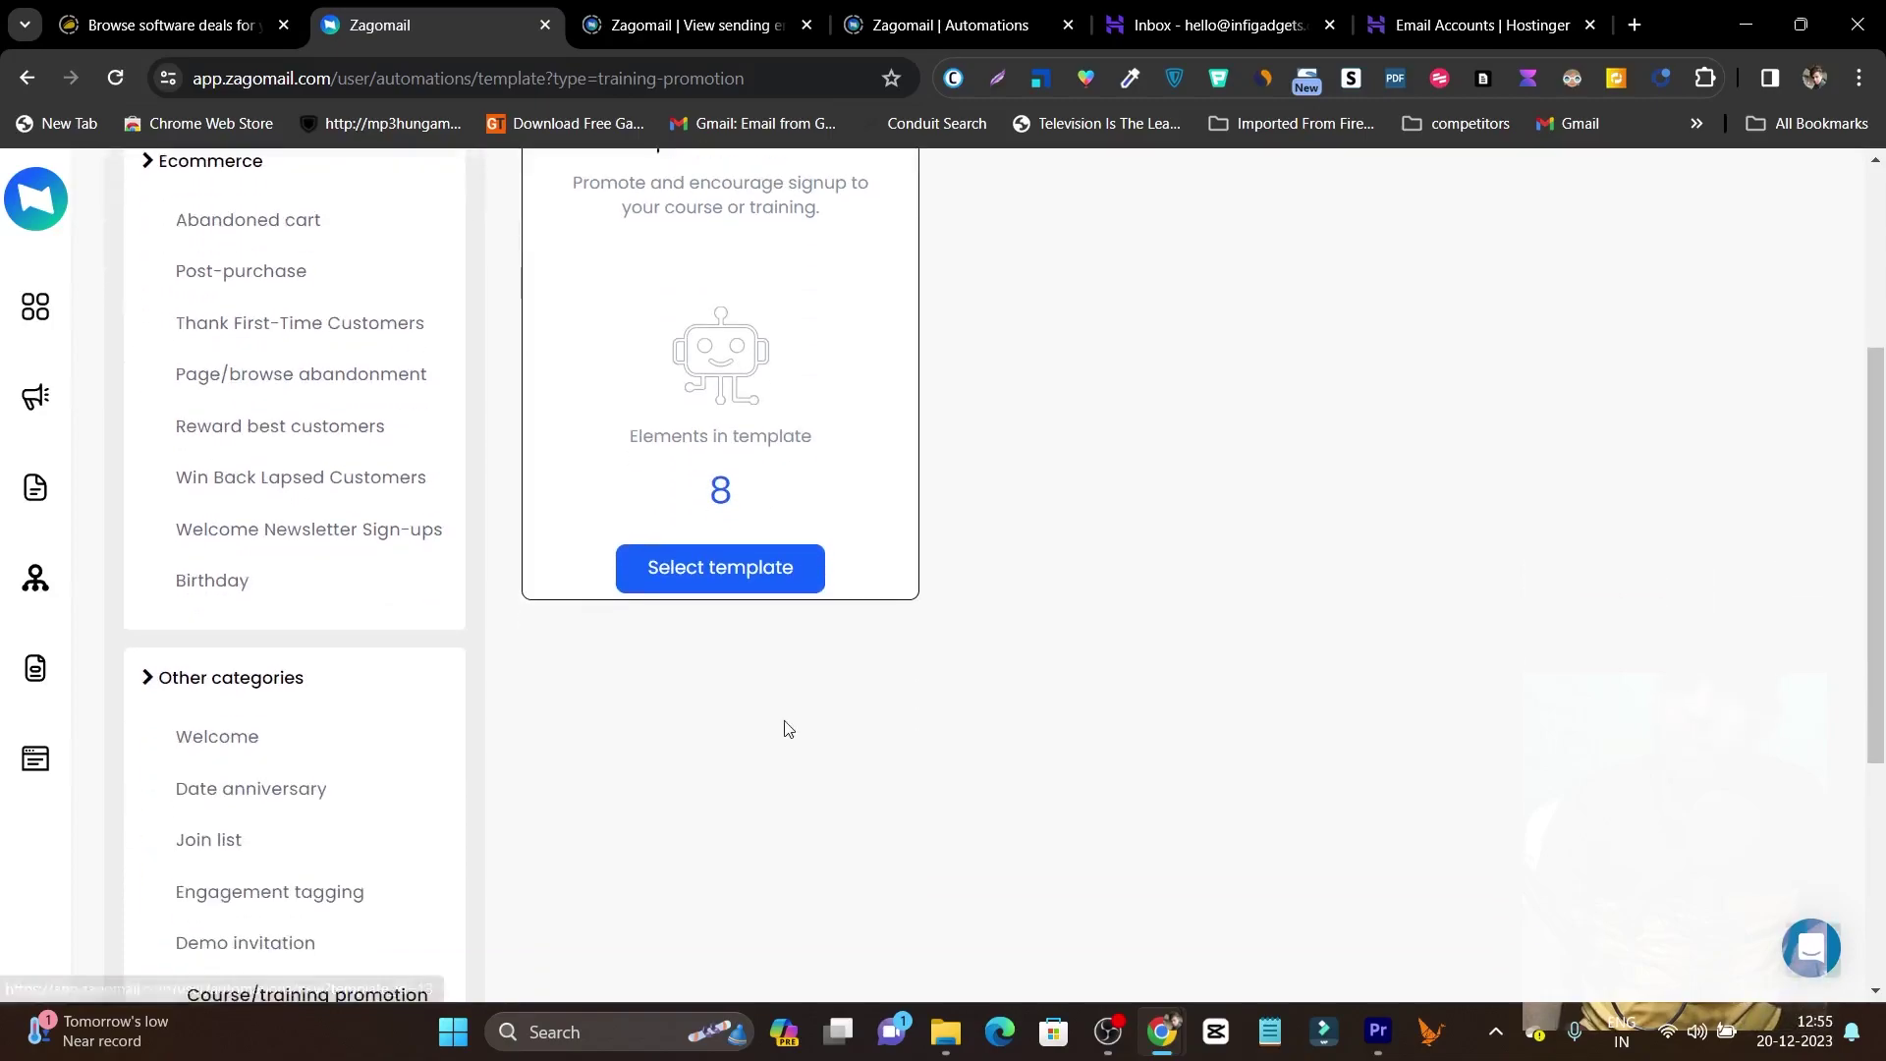
{"action": "left_click", "coordinate": [743, 581]}
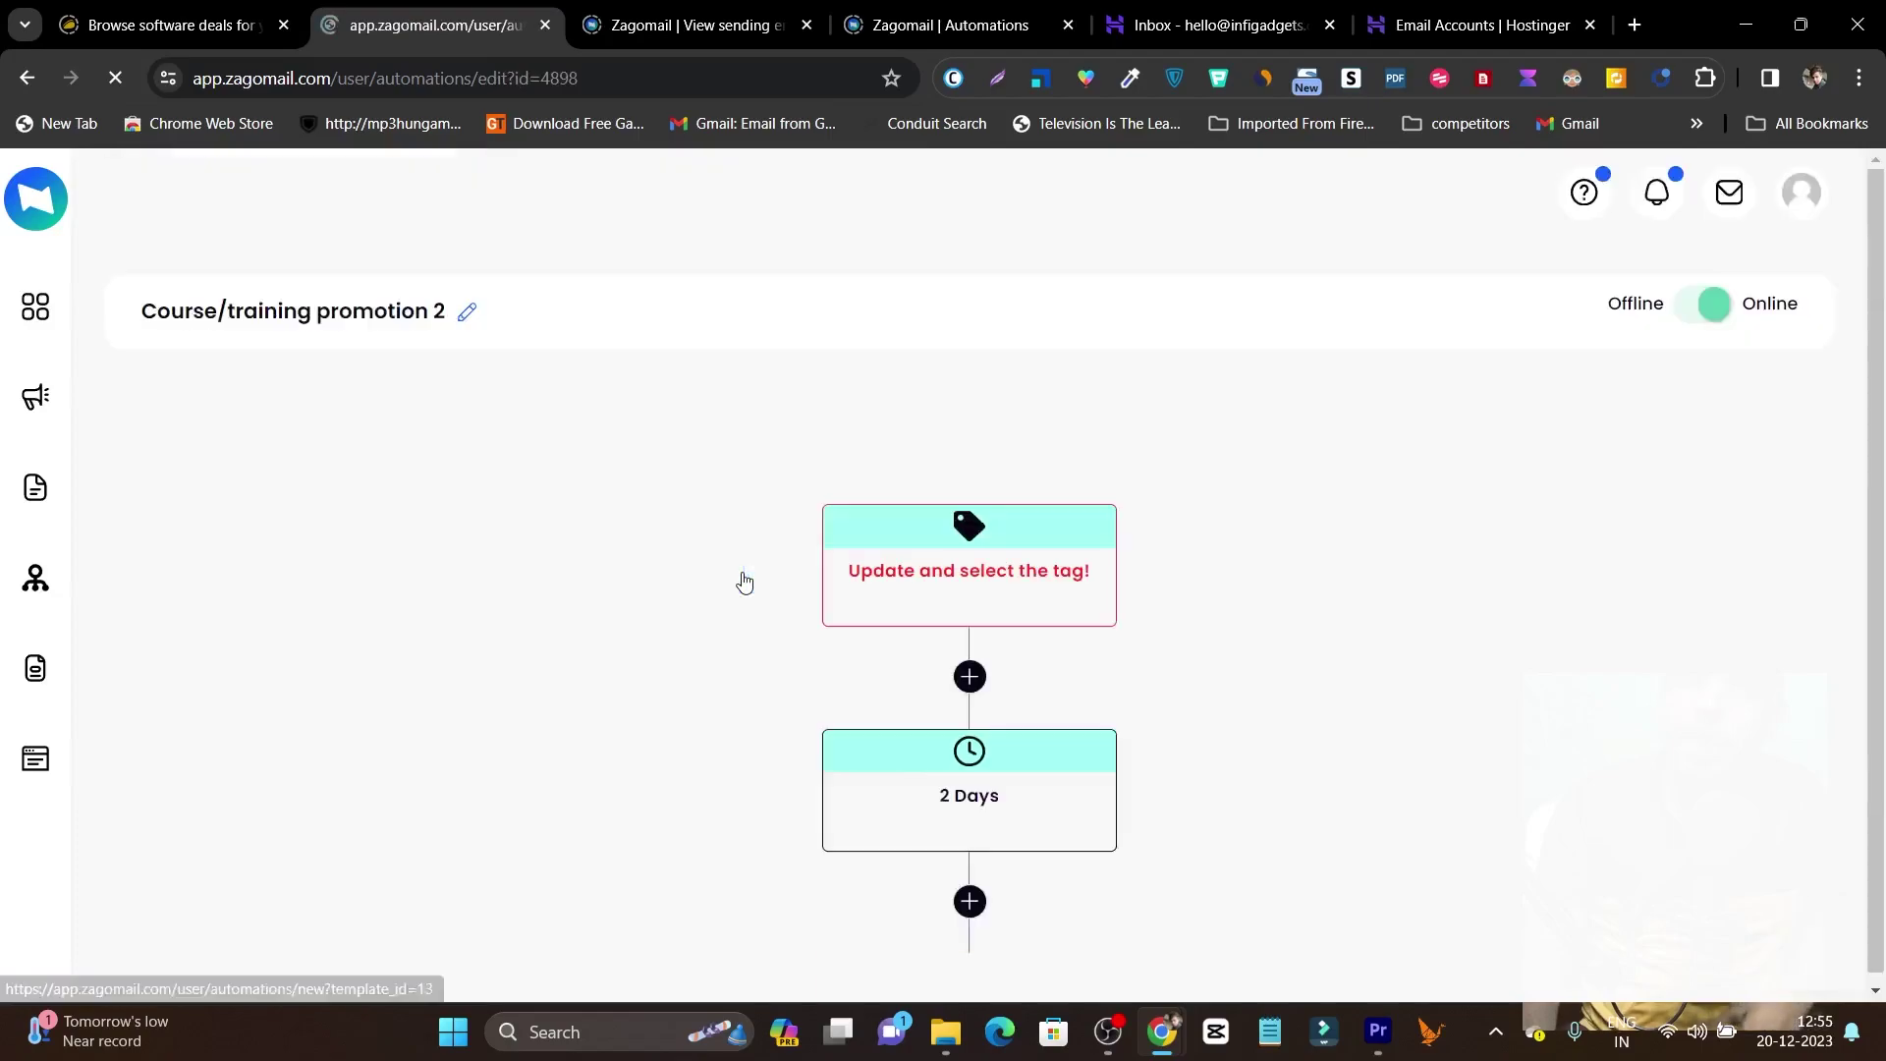
Review the Course/training promotion 2 flow, then go to the Forms page listing 'Form'.
{"action": "scroll", "coordinate": [1019, 639], "scroll_direction": "down", "scroll_amount": 9}
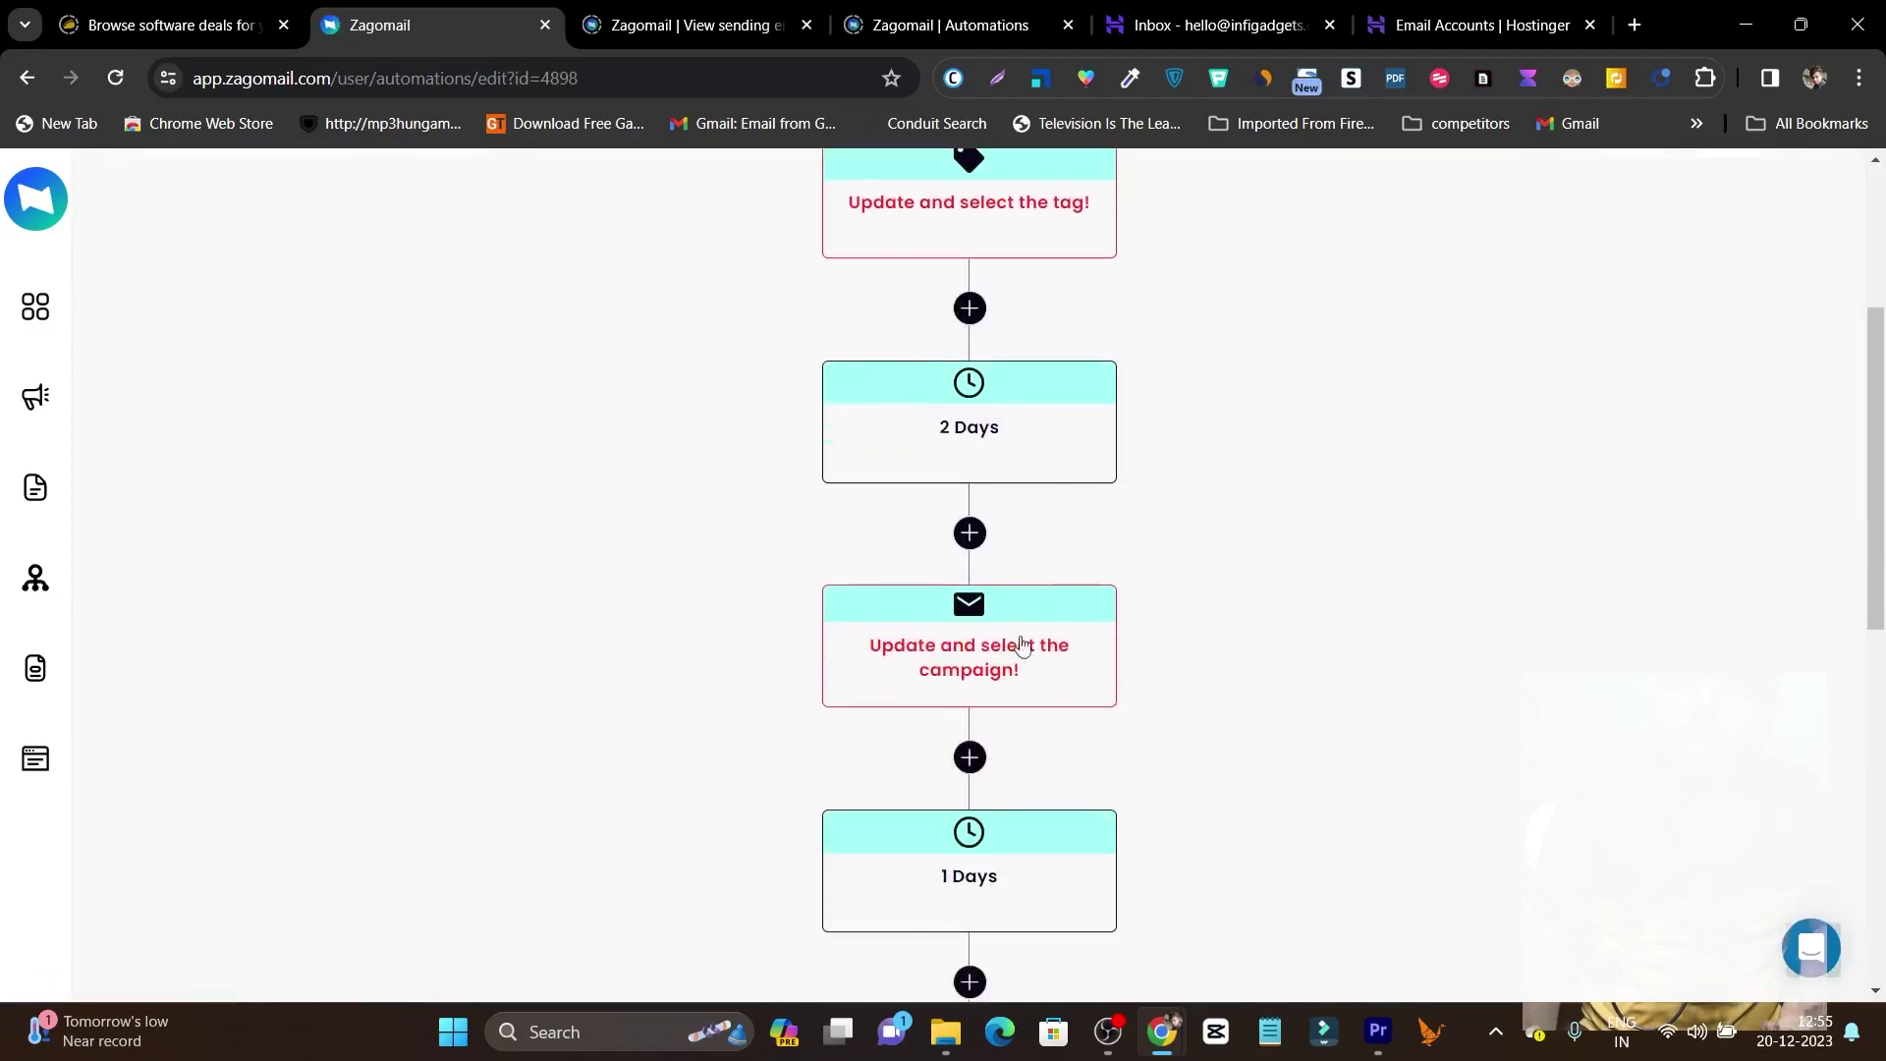
{"action": "scroll", "coordinate": [1019, 661], "scroll_direction": "up", "scroll_amount": 5}
{"action": "scroll", "coordinate": [1293, 666], "scroll_direction": "up", "scroll_amount": 3}
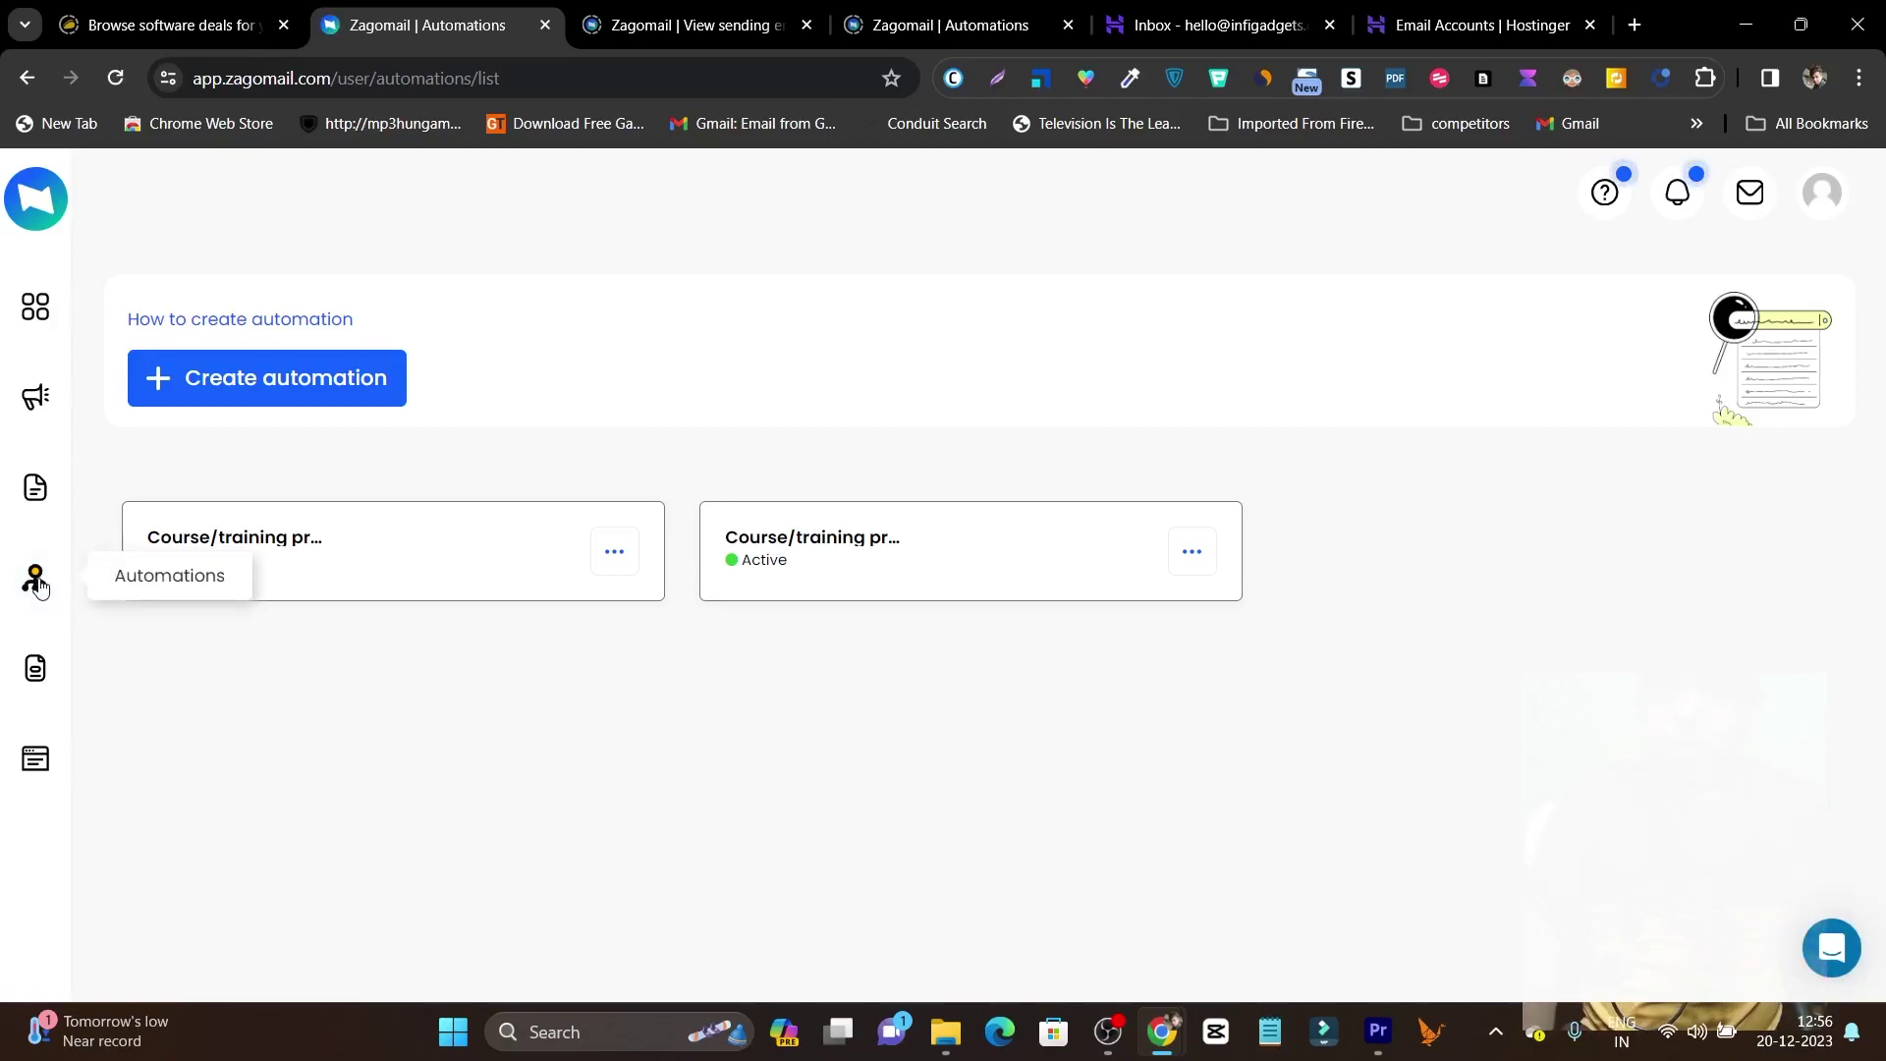
{"action": "left_click", "coordinate": [45, 678]}
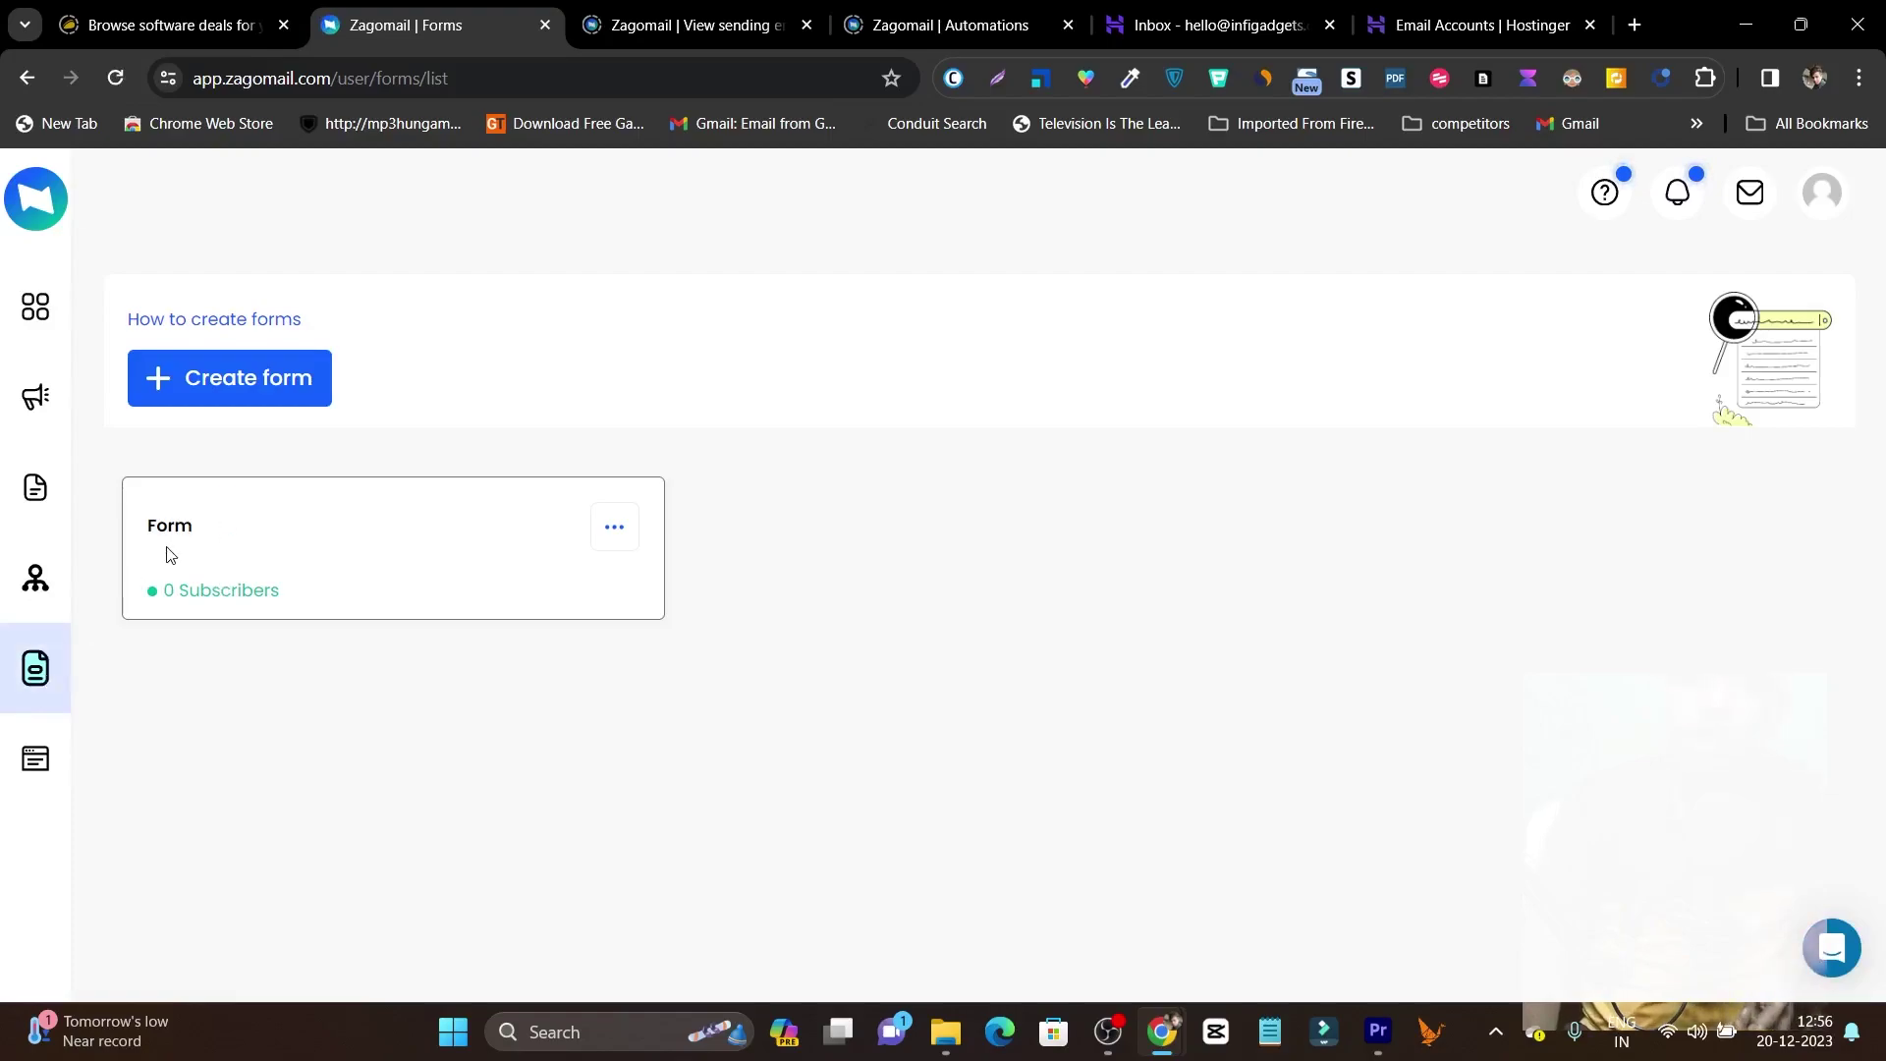
Create a Floating Bar signup form from the black bar template.
{"action": "left_click", "coordinate": [234, 391]}
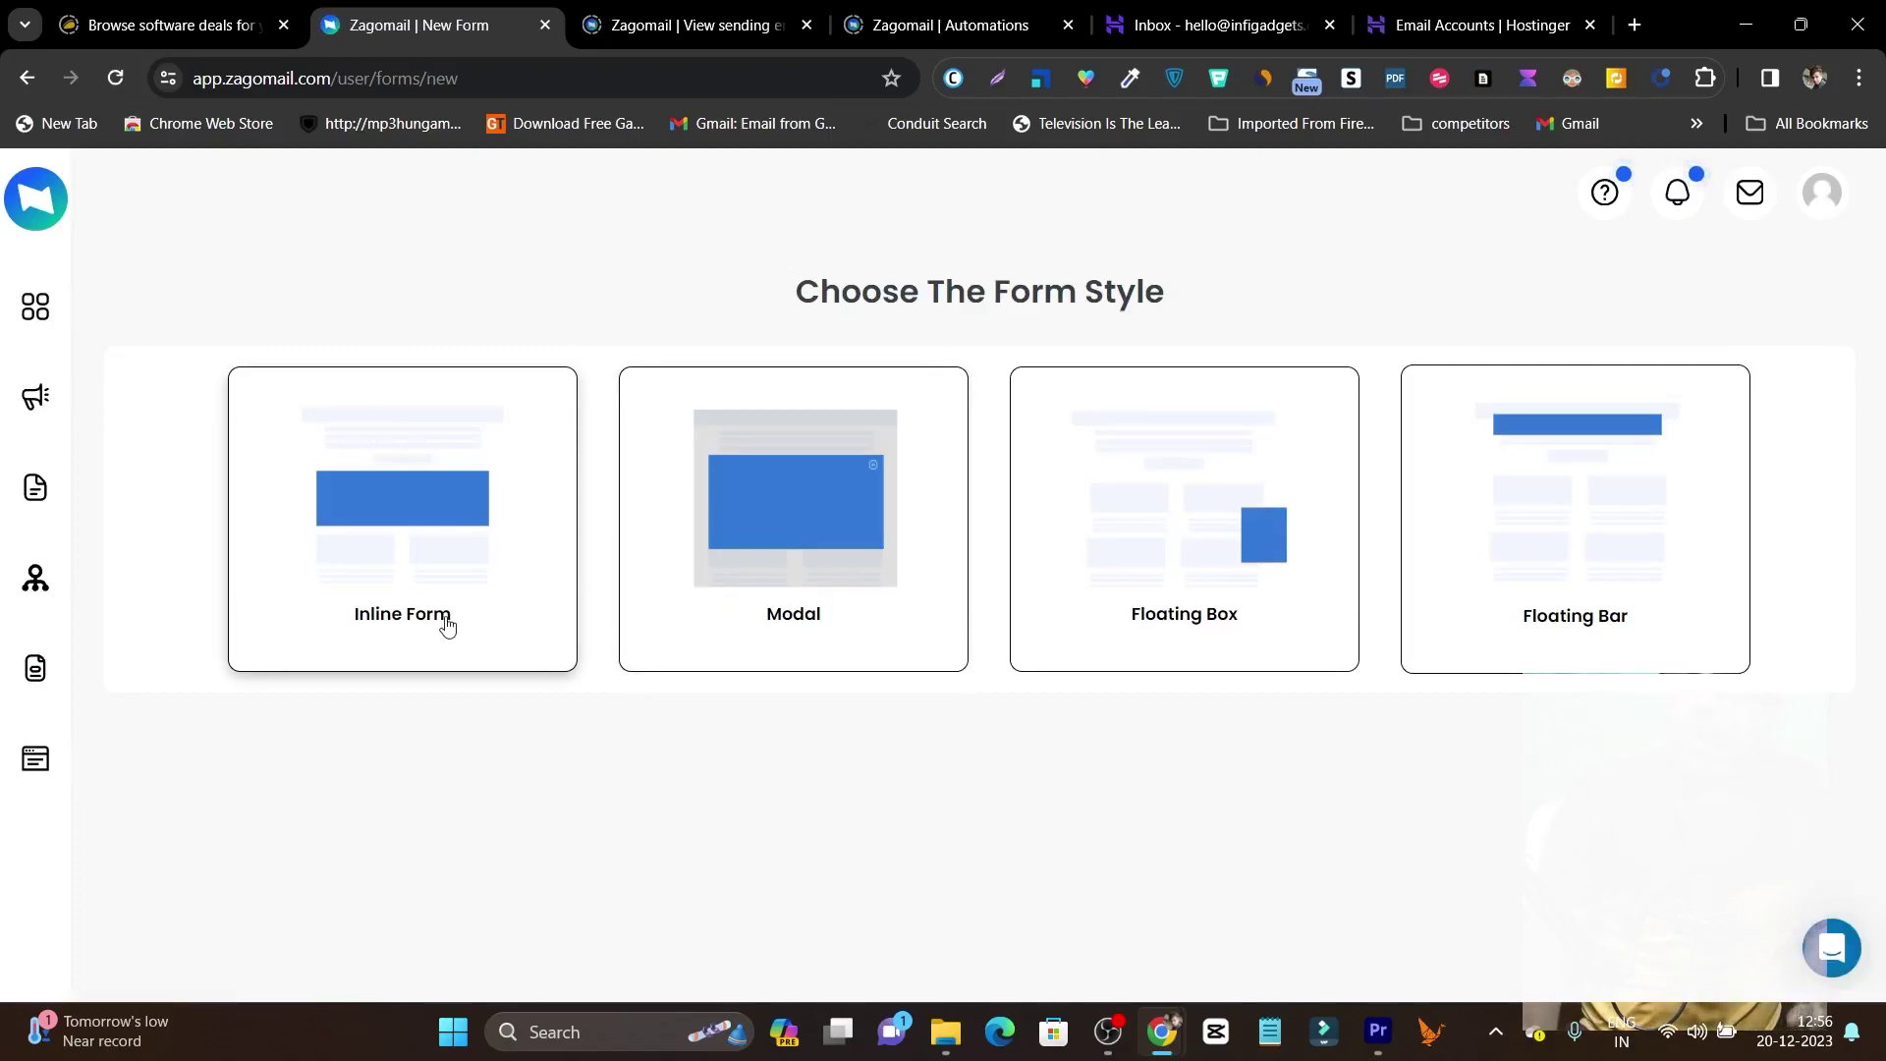
{"action": "left_click", "coordinate": [1526, 639]}
{"action": "scroll", "coordinate": [746, 648], "scroll_direction": "down", "scroll_amount": 1}
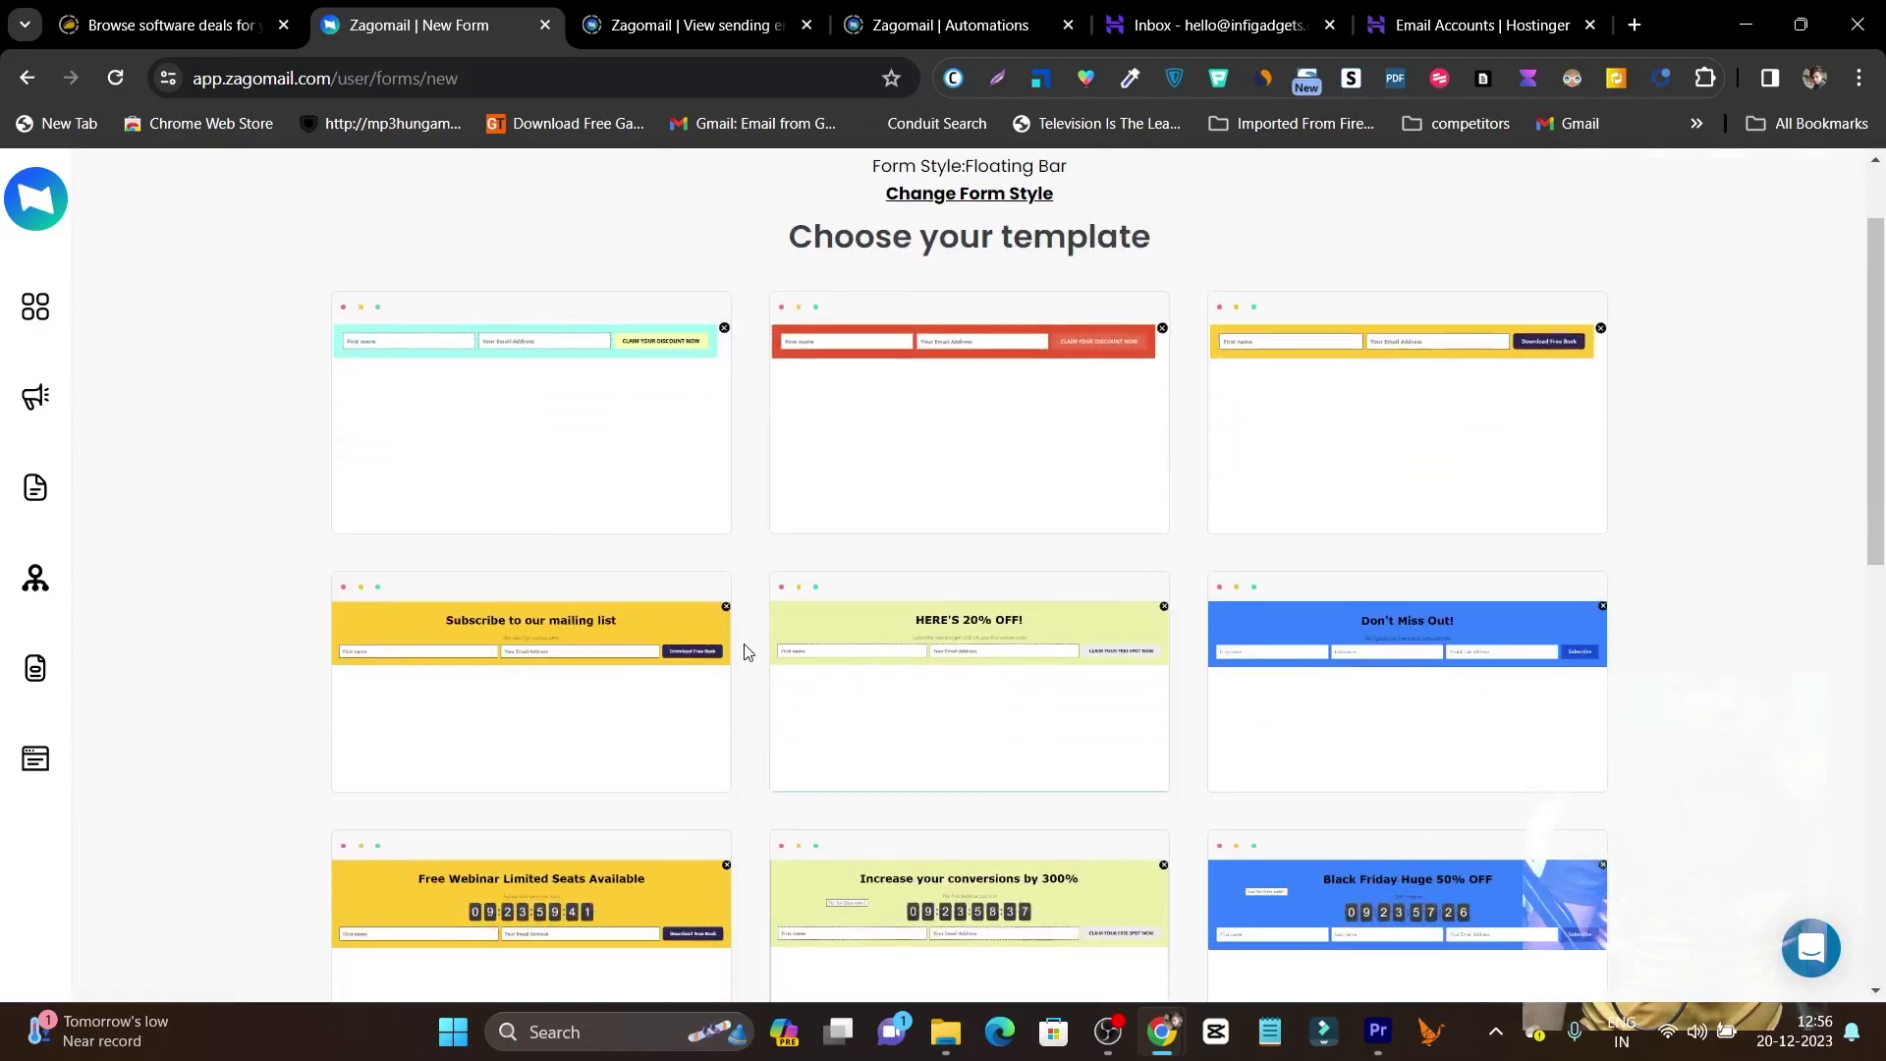
{"action": "scroll", "coordinate": [744, 642], "scroll_direction": "down", "scroll_amount": 3}
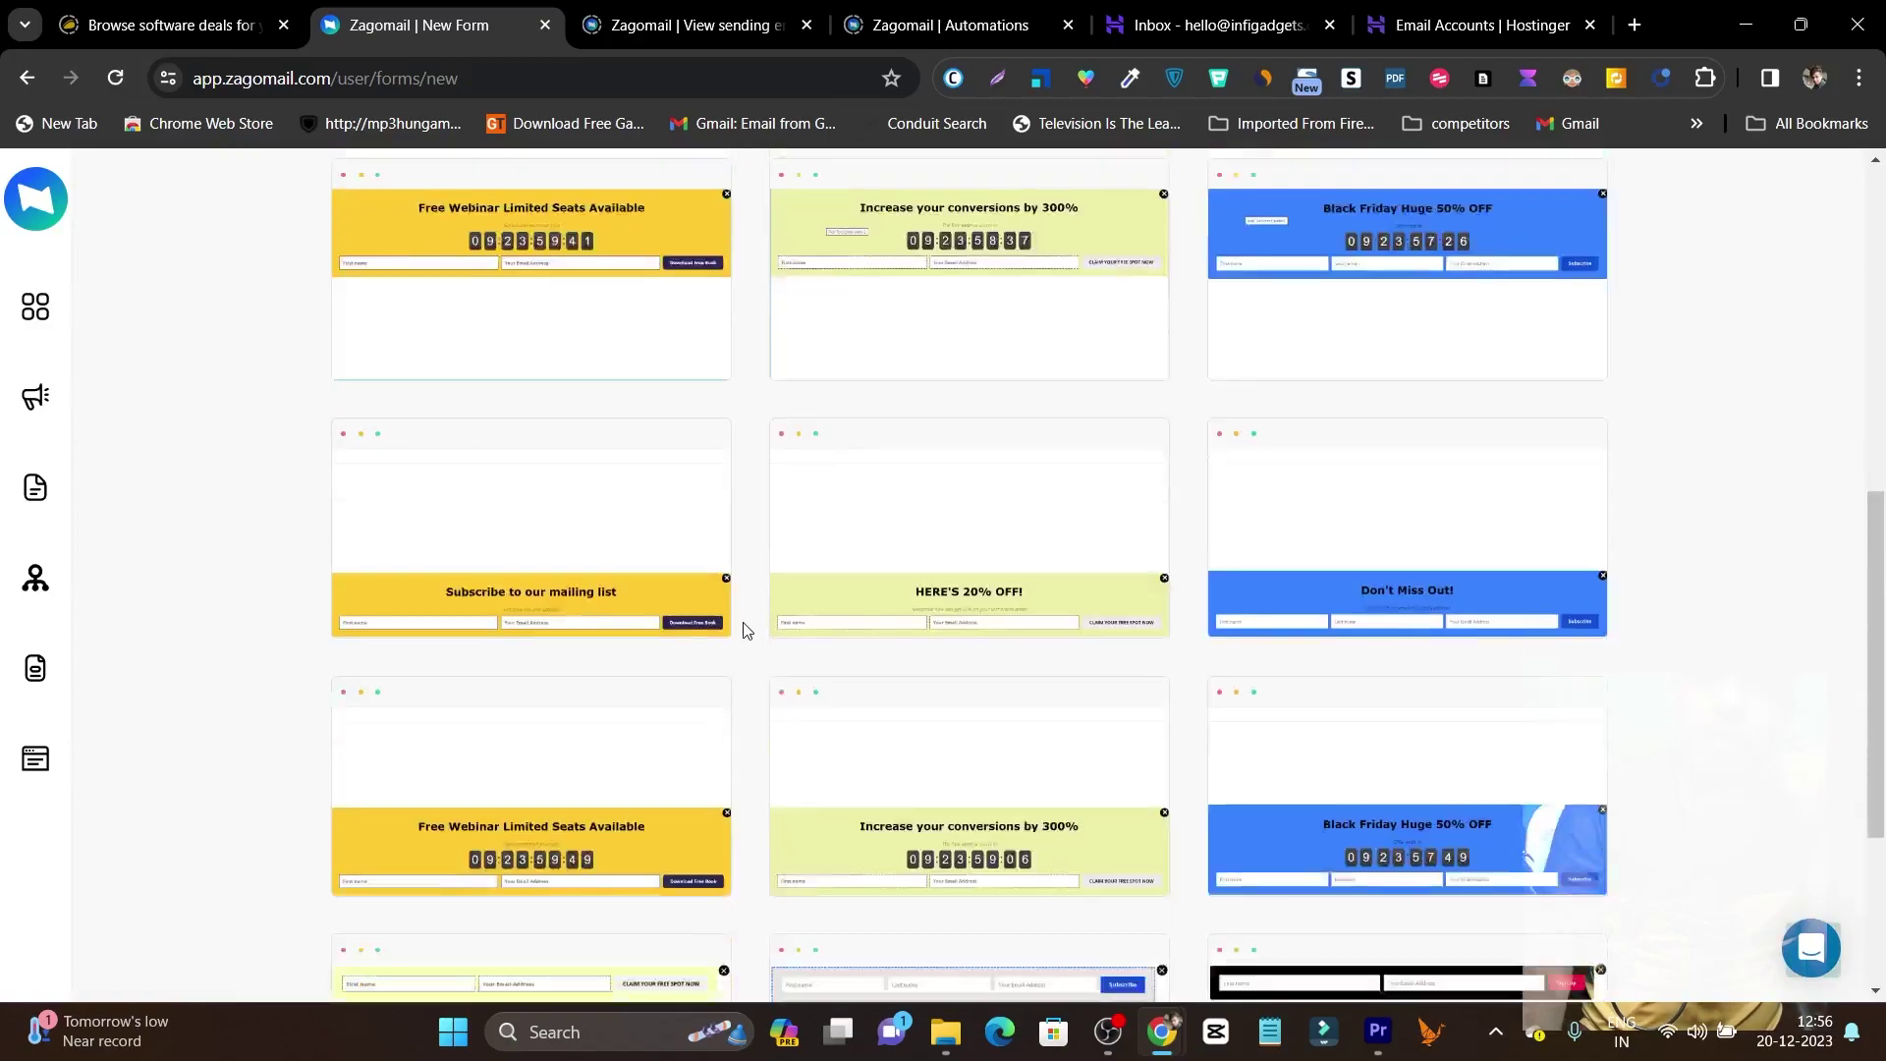
{"action": "scroll", "coordinate": [743, 629], "scroll_direction": "down", "scroll_amount": 2}
{"action": "mouse_move", "coordinate": [1340, 676]}
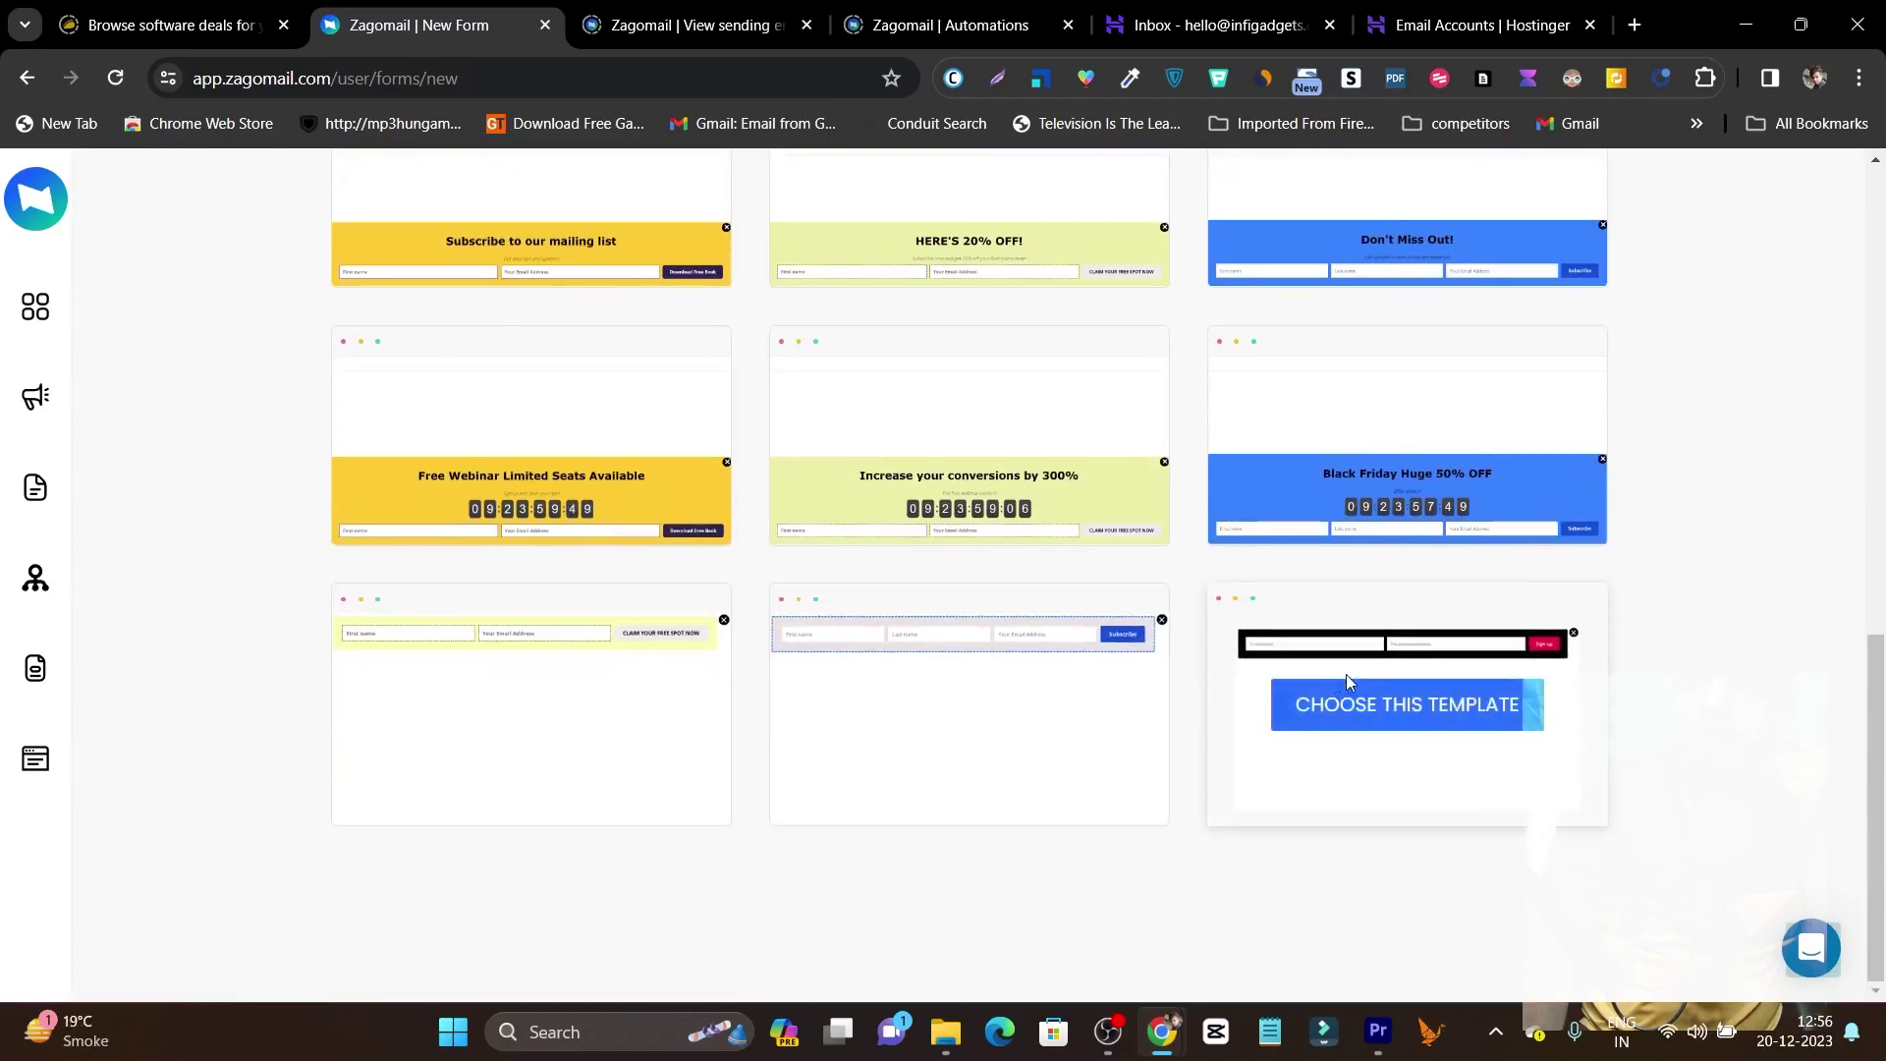
{"action": "left_click", "coordinate": [1405, 707]}
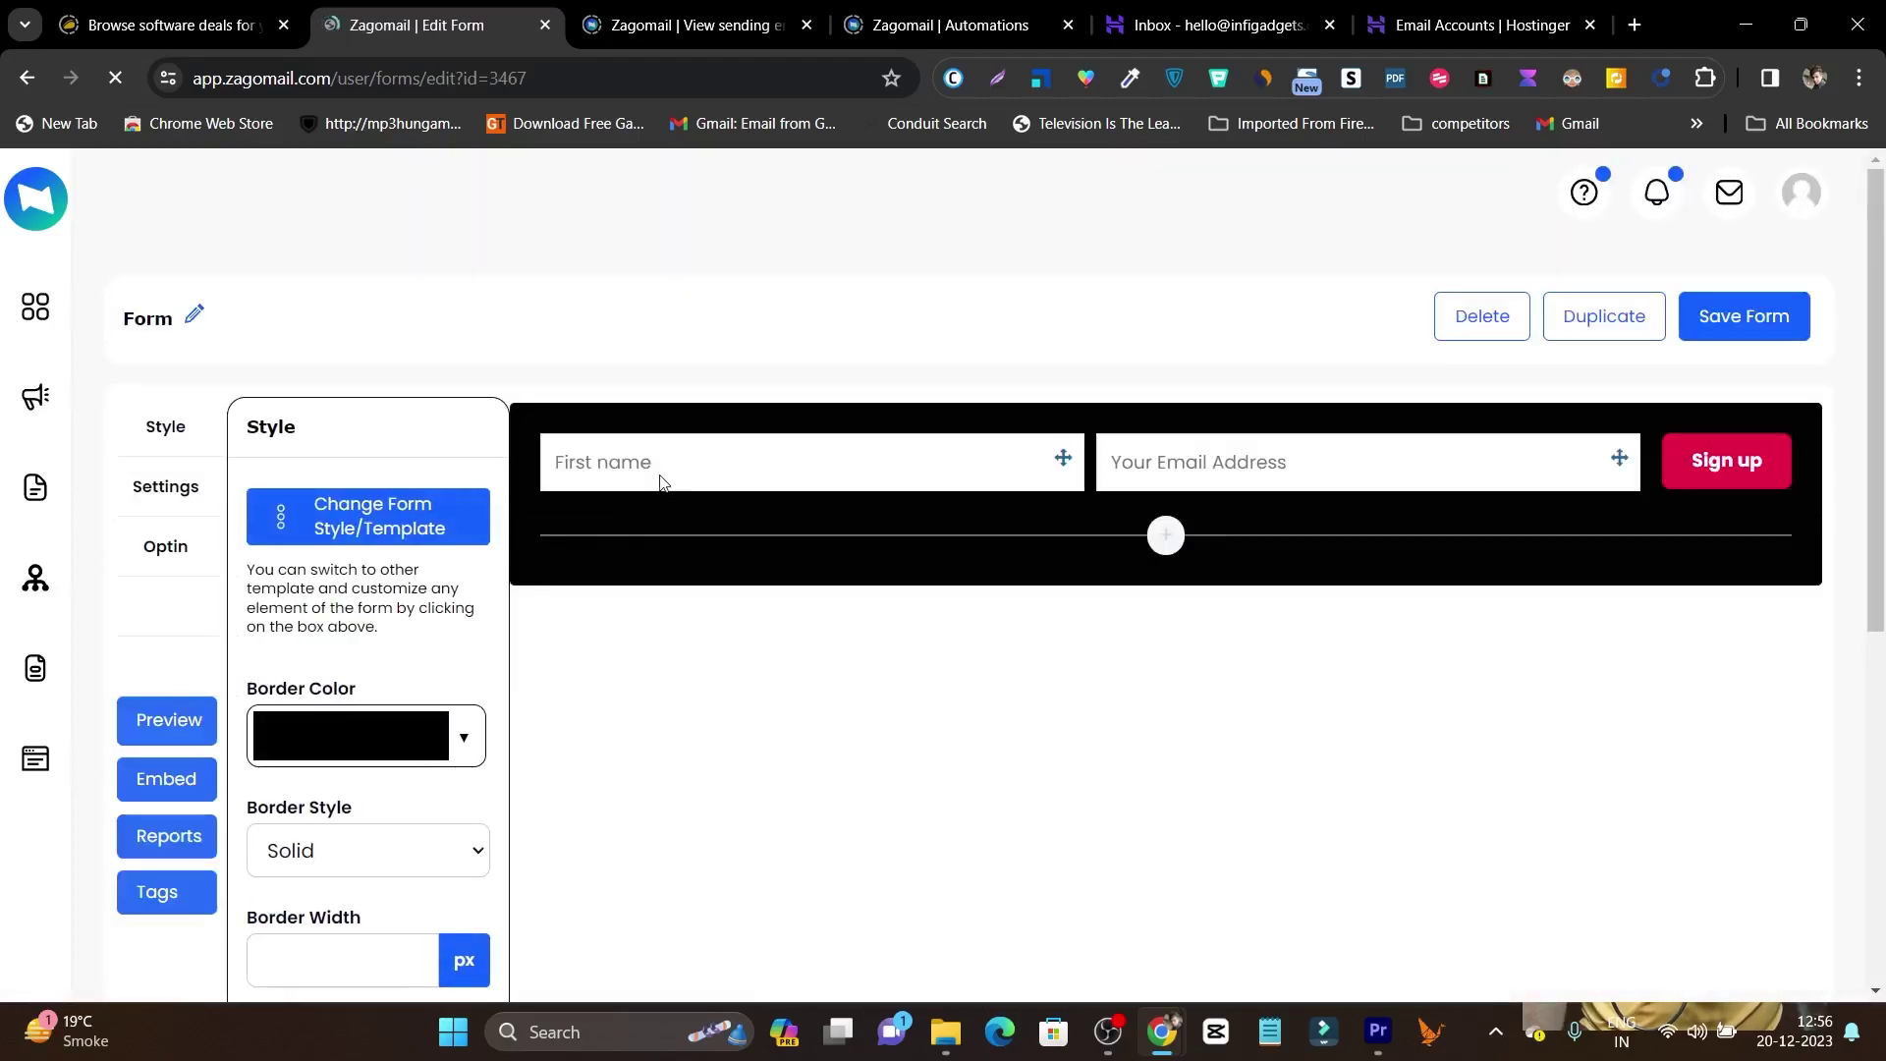
{"action": "left_click", "coordinate": [1720, 463]}
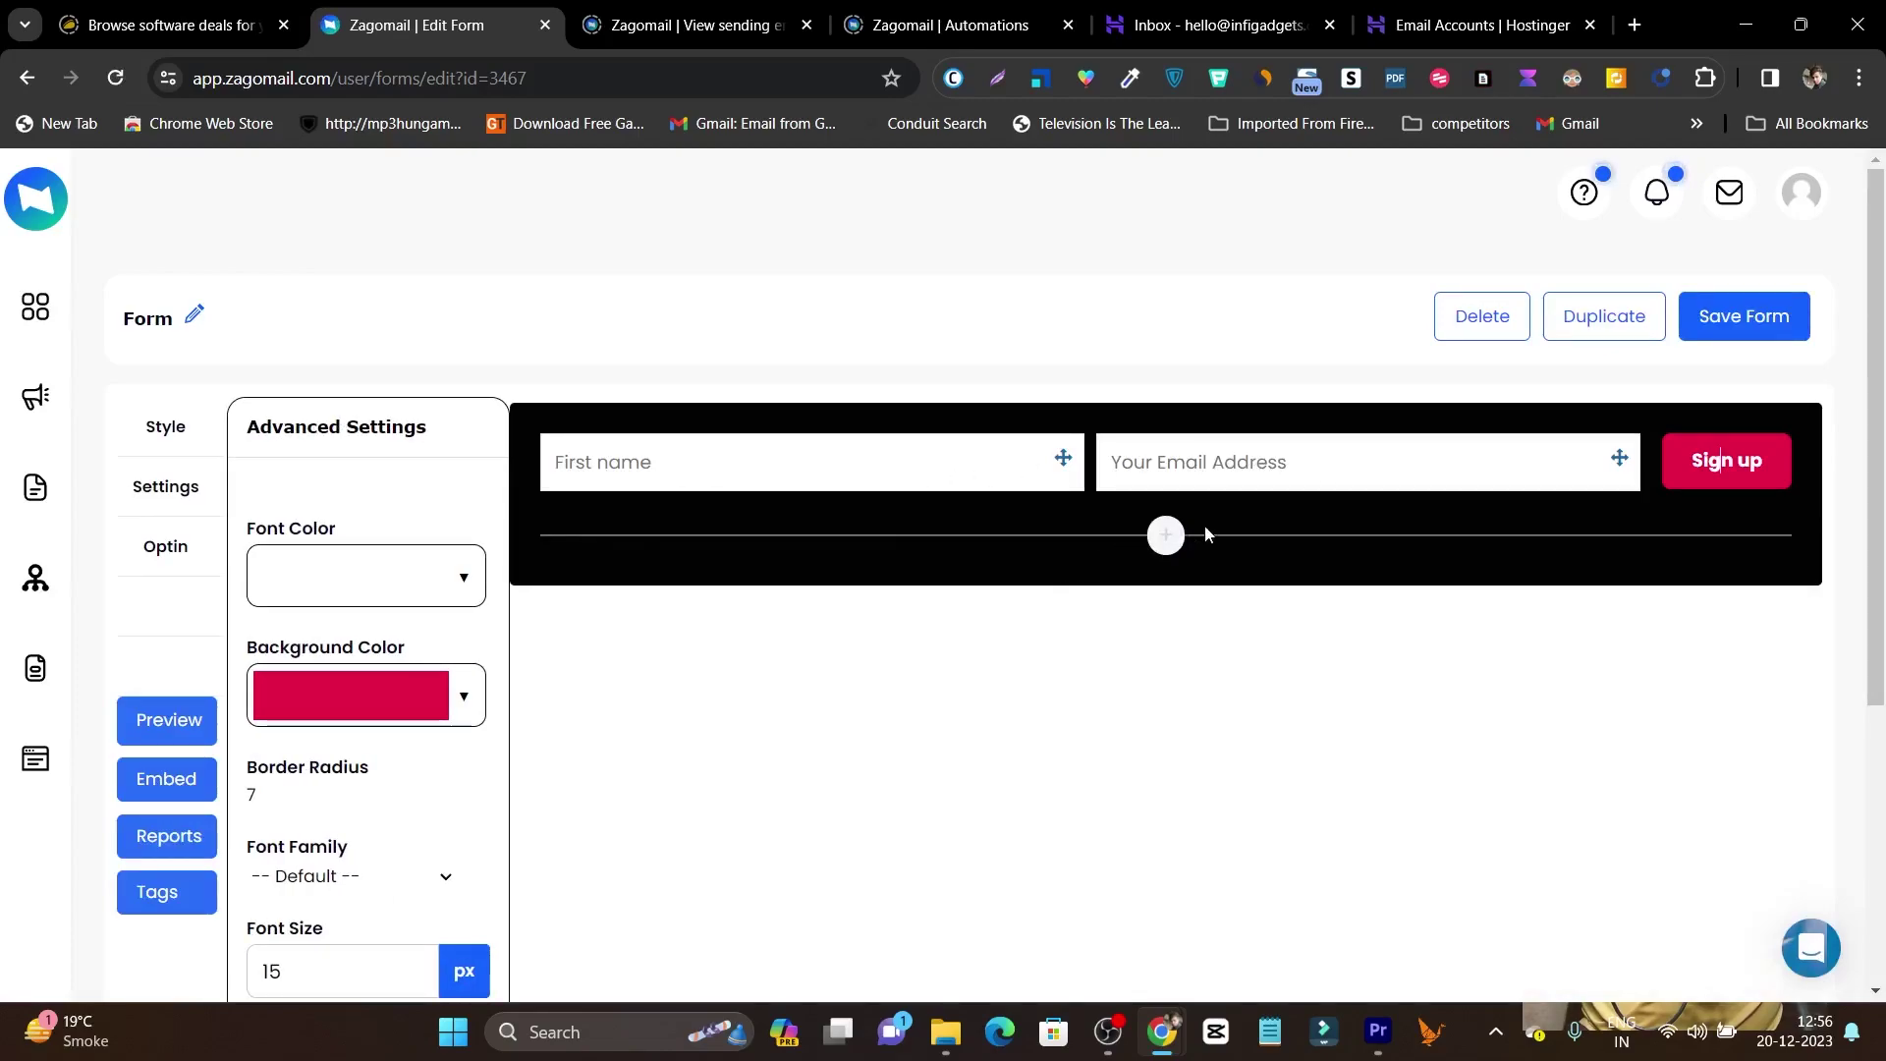
{"action": "scroll", "coordinate": [286, 661], "scroll_direction": "down", "scroll_amount": 3}
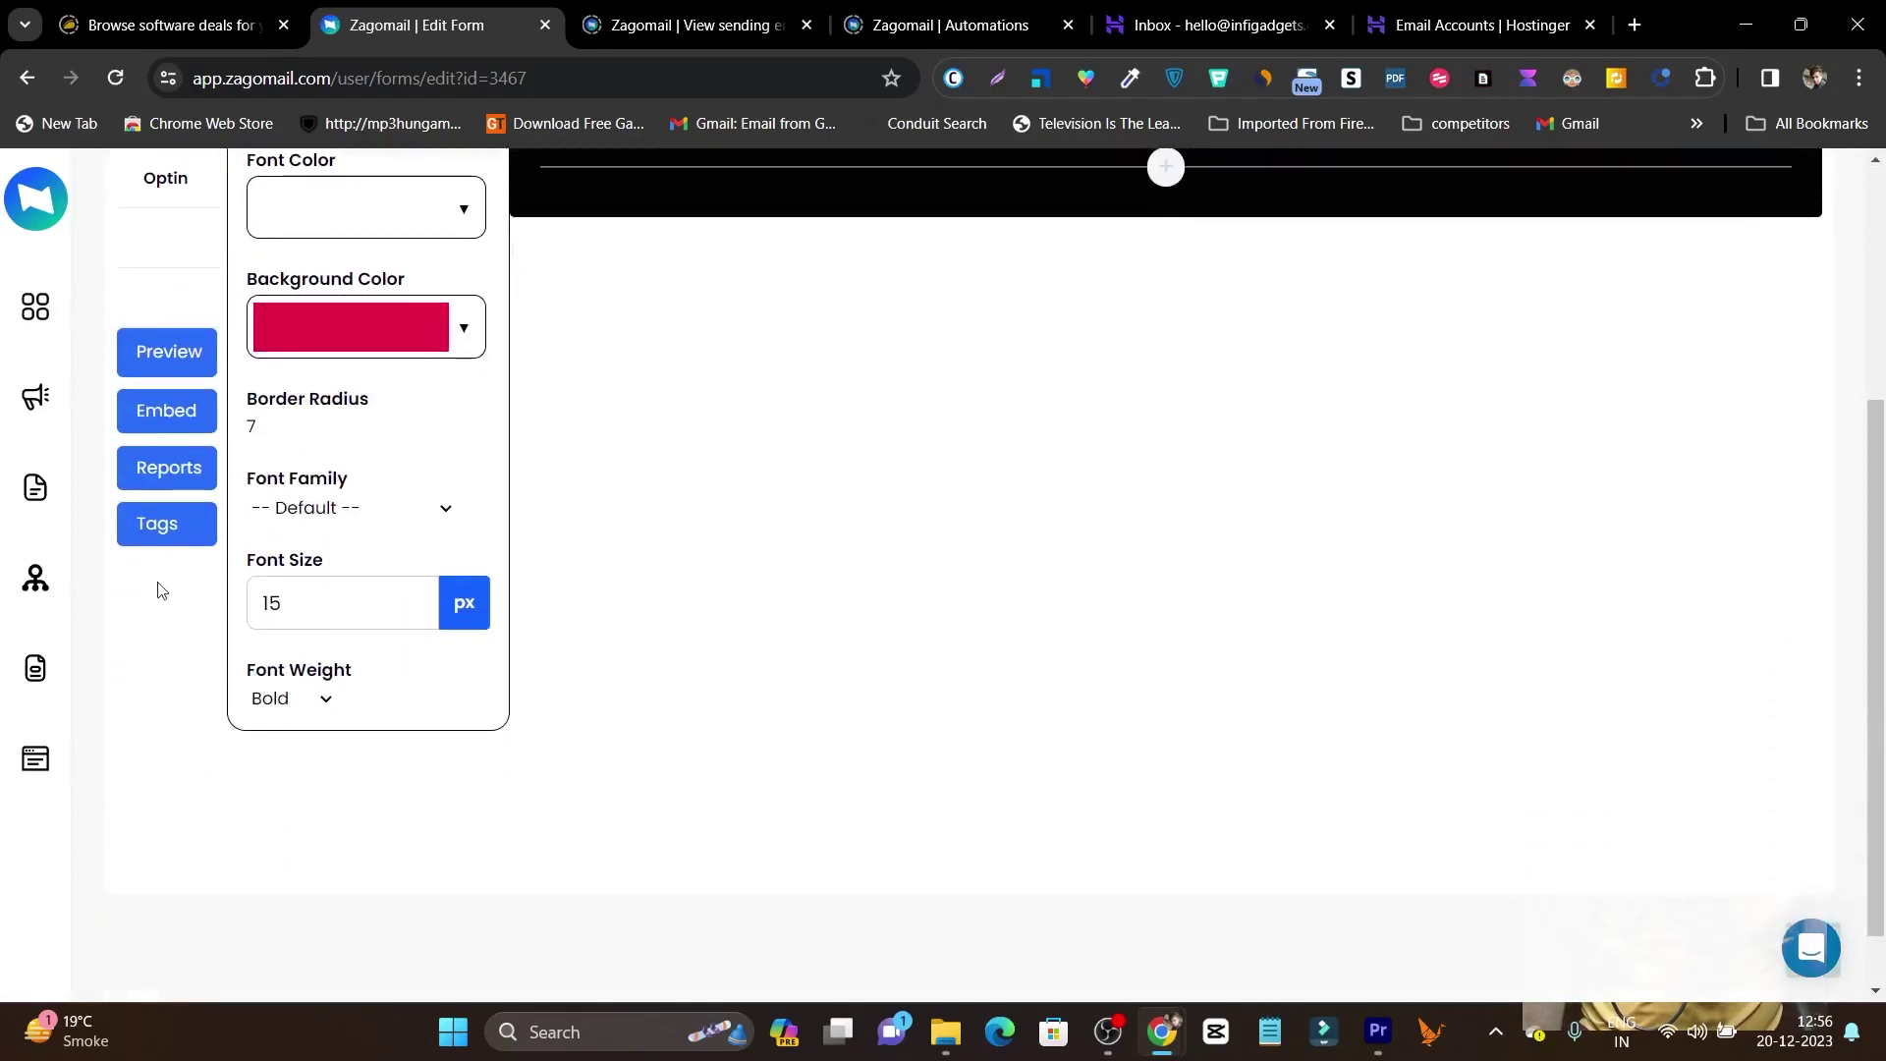
{"action": "scroll", "coordinate": [169, 383], "scroll_direction": "up", "scroll_amount": 3}
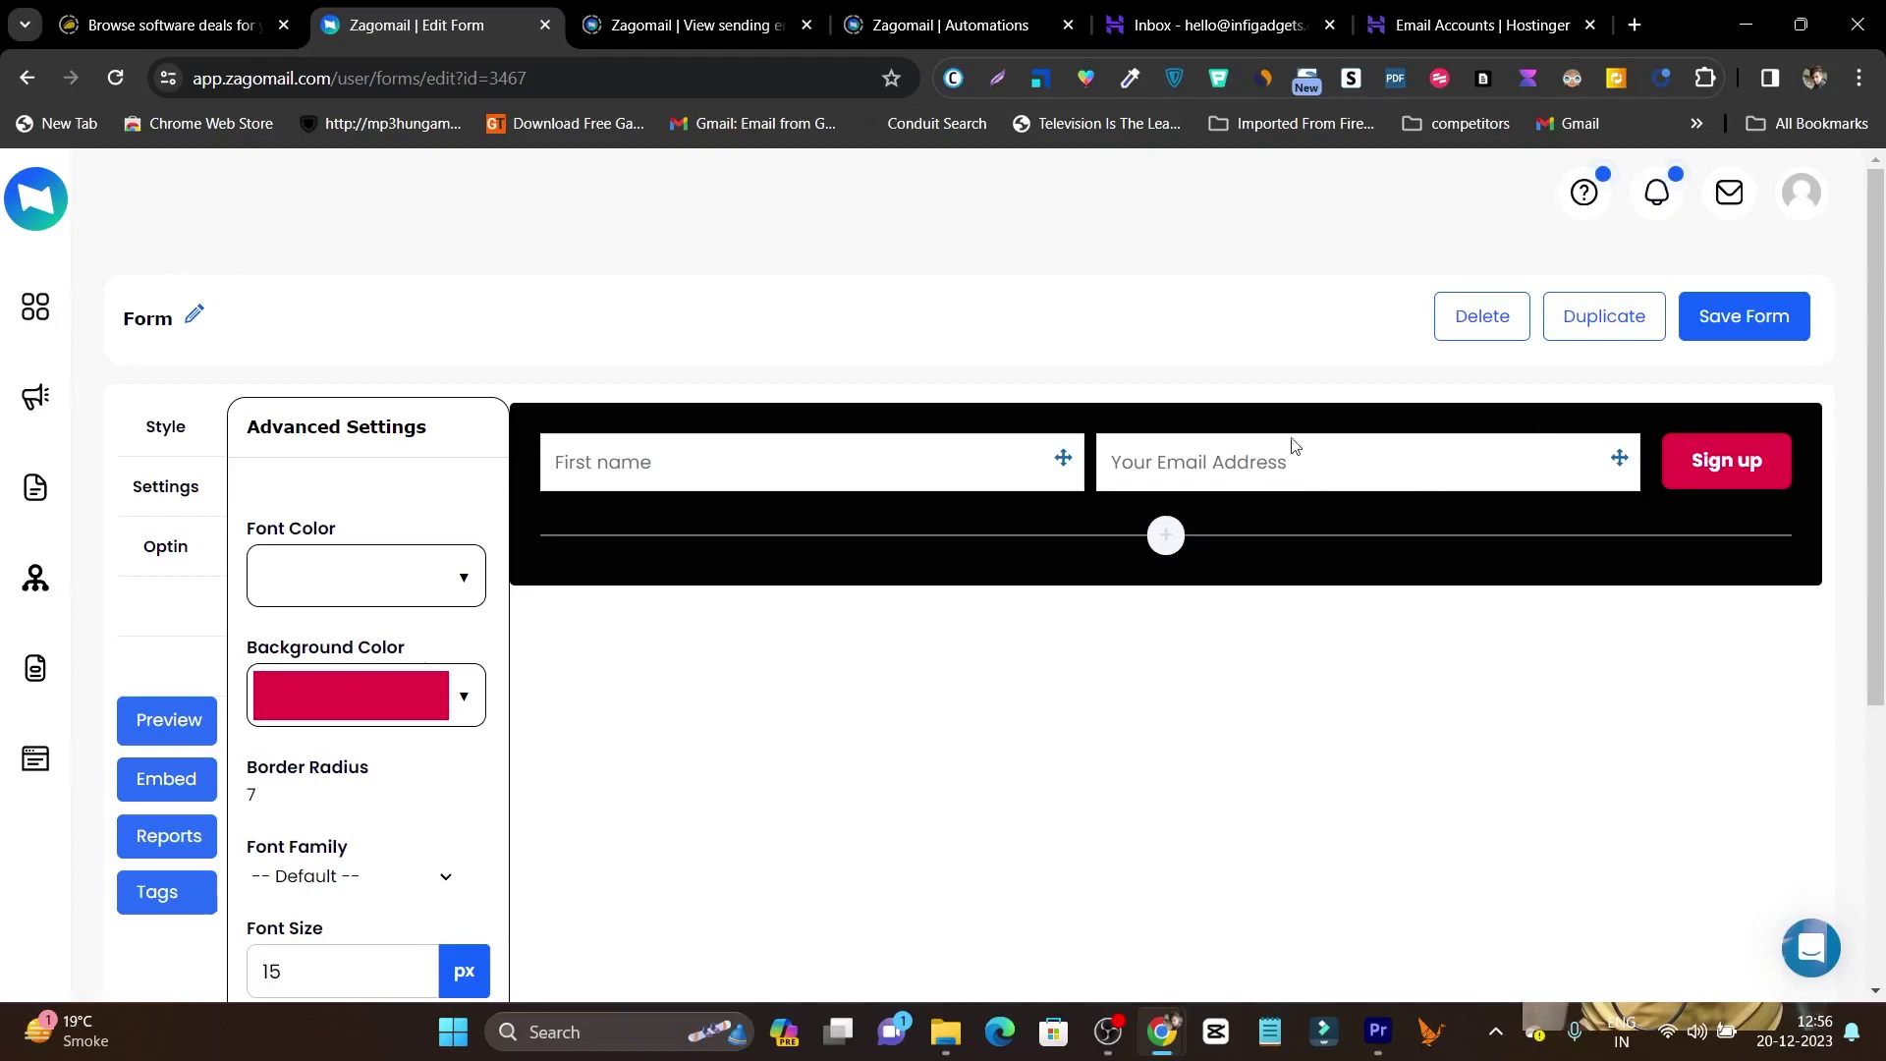
{"action": "left_click", "coordinate": [162, 783]}
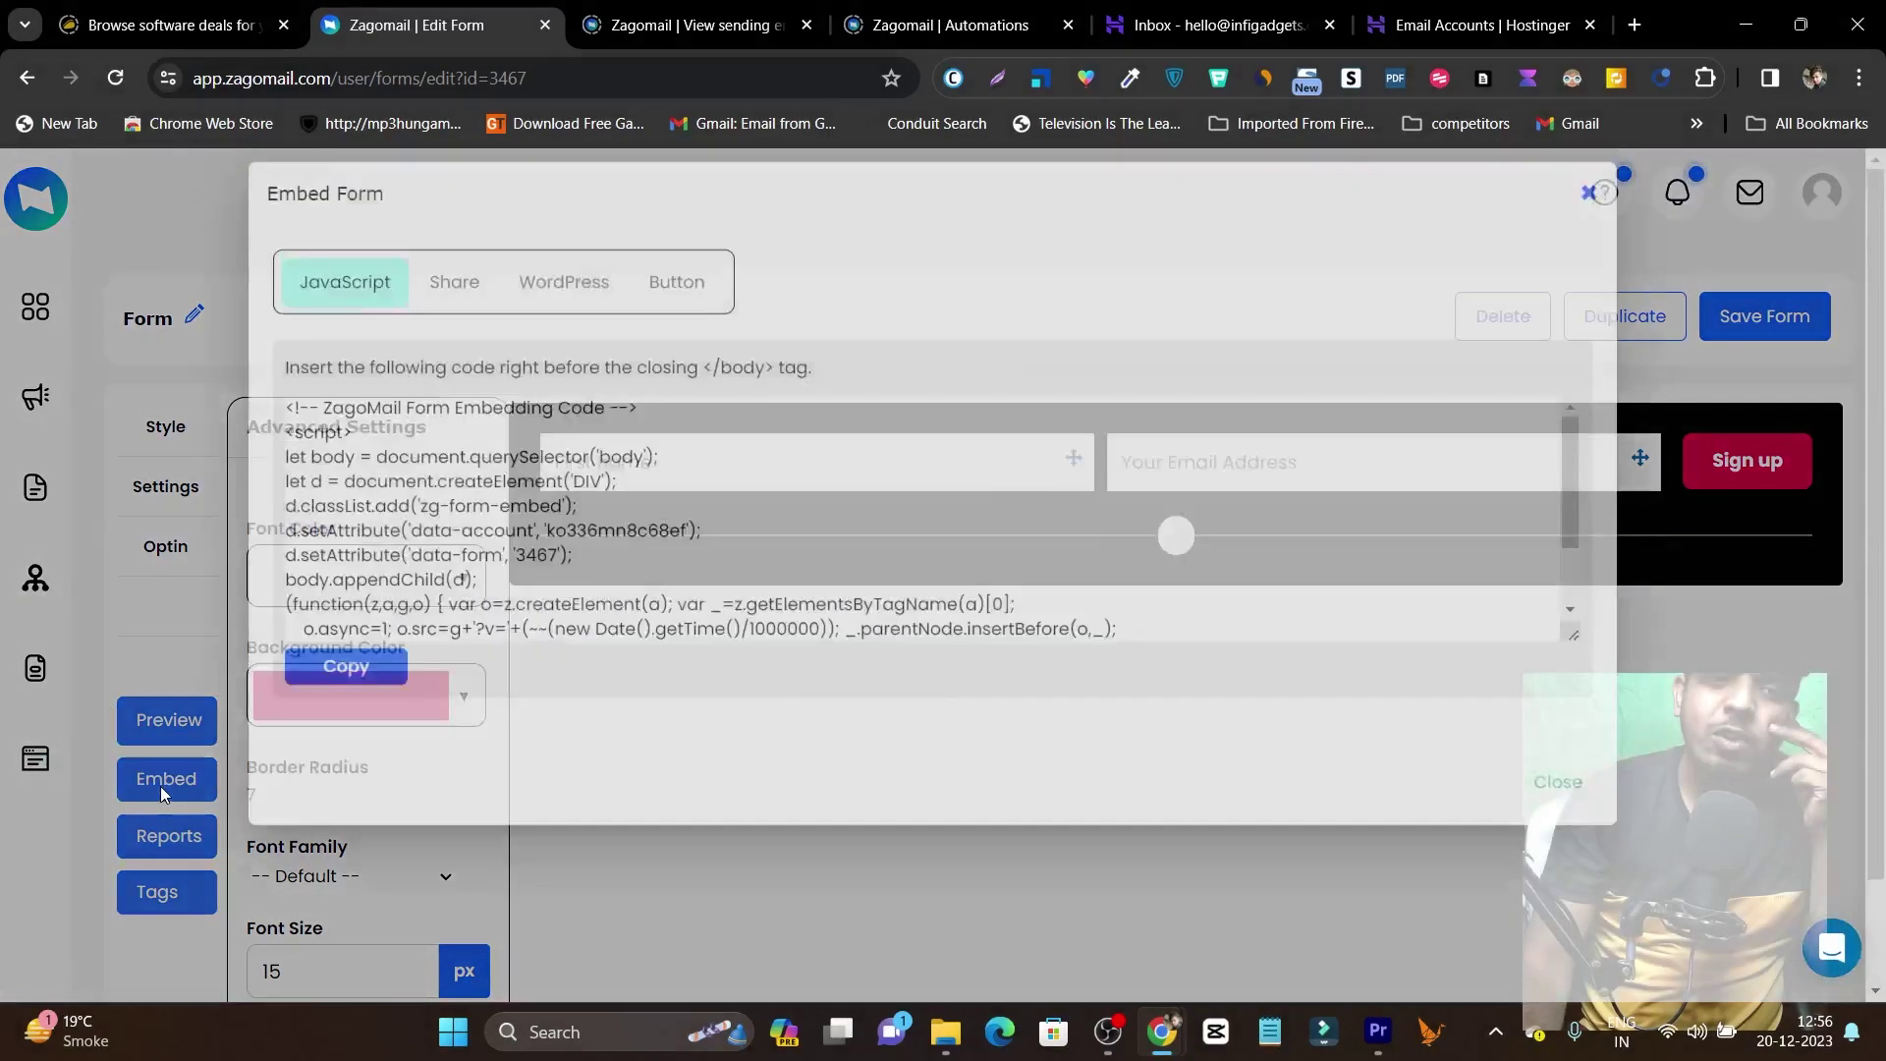
{"action": "scroll", "coordinate": [393, 580], "scroll_direction": "down", "scroll_amount": 2}
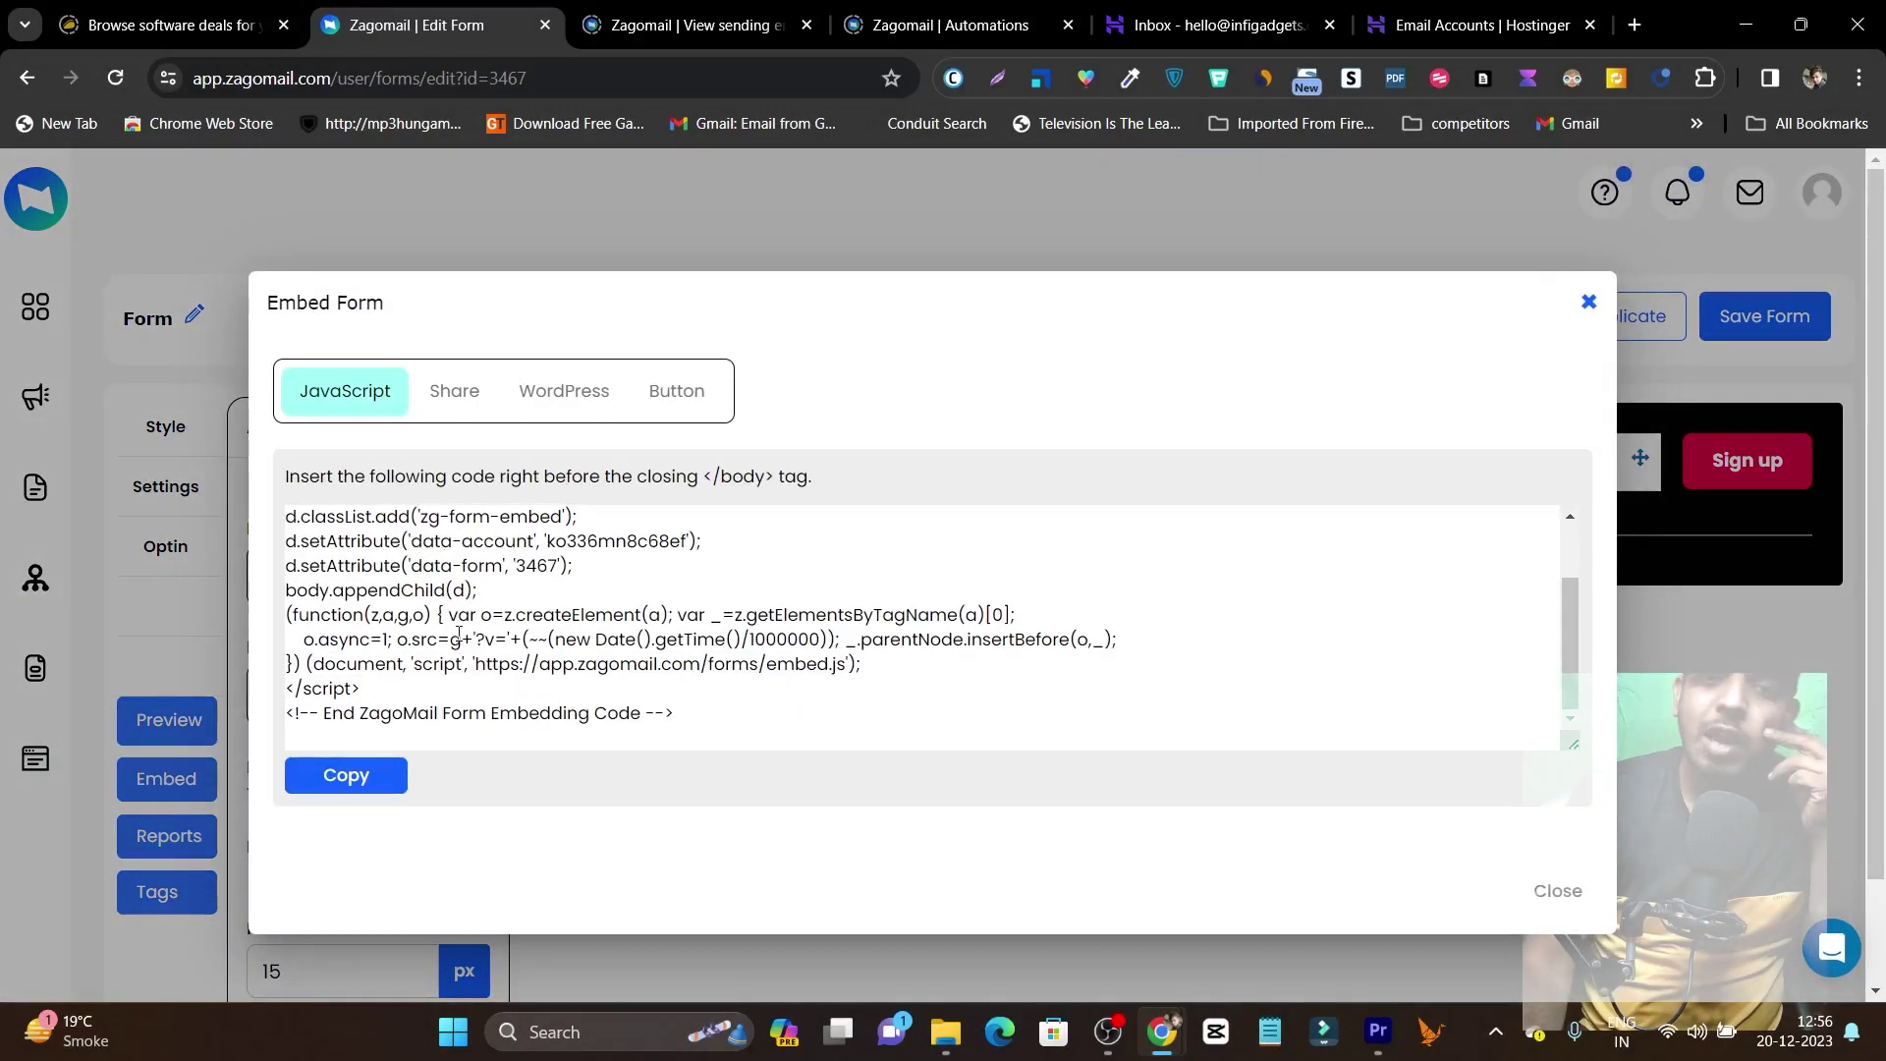
{"action": "scroll", "coordinate": [458, 634], "scroll_direction": "up", "scroll_amount": 2}
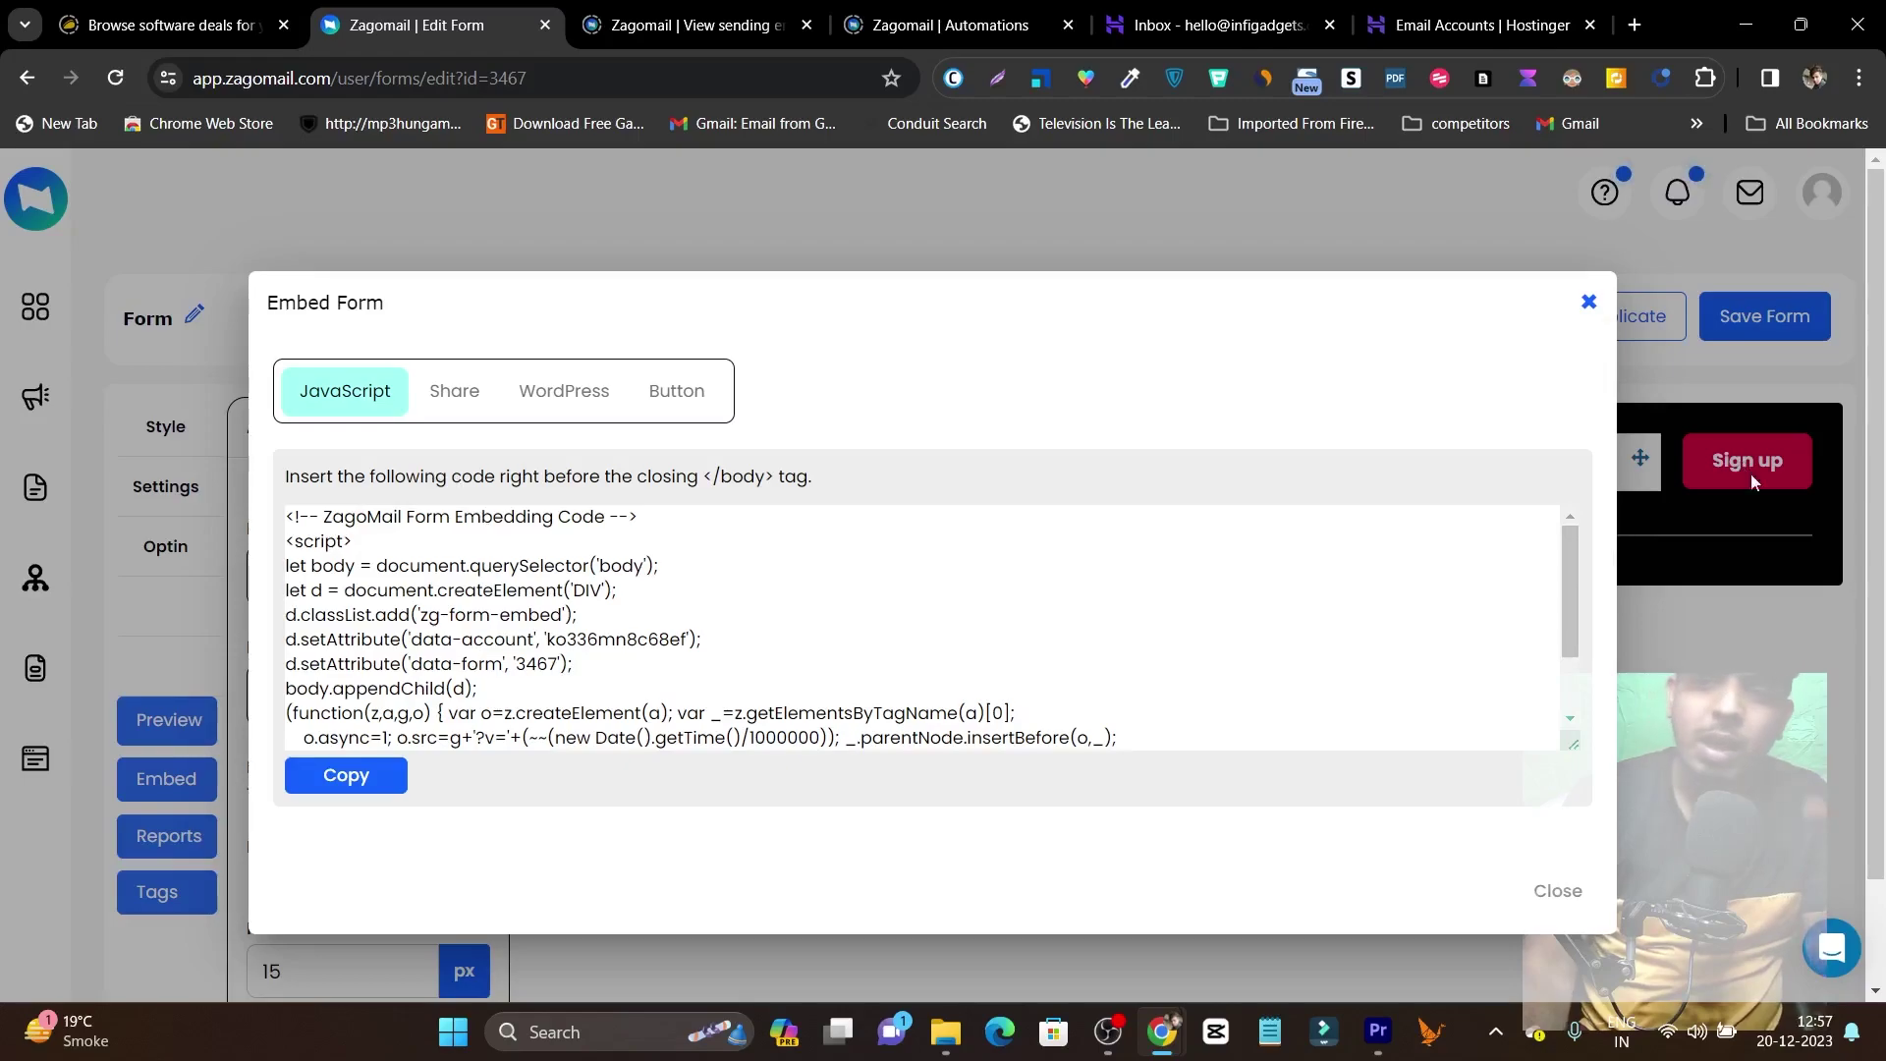
{"action": "left_click", "coordinate": [453, 401]}
{"action": "left_click", "coordinate": [556, 413]}
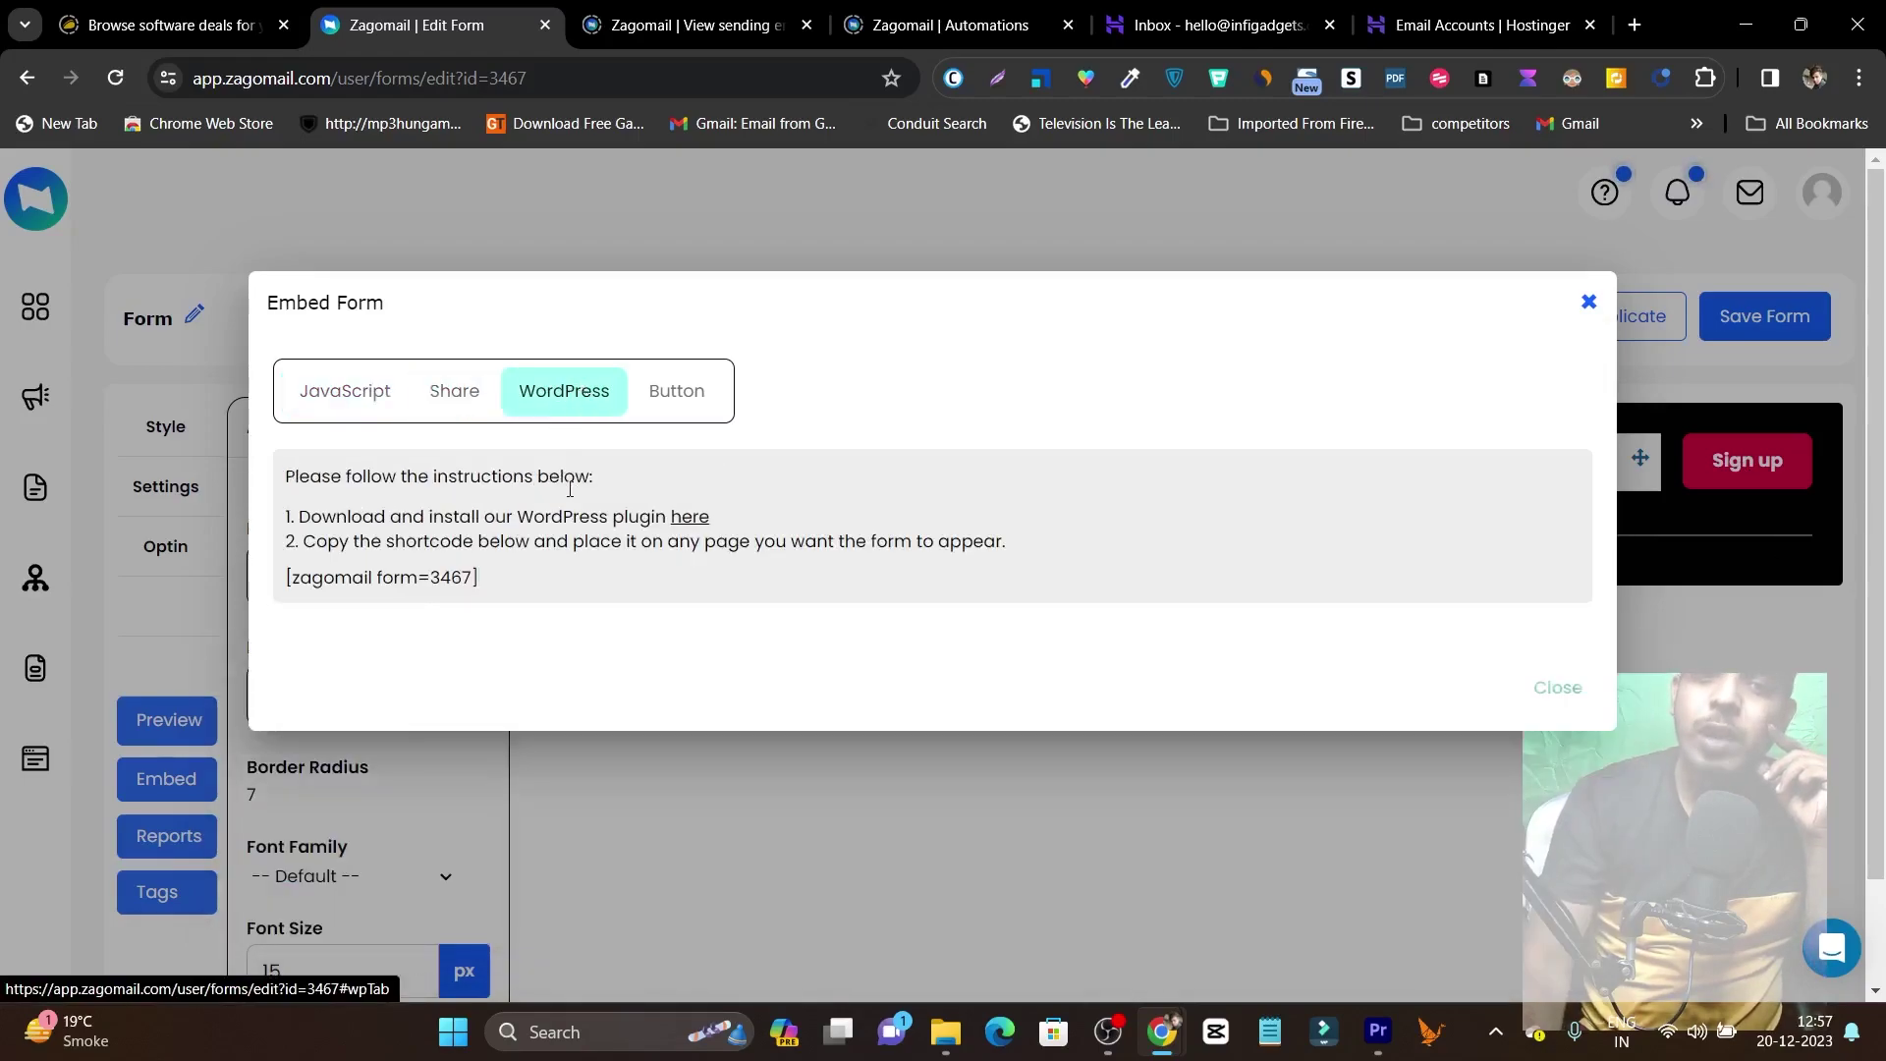
{"action": "left_click", "coordinate": [676, 408]}
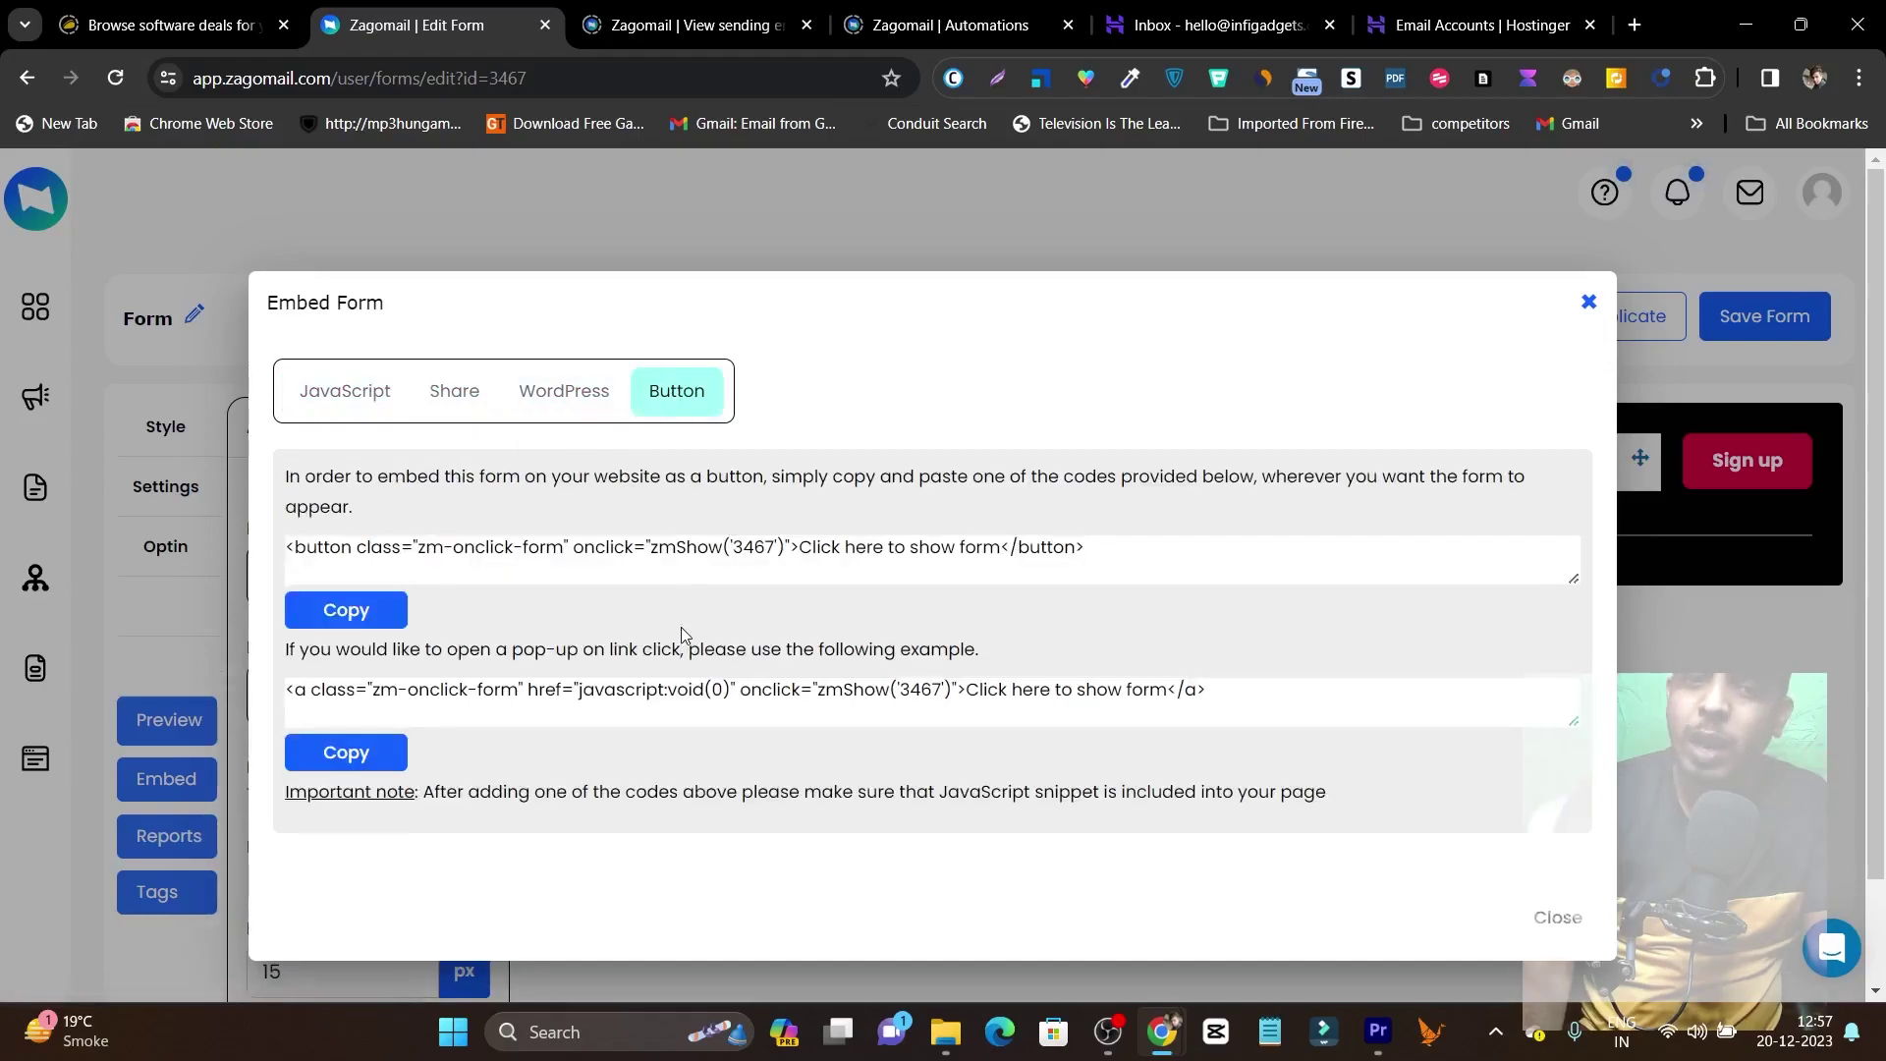
{"action": "left_click", "coordinate": [1589, 302]}
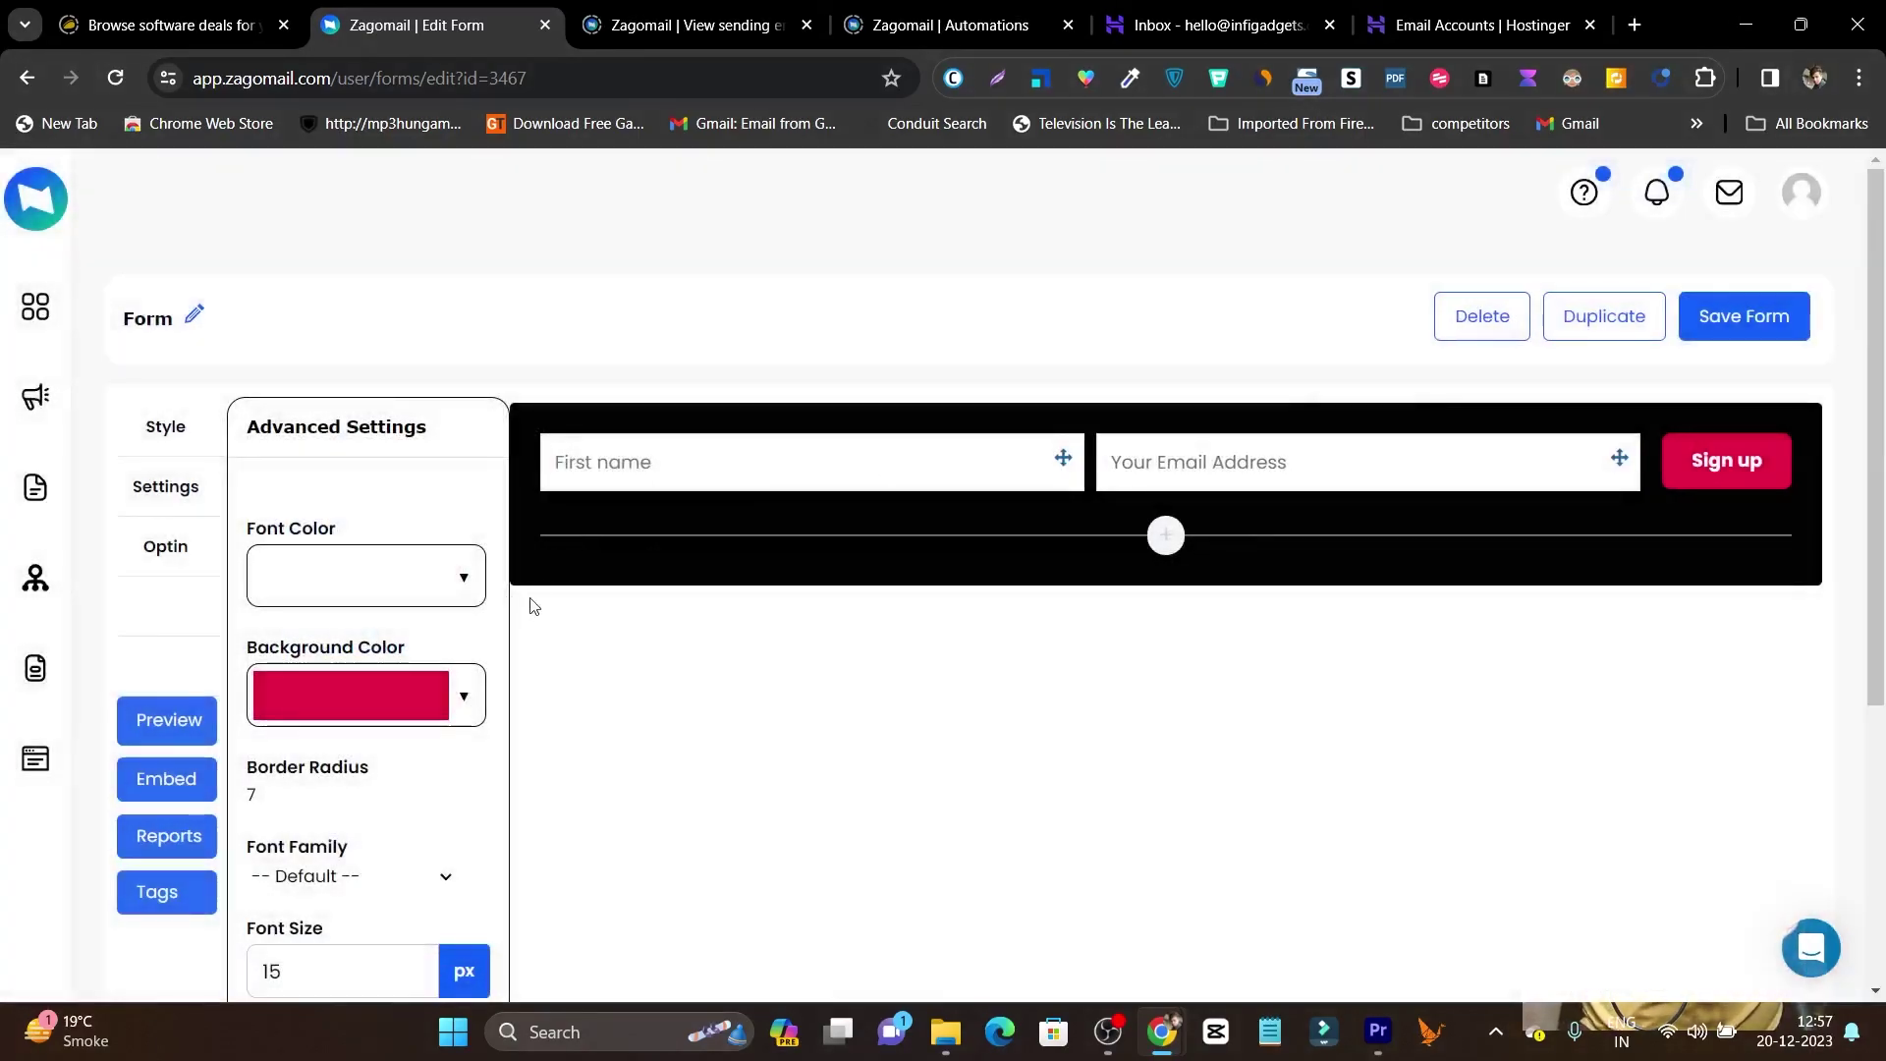
{"action": "scroll", "coordinate": [50, 628], "scroll_direction": "down", "scroll_amount": 1}
Create a landing page titled 'demo 1', attach the Verification List and save its settings.
{"action": "left_click", "coordinate": [56, 764]}
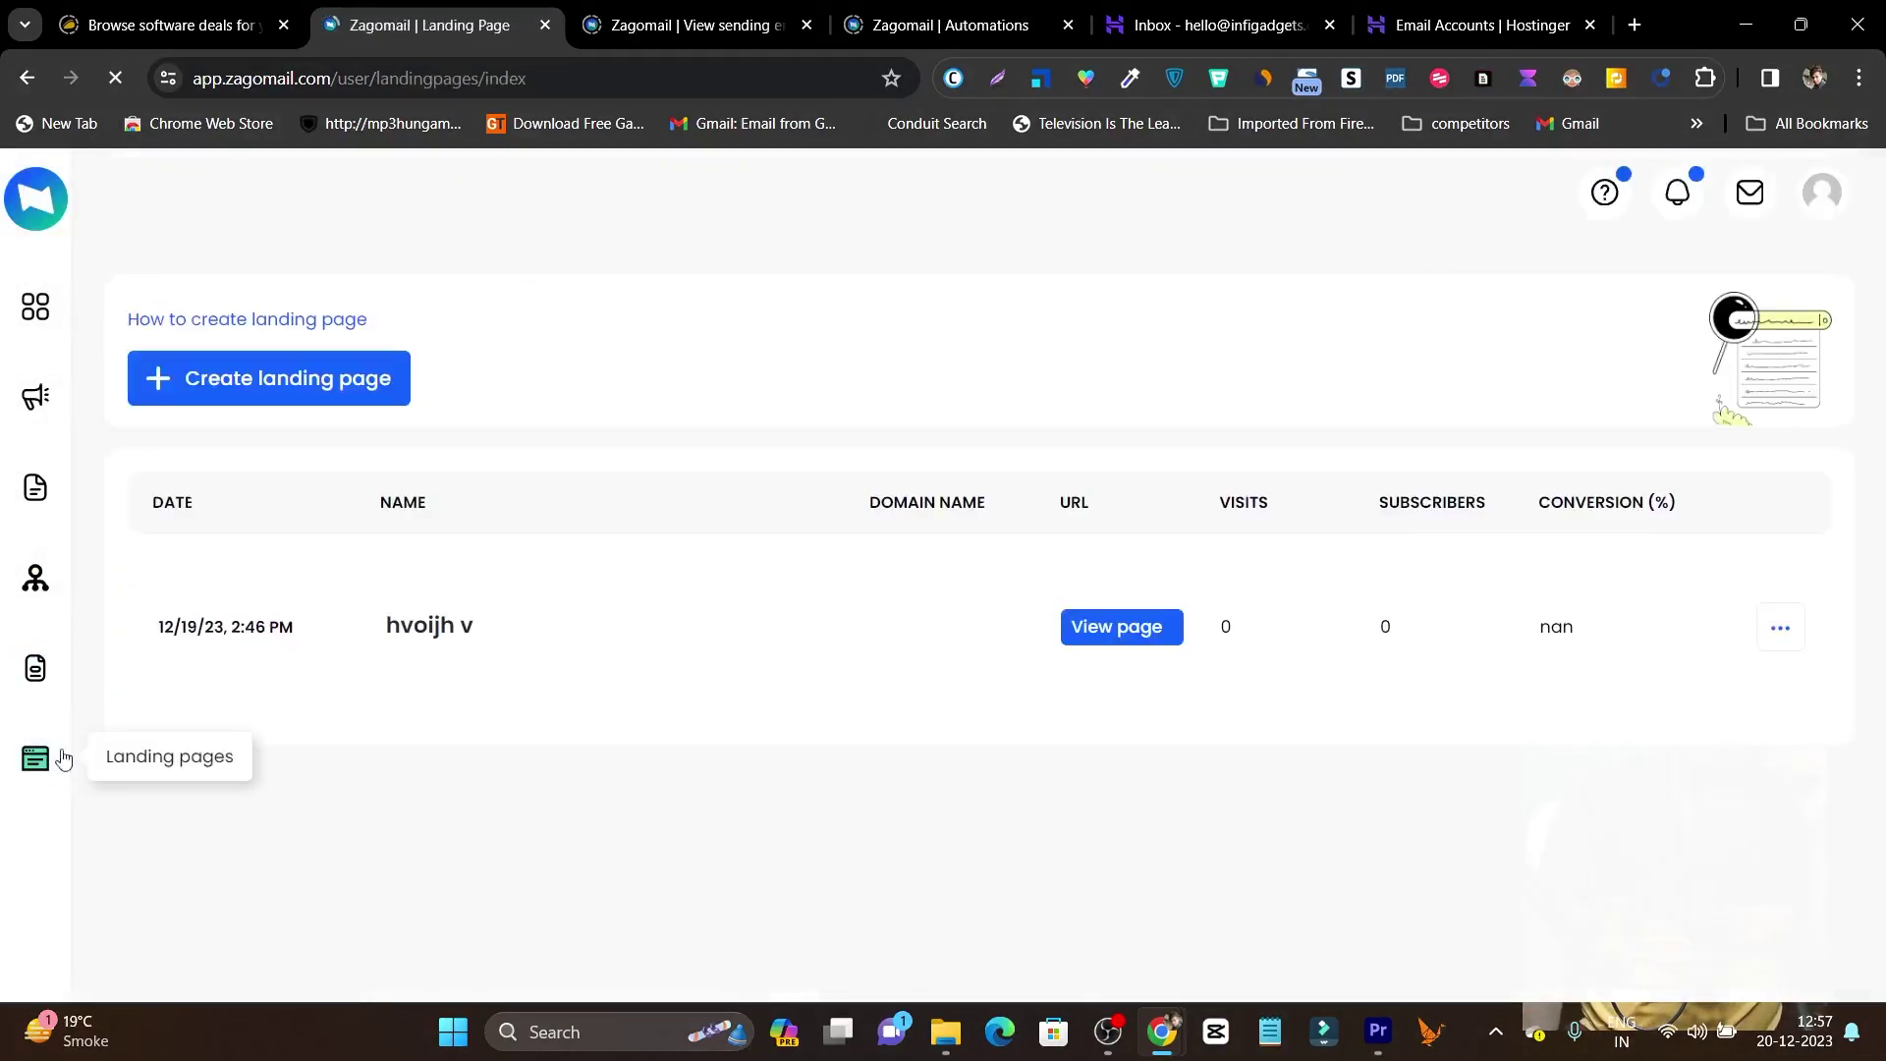
{"action": "left_click", "coordinate": [270, 398]}
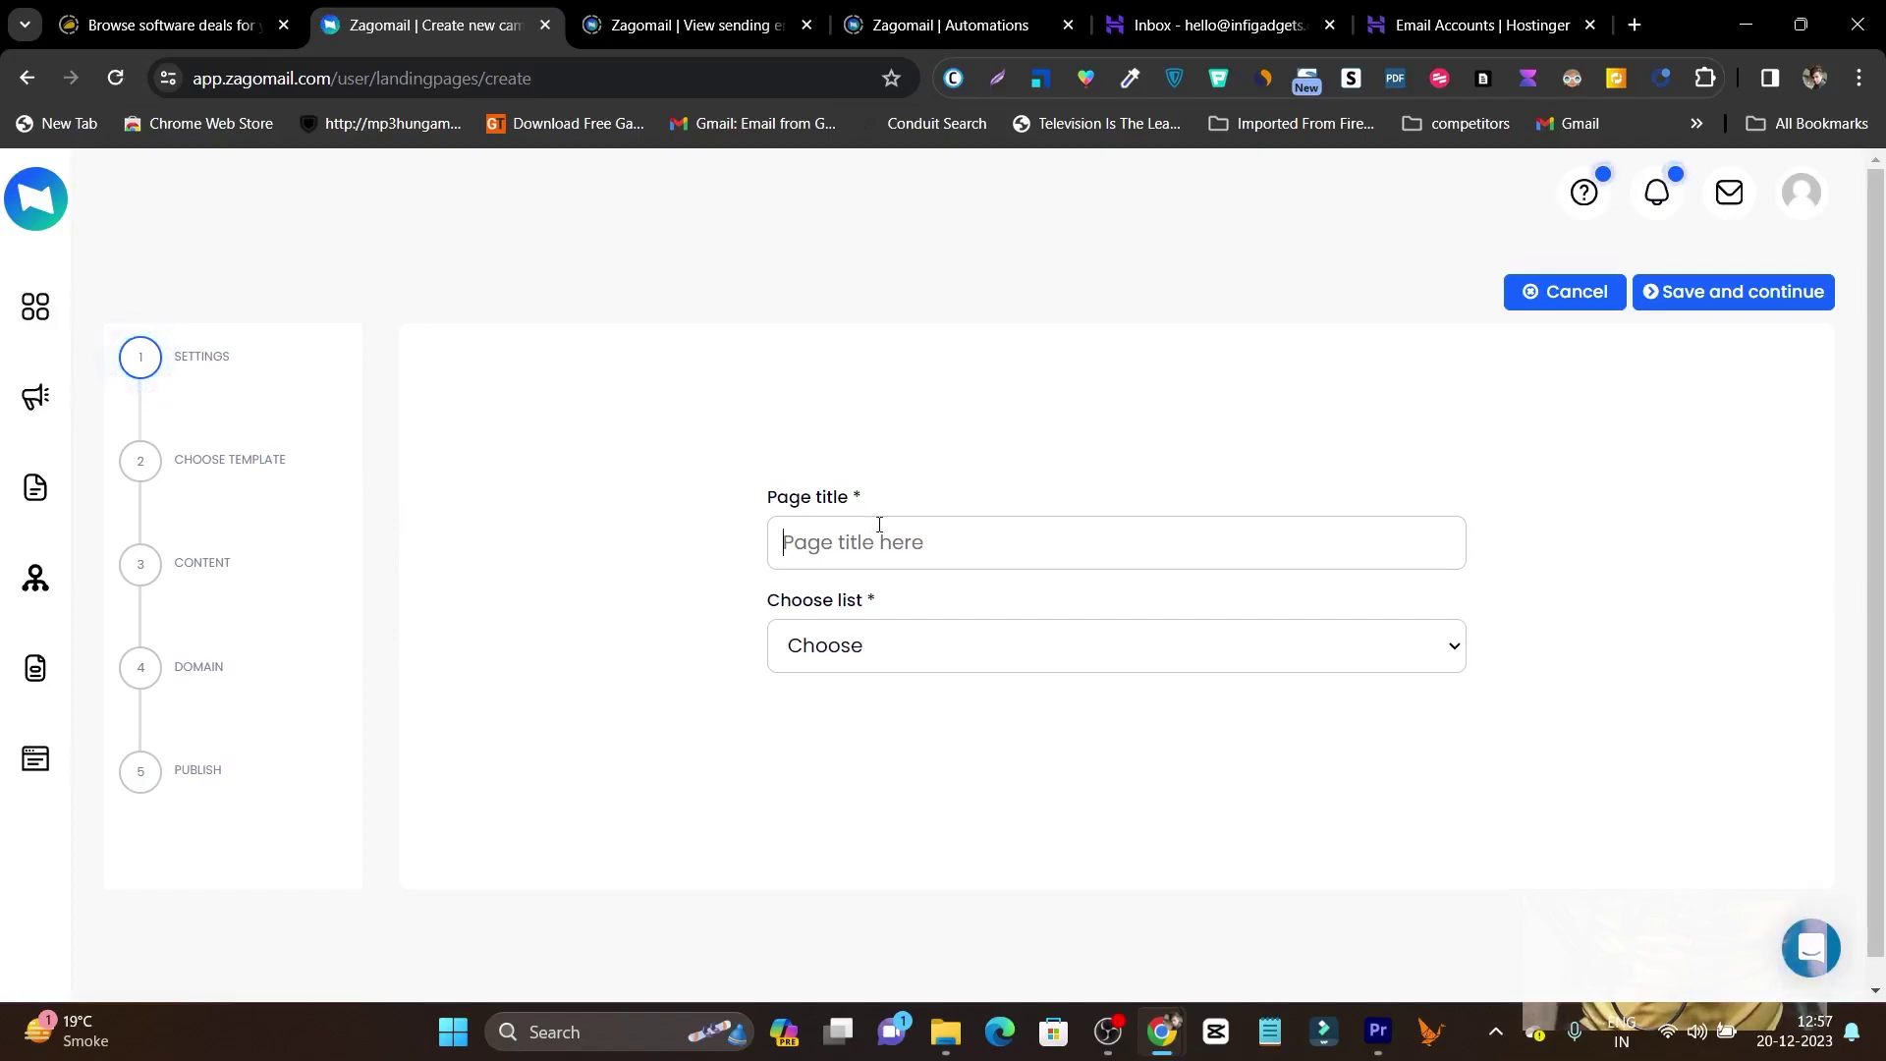
{"action": "type", "text": "demo"}
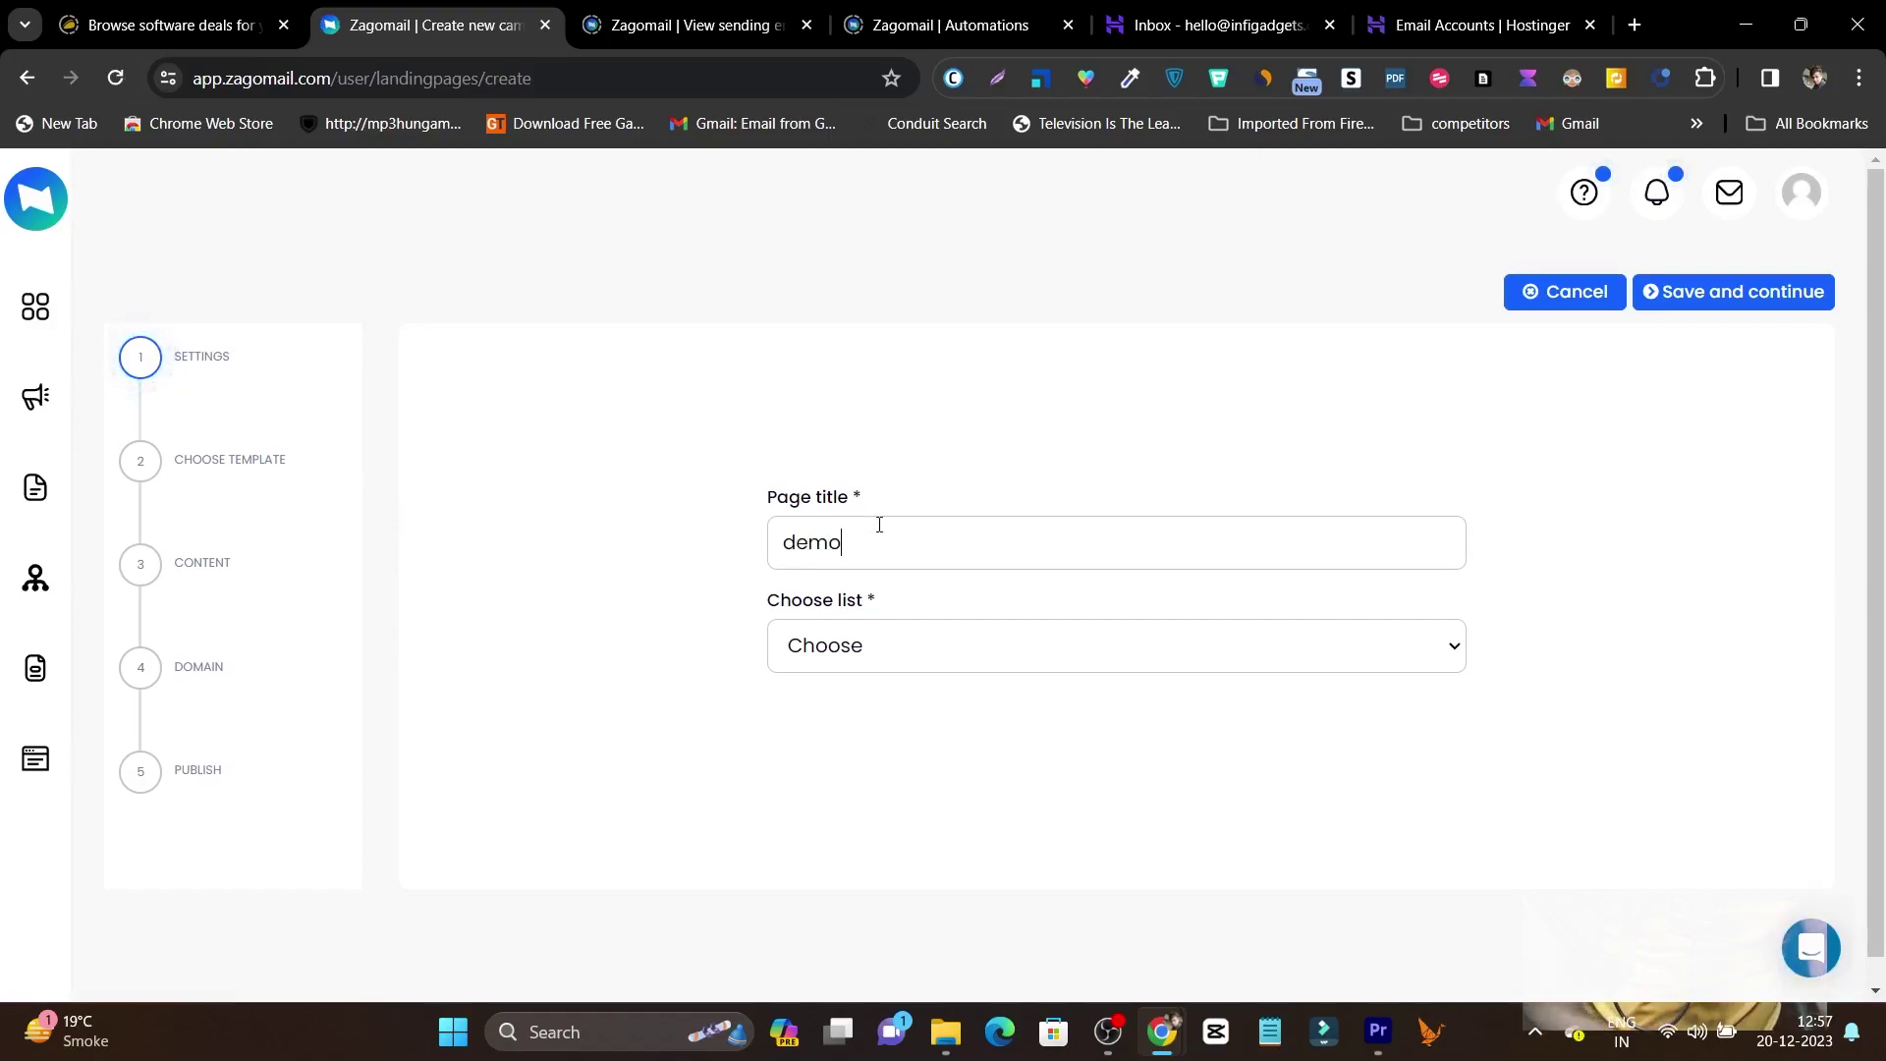
{"action": "left_click", "coordinate": [1711, 292]}
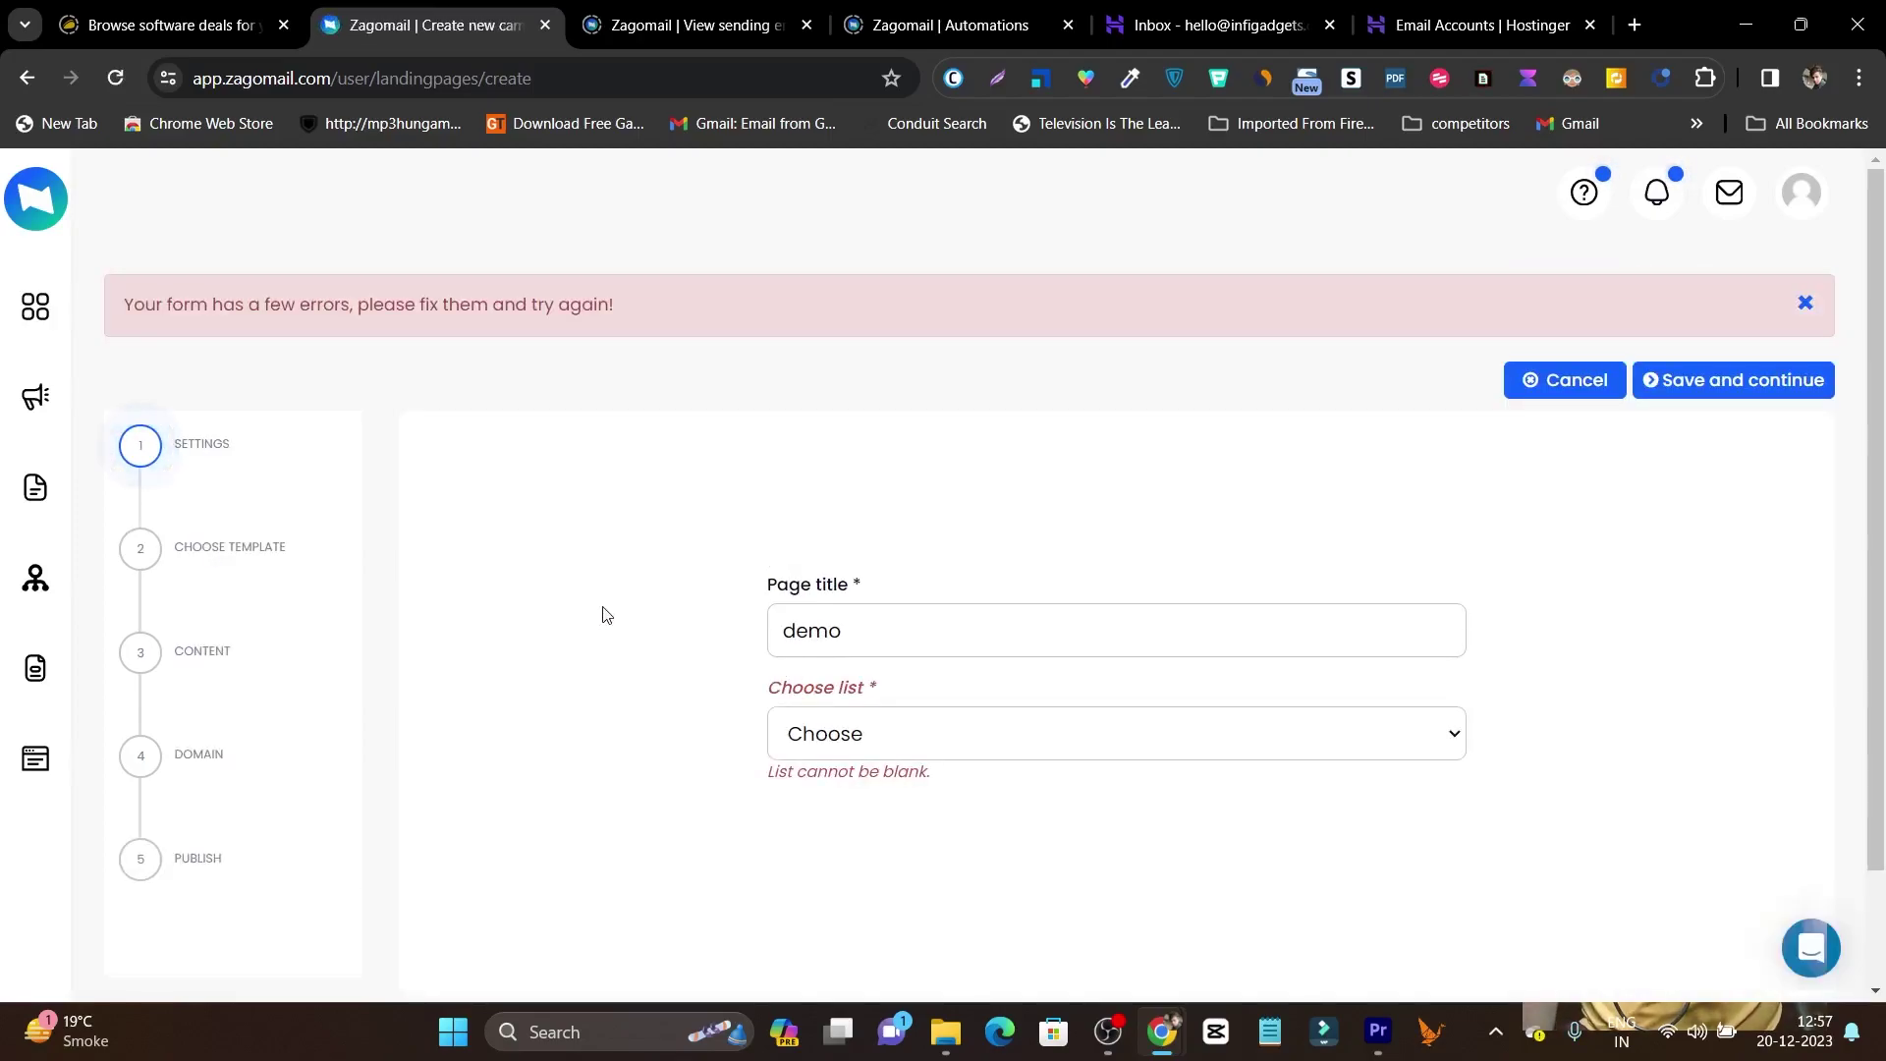
{"action": "left_click", "coordinate": [1108, 626]}
{"action": "type", "text": "1"}
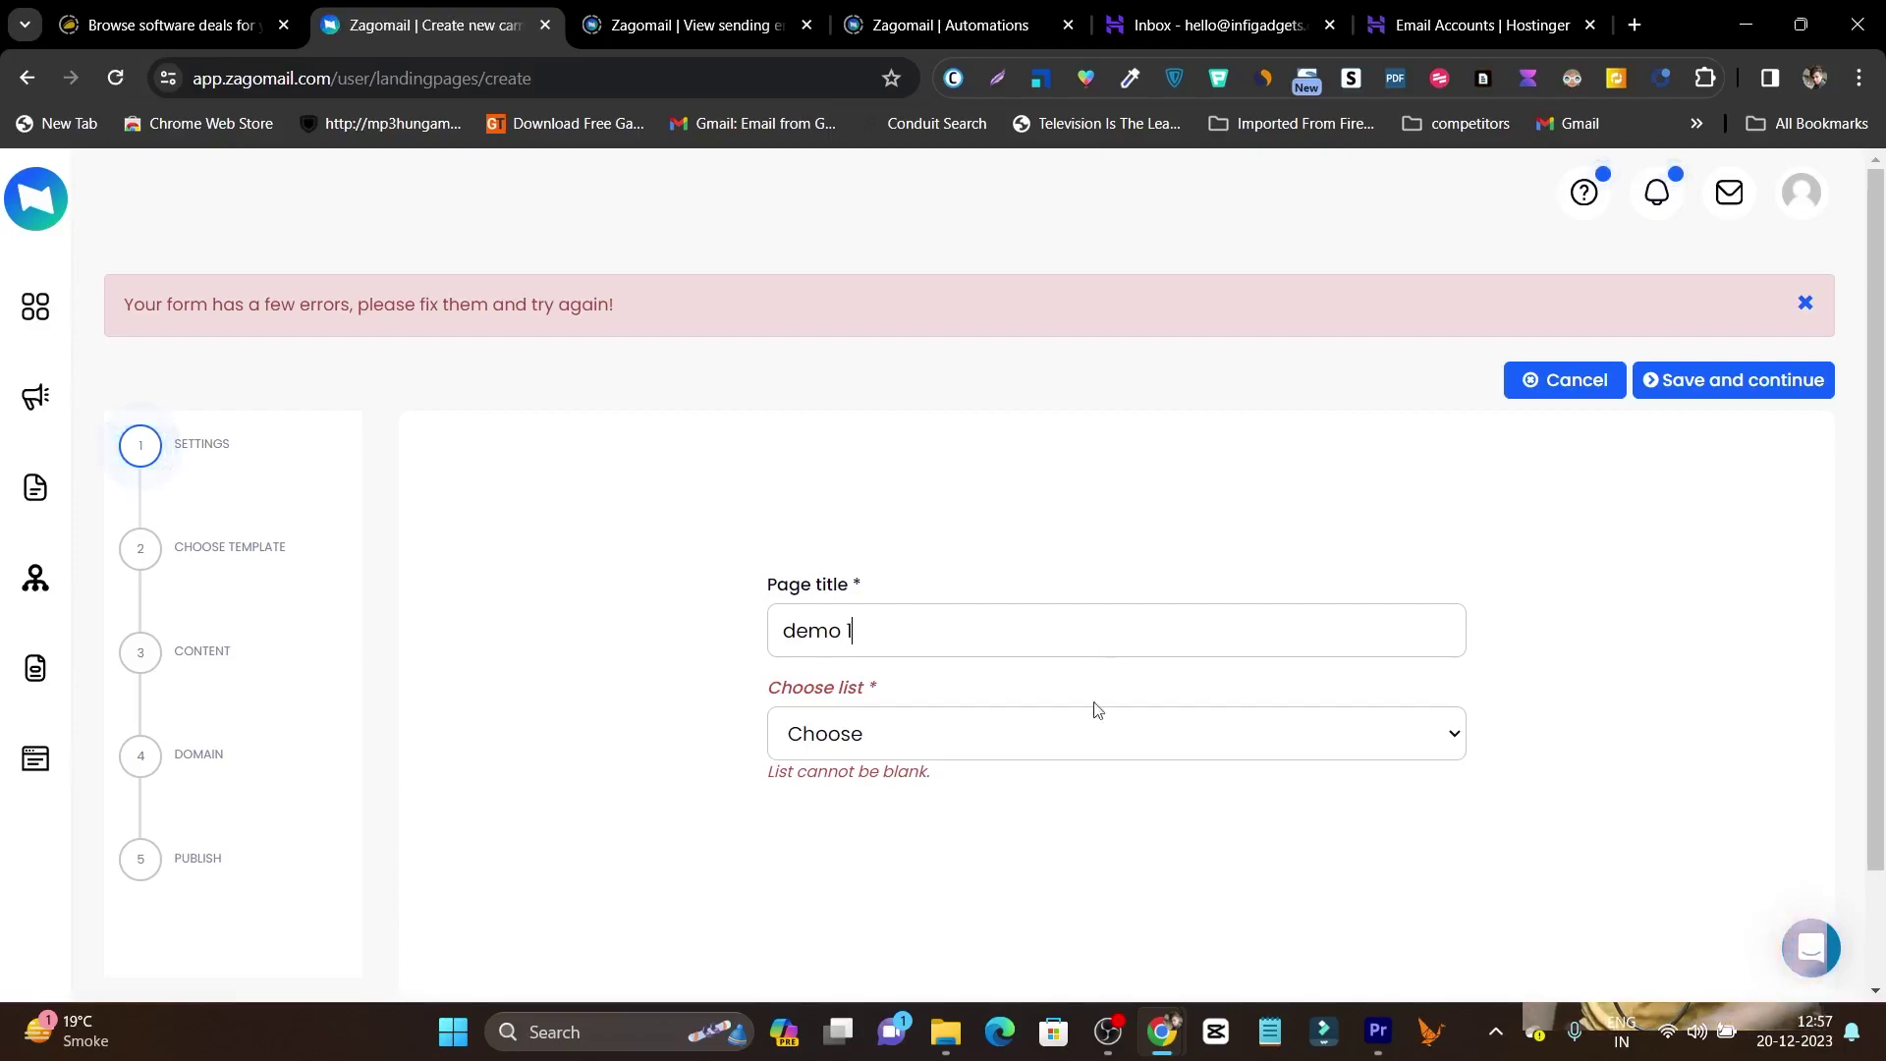
{"action": "left_click", "coordinate": [1062, 741]}
{"action": "left_click", "coordinate": [929, 855]}
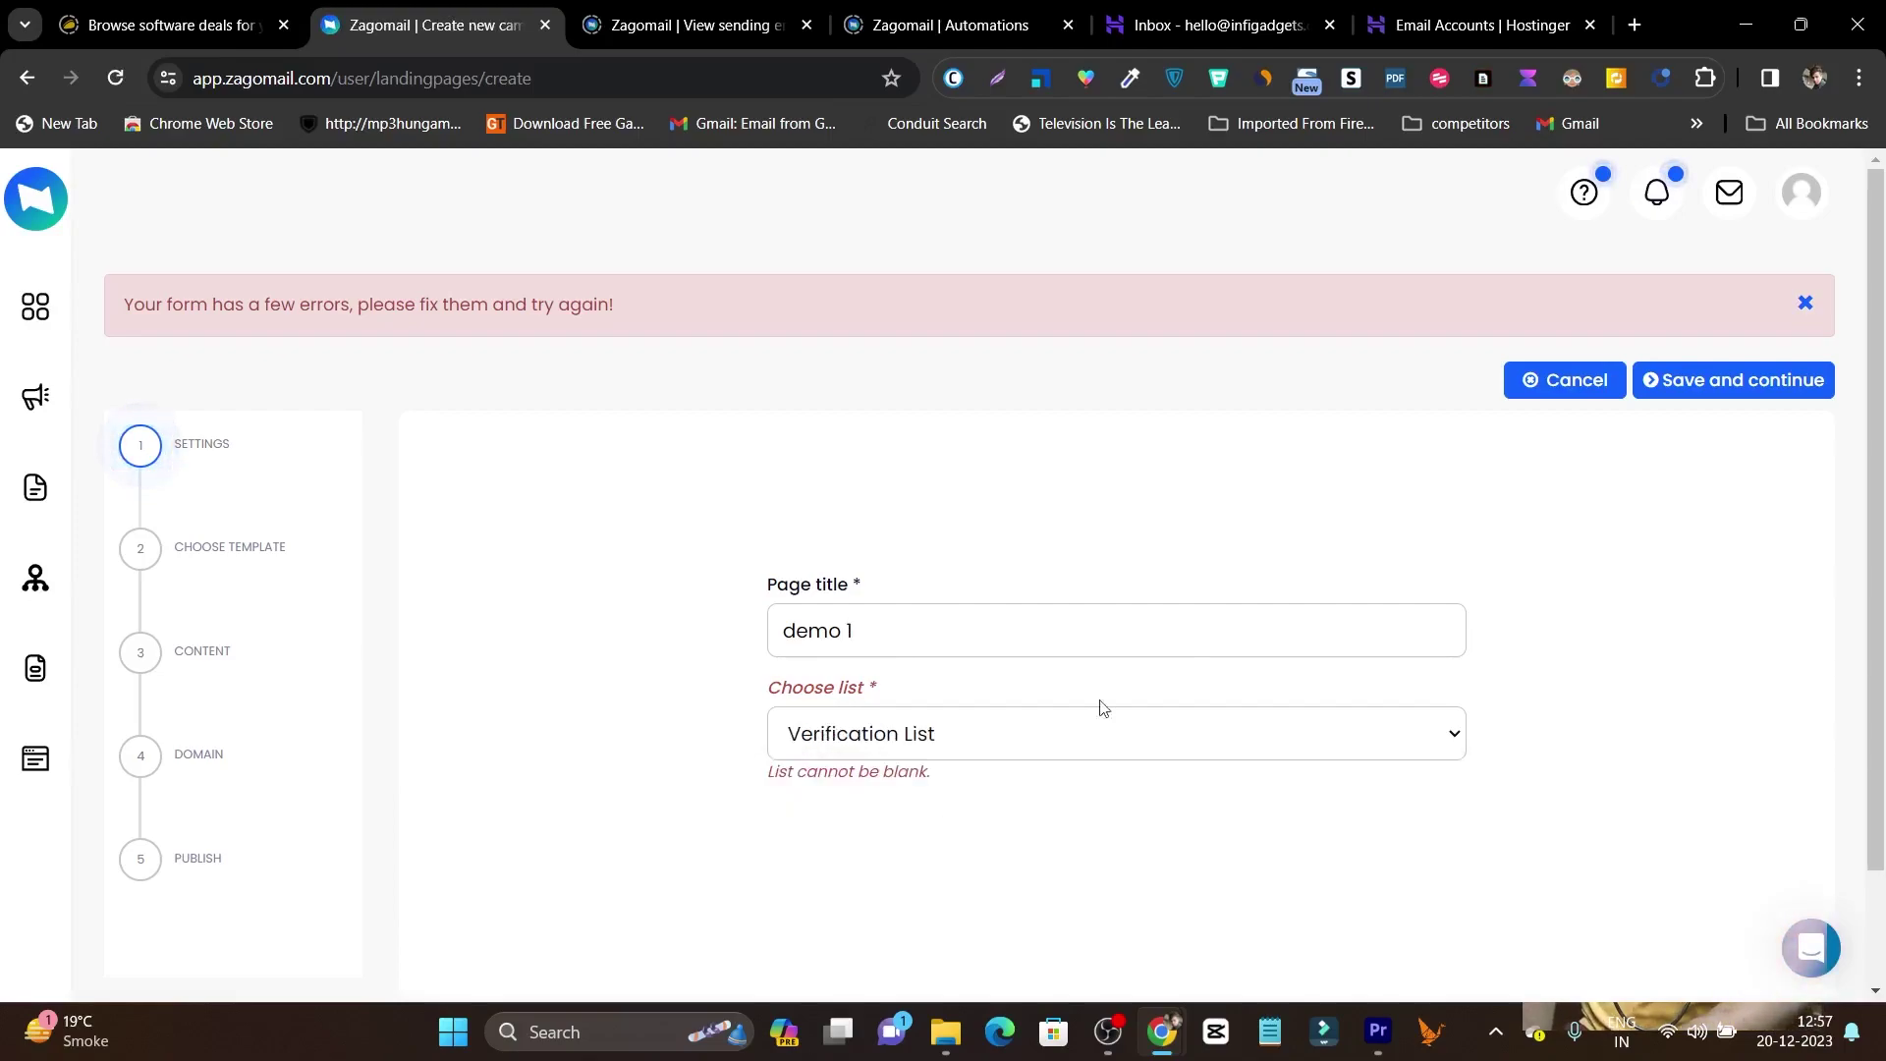
{"action": "left_click", "coordinate": [1768, 391]}
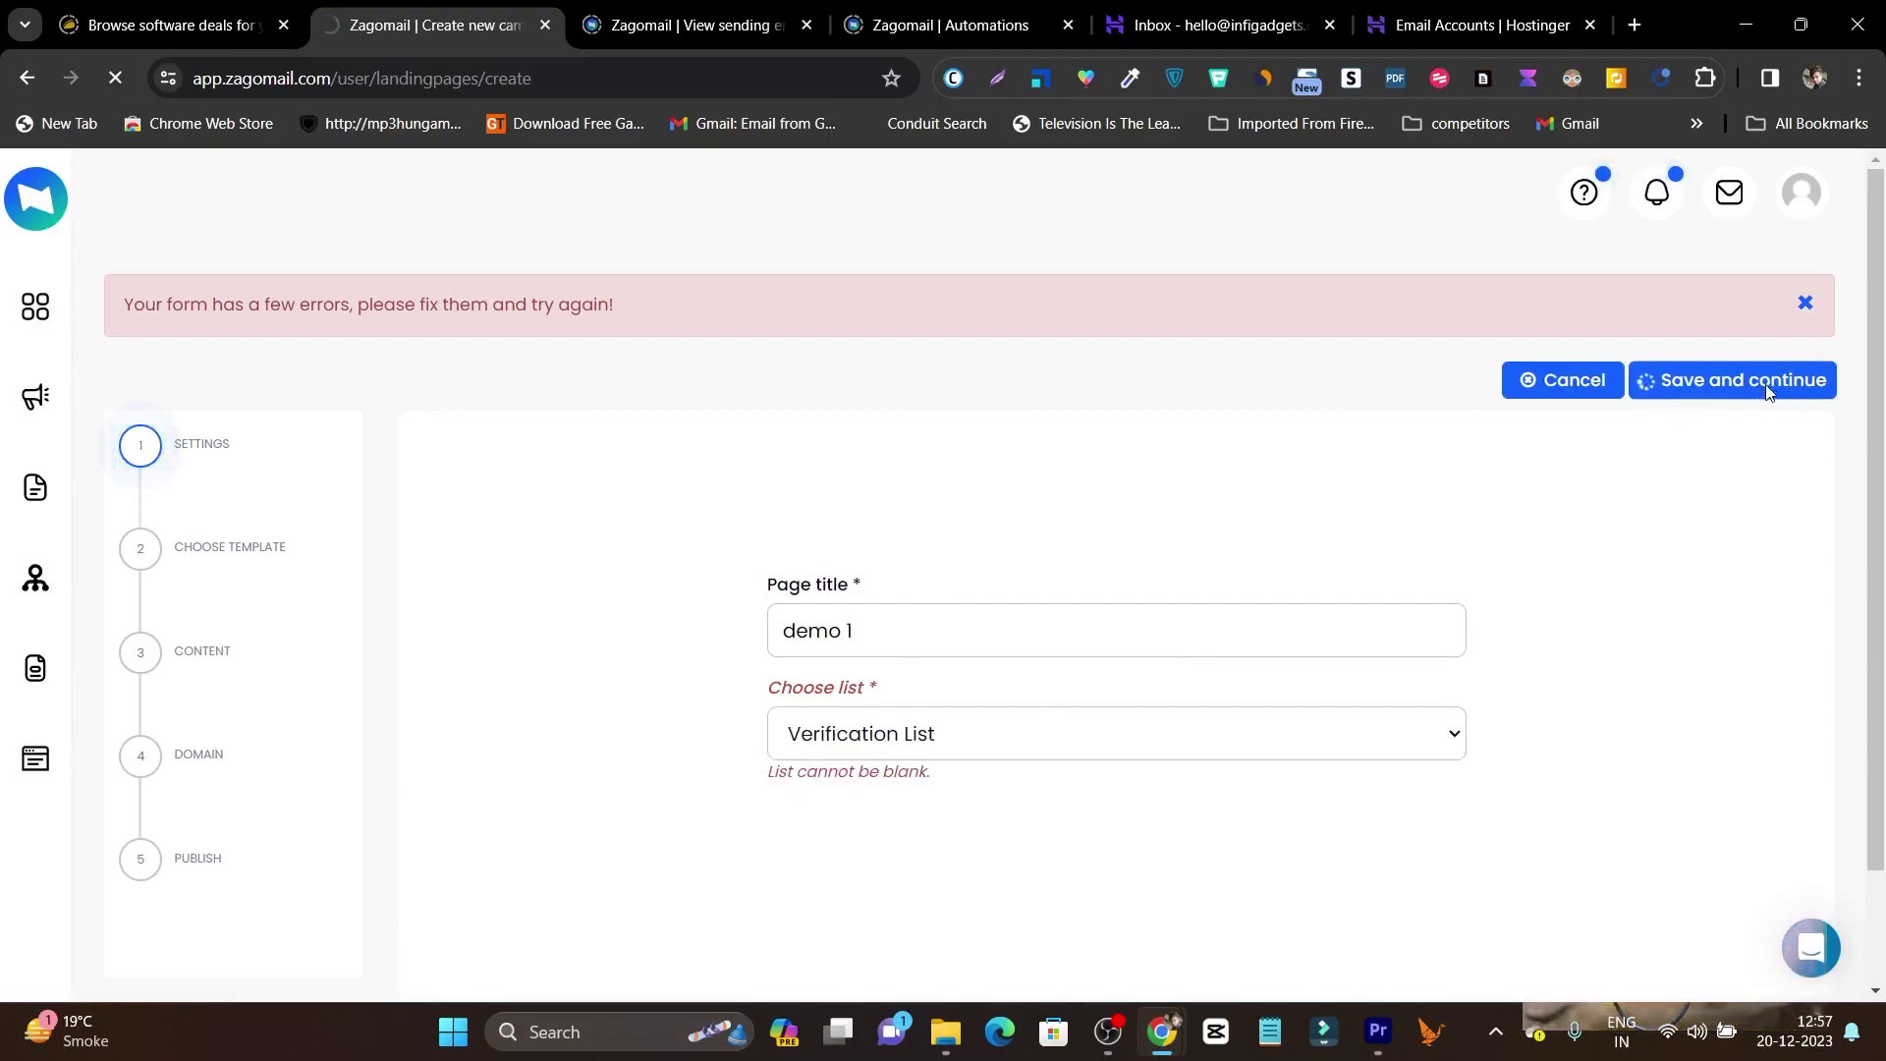
Browse the template grid and choose the nail-polish template for demo 1.
{"action": "scroll", "coordinate": [1130, 457], "scroll_direction": "down", "scroll_amount": 10}
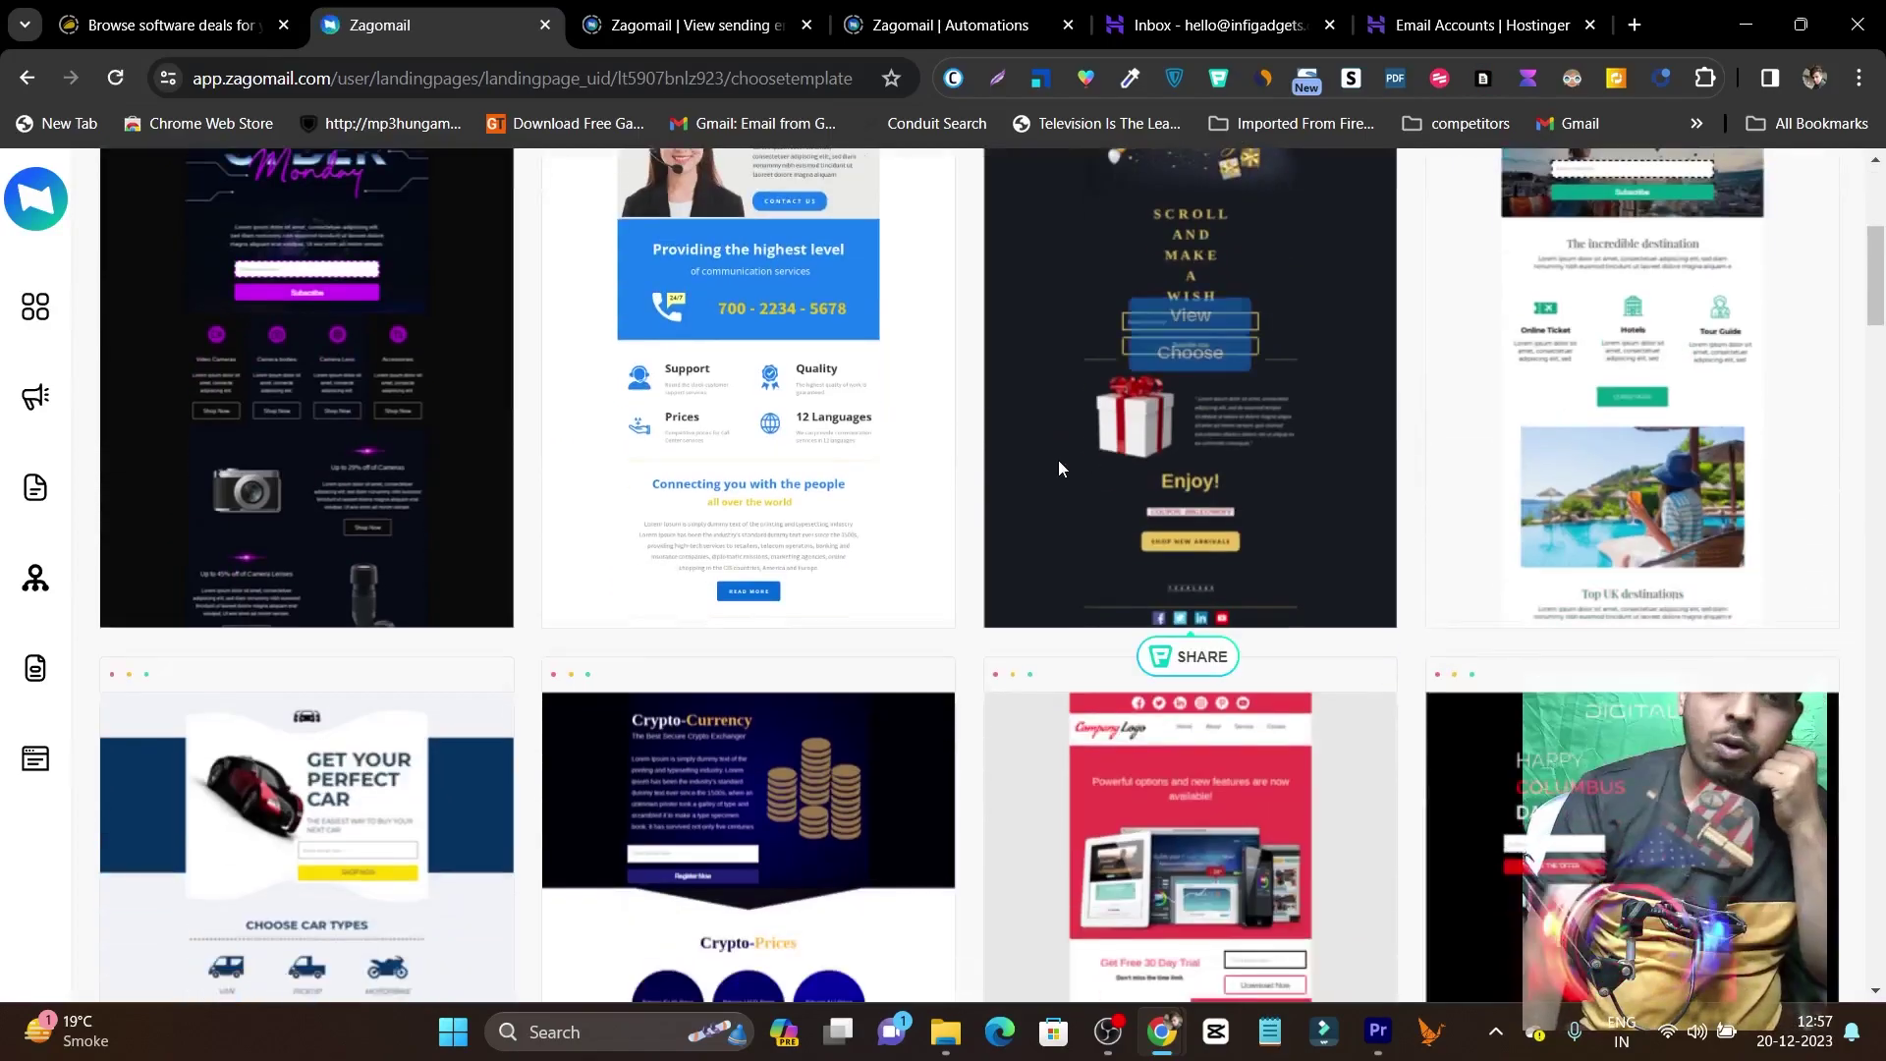
{"action": "scroll", "coordinate": [1460, 604], "scroll_direction": "down", "scroll_amount": 10}
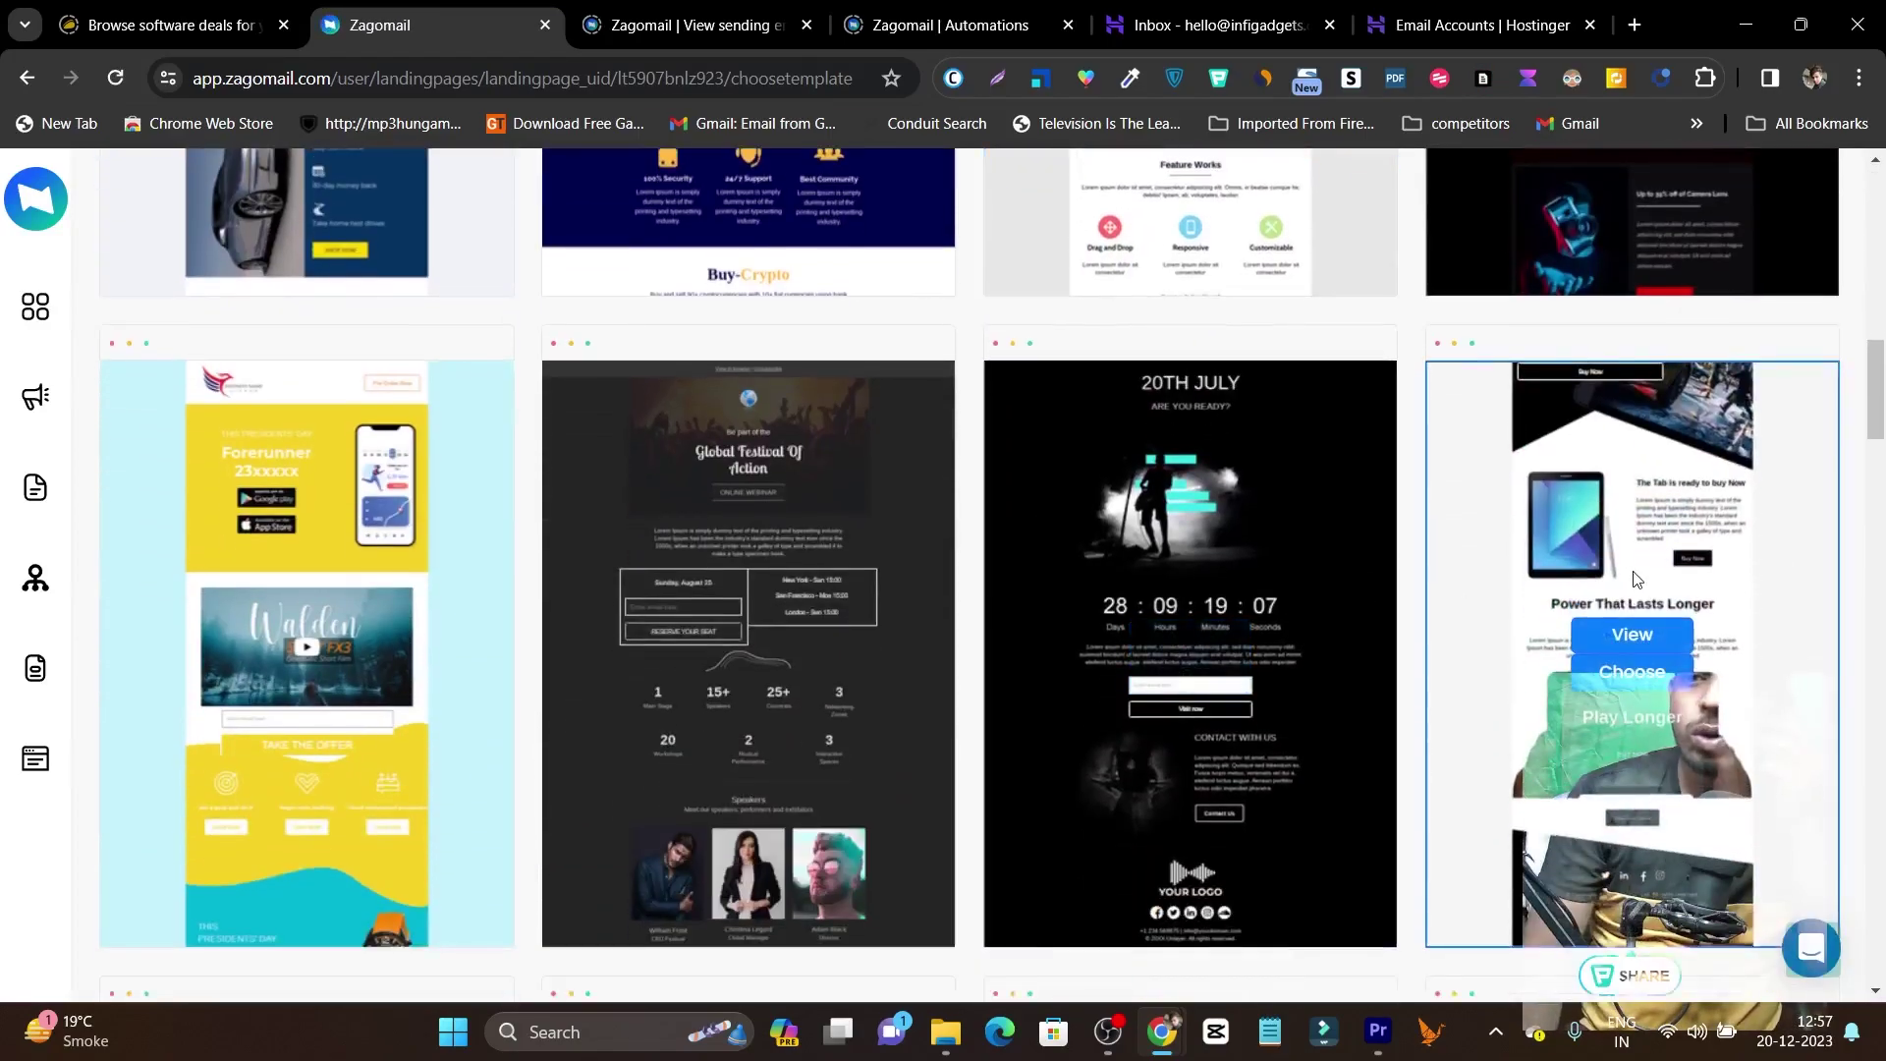
{"action": "scroll", "coordinate": [1636, 578], "scroll_direction": "down", "scroll_amount": 5}
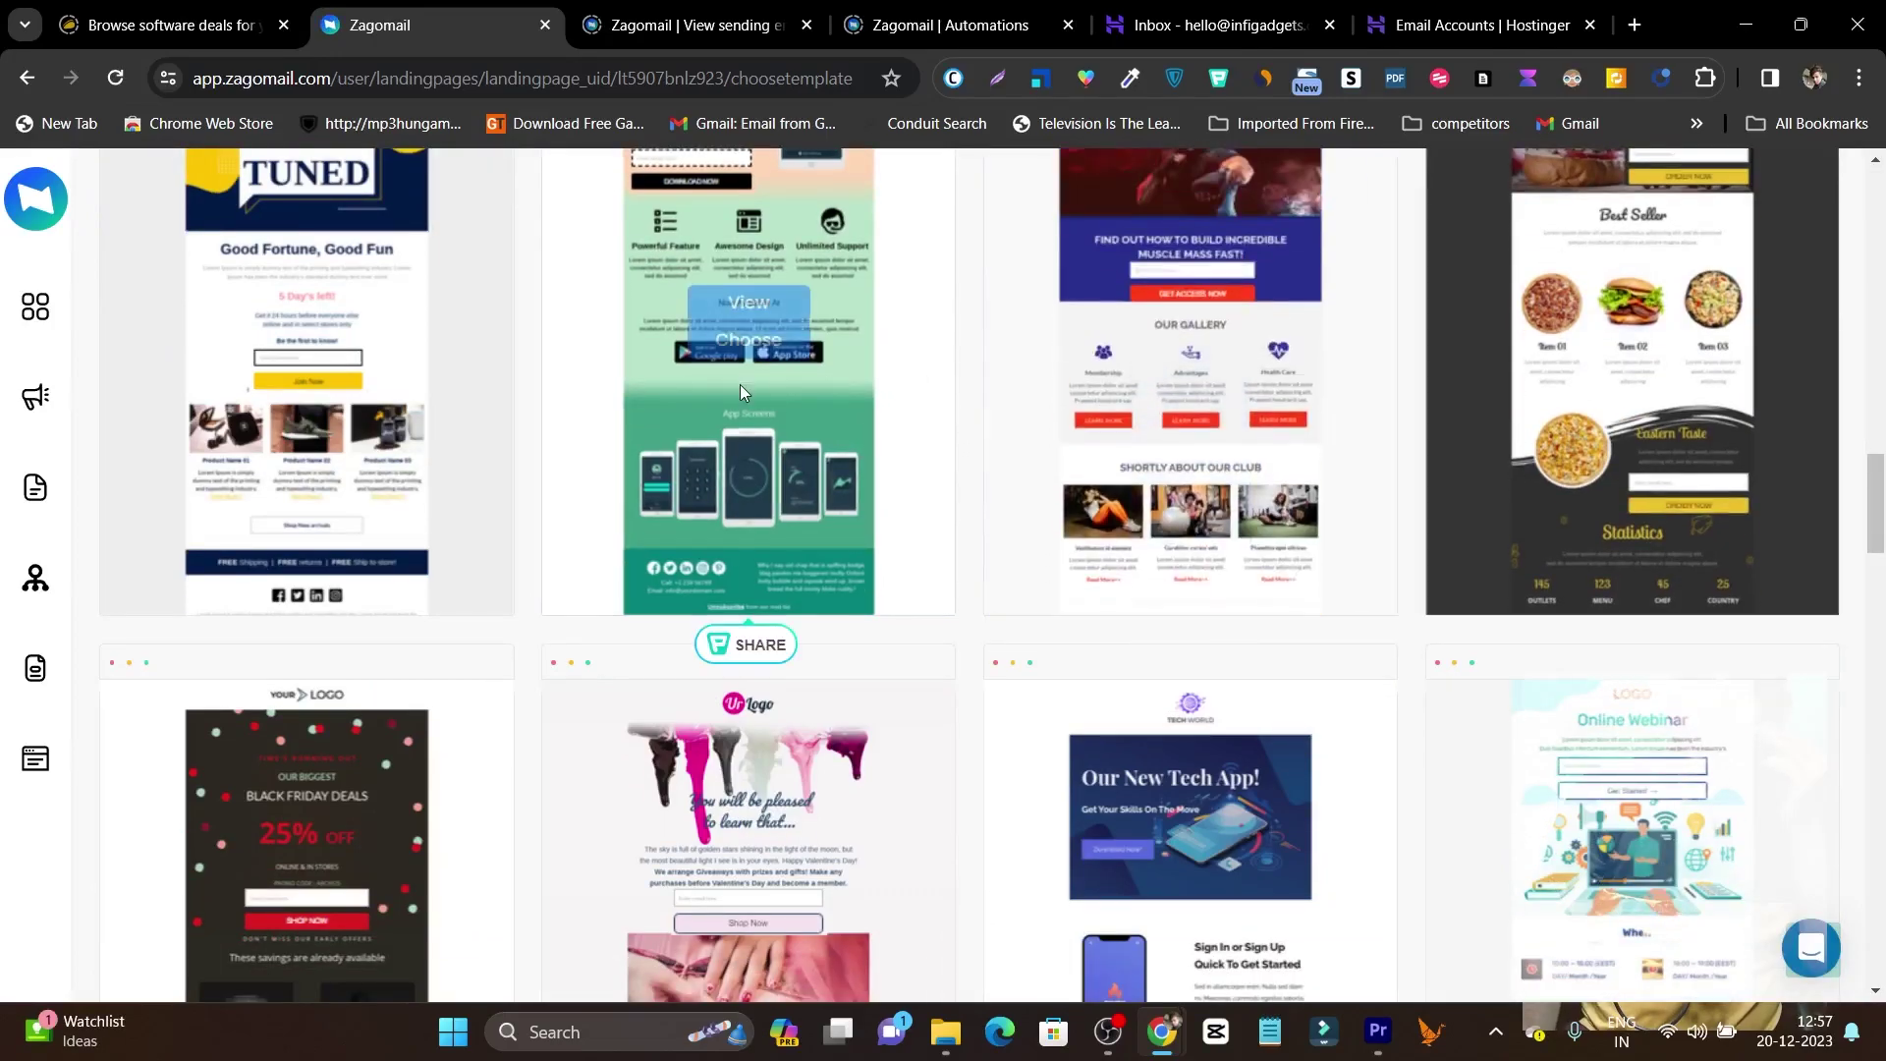
{"action": "scroll", "coordinate": [737, 432], "scroll_direction": "up", "scroll_amount": 4}
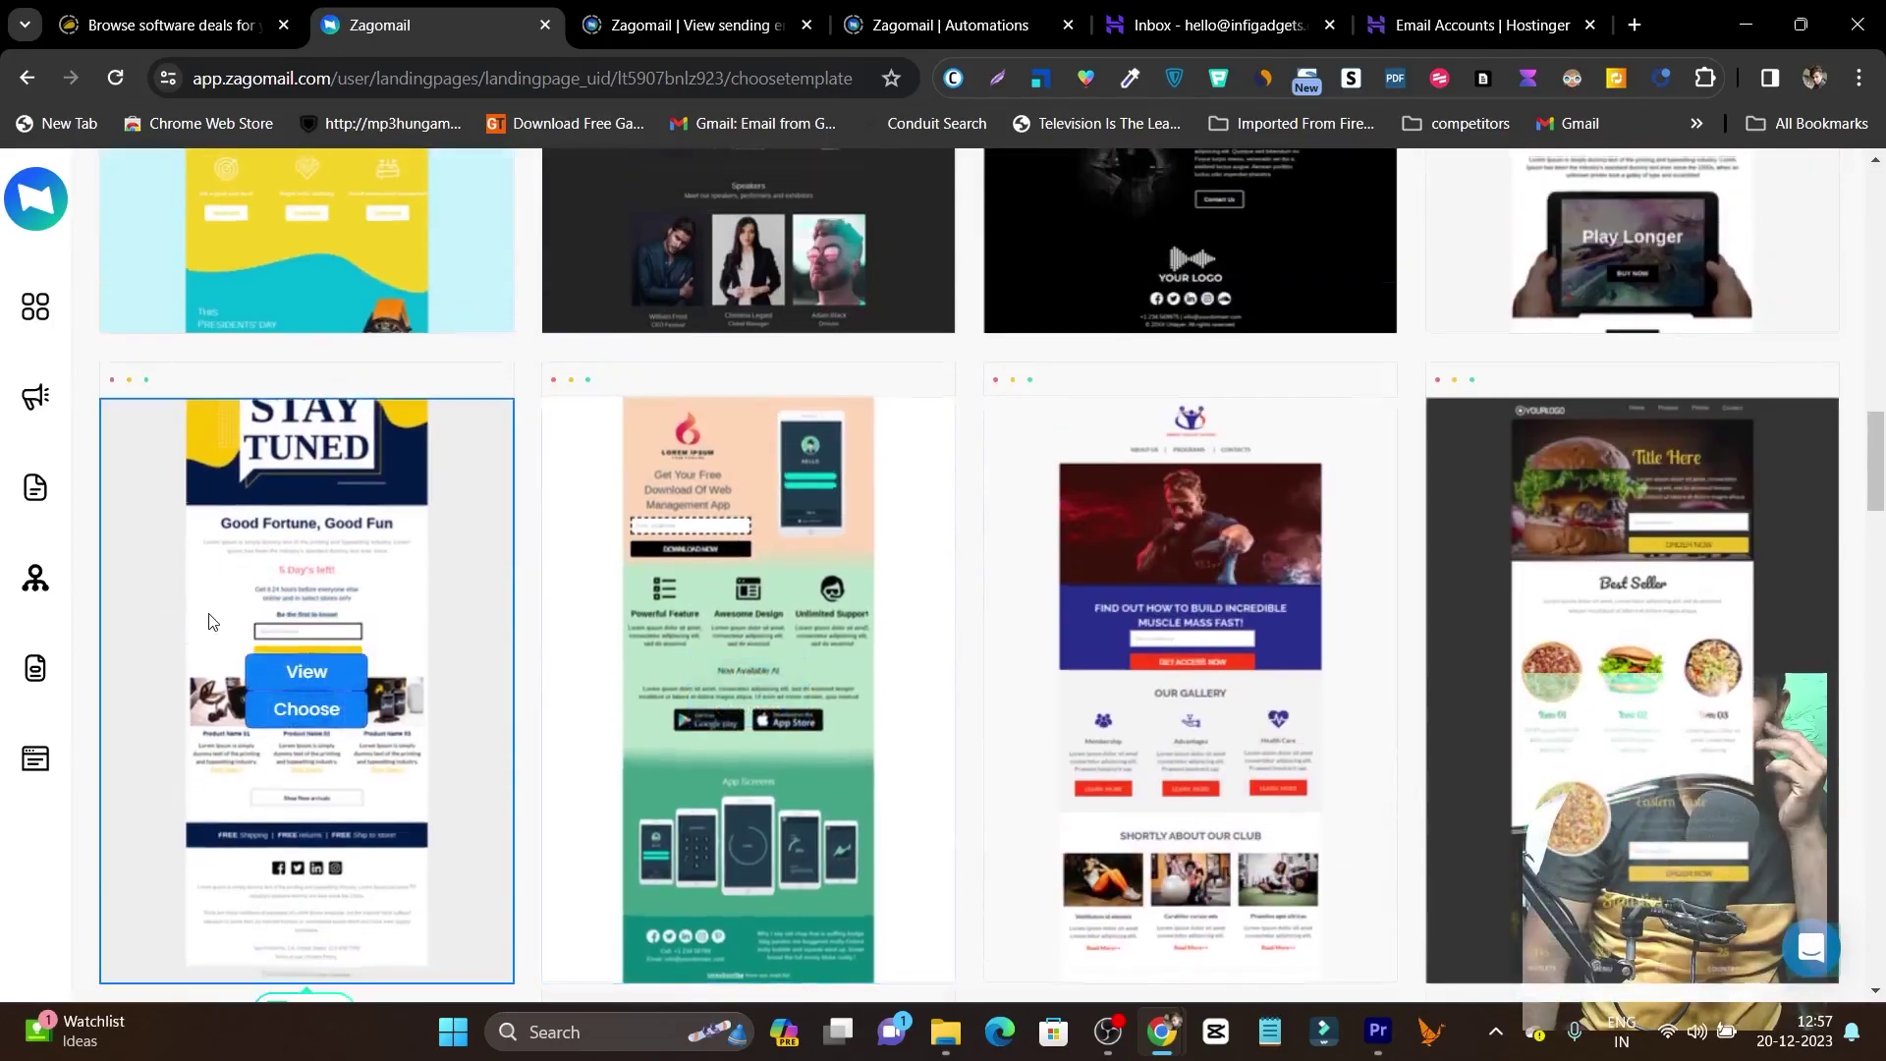
{"action": "scroll", "coordinate": [228, 615], "scroll_direction": "down", "scroll_amount": 6}
{"action": "scroll", "coordinate": [1028, 572], "scroll_direction": "down", "scroll_amount": 3}
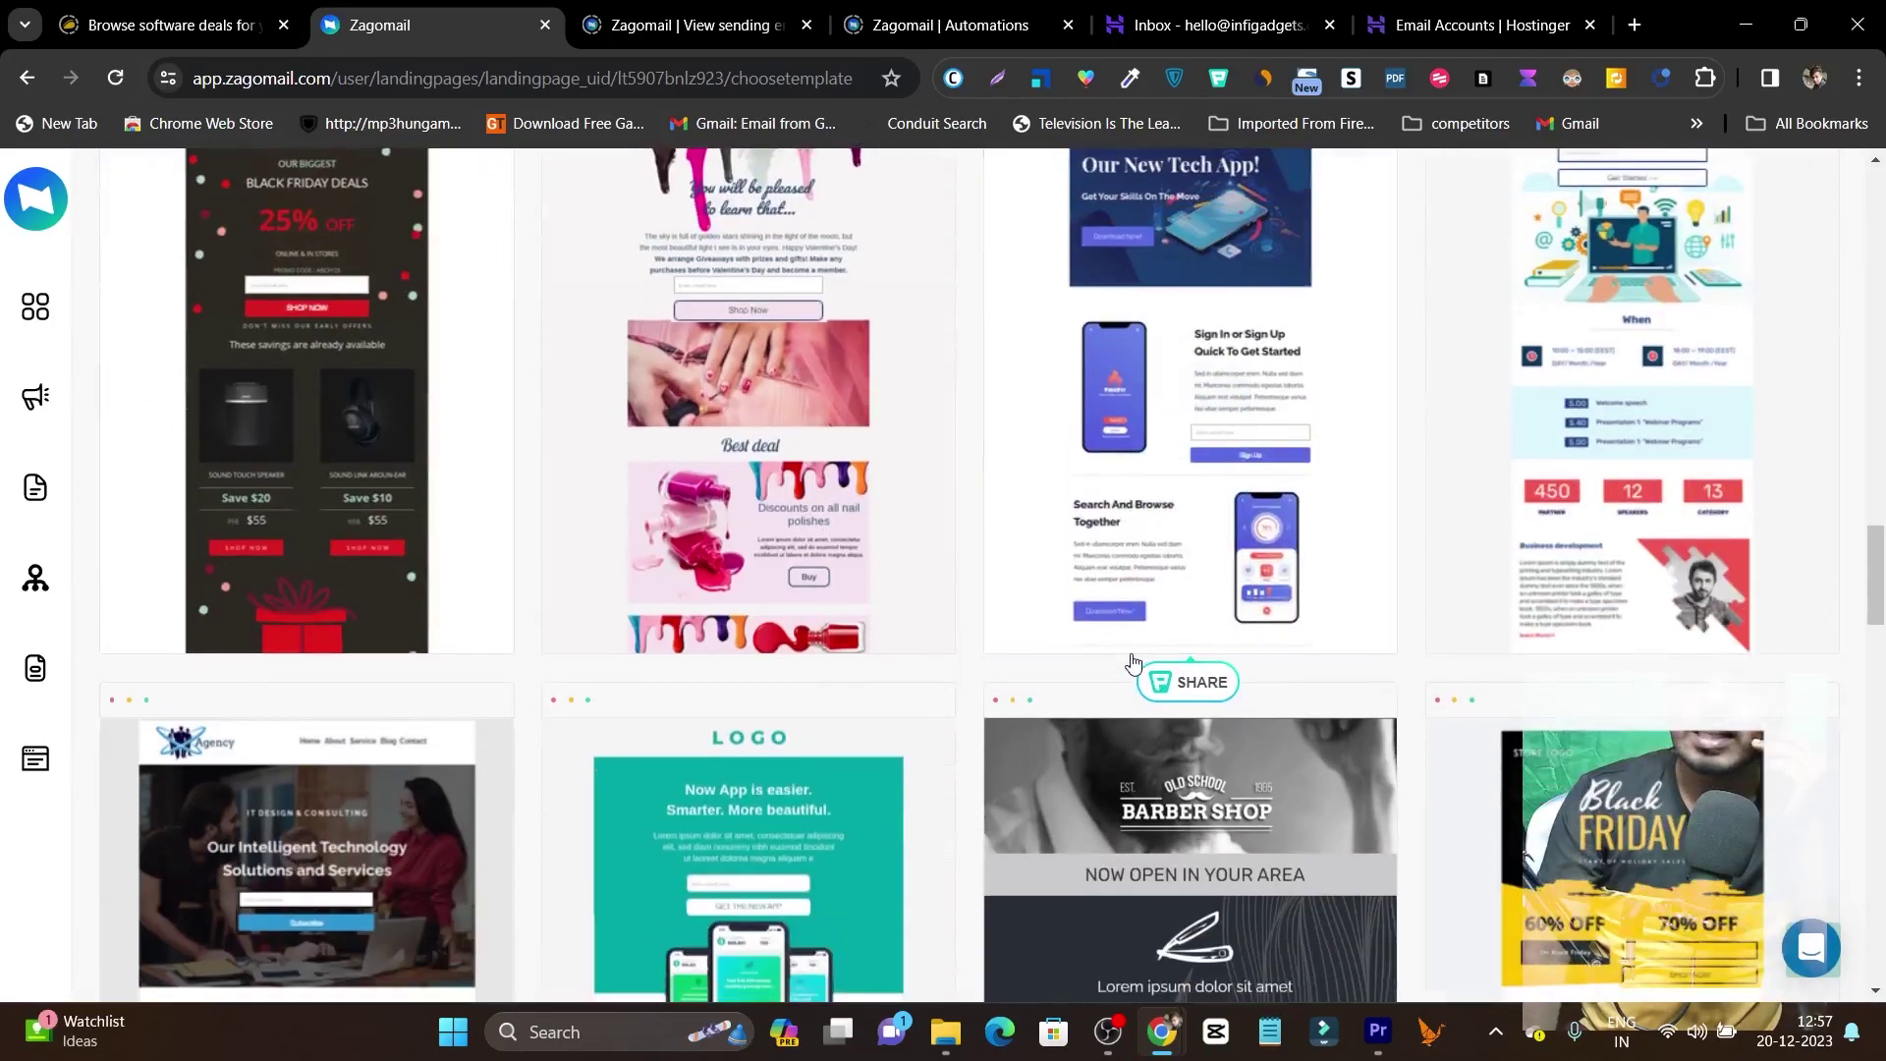
{"action": "scroll", "coordinate": [732, 535], "scroll_direction": "up", "scroll_amount": 4}
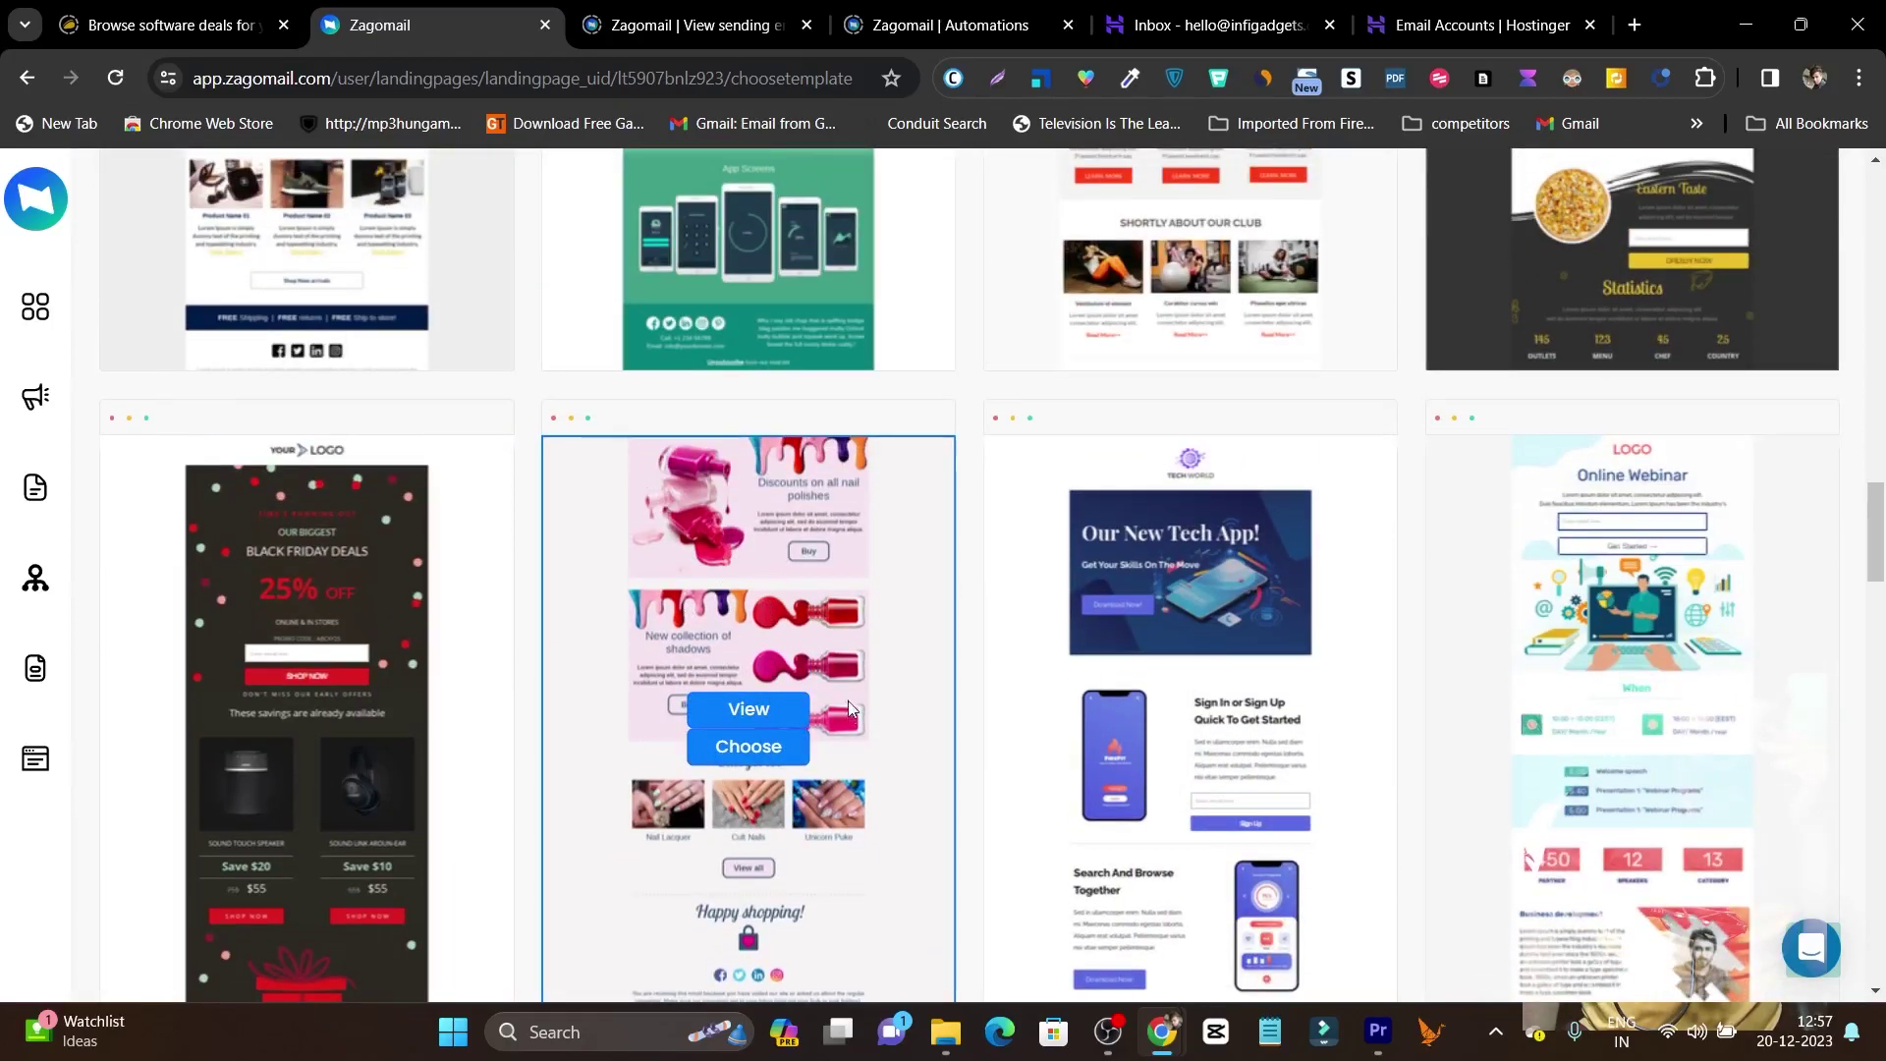
{"action": "left_click", "coordinate": [756, 751]}
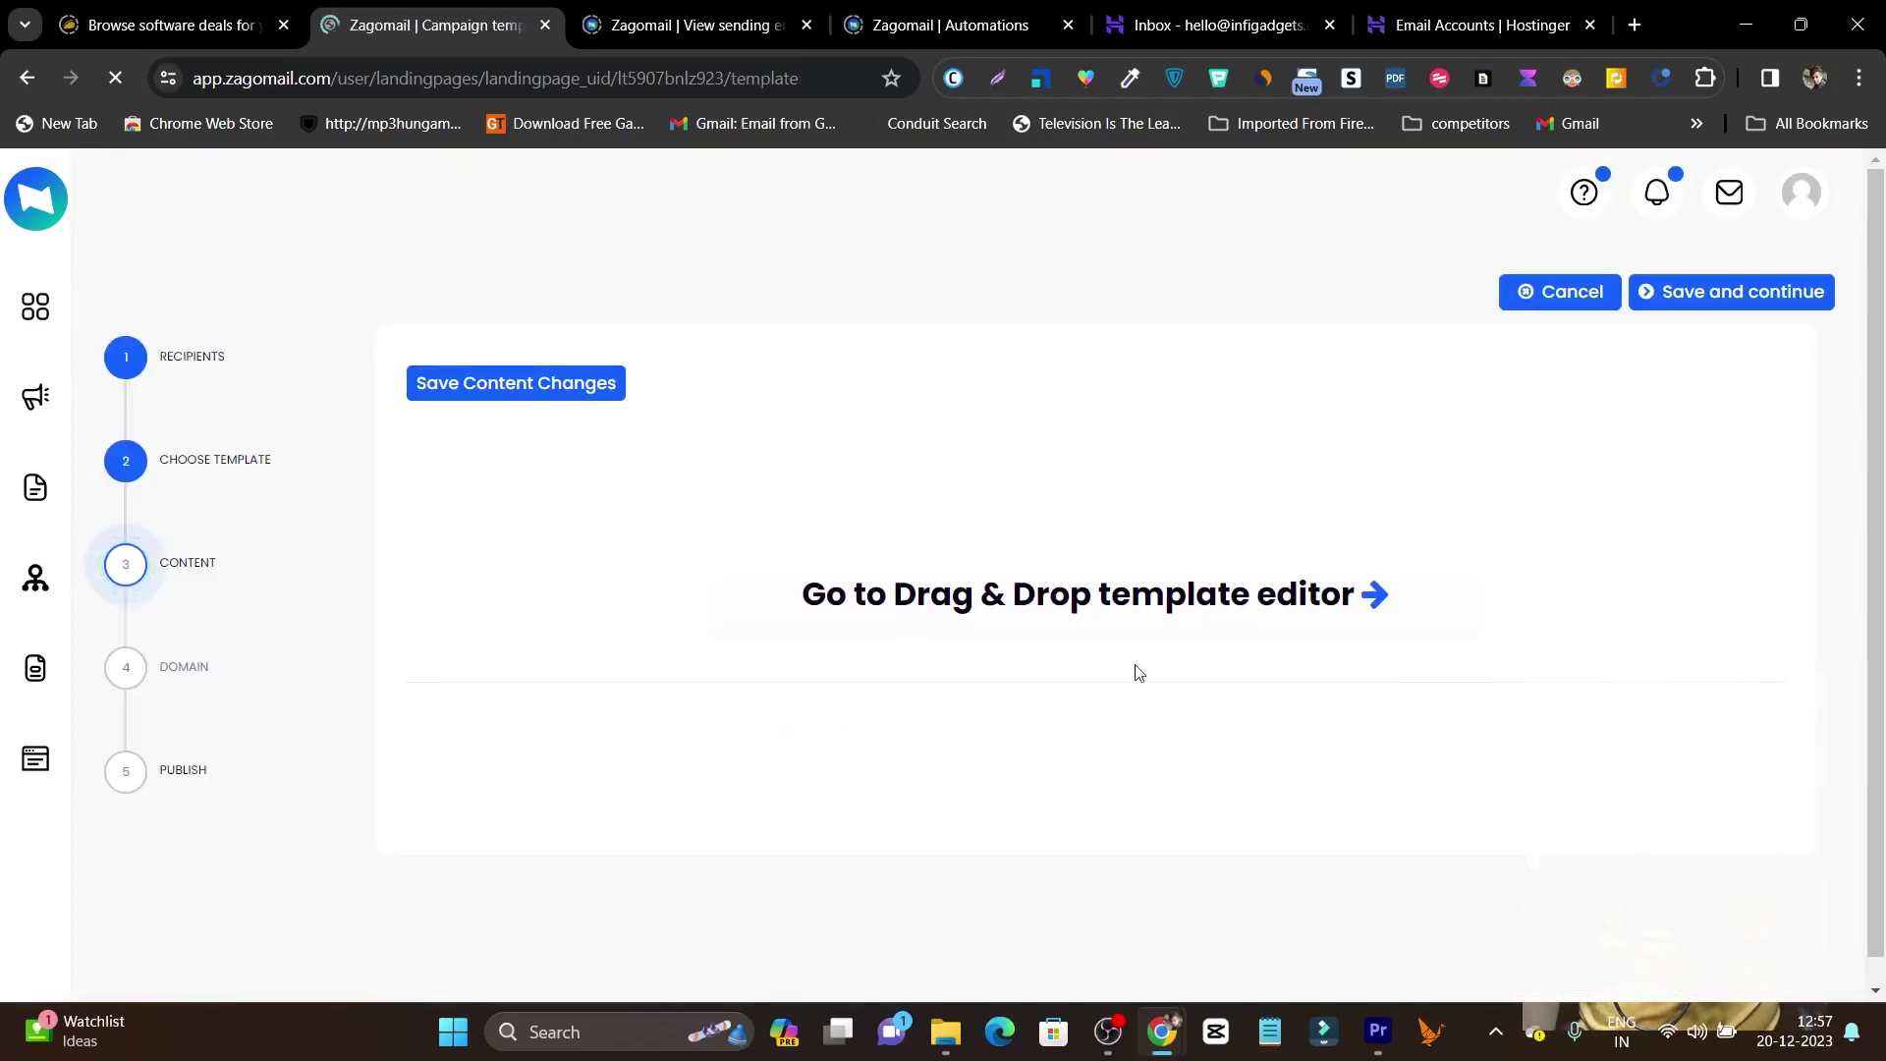
Open the nail-polish page in the drag-and-drop editor and inspect its logo, text and signup form blocks.
{"action": "left_click", "coordinate": [1017, 594]}
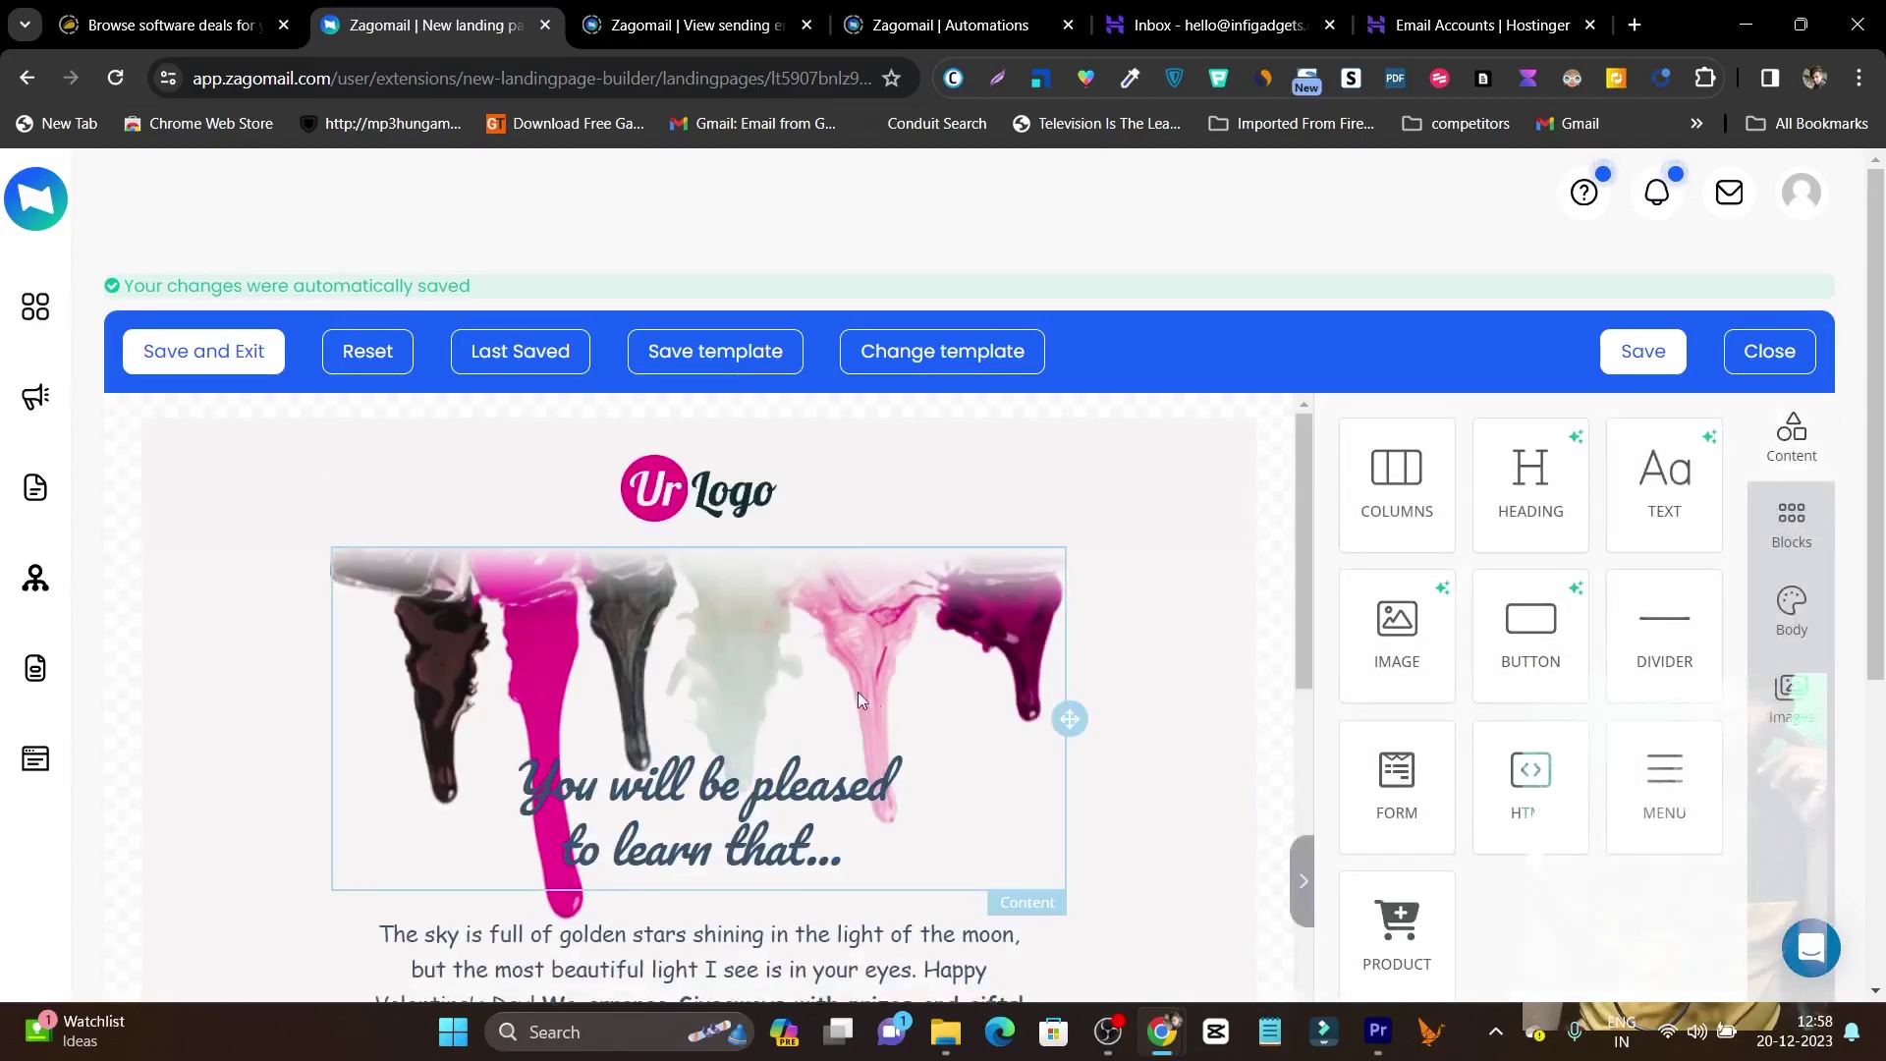
{"action": "left_click", "coordinate": [741, 468]}
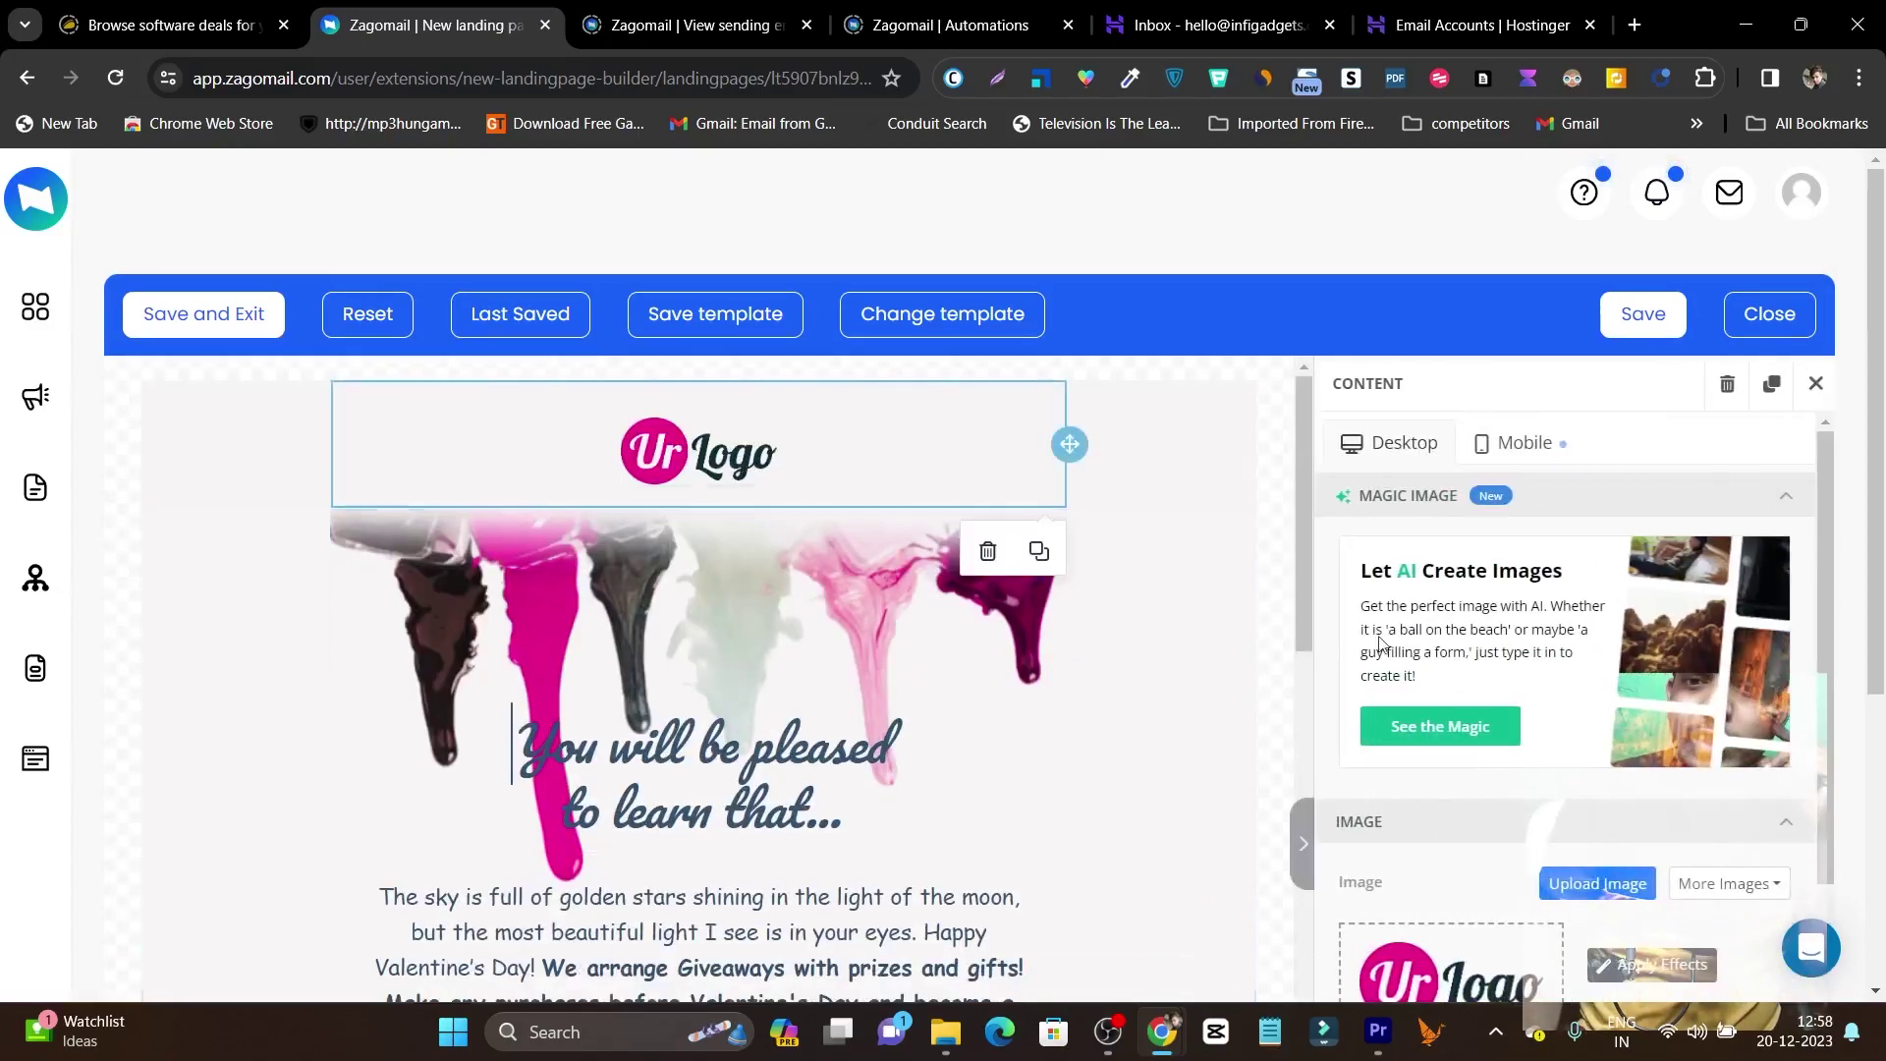
{"action": "left_click", "coordinate": [879, 625]}
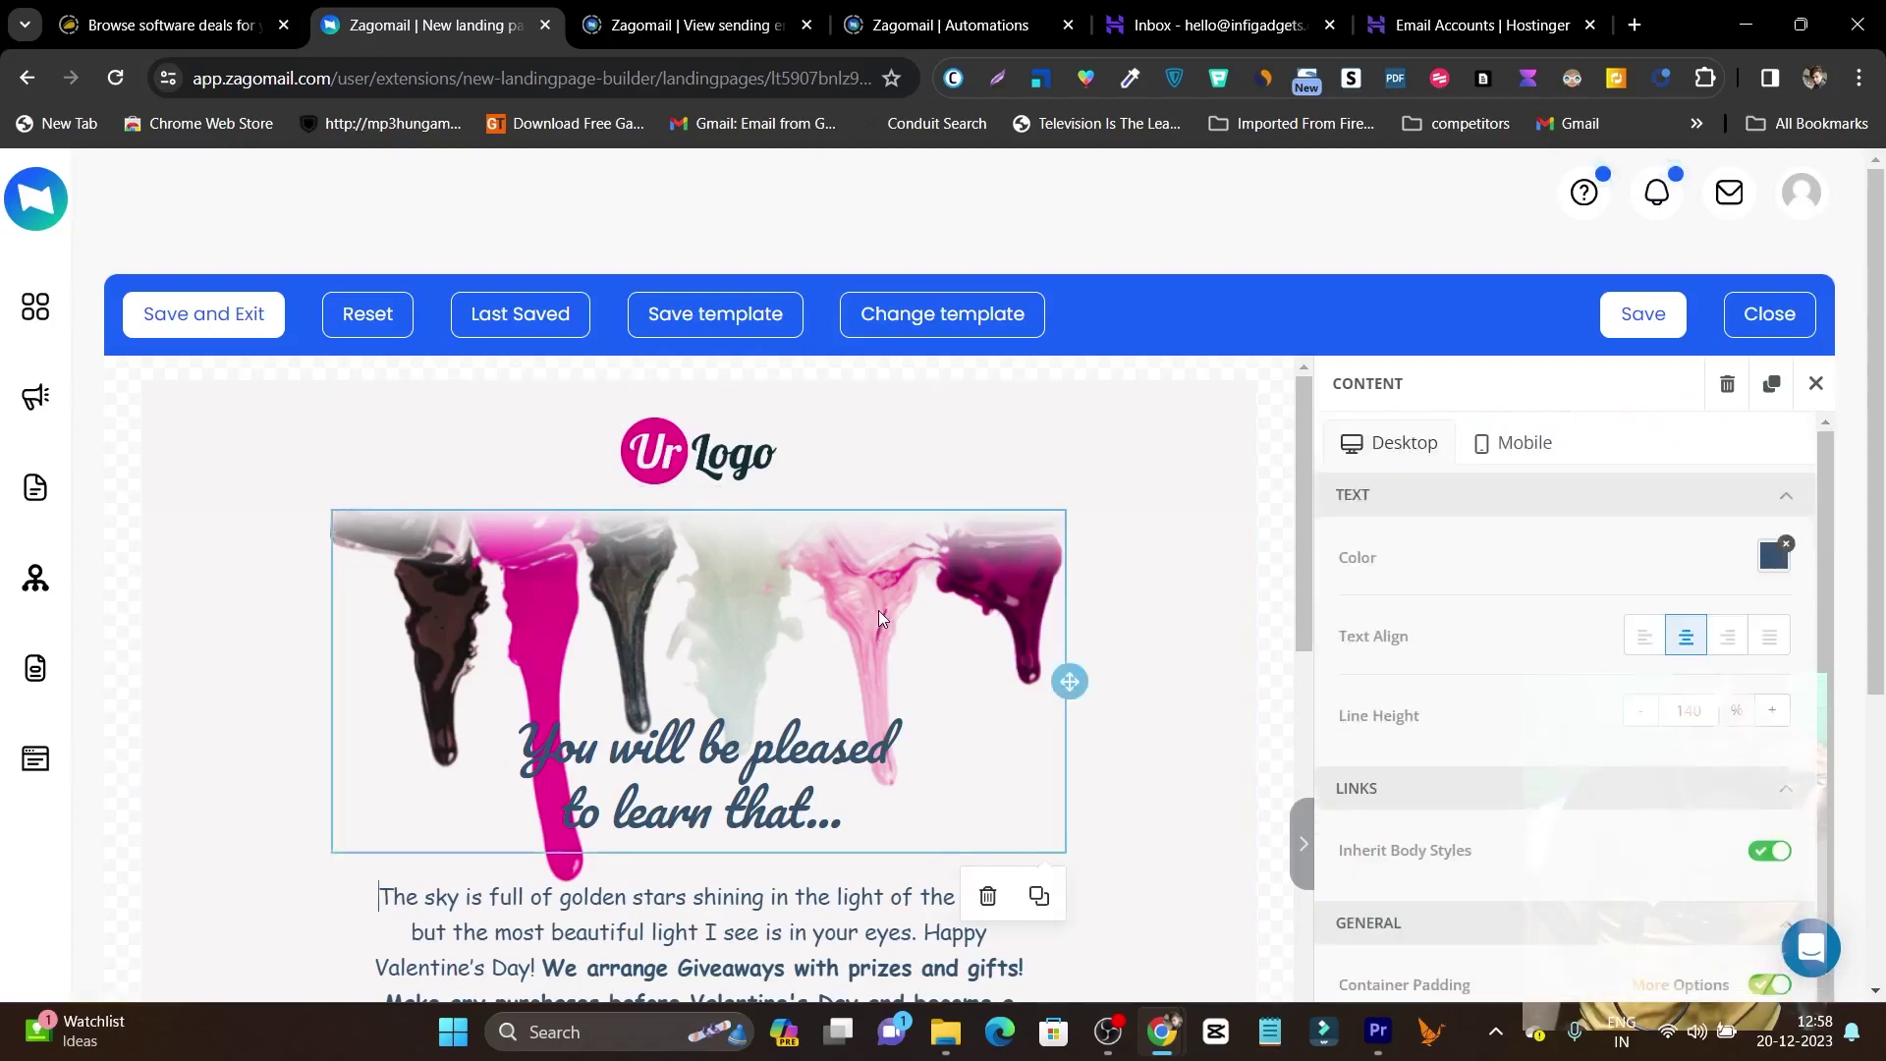
{"action": "scroll", "coordinate": [878, 610], "scroll_direction": "down", "scroll_amount": 4}
{"action": "left_click", "coordinate": [732, 503]}
{"action": "scroll", "coordinate": [794, 680], "scroll_direction": "down", "scroll_amount": 3}
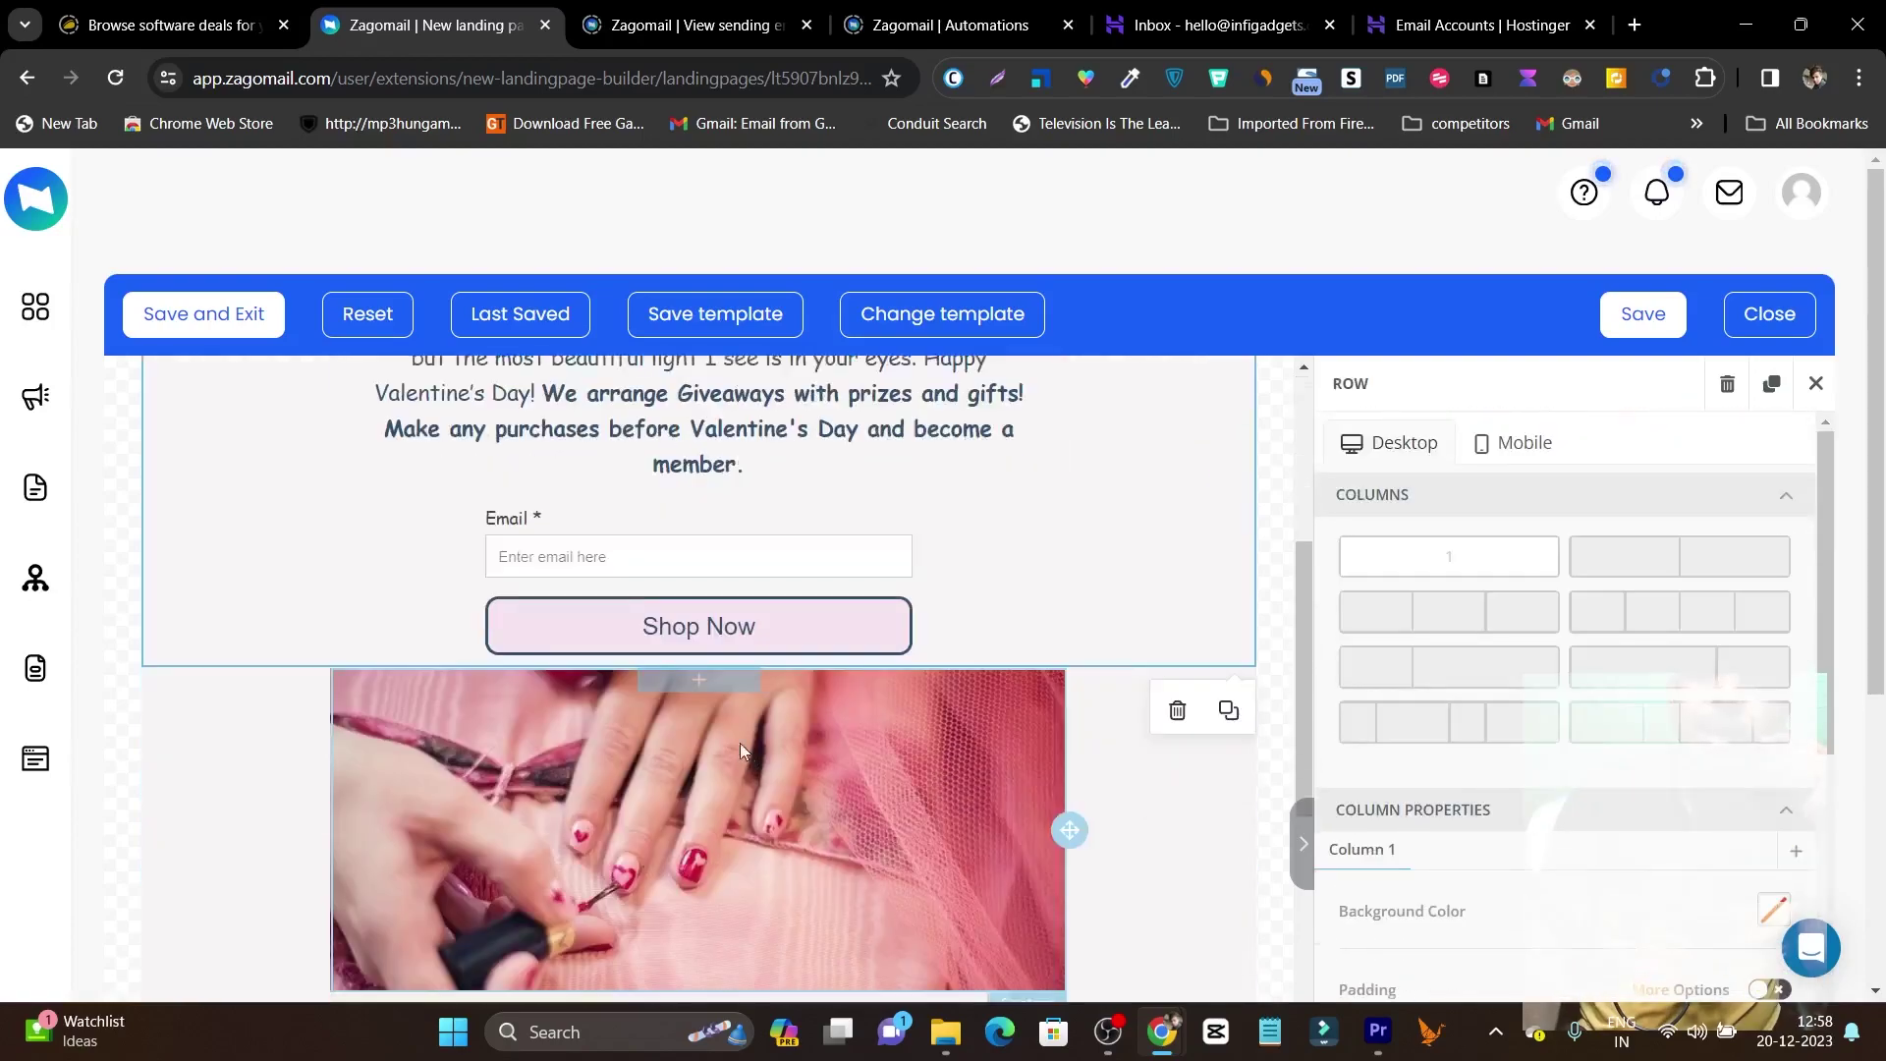
{"action": "left_click", "coordinate": [521, 538]}
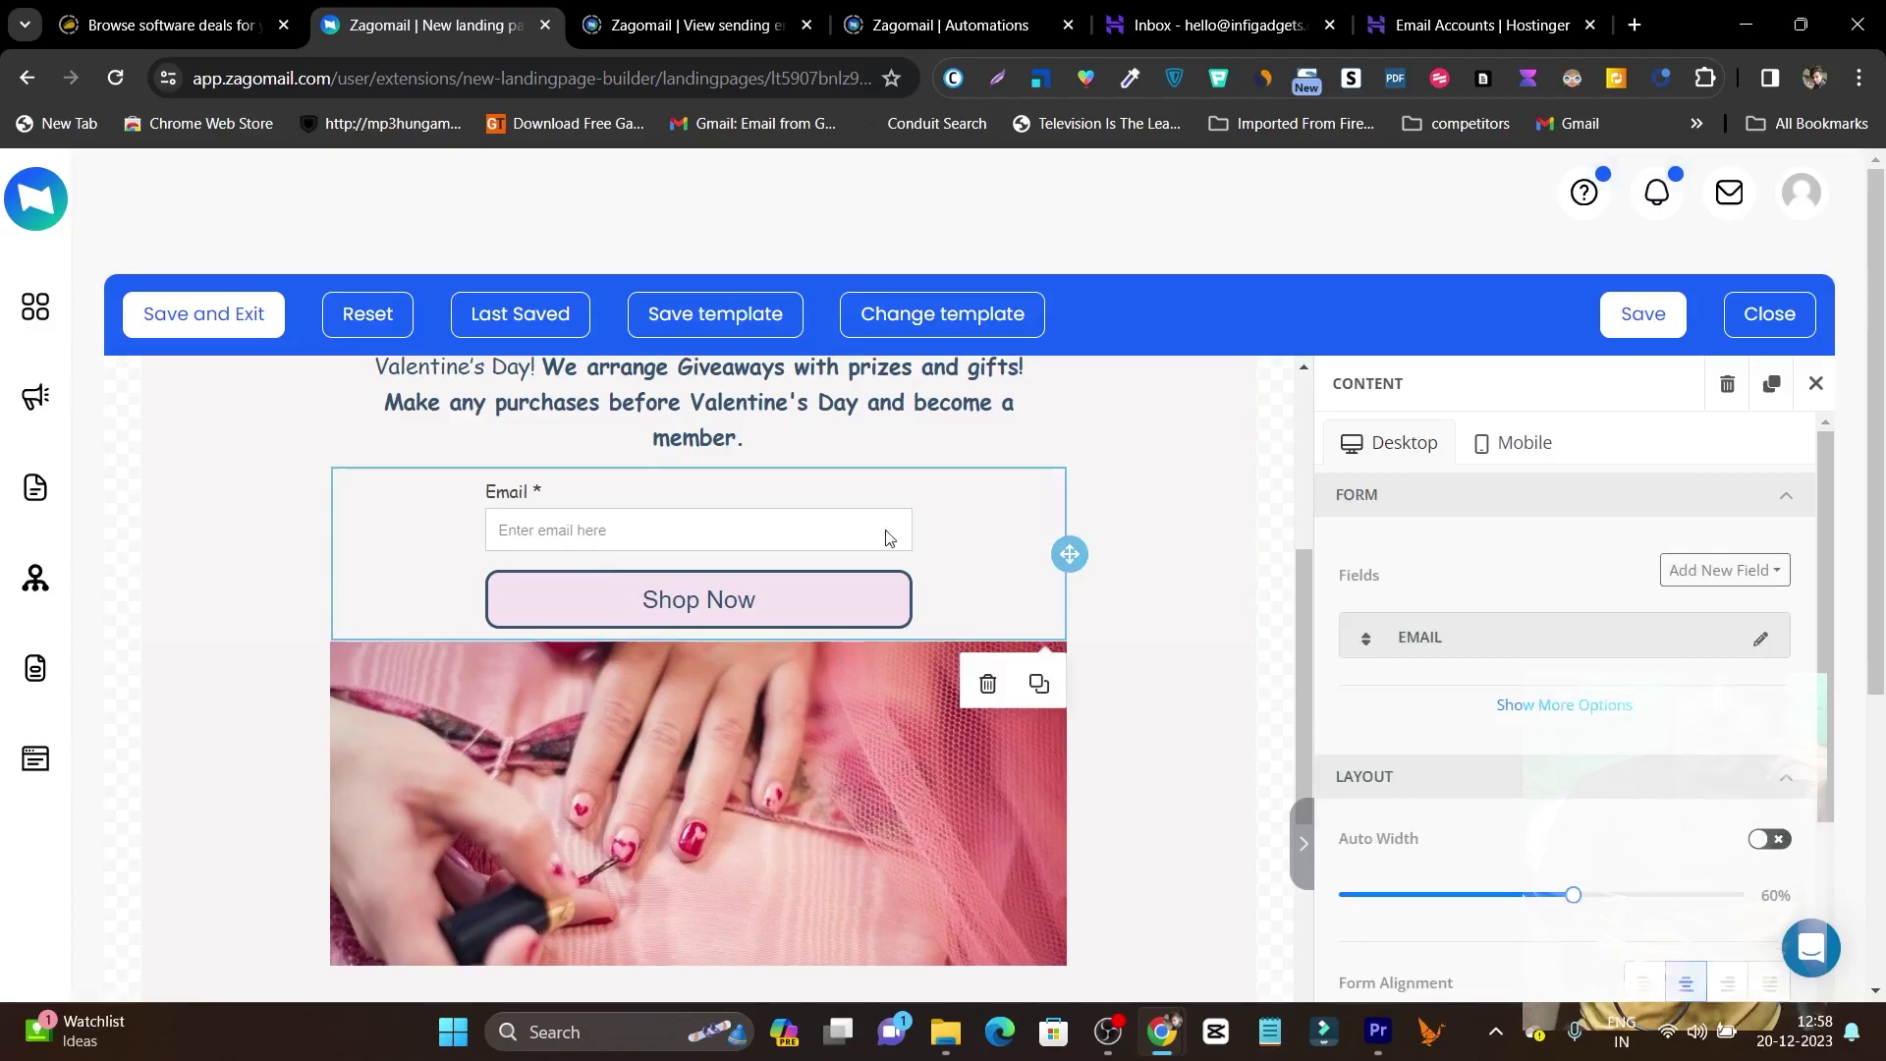
Save the landing page template and close the editor to return to the Content step.
{"action": "scroll", "coordinate": [904, 534], "scroll_direction": "down", "scroll_amount": 10}
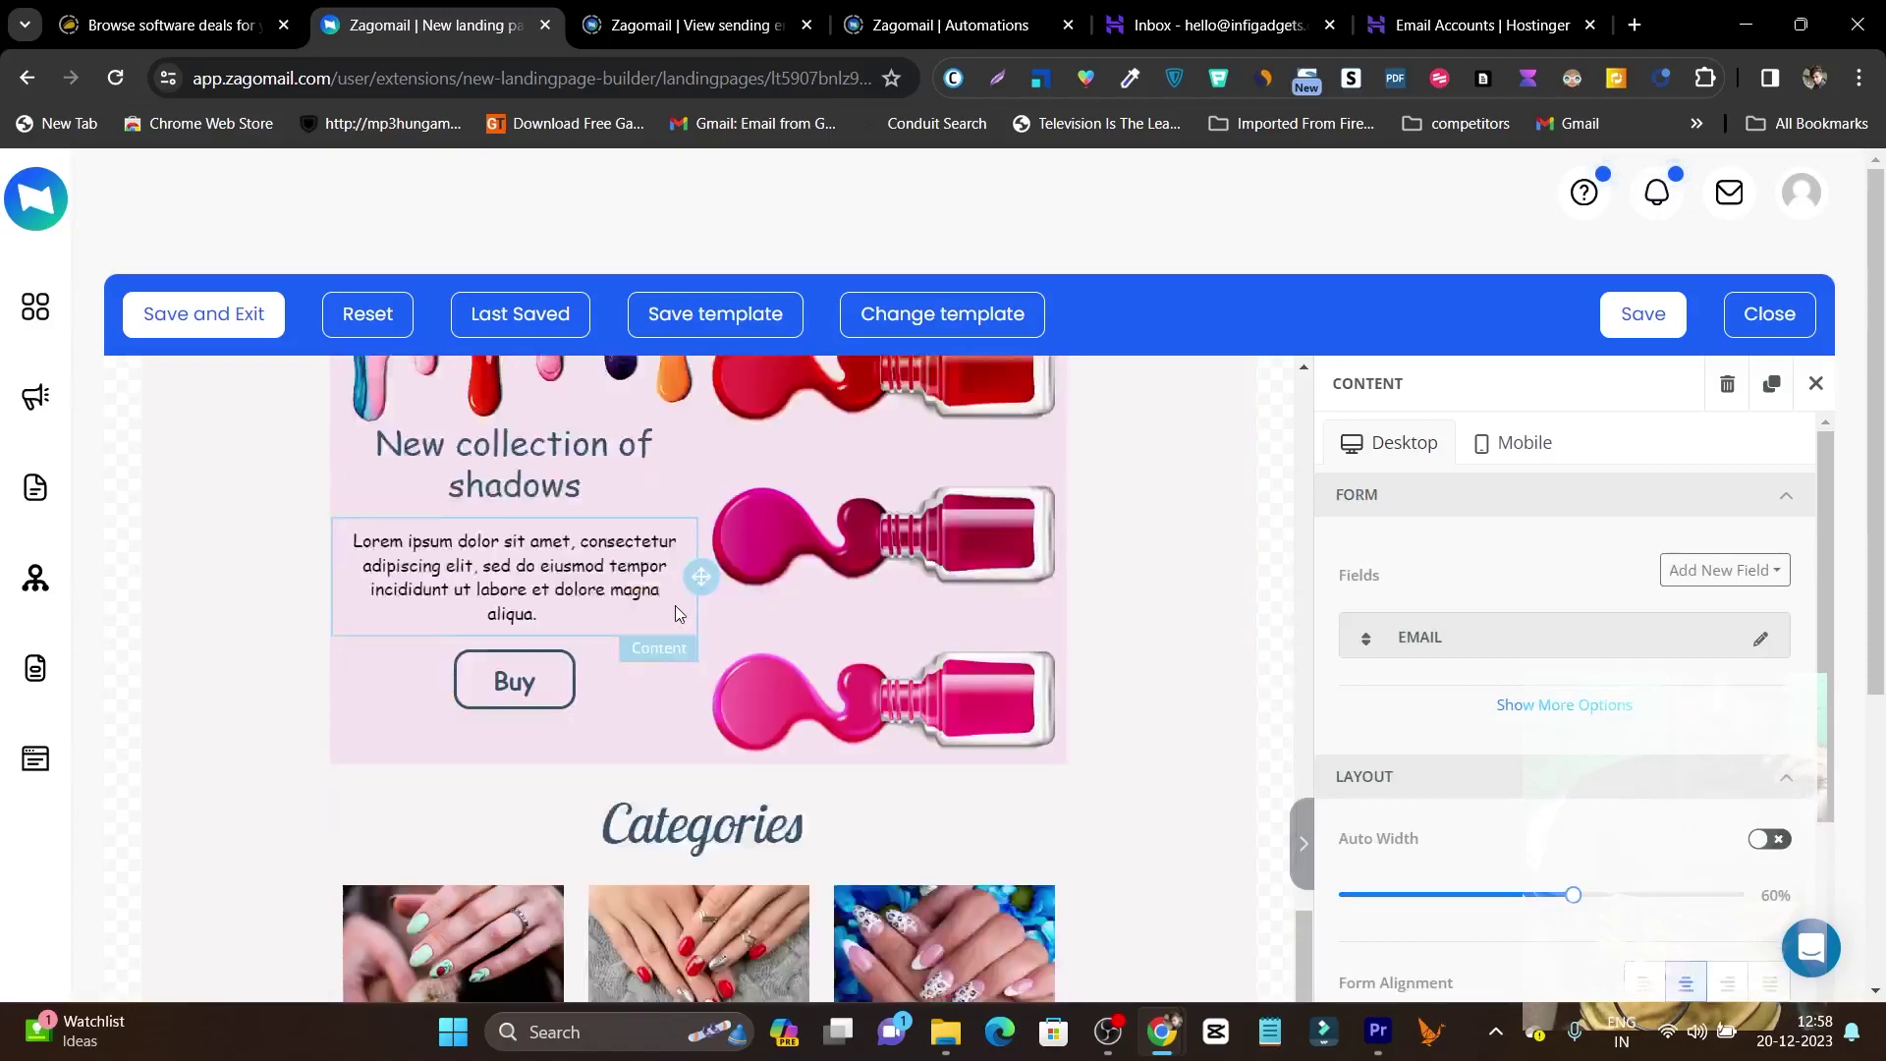
{"action": "scroll", "coordinate": [675, 605], "scroll_direction": "down", "scroll_amount": 1}
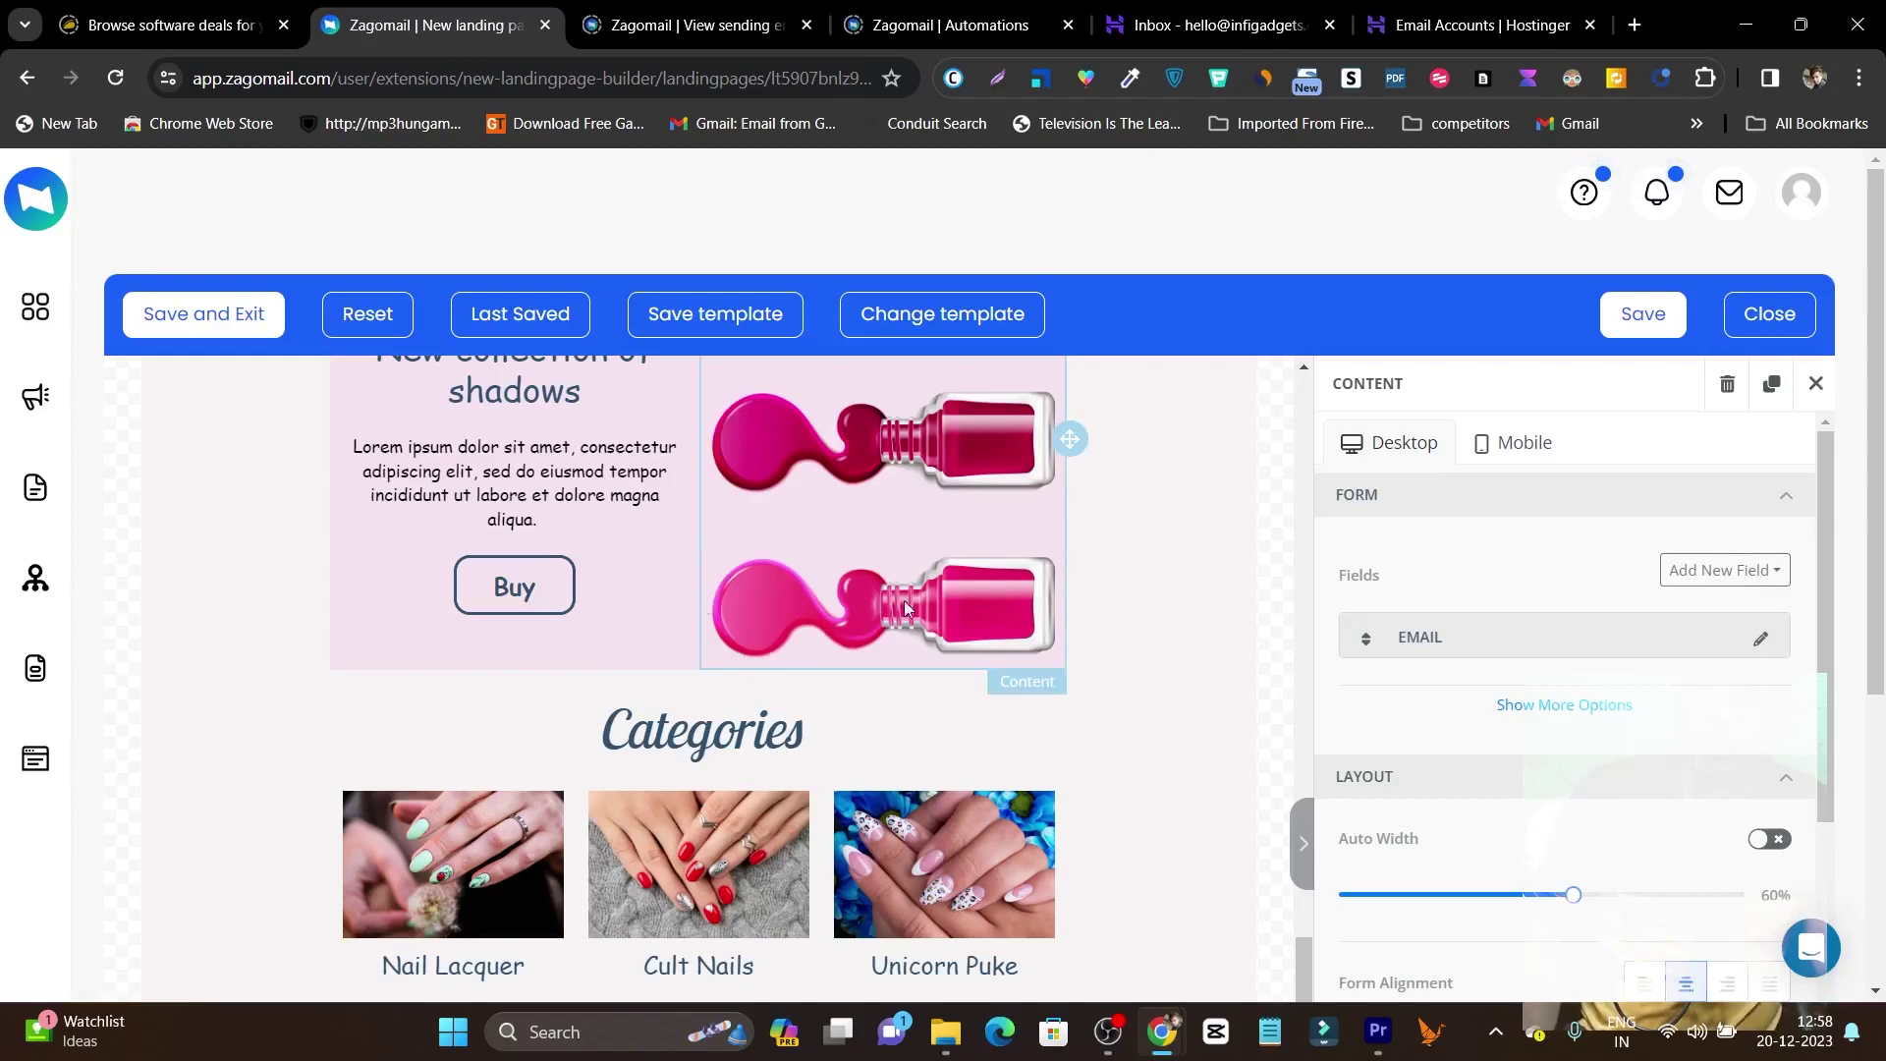
{"action": "left_click", "coordinate": [194, 319]}
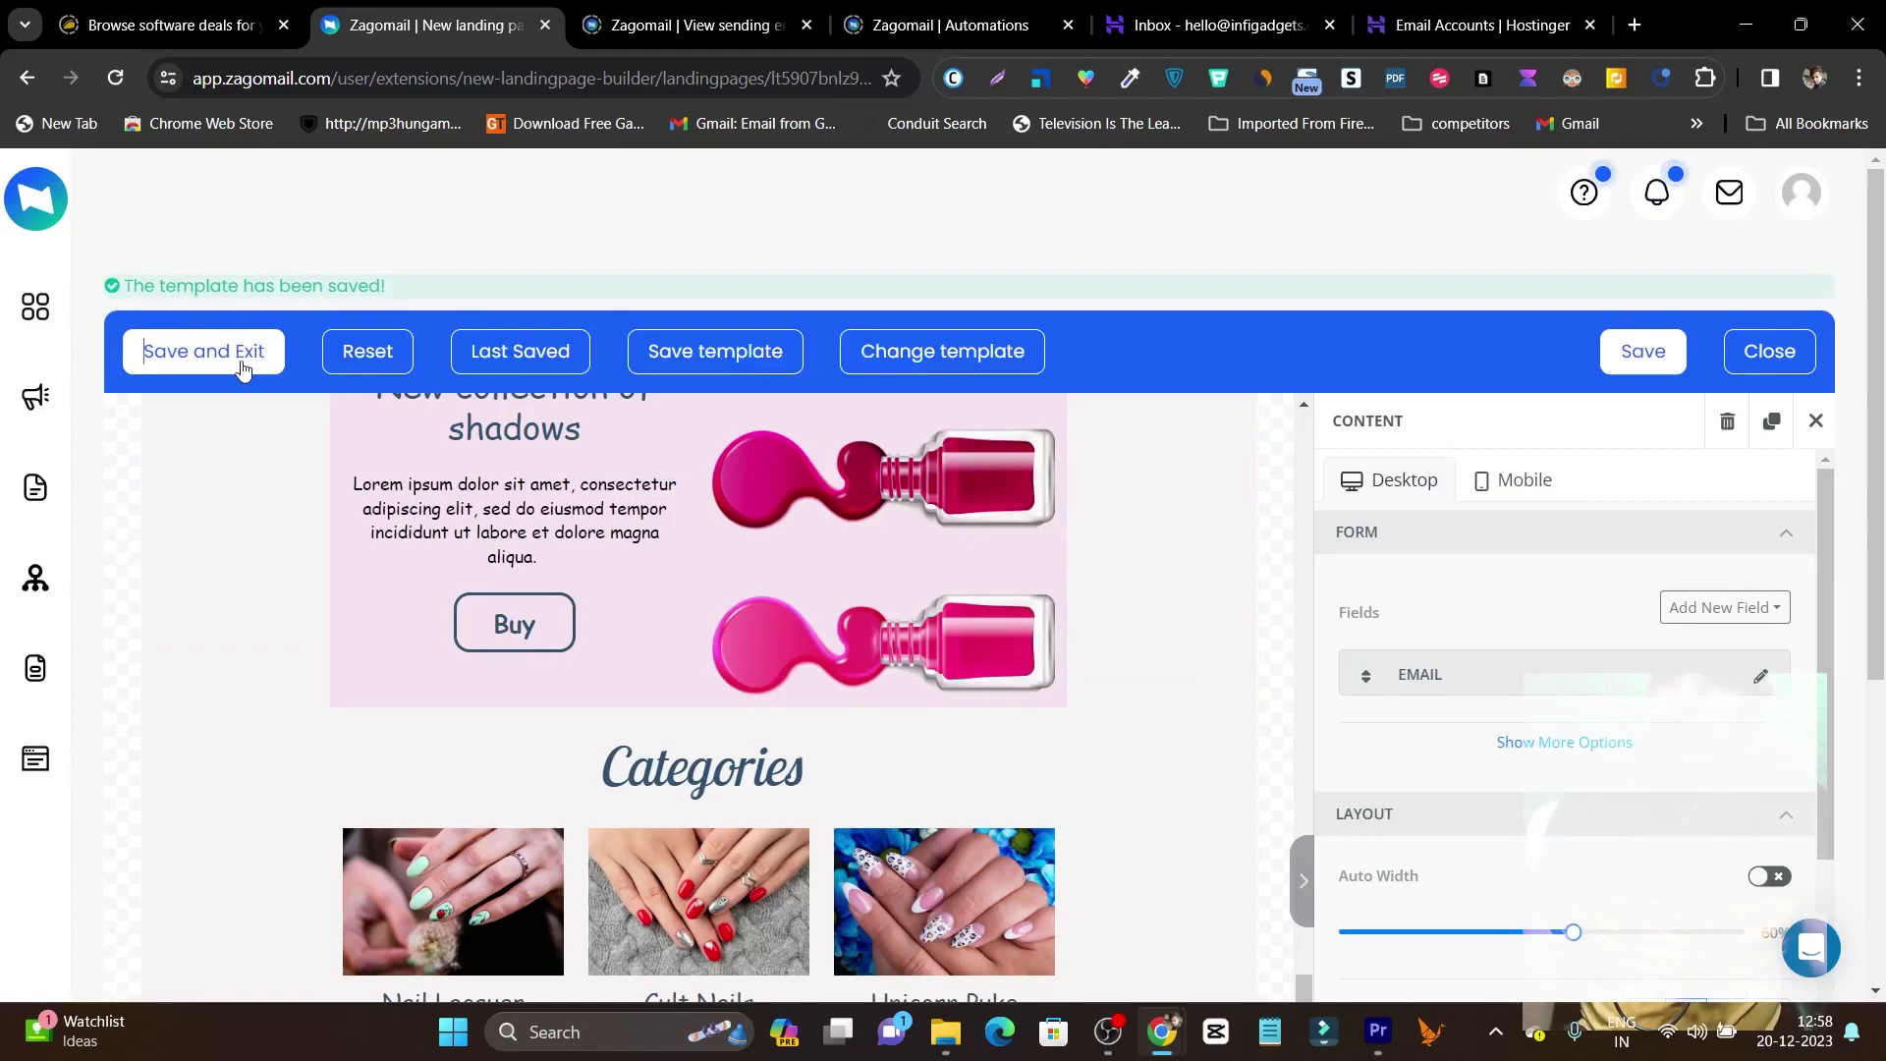
{"action": "left_click", "coordinate": [1789, 354]}
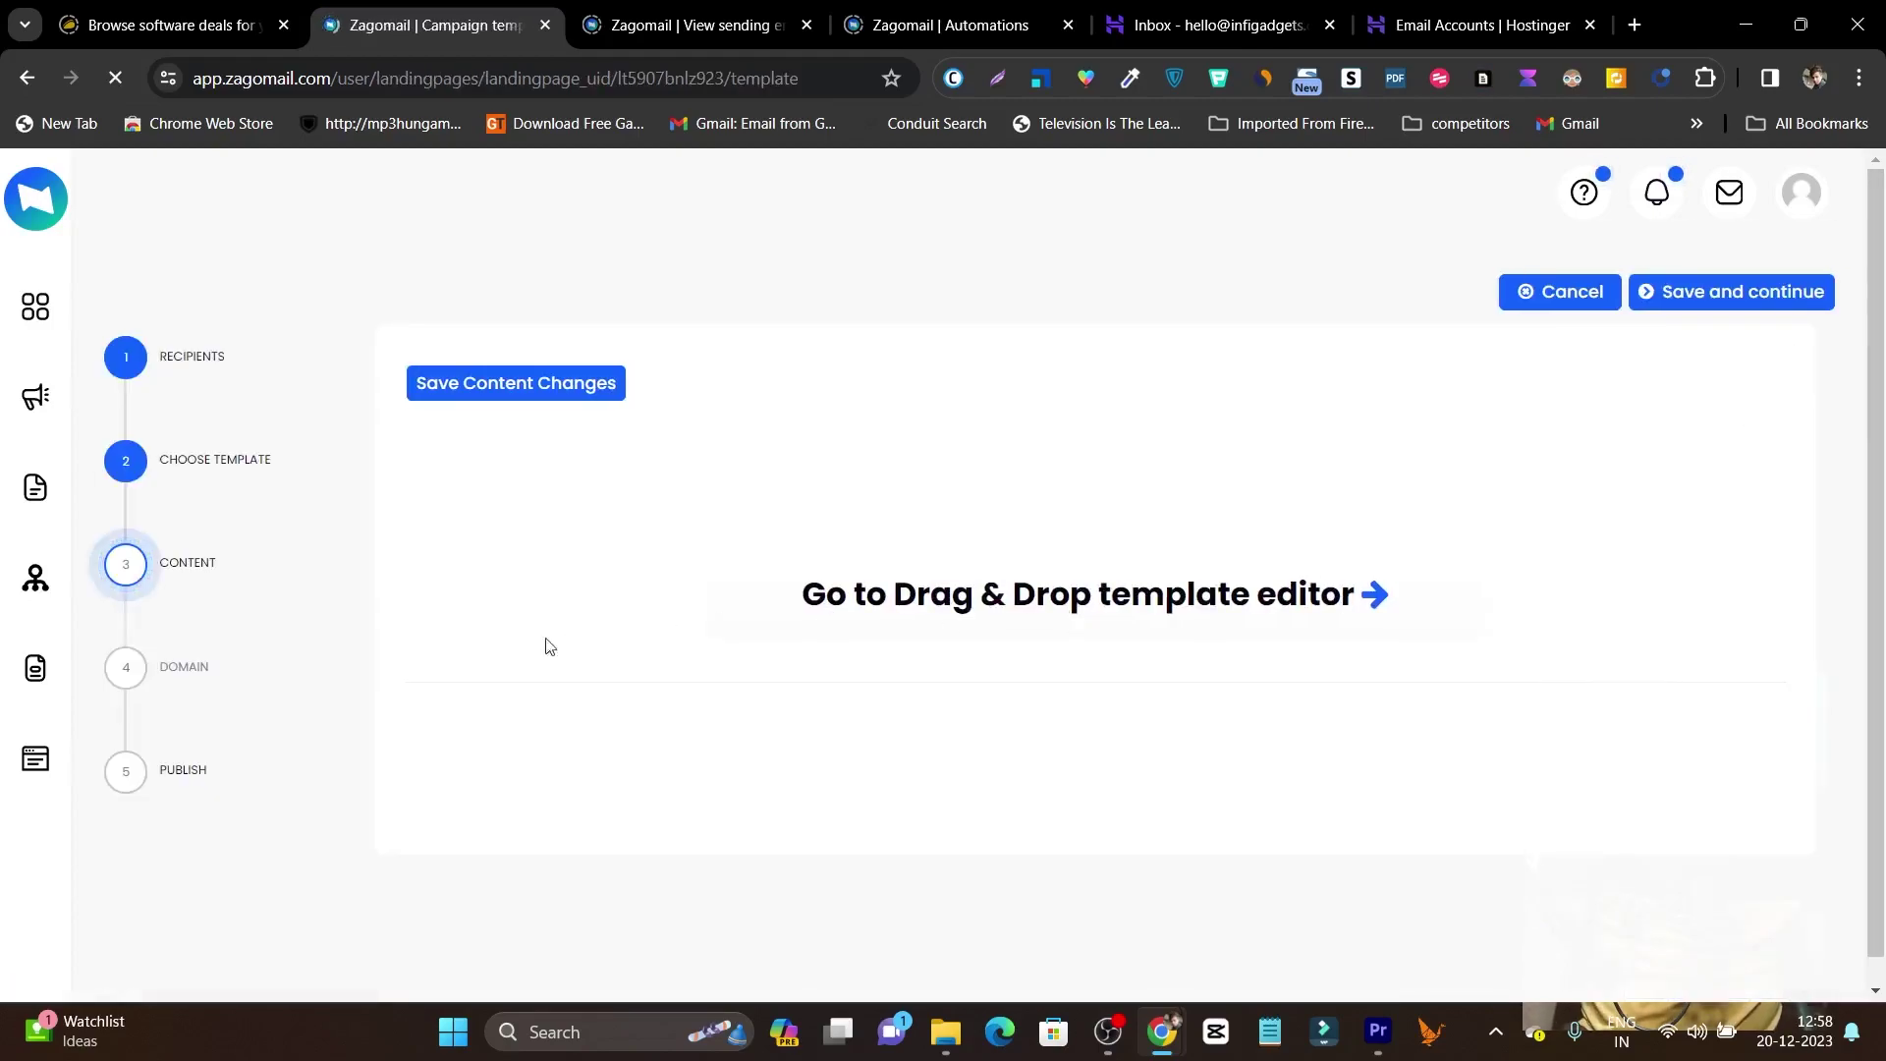
Continue to the Domain step and review its analytics platform options and SEO settings.
{"action": "left_click", "coordinate": [1732, 295]}
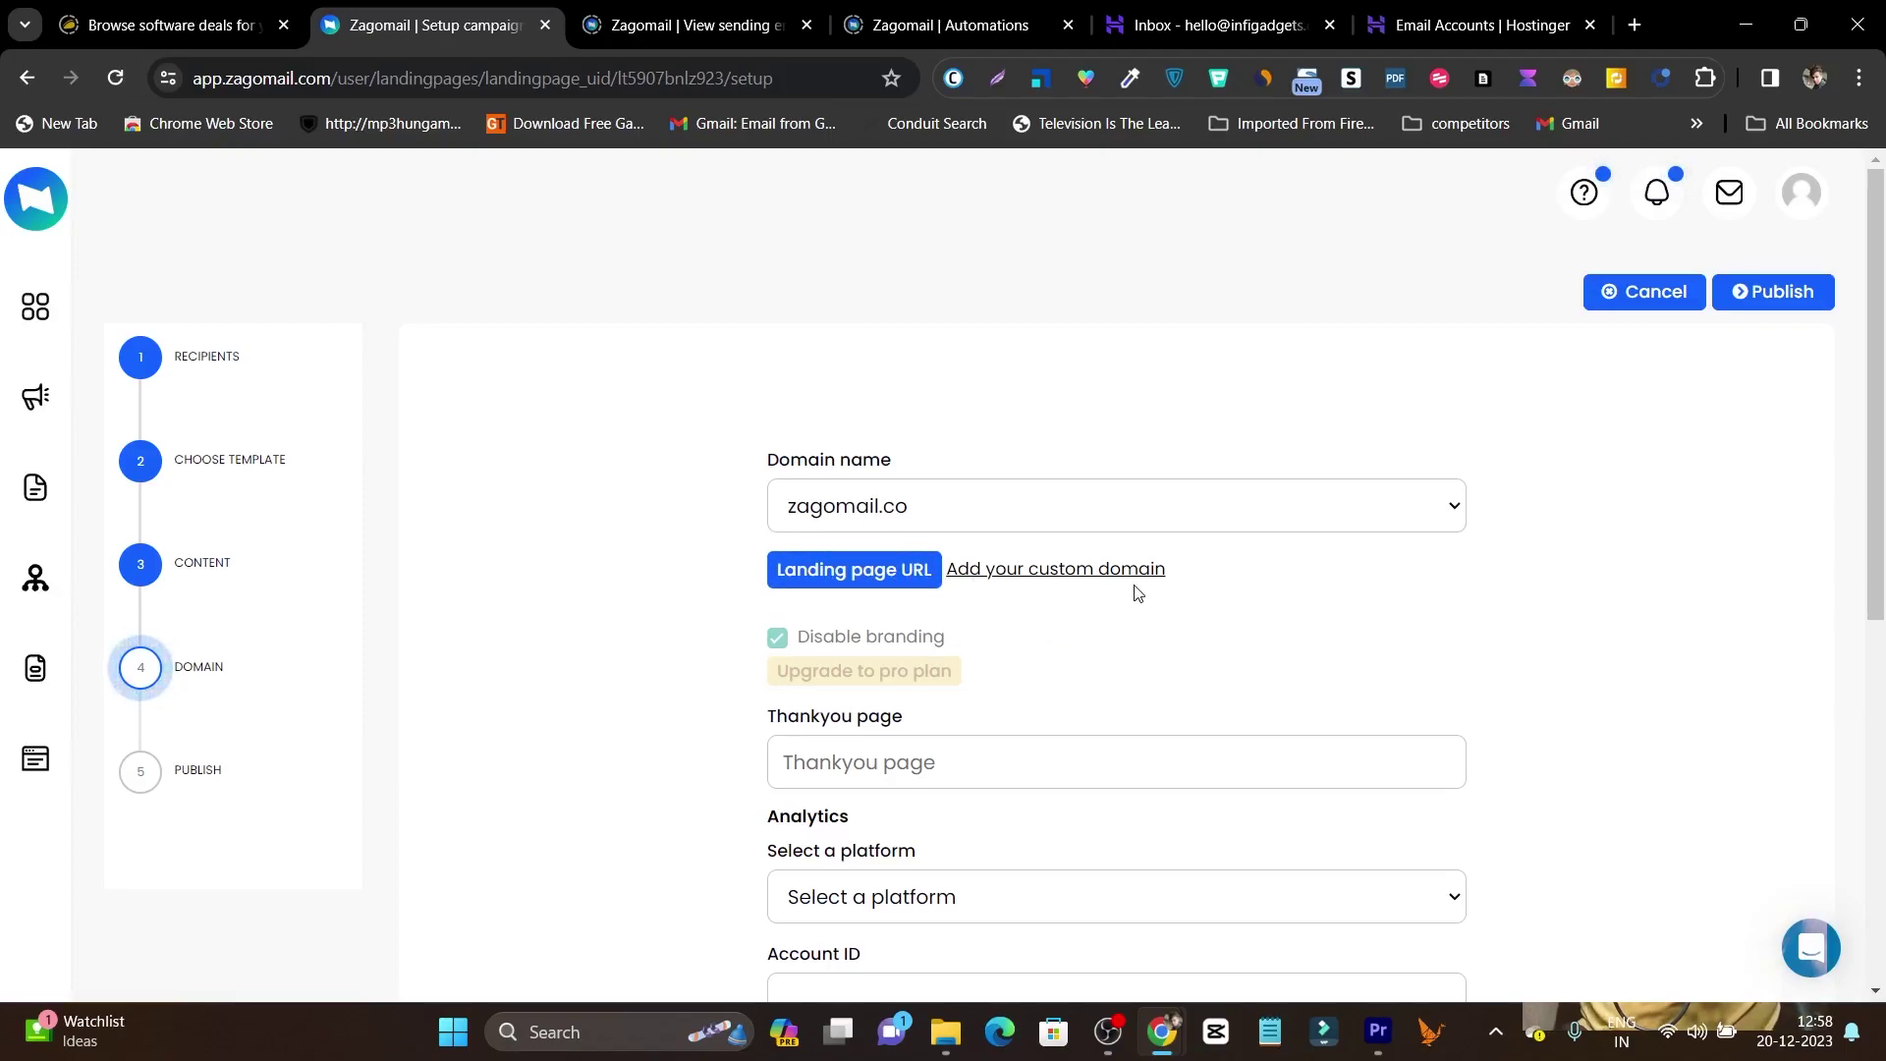
{"action": "scroll", "coordinate": [1058, 668], "scroll_direction": "down", "scroll_amount": 2}
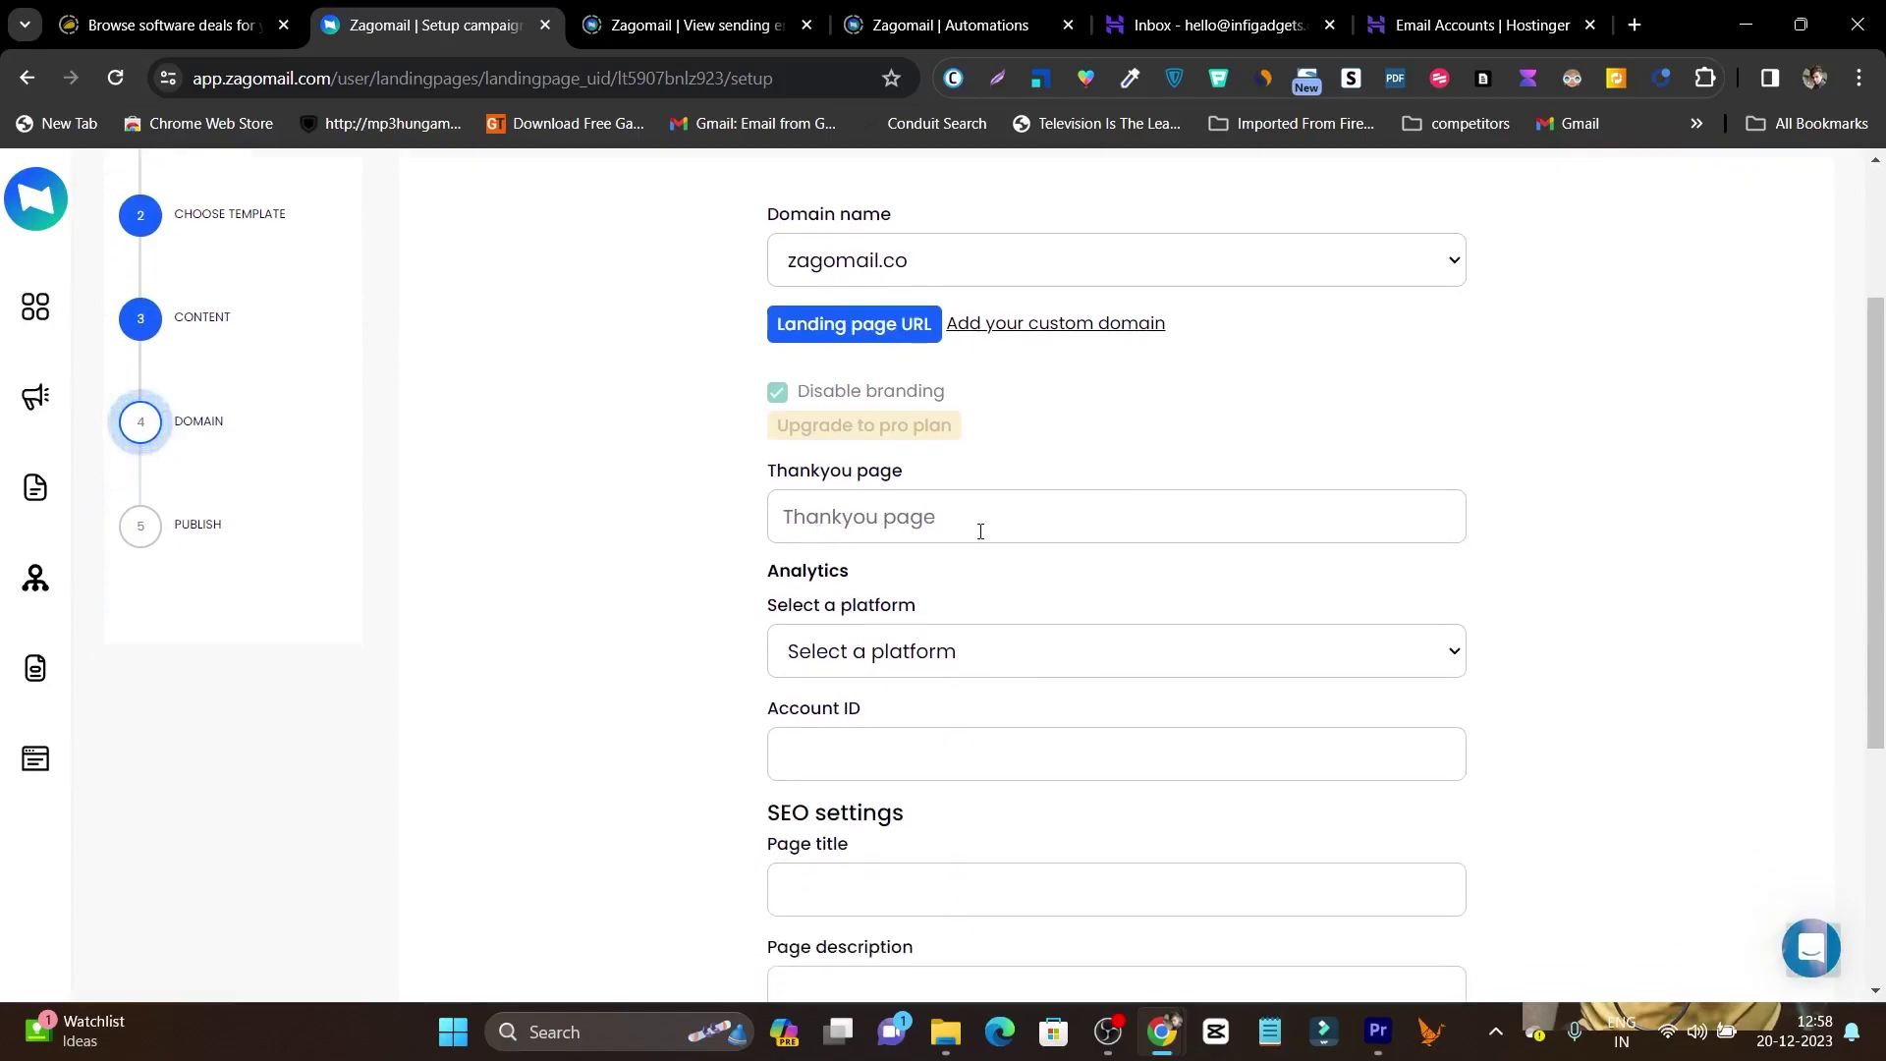
{"action": "left_click", "coordinate": [921, 653]}
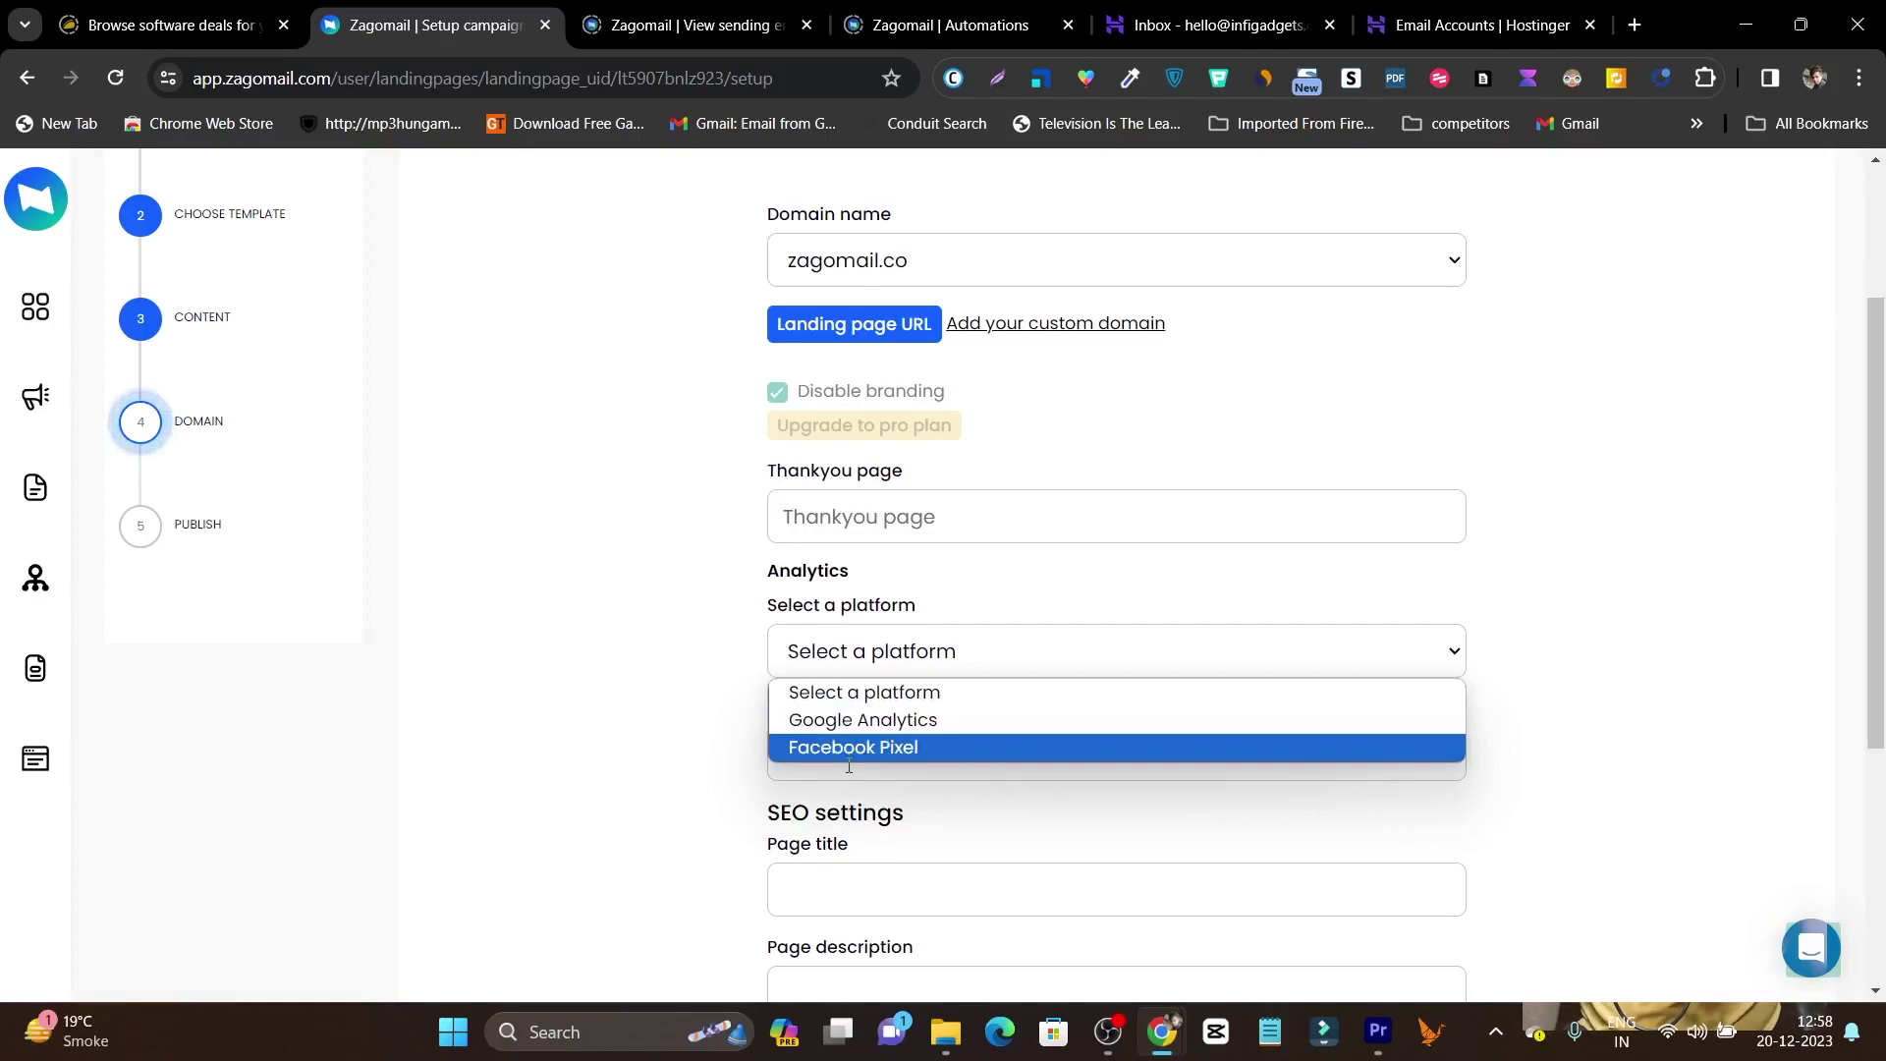
{"action": "scroll", "coordinate": [831, 815], "scroll_direction": "down", "scroll_amount": 1}
{"action": "scroll", "coordinate": [831, 815], "scroll_direction": "down", "scroll_amount": 2}
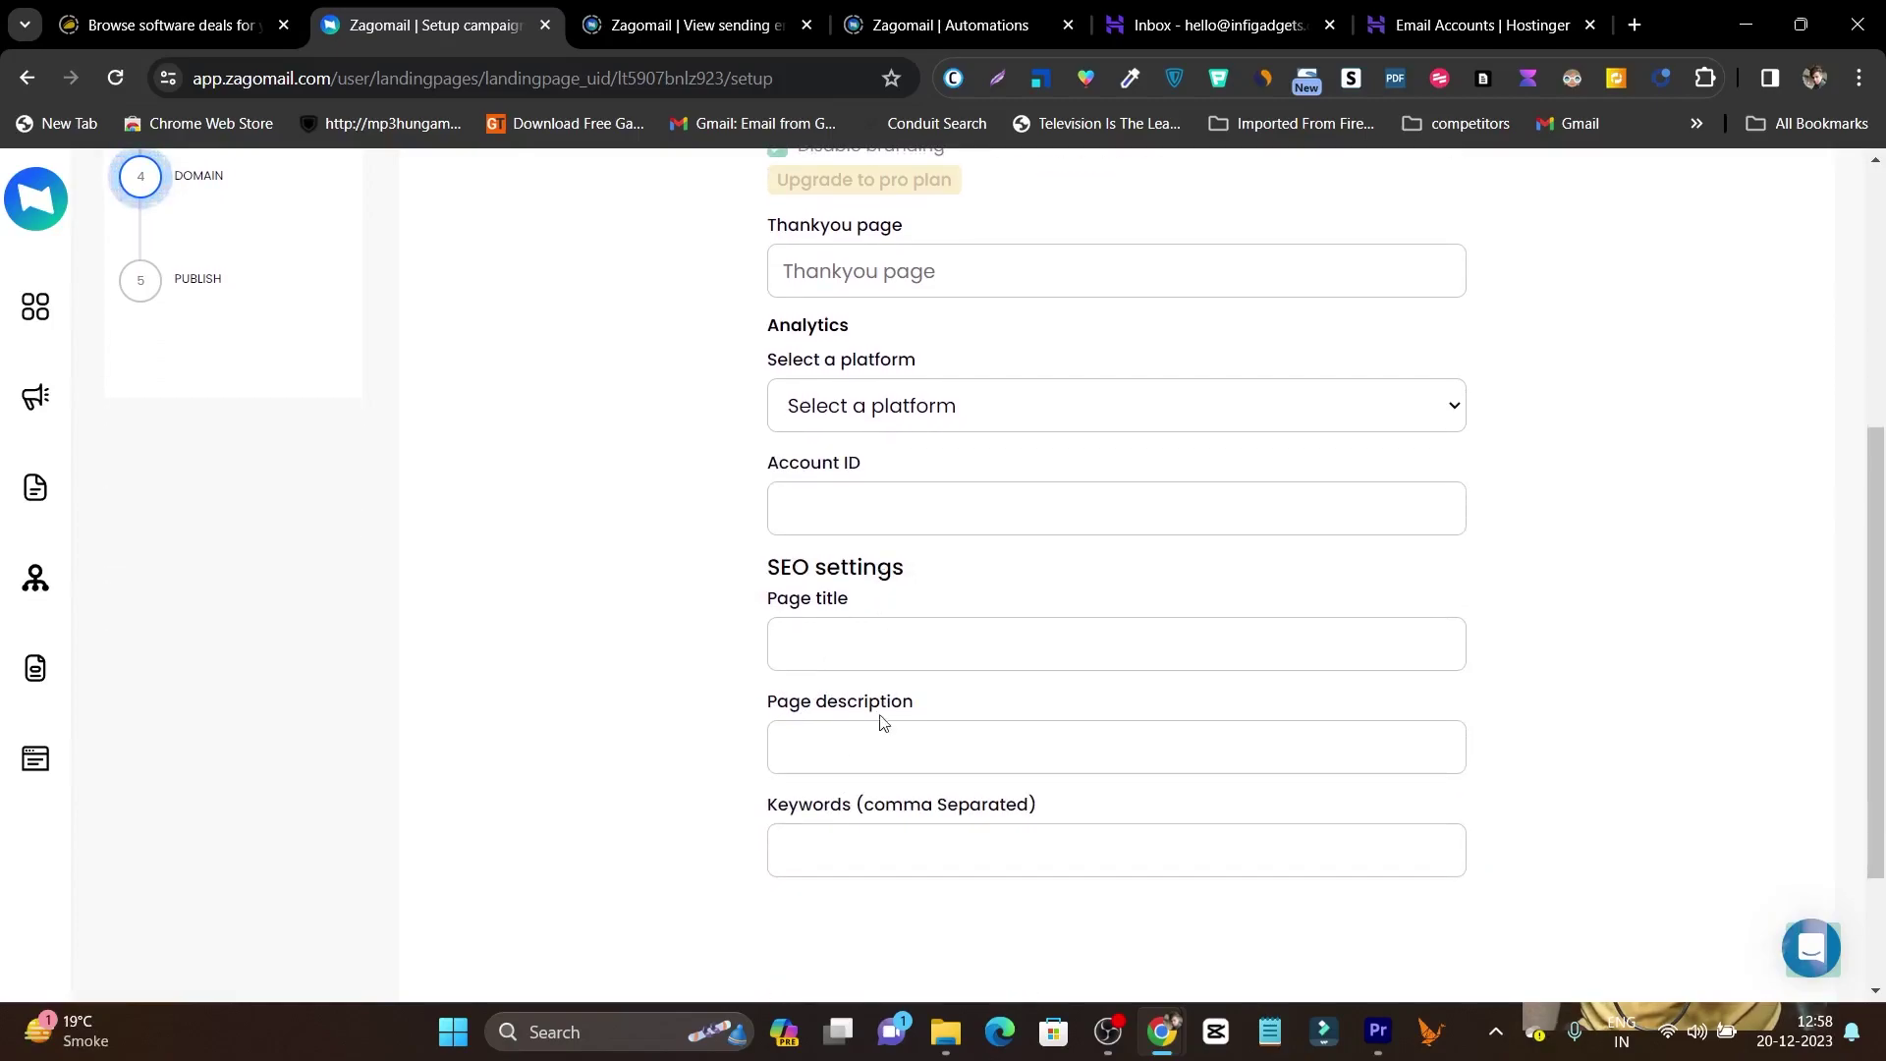
{"action": "scroll", "coordinate": [589, 654], "scroll_direction": "up", "scroll_amount": 4}
{"action": "scroll", "coordinate": [59, 423], "scroll_direction": "up", "scroll_amount": 2}
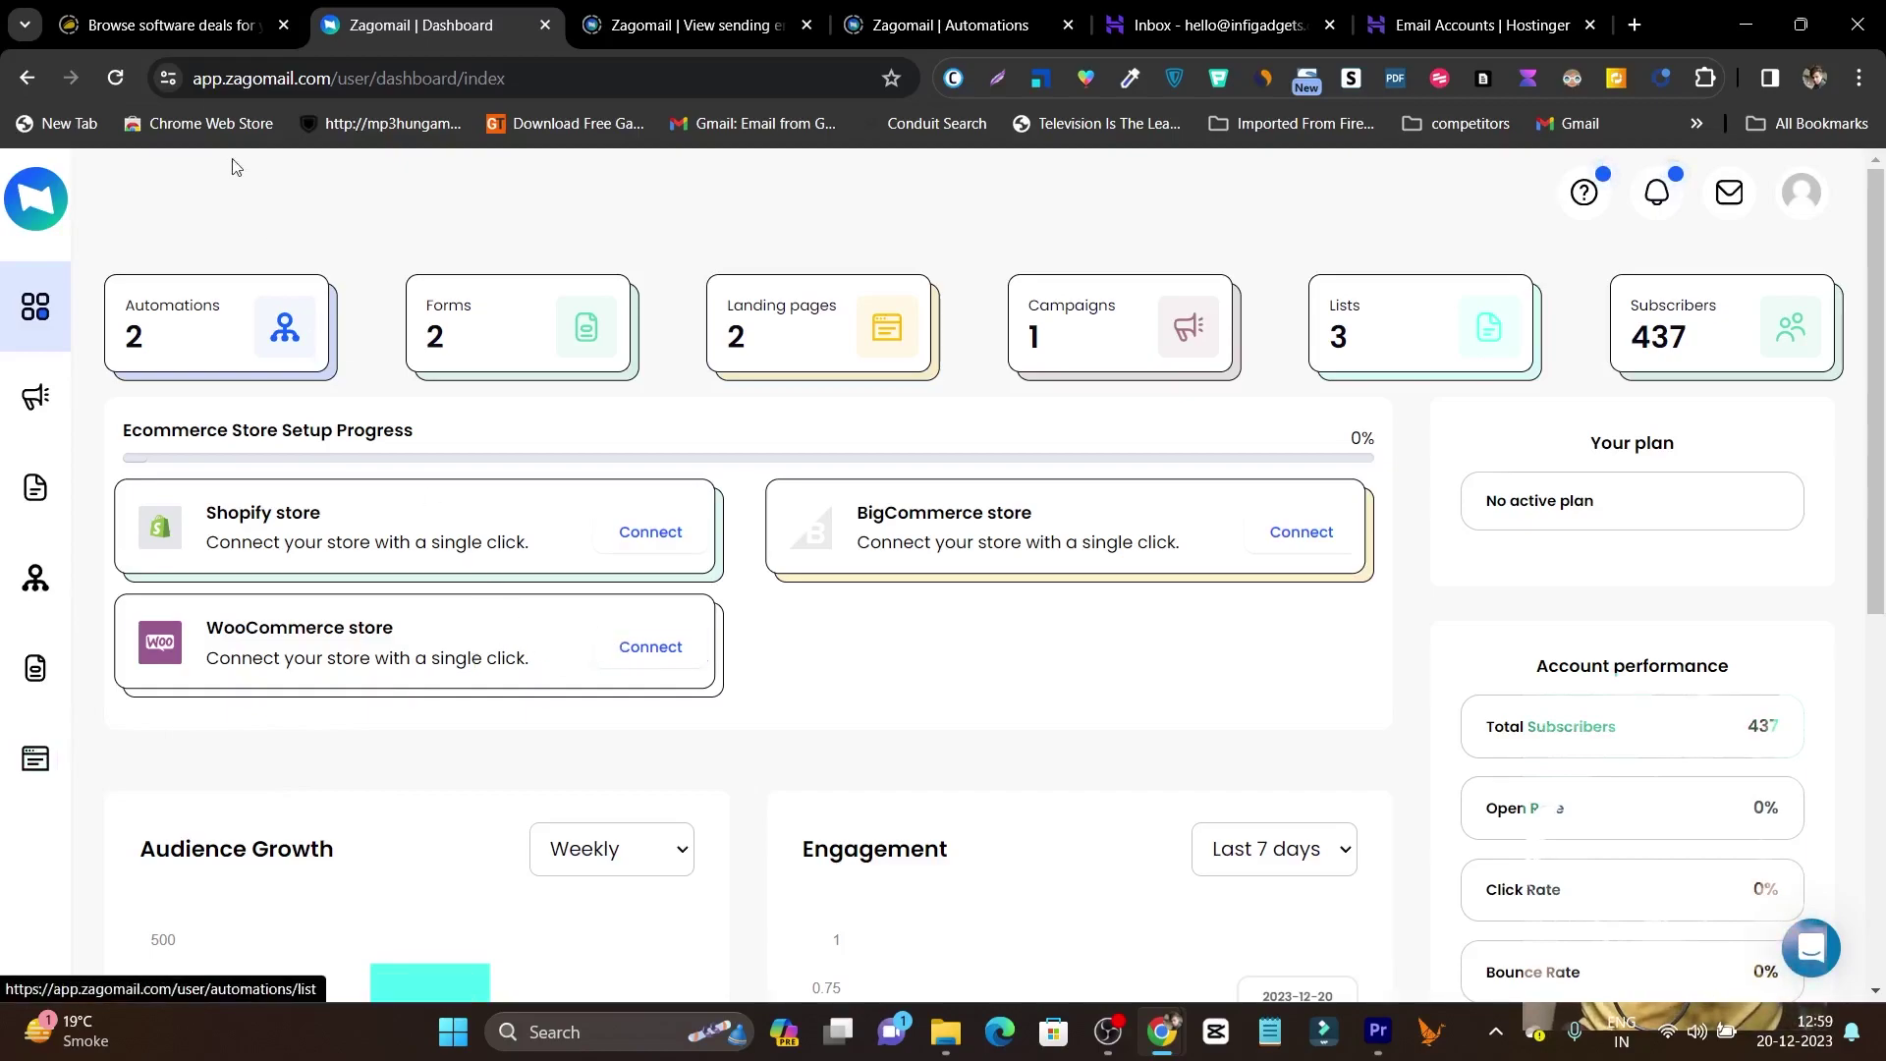
Search 'zag' on AppSumo to view the $69 License Tier 1 Zagomail deal, then return to Zagomail.
{"action": "left_click", "coordinate": [172, 17]}
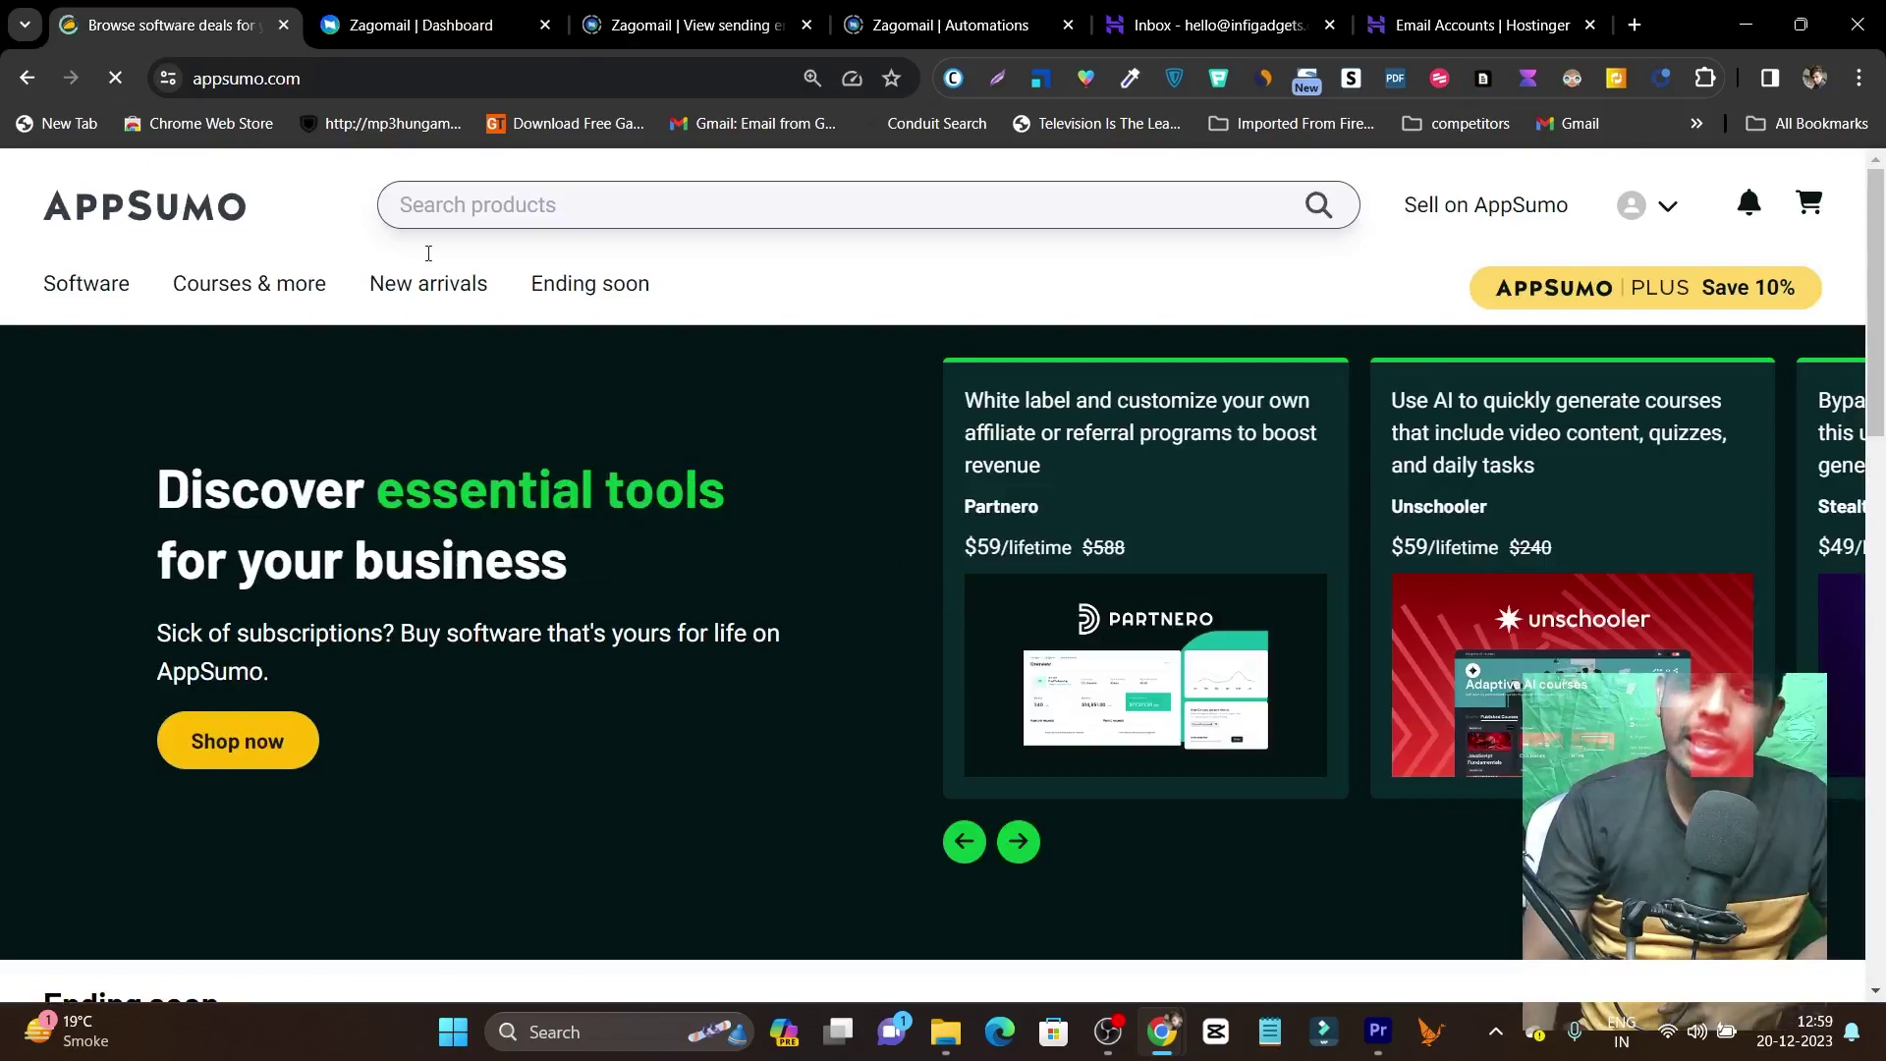
{"action": "left_click", "coordinate": [586, 204]}
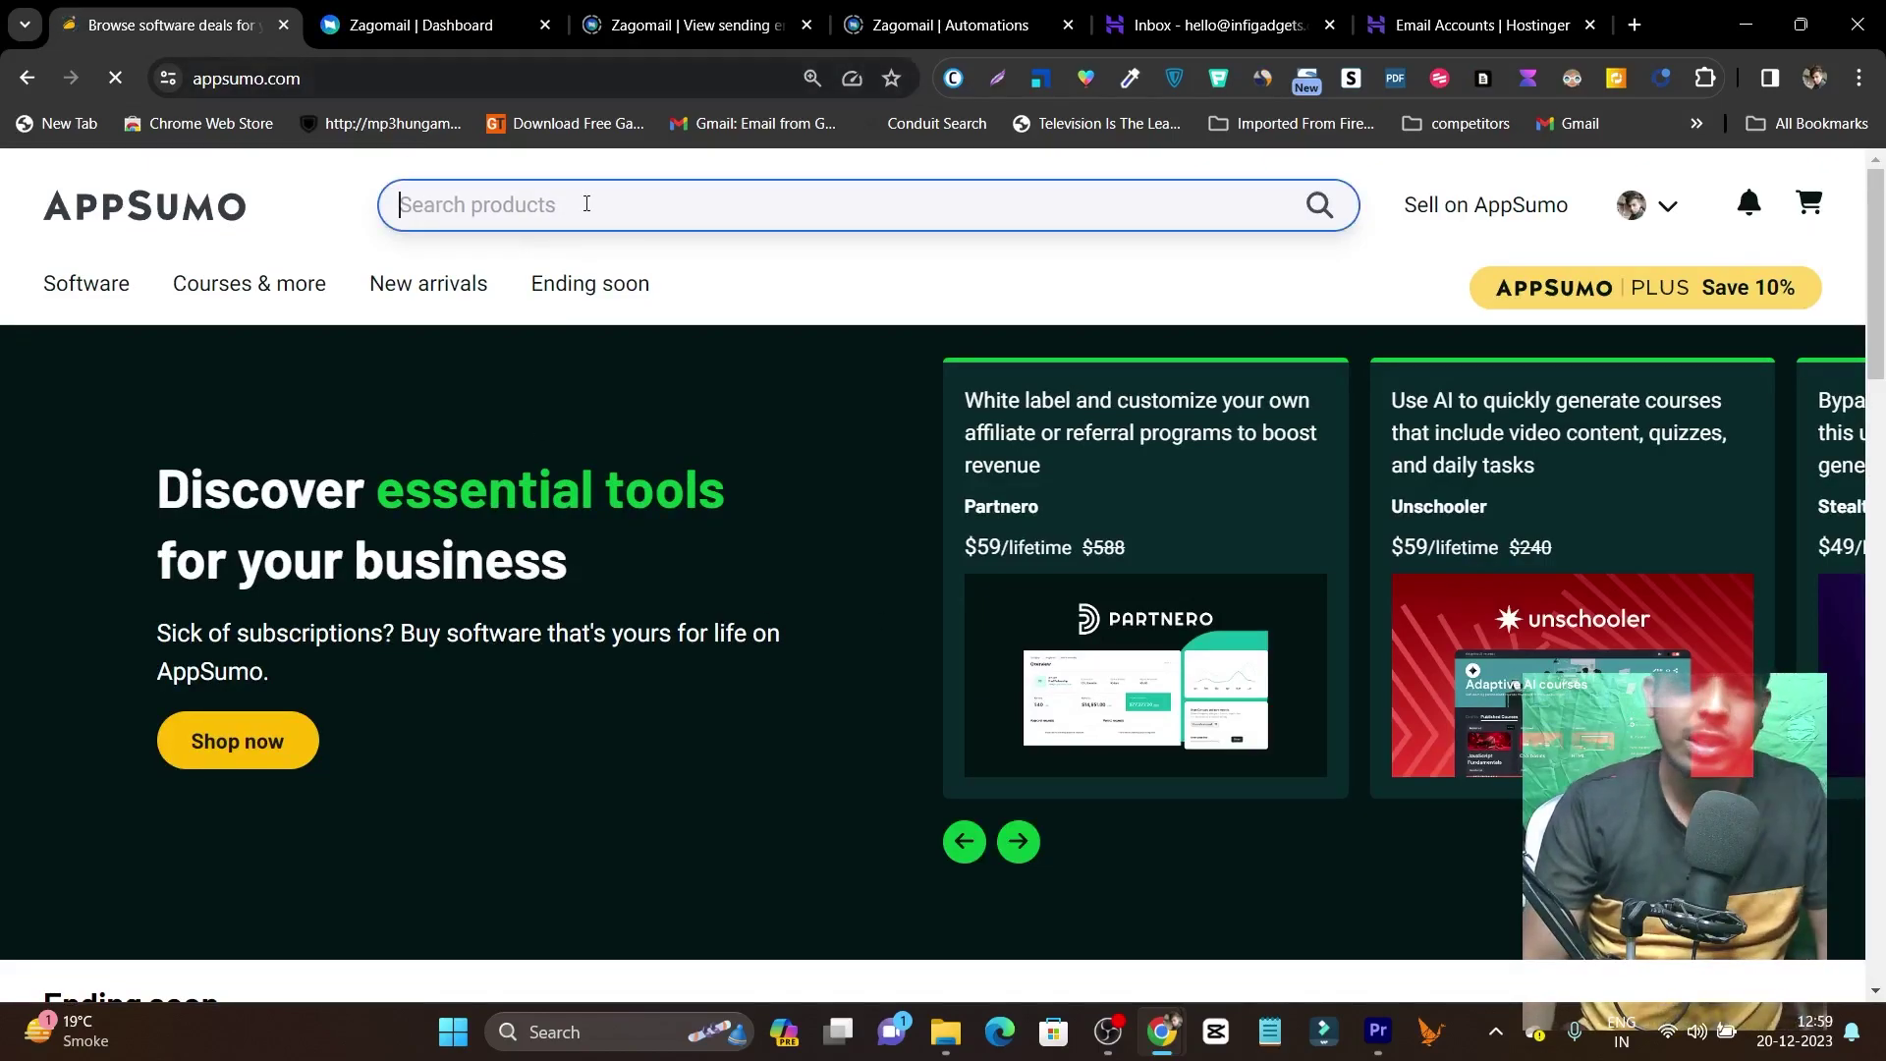
{"action": "type", "text": "zag"}
{"action": "left_click", "coordinate": [590, 354]}
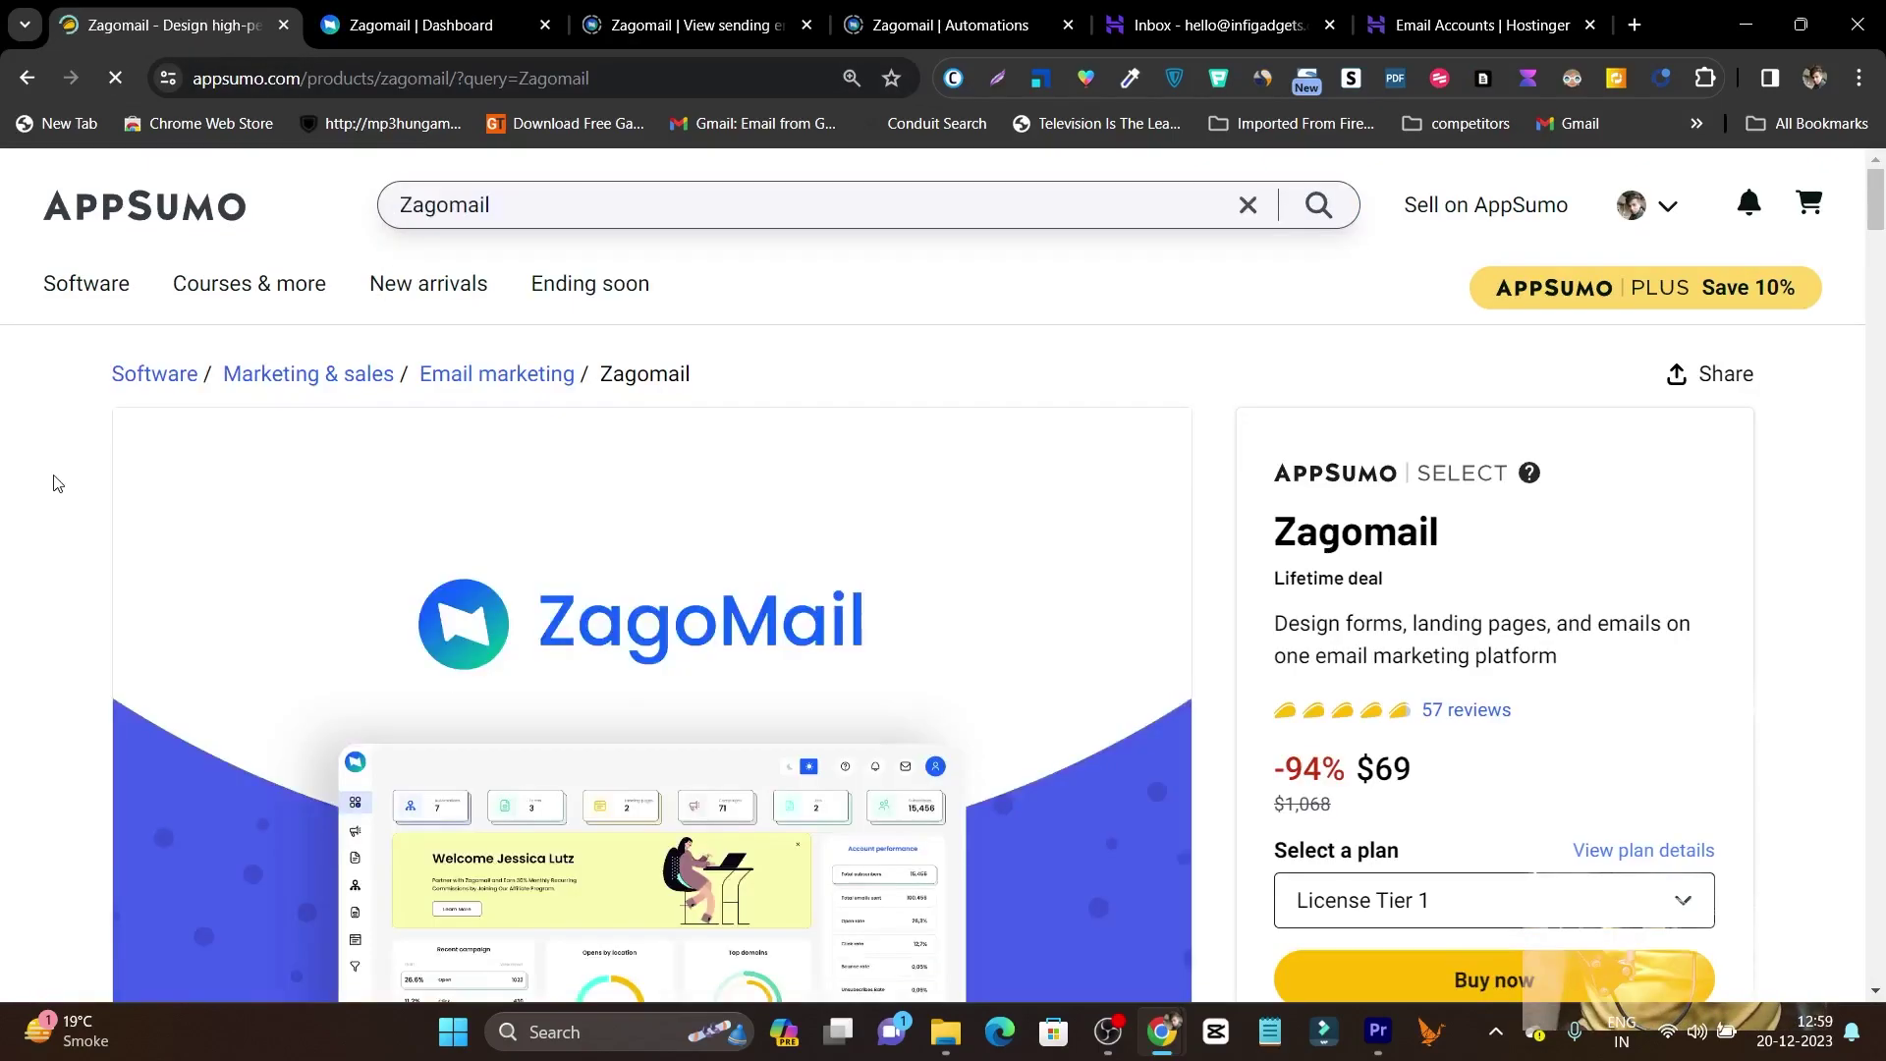
{"action": "scroll", "coordinate": [1257, 527], "scroll_direction": "down", "scroll_amount": 3}
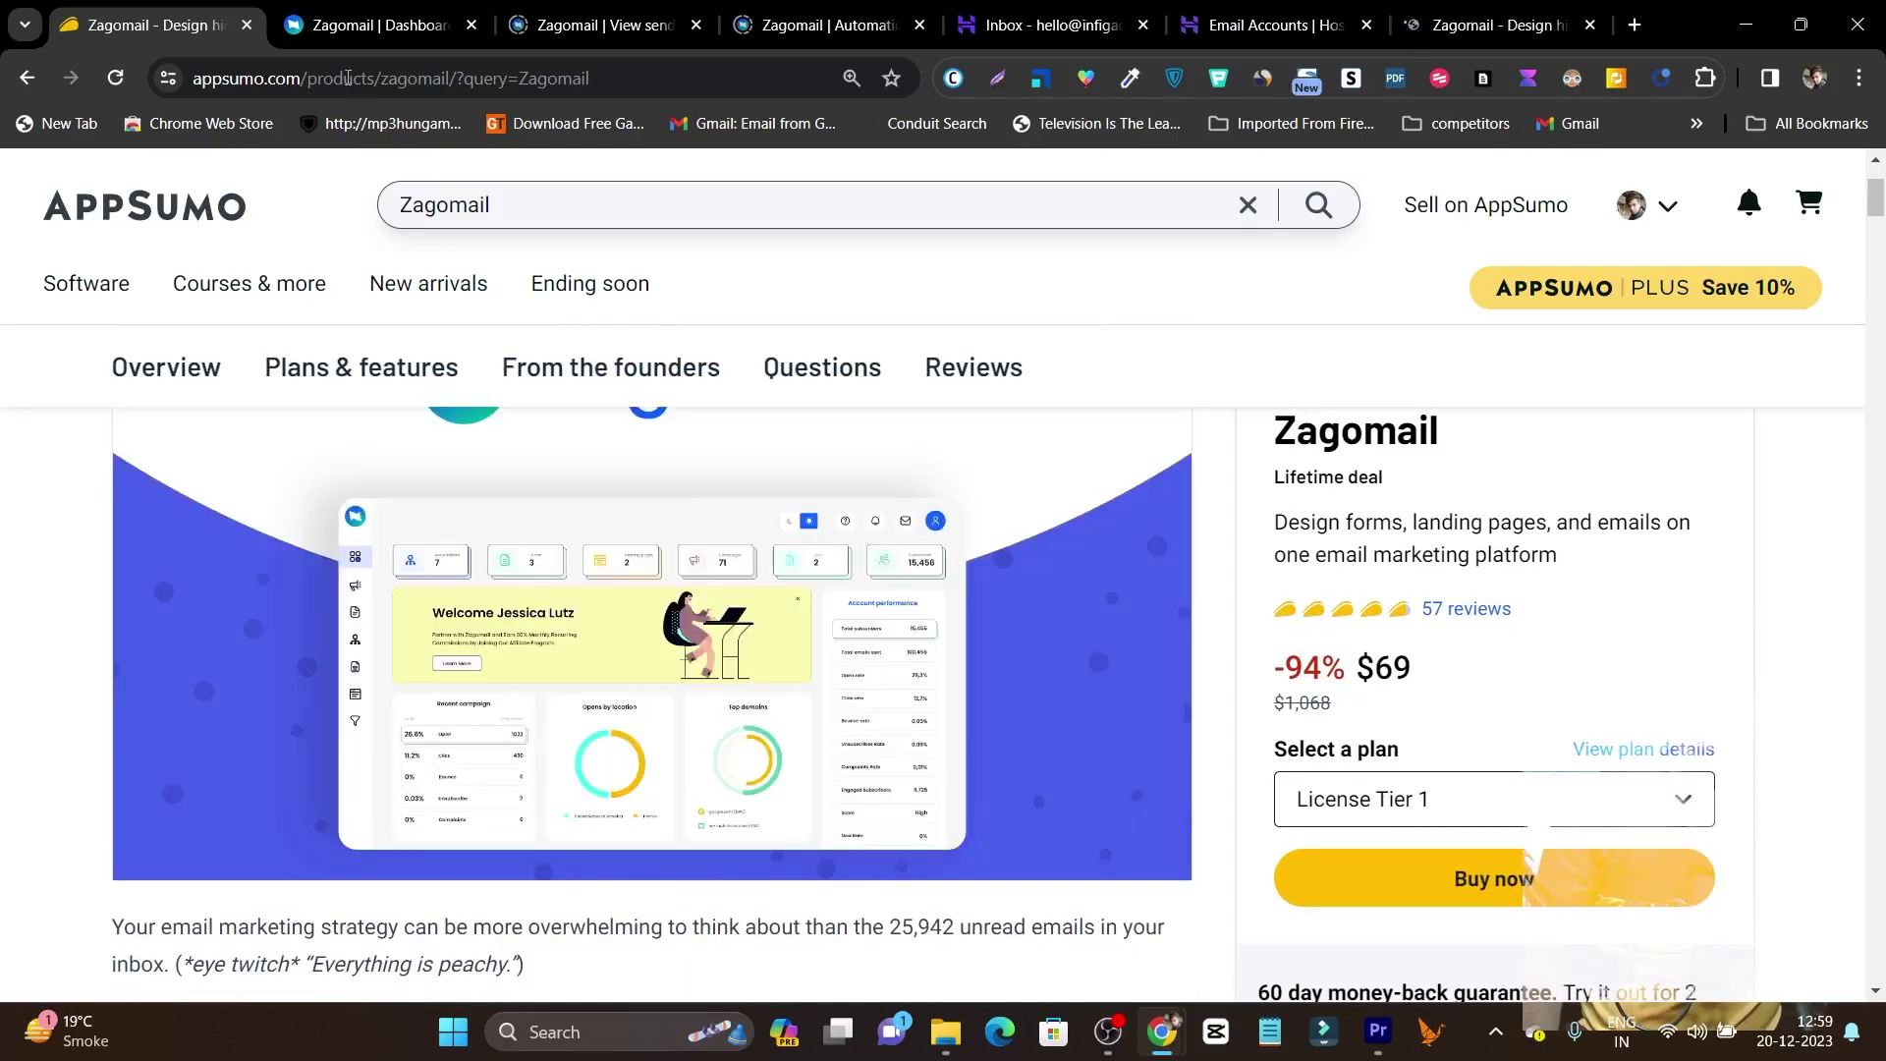
{"action": "left_click", "coordinate": [348, 14]}
Go to zagomail.com and open its public pricing page.
{"action": "left_click", "coordinate": [824, 10]}
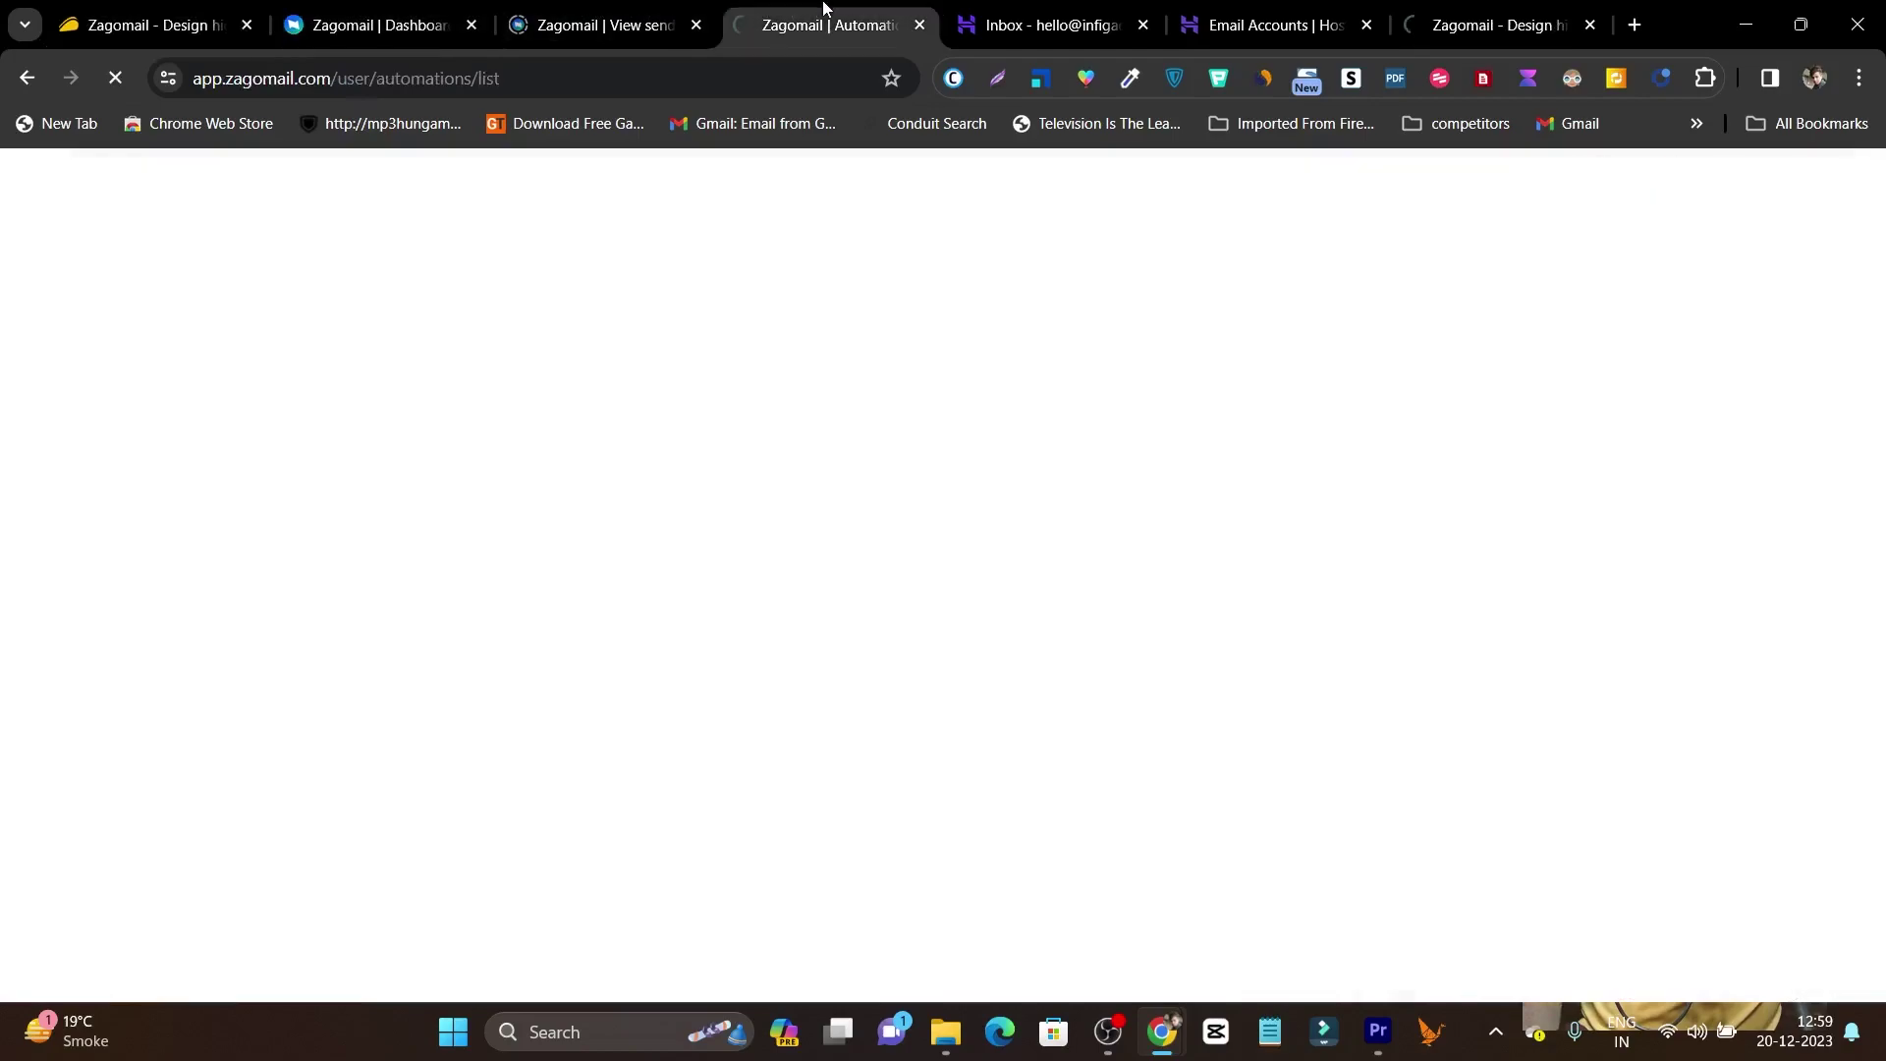
{"action": "left_click", "coordinate": [270, 81]}
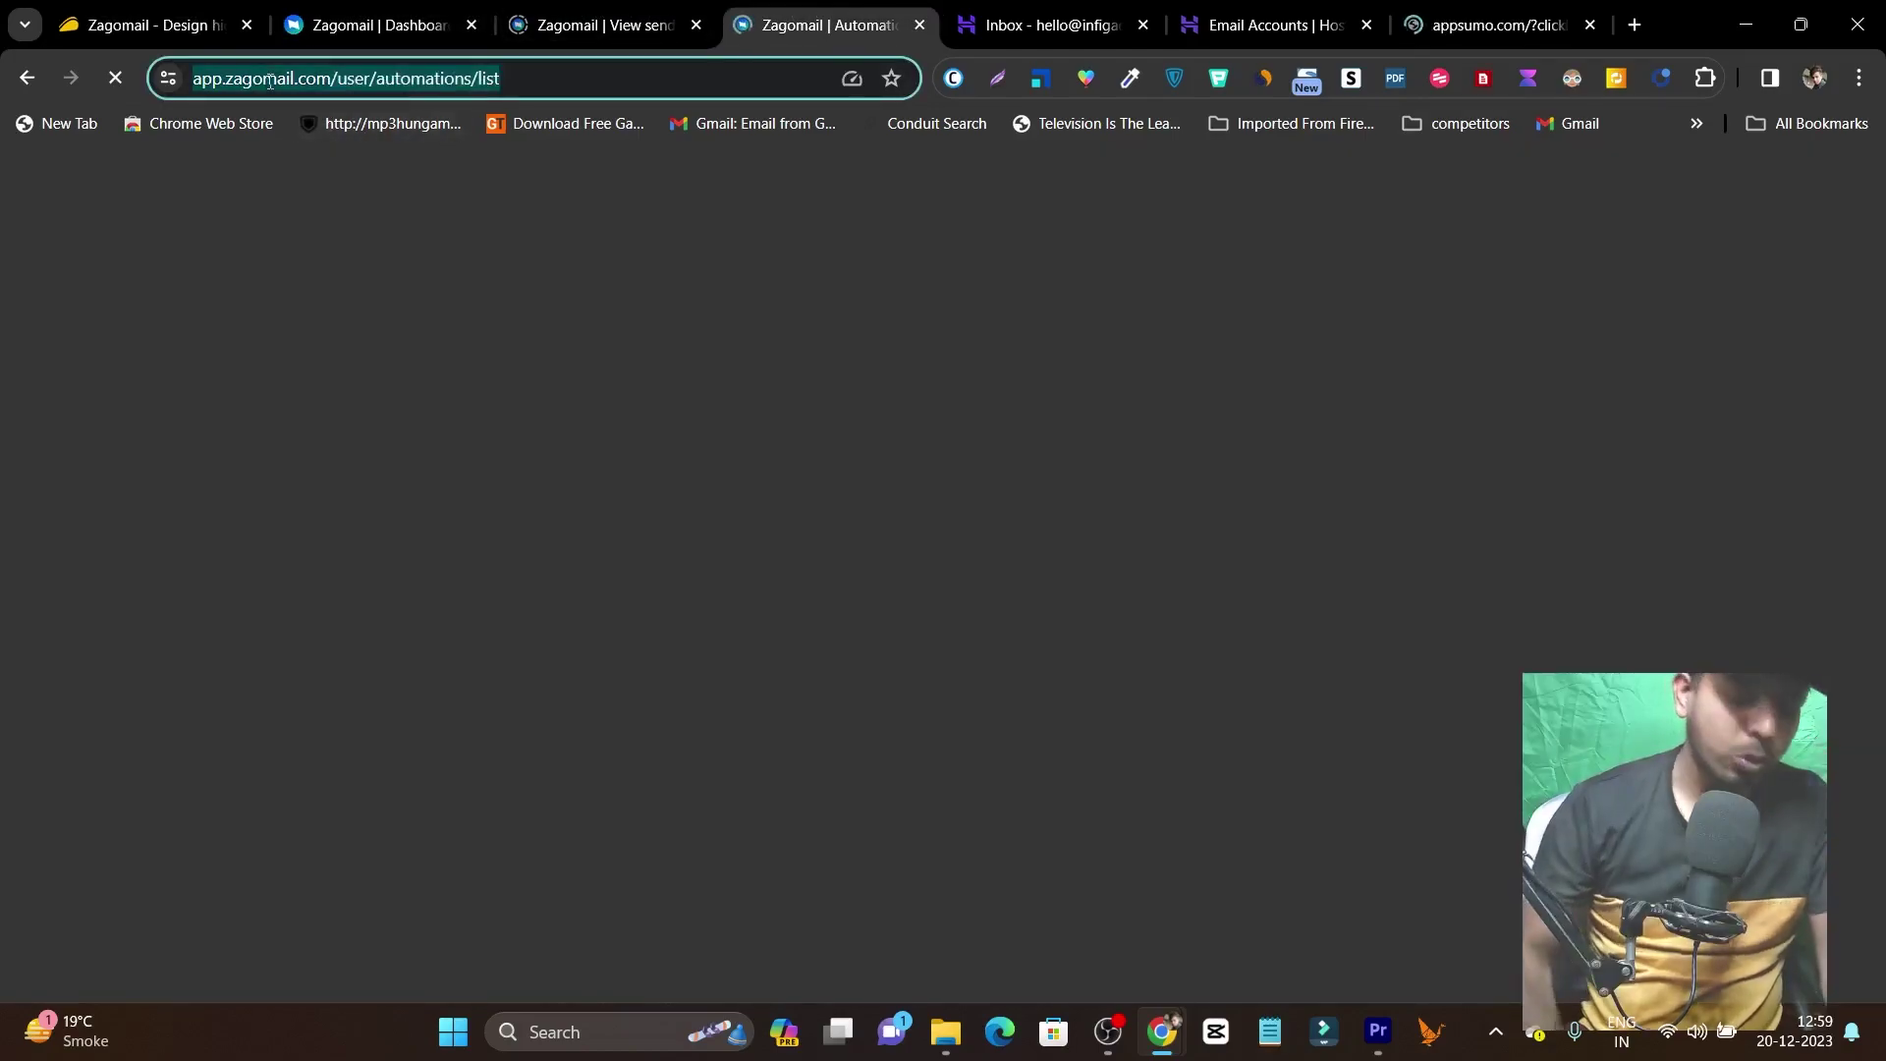
{"action": "type", "text": "zagomail.com"}
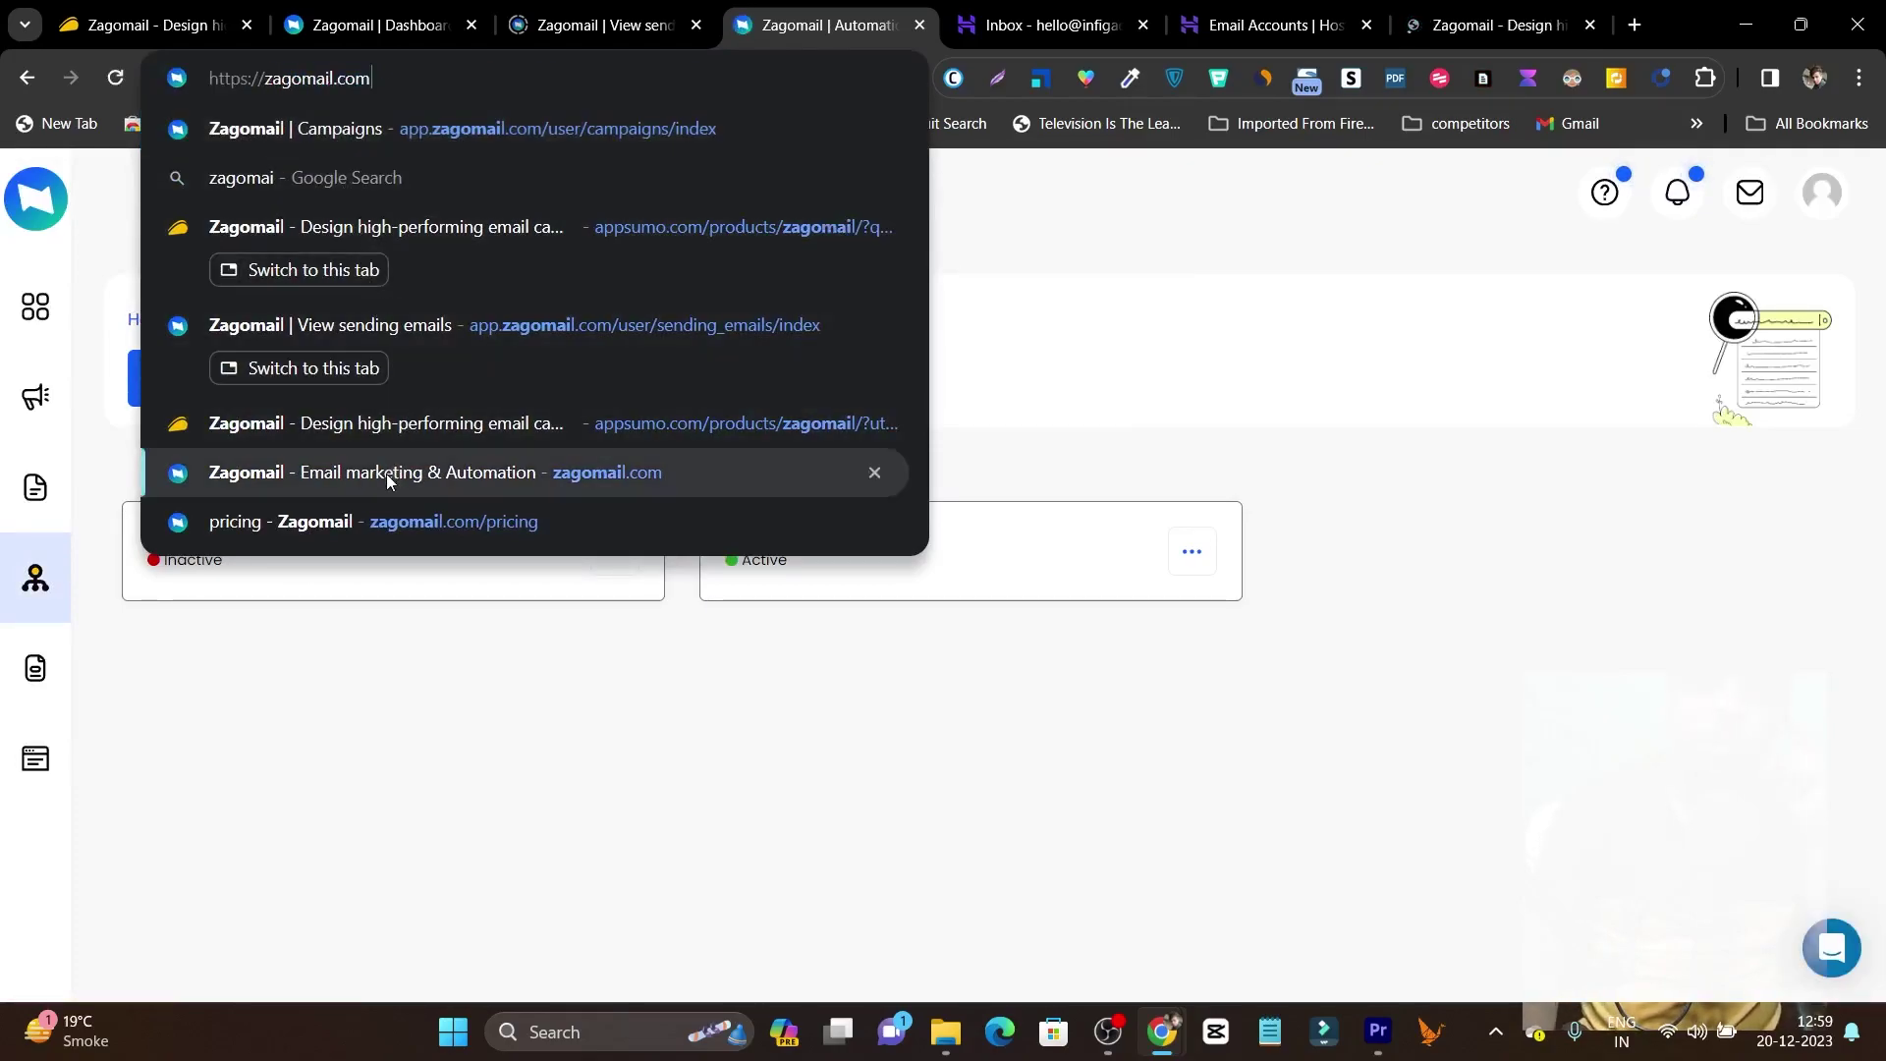
{"action": "left_click", "coordinate": [387, 473]}
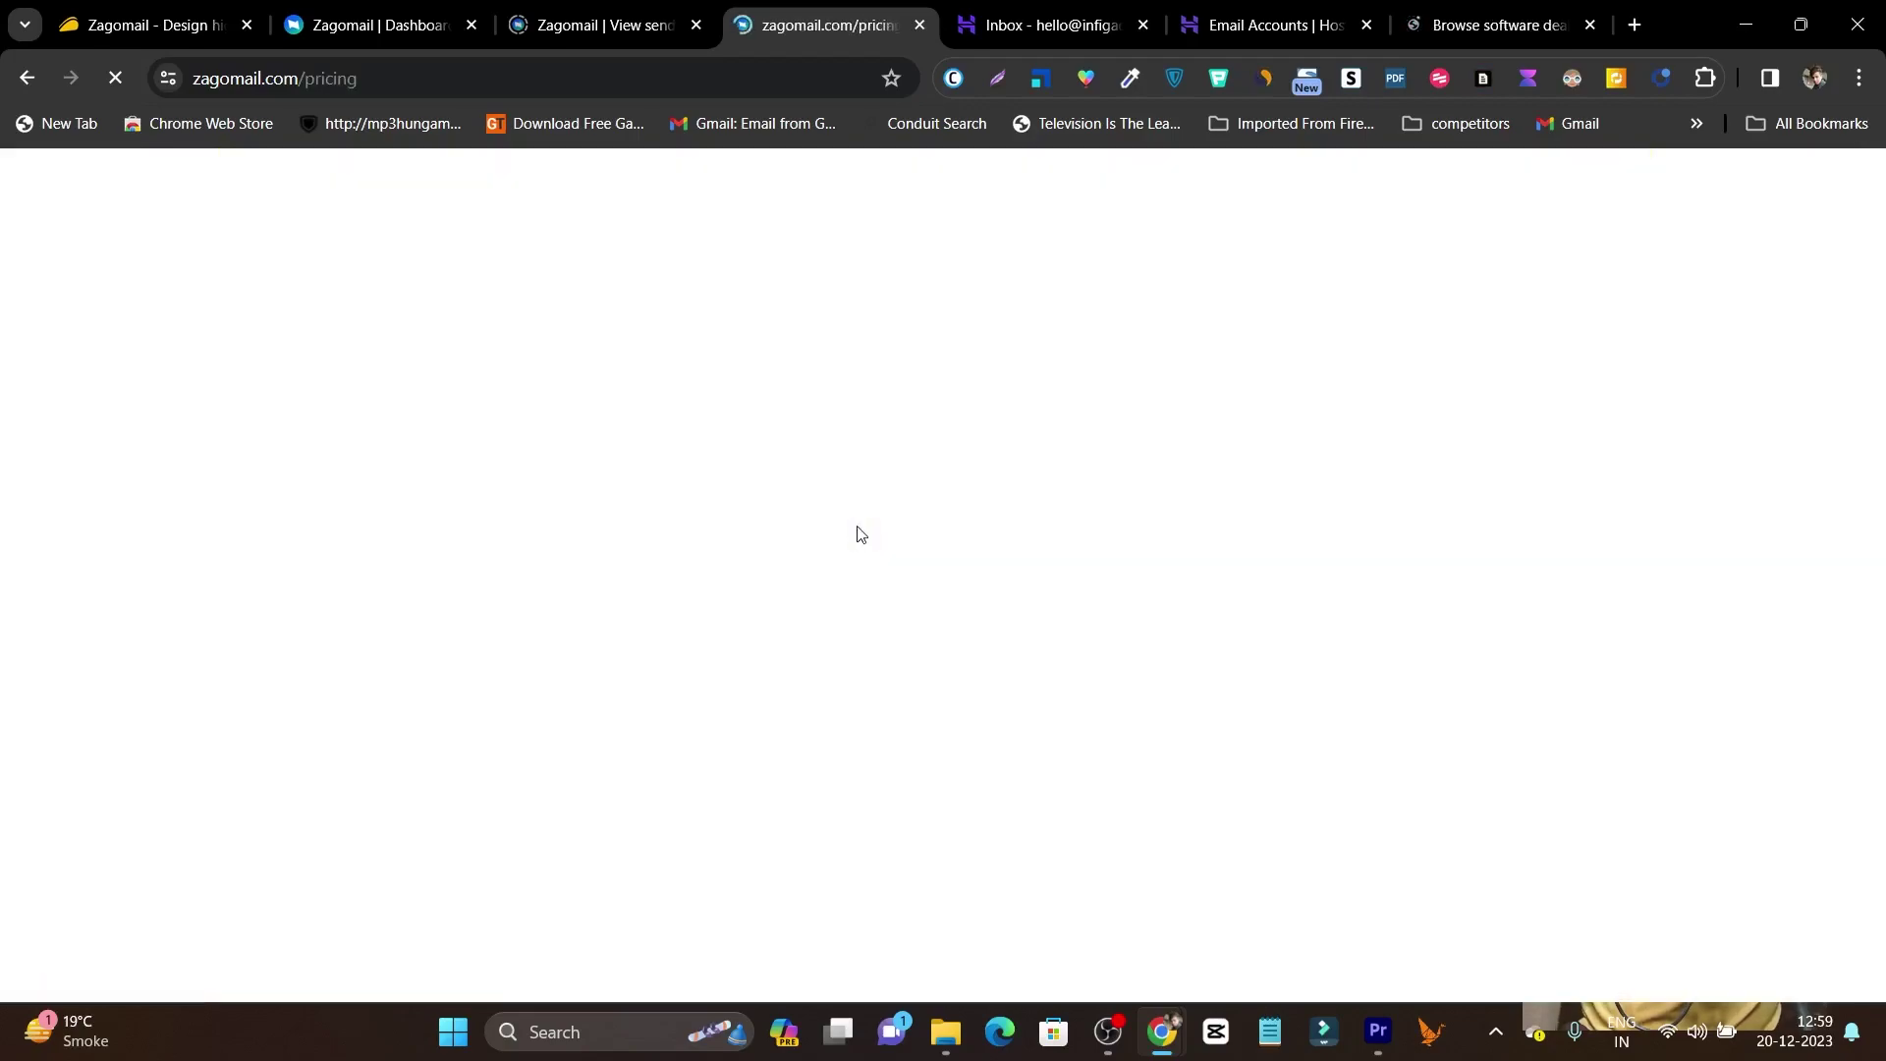
Set pricing to 5,000 subscribers billed monthly: Lite $29, Professional $37 per month.
{"action": "scroll", "coordinate": [834, 583], "scroll_direction": "down", "scroll_amount": 4}
{"action": "left_click_drag", "start_coordinate": [958, 452], "coordinate": [1023, 453]}
{"action": "scroll", "coordinate": [547, 505], "scroll_direction": "down", "scroll_amount": 5}
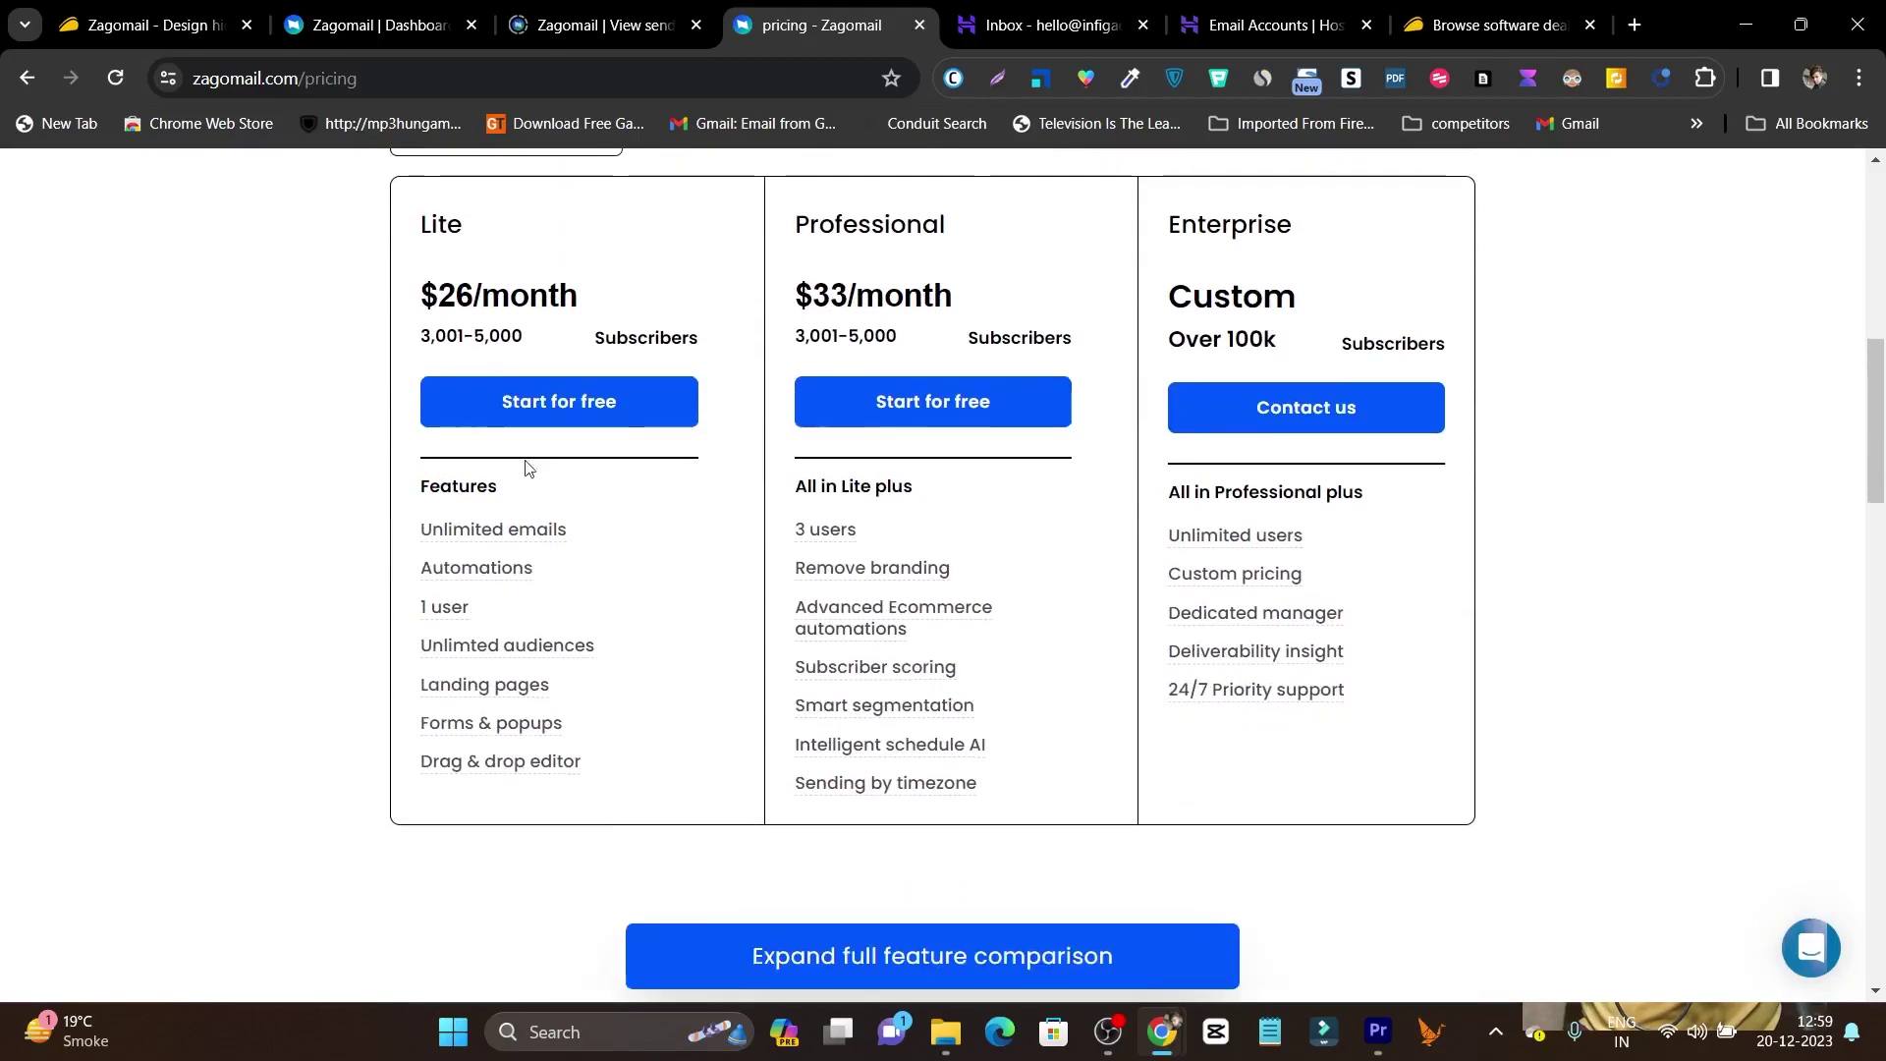
{"action": "scroll", "coordinate": [543, 580], "scroll_direction": "up", "scroll_amount": 5}
{"action": "left_click", "coordinate": [504, 666]}
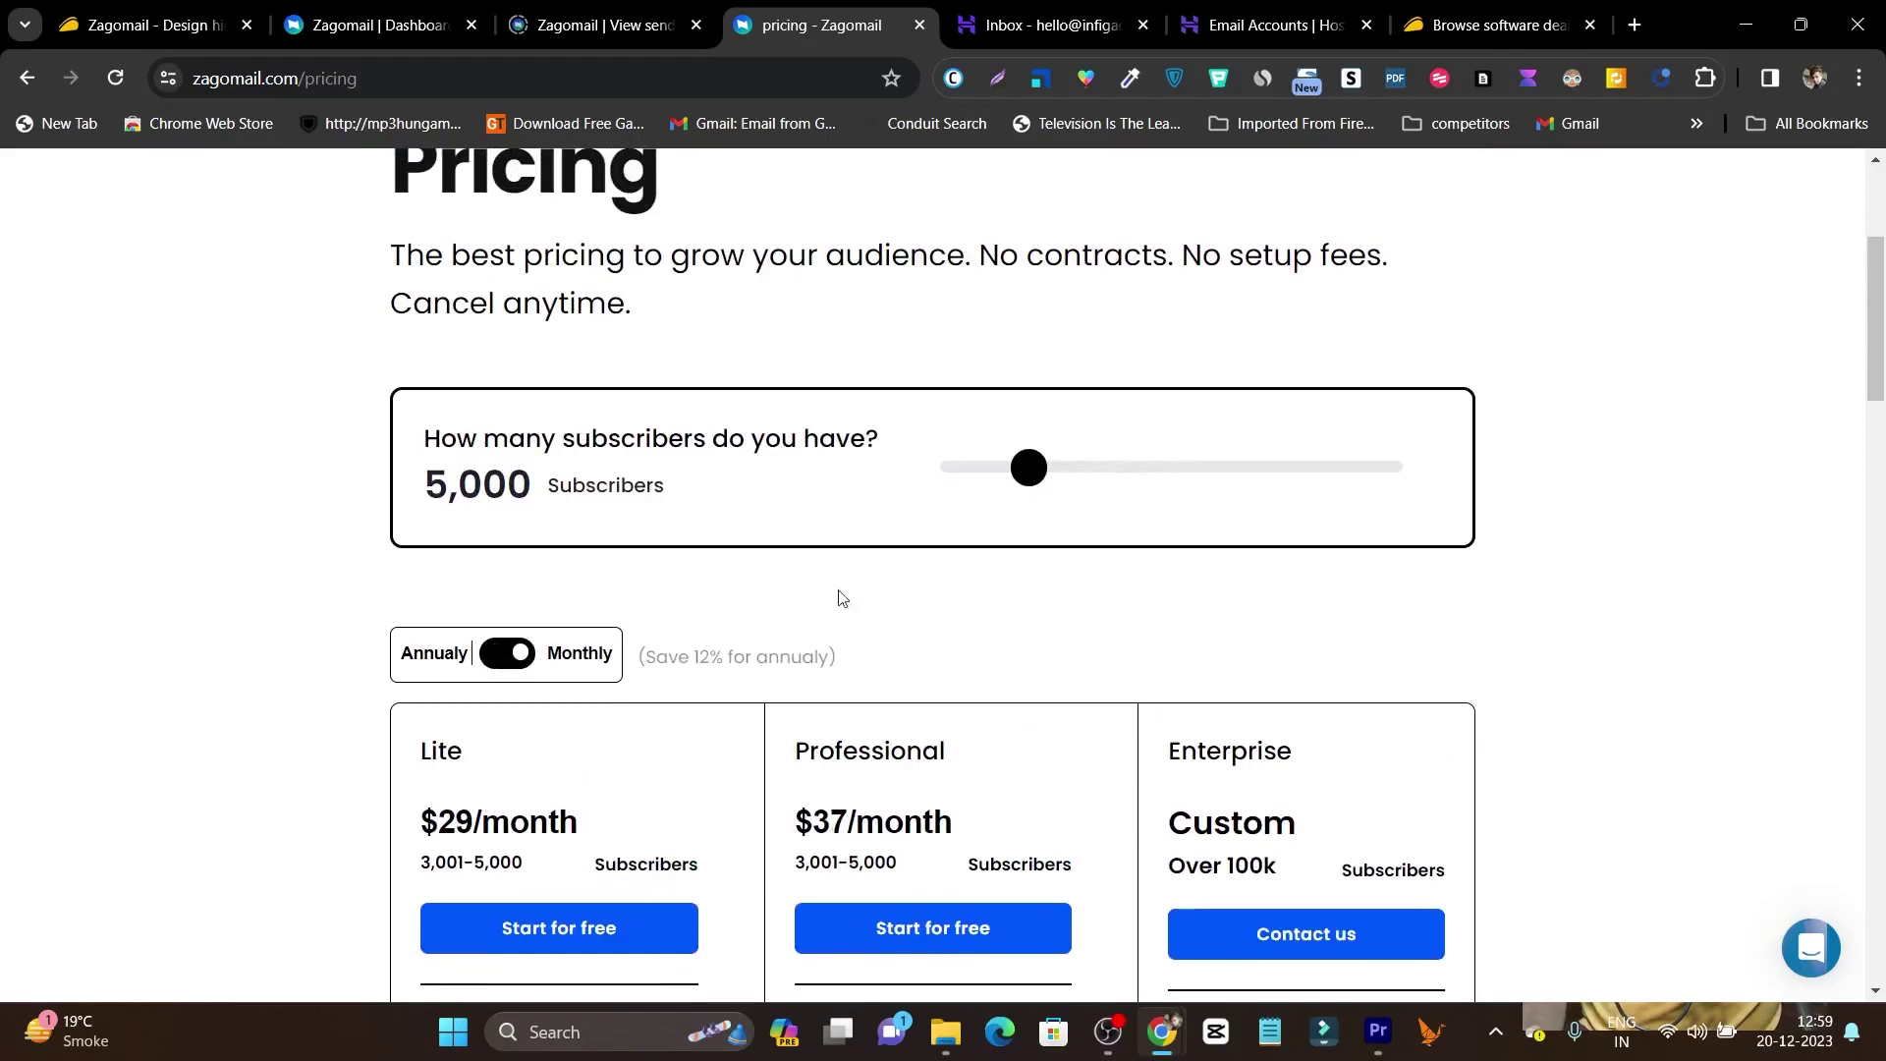
{"action": "scroll", "coordinate": [589, 589], "scroll_direction": "down", "scroll_amount": 3}
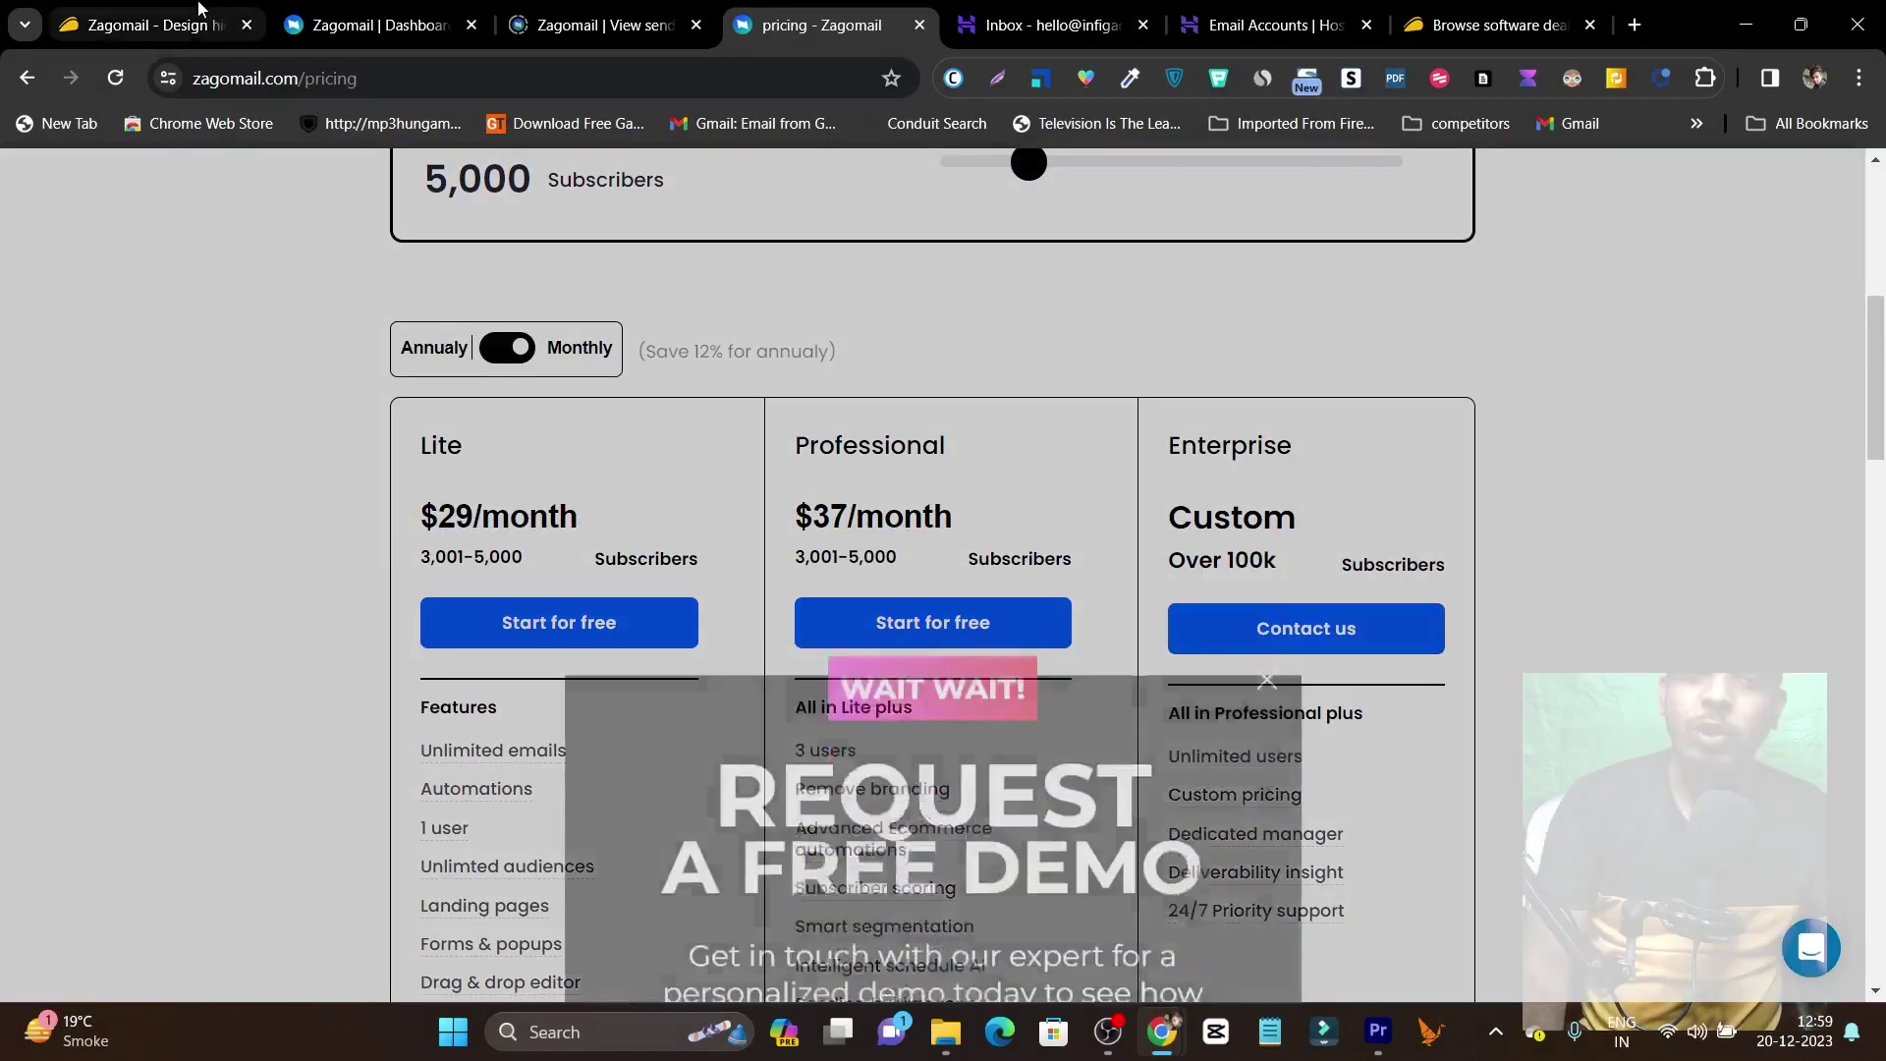
{"action": "left_click", "coordinate": [147, 25]}
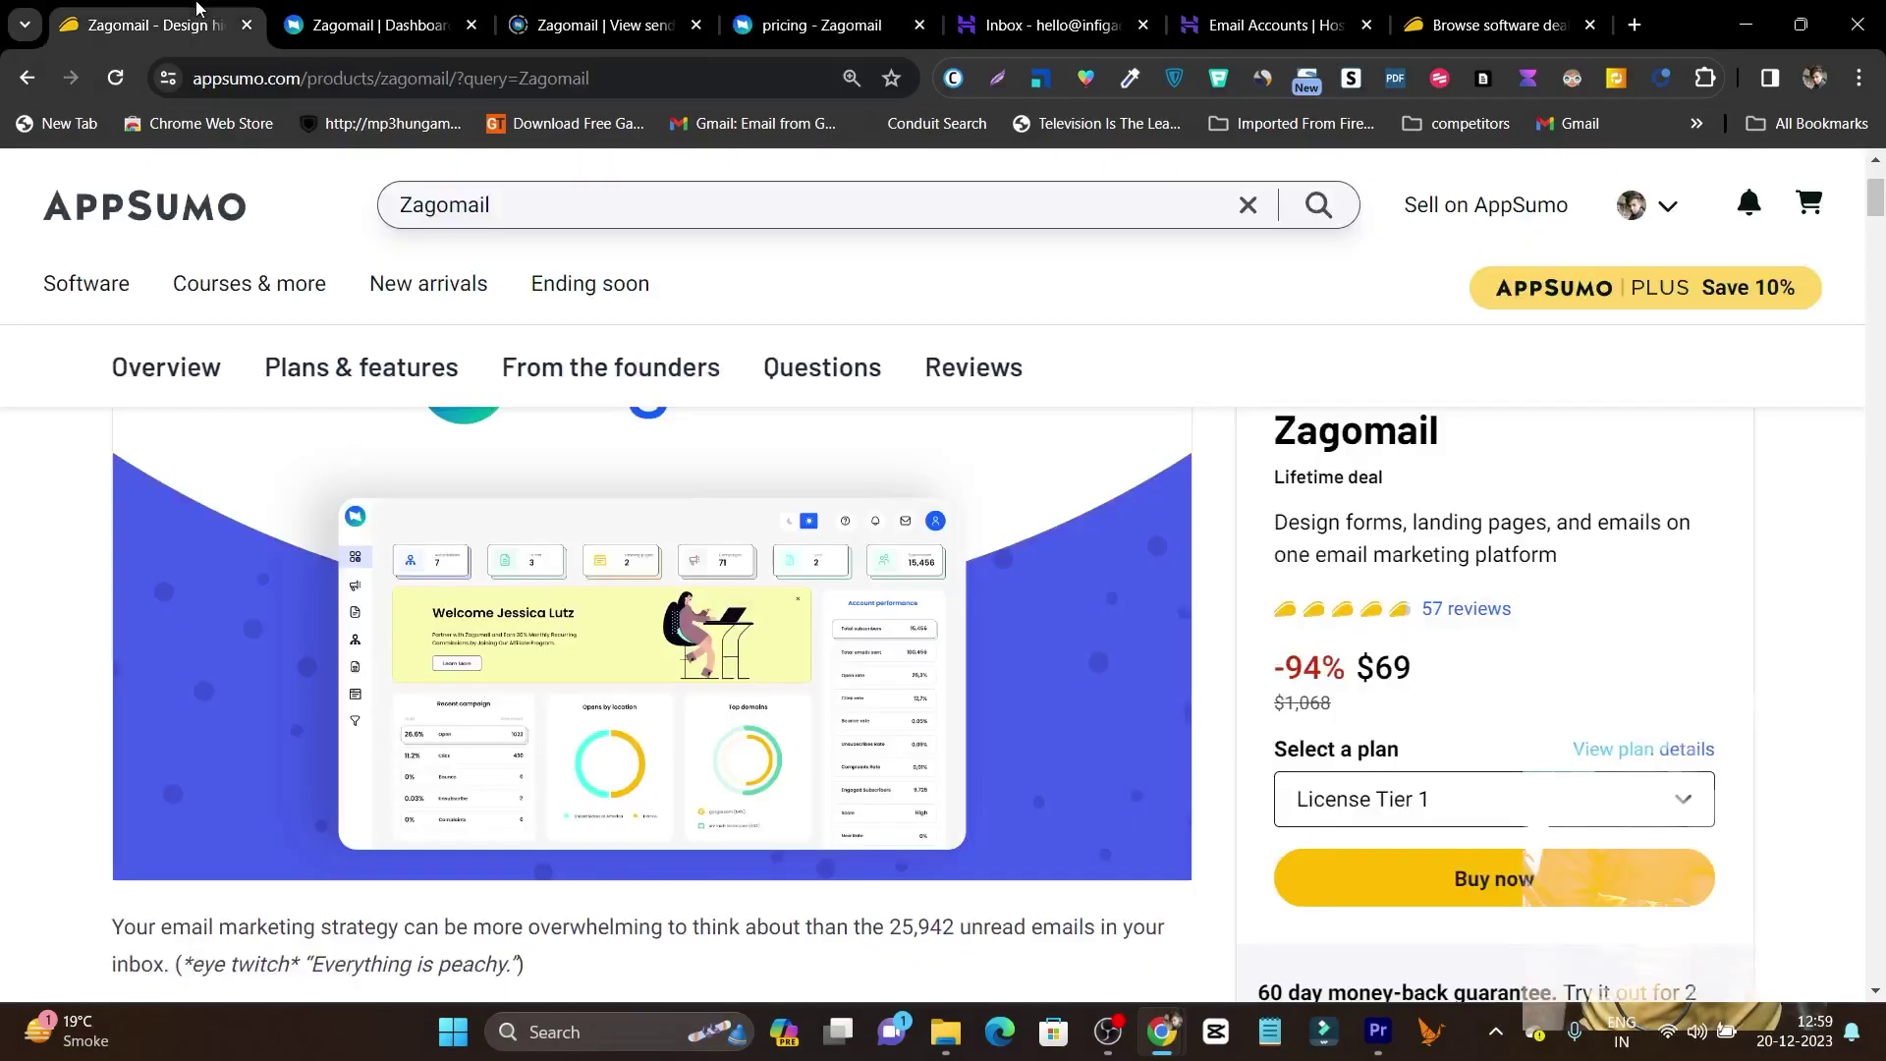
{"action": "scroll", "coordinate": [1239, 495], "scroll_direction": "down", "scroll_amount": 3}
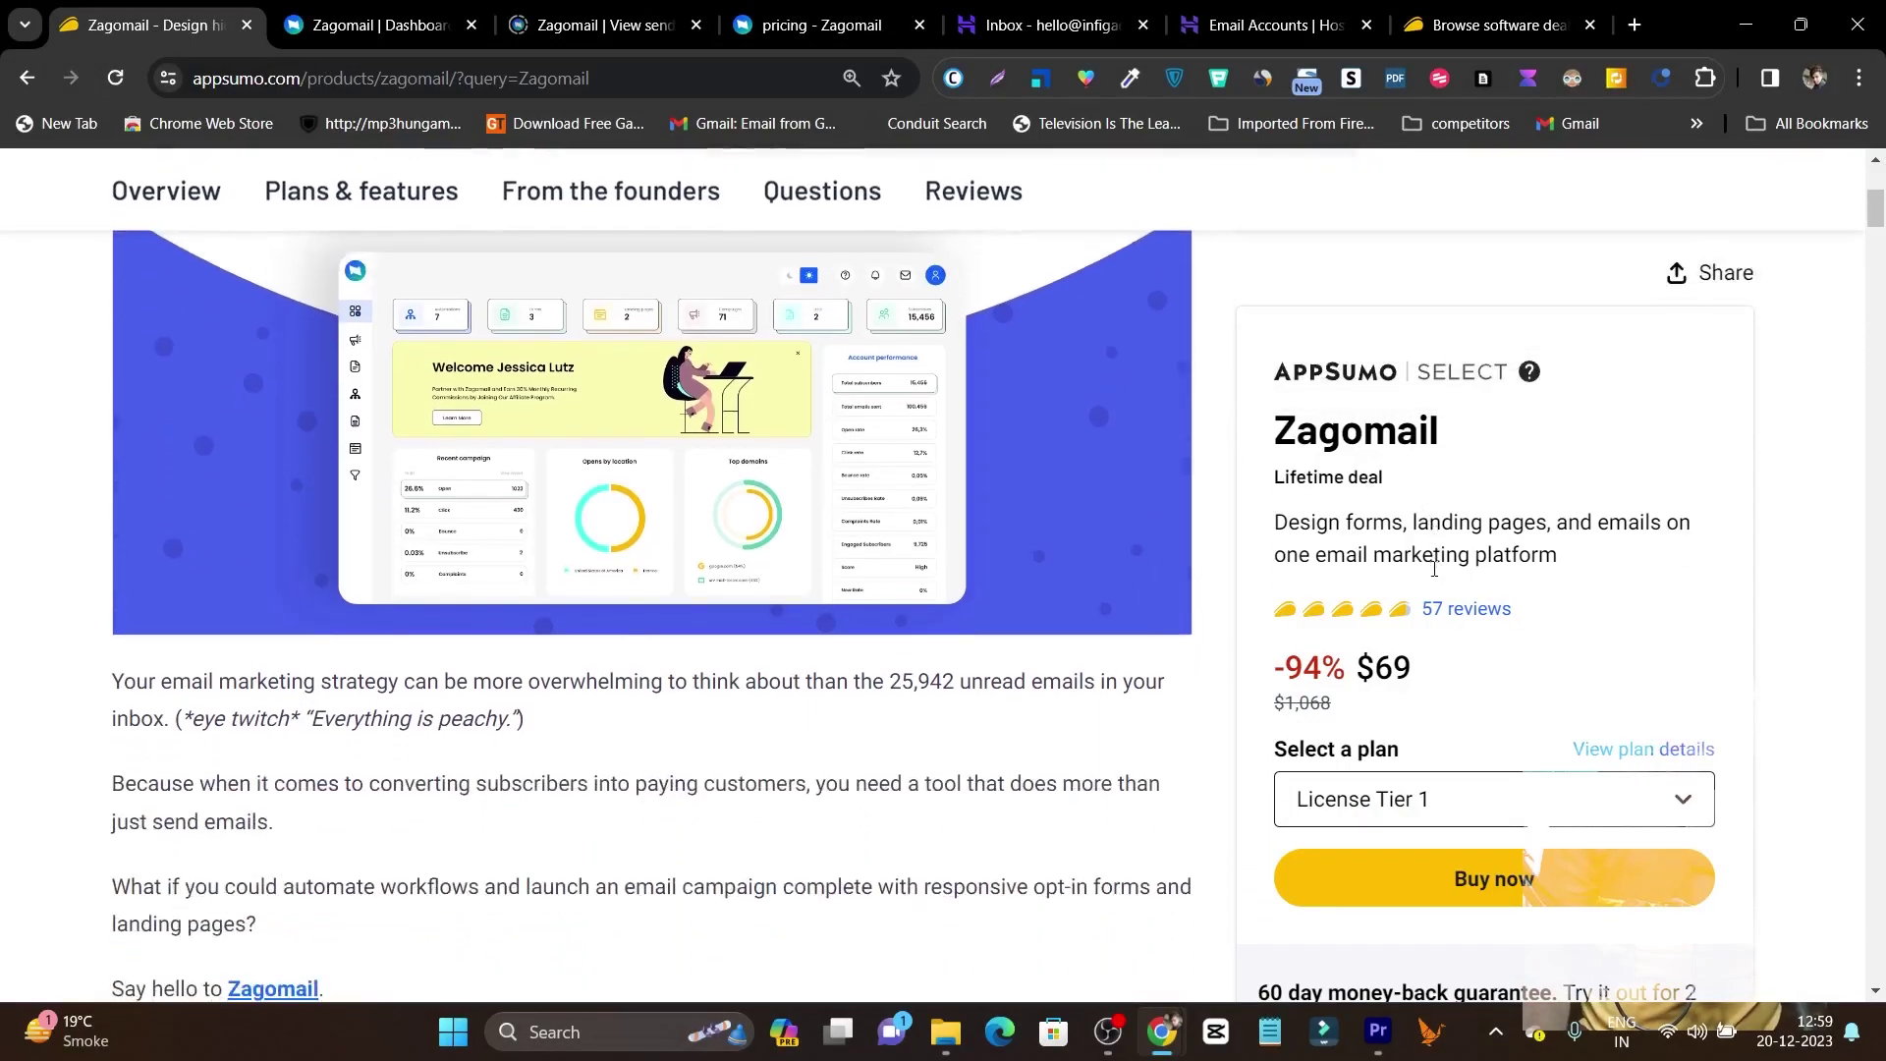
{"action": "left_click", "coordinate": [371, 198]}
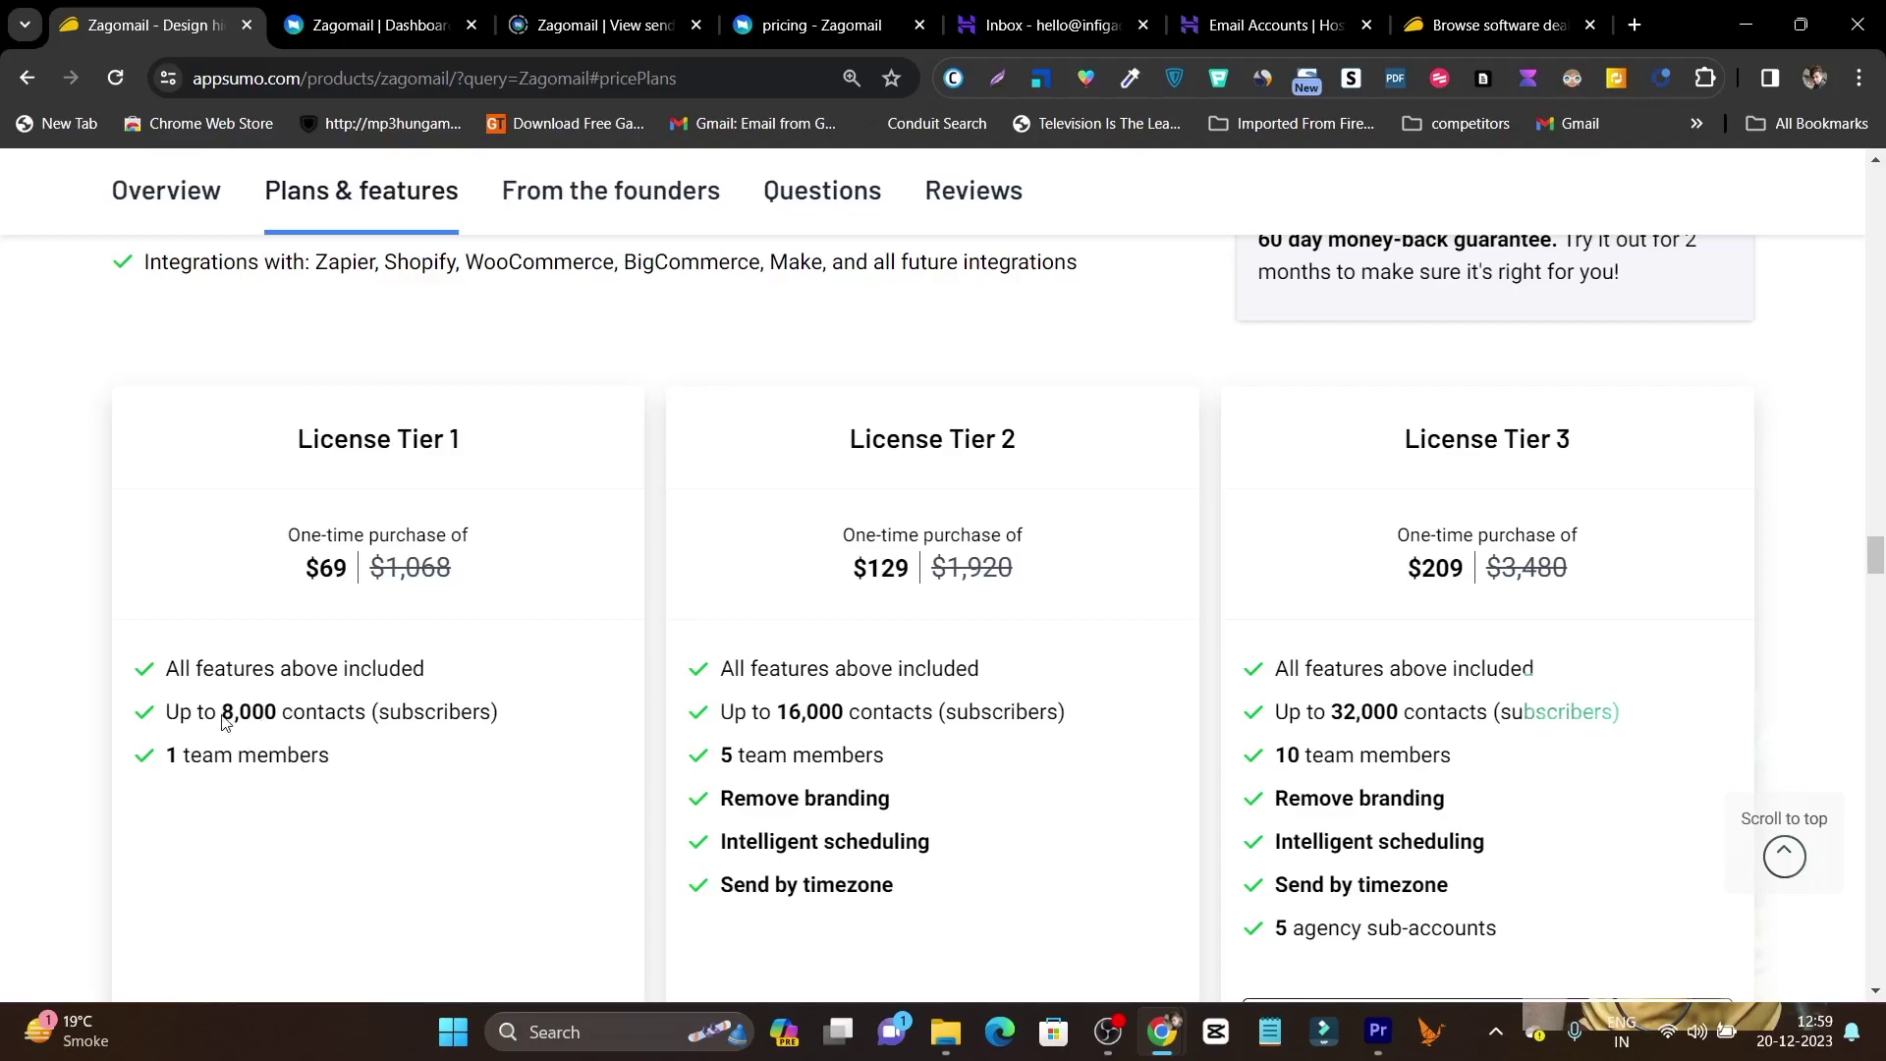
{"action": "left_click_drag", "start_coordinate": [250, 715], "coordinate": [272, 715]}
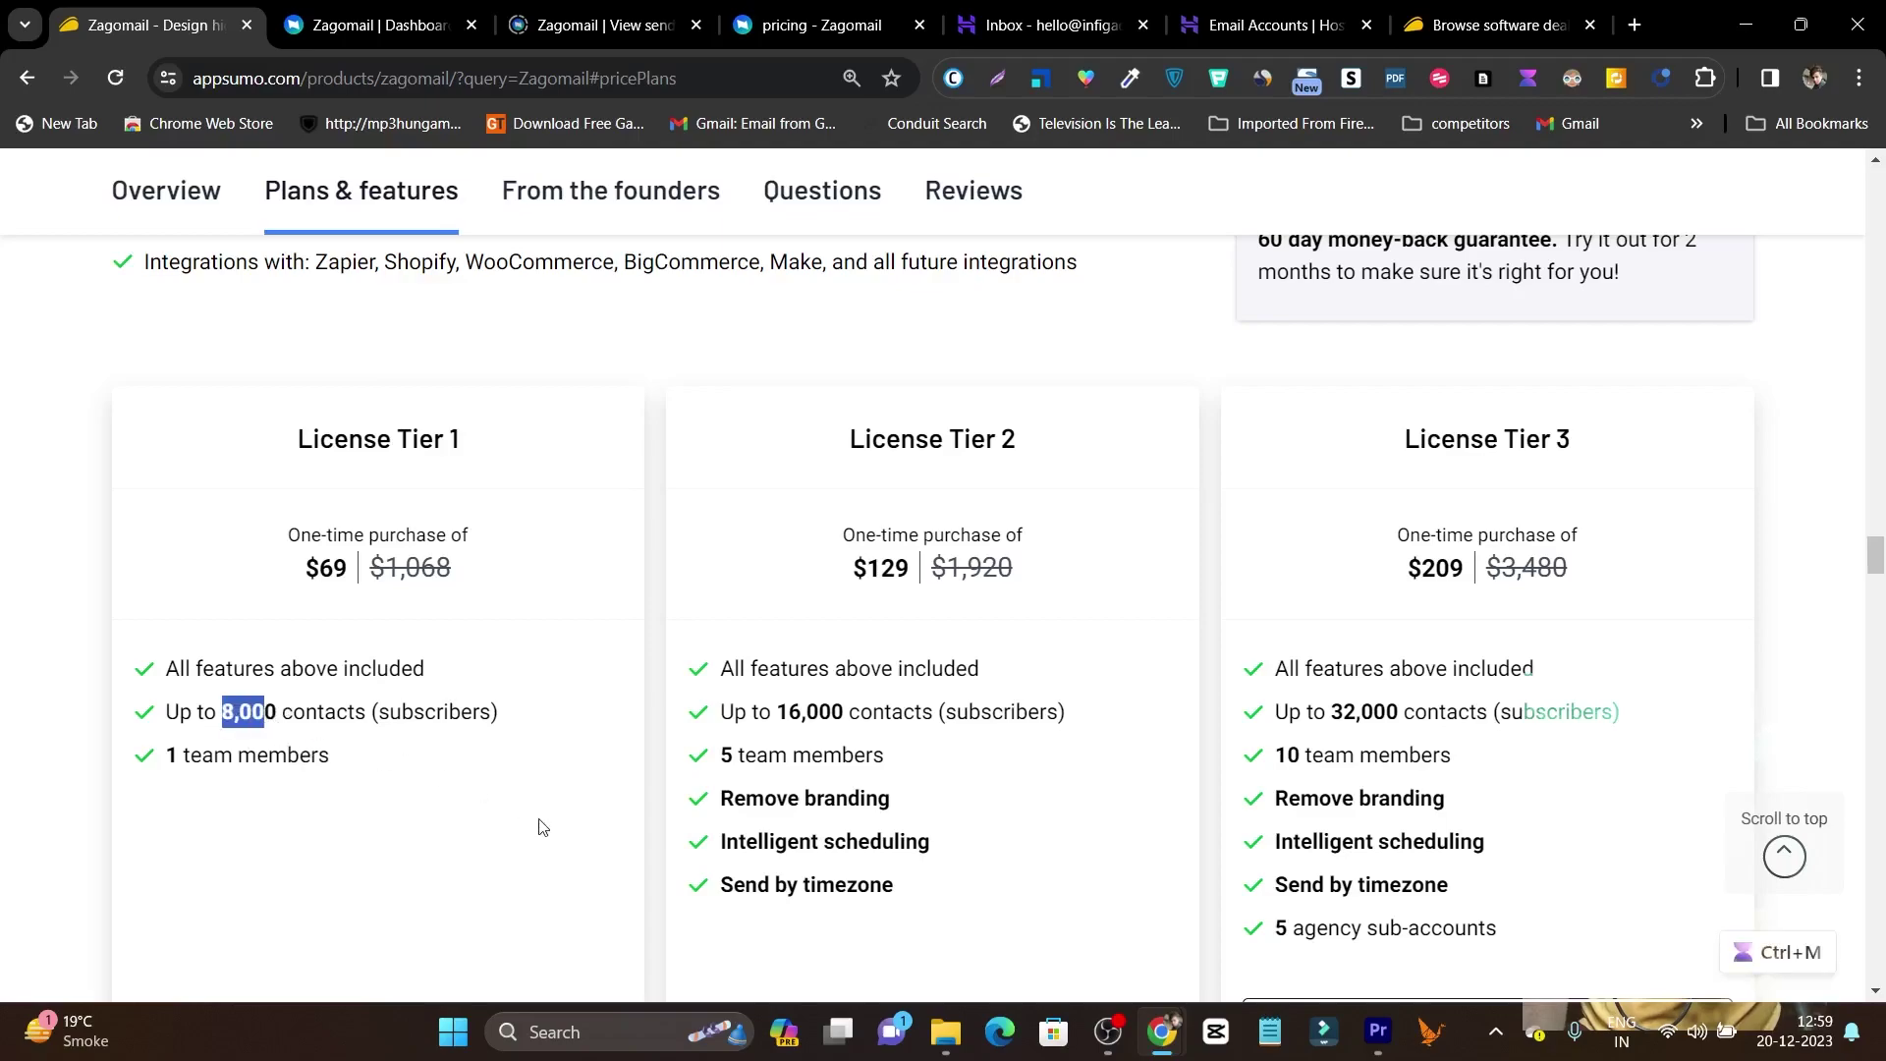
{"action": "scroll", "coordinate": [539, 827], "scroll_direction": "up", "scroll_amount": 5}
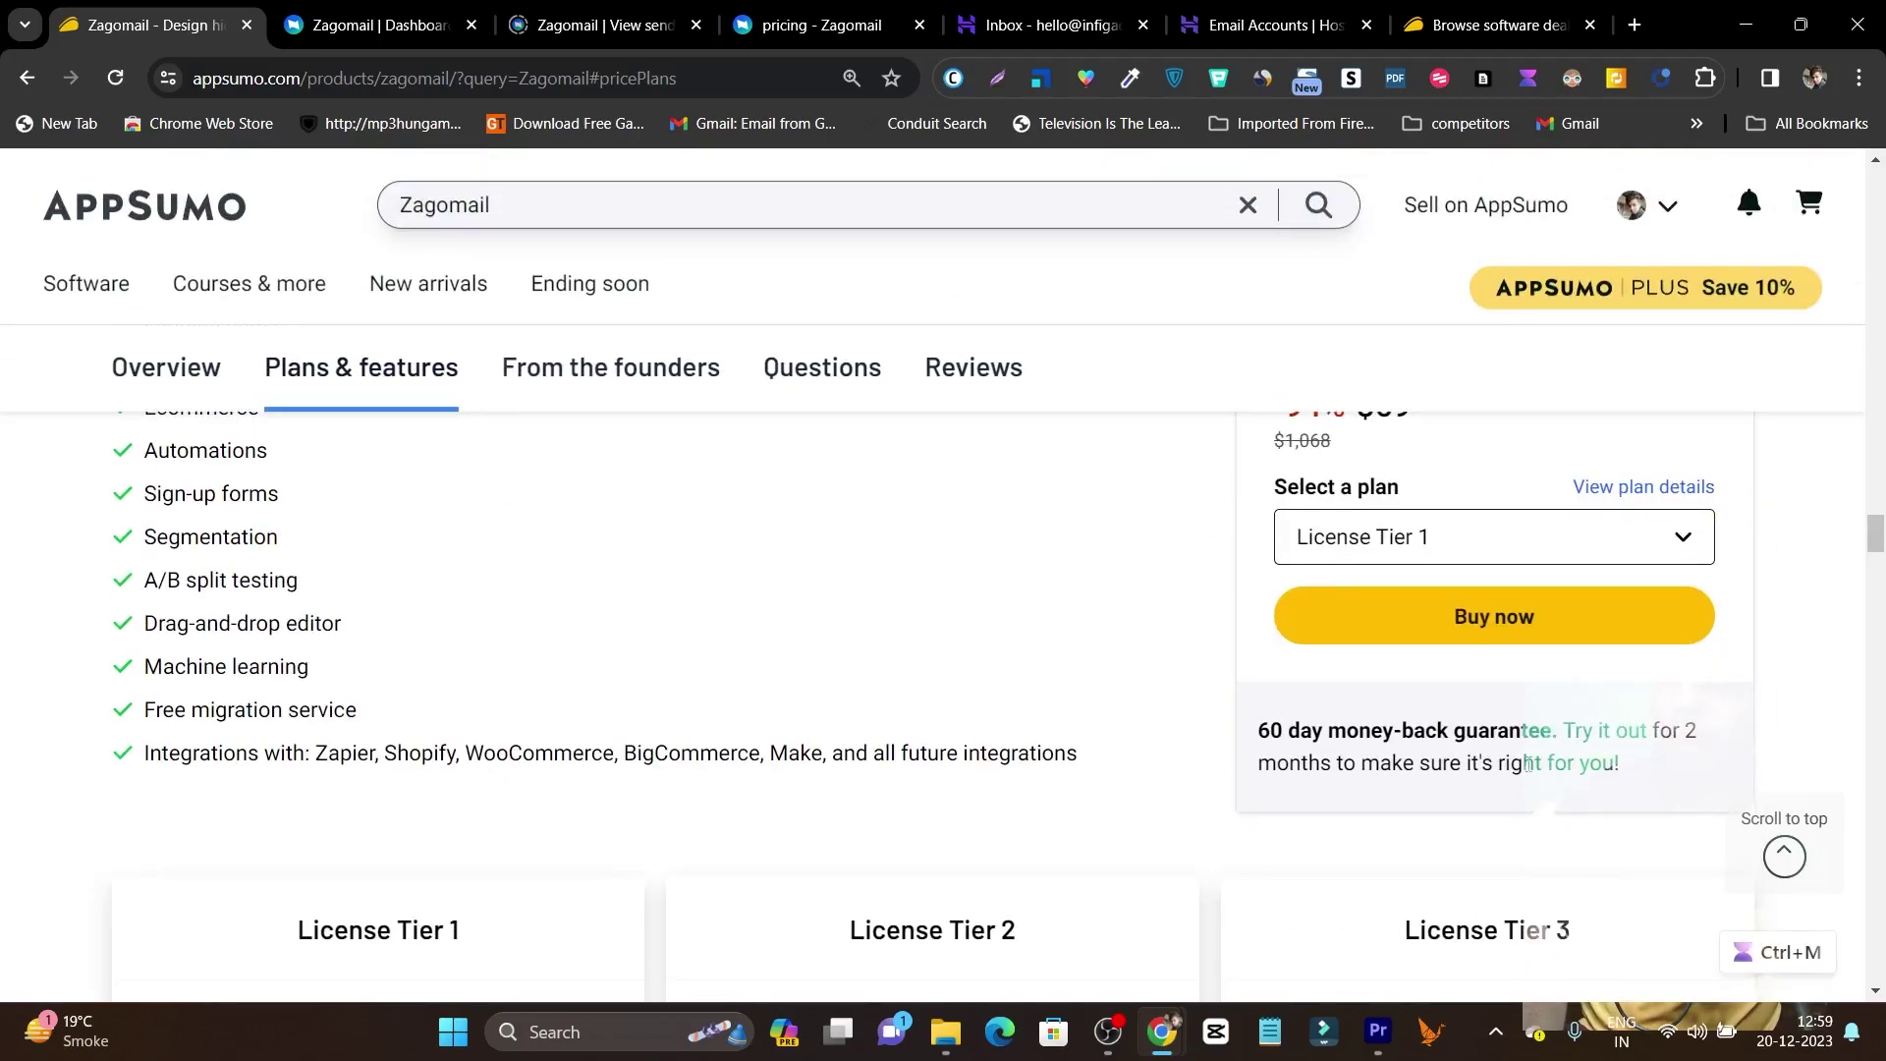
{"action": "left_click_drag", "start_coordinate": [1261, 729], "coordinate": [1637, 765]}
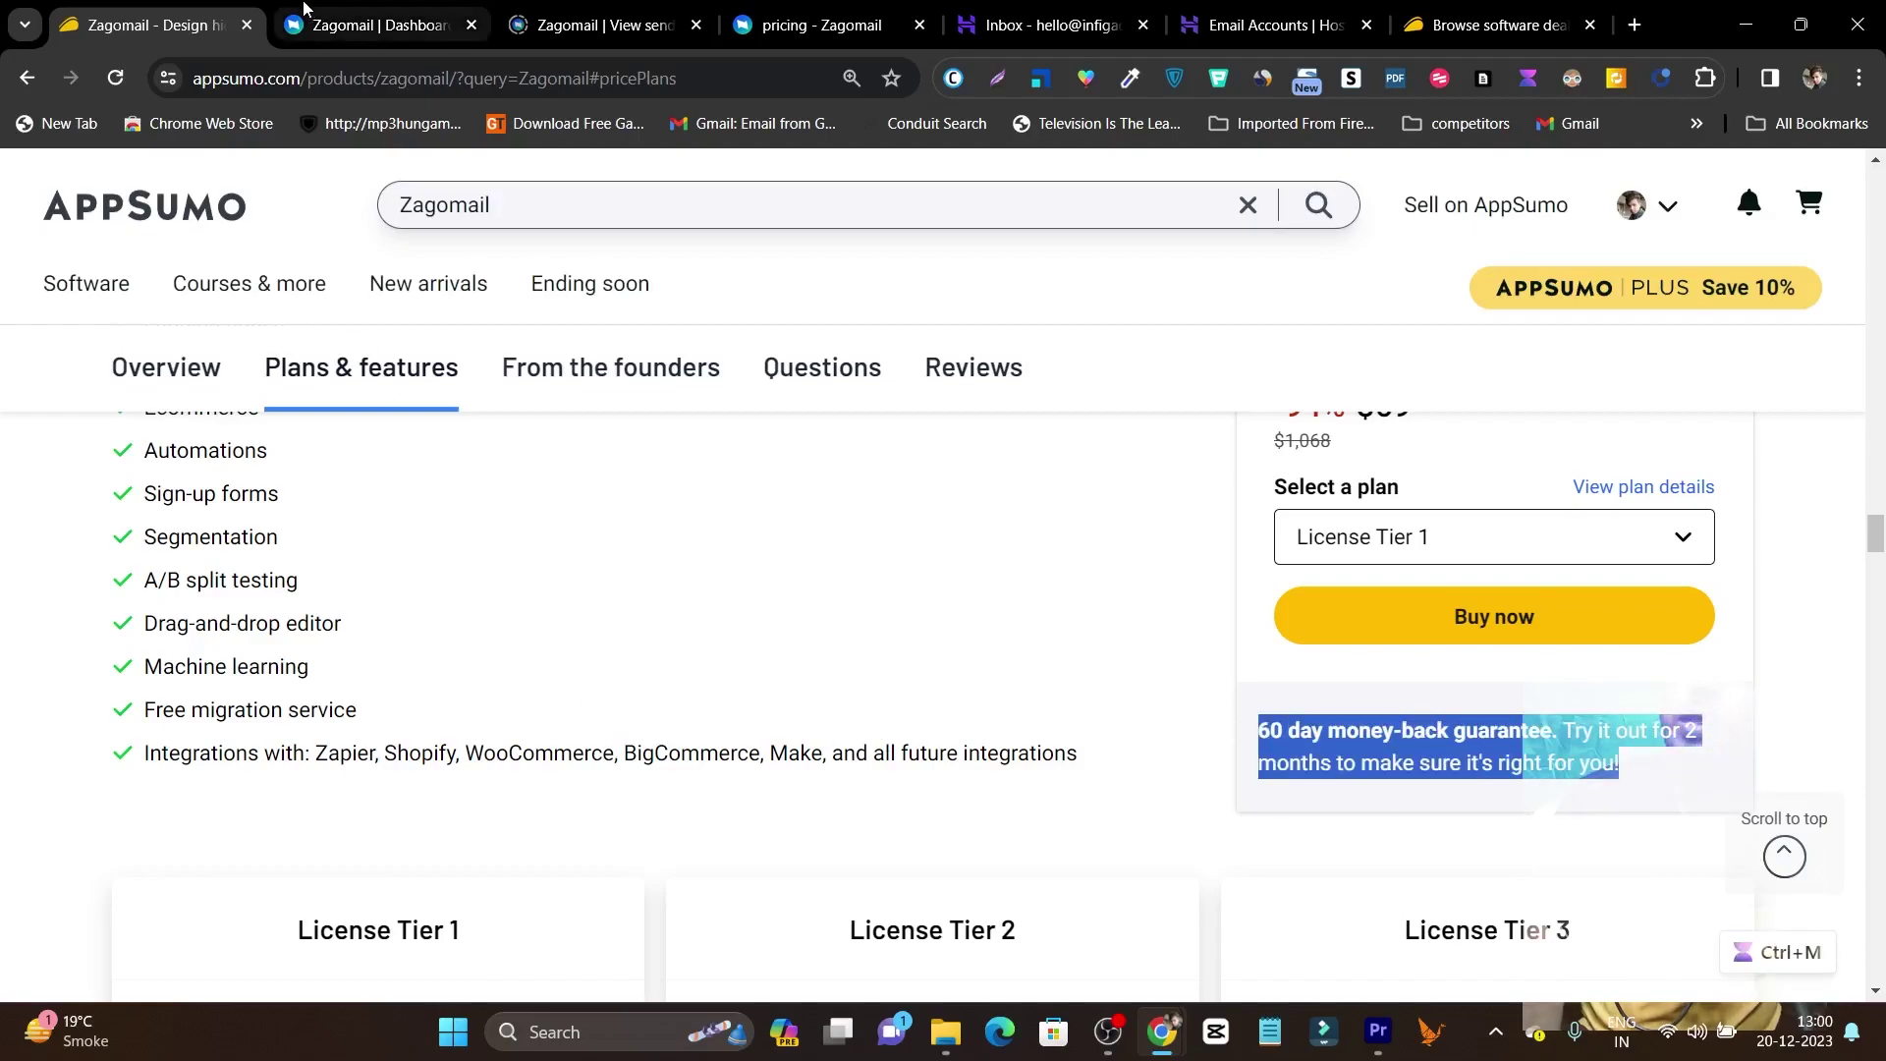
{"action": "left_click", "coordinate": [379, 24]}
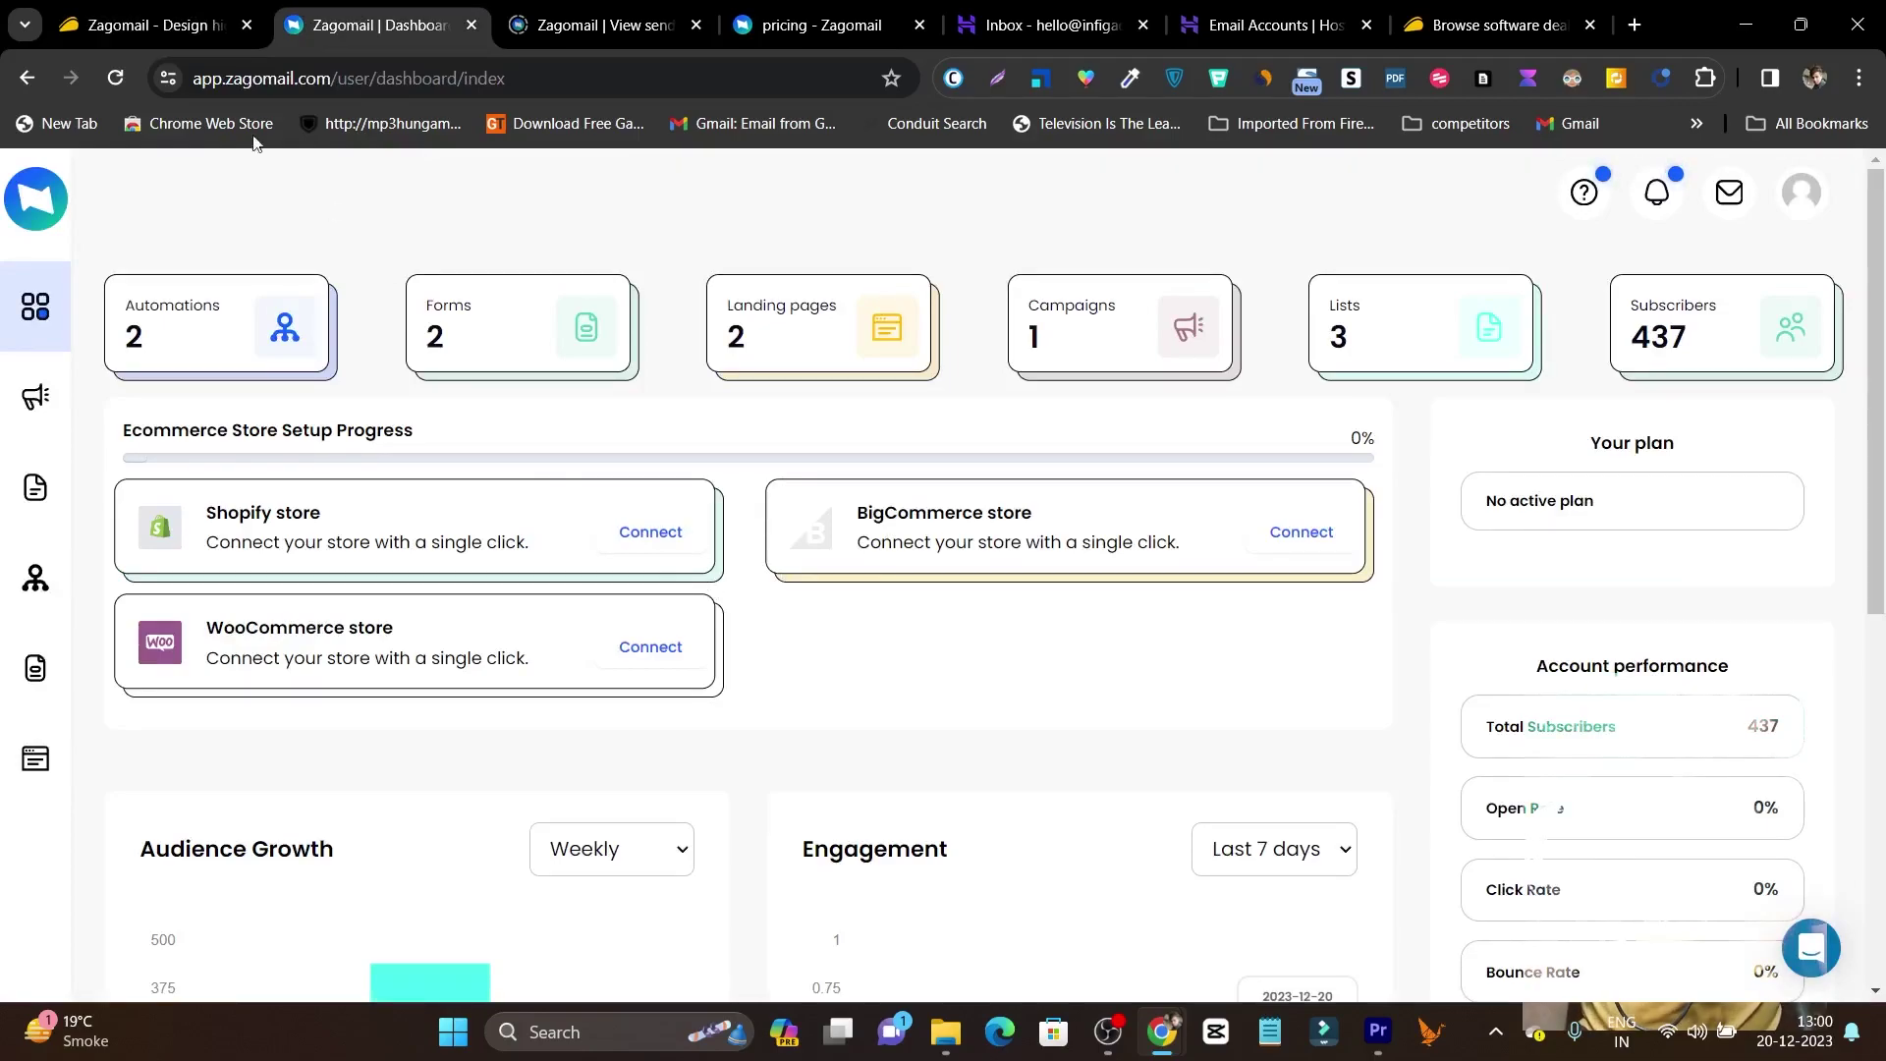
{"action": "left_click", "coordinate": [148, 25]}
{"action": "scroll", "coordinate": [1350, 630], "scroll_direction": "up", "scroll_amount": 3}
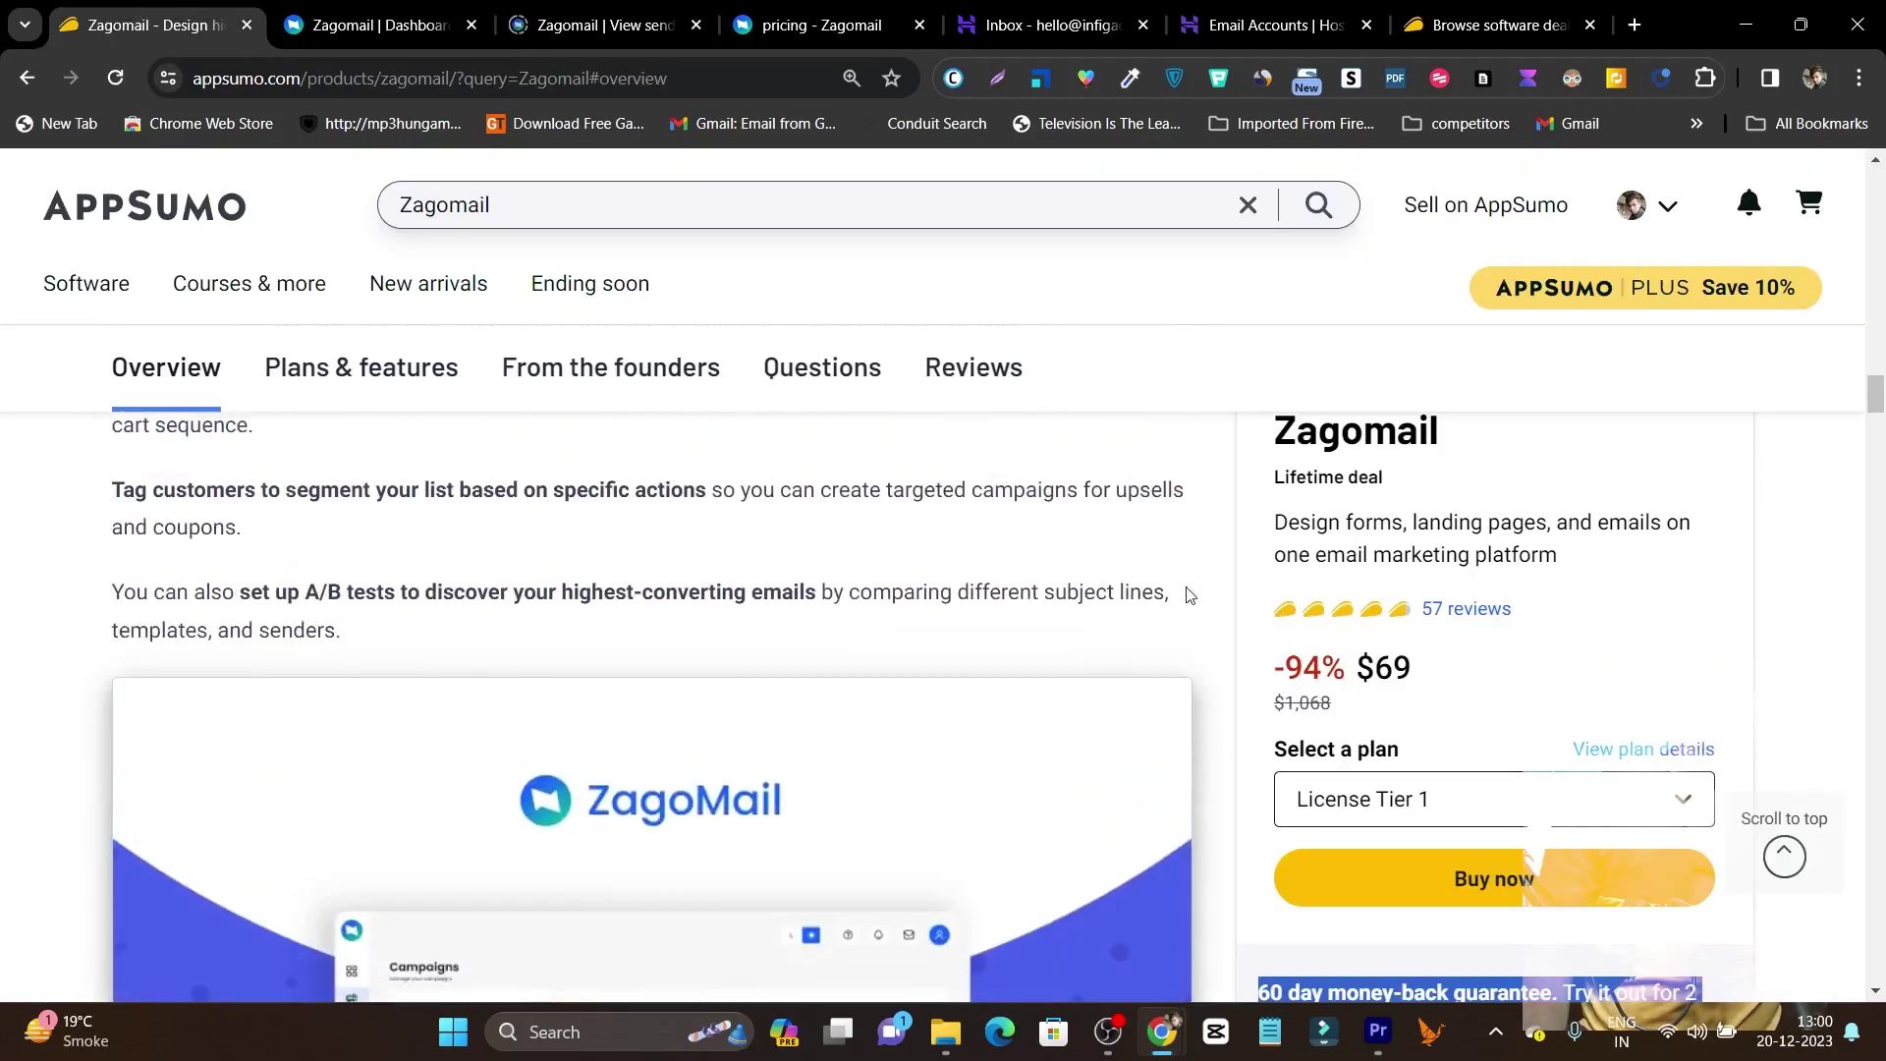
{"action": "scroll", "coordinate": [1183, 558], "scroll_direction": "down", "scroll_amount": 3}
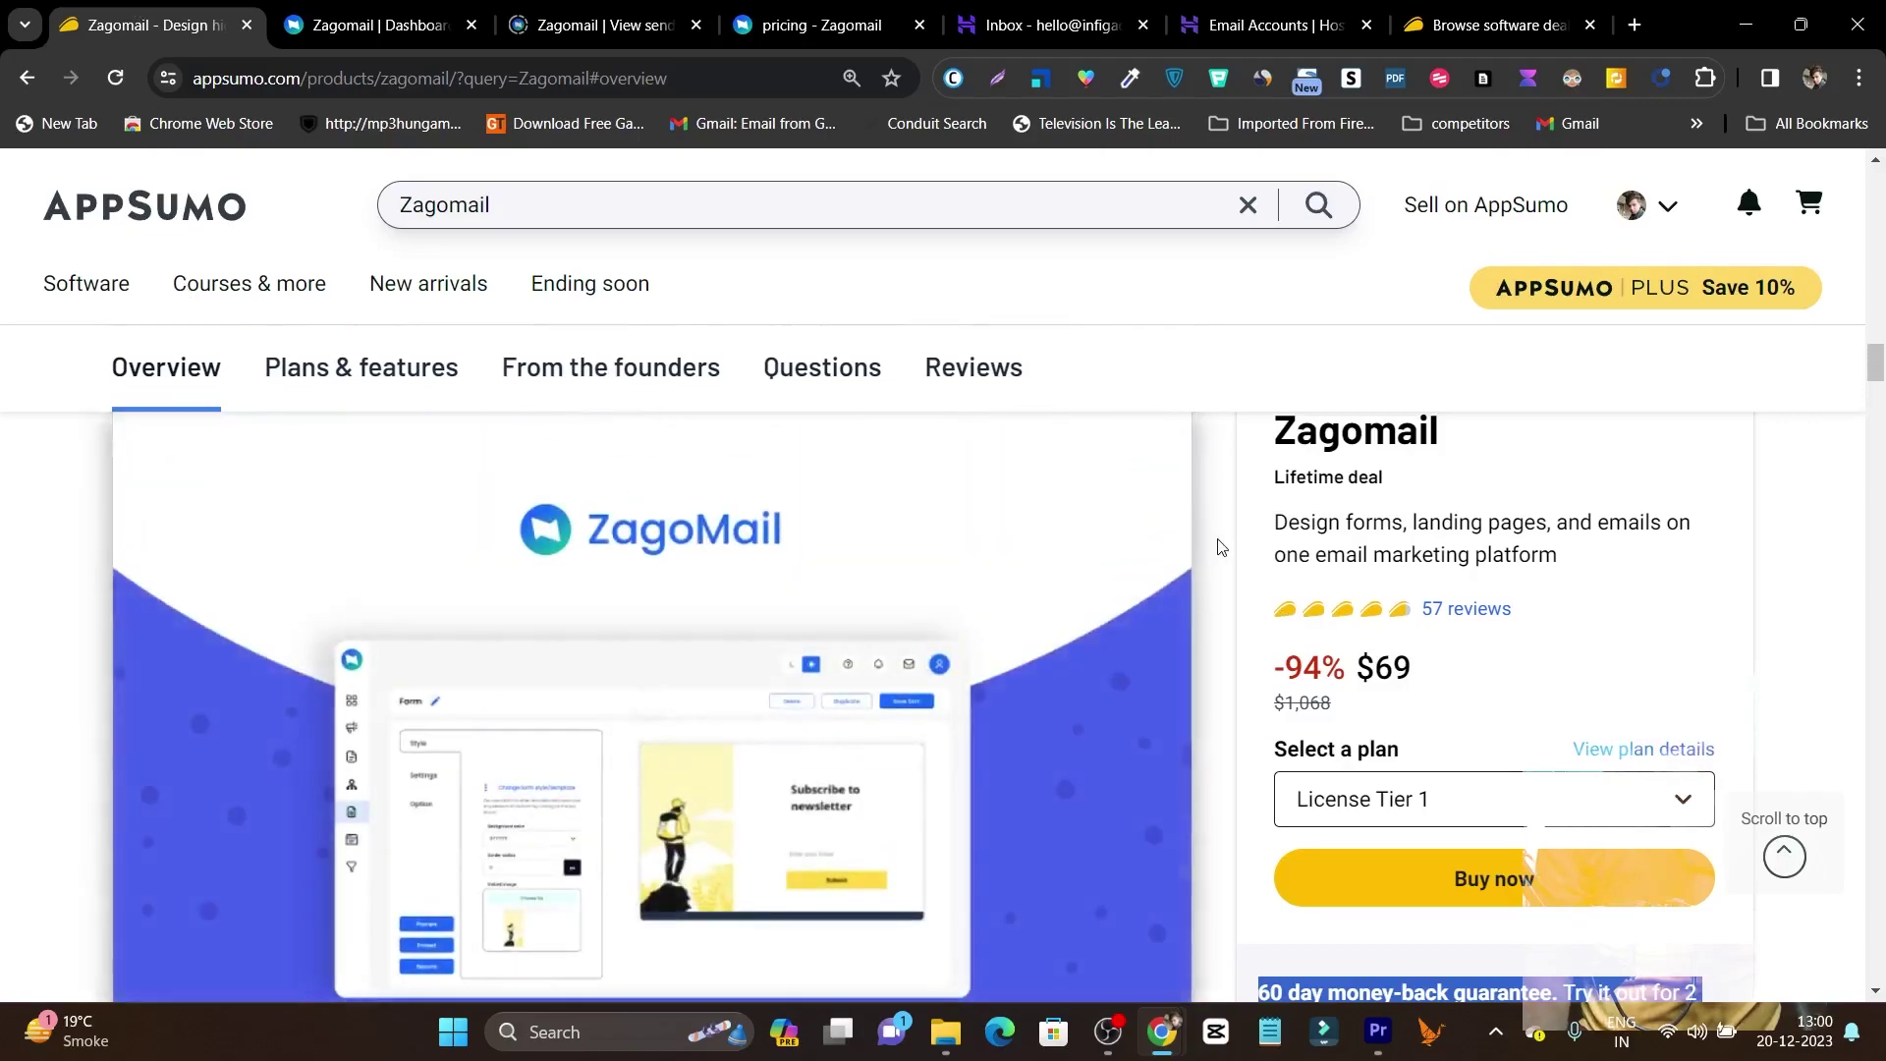
{"action": "scroll", "coordinate": [1221, 547], "scroll_direction": "up", "scroll_amount": 6}
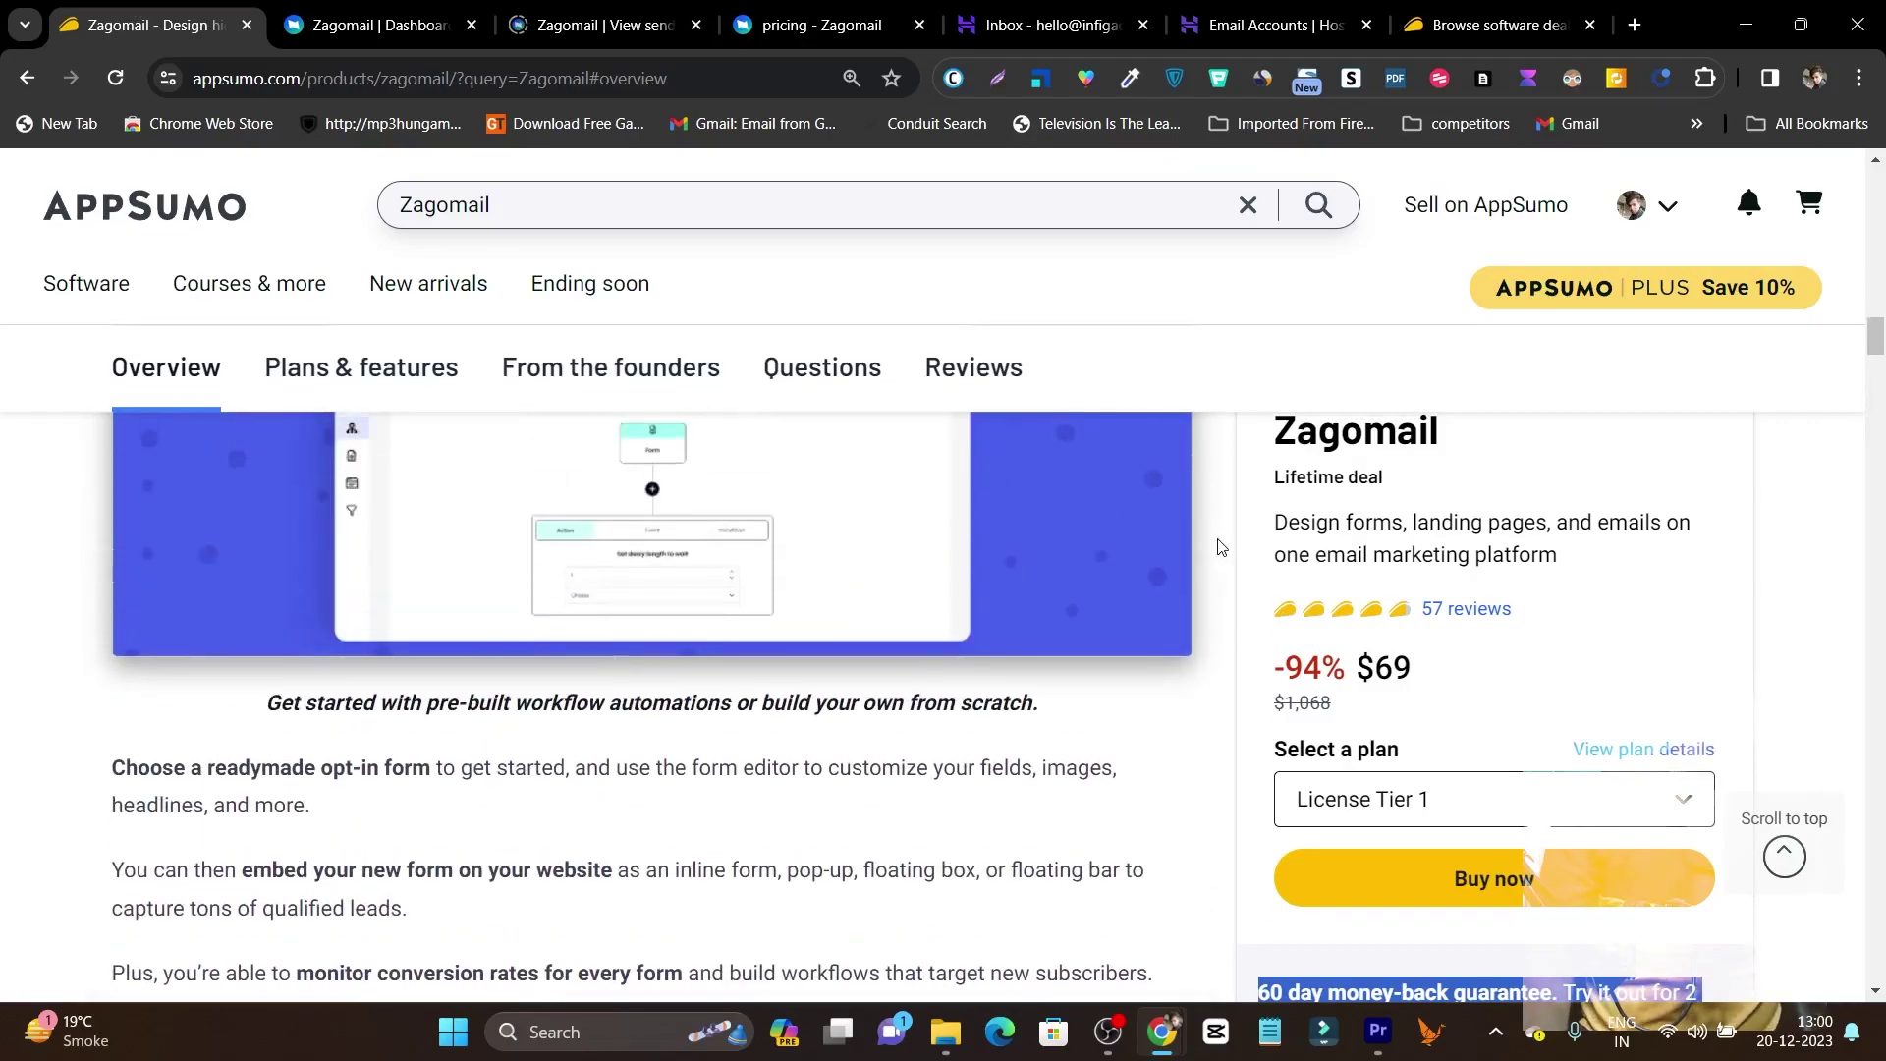
{"action": "scroll", "coordinate": [1221, 547], "scroll_direction": "up", "scroll_amount": 1}
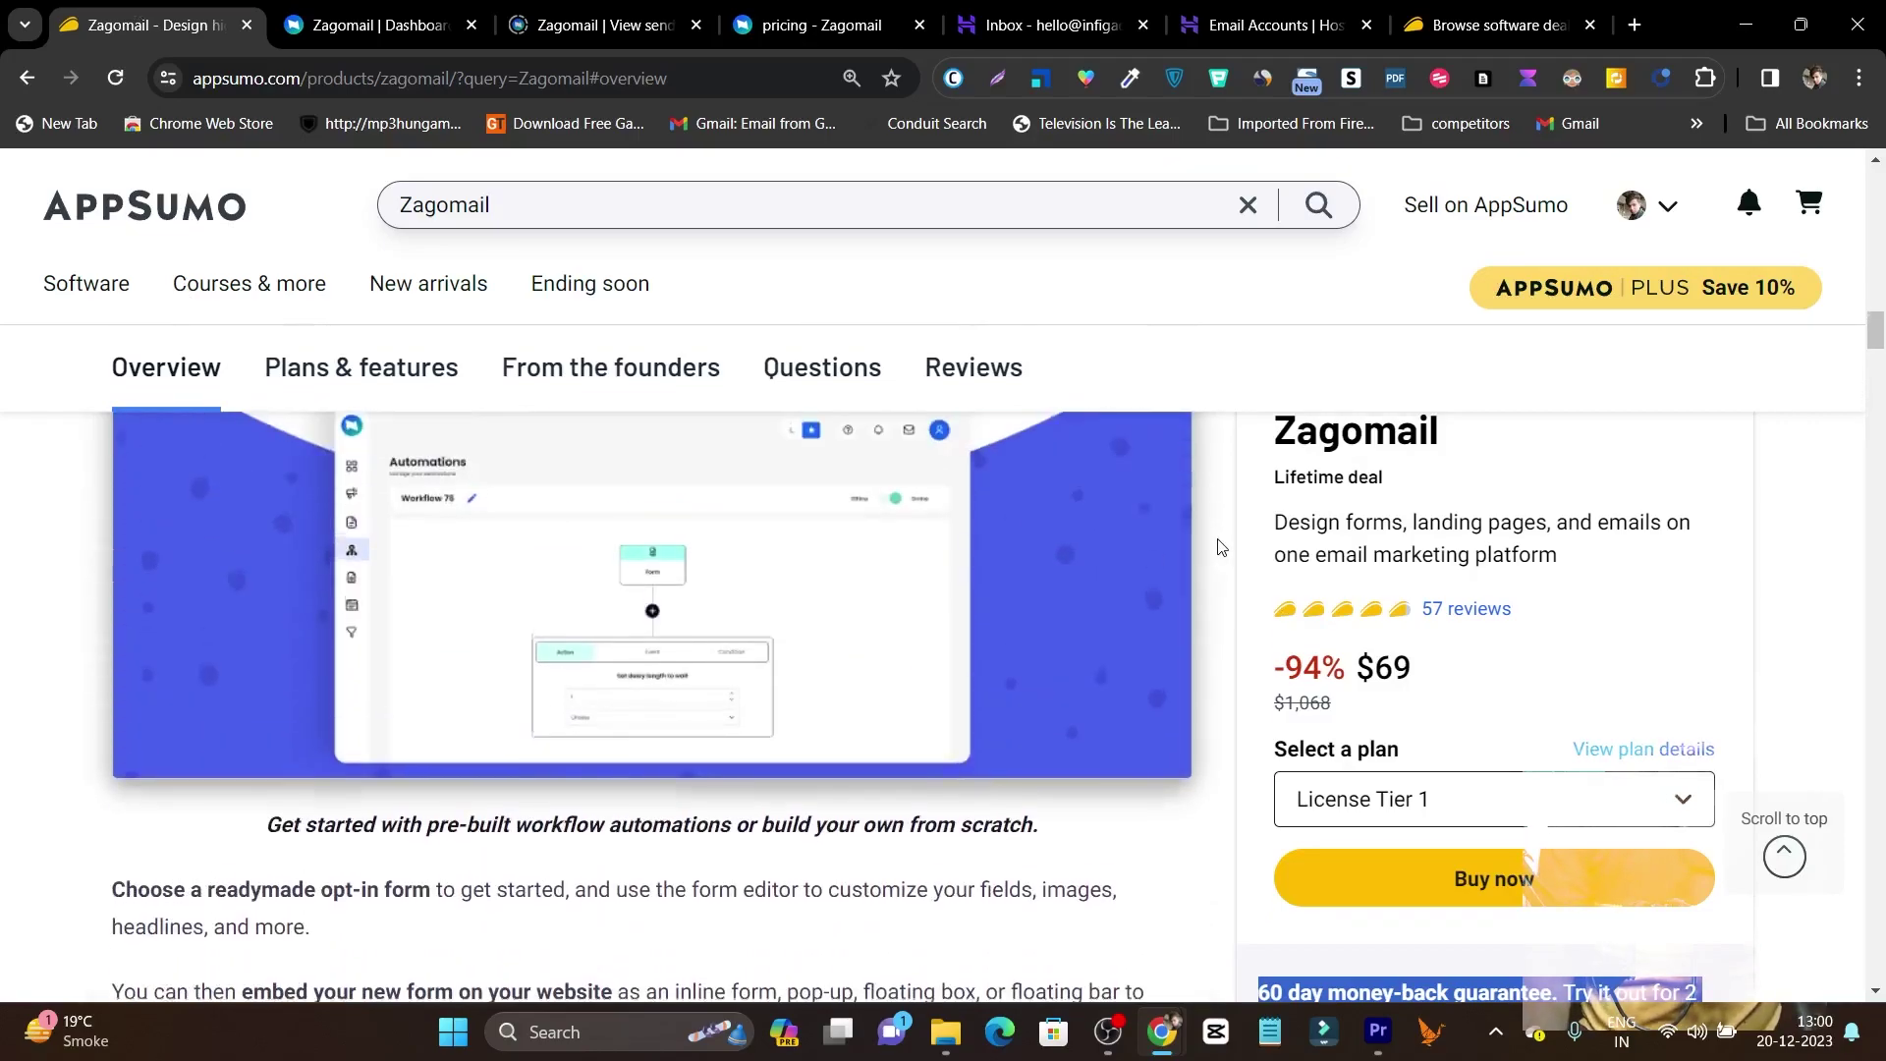